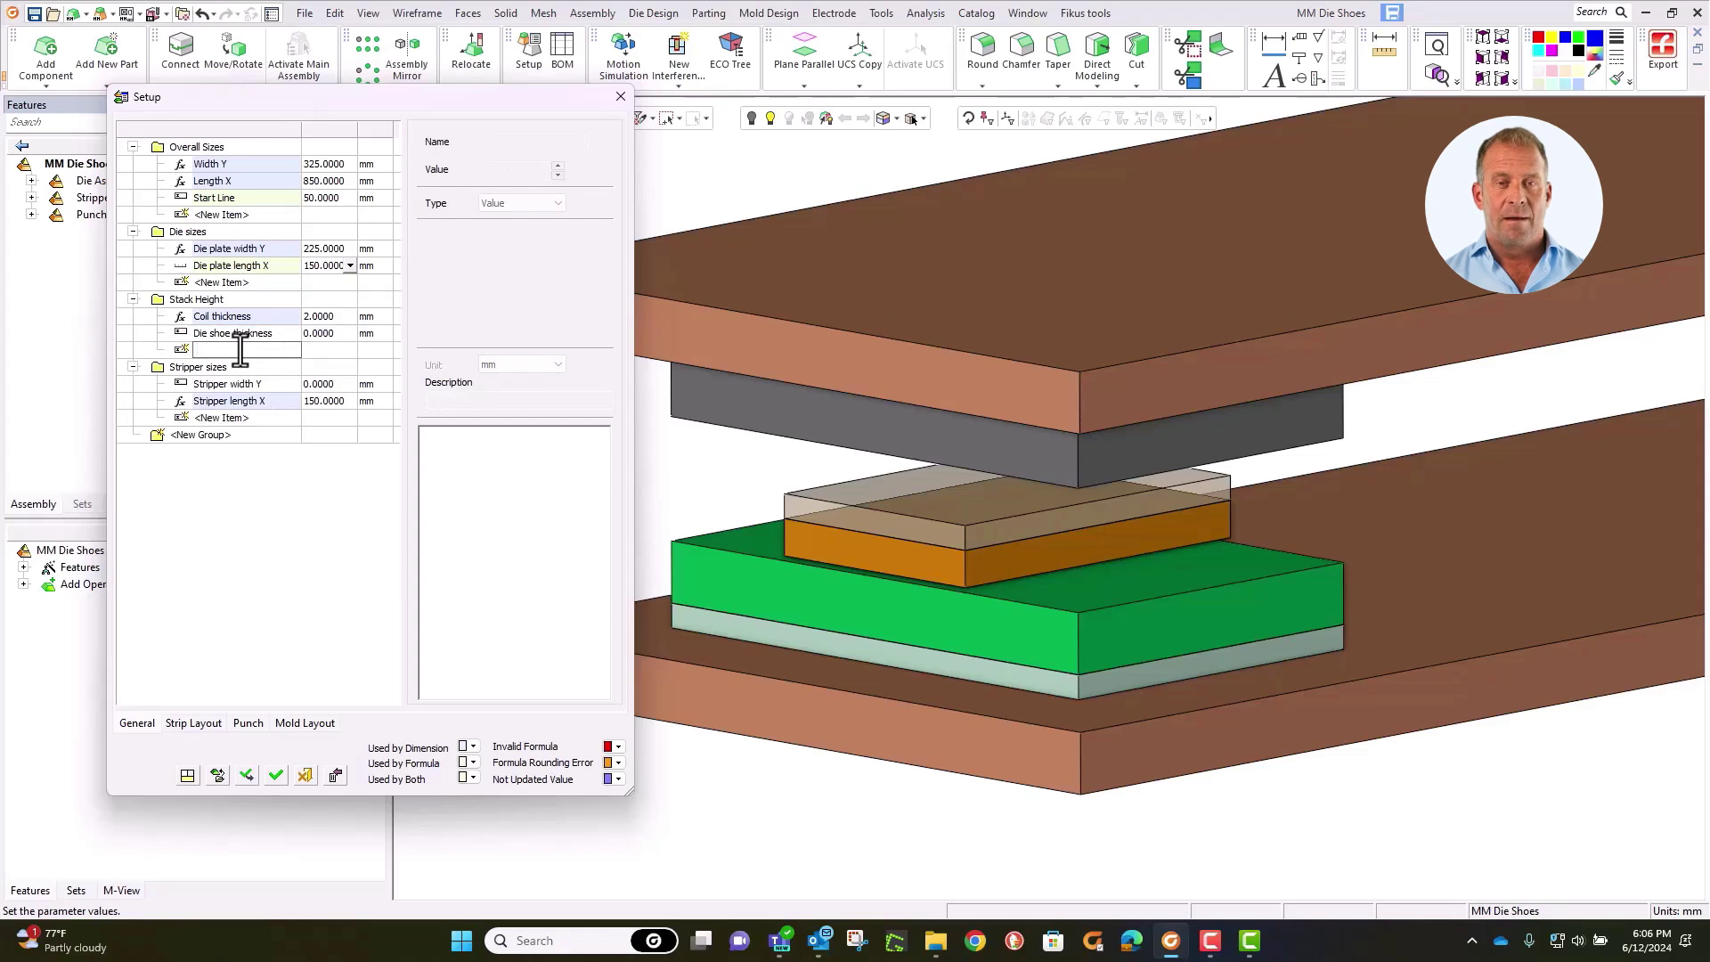
Step: Add the parameters "Die backup thickness" and "die plate thickness" to the Stack Height group
{"action": "type", "text": "Die backup thickness"}
{"action": "key", "text": "Return"}
{"action": "left_click", "coordinate": [211, 367]}
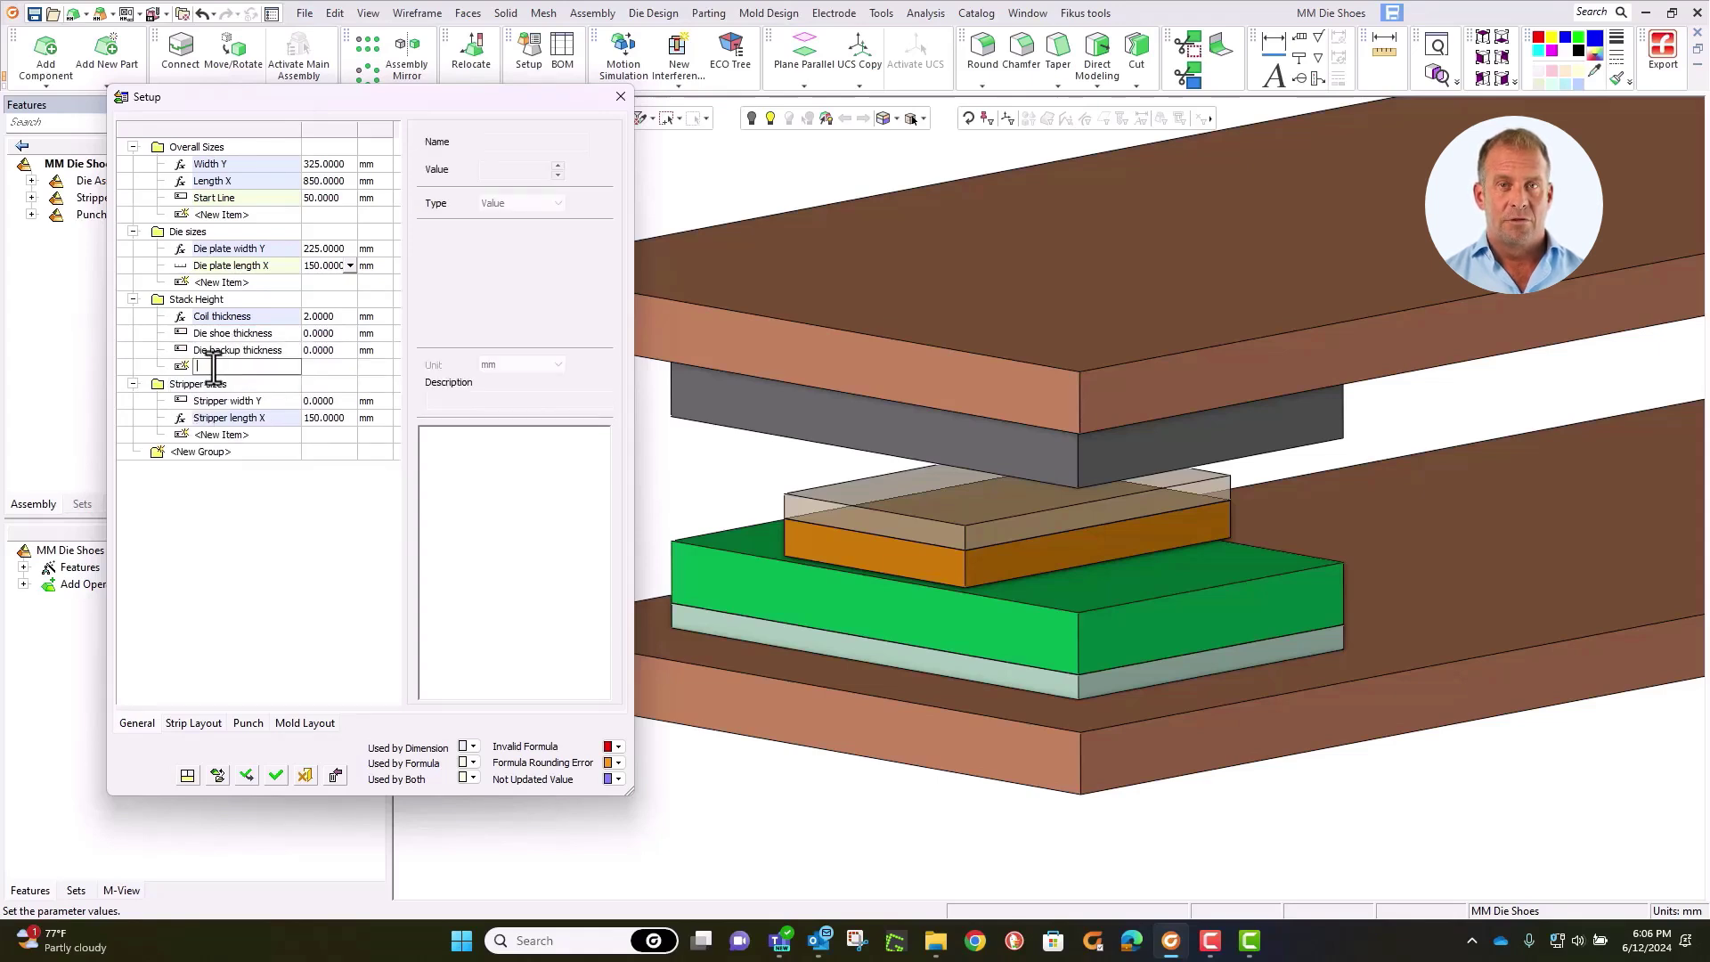
{"action": "type", "text": "die plate thickness"}
{"action": "key", "text": "Return"}
{"action": "left_click", "coordinate": [189, 393]}
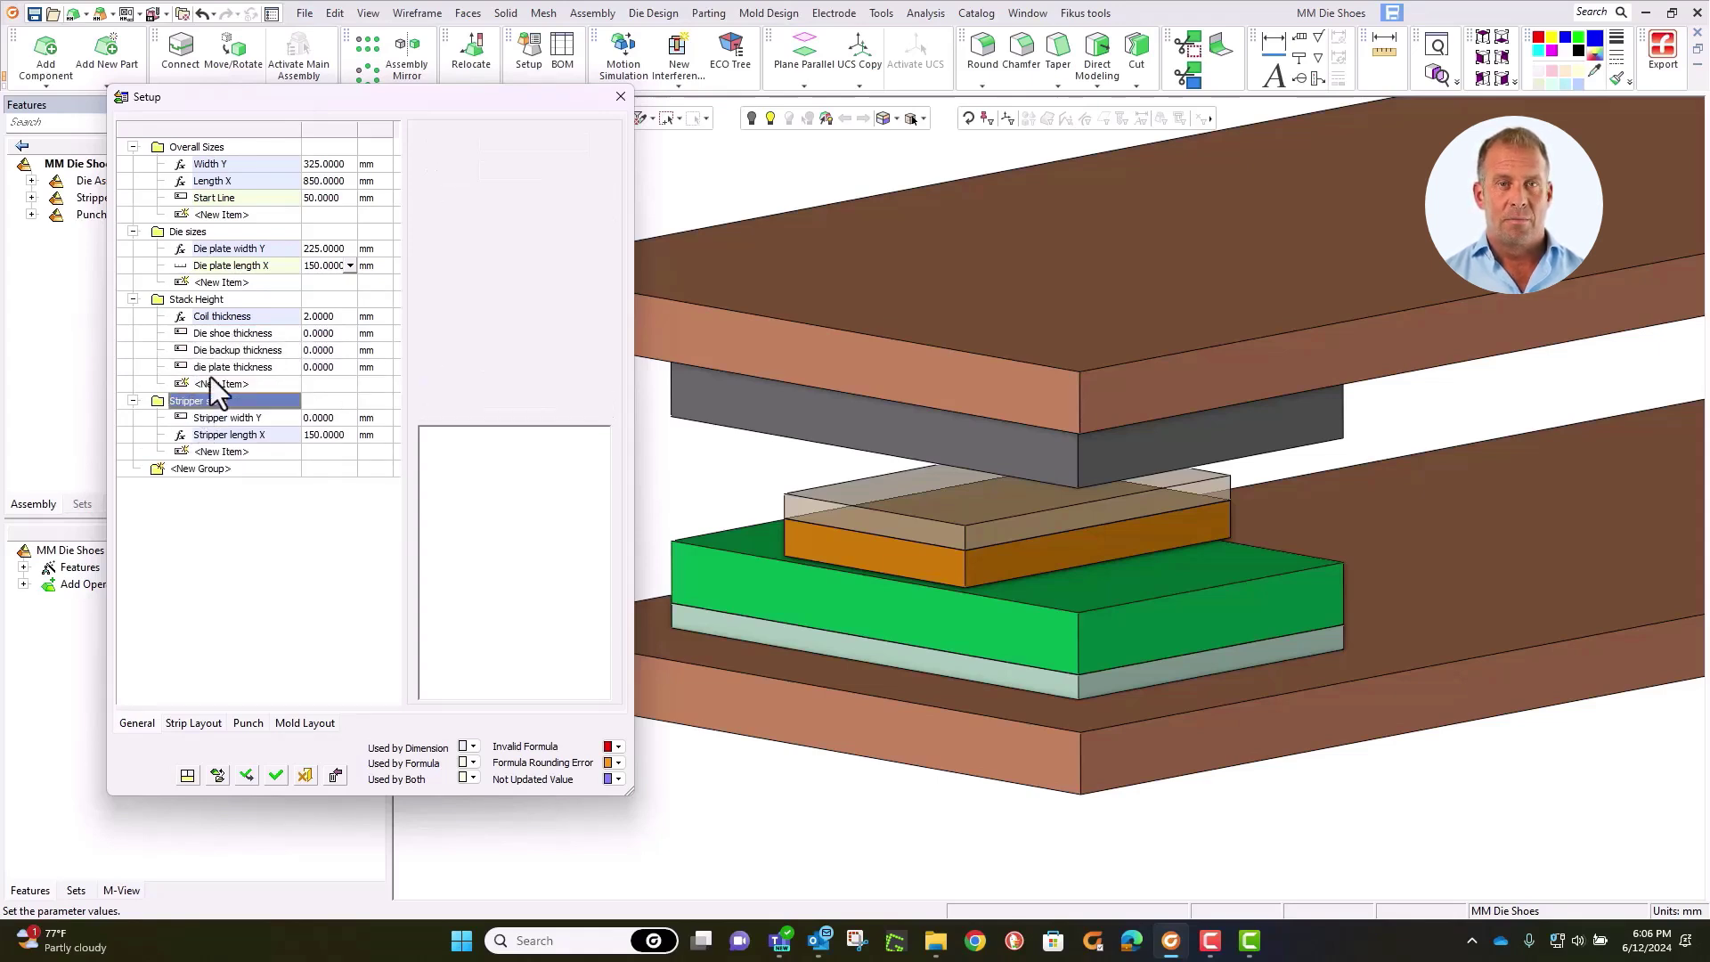
Step: Add the parameters "Stripper backup thickness" and "Stripper plate thickness" to the Stack Height group
{"action": "left_click", "coordinate": [210, 383]}
{"action": "type", "text": "Stripper backup thickness"}
{"action": "key", "text": "Return"}
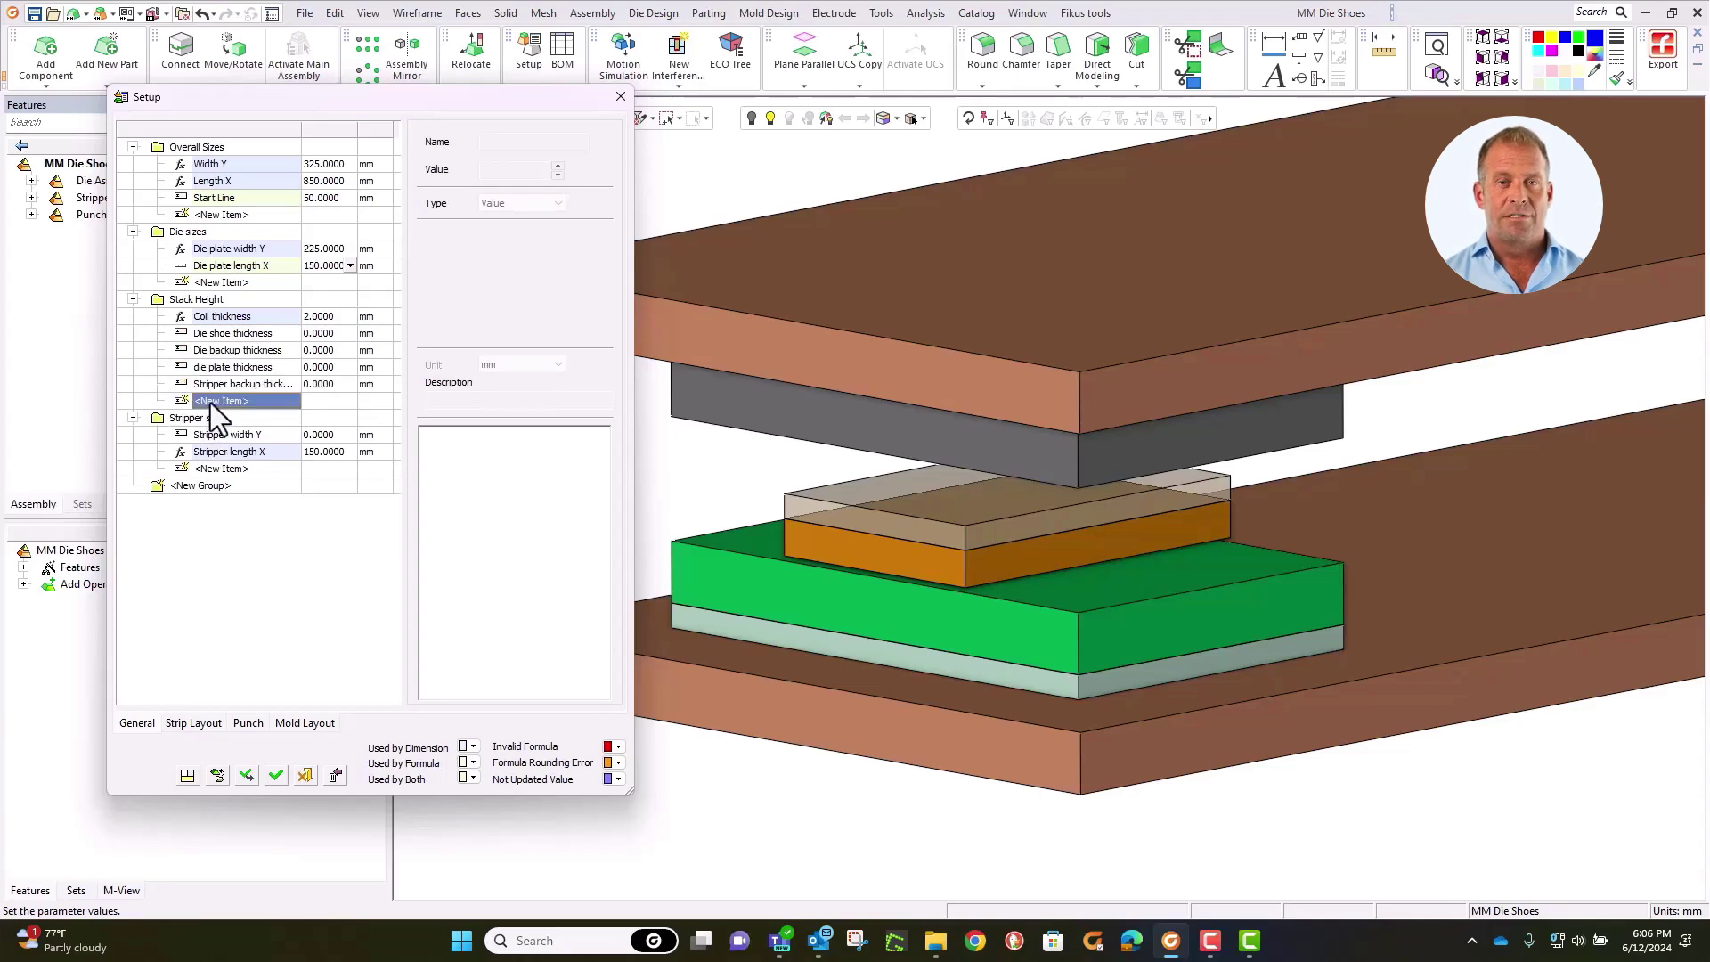
{"action": "left_click", "coordinate": [210, 402]}
{"action": "type", "text": "Stripper plate thickness"}
{"action": "key", "text": "Return"}
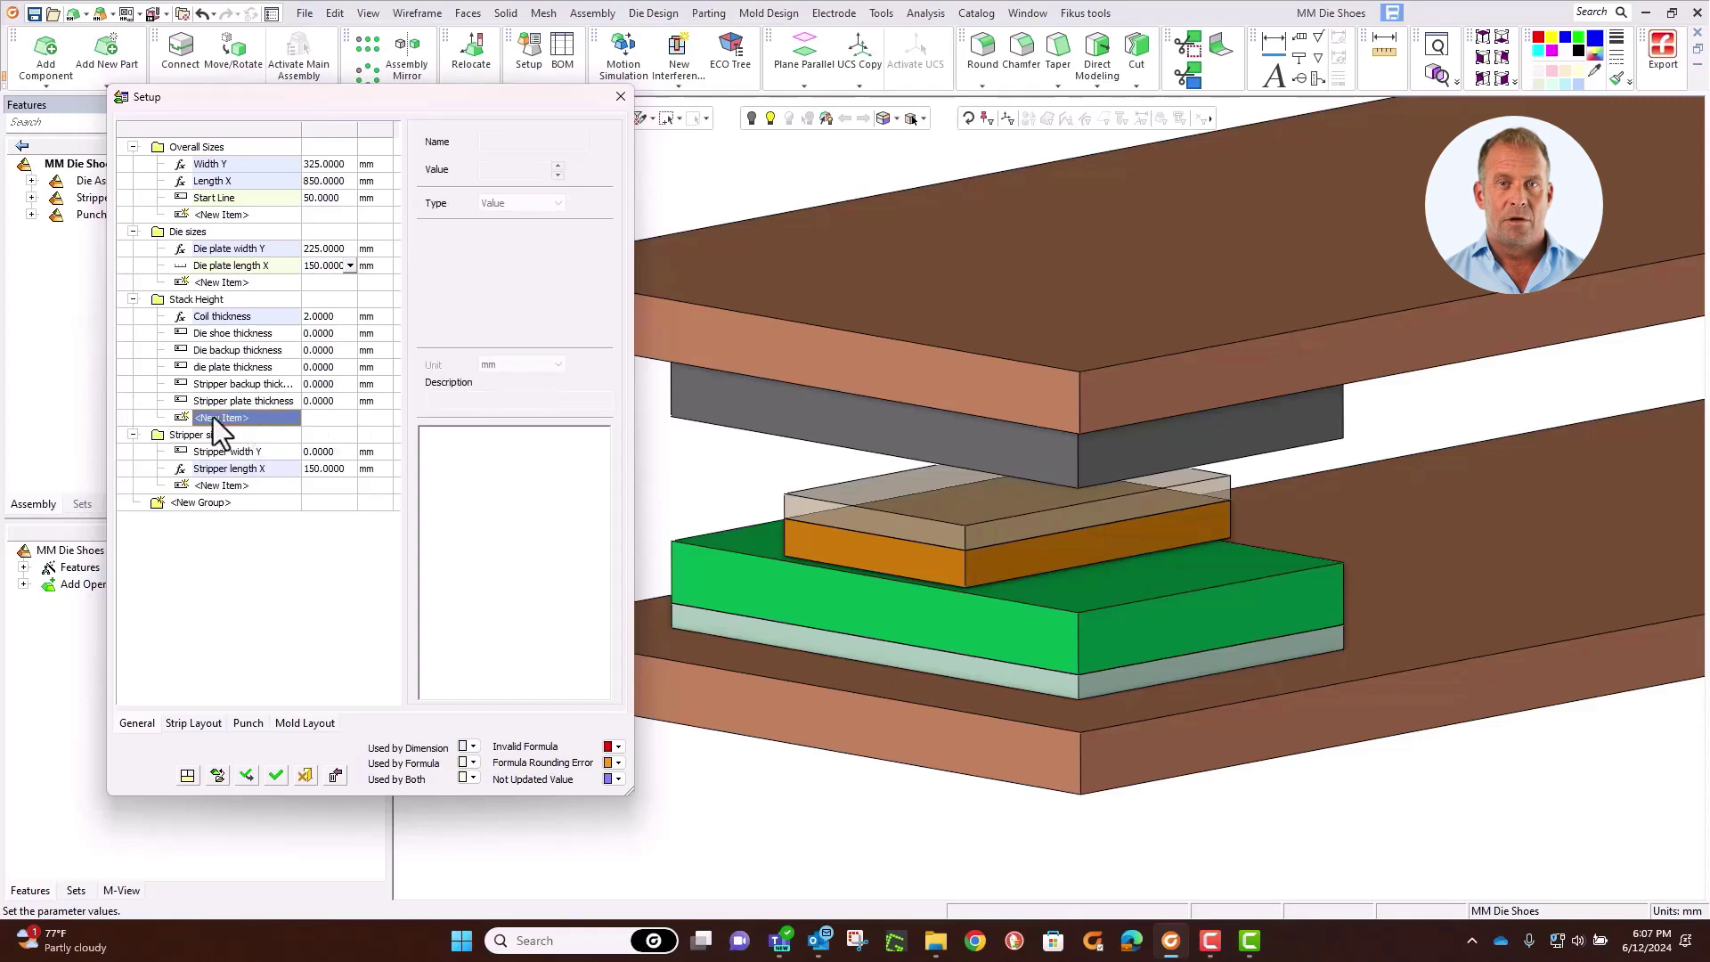
Step: Add the parameters "Punch plate thickness" and "Punch backup thickness" to the Stack Height group
{"action": "left_click", "coordinate": [212, 417]}
{"action": "type", "text": "Punch plate thickness"}
{"action": "key", "text": "Return"}
{"action": "left_click", "coordinate": [185, 452]}
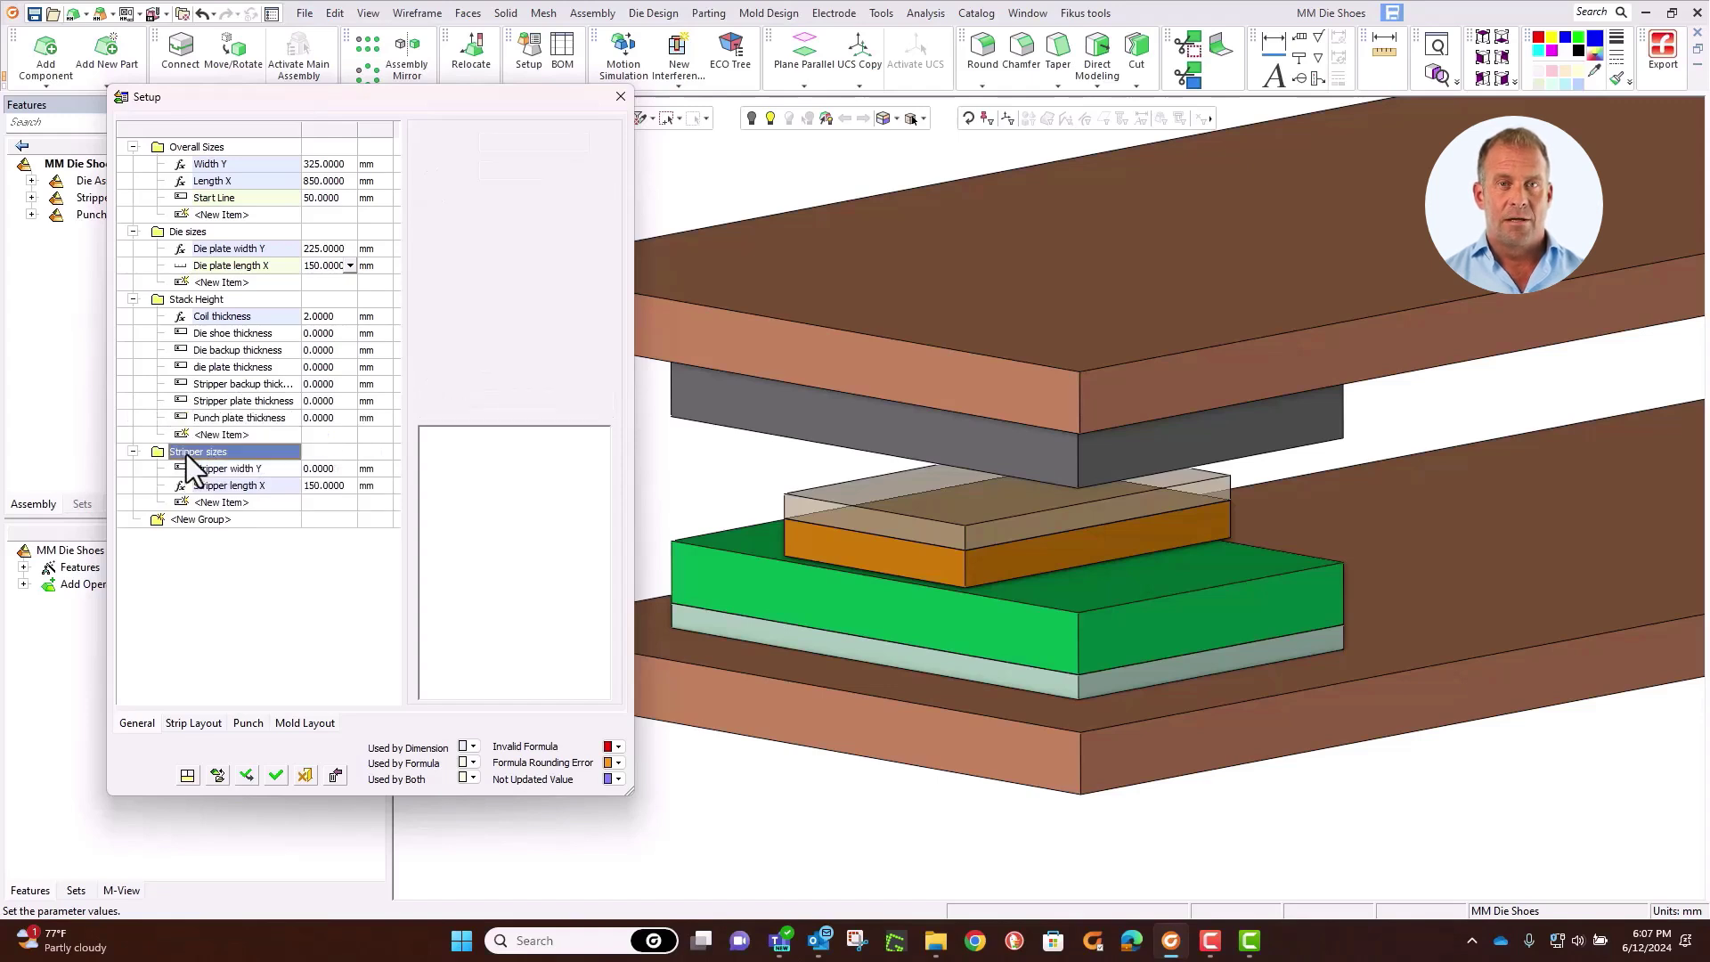
{"action": "left_click", "coordinate": [227, 431]}
{"action": "type", "text": "Punch backup thickness"}
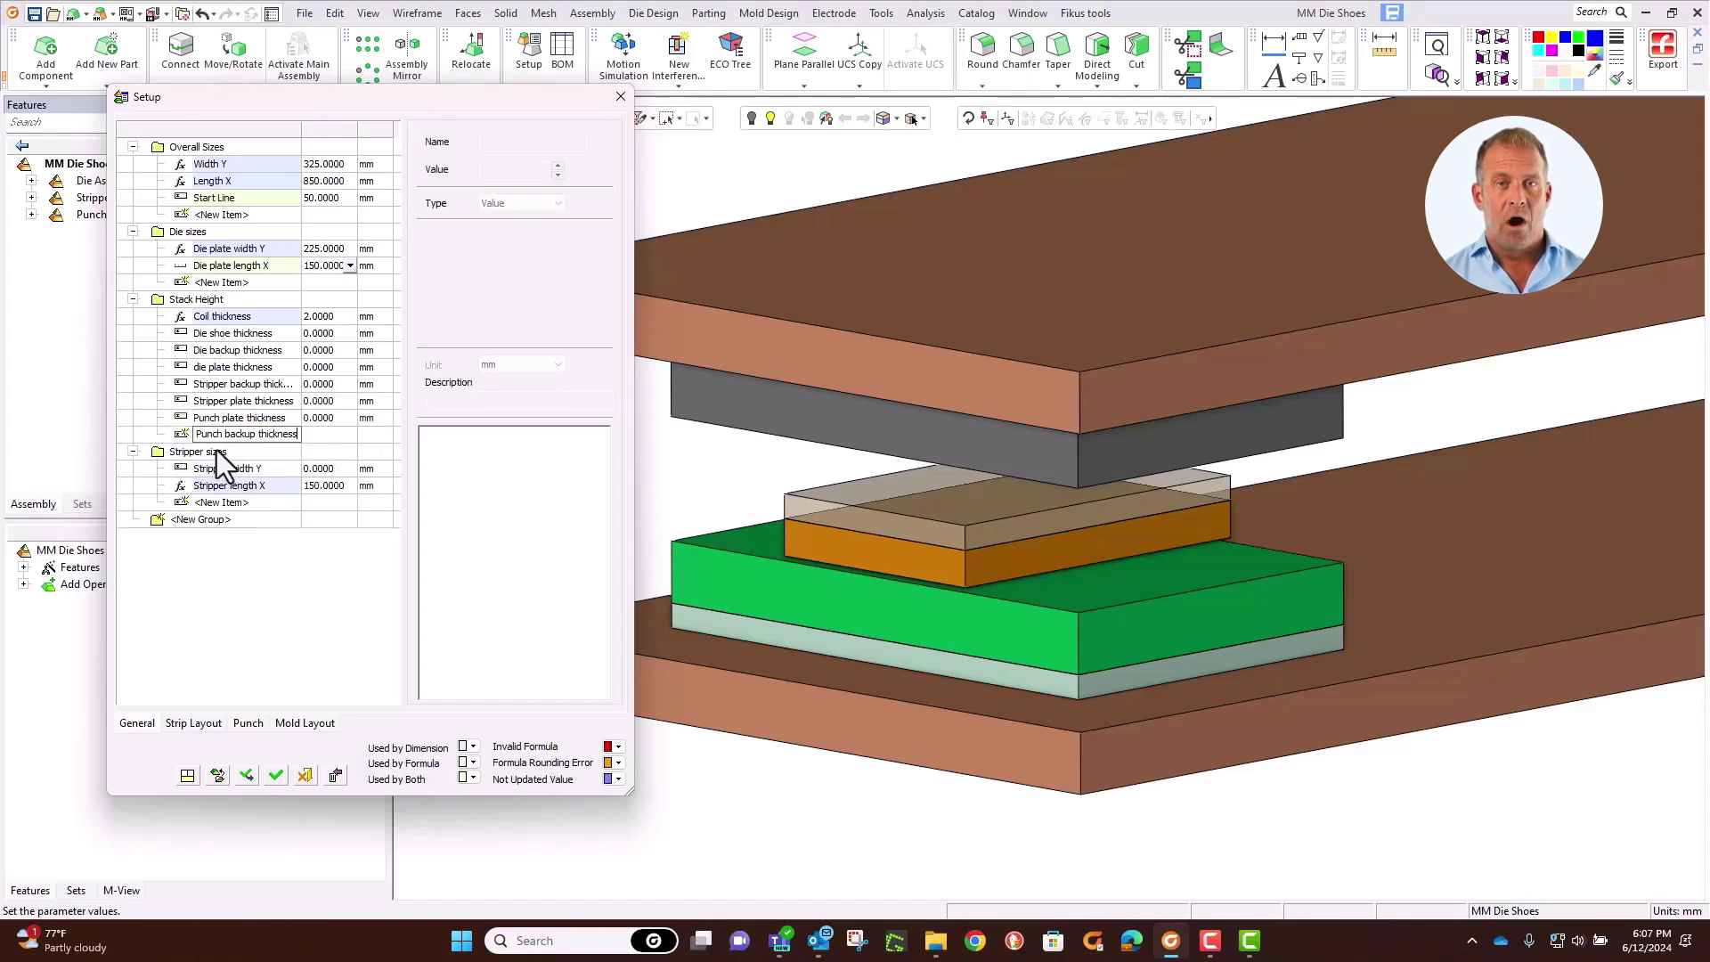
{"action": "key", "text": "Return"}
{"action": "left_click", "coordinate": [215, 463]}
Step: Add a "Punch shoe thickness" parameter to the Stack Height group
{"action": "left_click", "coordinate": [226, 450]}
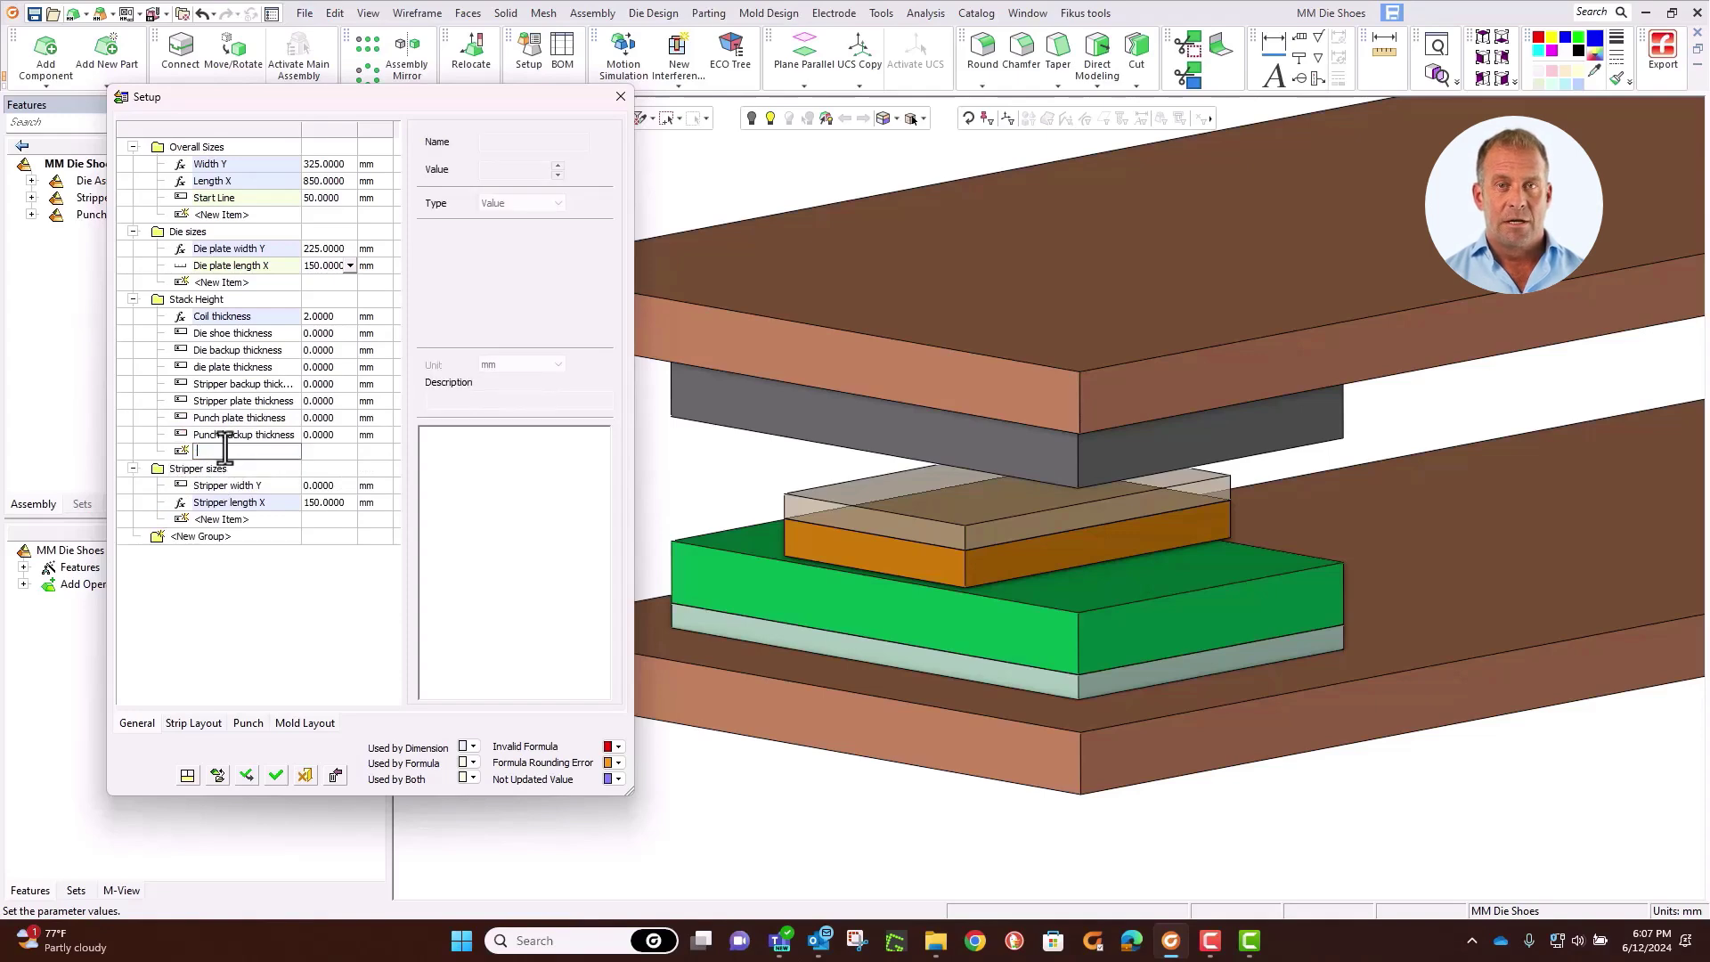
{"action": "type", "text": "Punch shoe thickness"}
{"action": "key", "text": "Return"}
{"action": "left_click", "coordinate": [217, 485]}
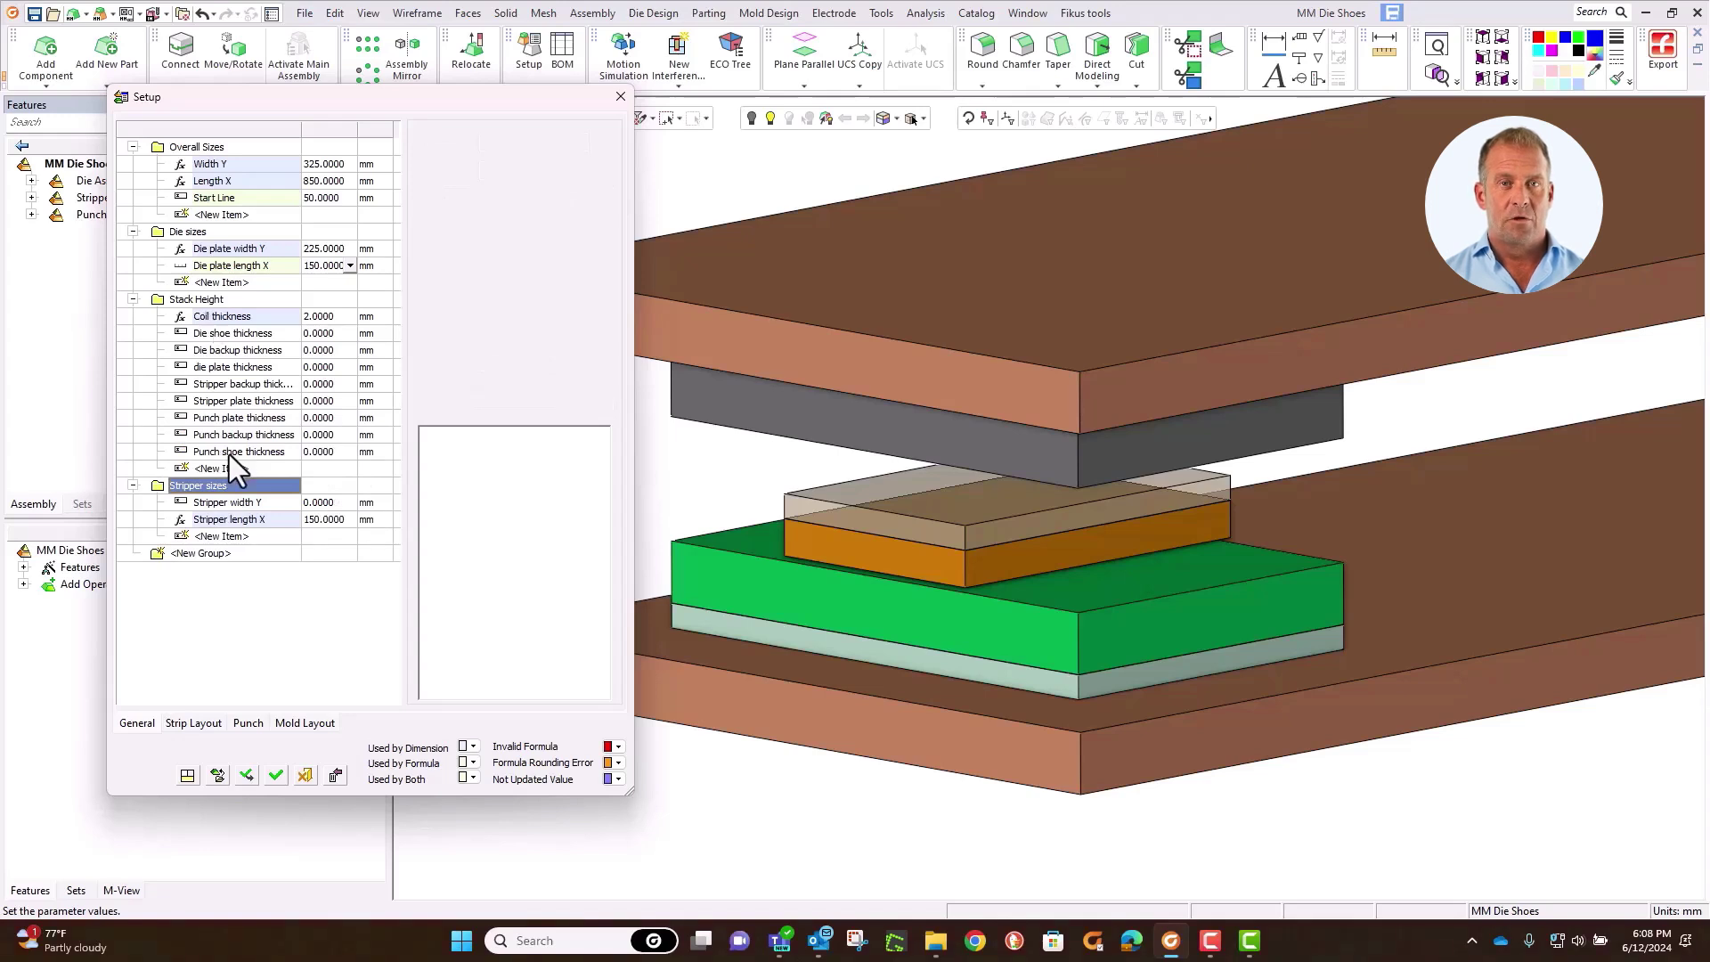
Step: Reorder the Stack Height parameters as punch shoe, backup, plate; stripper backup, plate; coil; die plate, backup, shoe
{"action": "left_click_drag", "start_coordinate": [228, 454], "coordinate": [219, 388]}
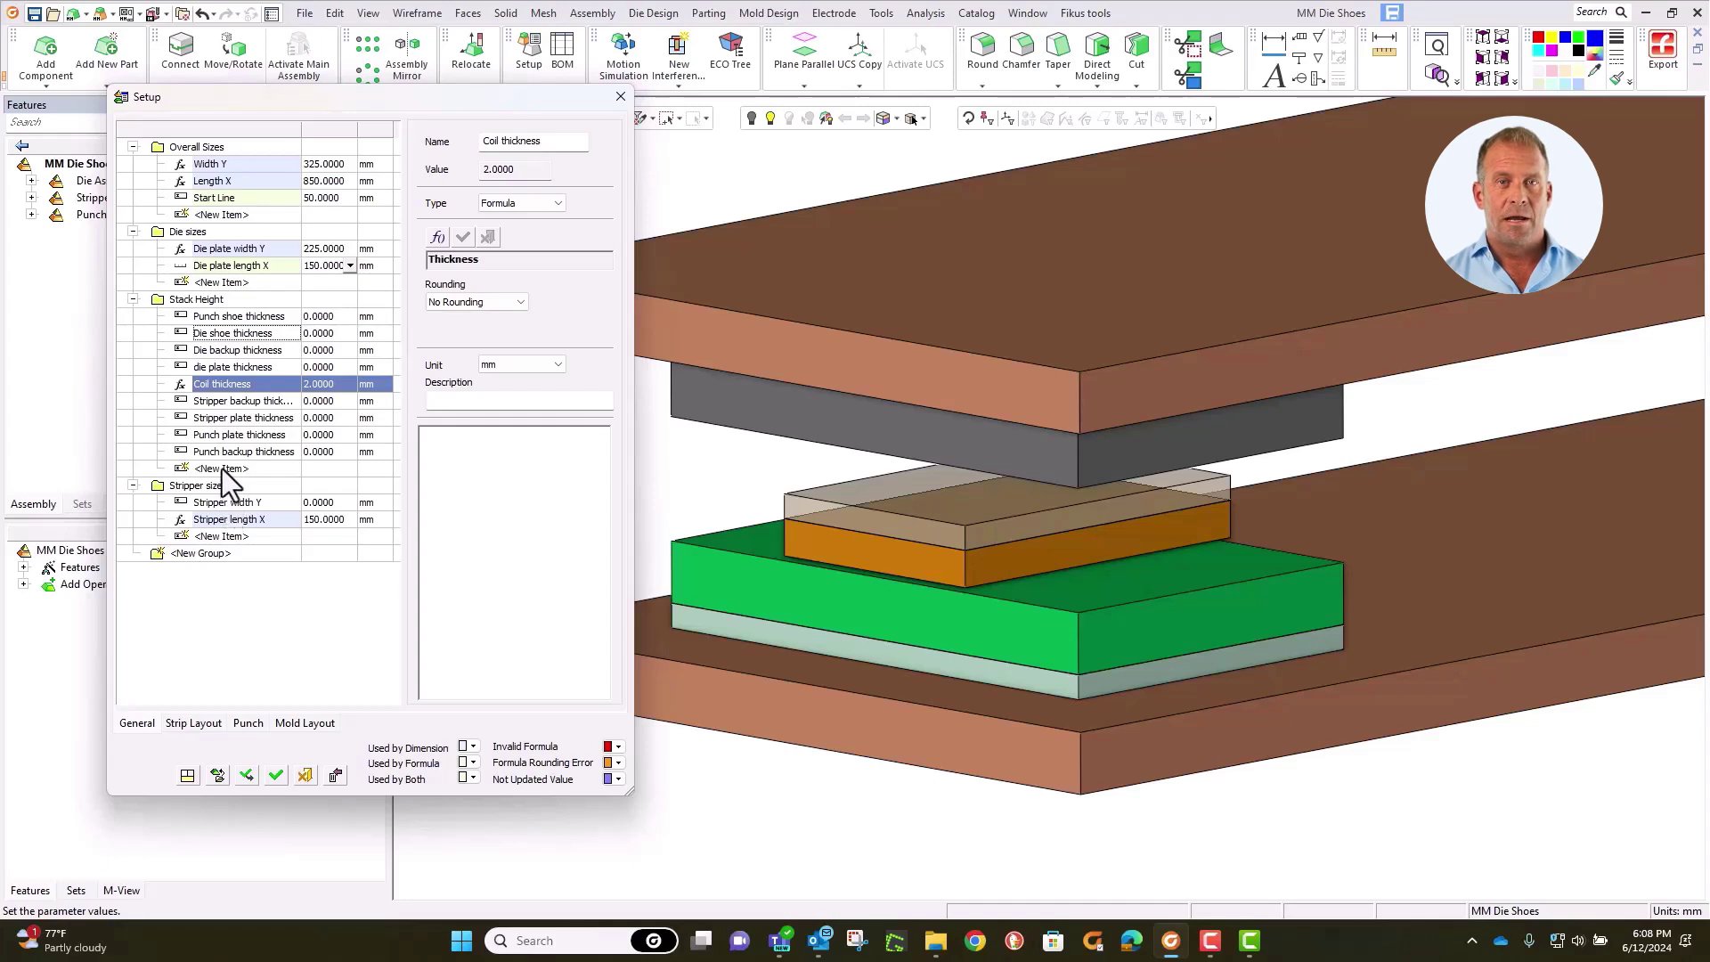
{"action": "left_click_drag", "start_coordinate": [223, 452], "coordinate": [226, 326]}
{"action": "left_click_drag", "start_coordinate": [216, 447], "coordinate": [221, 343]}
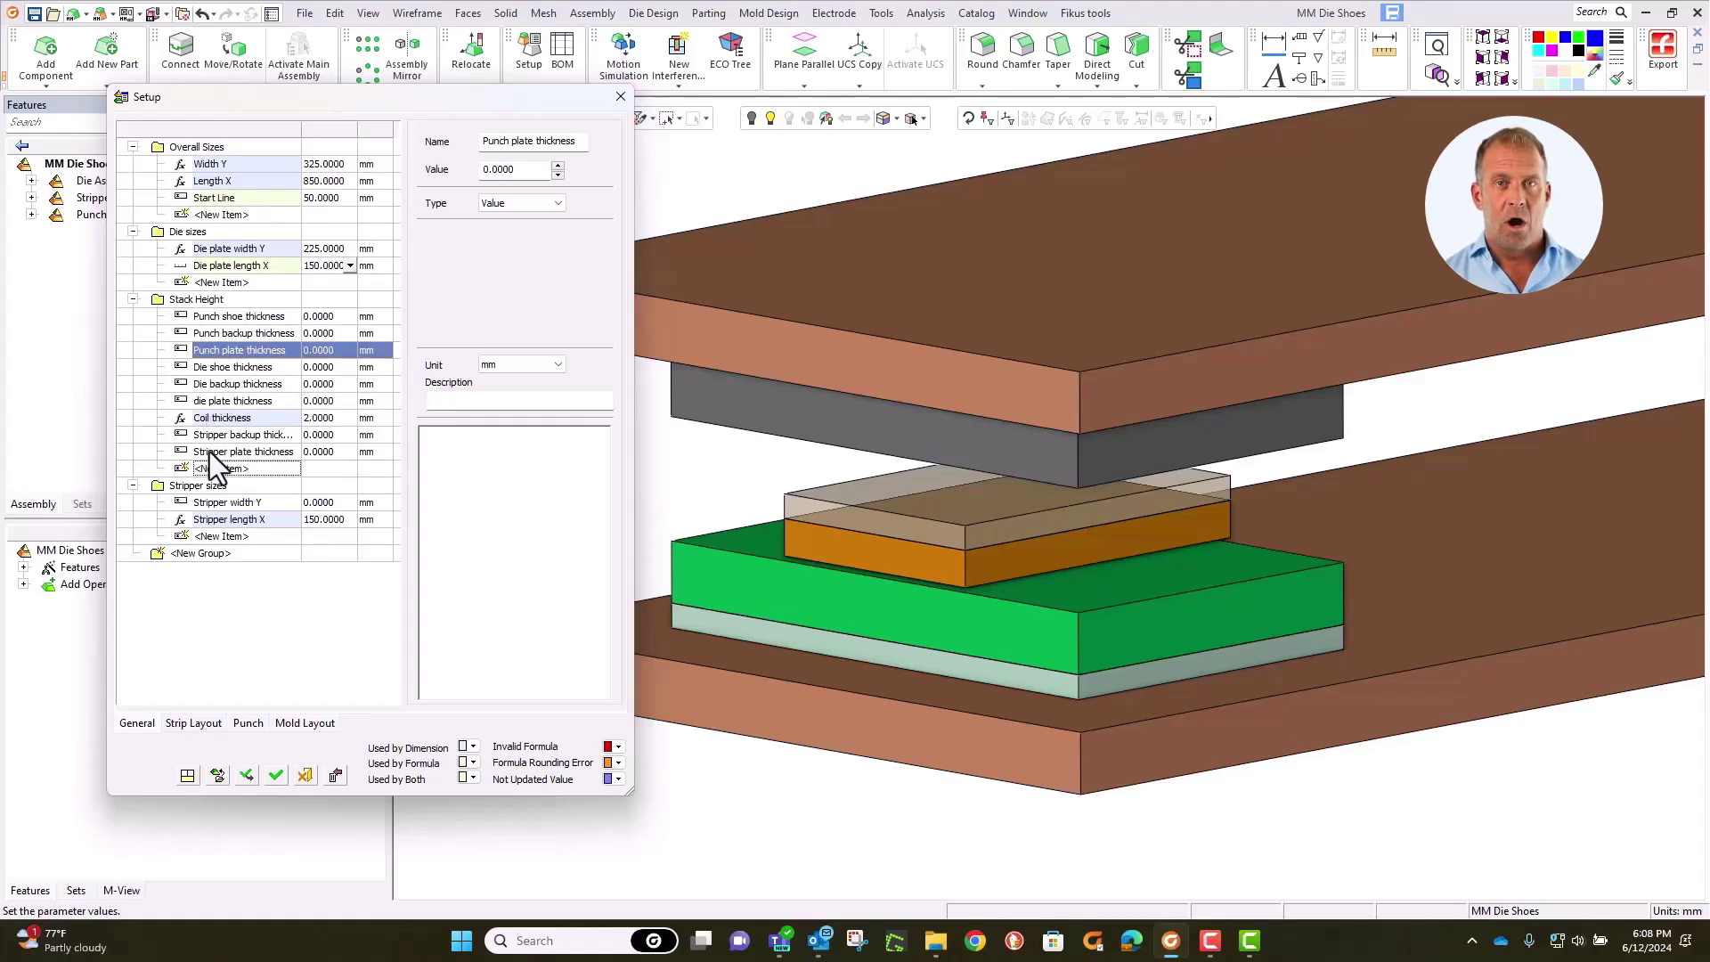
{"action": "left_click_drag", "start_coordinate": [214, 439], "coordinate": [217, 365]}
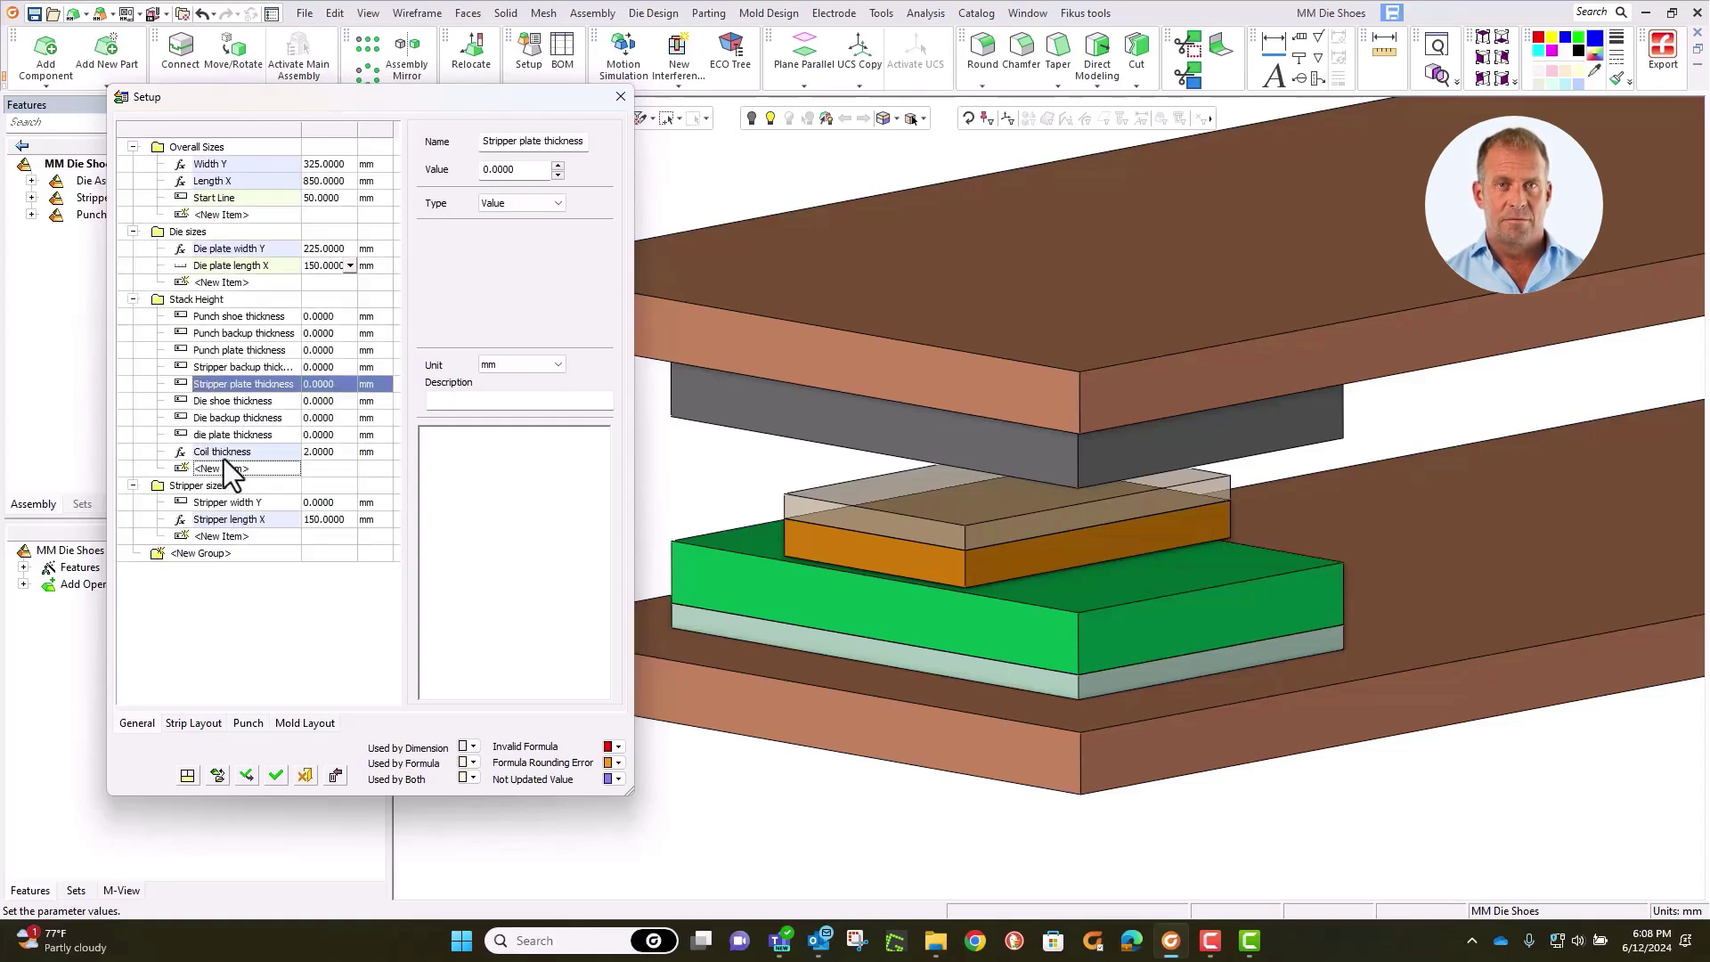
{"action": "left_click_drag", "start_coordinate": [222, 452], "coordinate": [217, 409]}
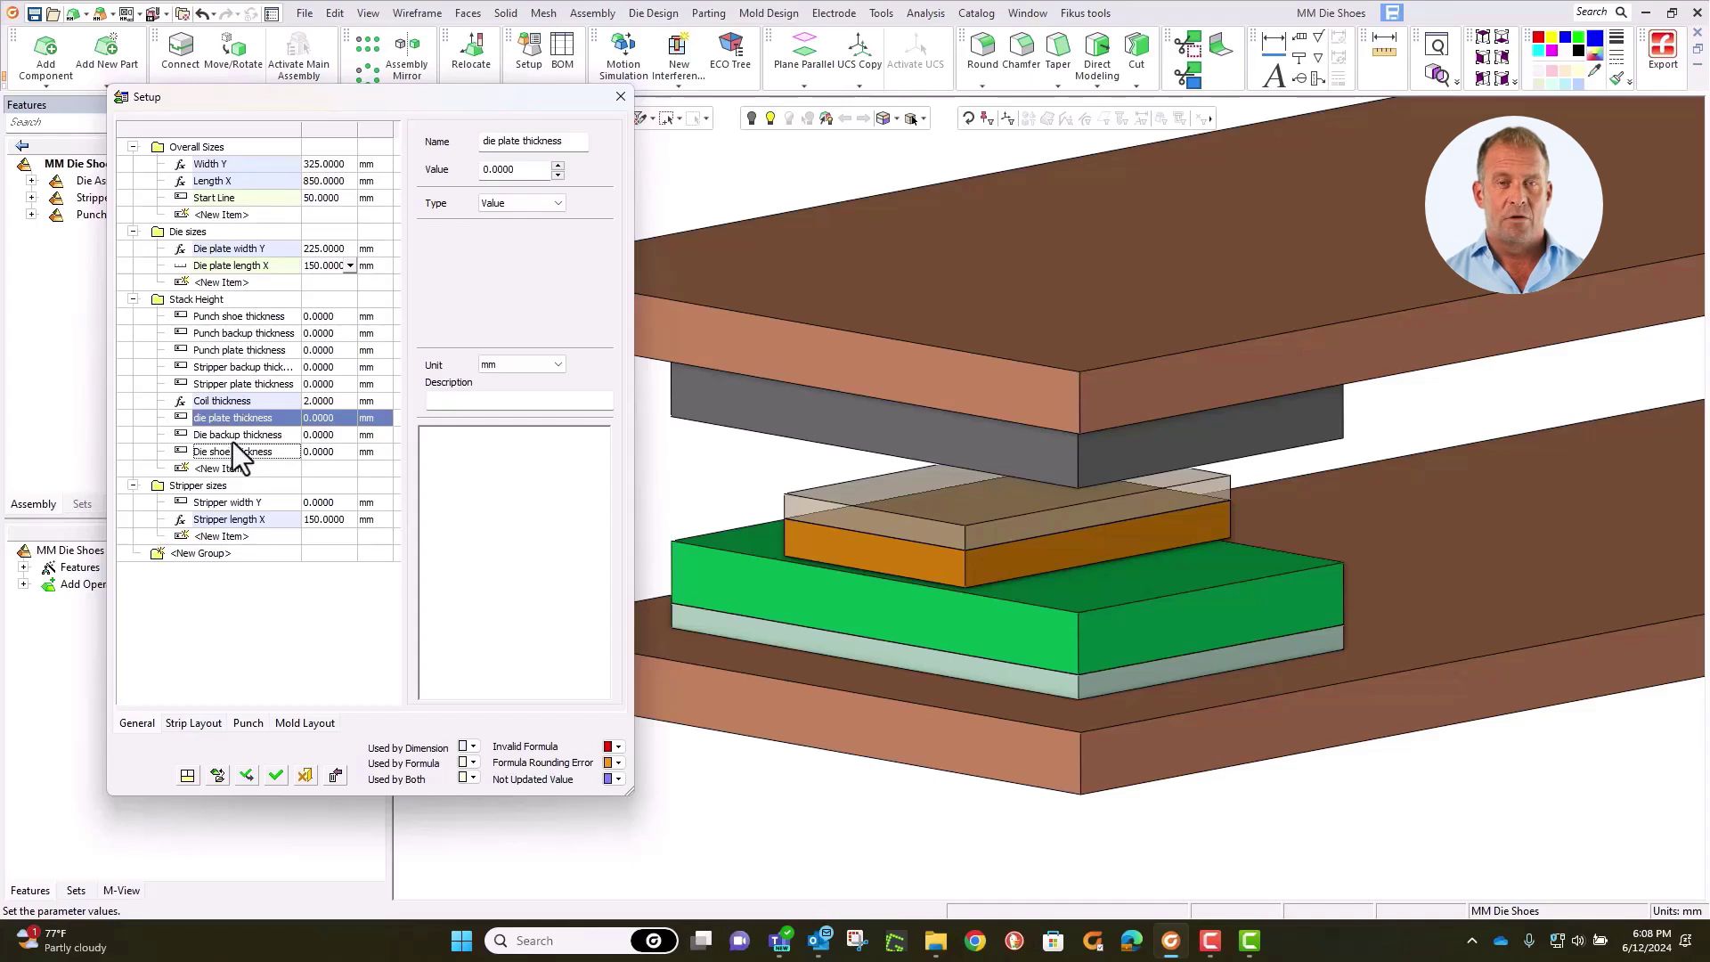
Step: Make Punch shoe thickness a From List parameter with the values 25, 50 and 75 mm
{"action": "left_click", "coordinate": [235, 317]}
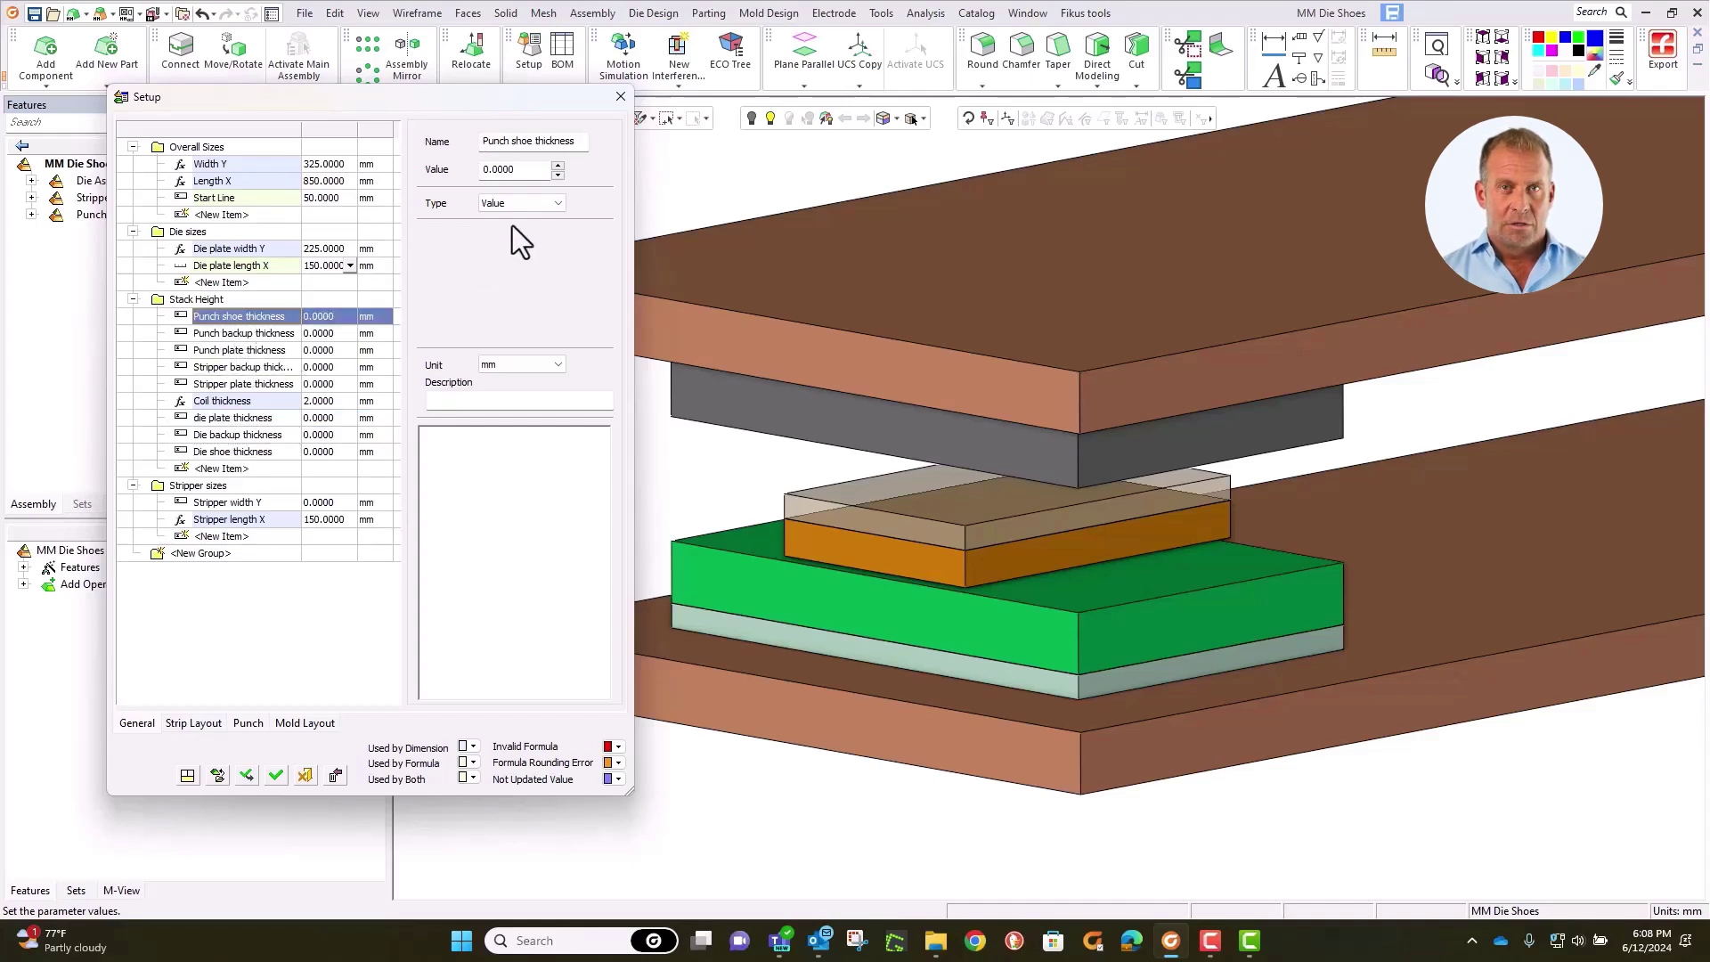
{"action": "left_click", "coordinate": [531, 209]}
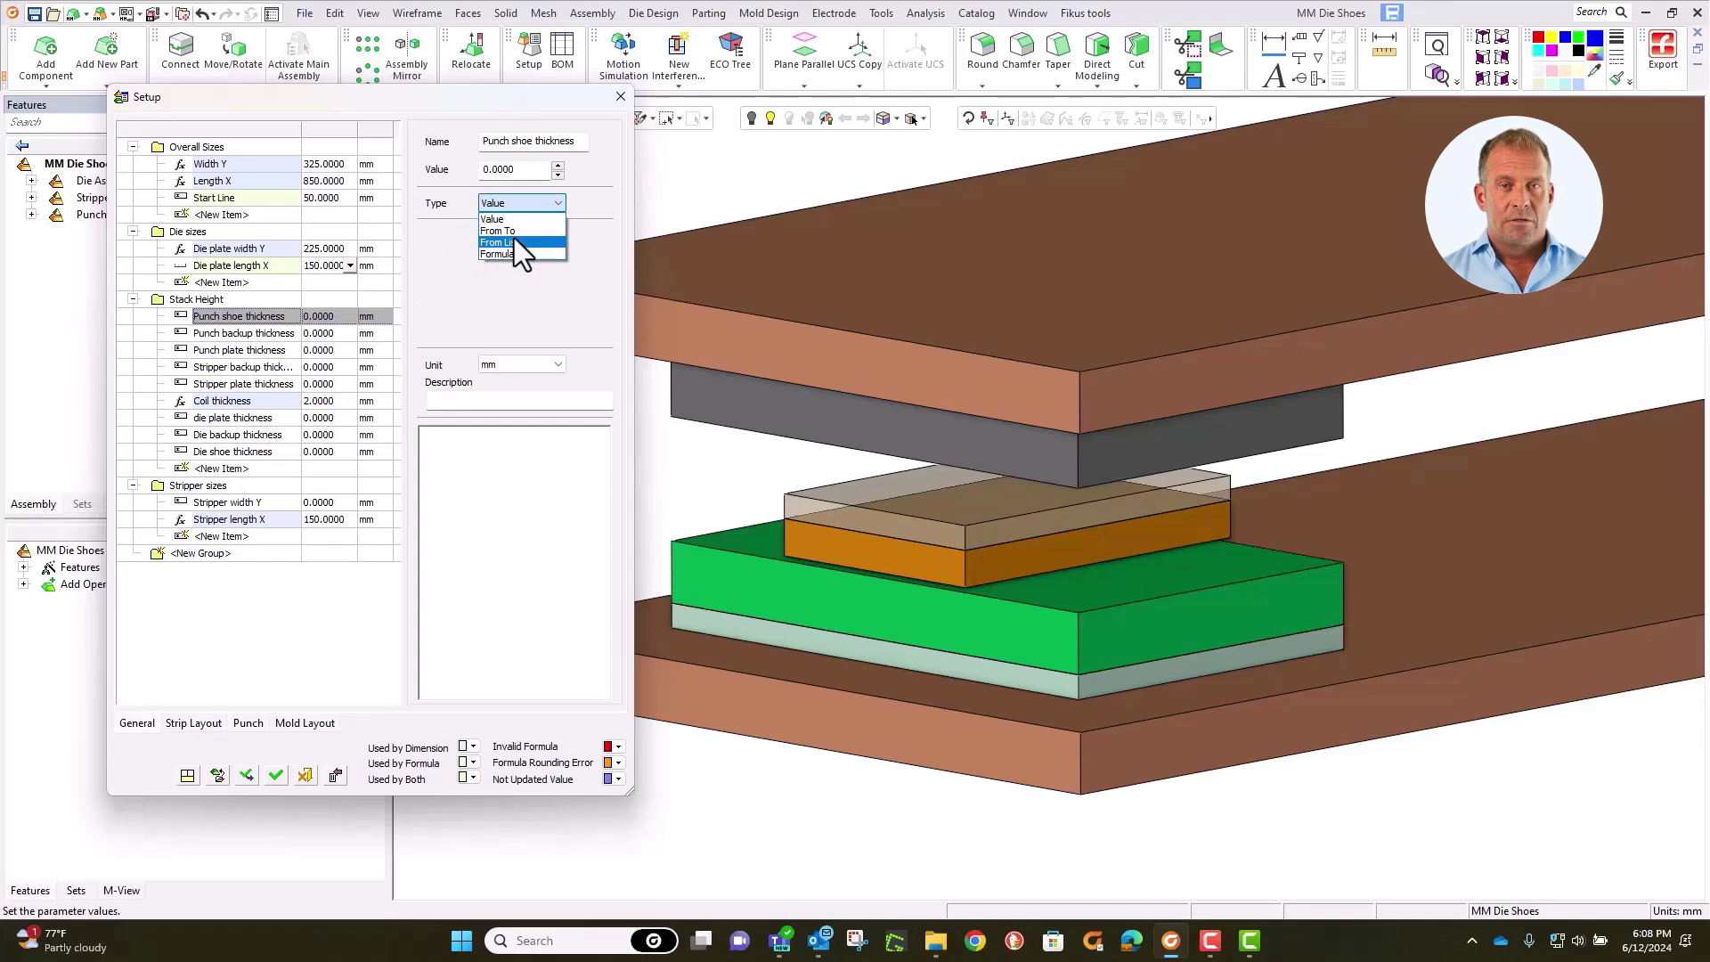
{"action": "left_click", "coordinate": [515, 241]}
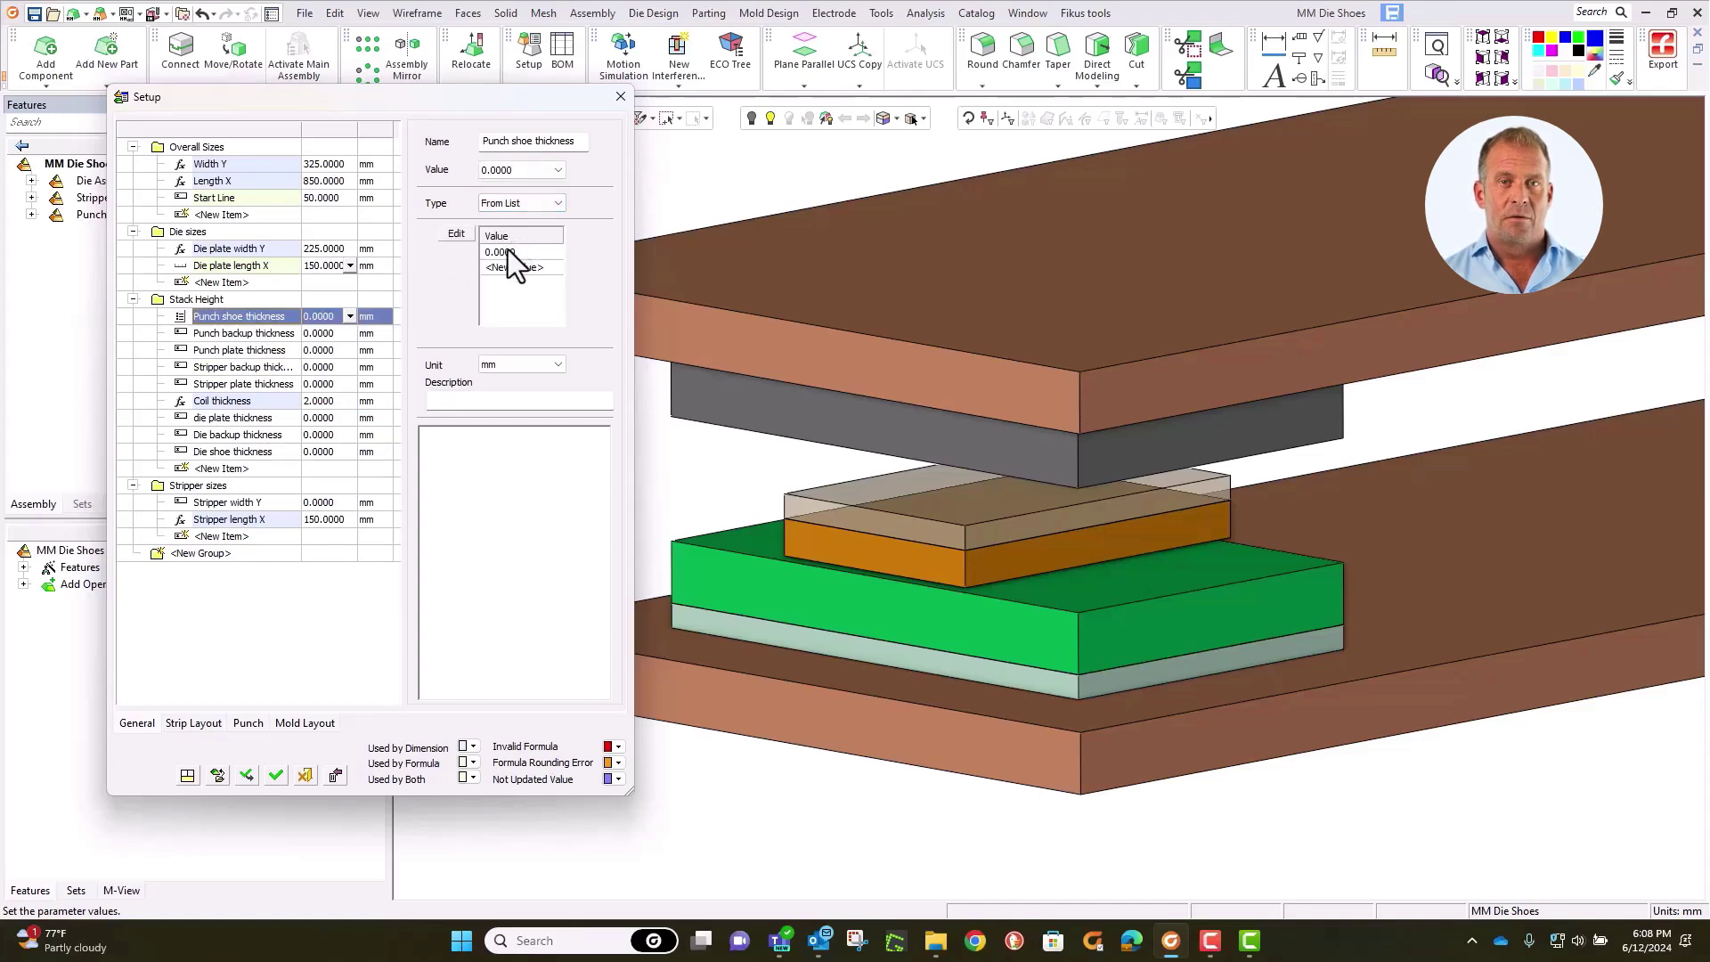
{"action": "double_click", "coordinate": [506, 252]}
{"action": "type", "text": "25"}
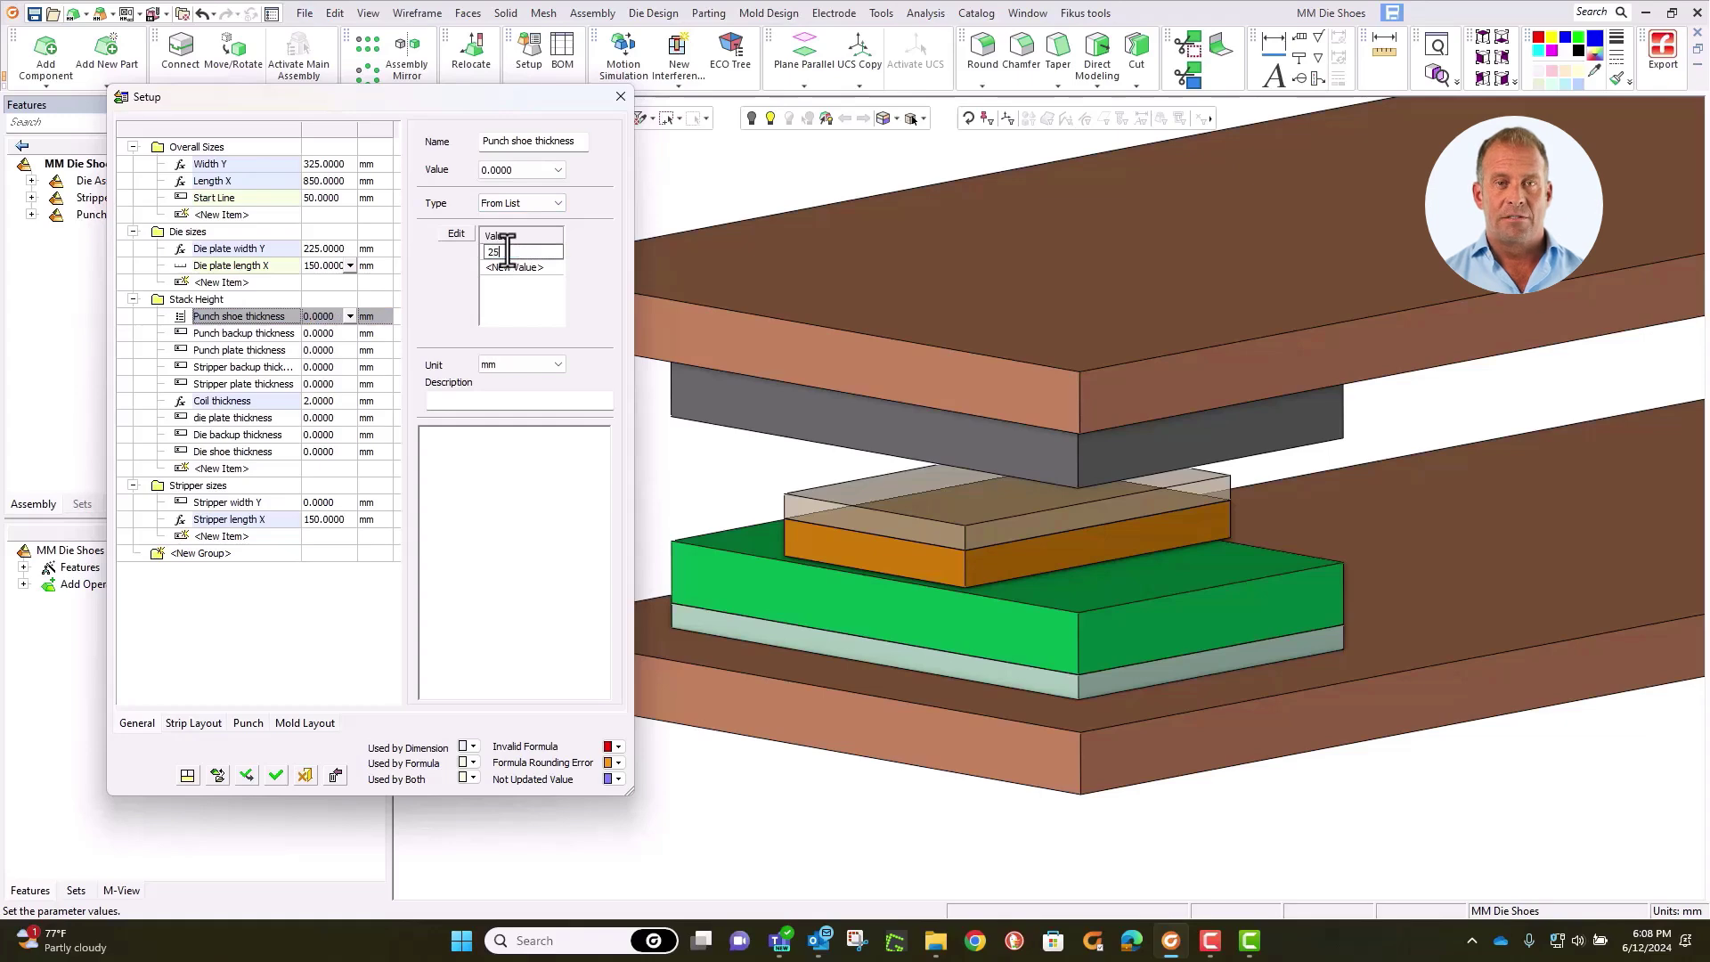
{"action": "left_click", "coordinate": [501, 270]}
{"action": "type", "text": "5"}
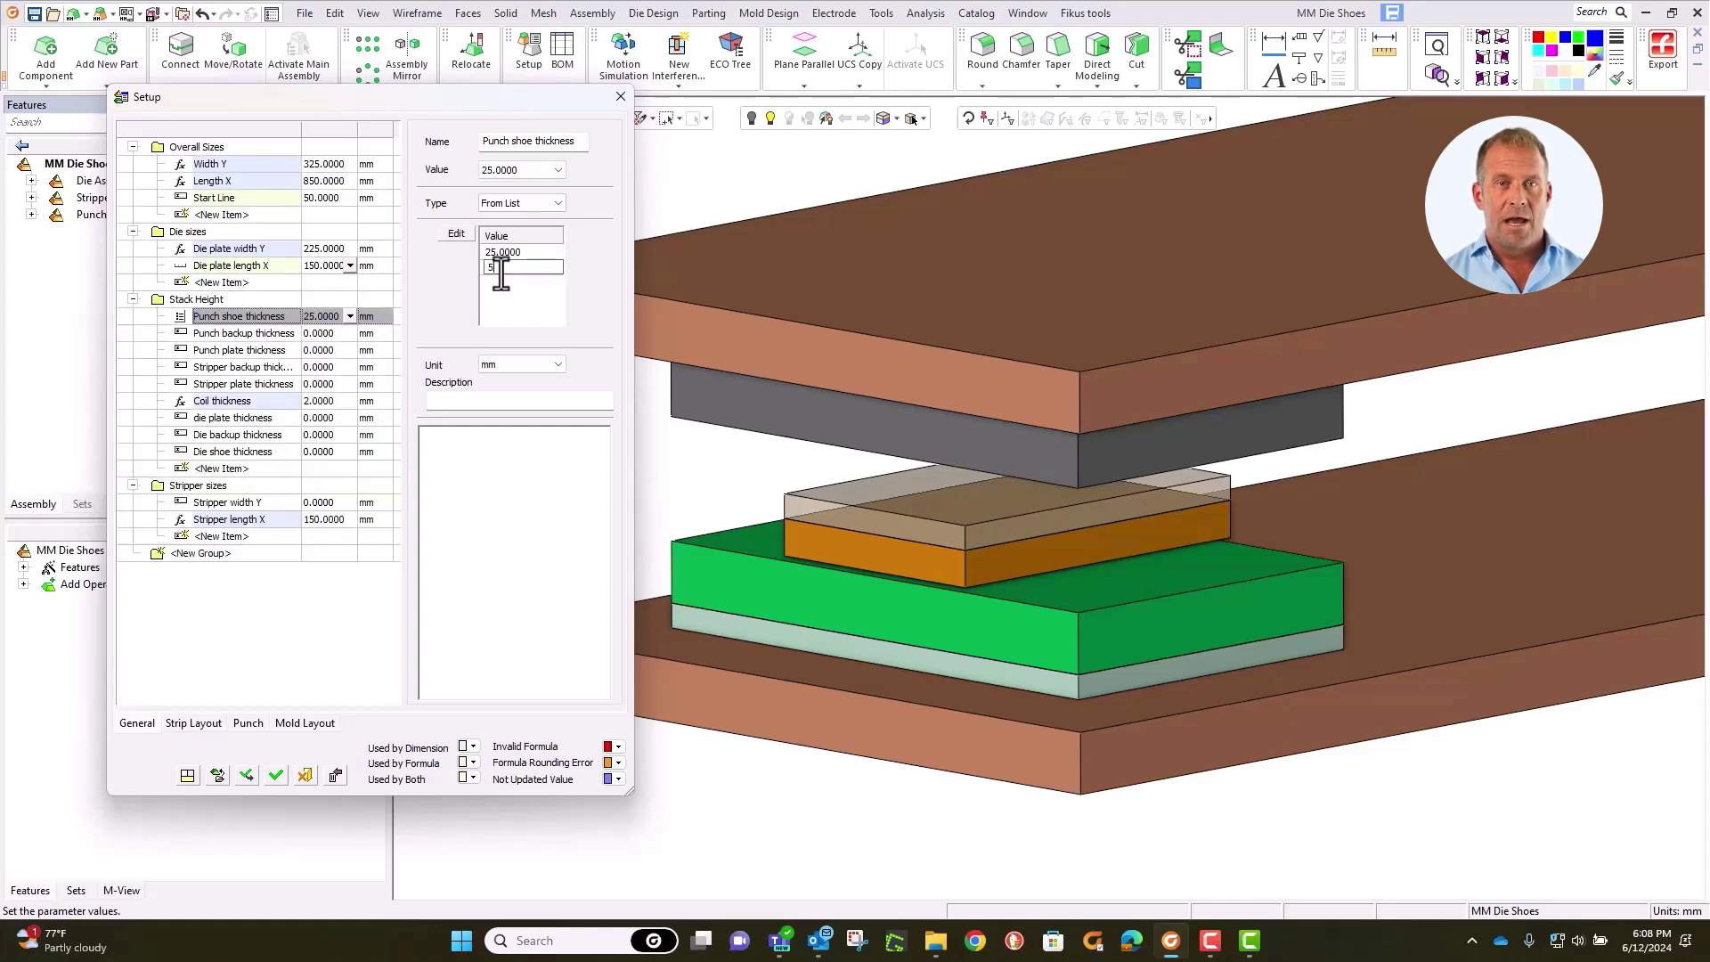
{"action": "type", "text": "0"}
{"action": "key", "text": "Return"}
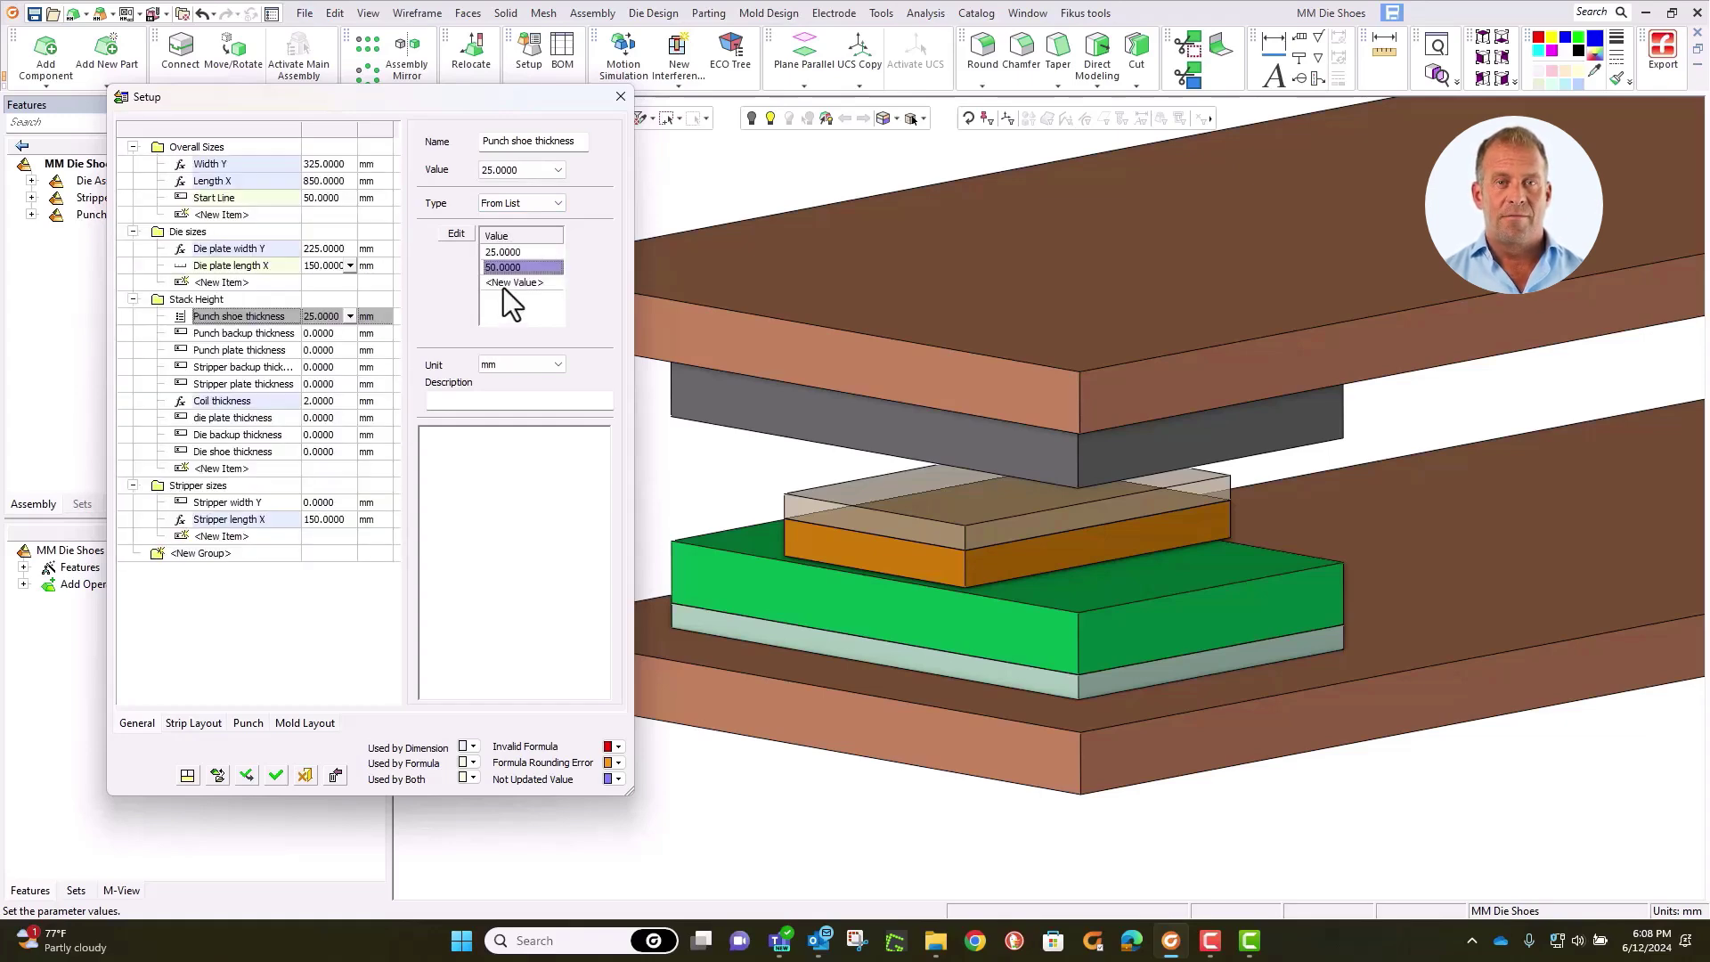
{"action": "left_click", "coordinate": [504, 283]}
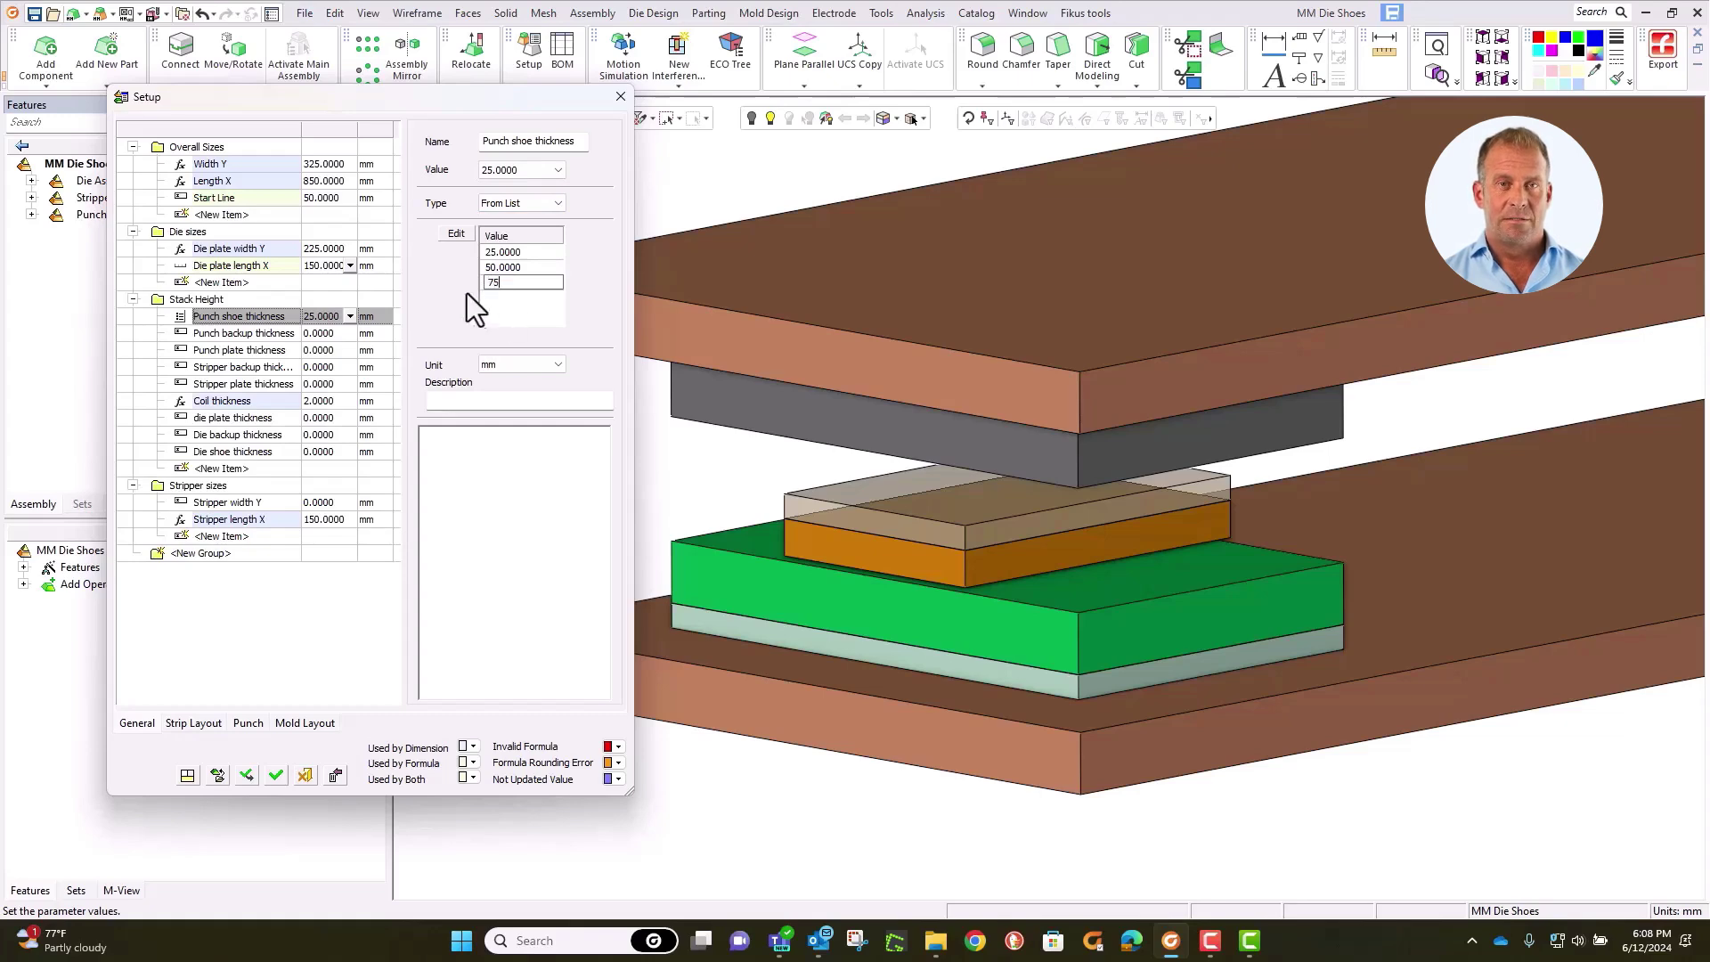
{"action": "key", "text": "Return"}
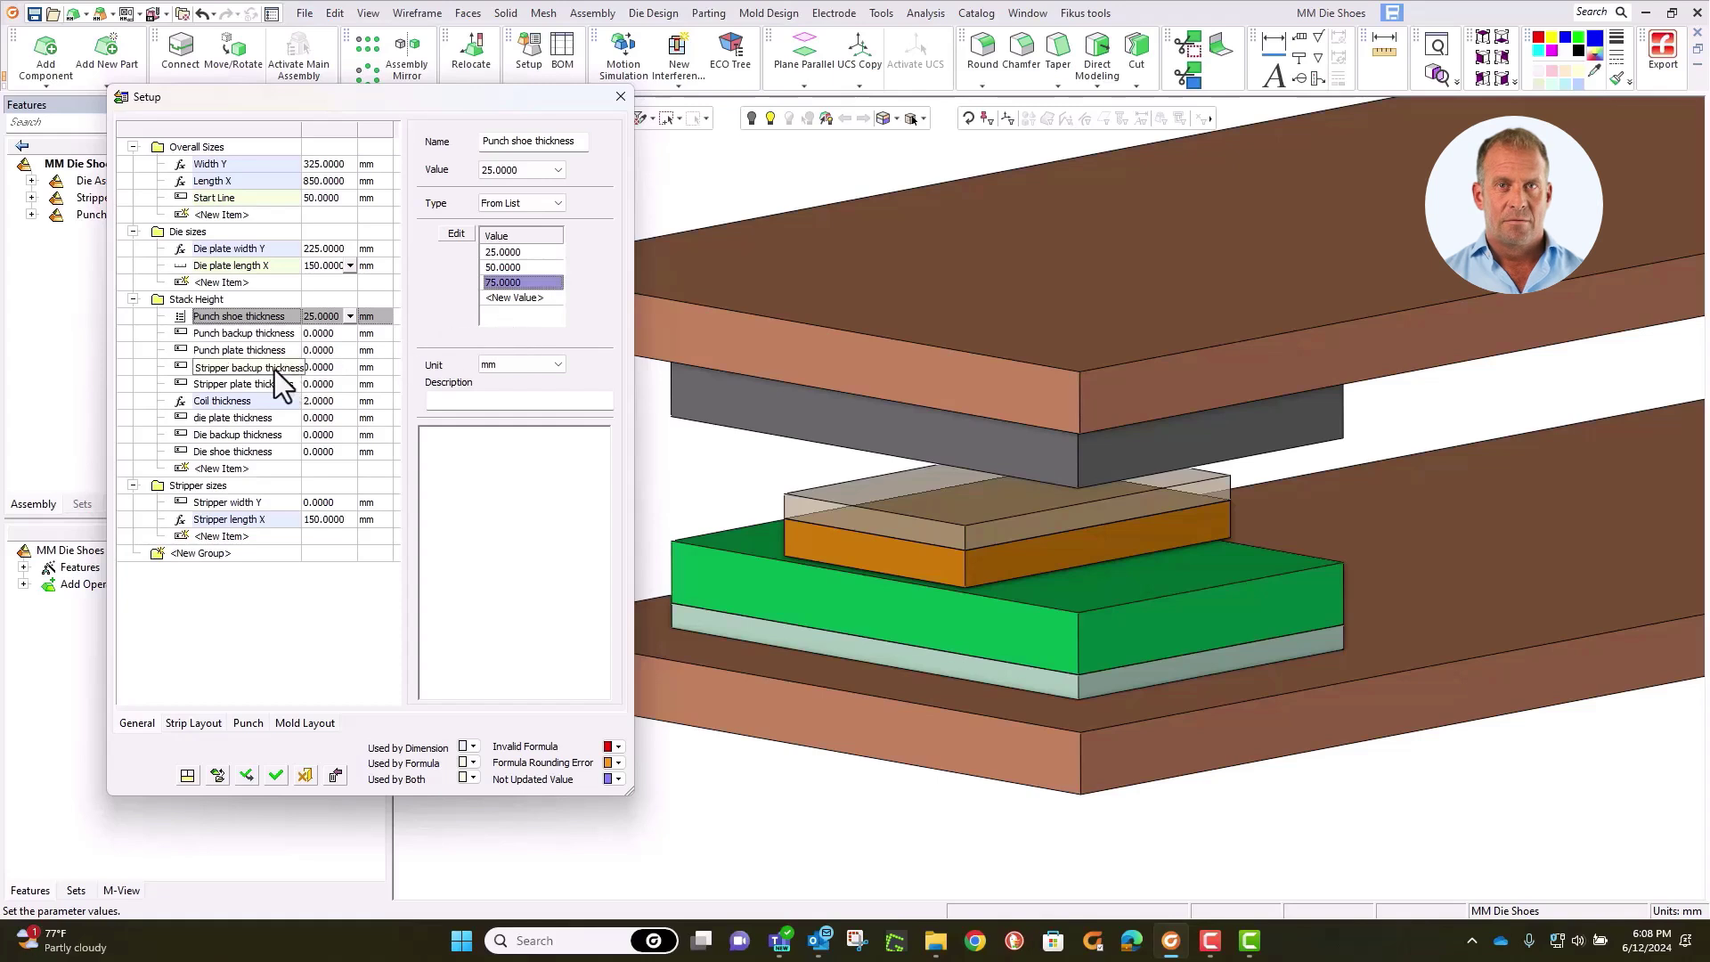
Step: Make Punch backup thickness a From List parameter with the values 10 and 15 mm
{"action": "left_click", "coordinate": [255, 336]}
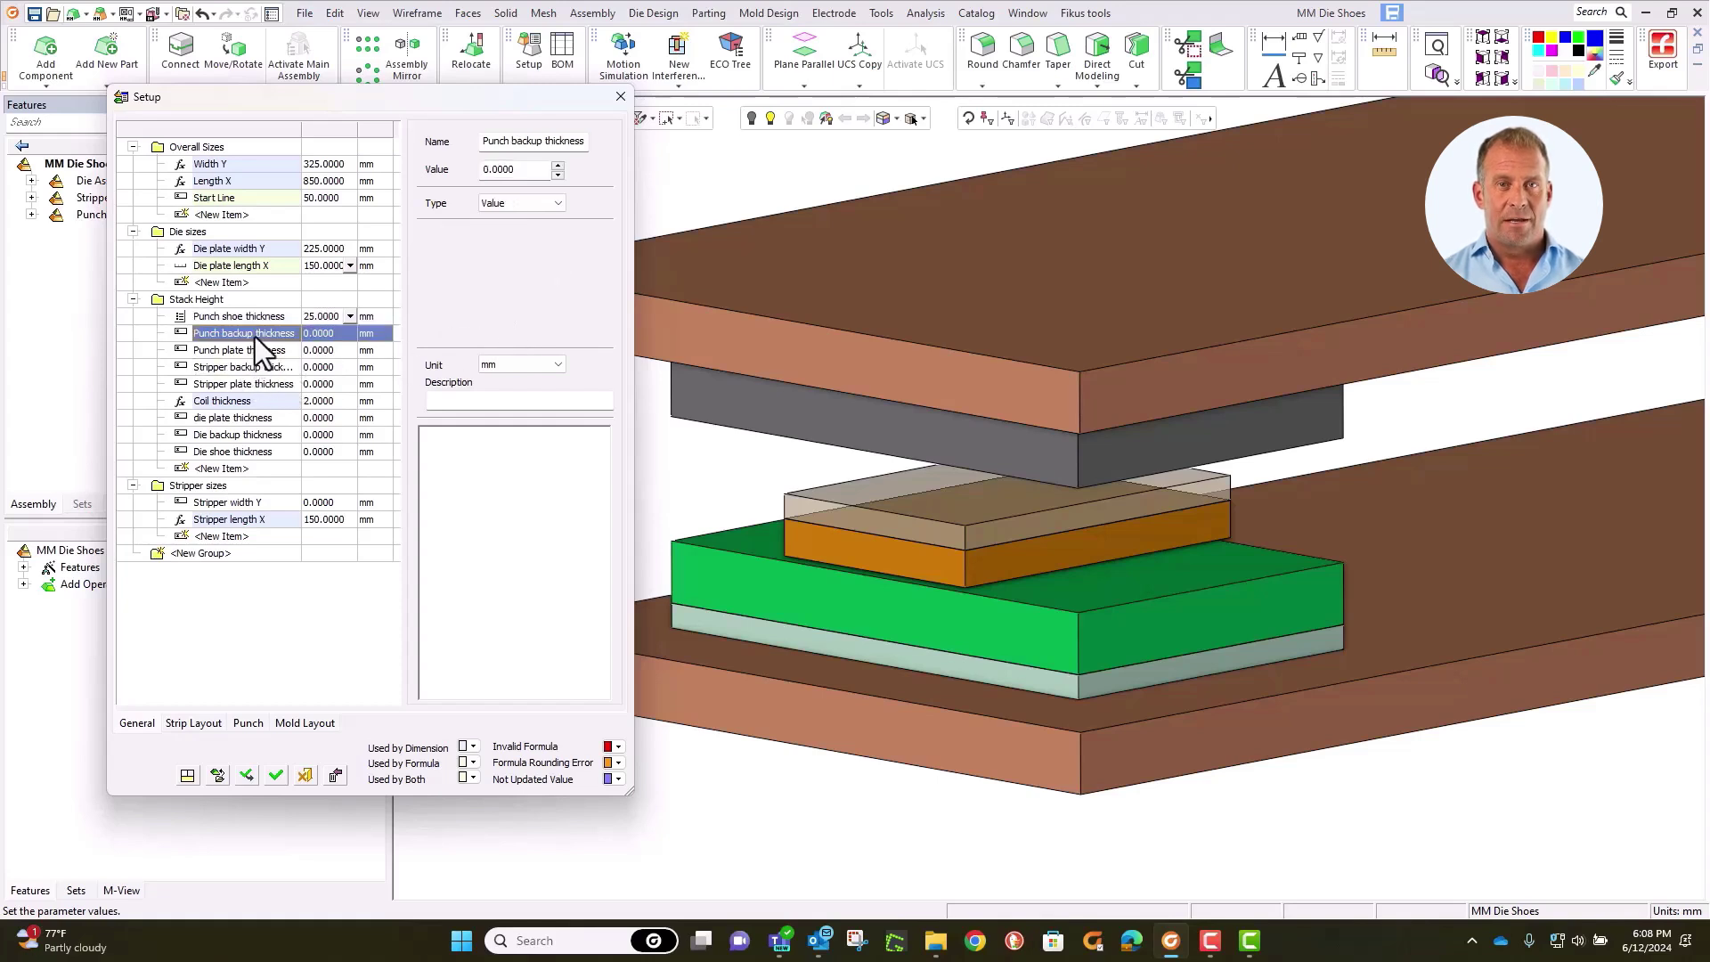
{"action": "left_click", "coordinate": [495, 205]}
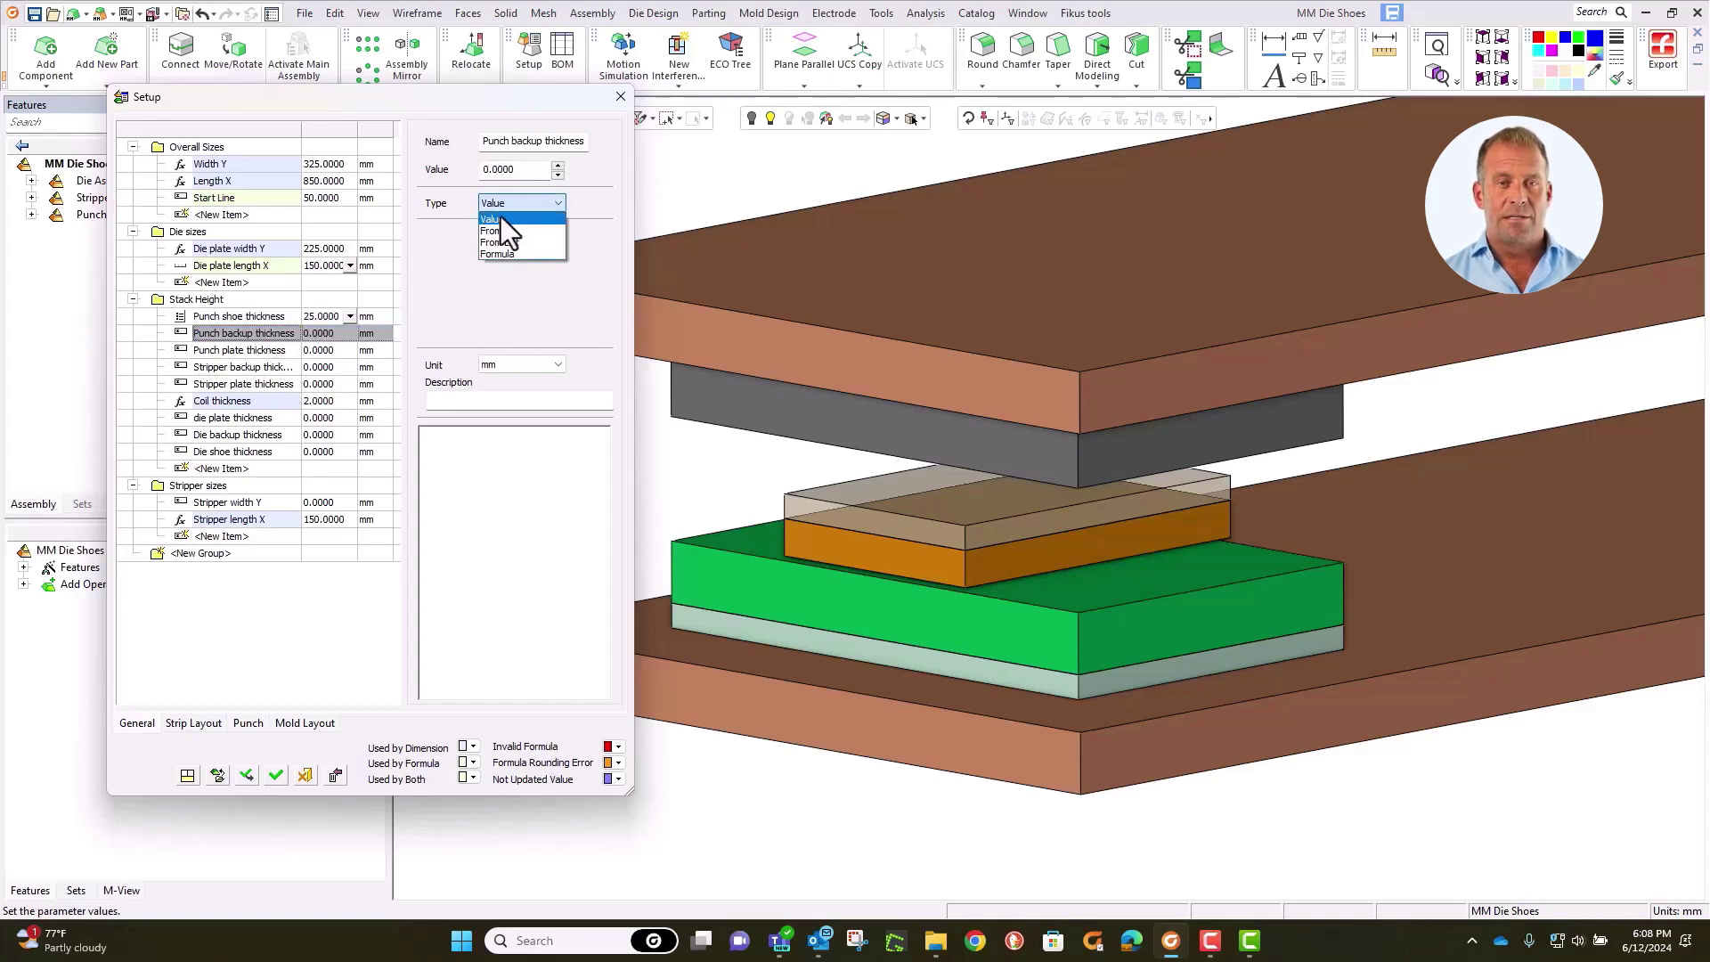
{"action": "left_click", "coordinate": [499, 240]}
{"action": "left_click", "coordinate": [497, 252]}
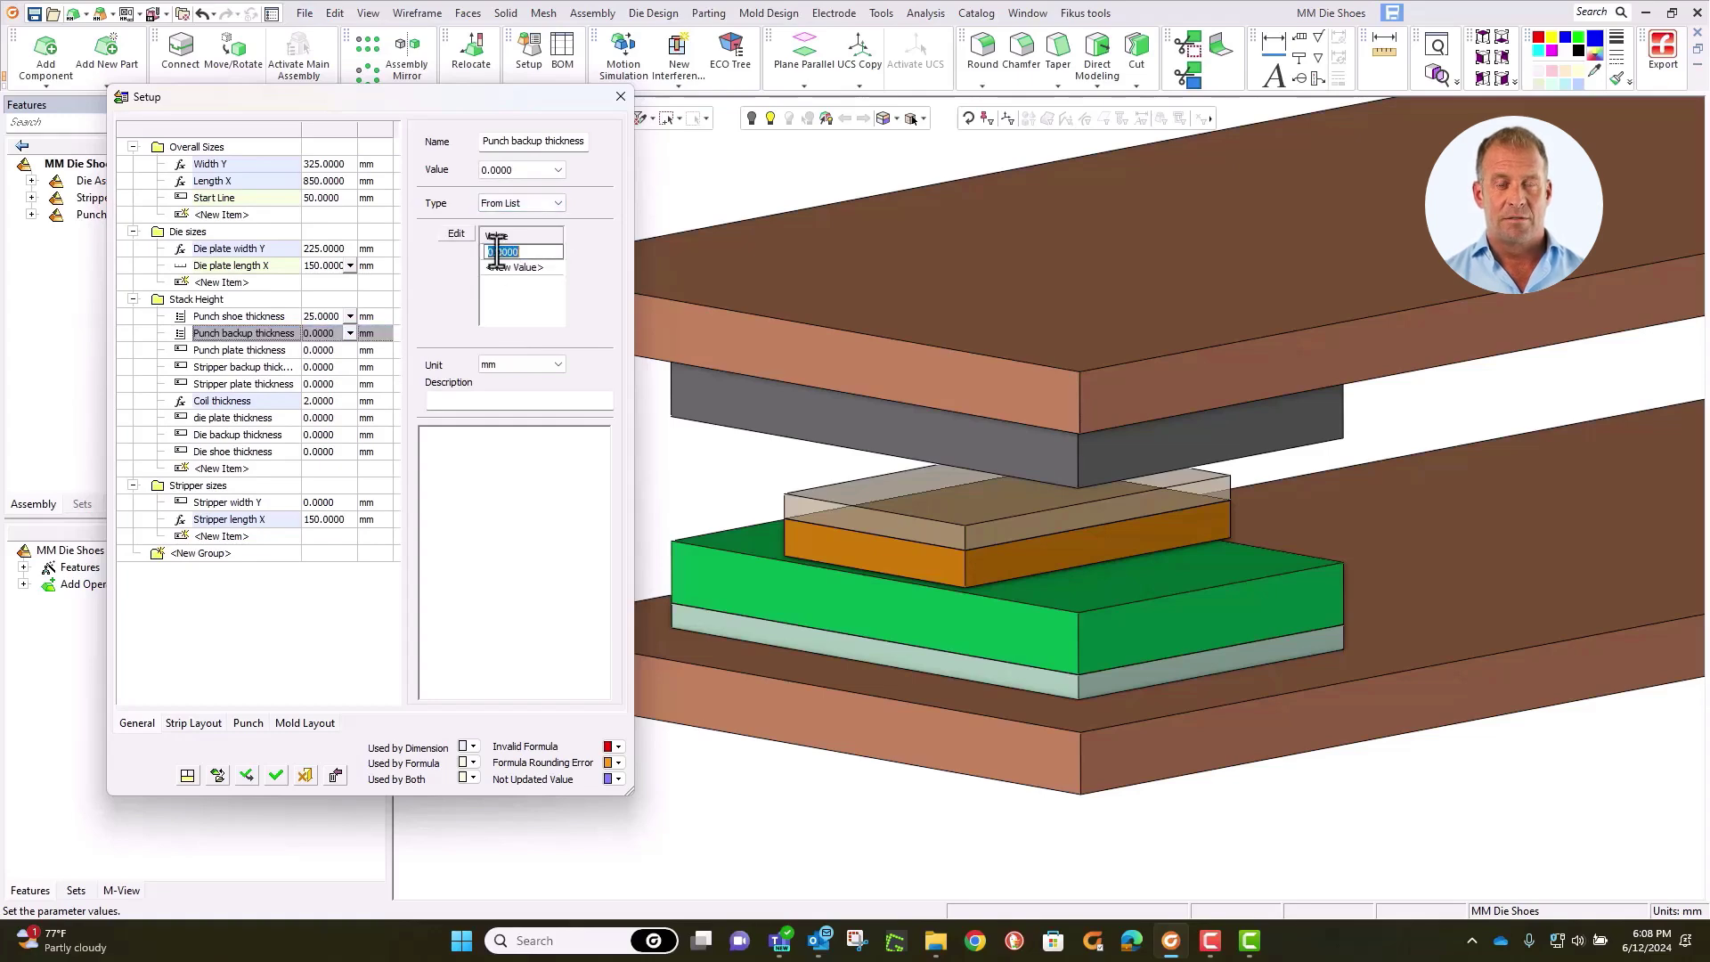
{"action": "type", "text": "10"}
{"action": "left_click", "coordinate": [494, 269]}
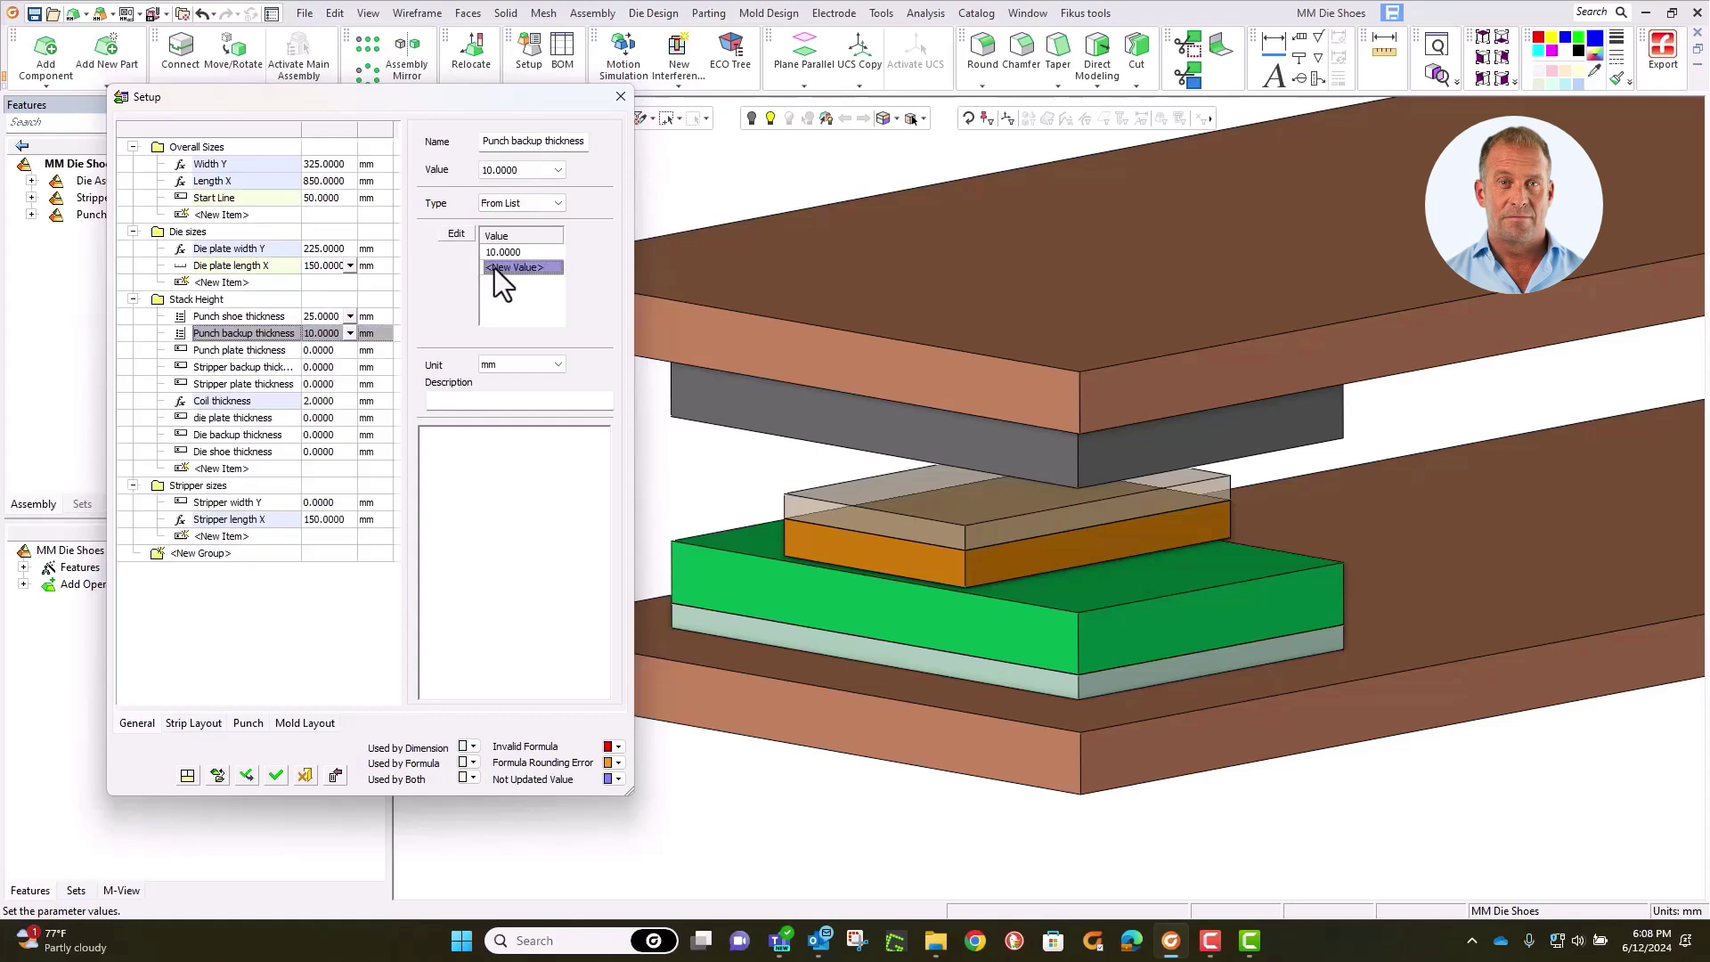
{"action": "type", "text": "15"}
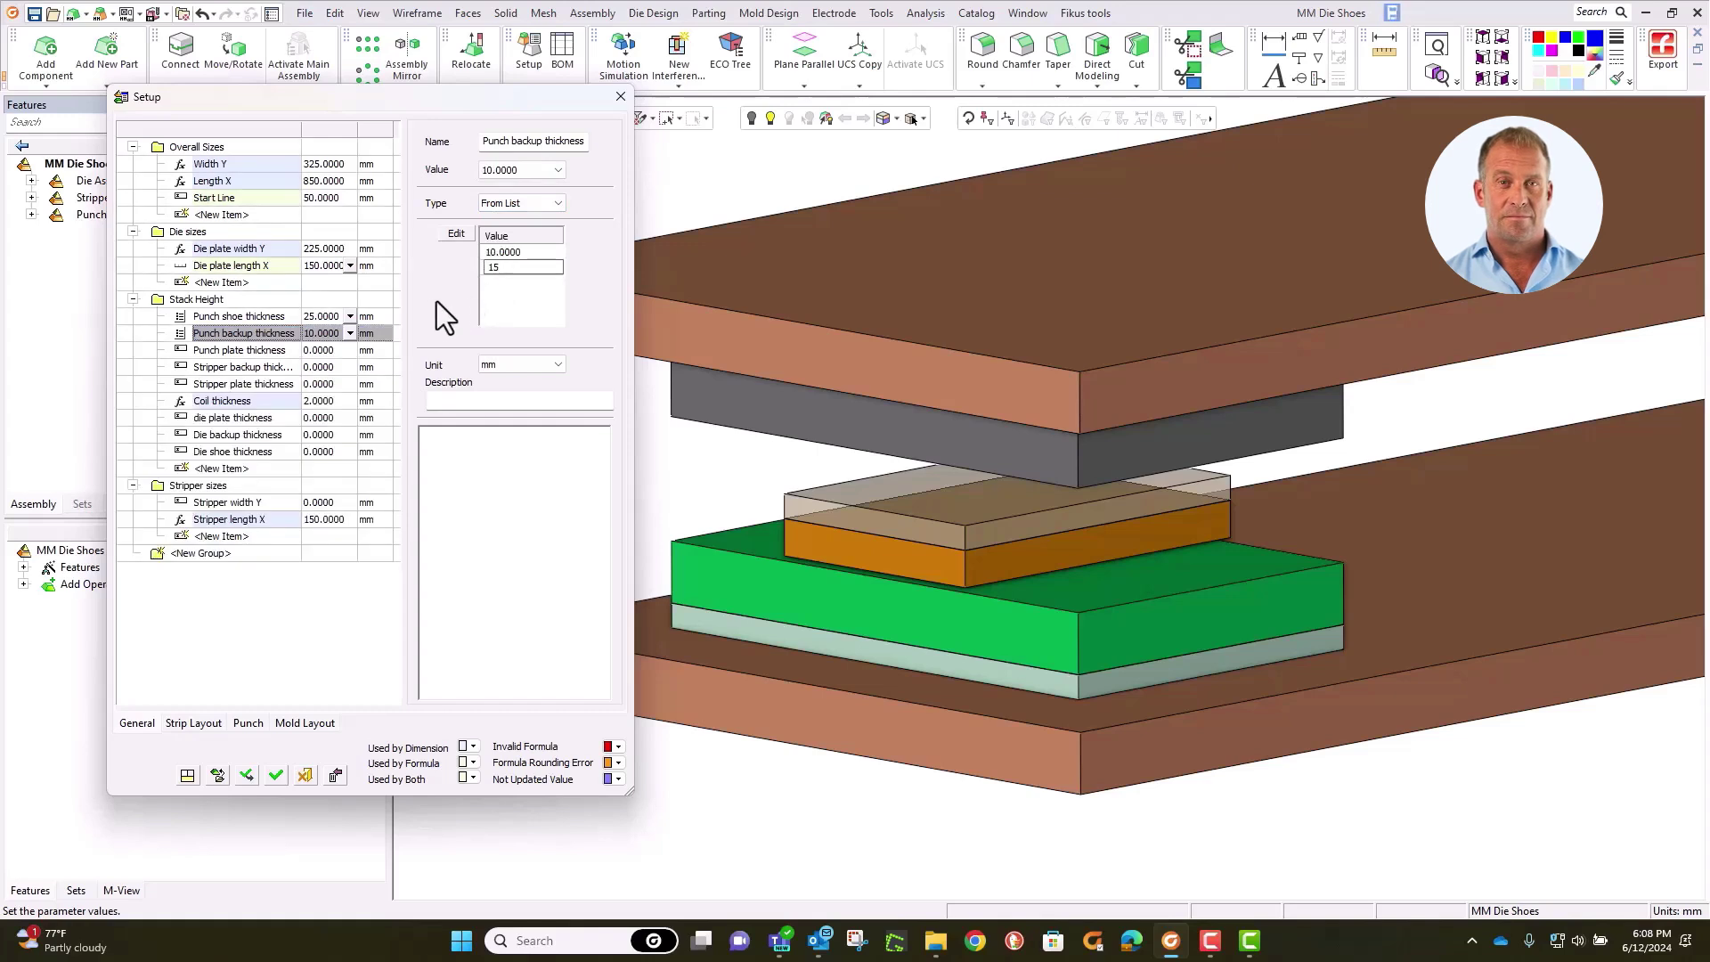
{"action": "left_click", "coordinate": [260, 354]}
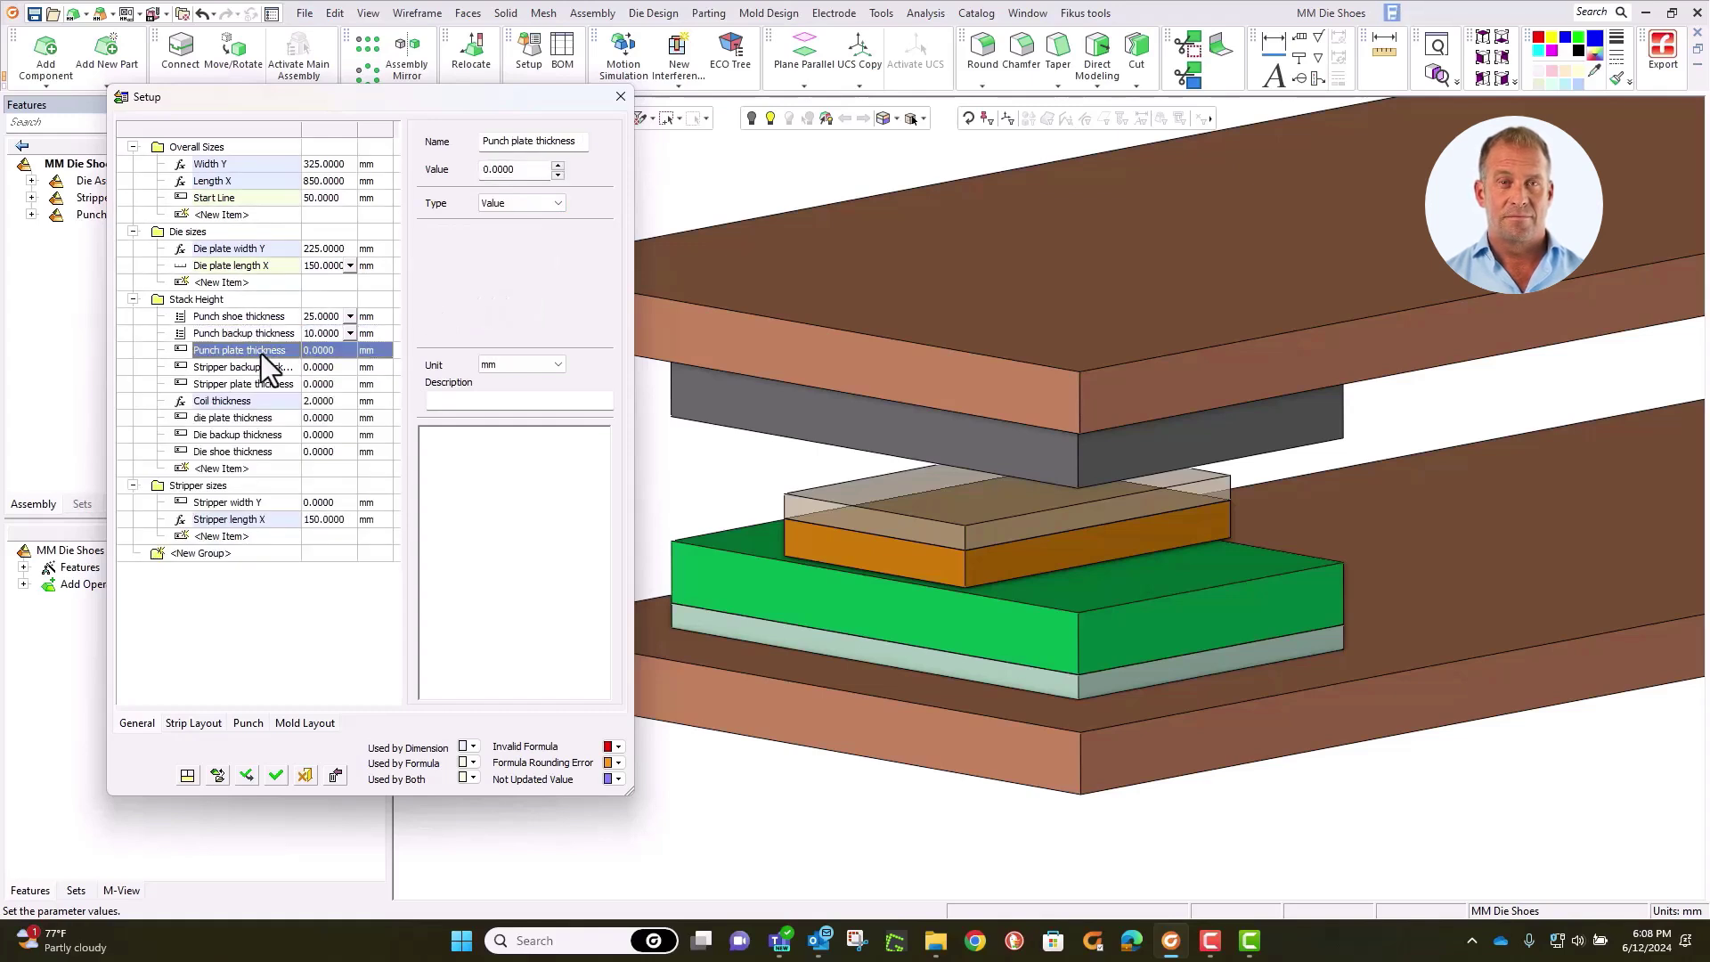
Step: Make Stripper backup thickness a From List parameter with the value 10 mm
{"action": "left_click", "coordinate": [258, 367]}
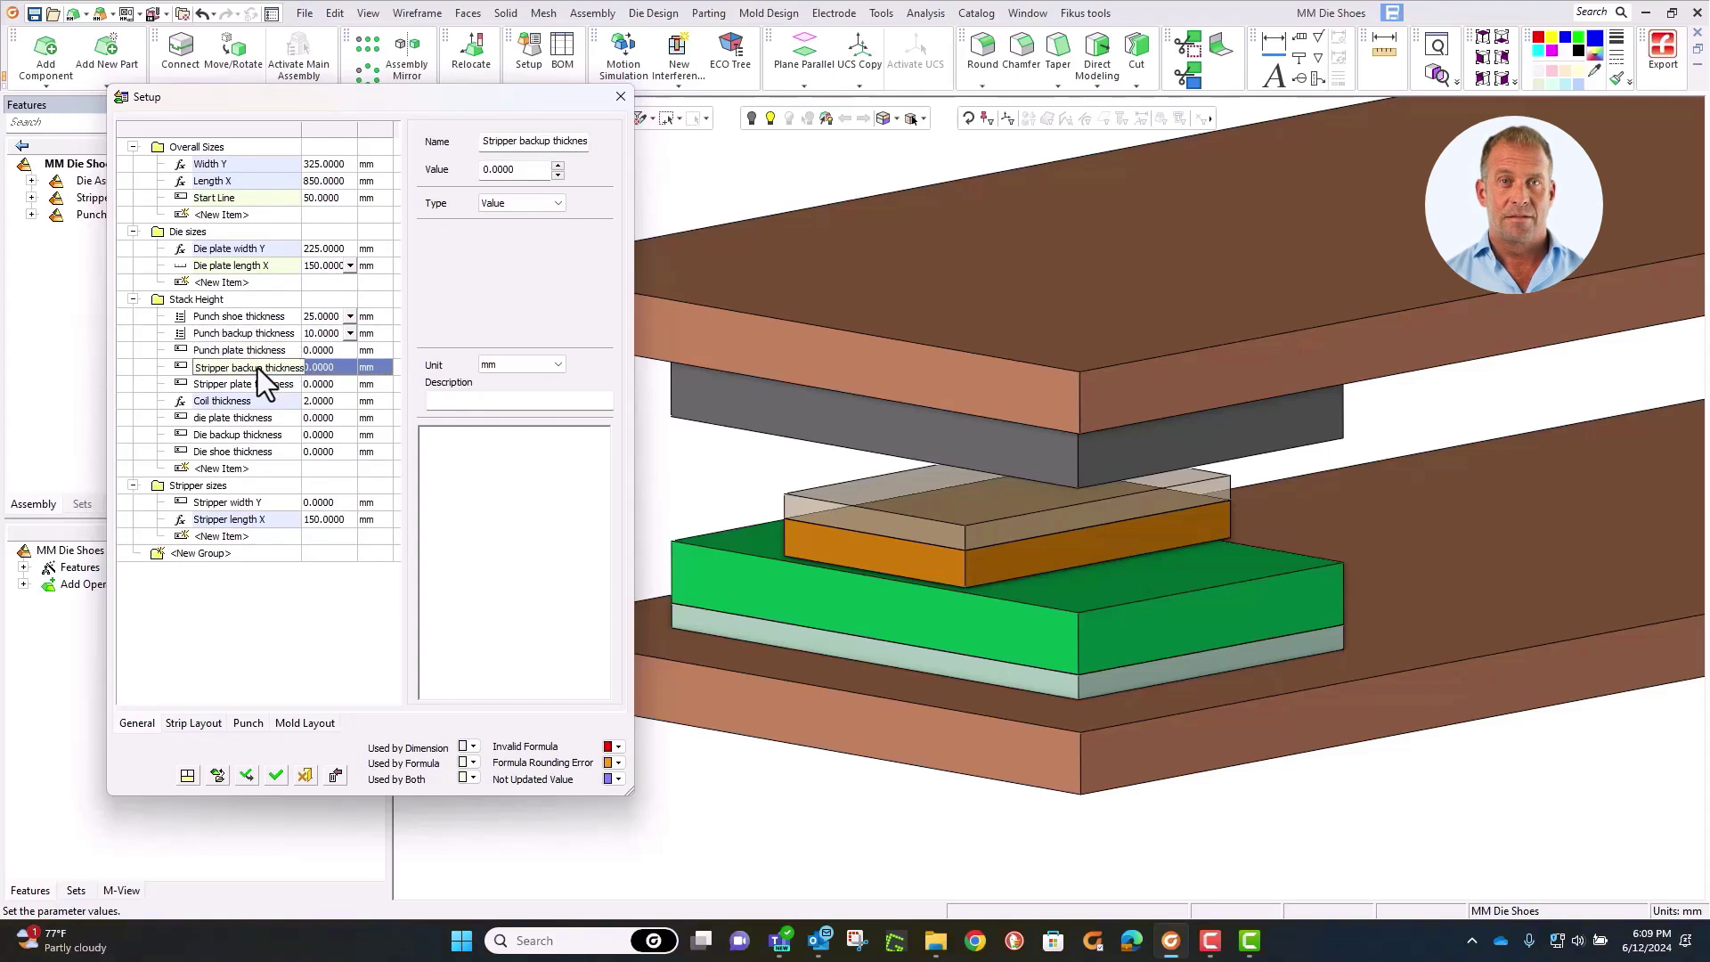
{"action": "left_click", "coordinate": [259, 366]}
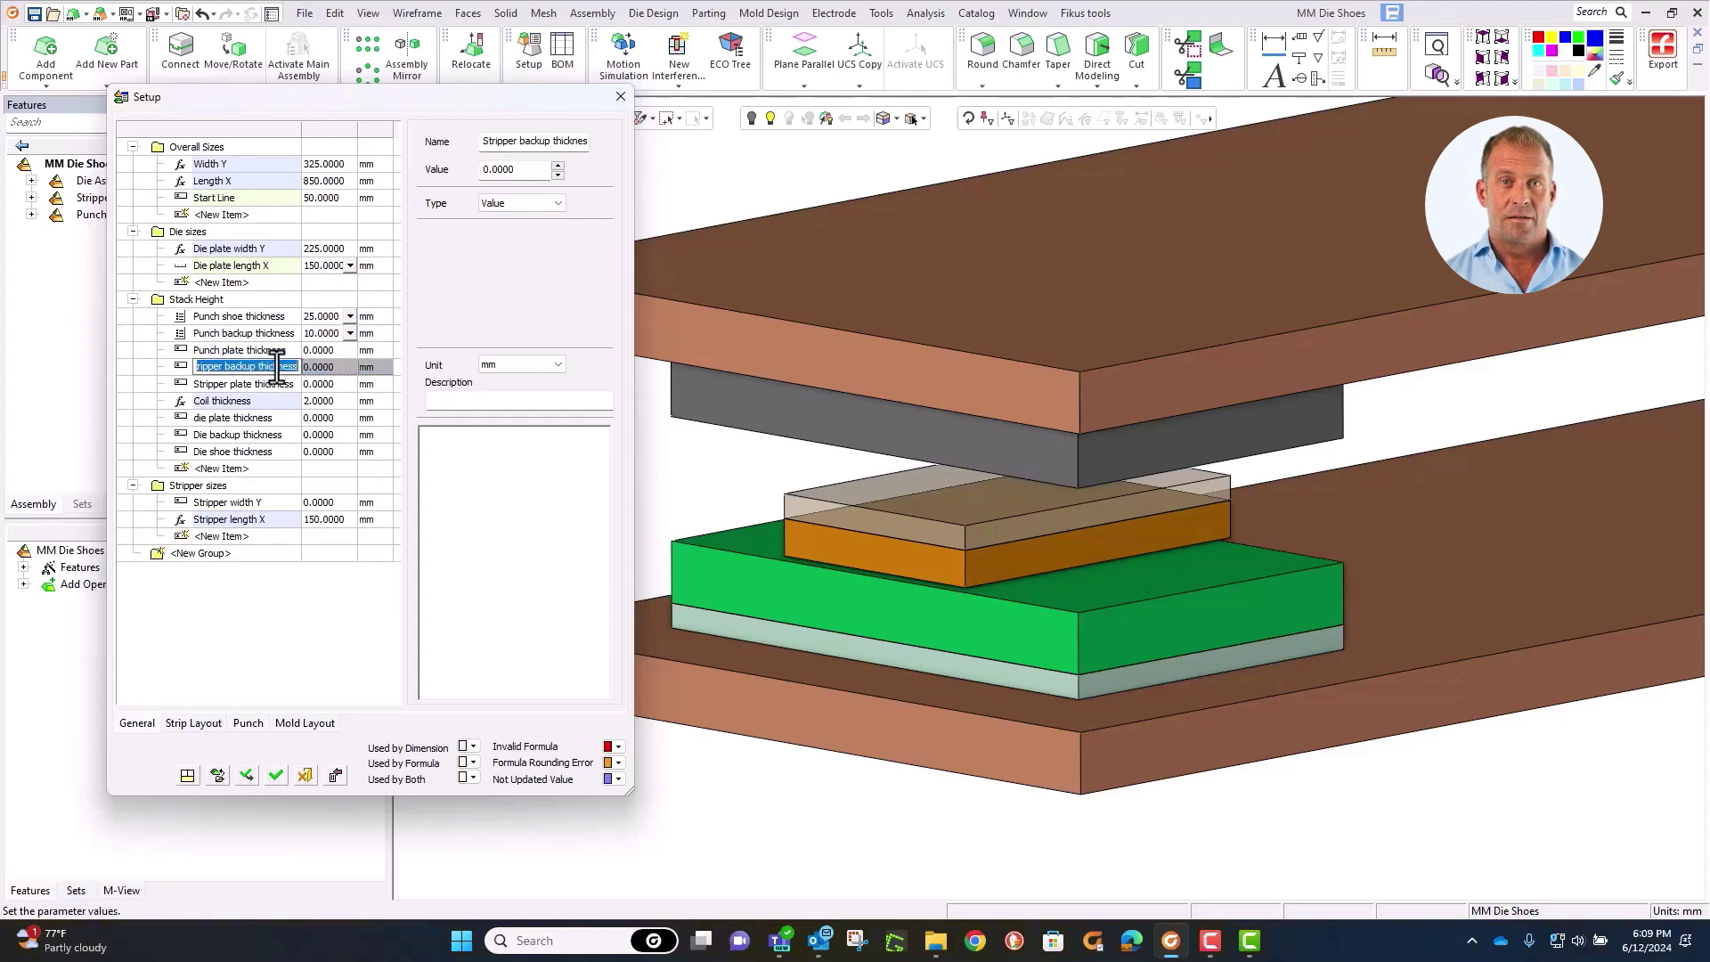
{"action": "left_click", "coordinate": [515, 205]}
{"action": "left_click", "coordinate": [515, 243]}
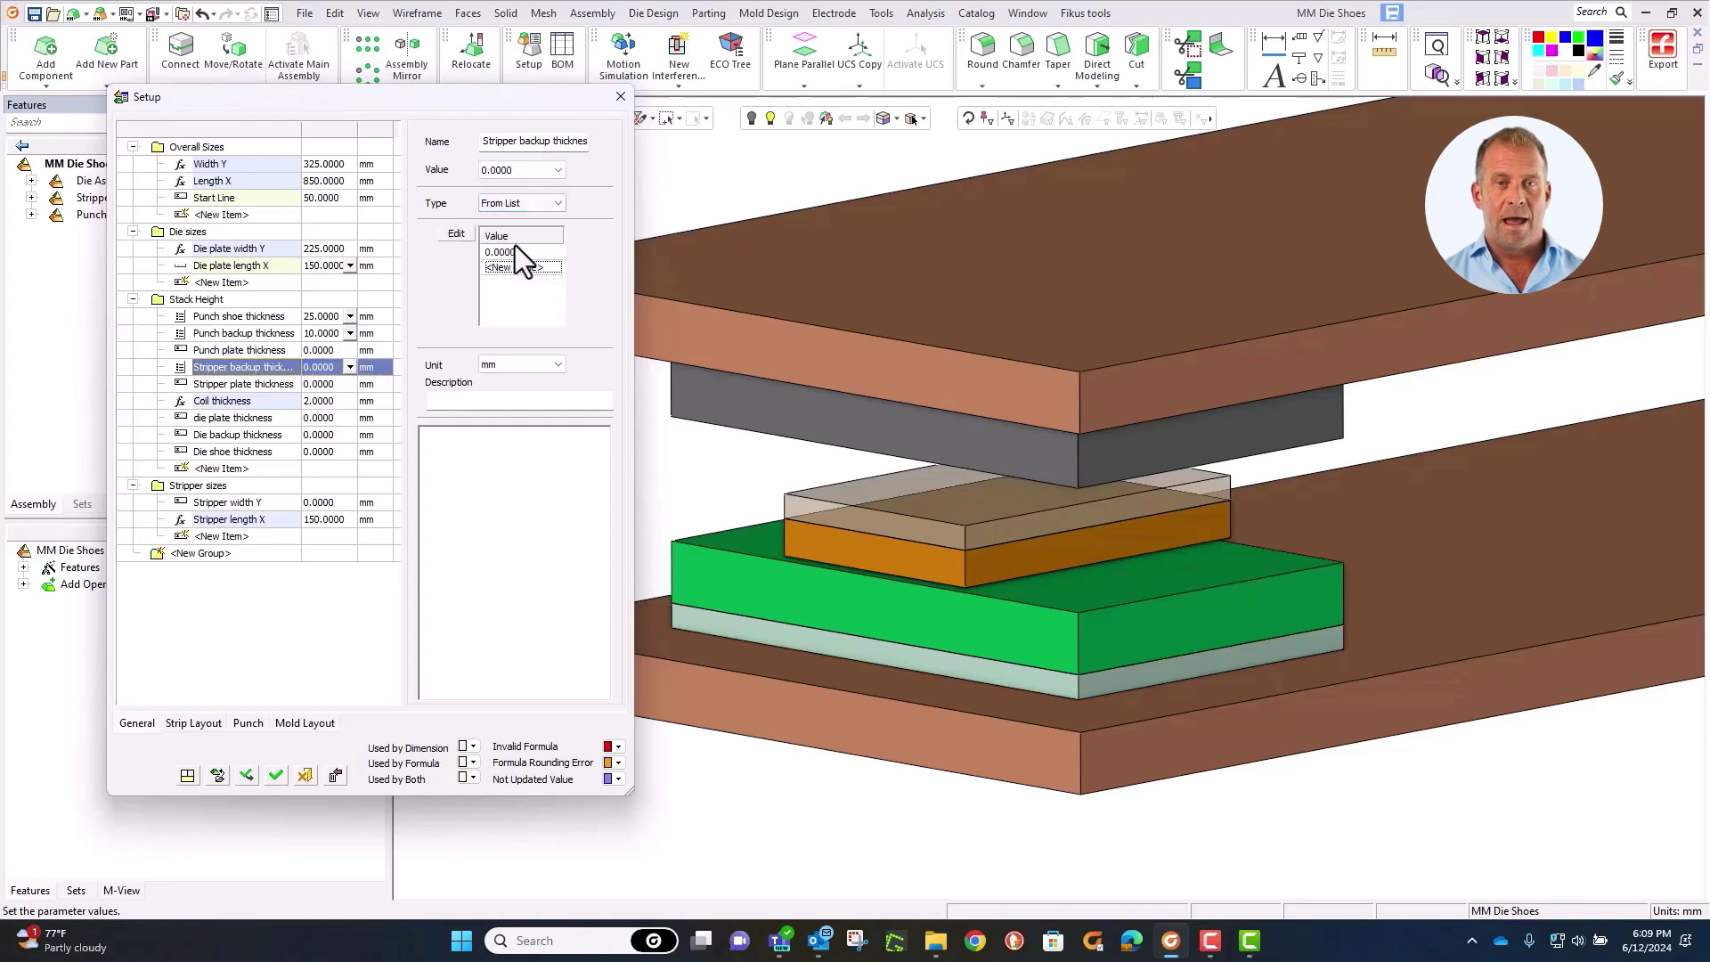
{"action": "type", "text": "1"}
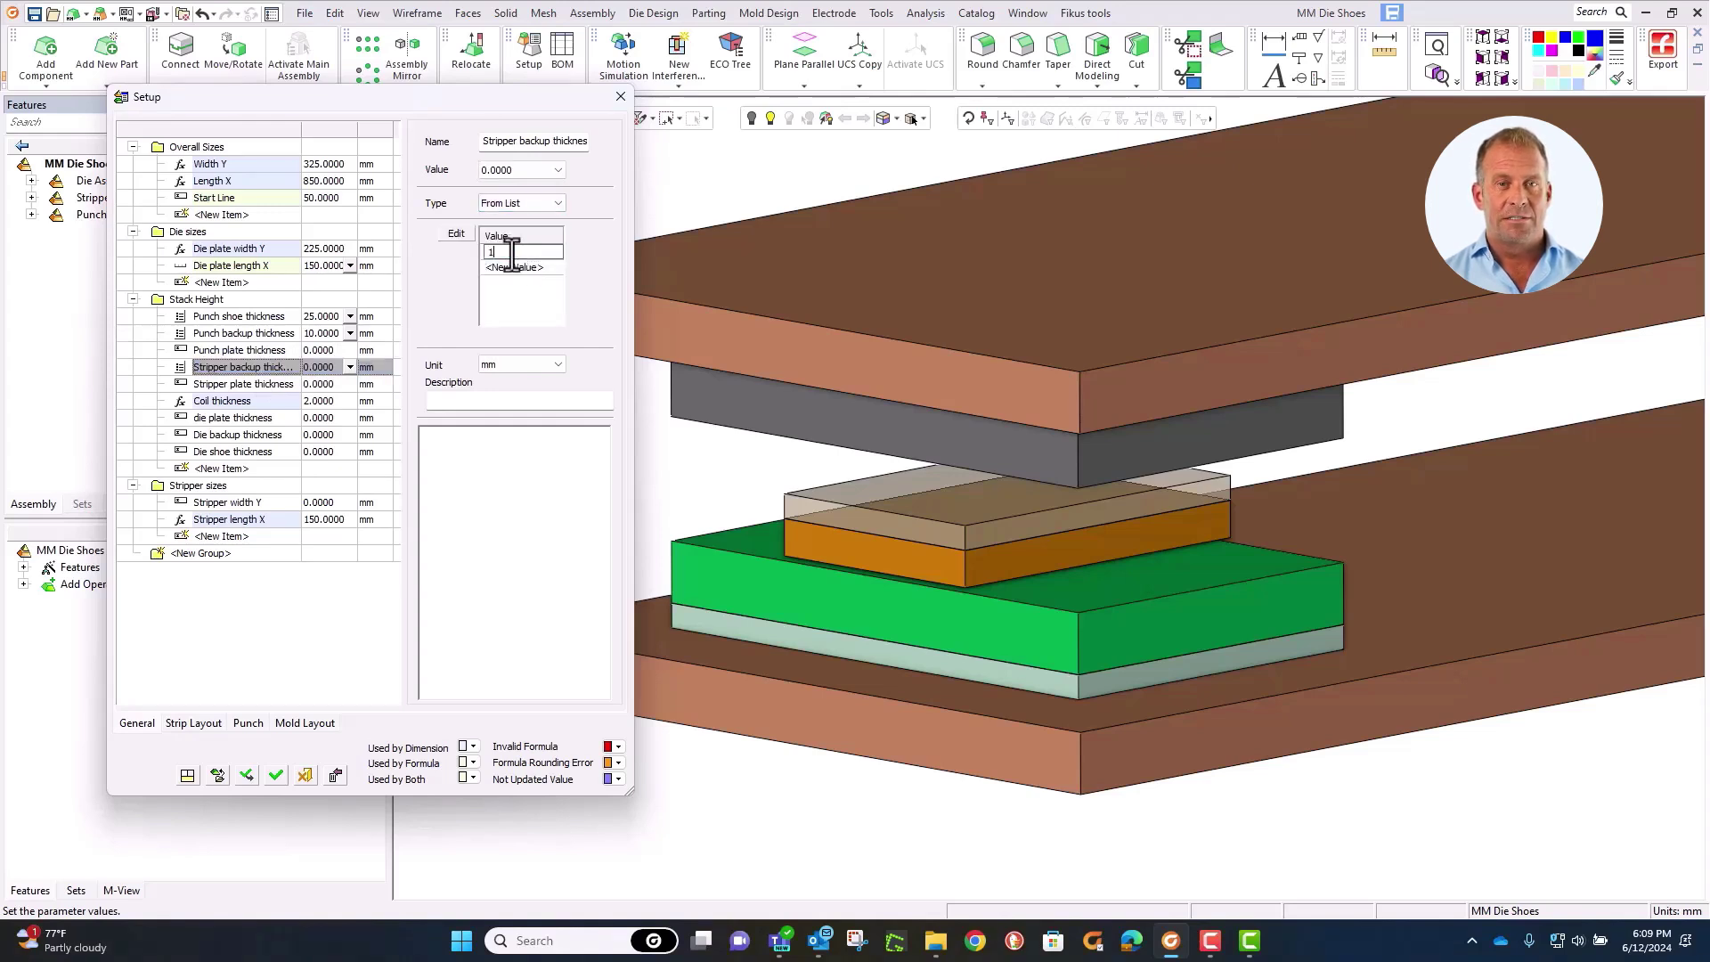
{"action": "type", "text": "0"}
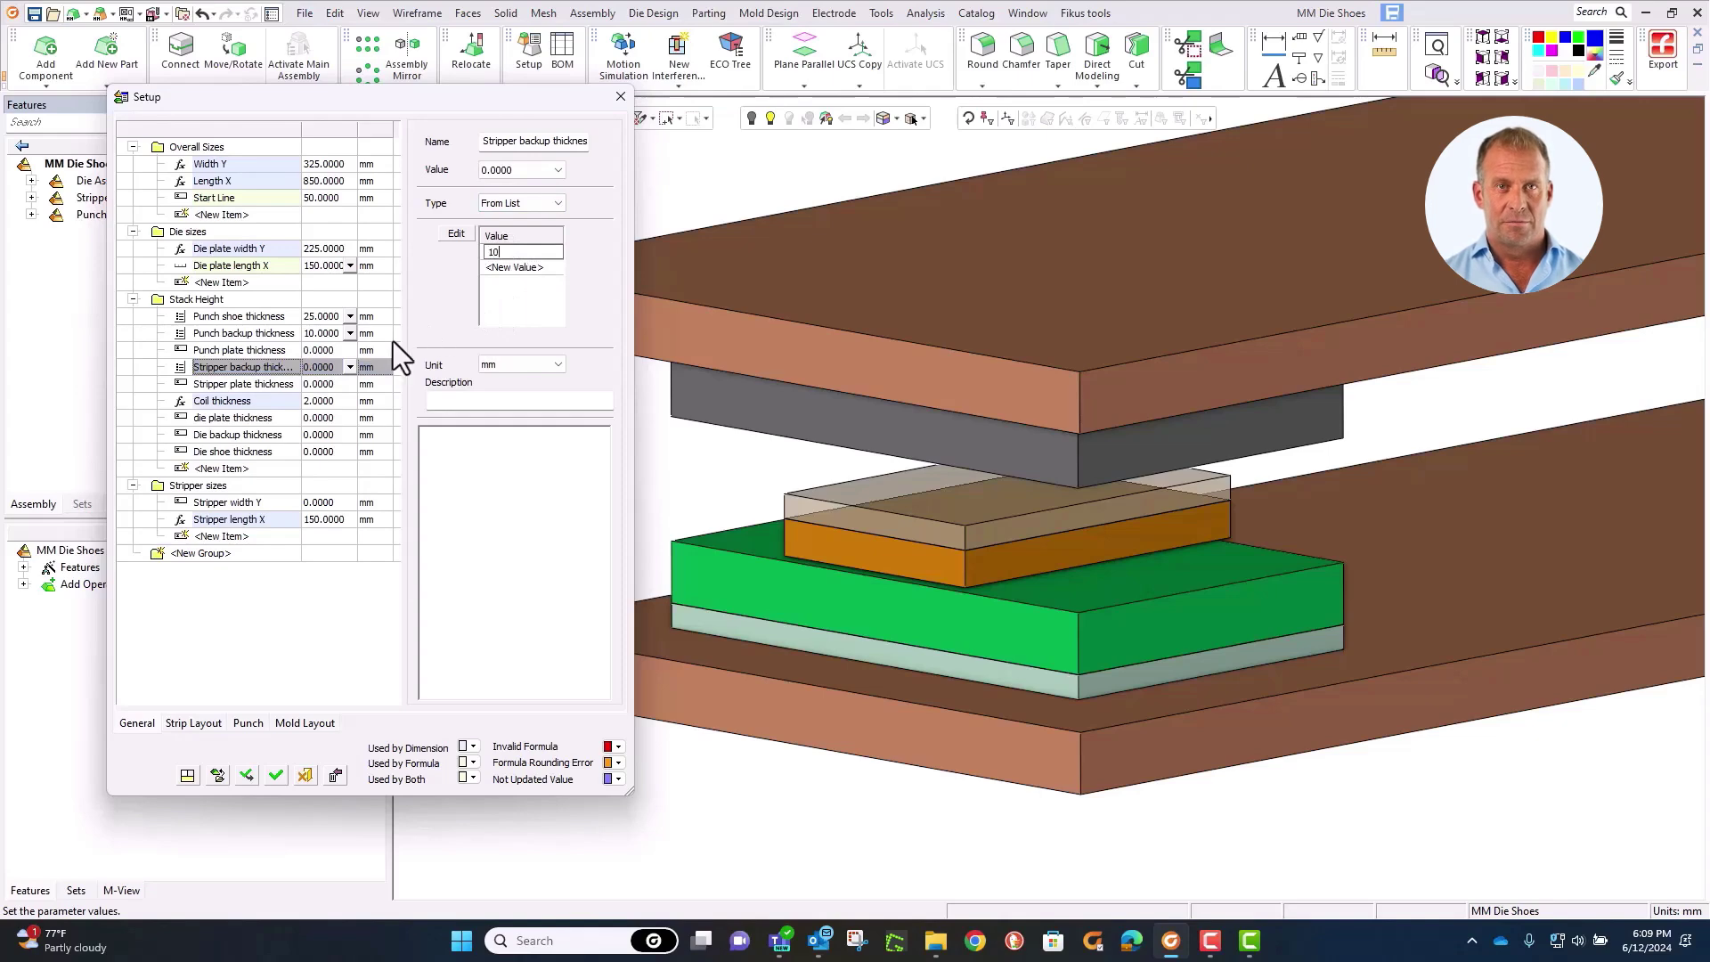
Step: Make Stripper plate thickness a From List parameter with the value 15 mm
{"action": "left_click", "coordinate": [239, 388]}
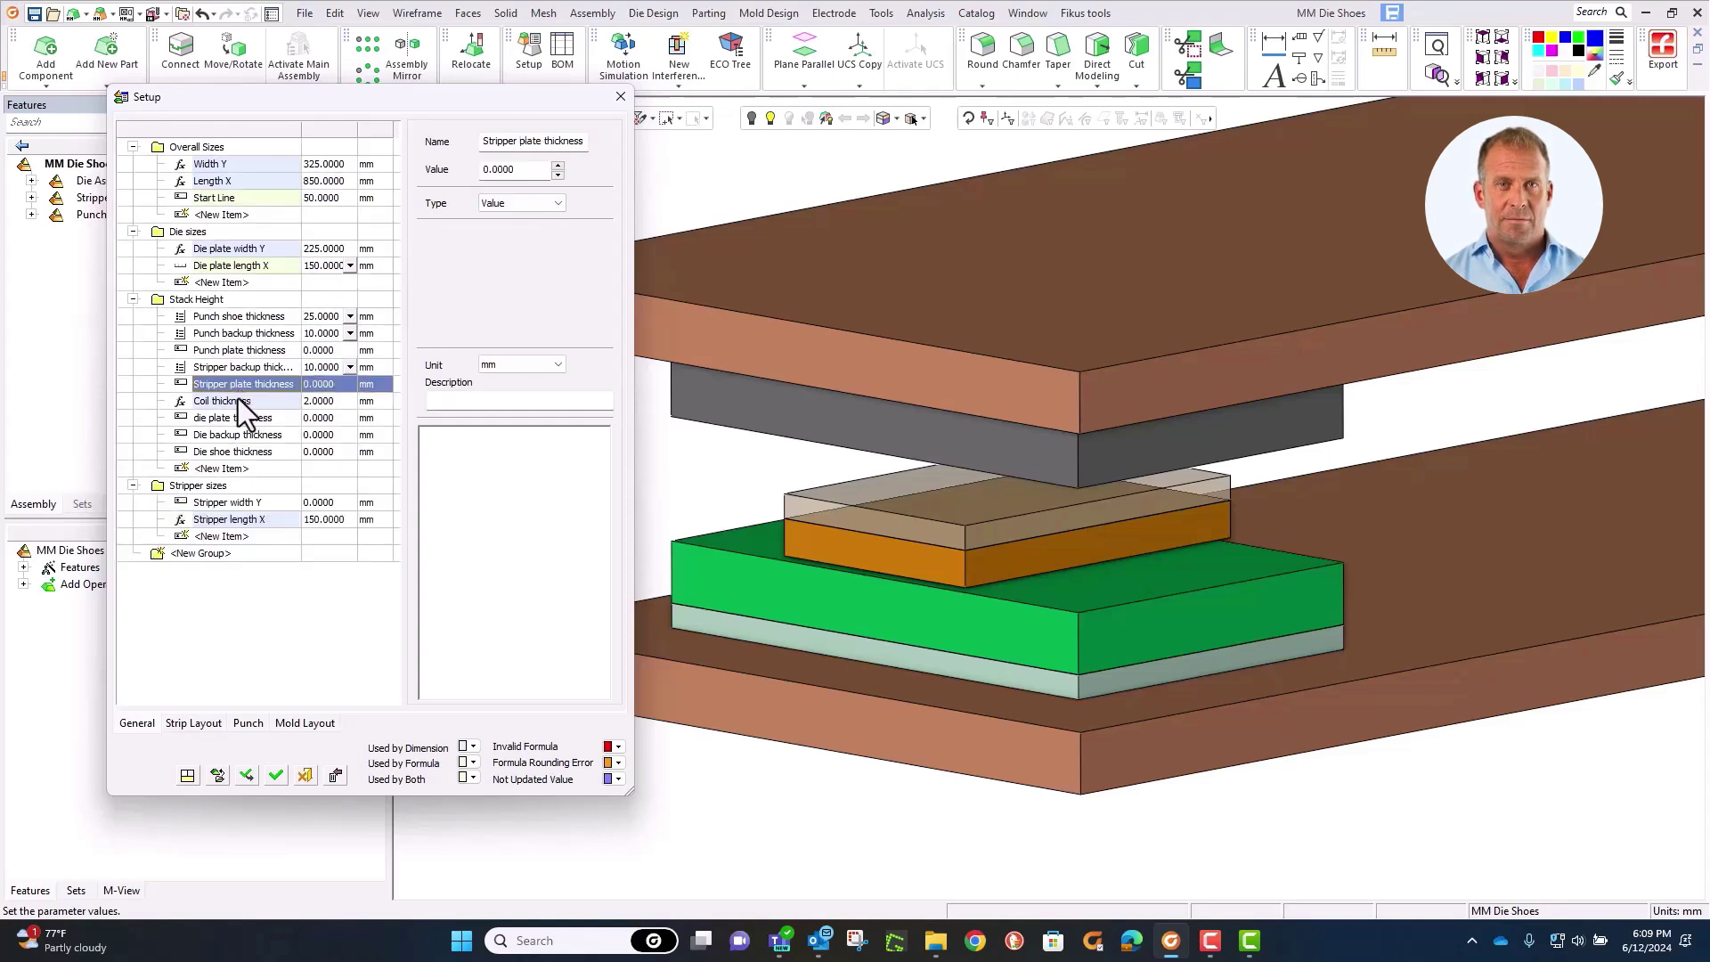
{"action": "left_click", "coordinate": [238, 398]}
{"action": "left_click", "coordinate": [237, 384]}
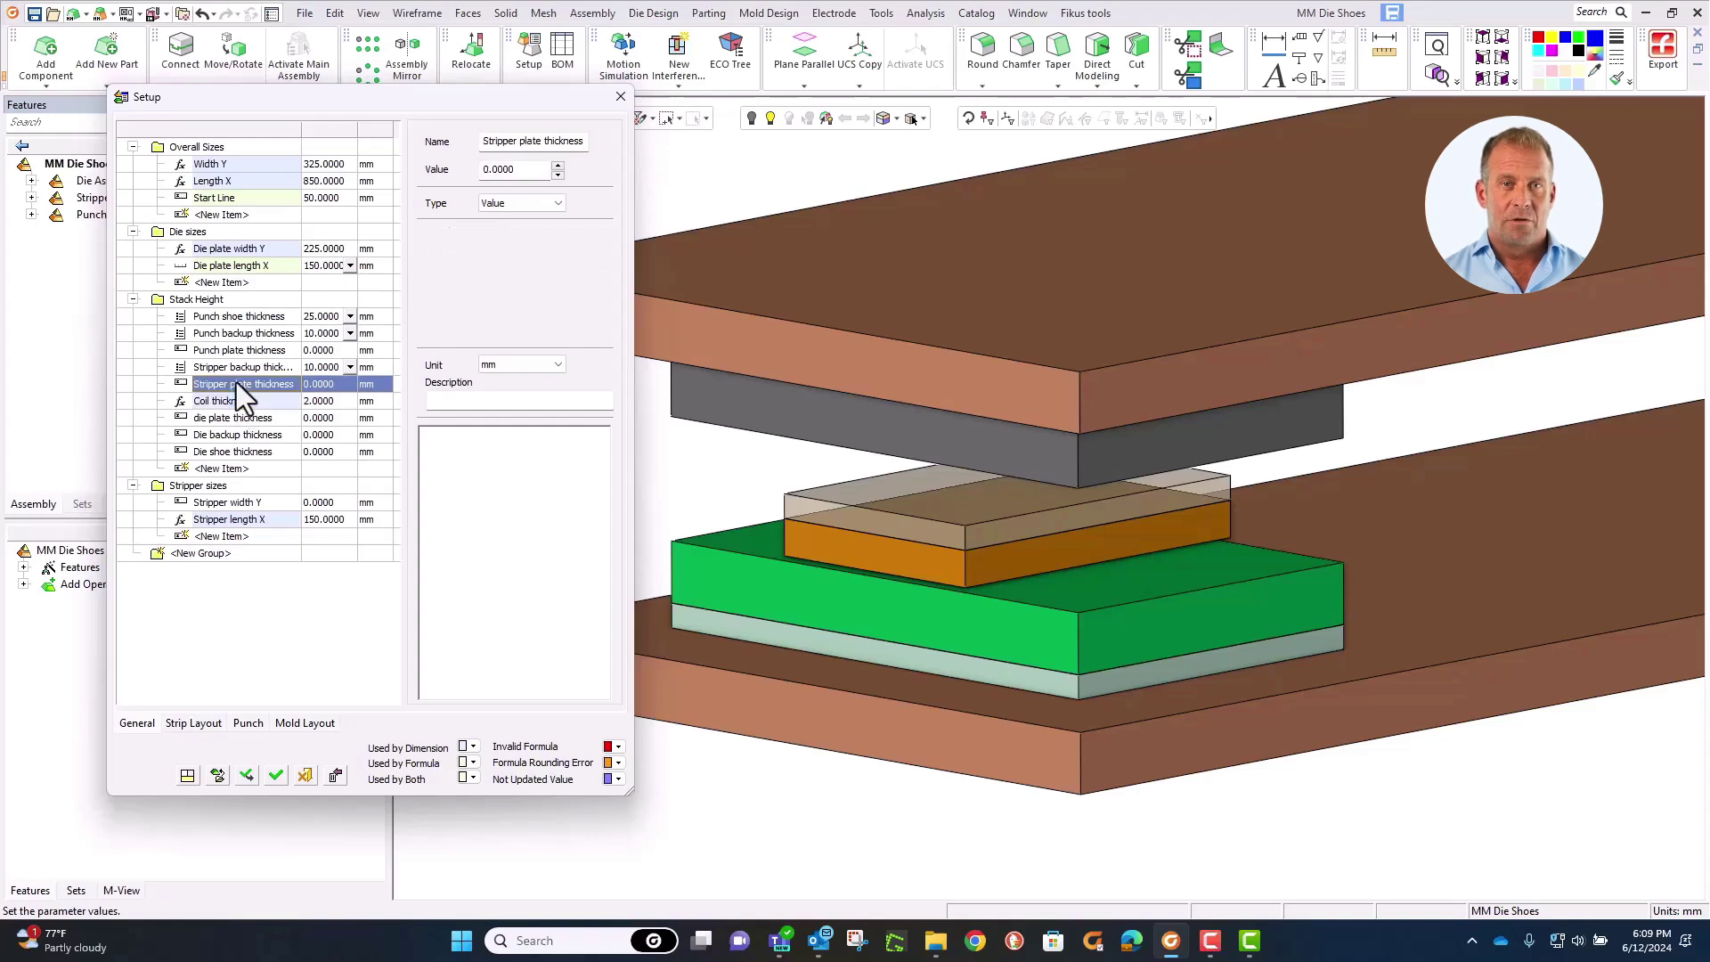
{"action": "left_click", "coordinate": [237, 383]}
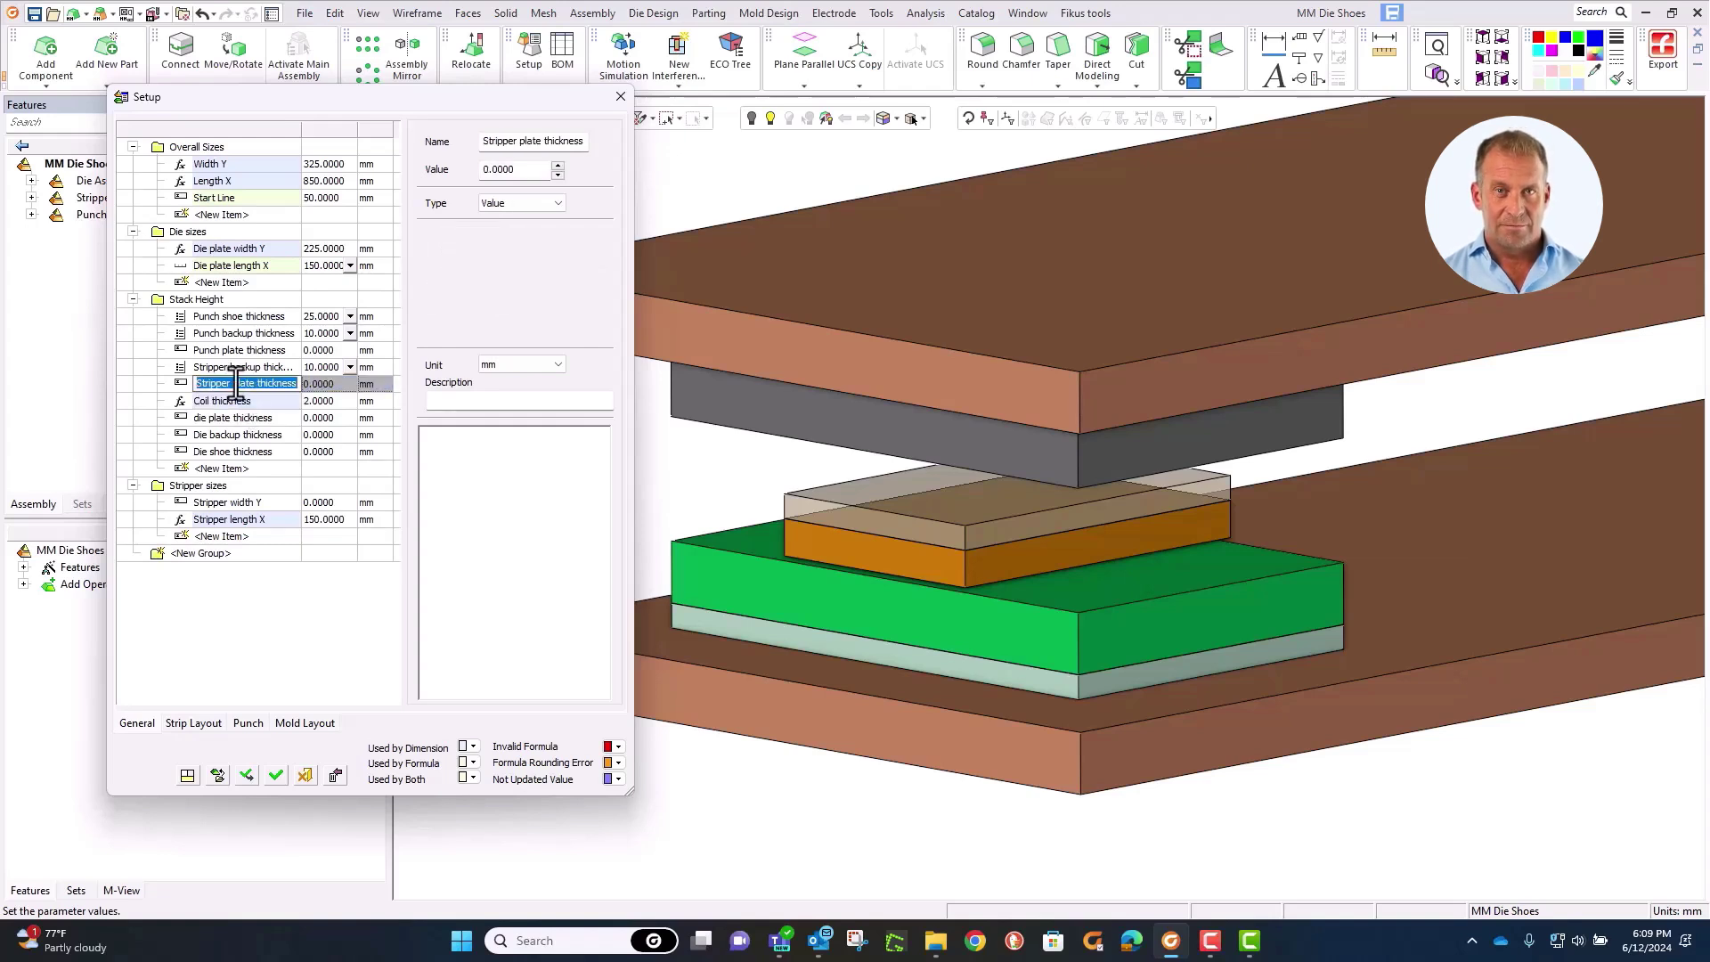
{"action": "left_click", "coordinate": [512, 208]}
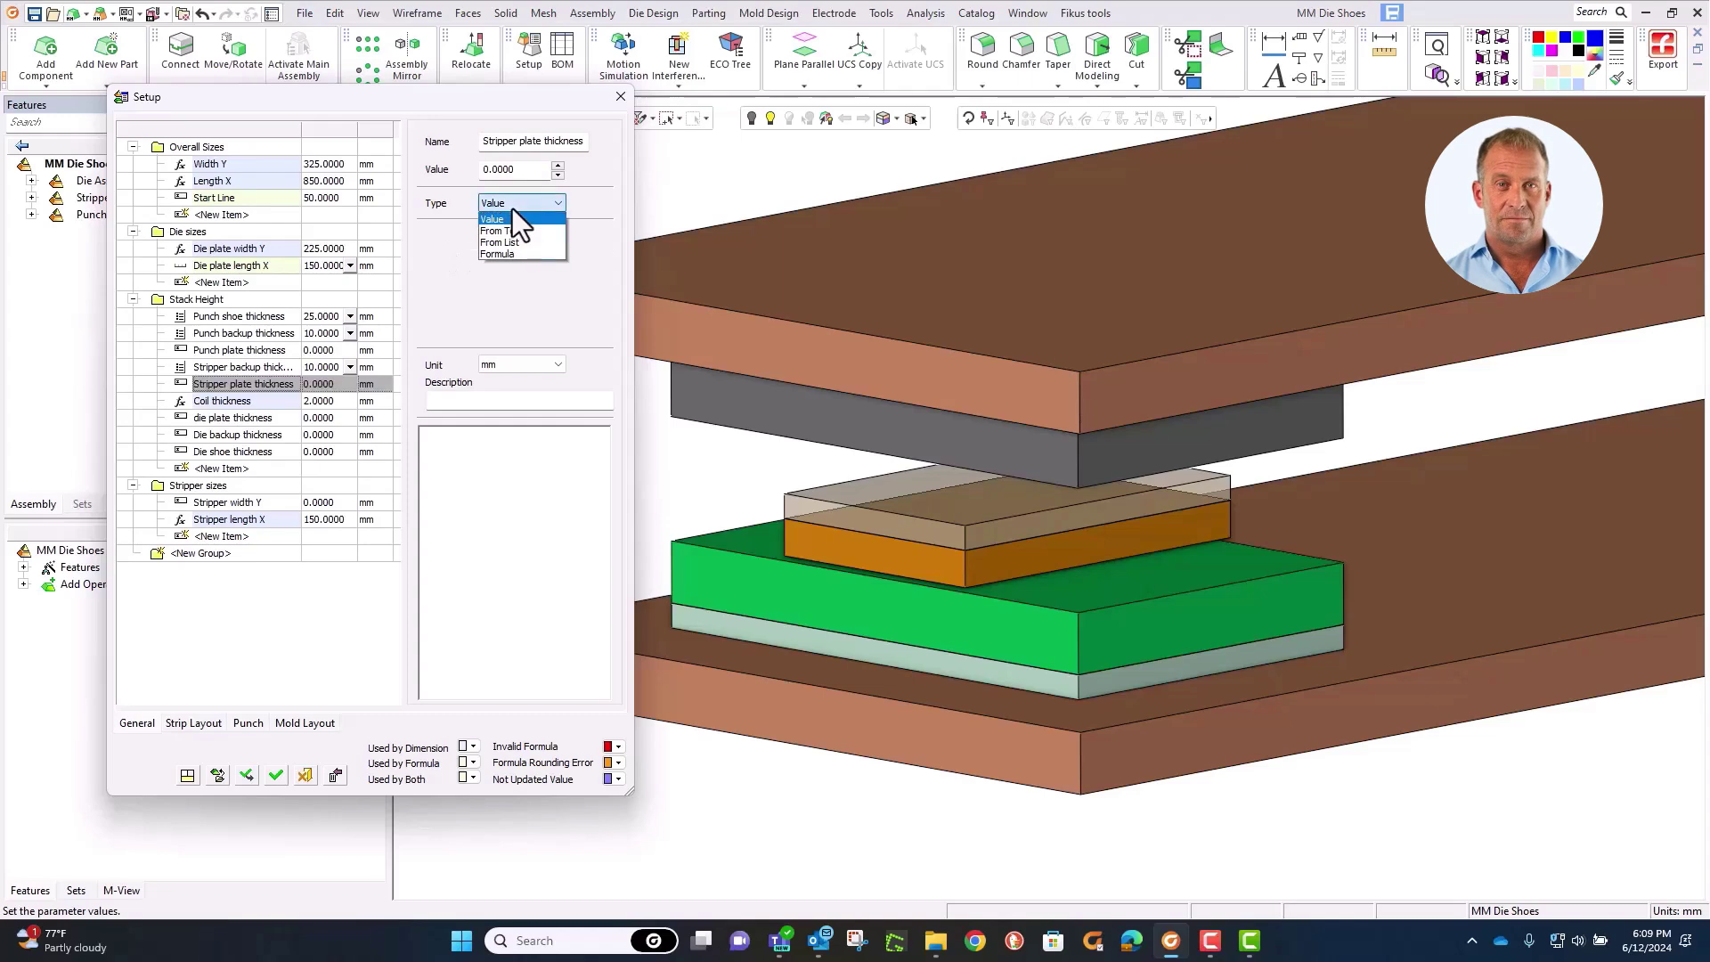
{"action": "left_click", "coordinate": [510, 242]}
{"action": "left_click", "coordinate": [502, 253]}
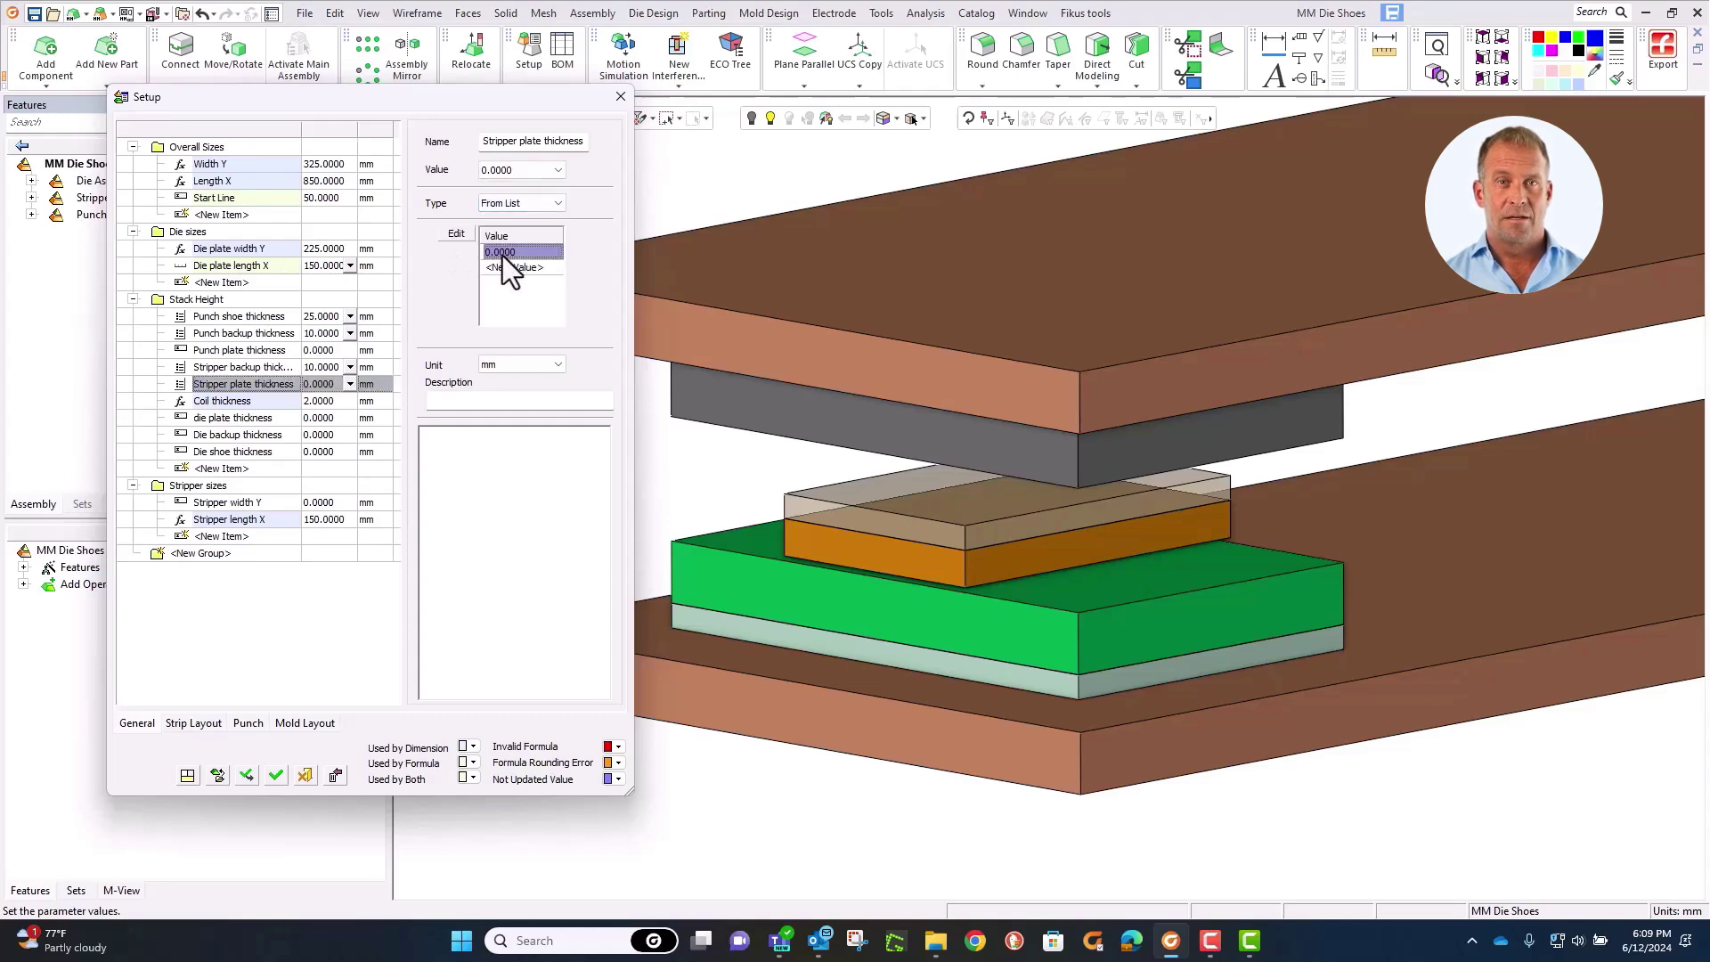
{"action": "type", "text": "15"}
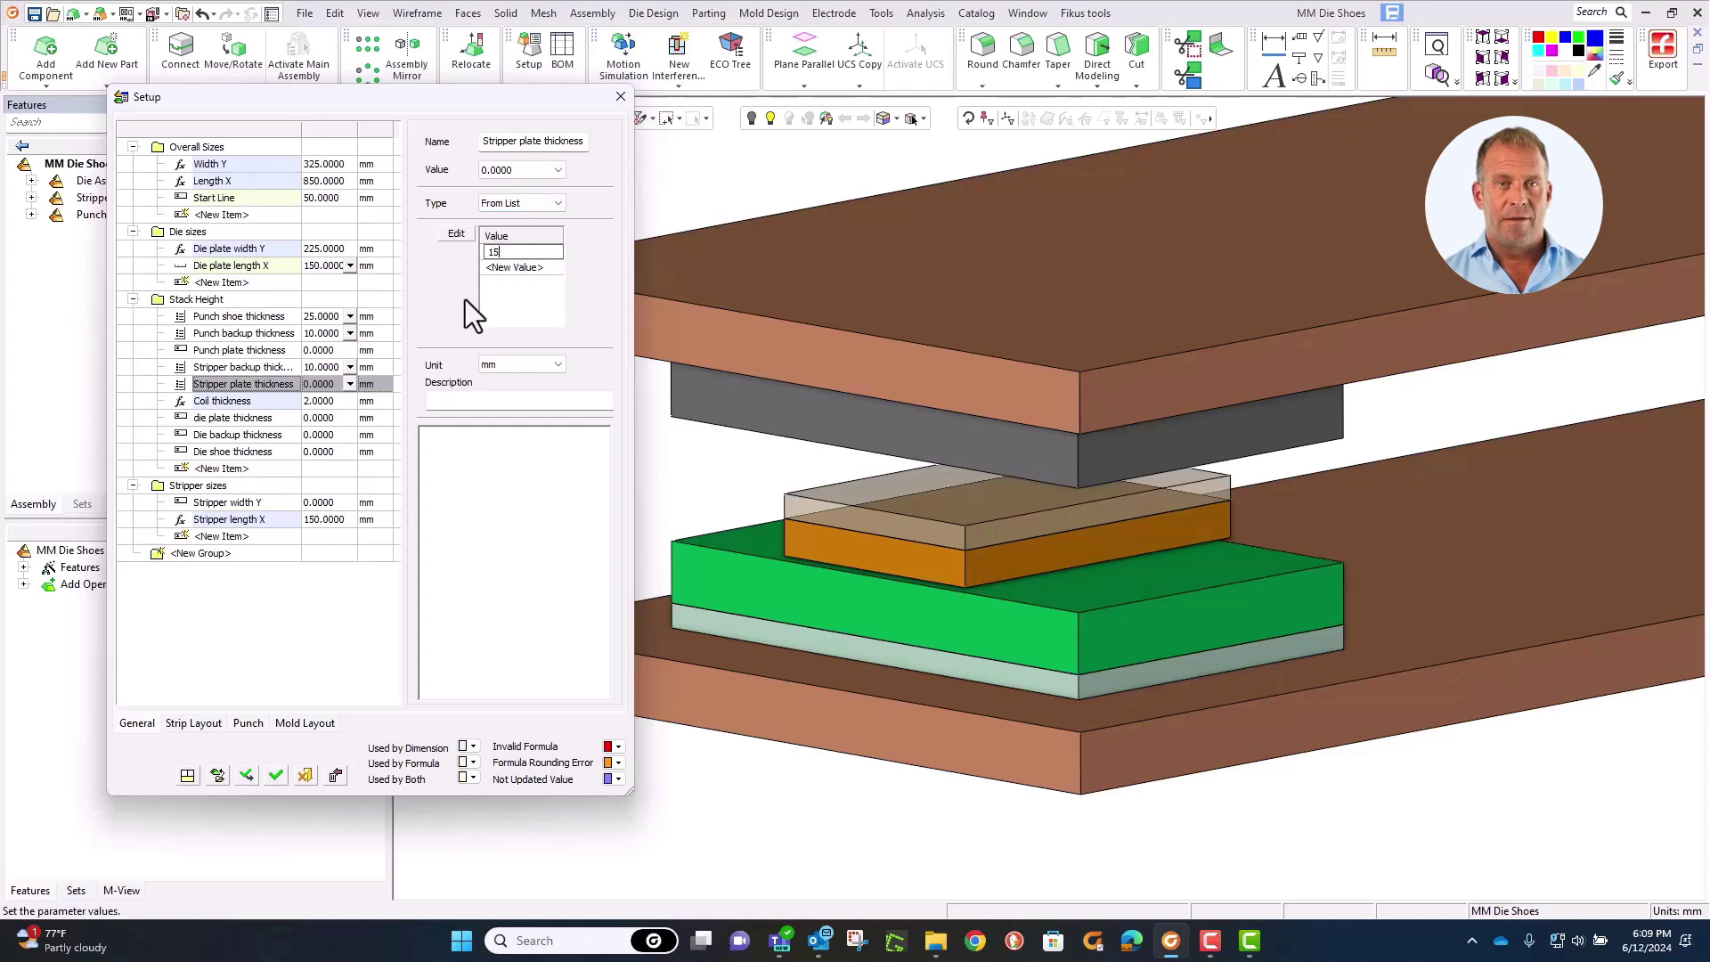
{"action": "left_click", "coordinate": [258, 419]}
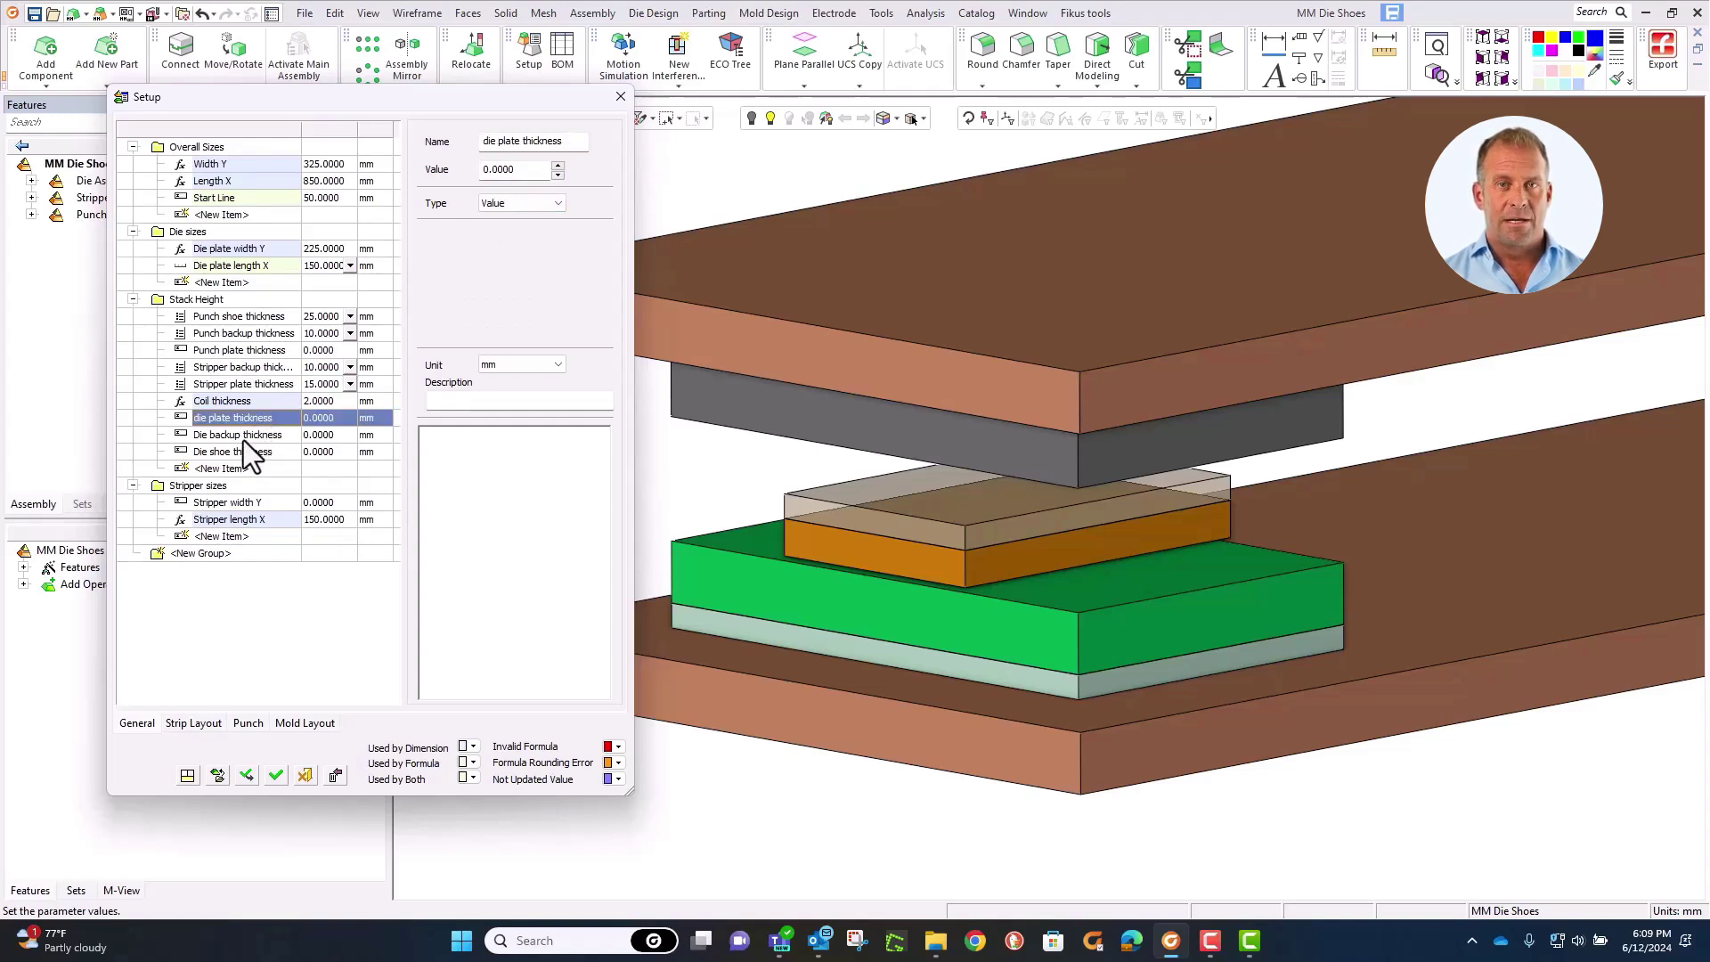
Step: Make Die backup thickness a From List parameter with the values 10 and 15 mm
{"action": "left_click", "coordinate": [236, 438]}
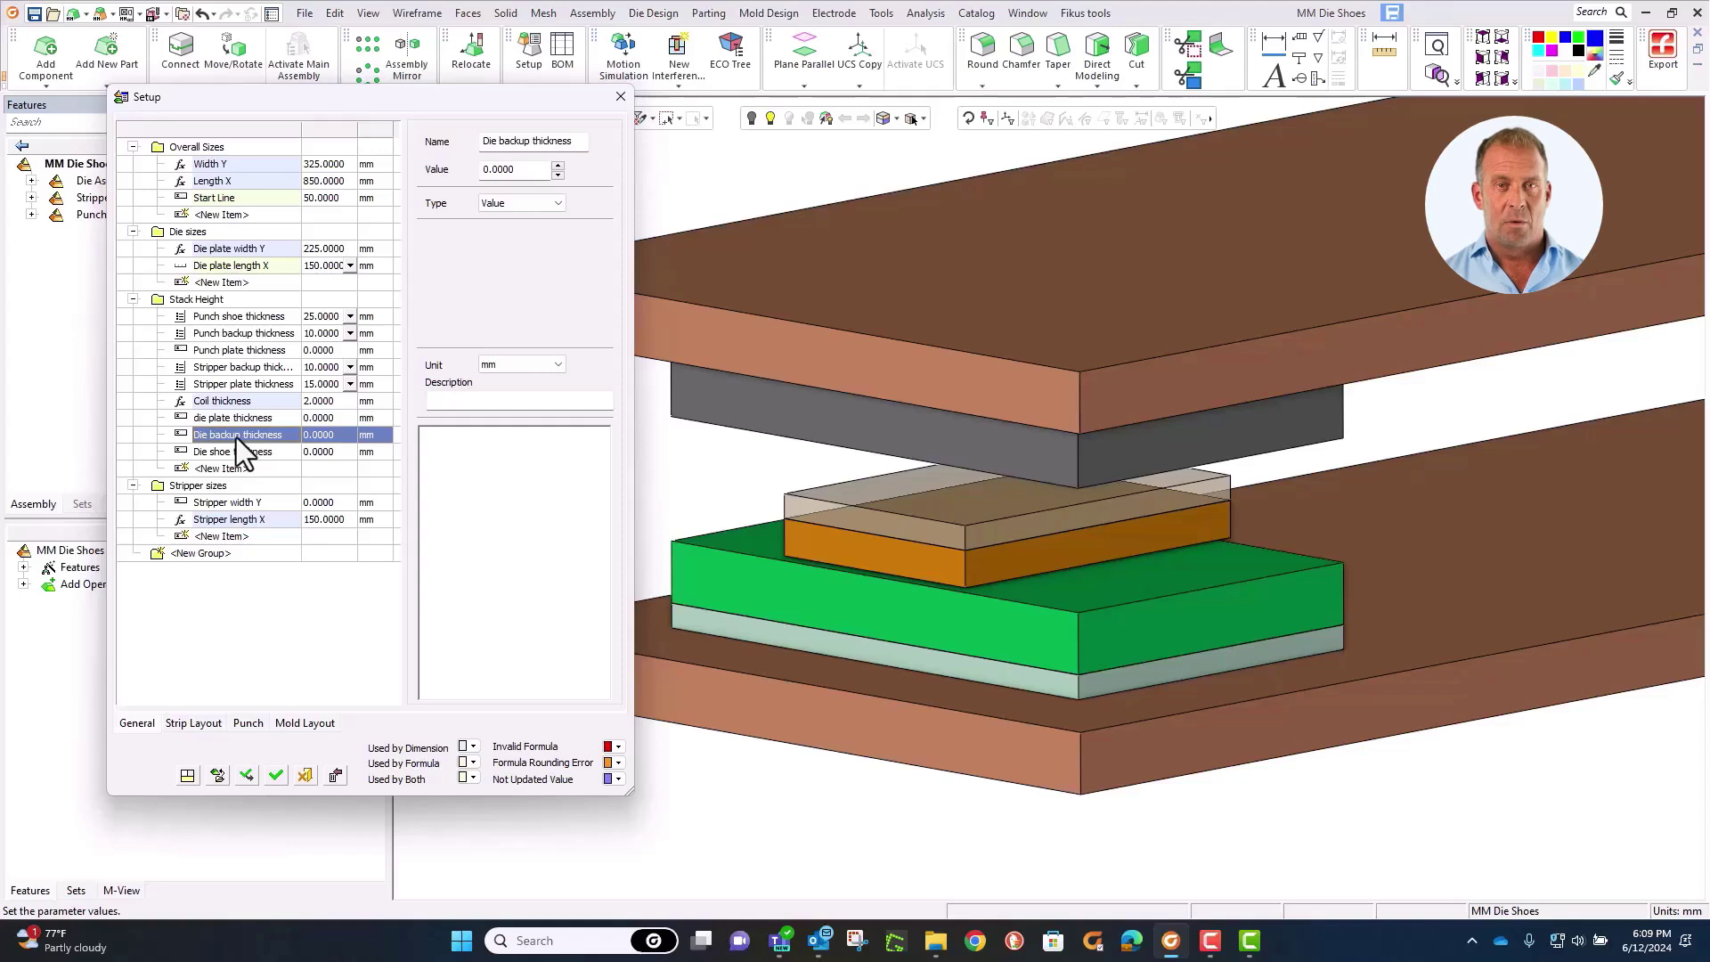
{"action": "left_click", "coordinate": [500, 203]}
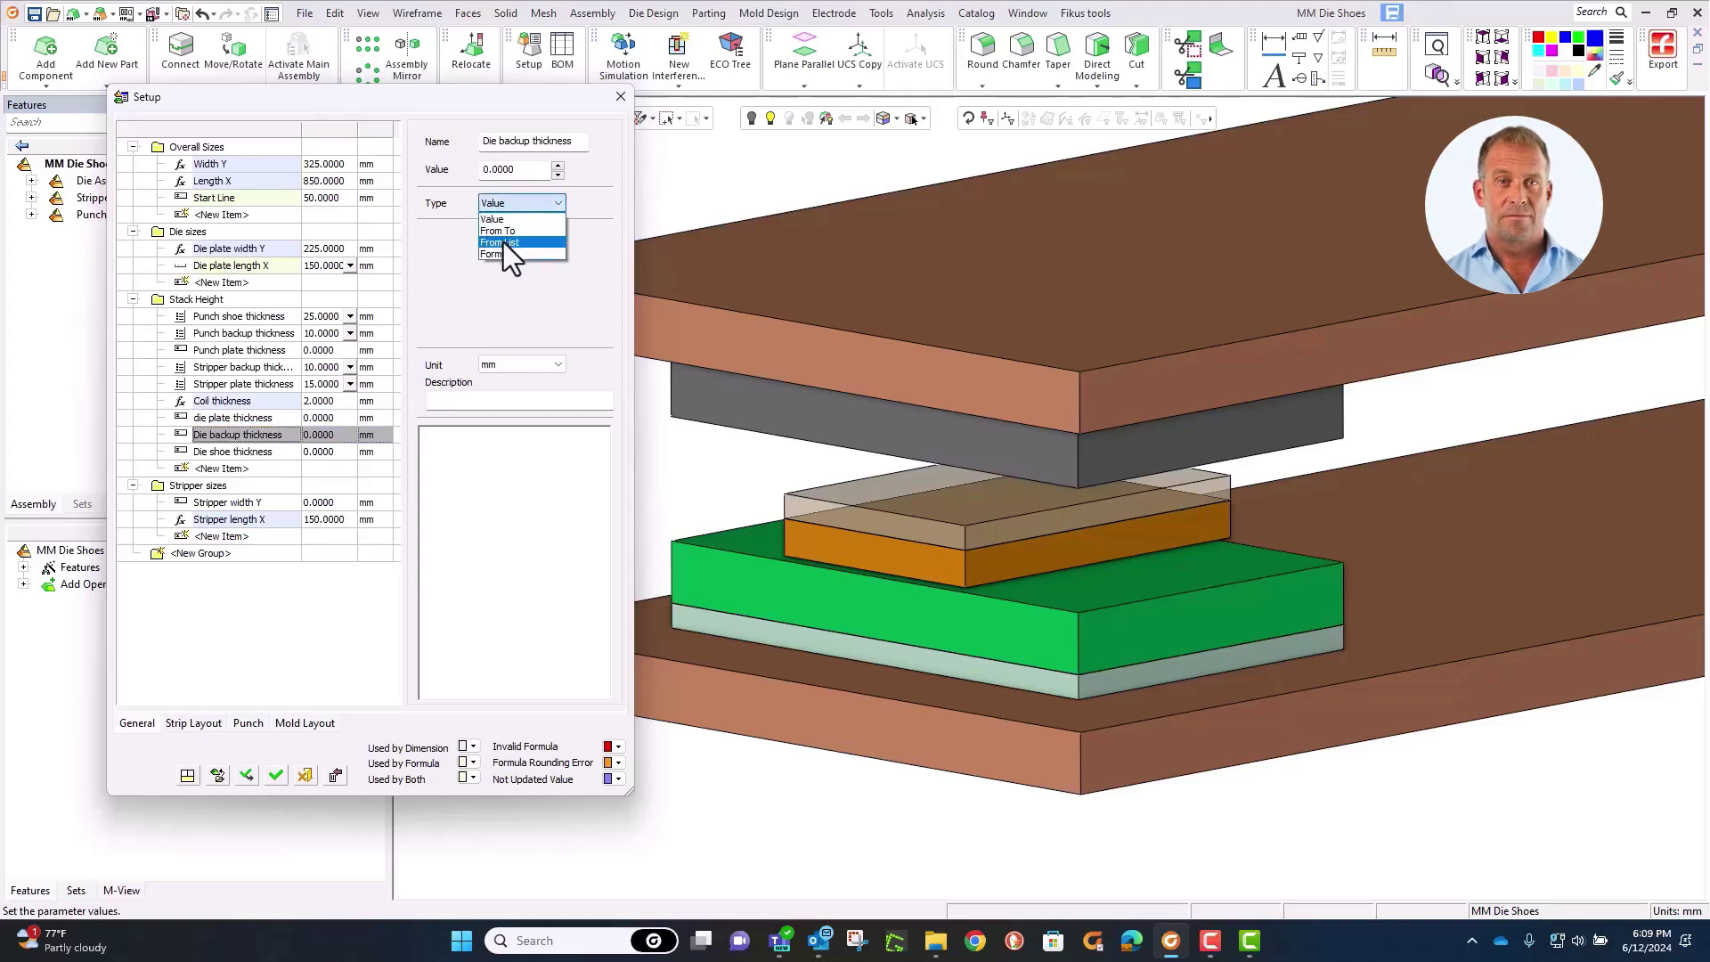
{"action": "left_click", "coordinate": [498, 231]}
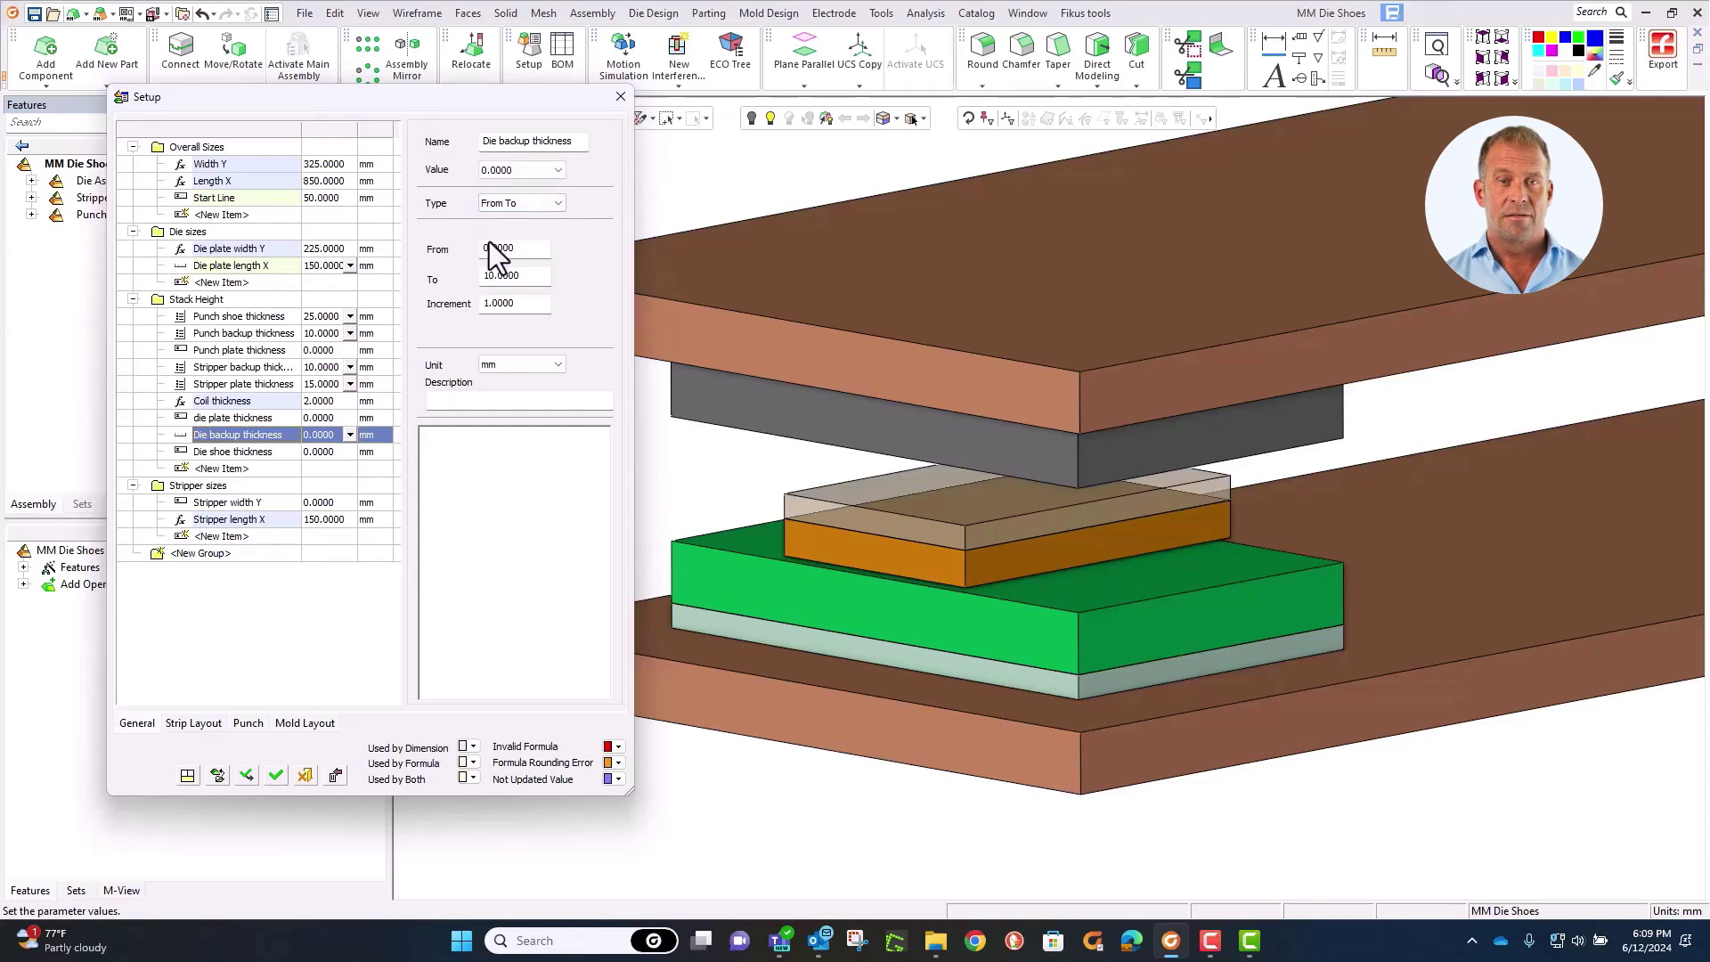
{"action": "left_click", "coordinate": [498, 202]}
{"action": "left_click", "coordinate": [495, 243]}
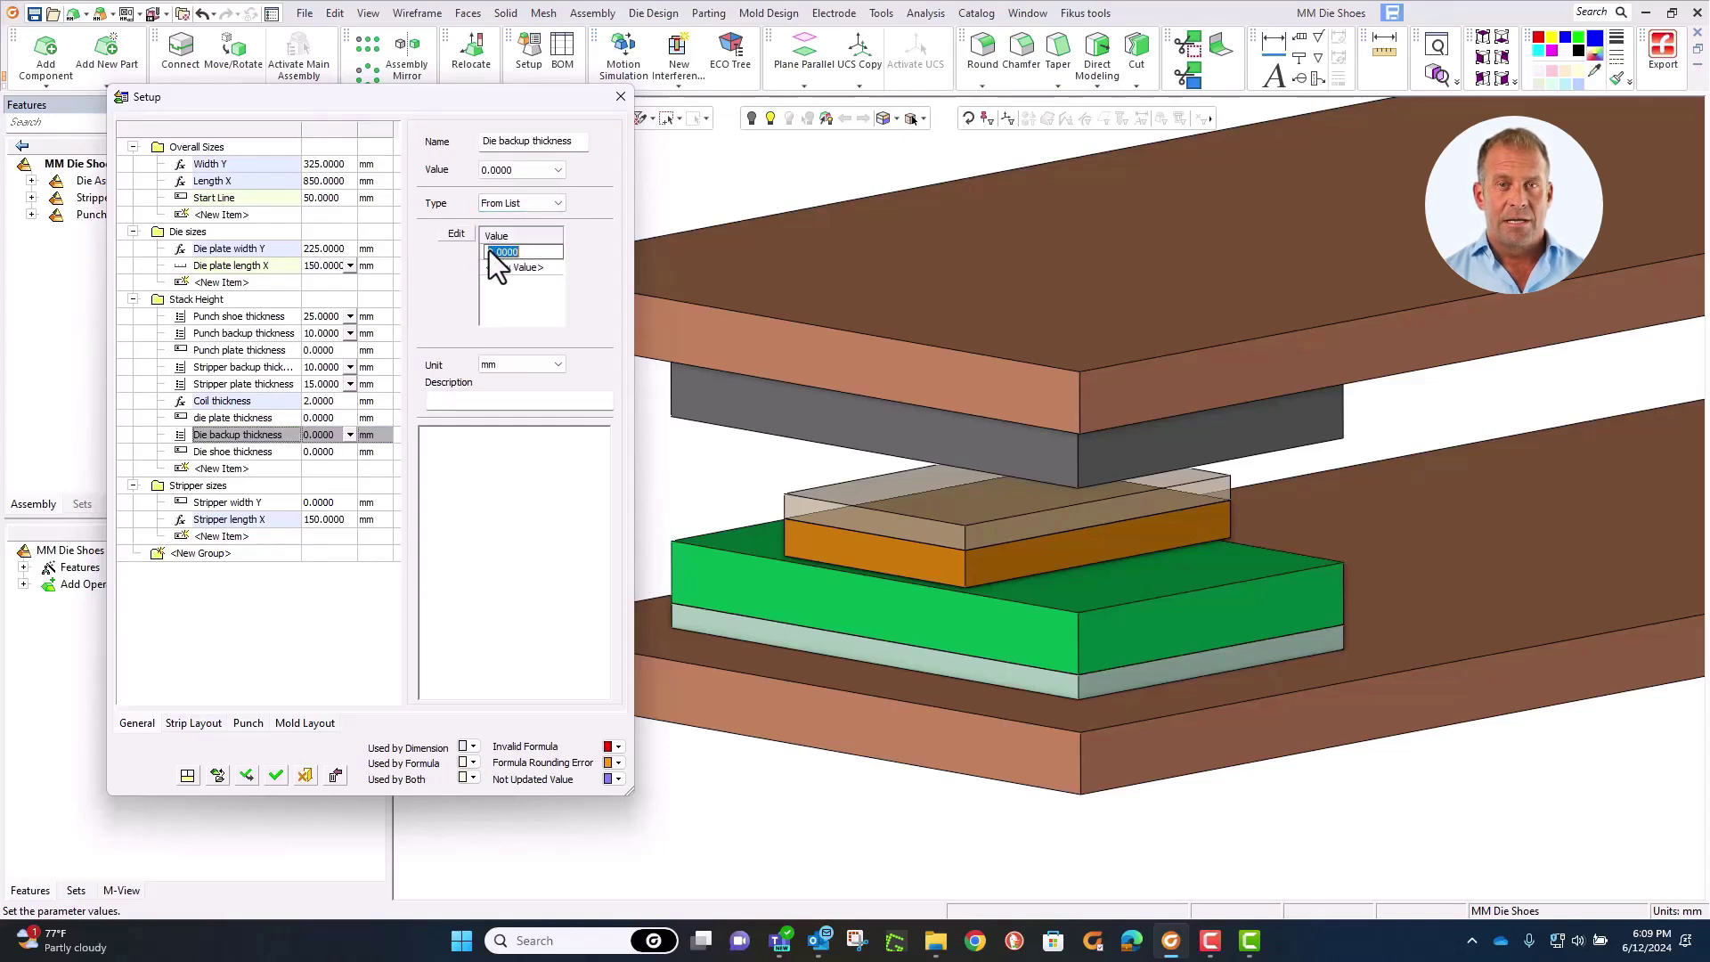
{"action": "key", "text": "BackSpace"}
{"action": "type", "text": "10"}
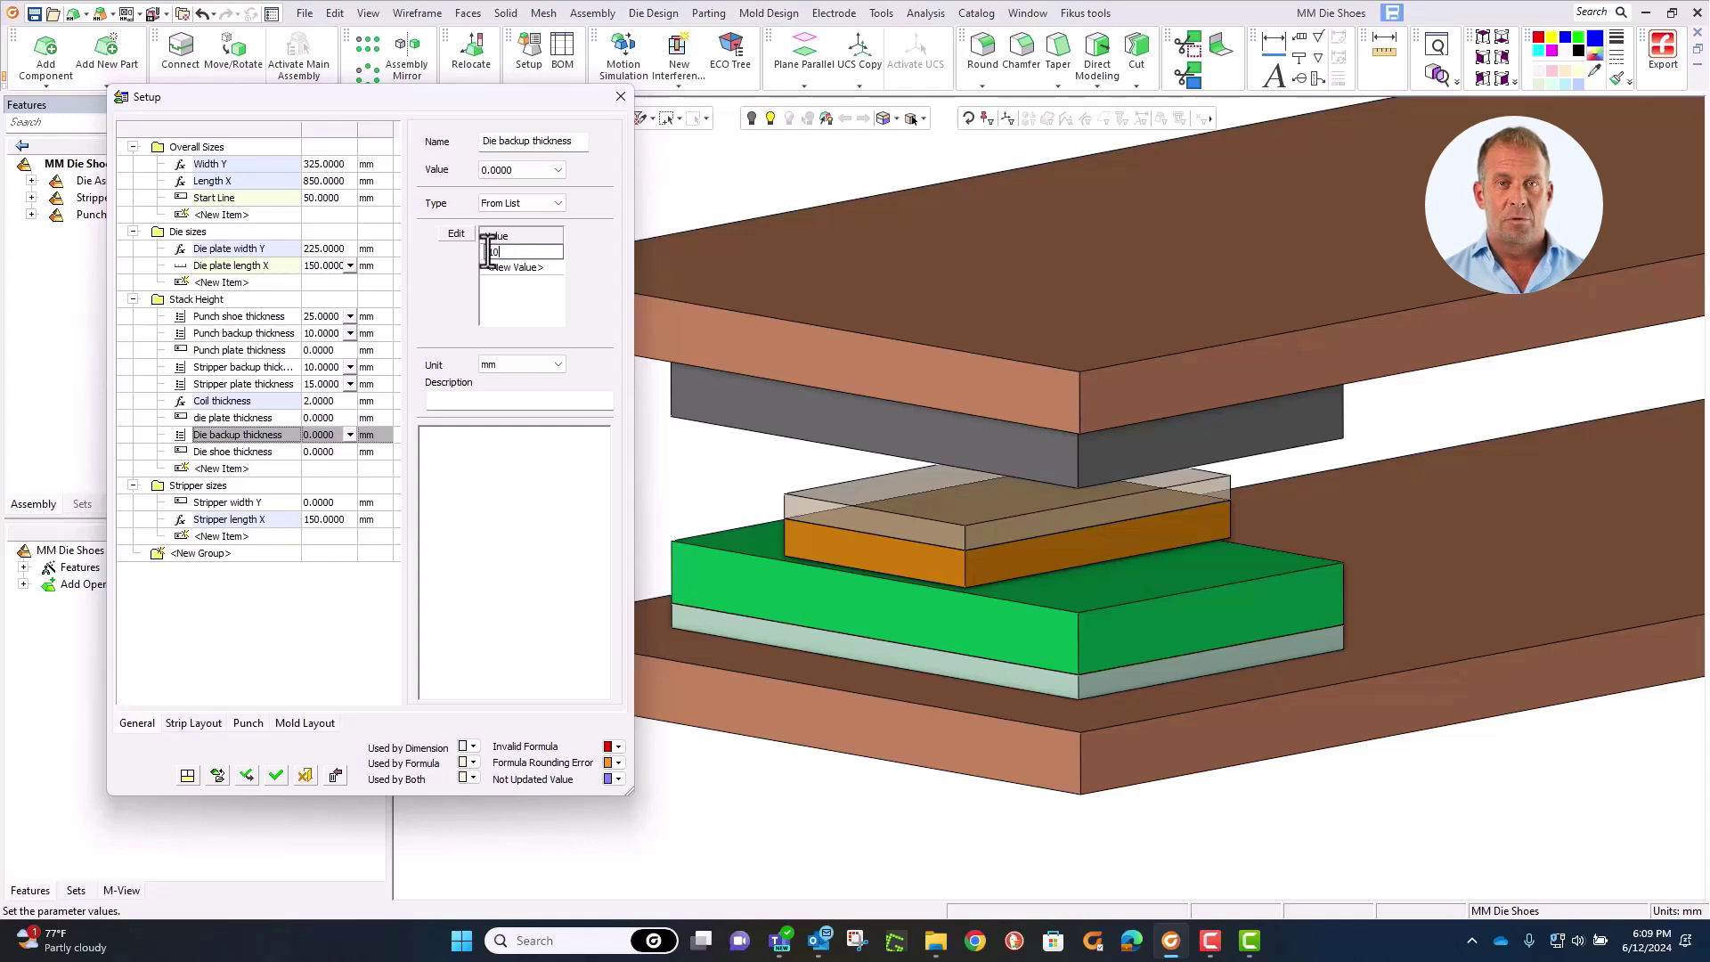
{"action": "key", "text": "Return"}
{"action": "type", "text": "15"}
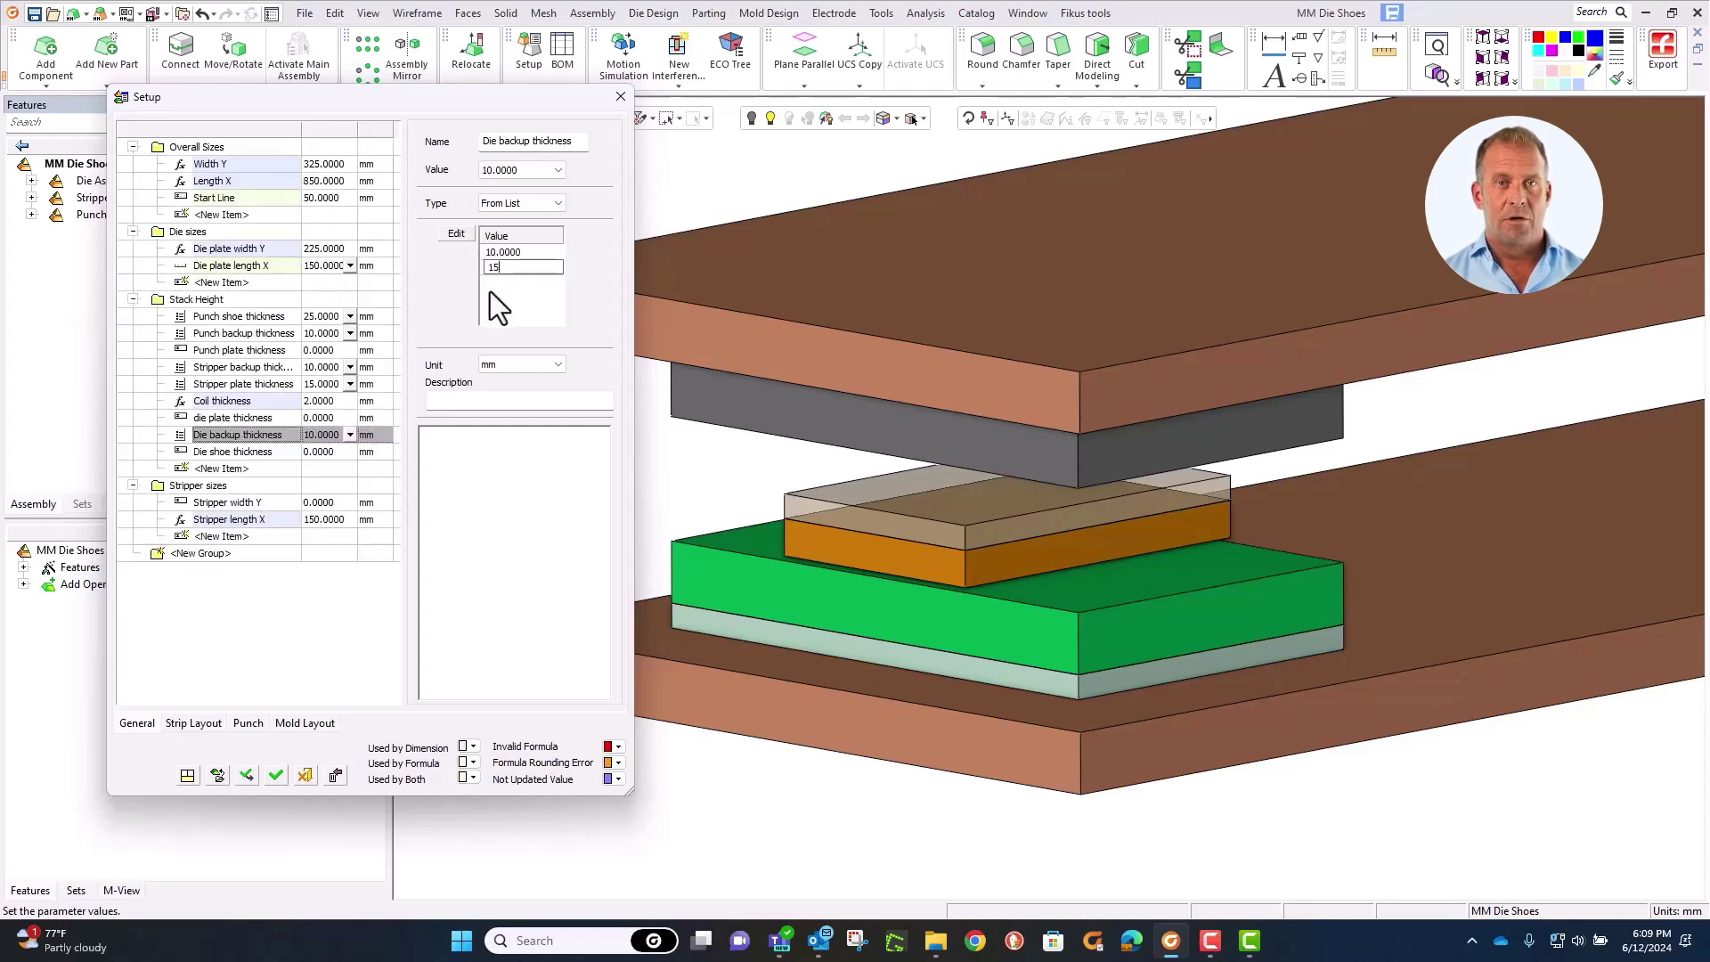
{"action": "key", "text": "Return"}
Step: Make Die shoe thickness a From To parameter ranging from 25 to 100 mm in 25 mm increments
{"action": "left_click", "coordinate": [265, 451]}
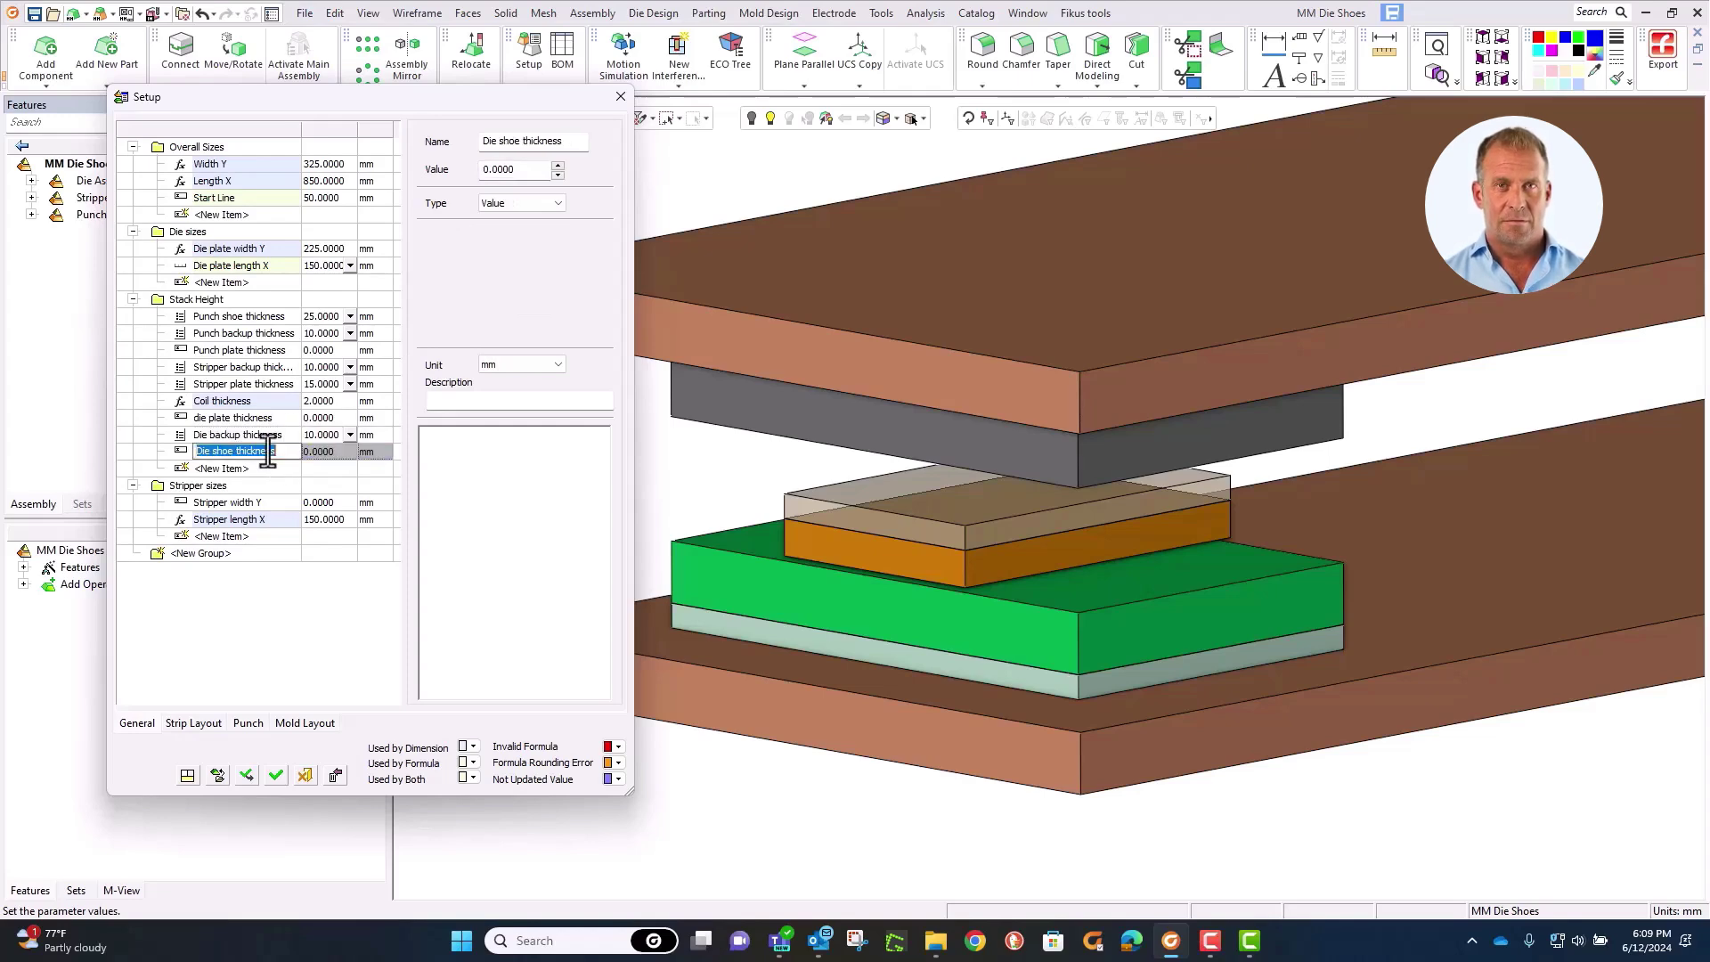
{"action": "left_click", "coordinate": [497, 203]}
{"action": "left_click", "coordinate": [497, 228]}
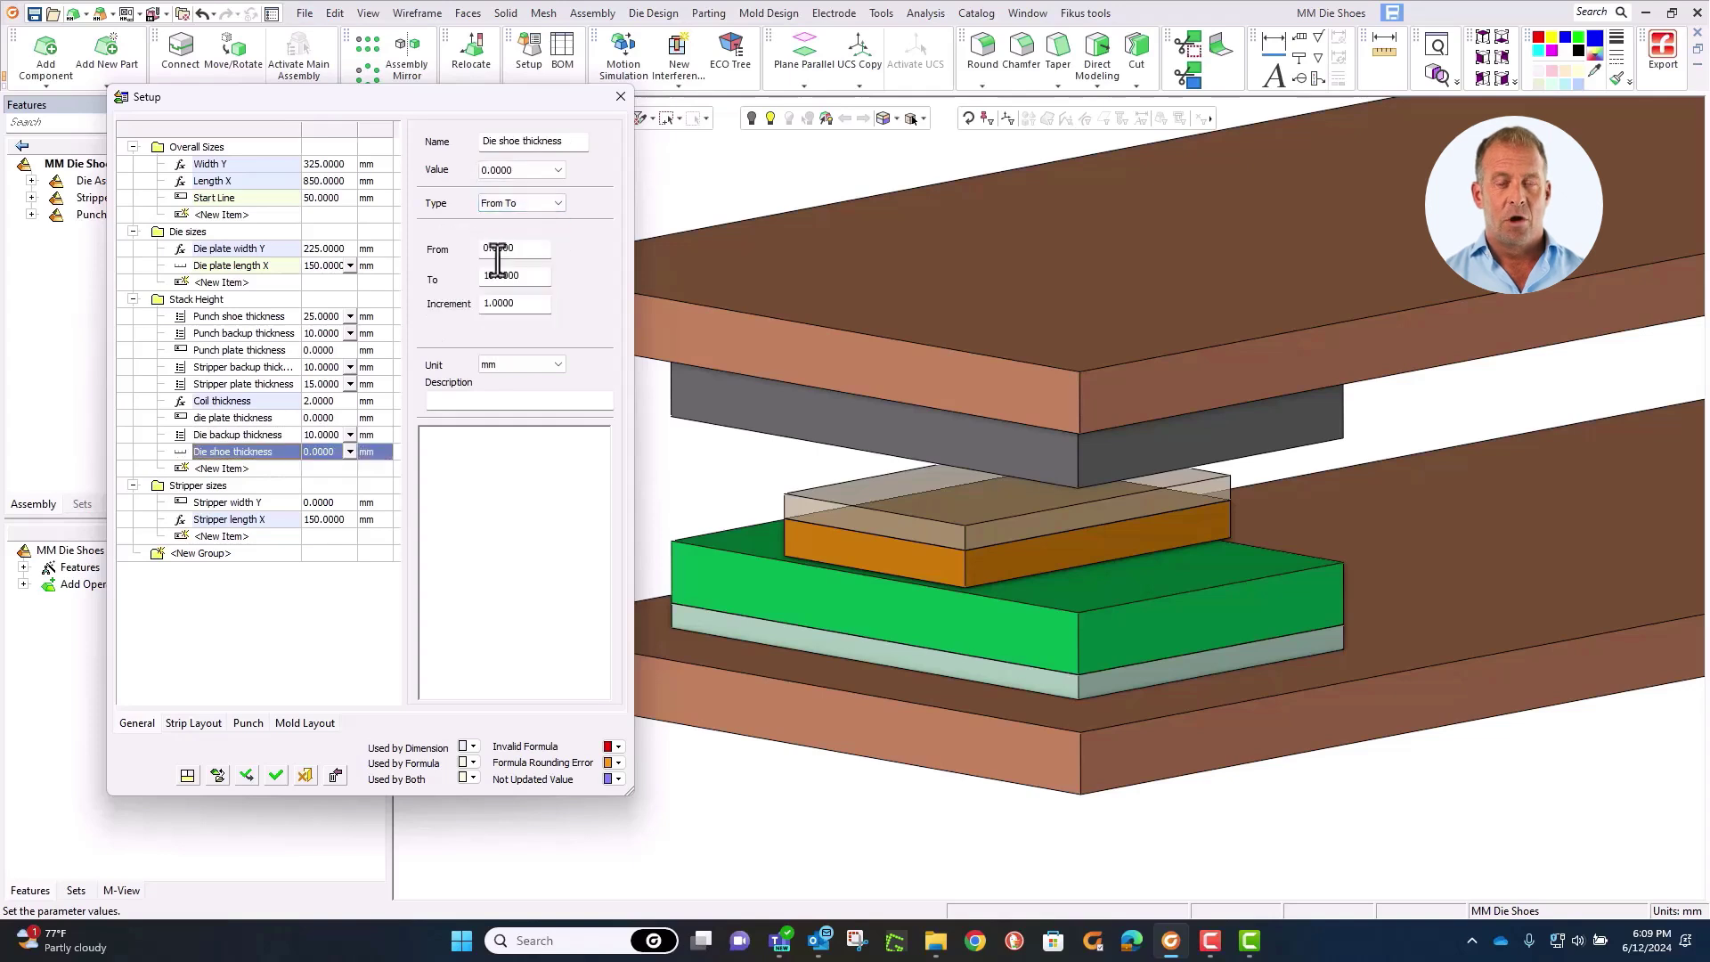
{"action": "double_click", "coordinate": [499, 248]}
{"action": "type", "text": "25"}
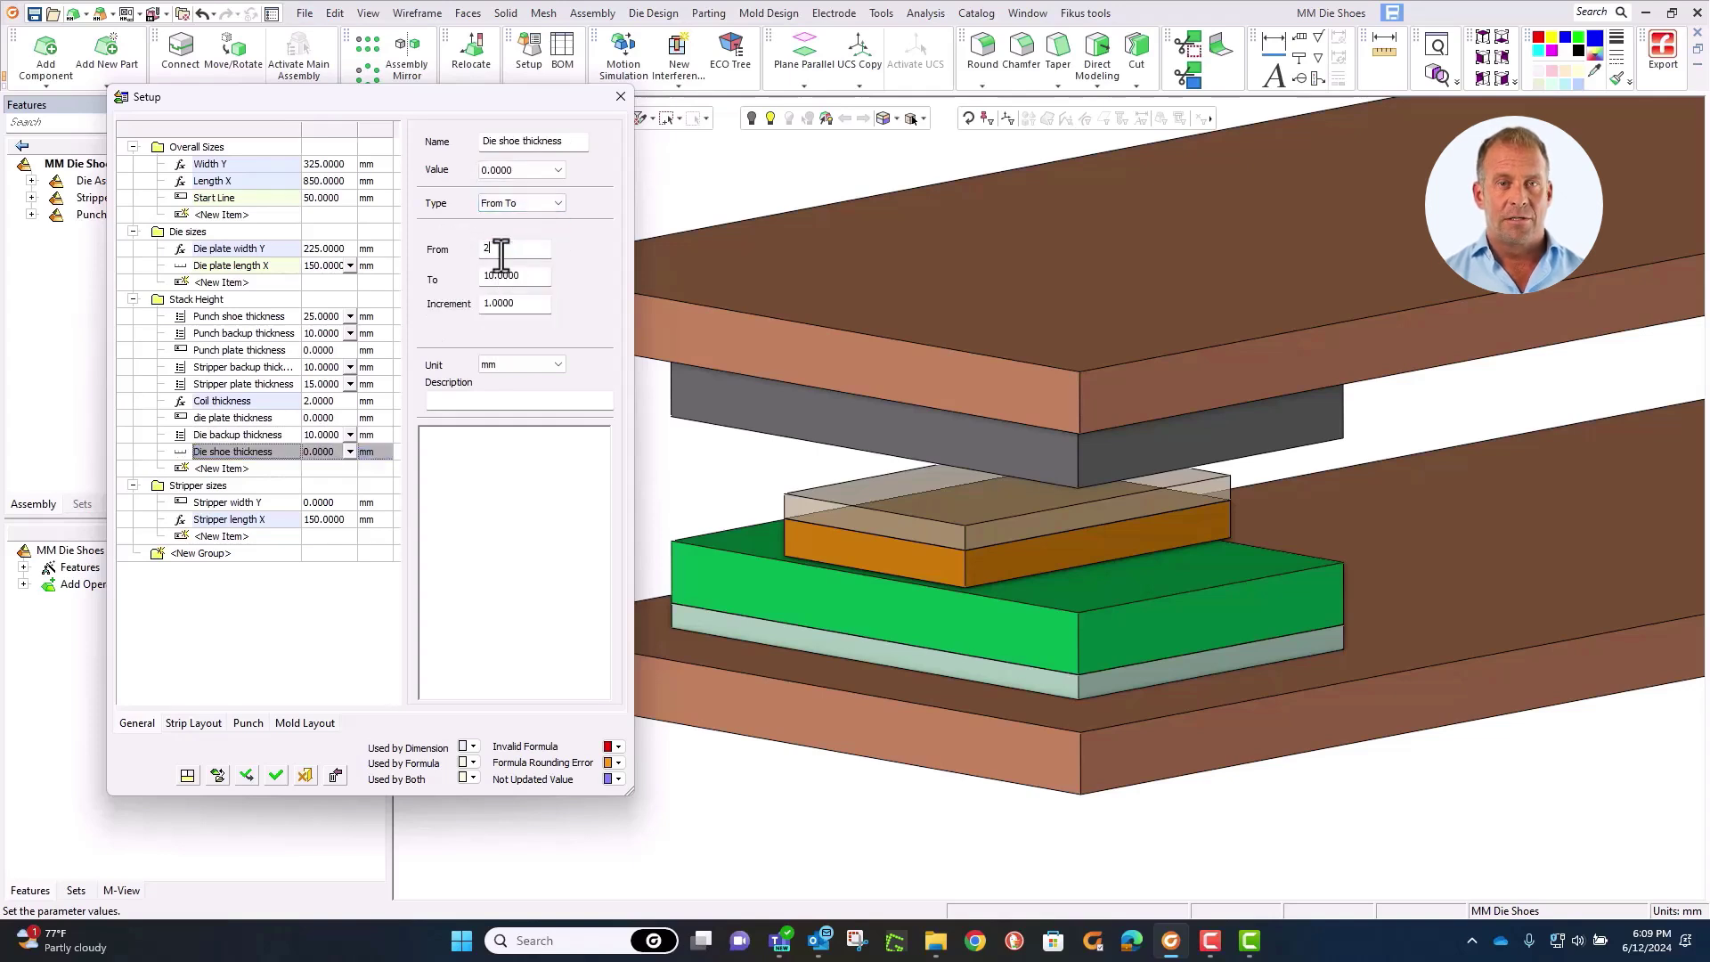
{"action": "double_click", "coordinate": [521, 278]}
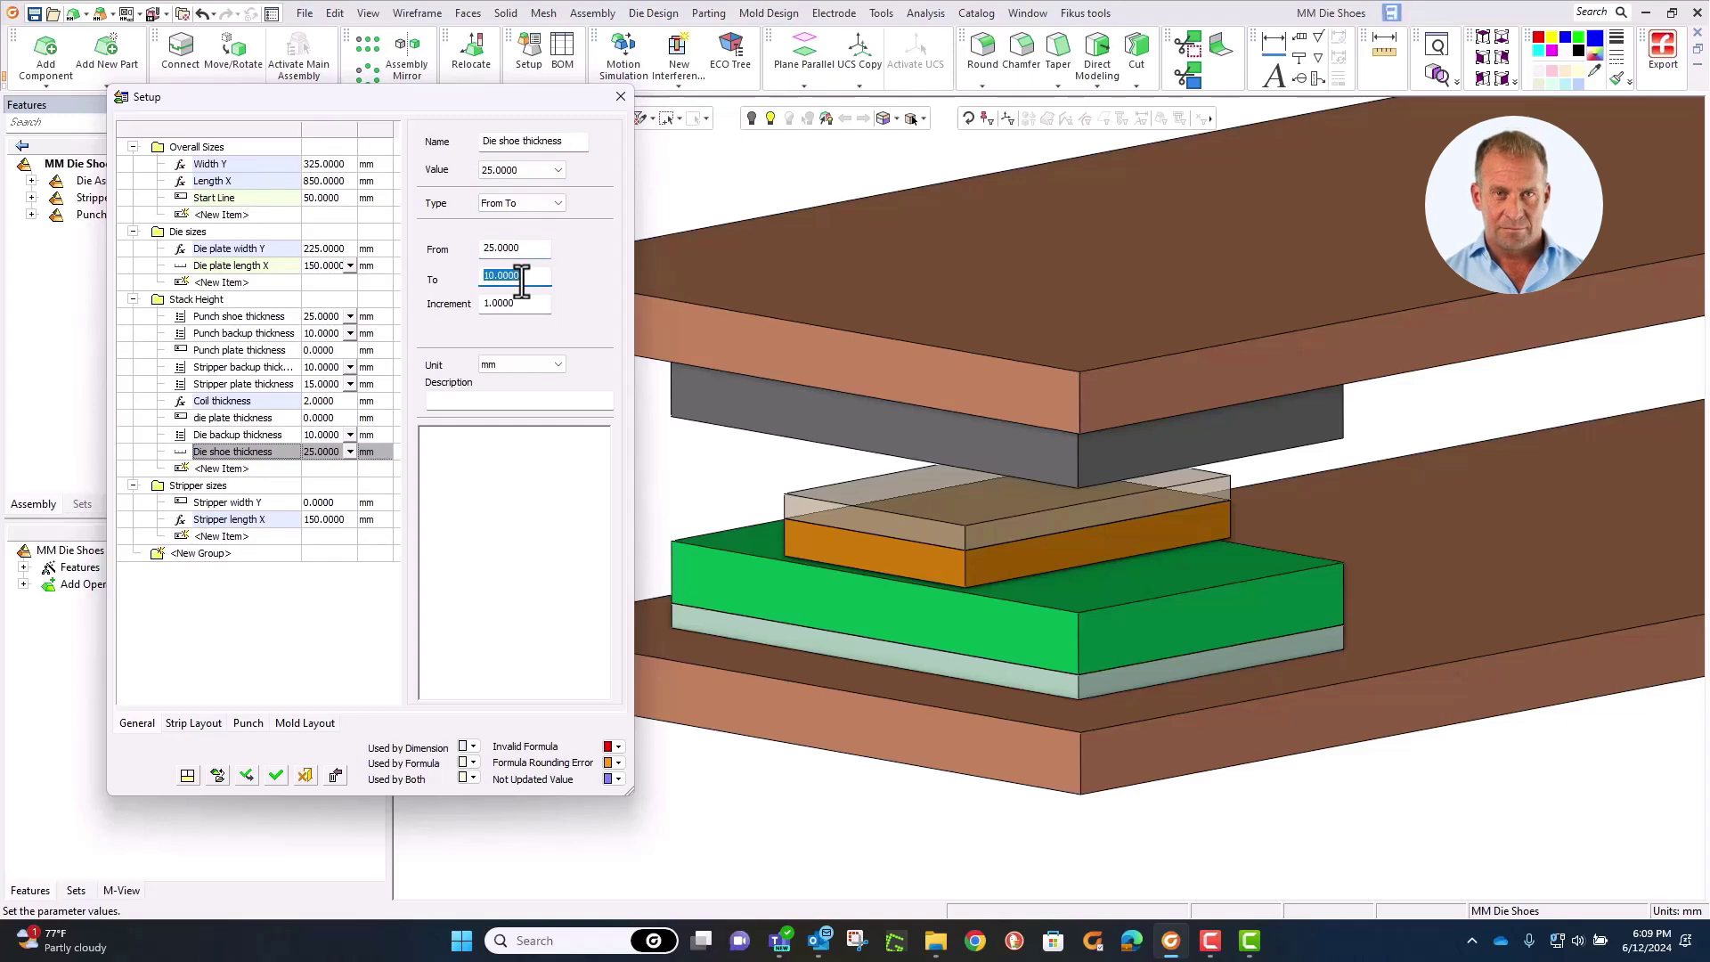
{"action": "type", "text": "100"}
{"action": "double_click", "coordinate": [524, 304]}
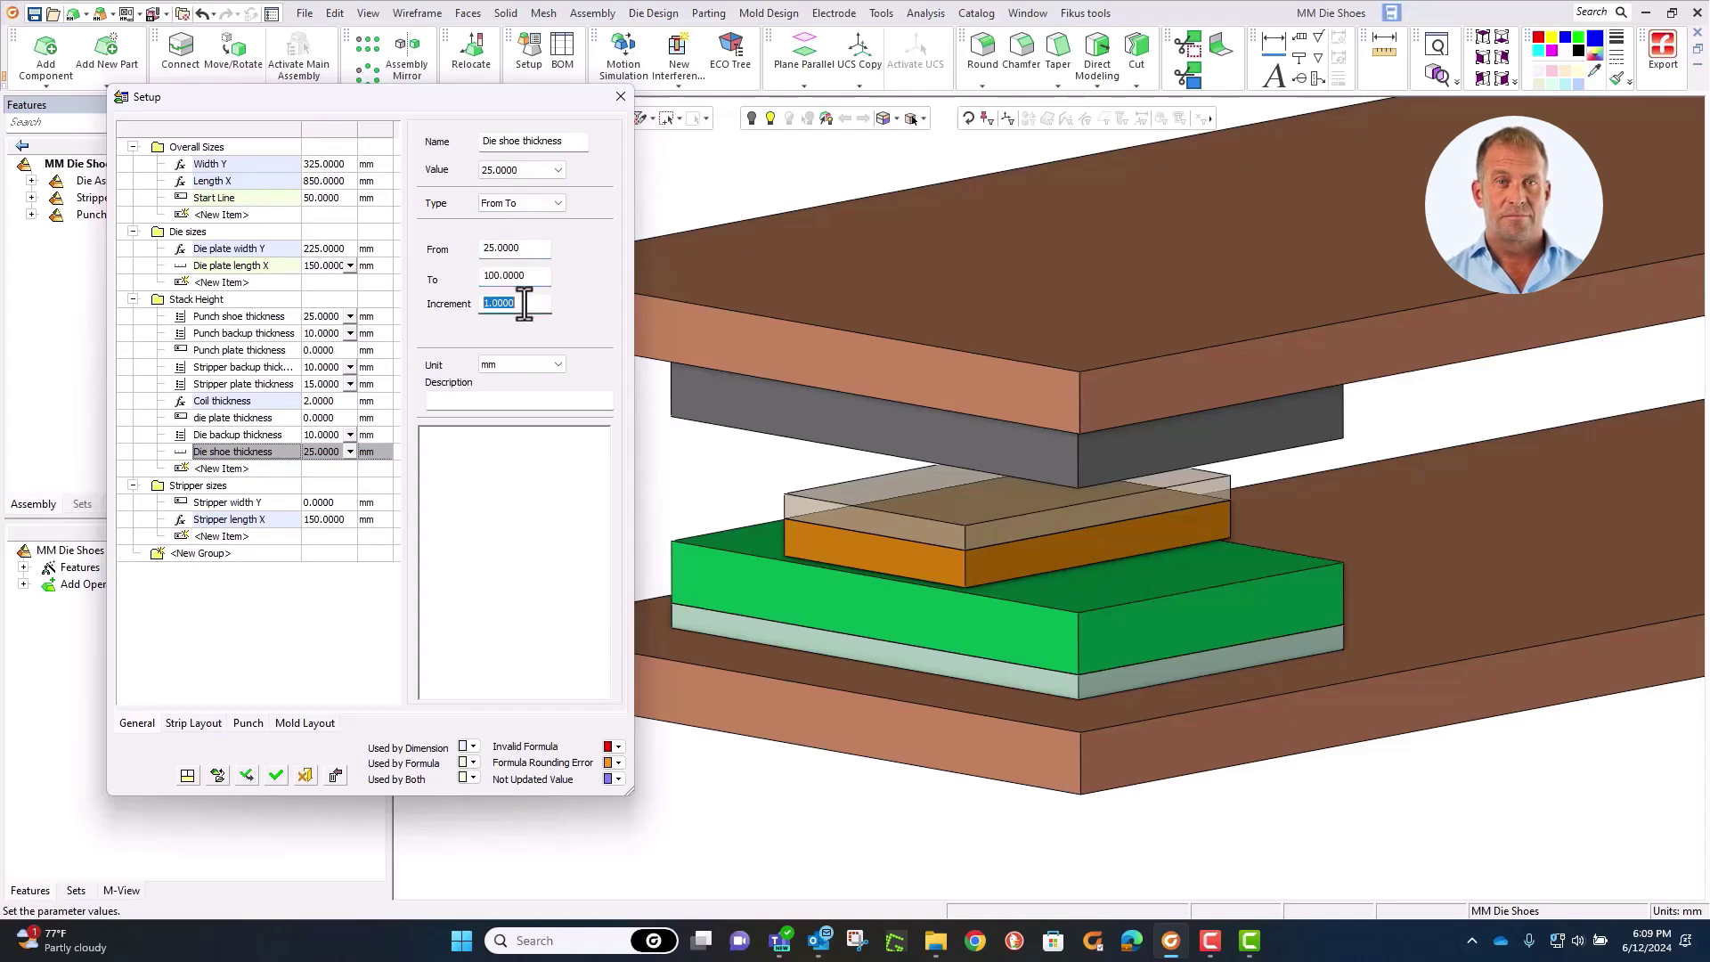
{"action": "type", "text": "25"}
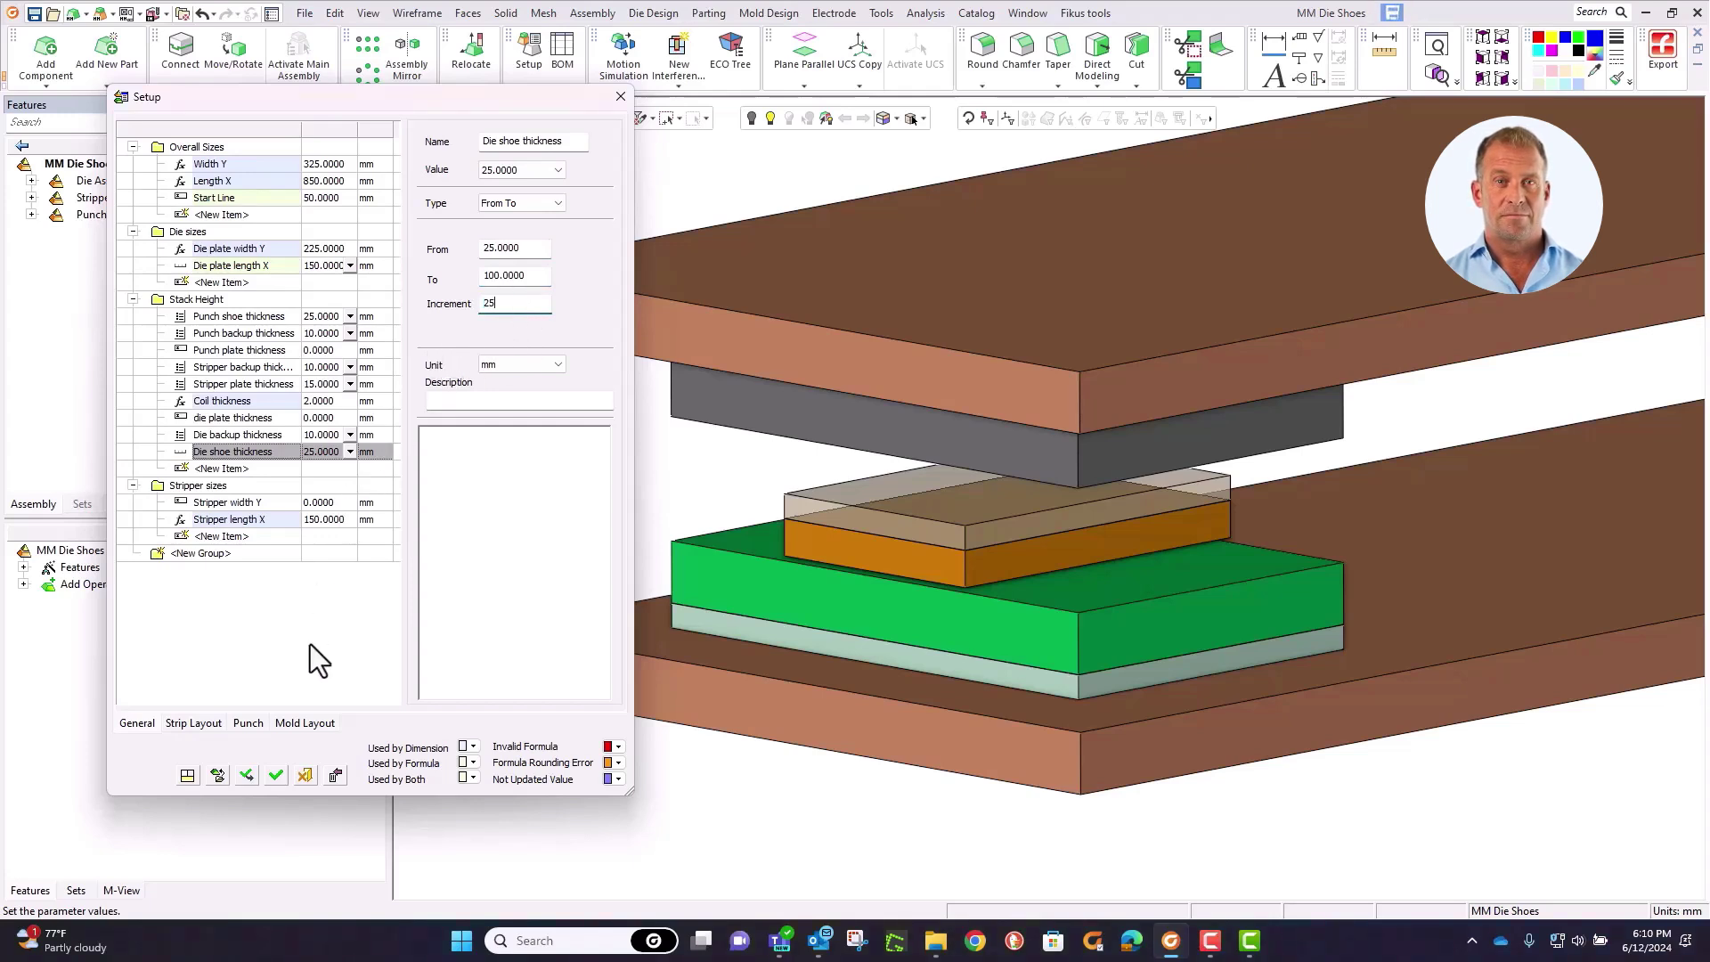
{"action": "left_click", "coordinate": [246, 439]}
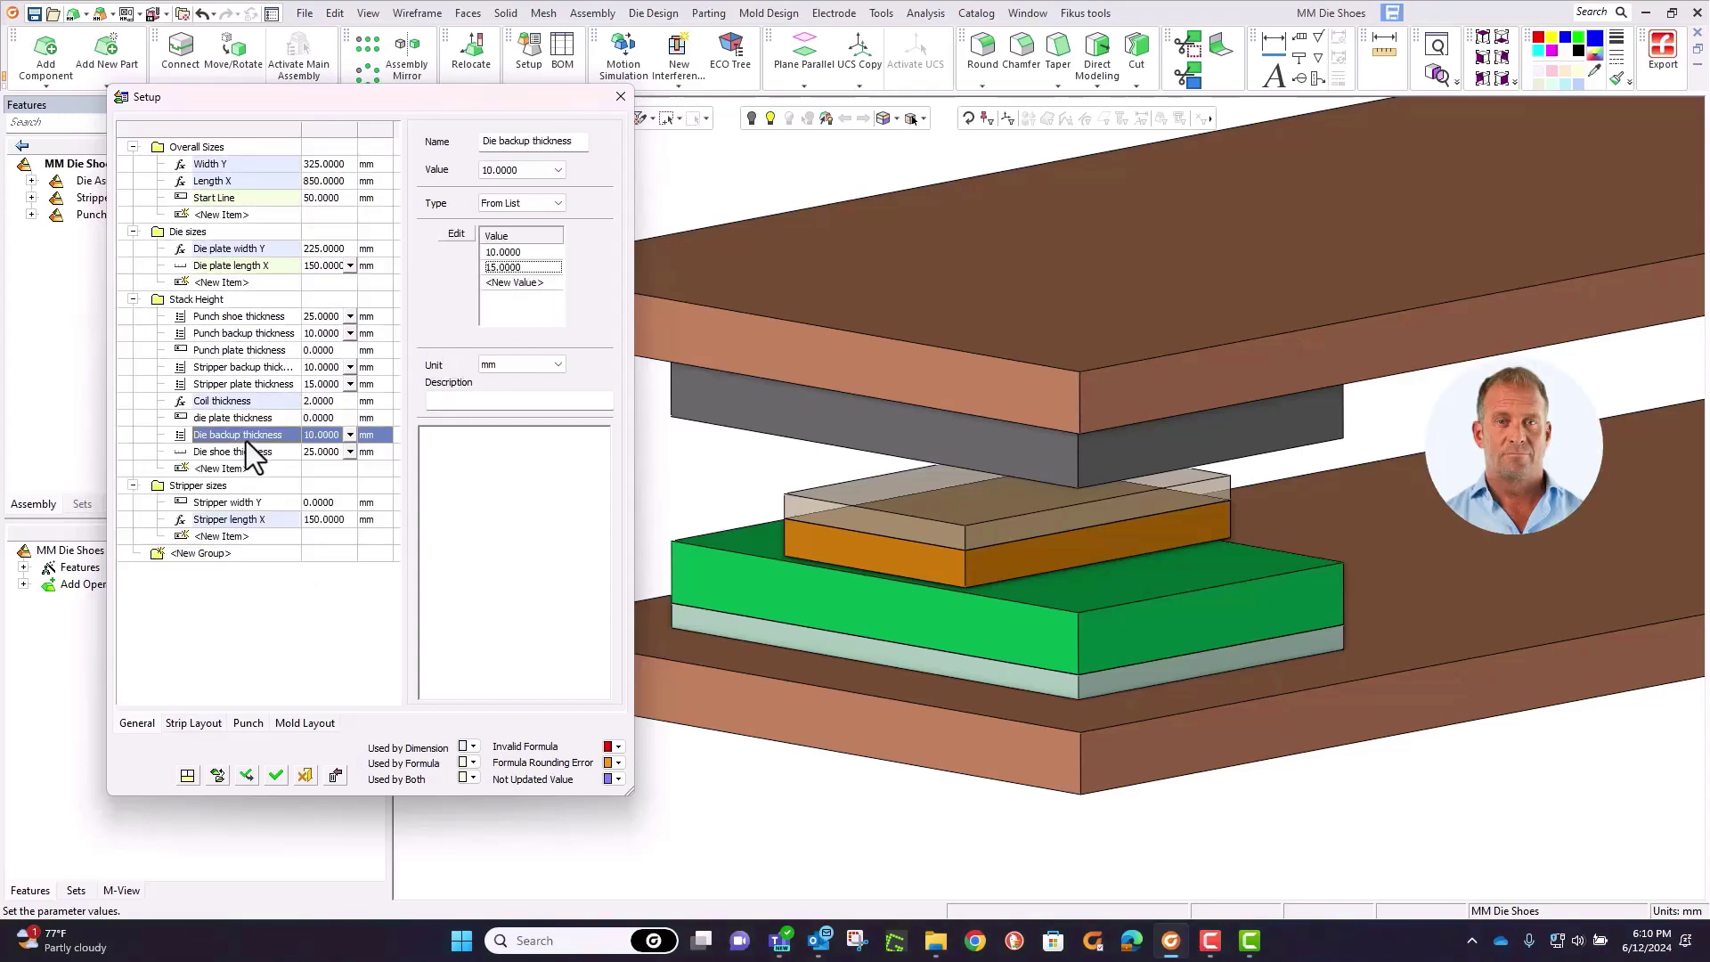
Step: Check the selectable values of the punch shoe, punch backup and die shoe thicknesses, and accept the Setup parameters
{"action": "left_click", "coordinate": [351, 318]}
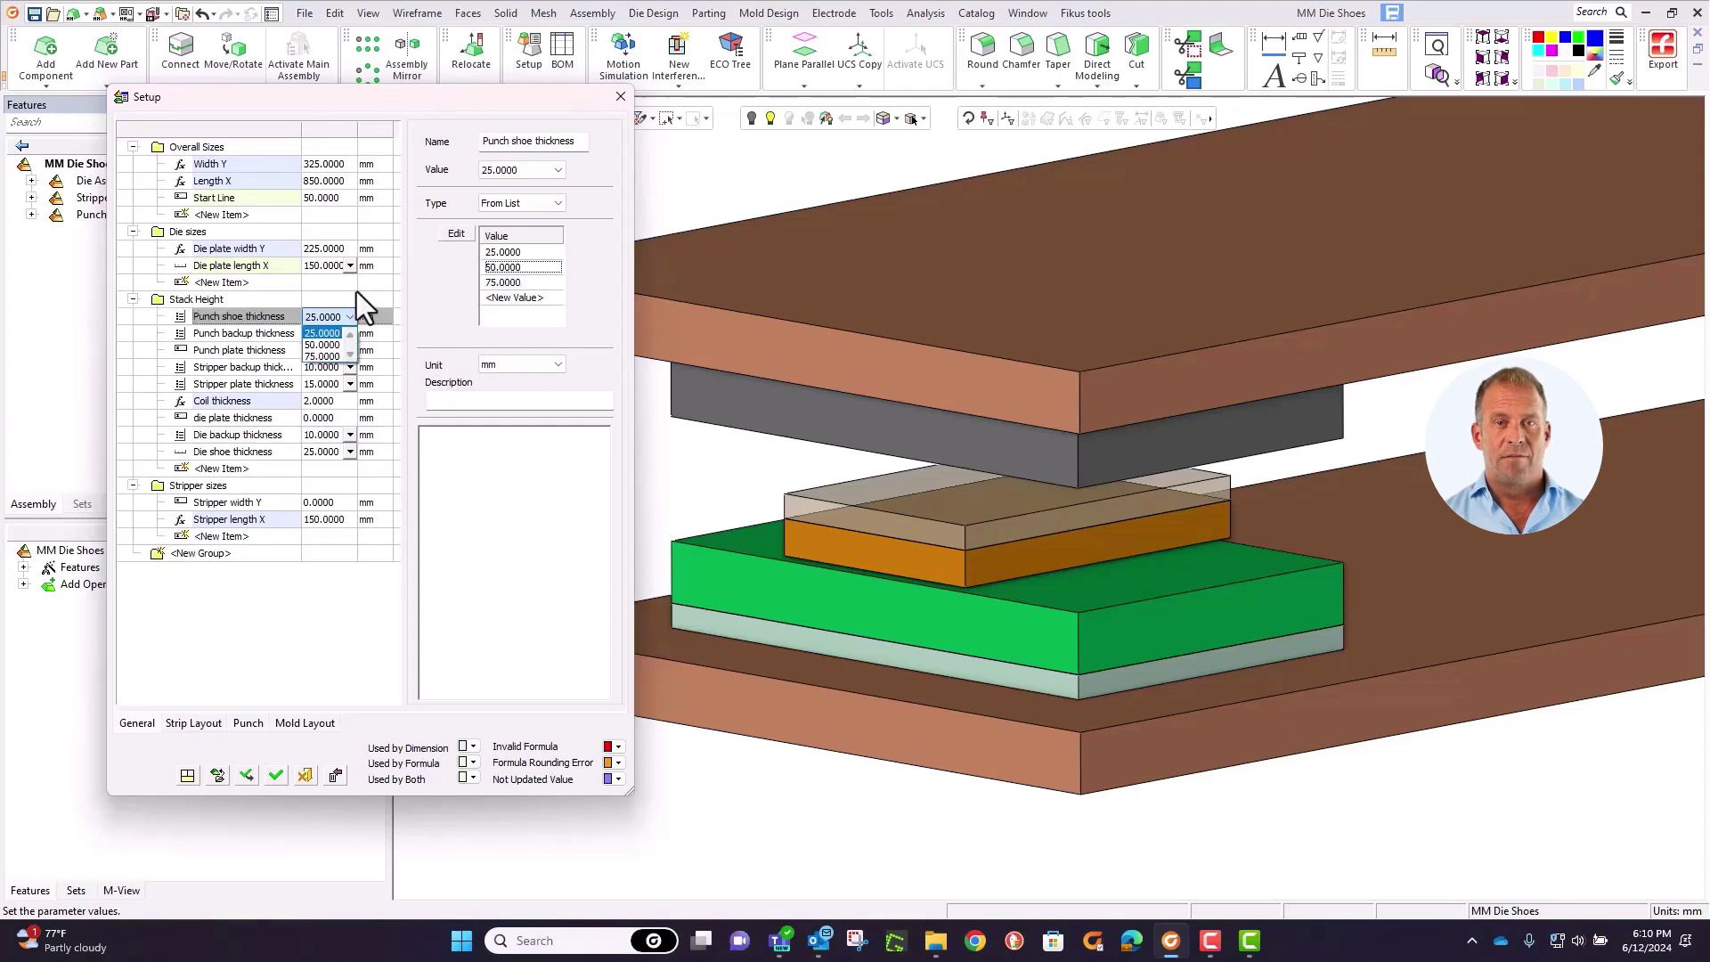
{"action": "left_click", "coordinate": [351, 333]}
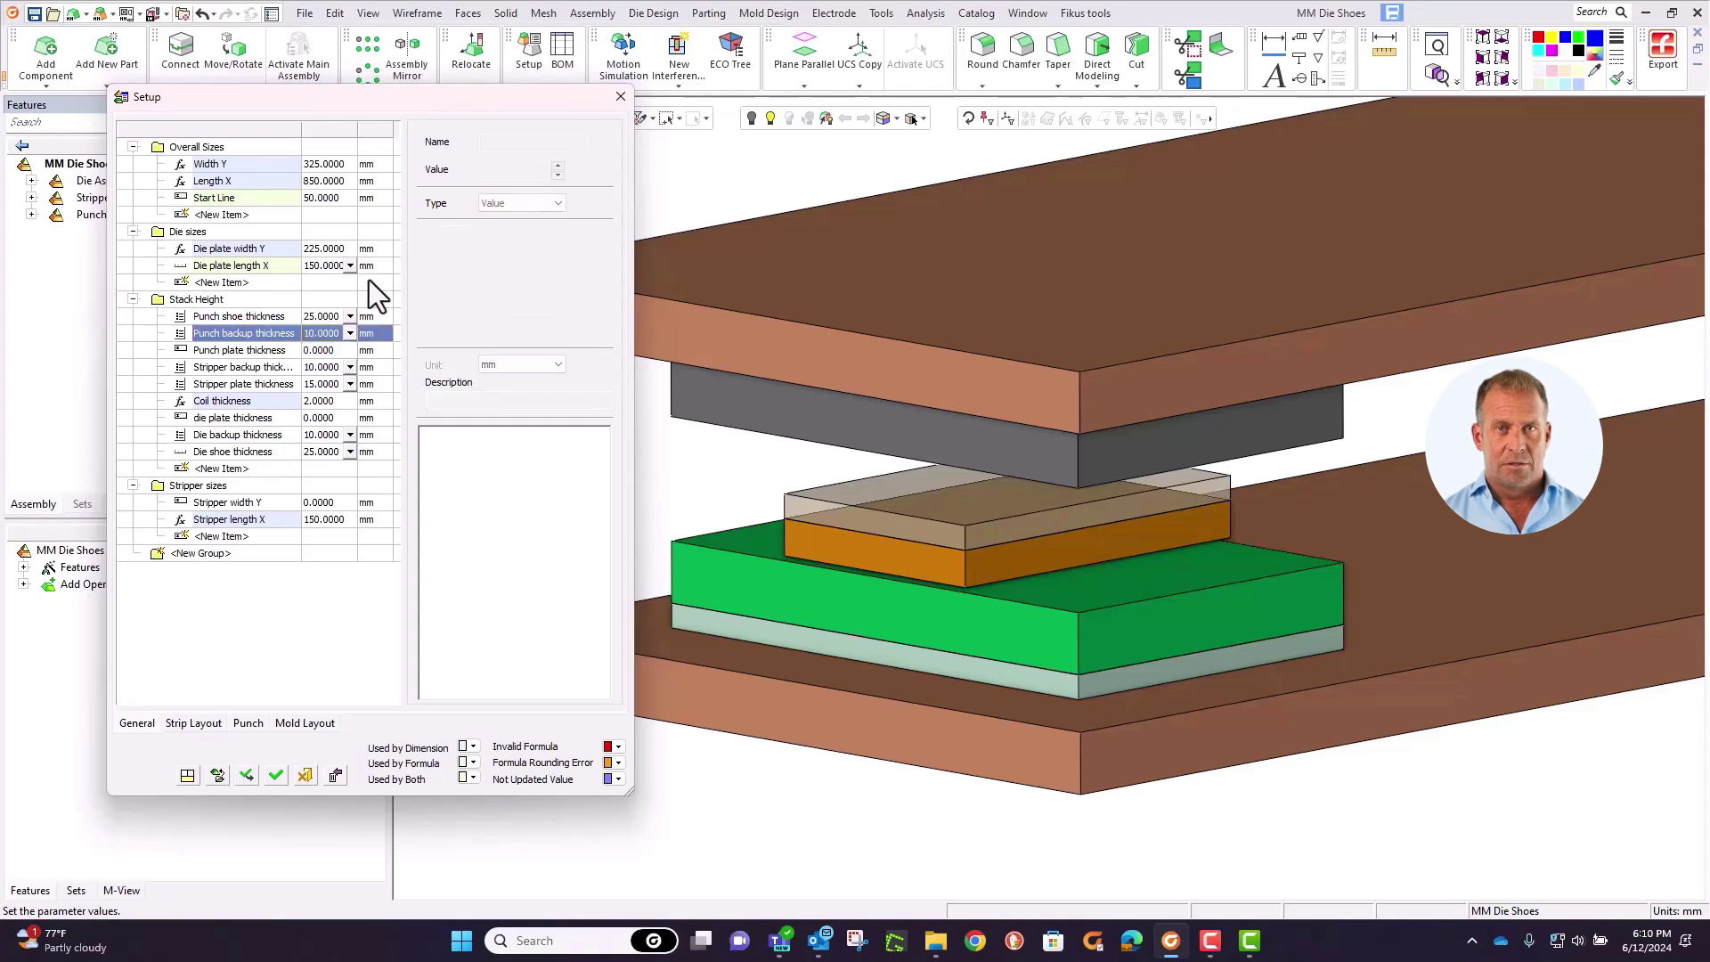
{"action": "left_click", "coordinate": [345, 456]}
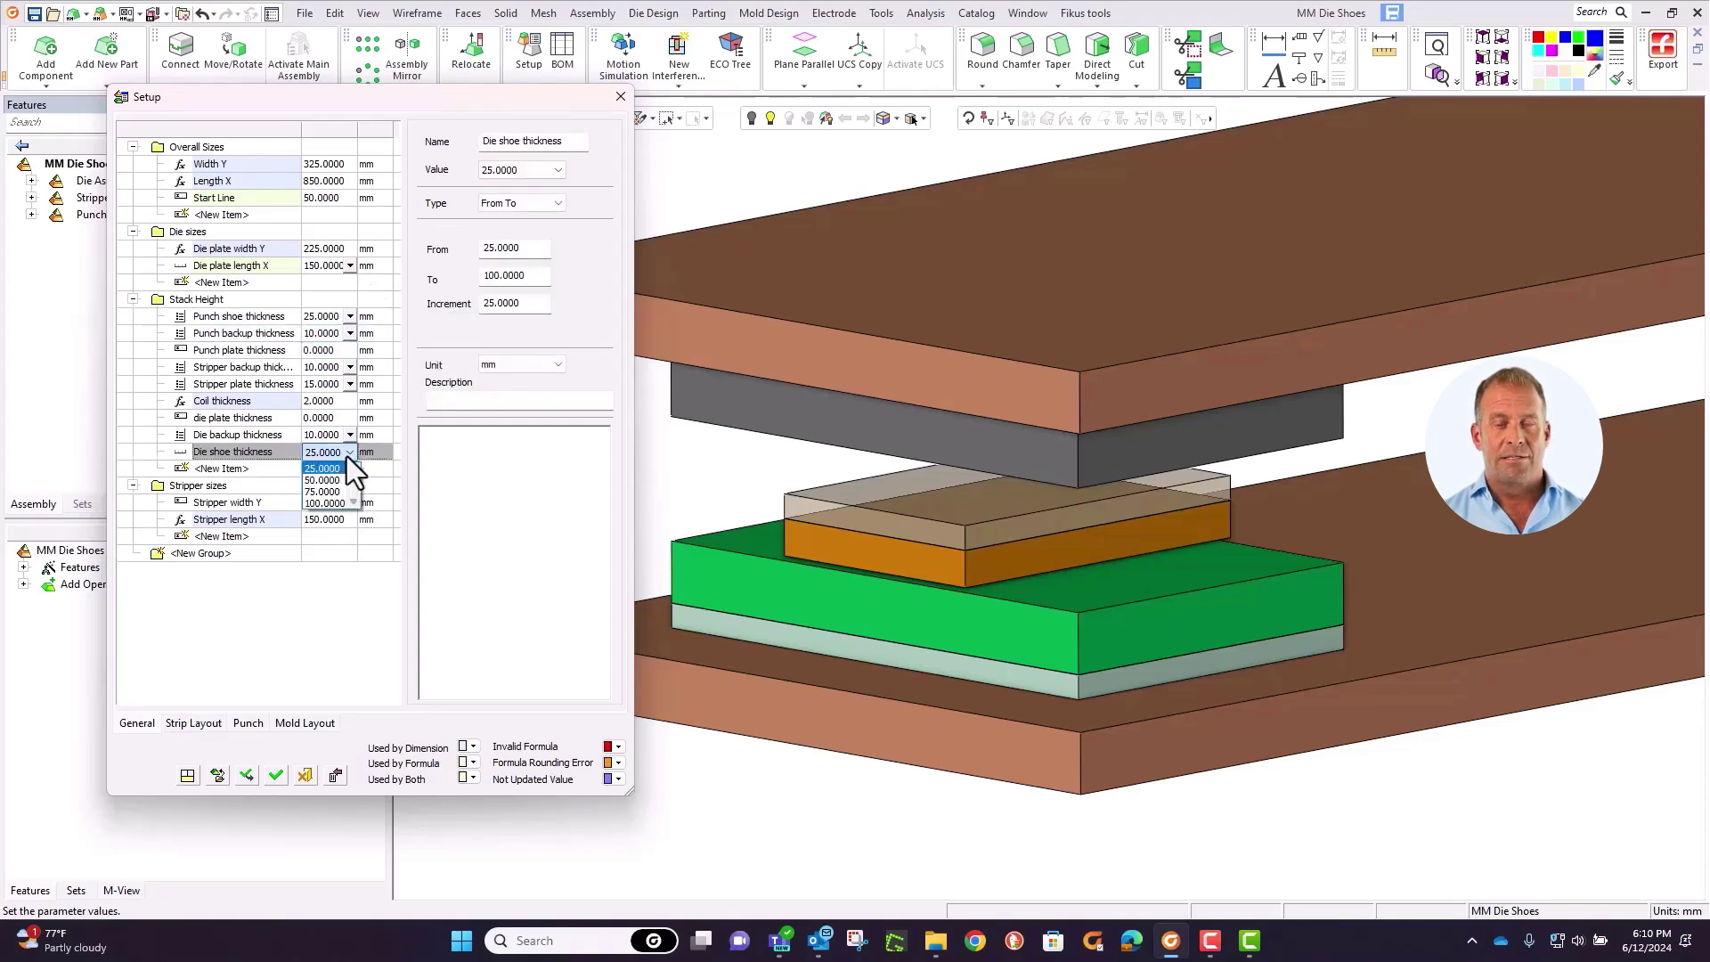
{"action": "left_click", "coordinate": [684, 365]}
{"action": "middle_click_drag", "start_coordinate": [684, 366], "coordinate": [718, 356]}
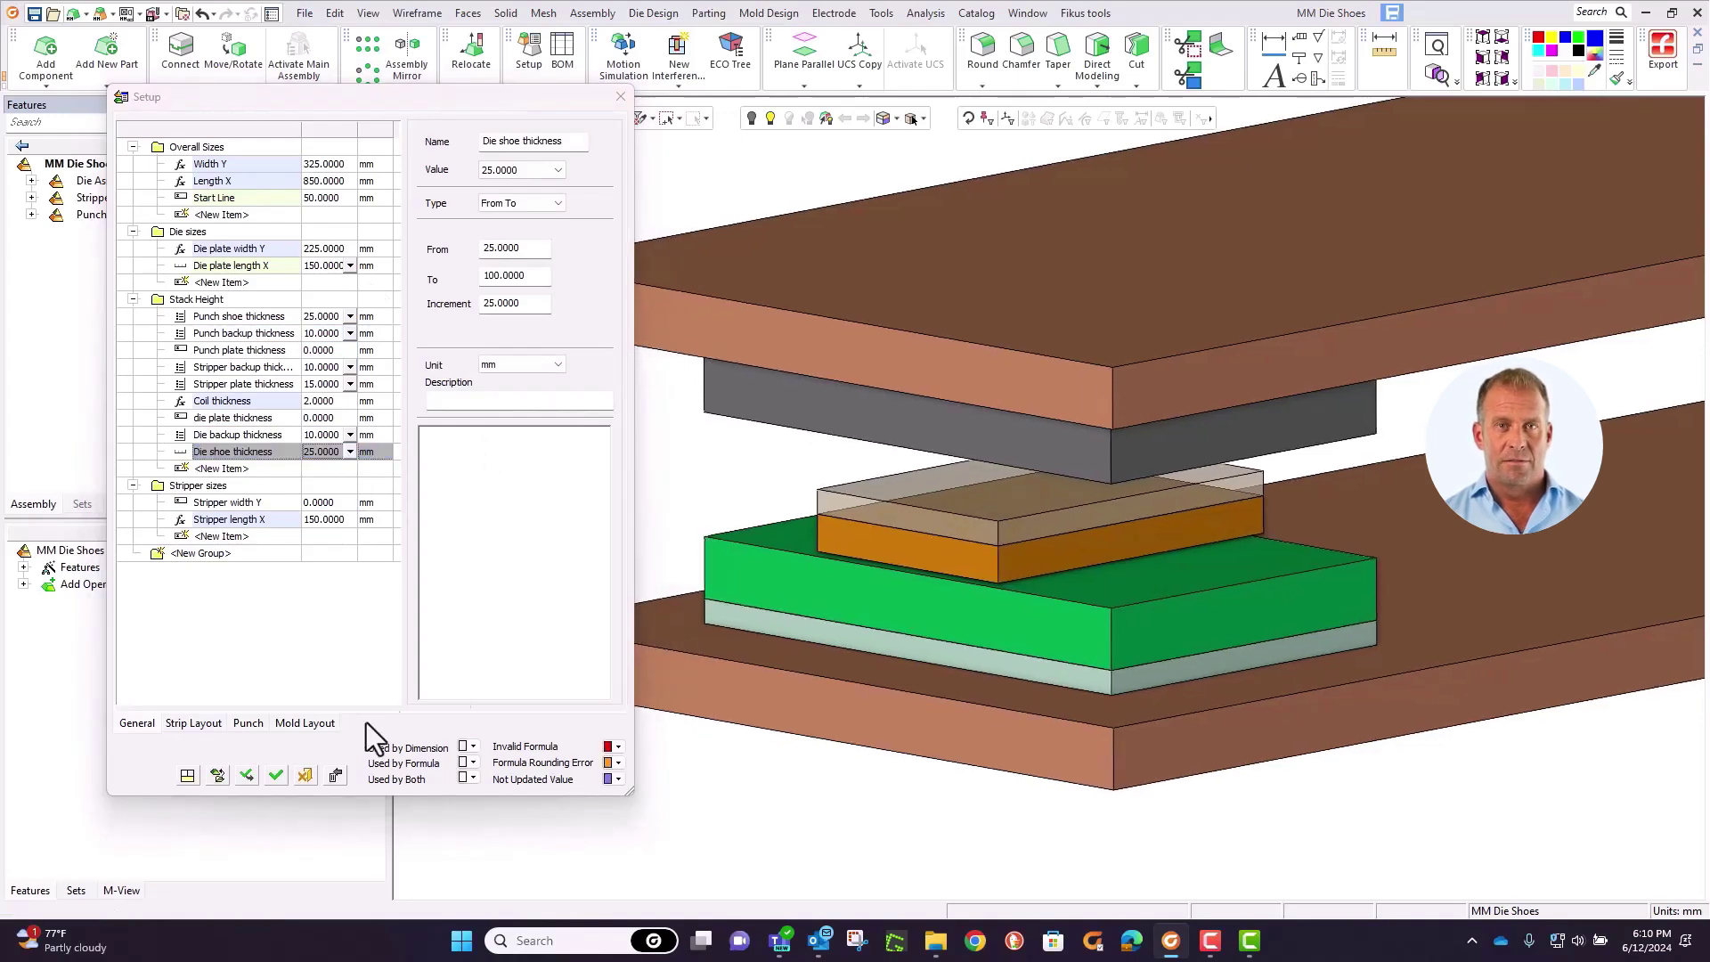
{"action": "left_click", "coordinate": [278, 776]}
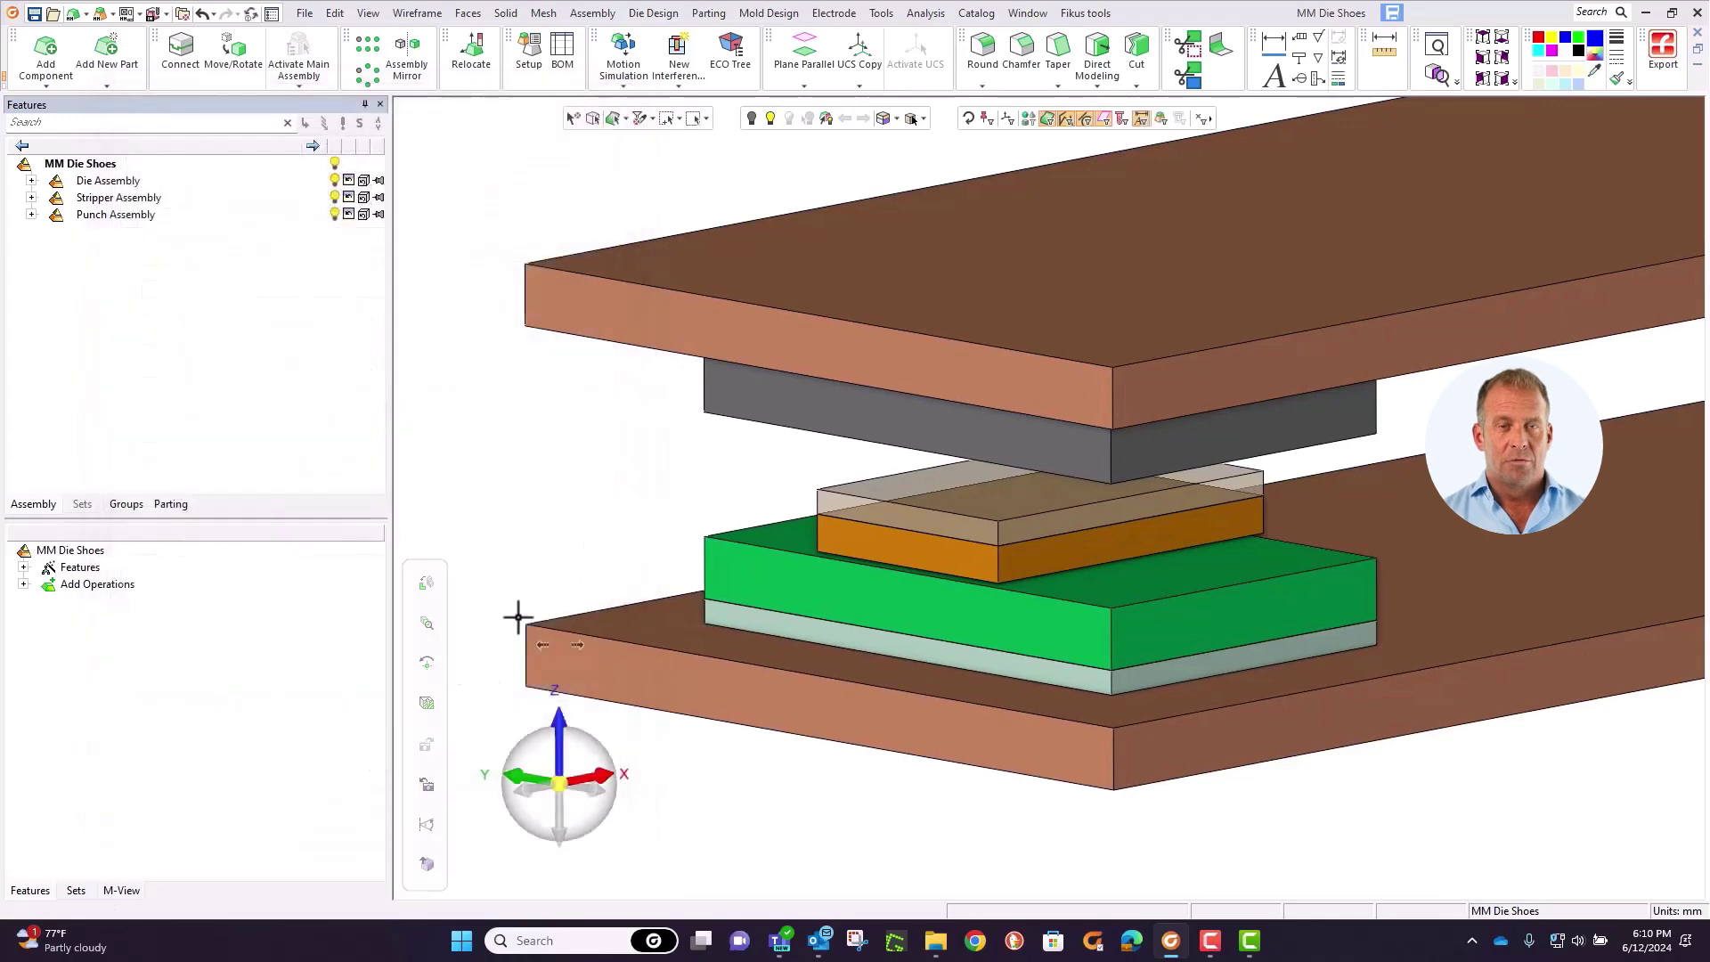
Step: Link the upper punch shoe's extrusion height dimension to the Punch shoe thickness parameter
{"action": "double_click", "coordinate": [623, 326]}
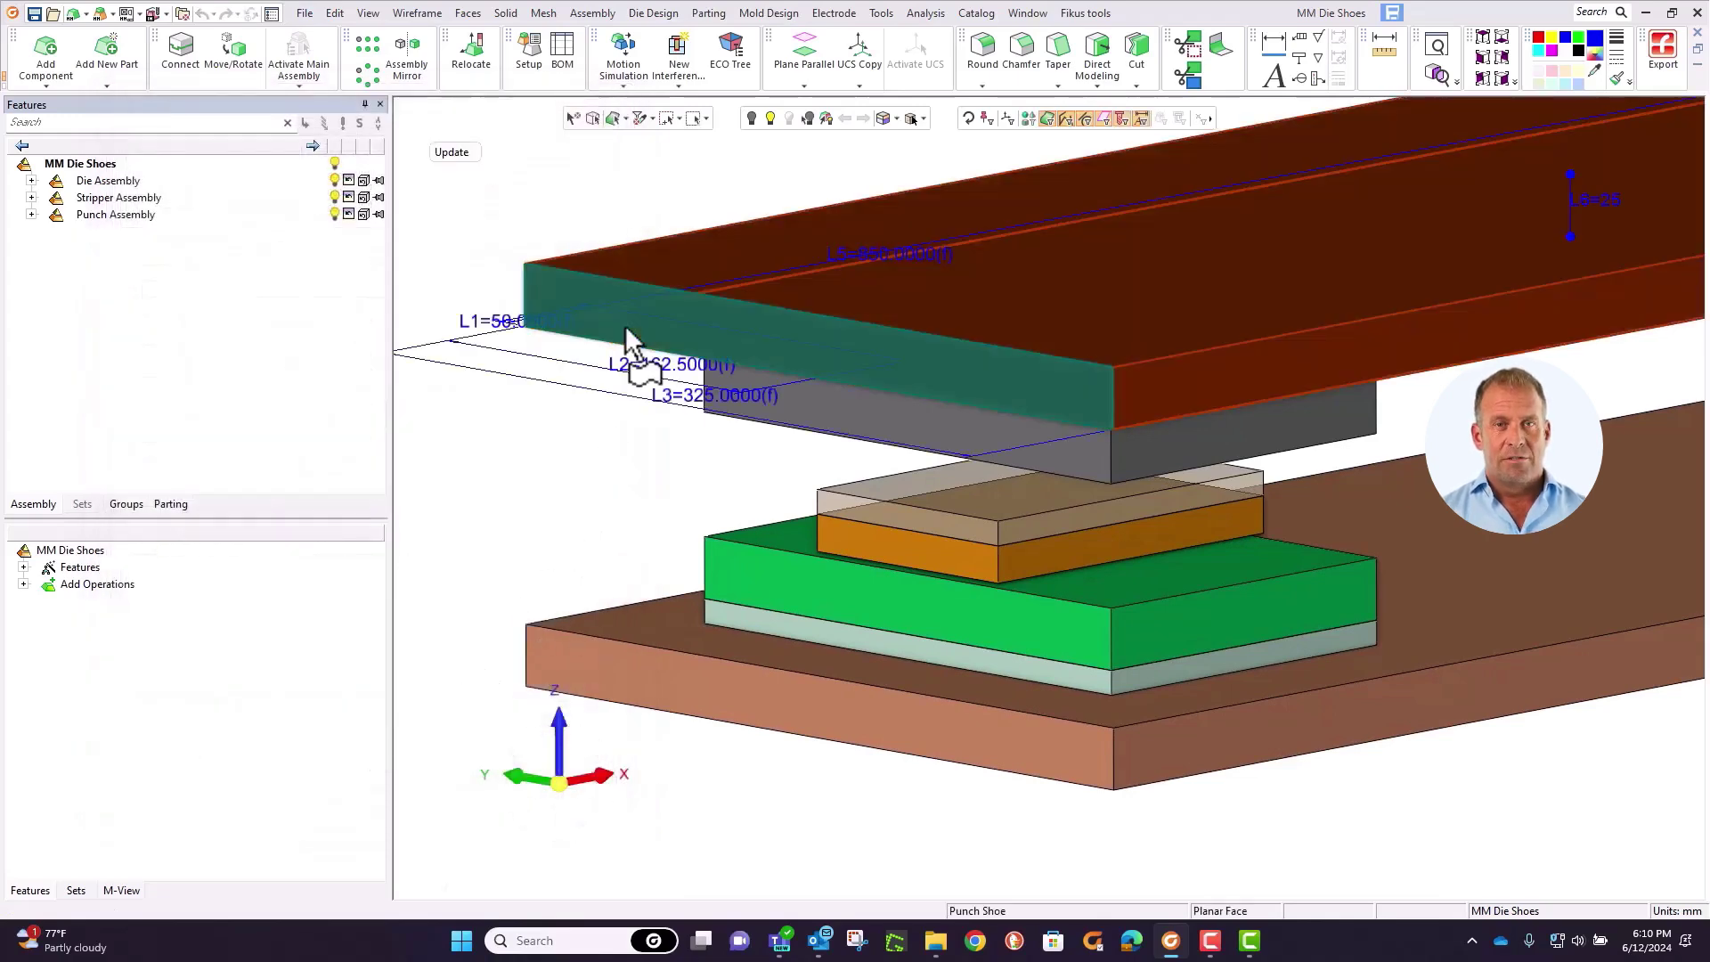
{"action": "left_click", "coordinate": [1568, 195]}
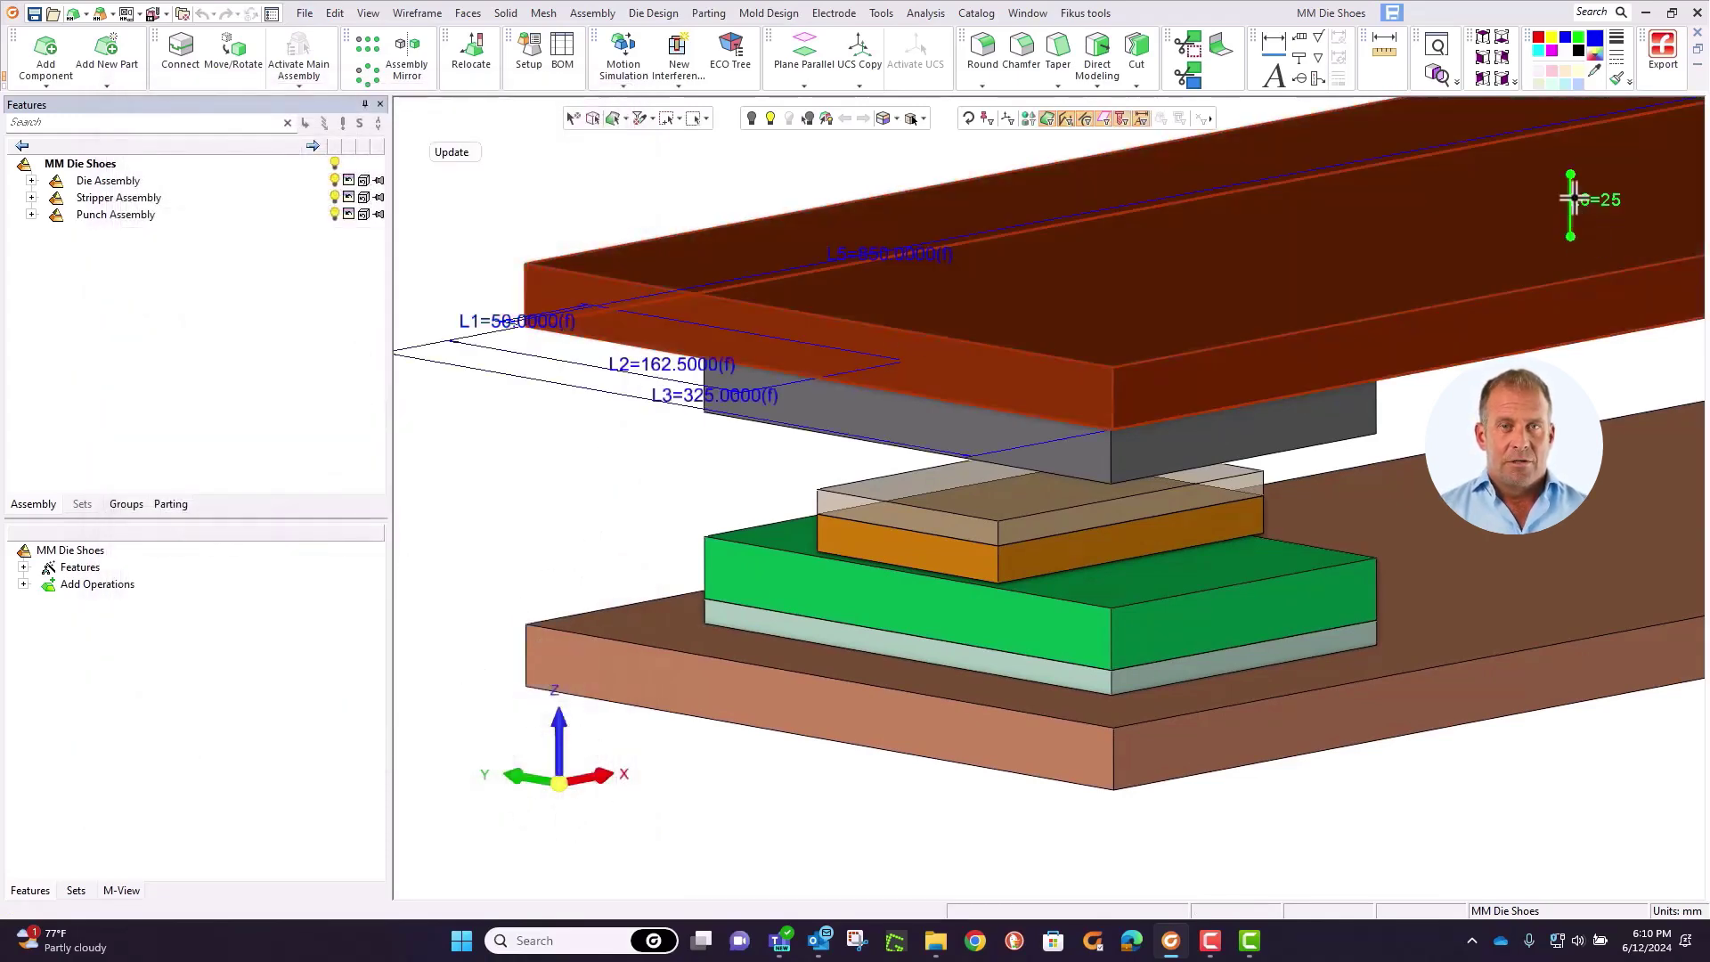
{"action": "left_click", "coordinate": [1625, 236]}
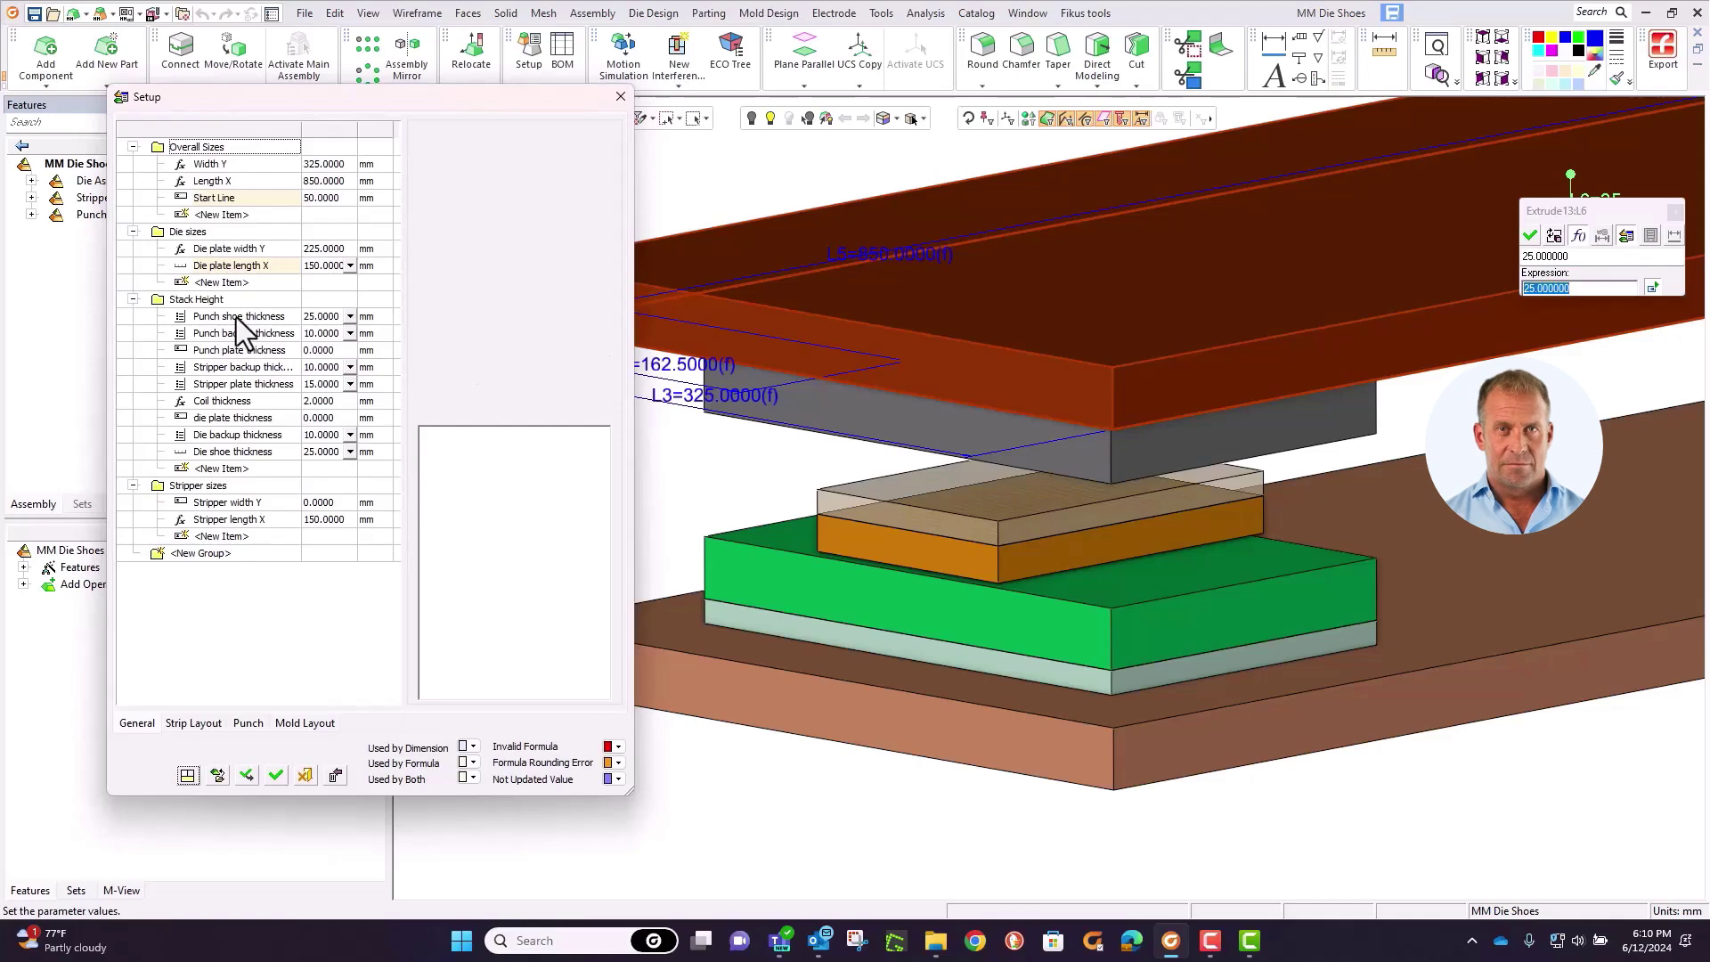
{"action": "double_click", "coordinate": [237, 317]}
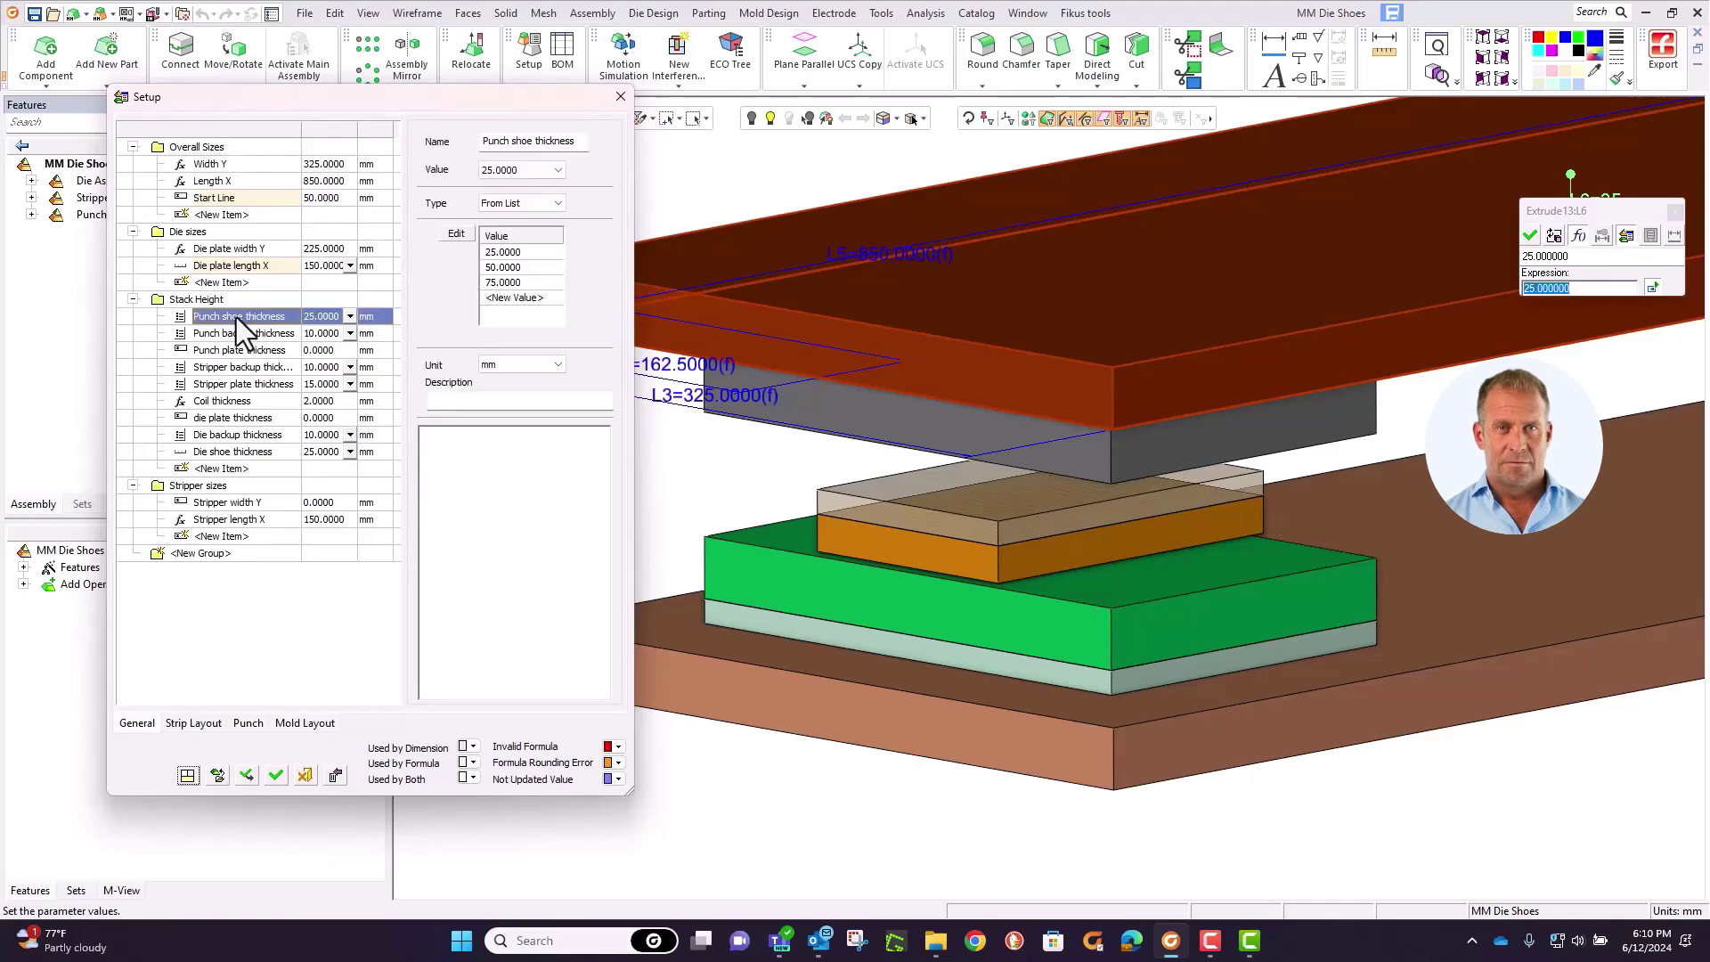
{"action": "left_click", "coordinate": [1528, 235]}
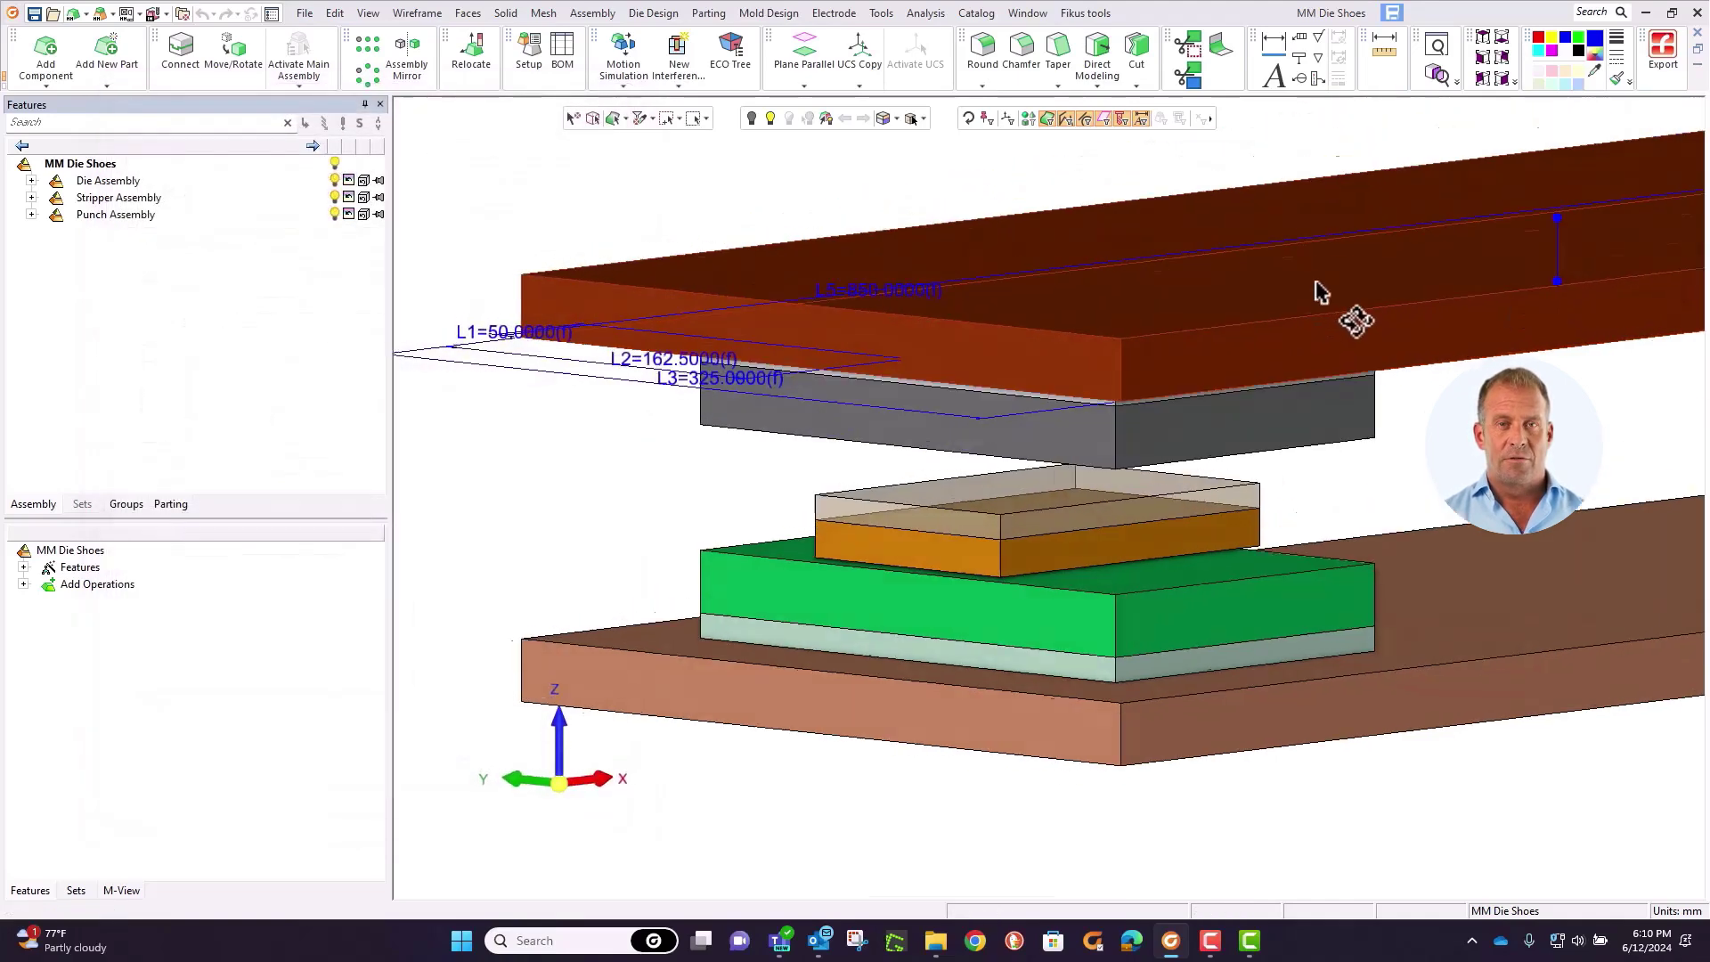
Step: Link the extrusion height of the punch backup plate below the punch shoe to the Punch backup thickness parameter
{"action": "middle_click", "coordinate": [920, 489]}
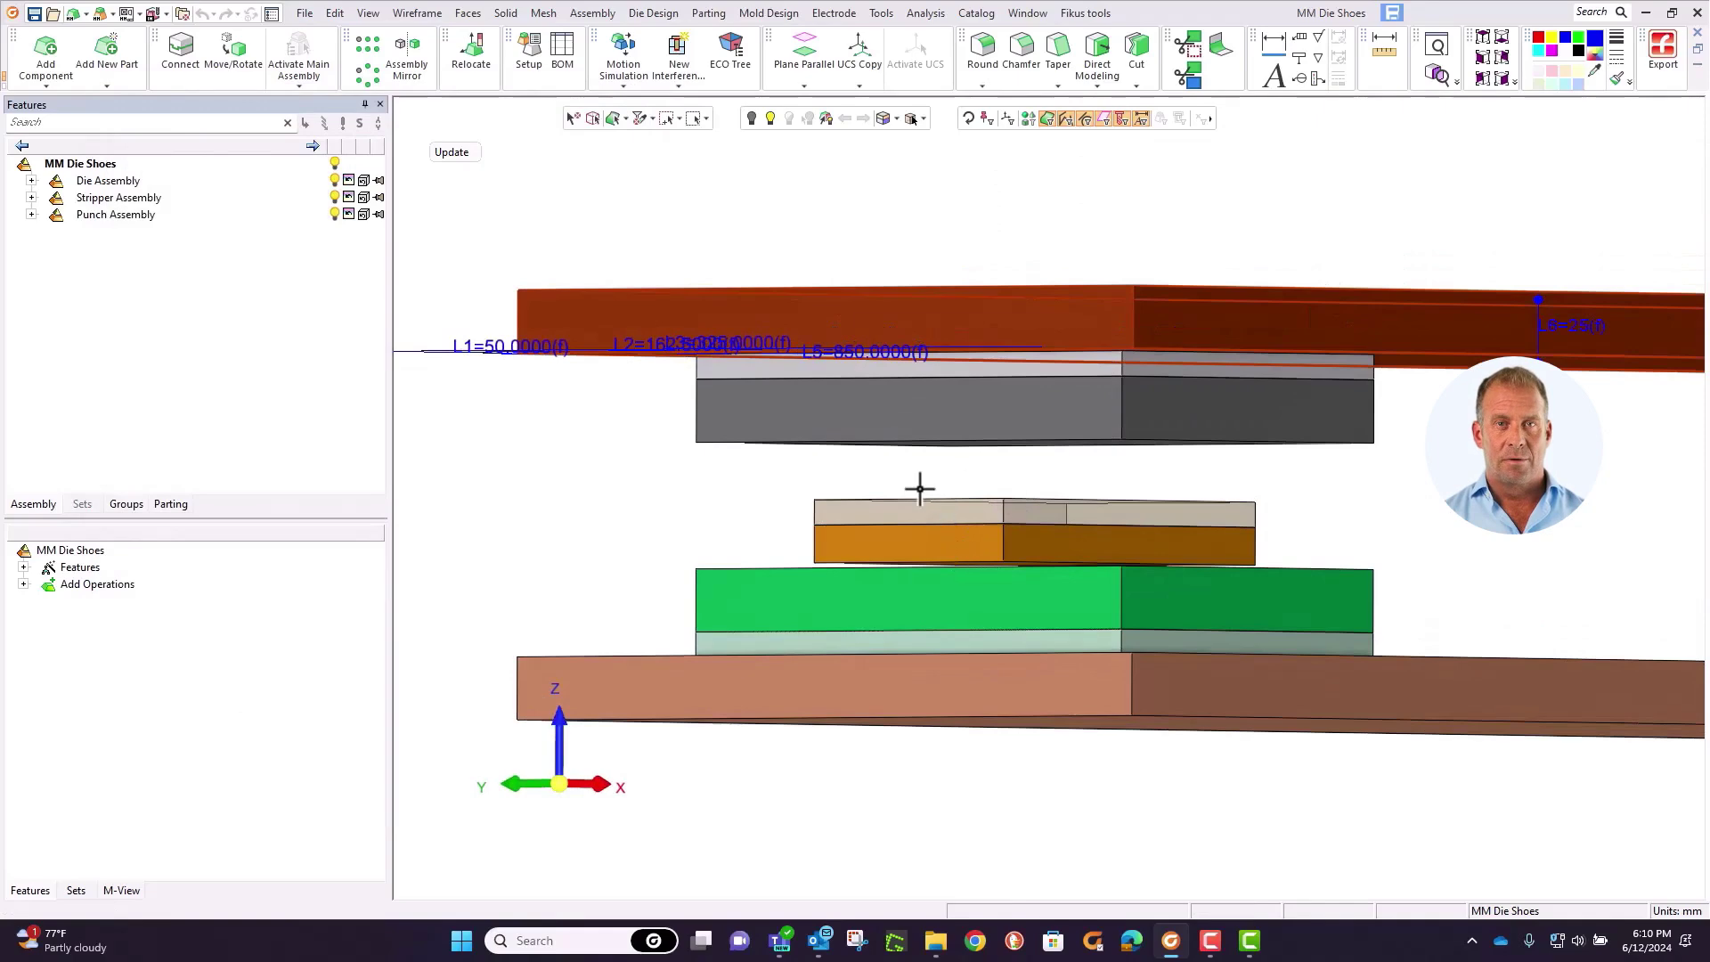
{"action": "double_click", "coordinate": [752, 365]}
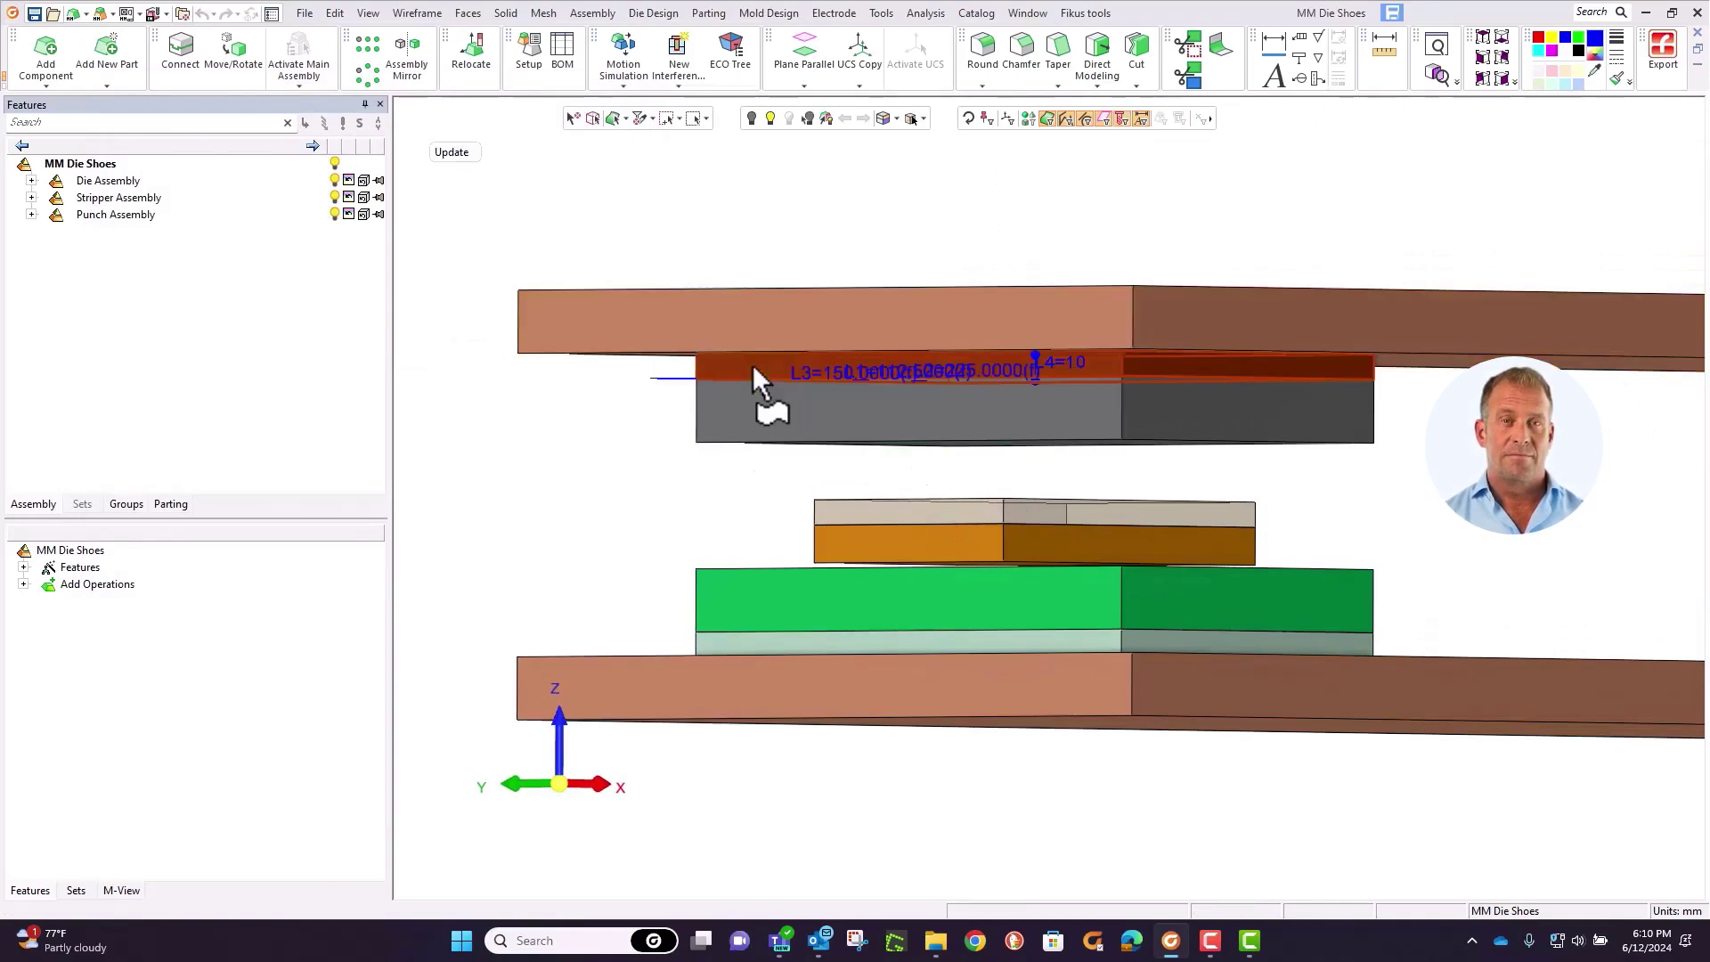
{"action": "left_click", "coordinate": [1073, 364]}
{"action": "left_click", "coordinate": [1205, 399]}
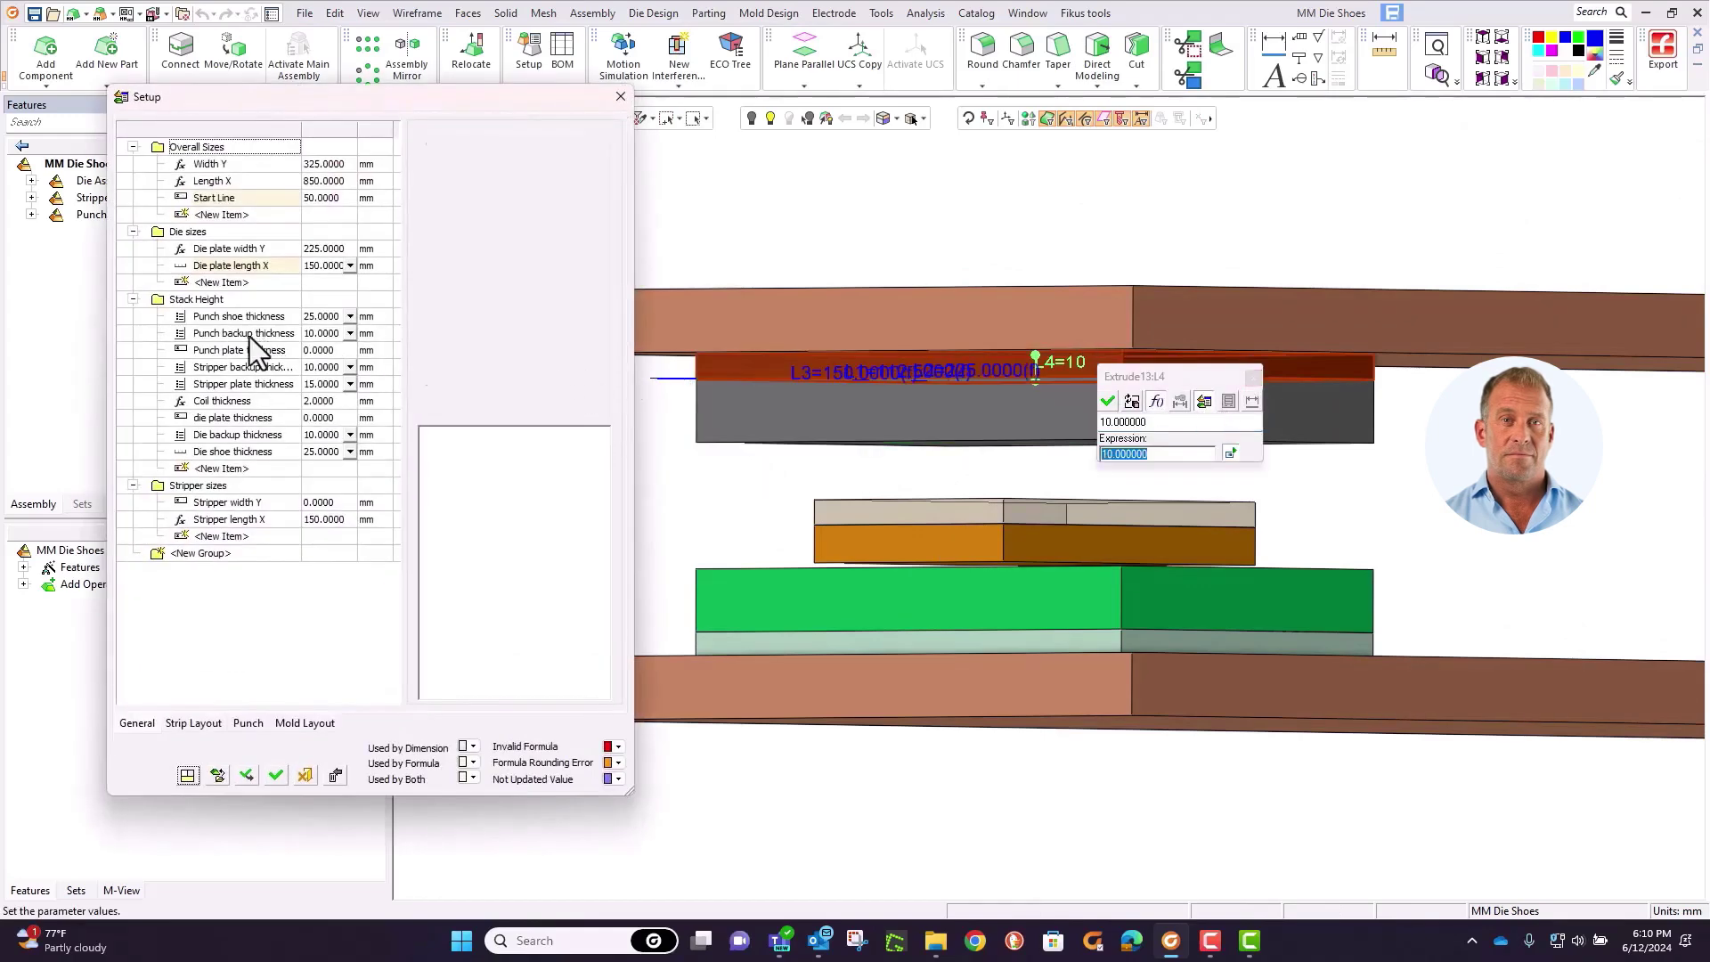
{"action": "double_click", "coordinate": [249, 335]}
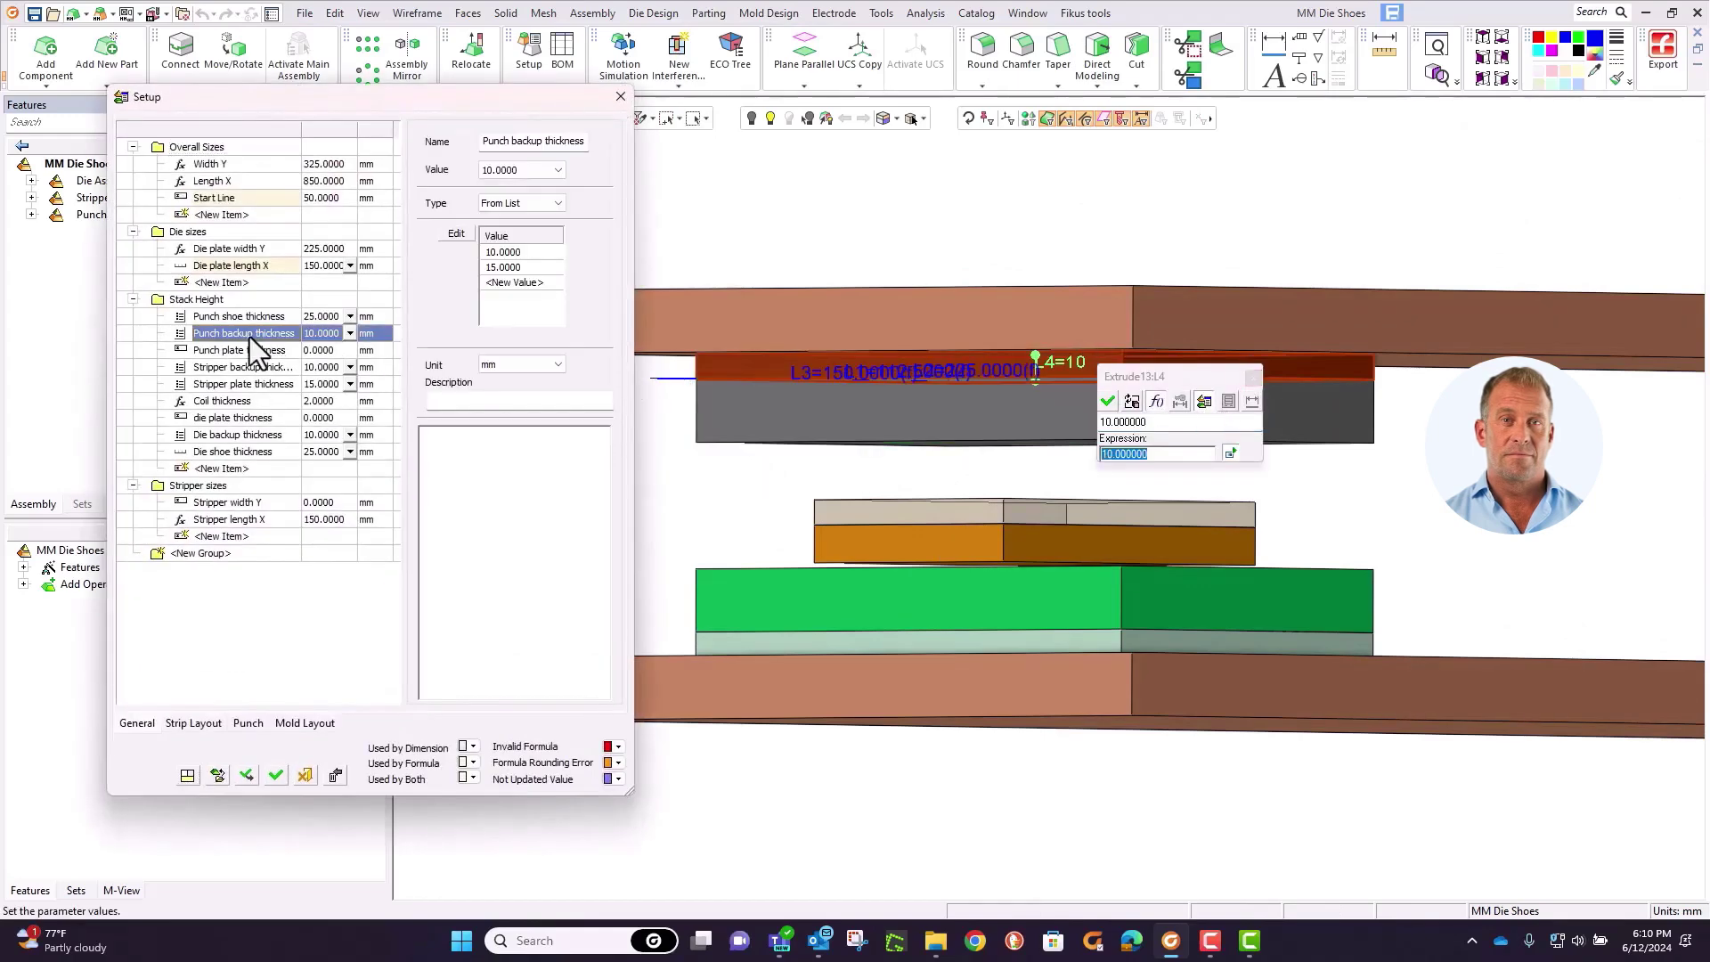
{"action": "left_click", "coordinate": [1108, 401]}
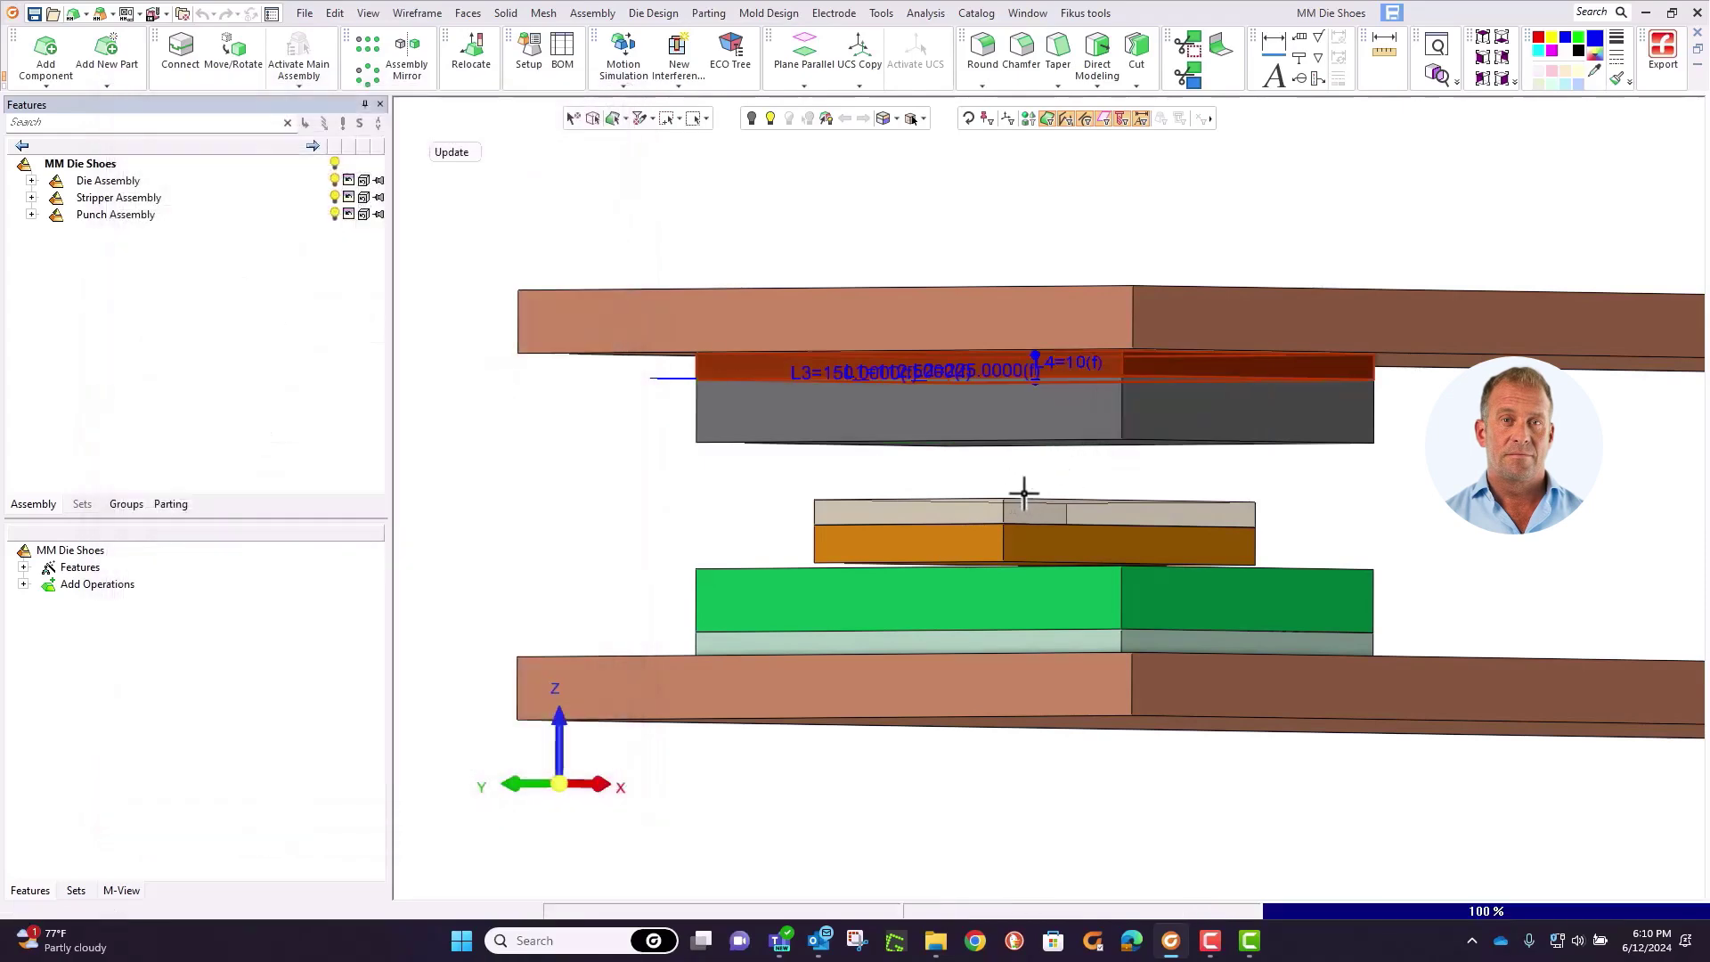
Step: Link the stripper backup plate's extrusion height dimension to the Stripper backup thickness parameter
{"action": "left_click", "coordinate": [842, 510]}
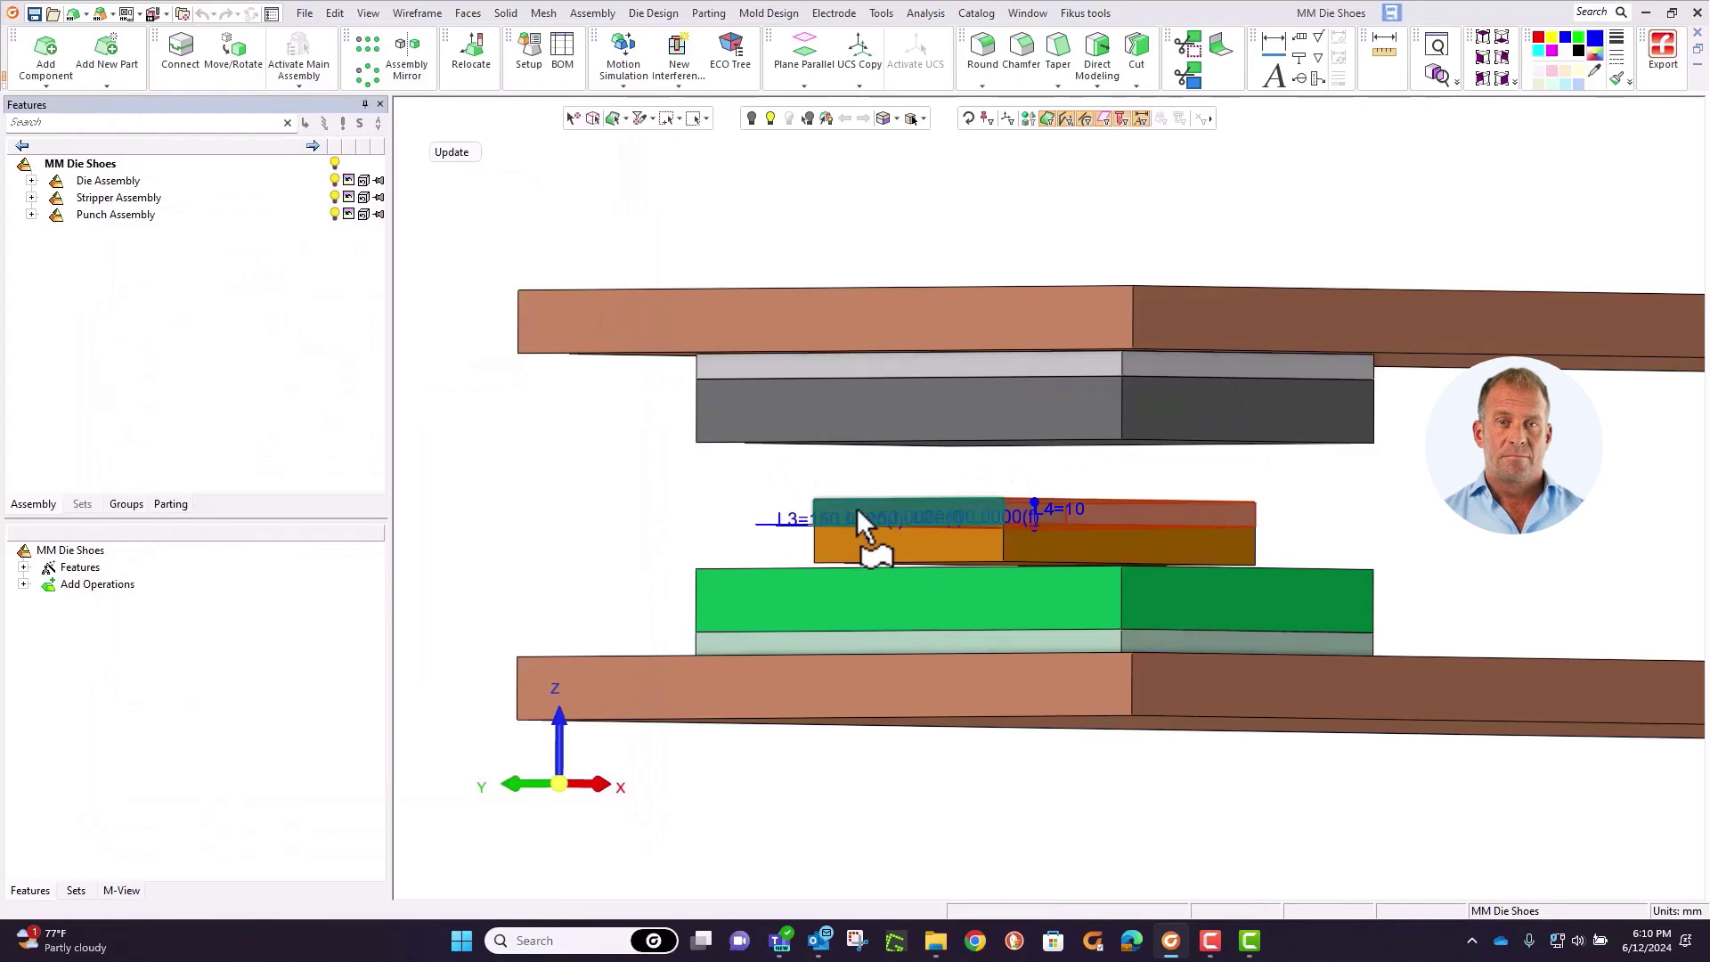
{"action": "double_click", "coordinate": [1068, 508]}
{"action": "left_click", "coordinate": [1208, 547]}
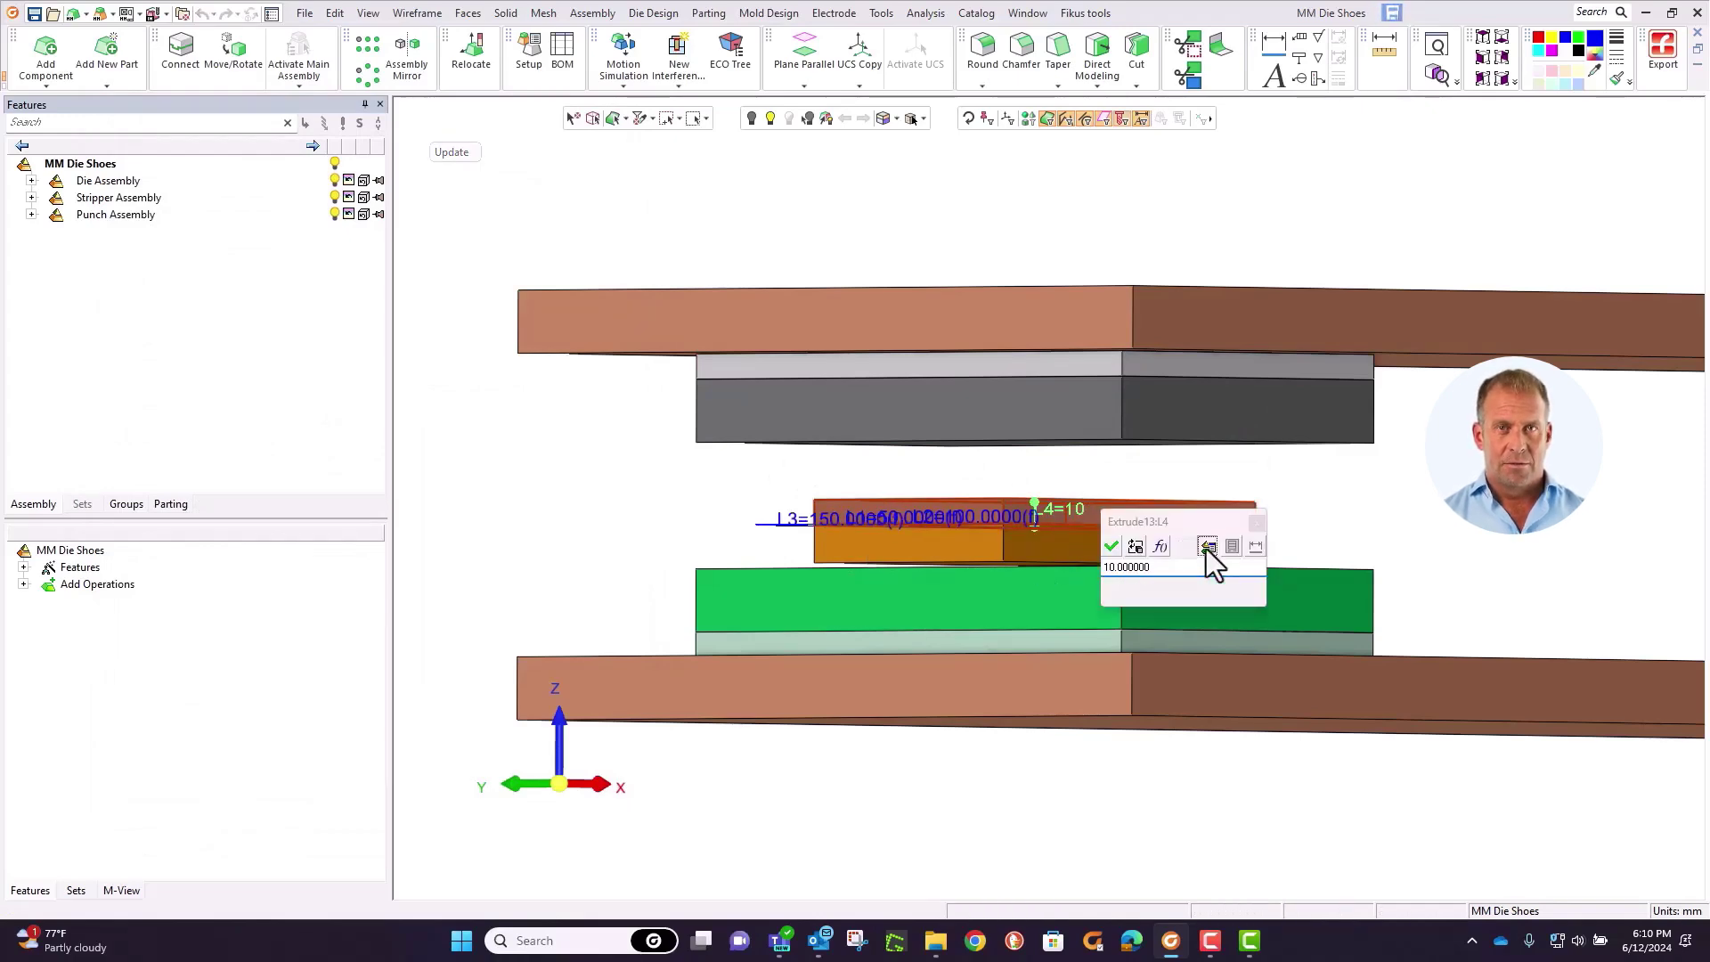
{"action": "left_click", "coordinate": [250, 368]}
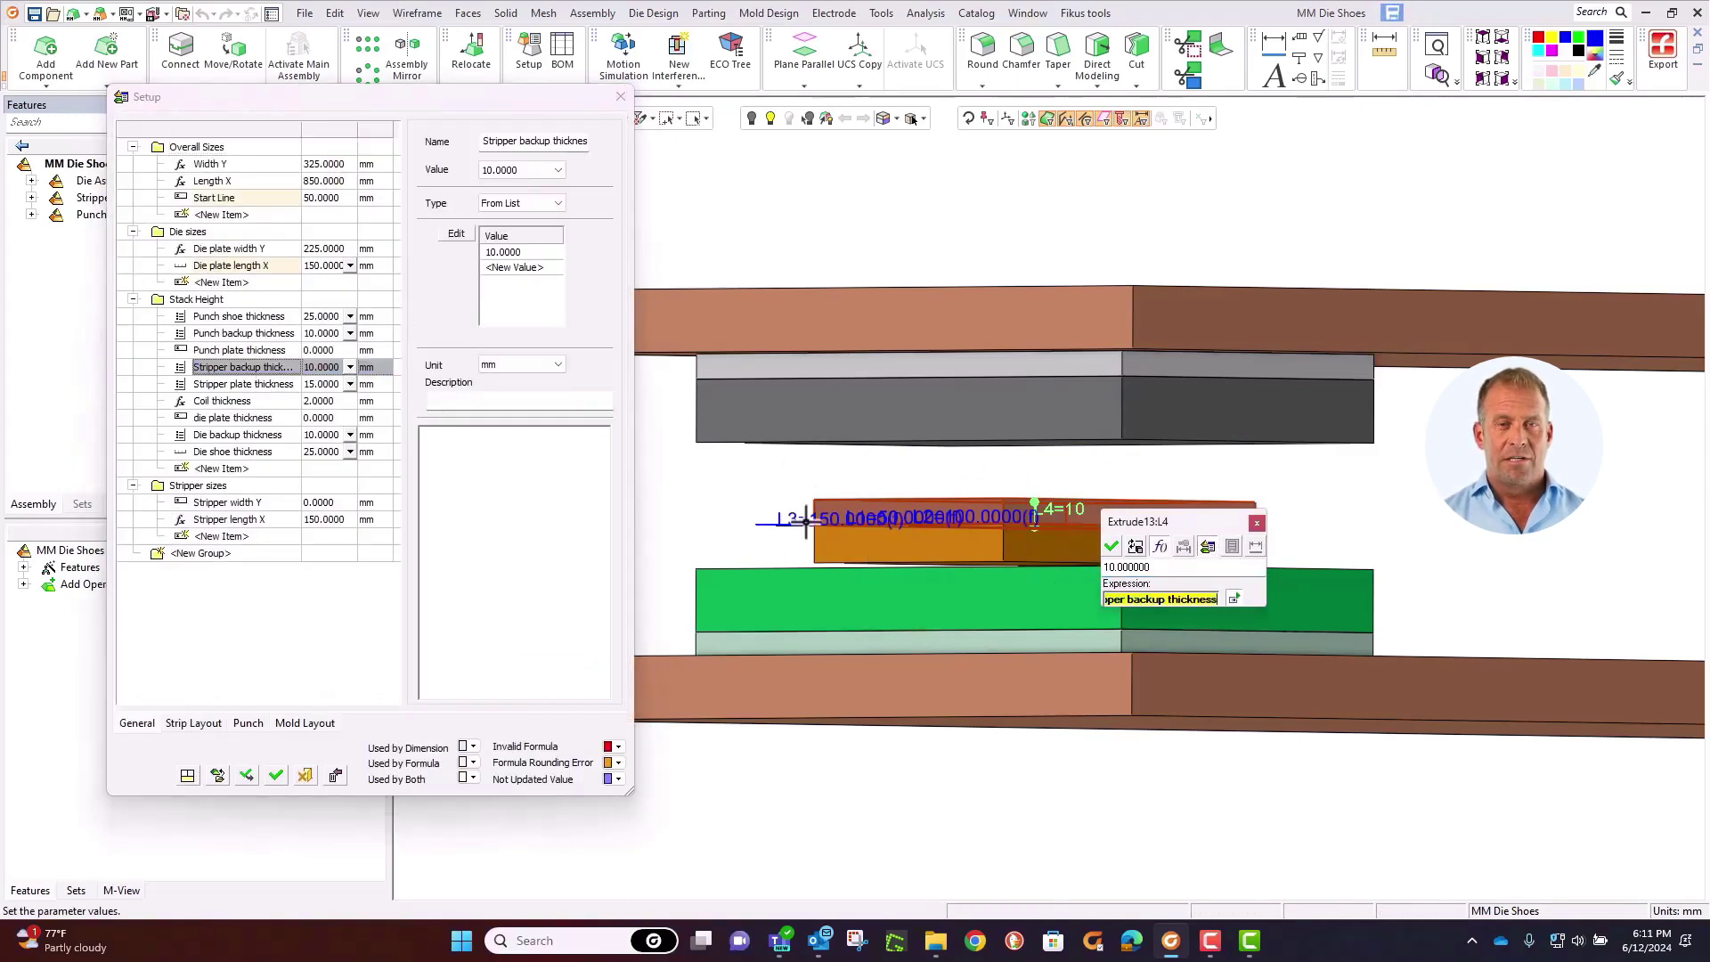
{"action": "left_click", "coordinate": [1111, 546]}
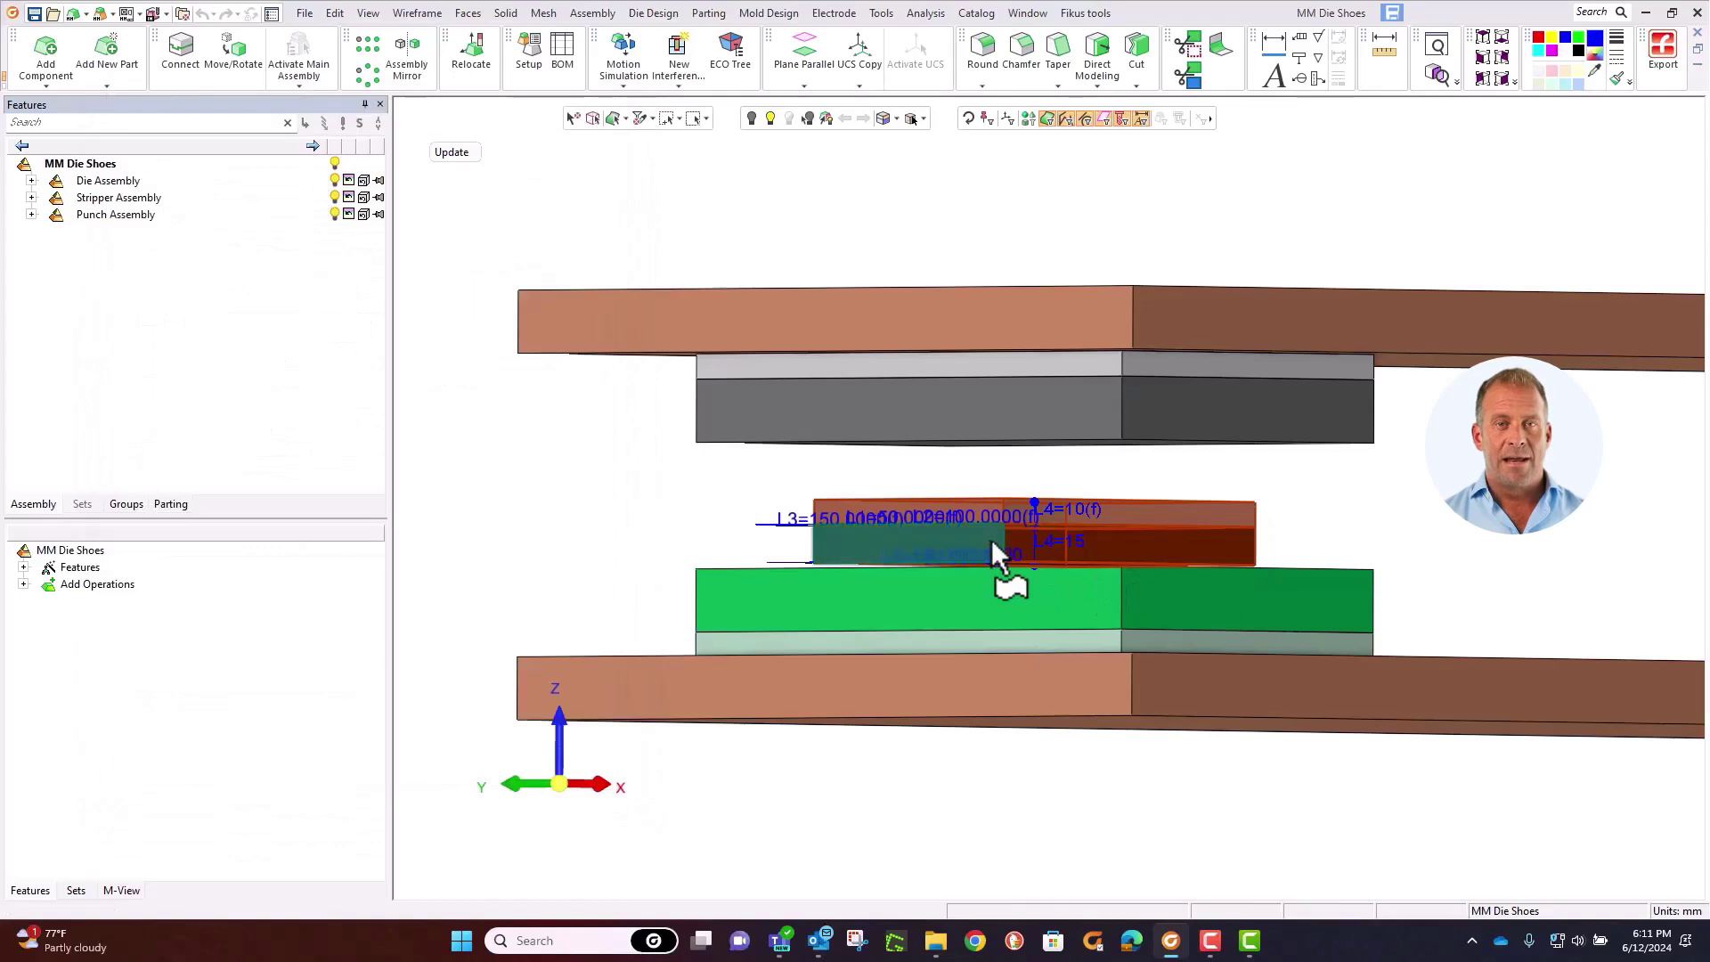
Step: Link the orange stripper plate's extrusion height dimension to the Stripper plate thickness parameter
{"action": "double_click", "coordinate": [1040, 540]}
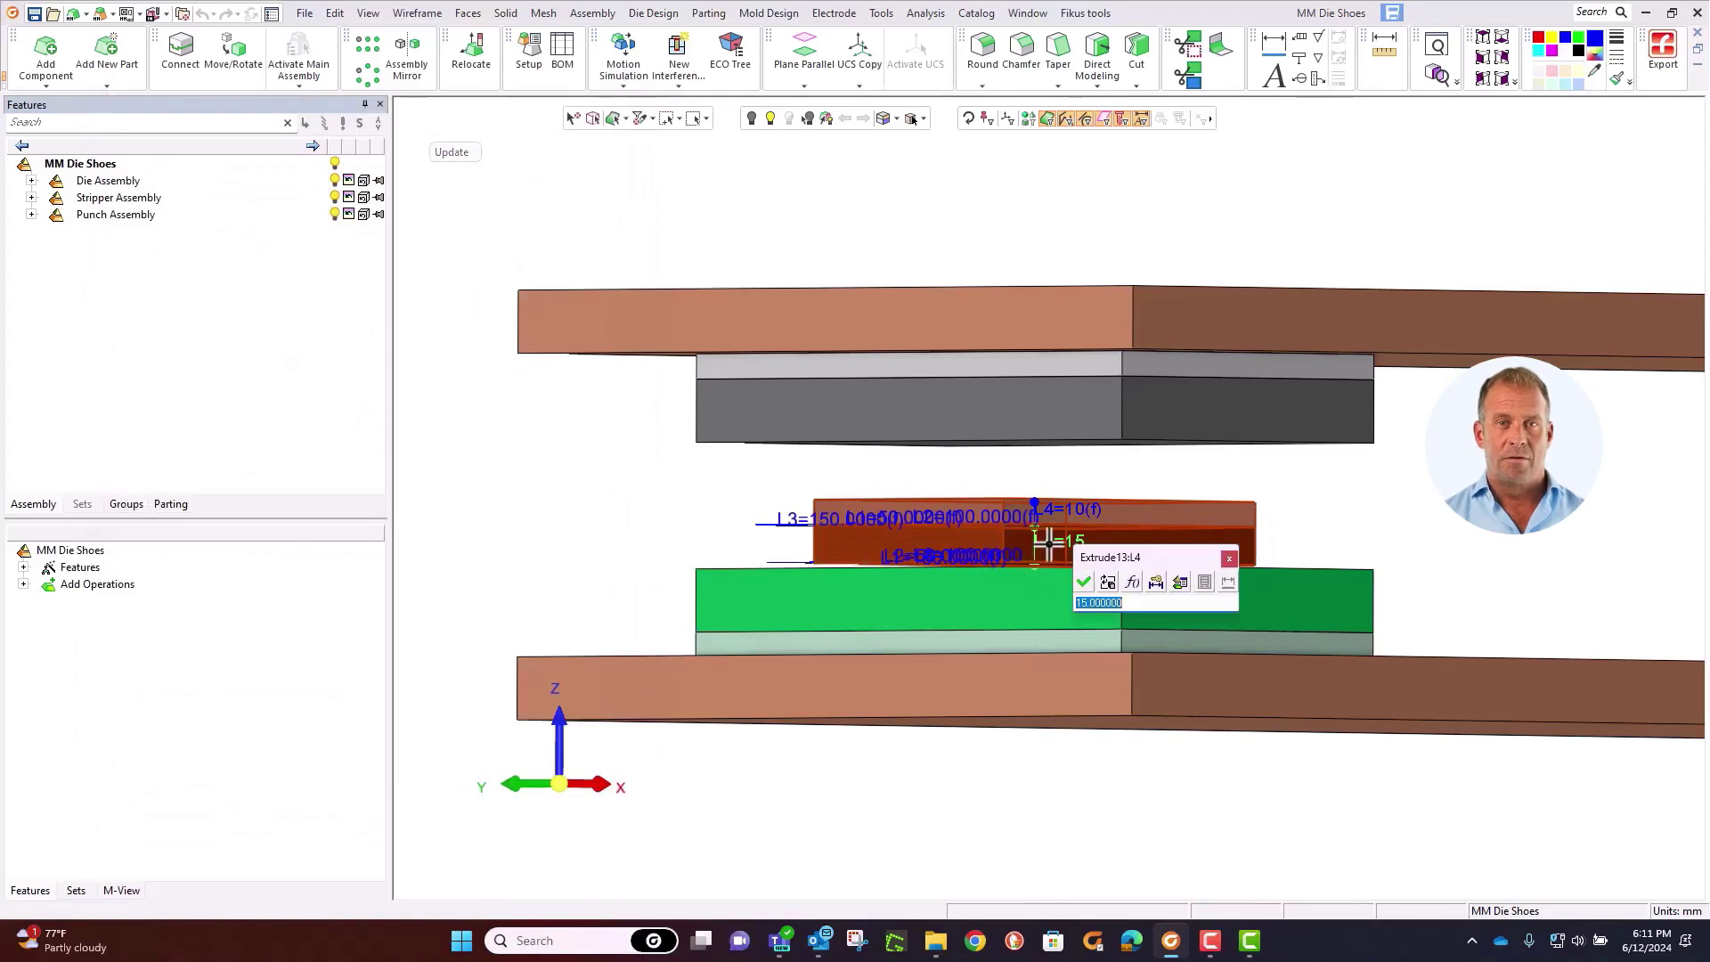
{"action": "left_click", "coordinate": [1180, 582]}
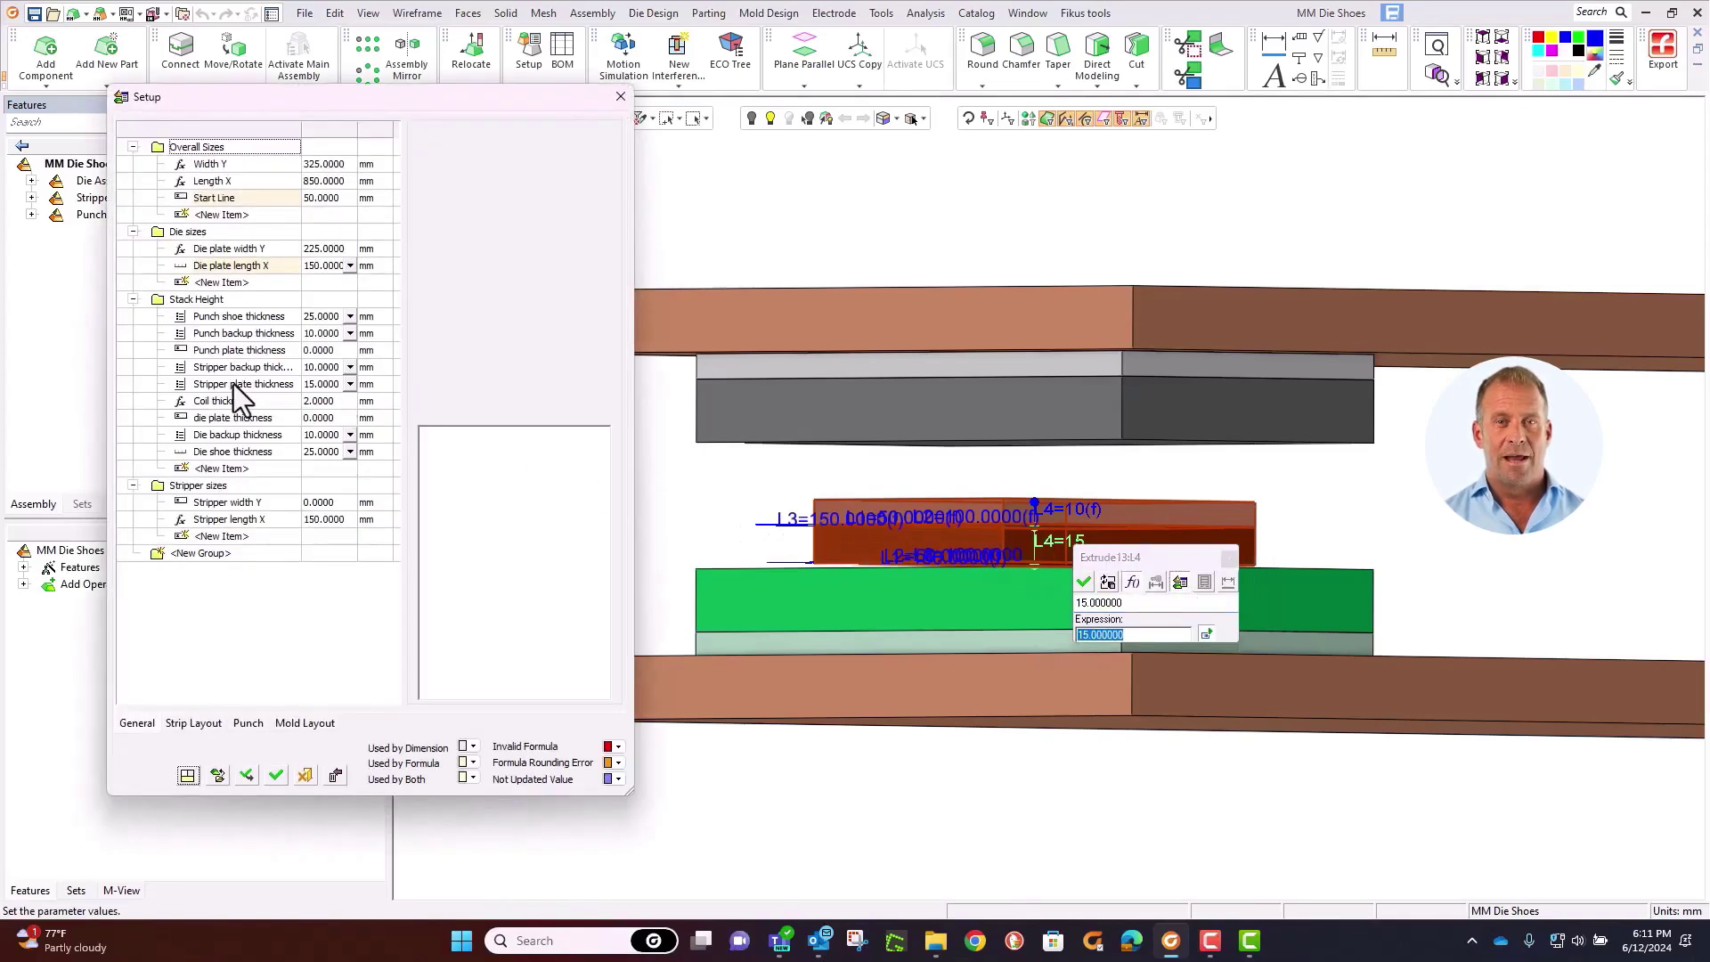
{"action": "left_click", "coordinate": [233, 383]}
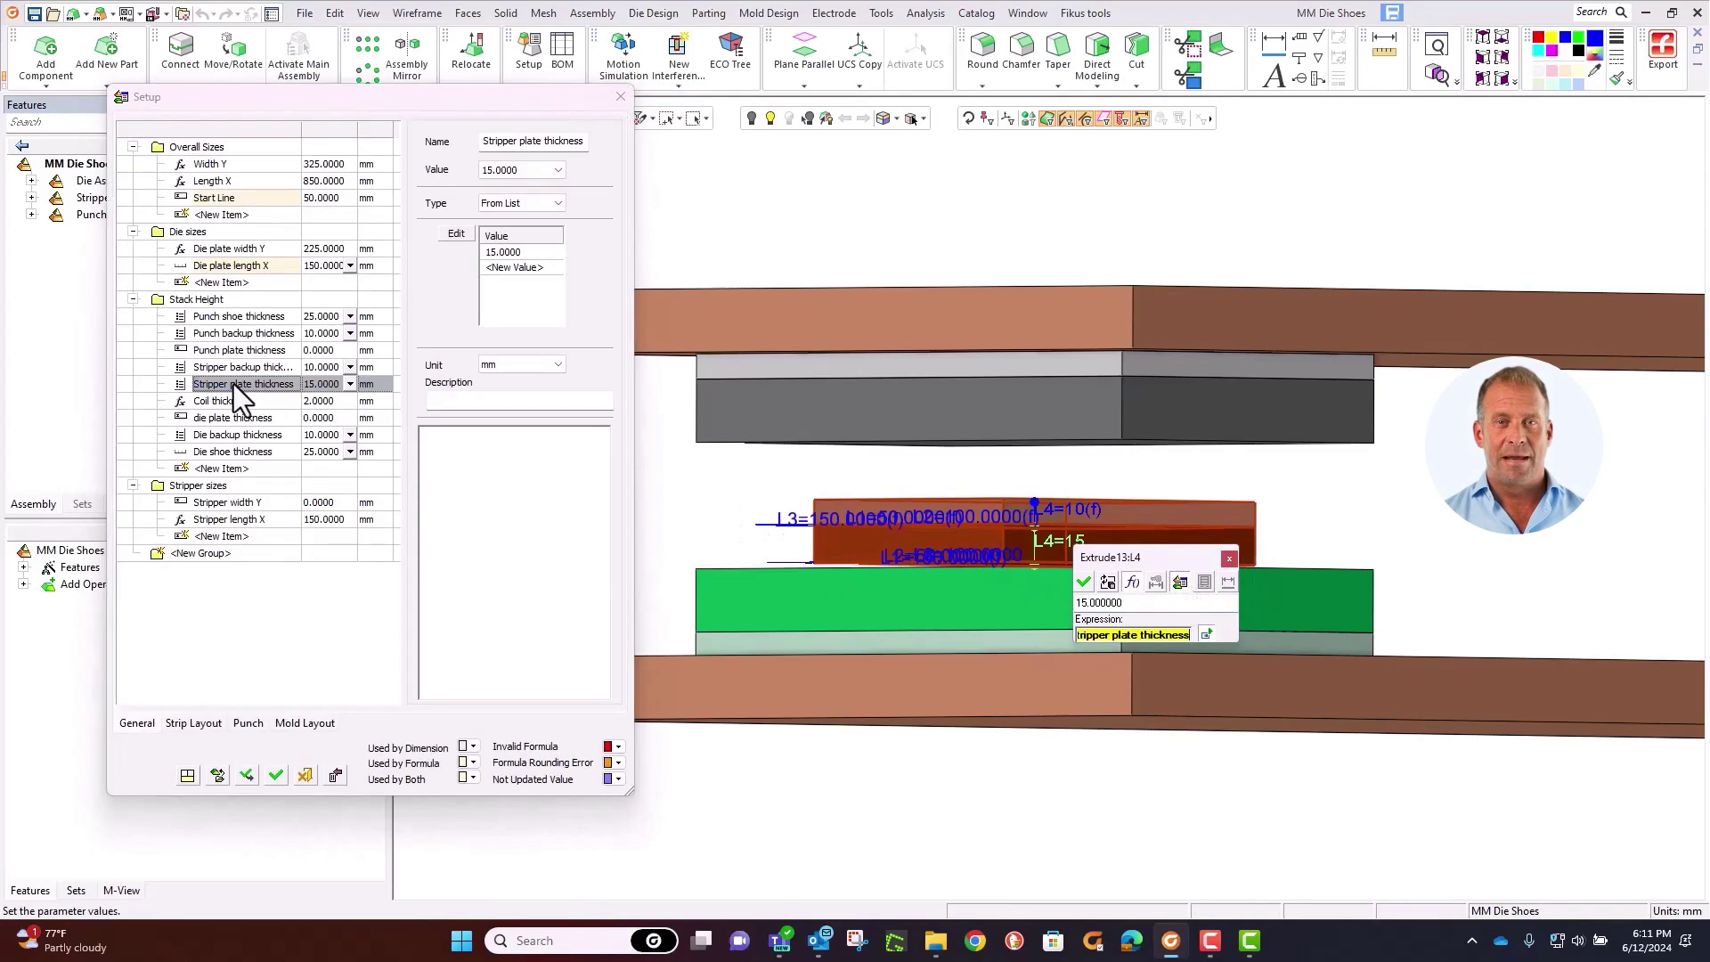
{"action": "left_click", "coordinate": [1083, 581]}
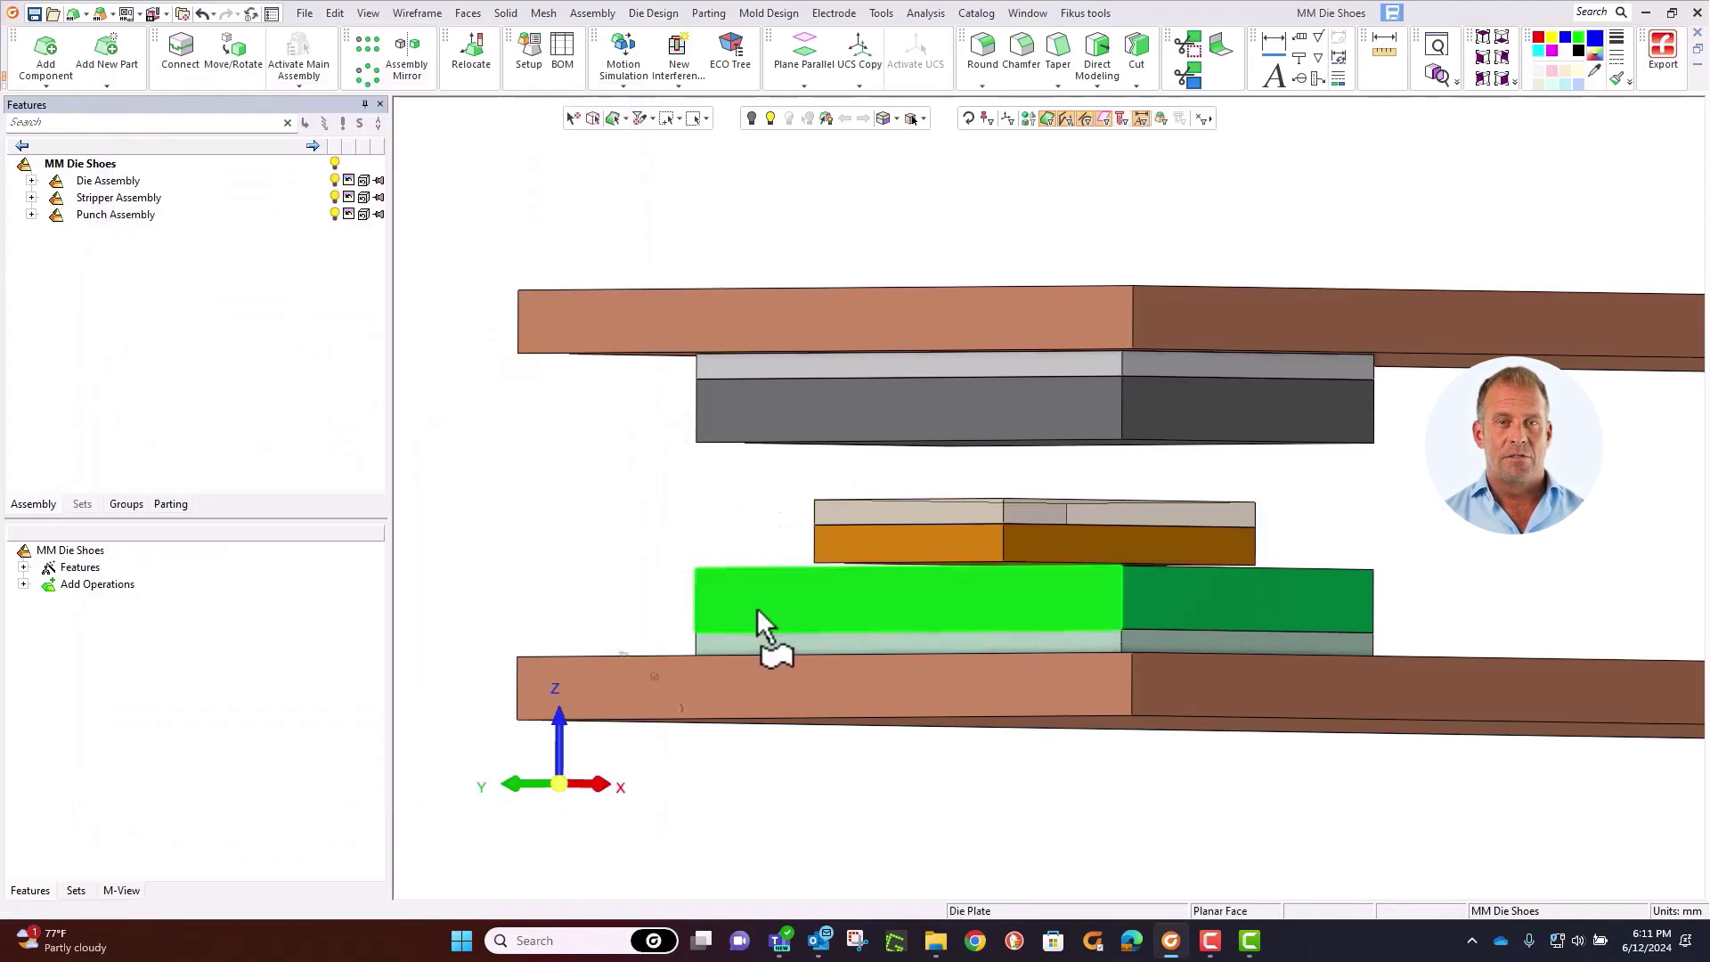
Step: Link the extrusion height of the backup plate beneath the green die plate to the Die backup thickness parameter
{"action": "left_click", "coordinate": [1036, 643]}
{"action": "left_click", "coordinate": [1177, 678]}
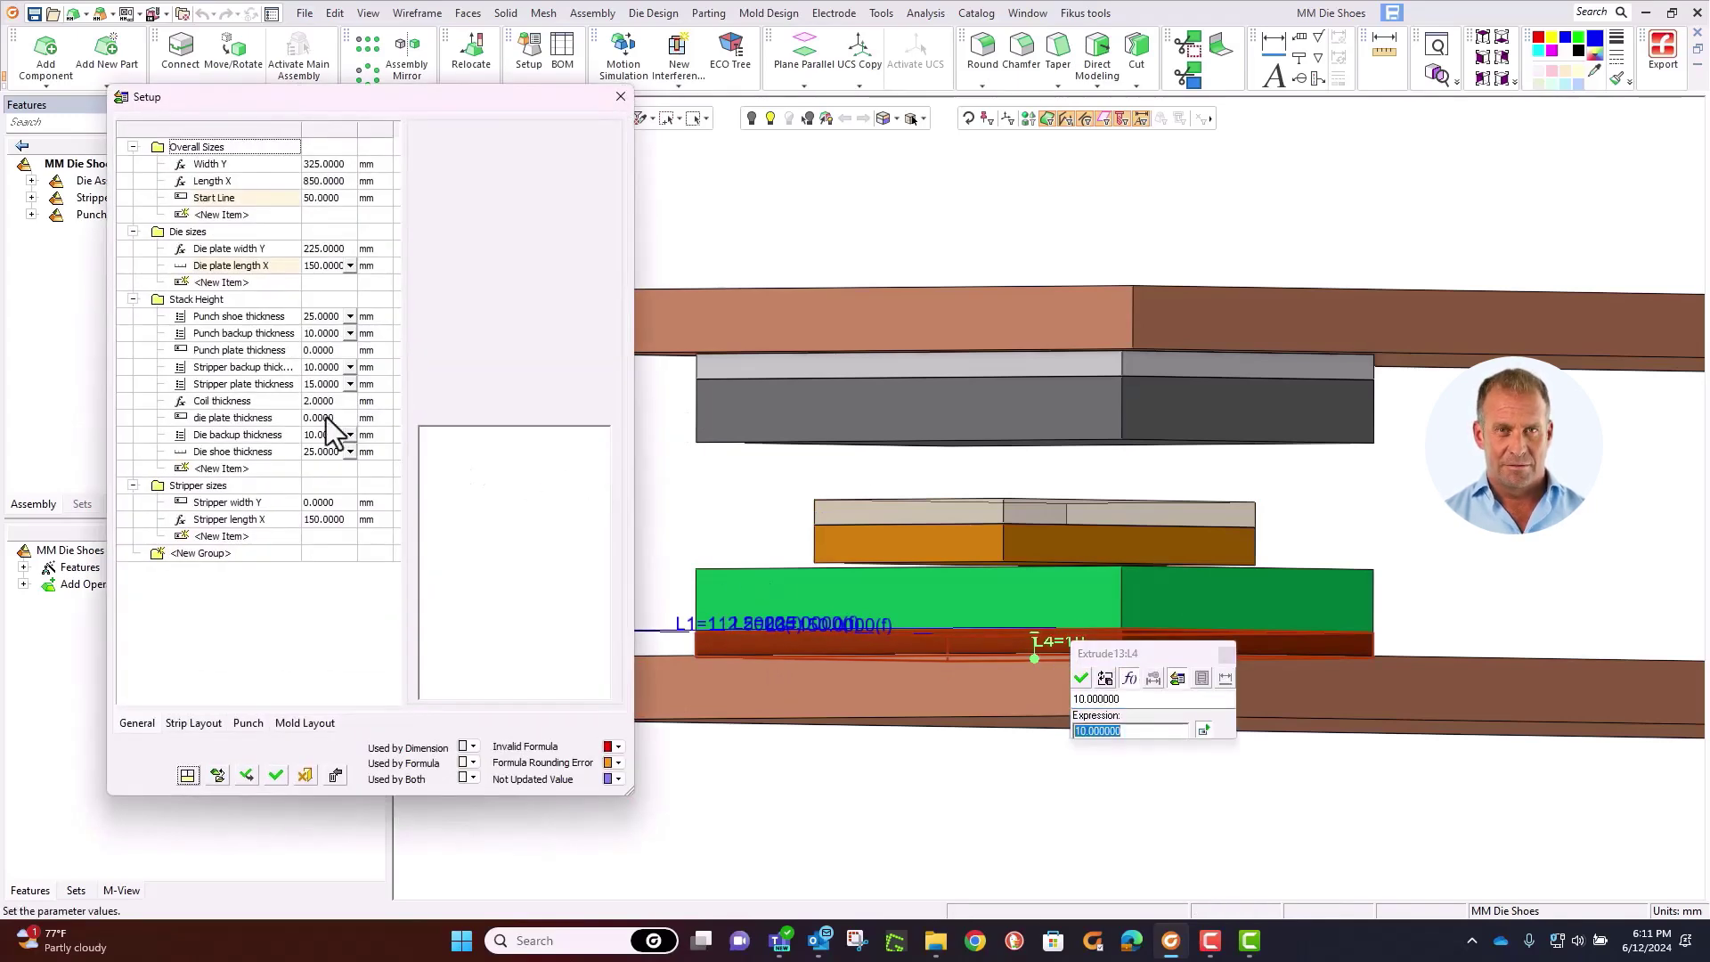
{"action": "double_click", "coordinate": [256, 440]}
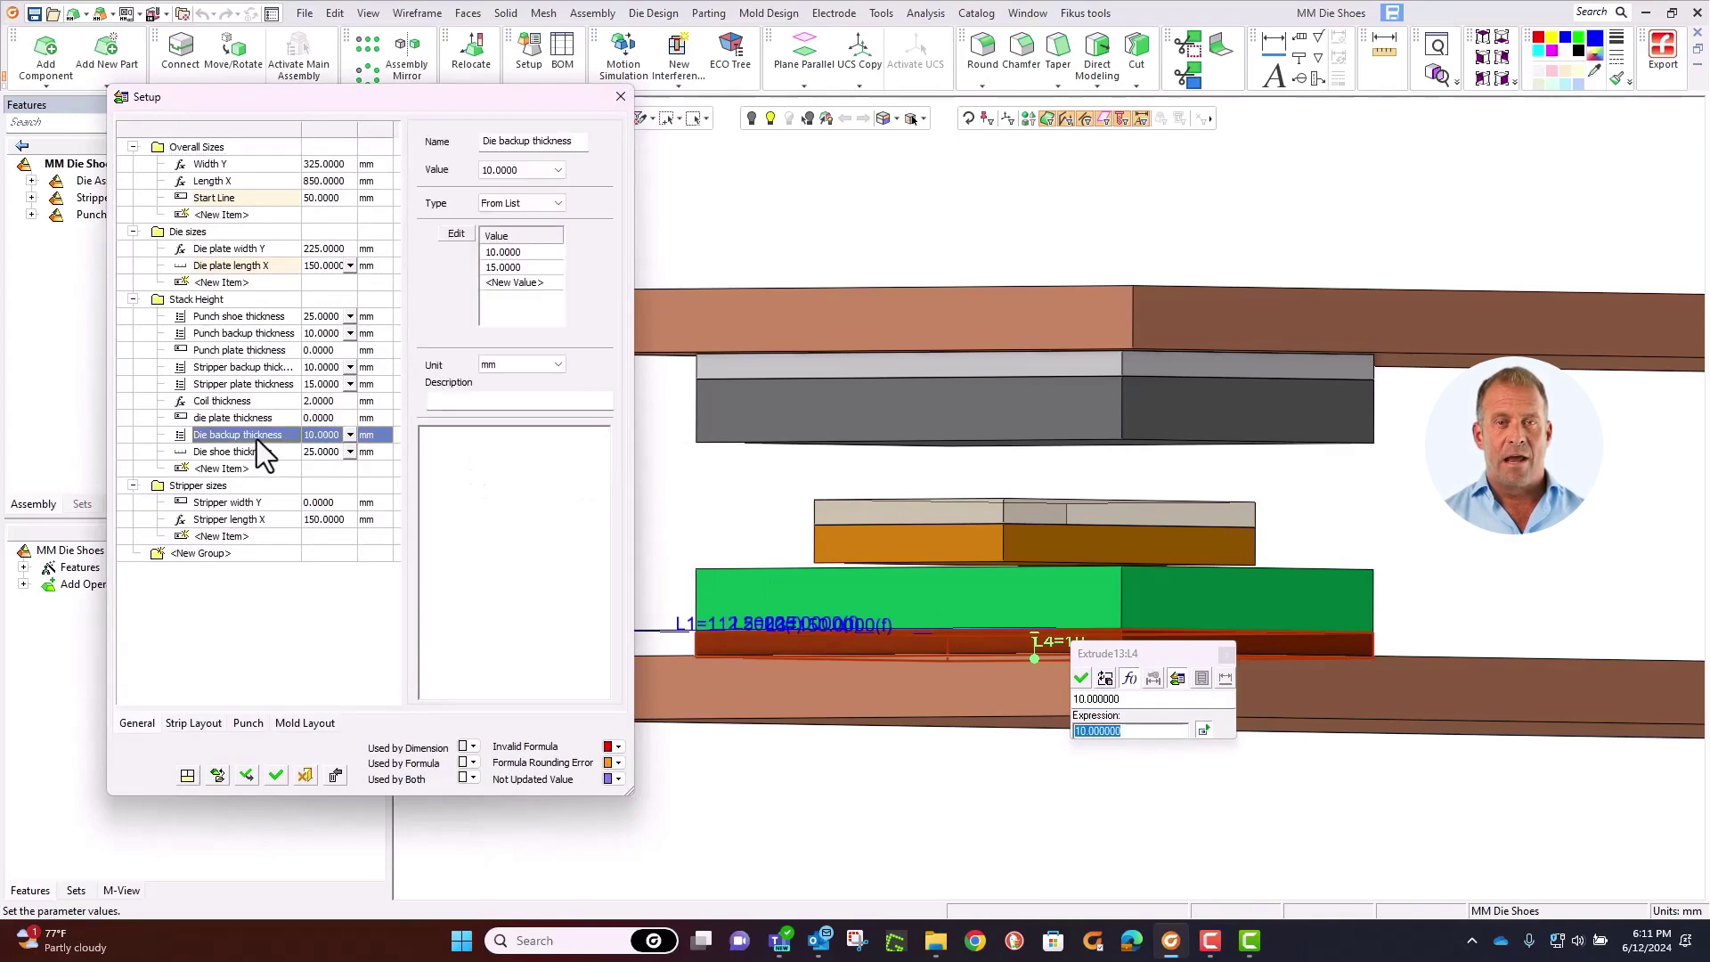
{"action": "left_click", "coordinate": [1081, 679]}
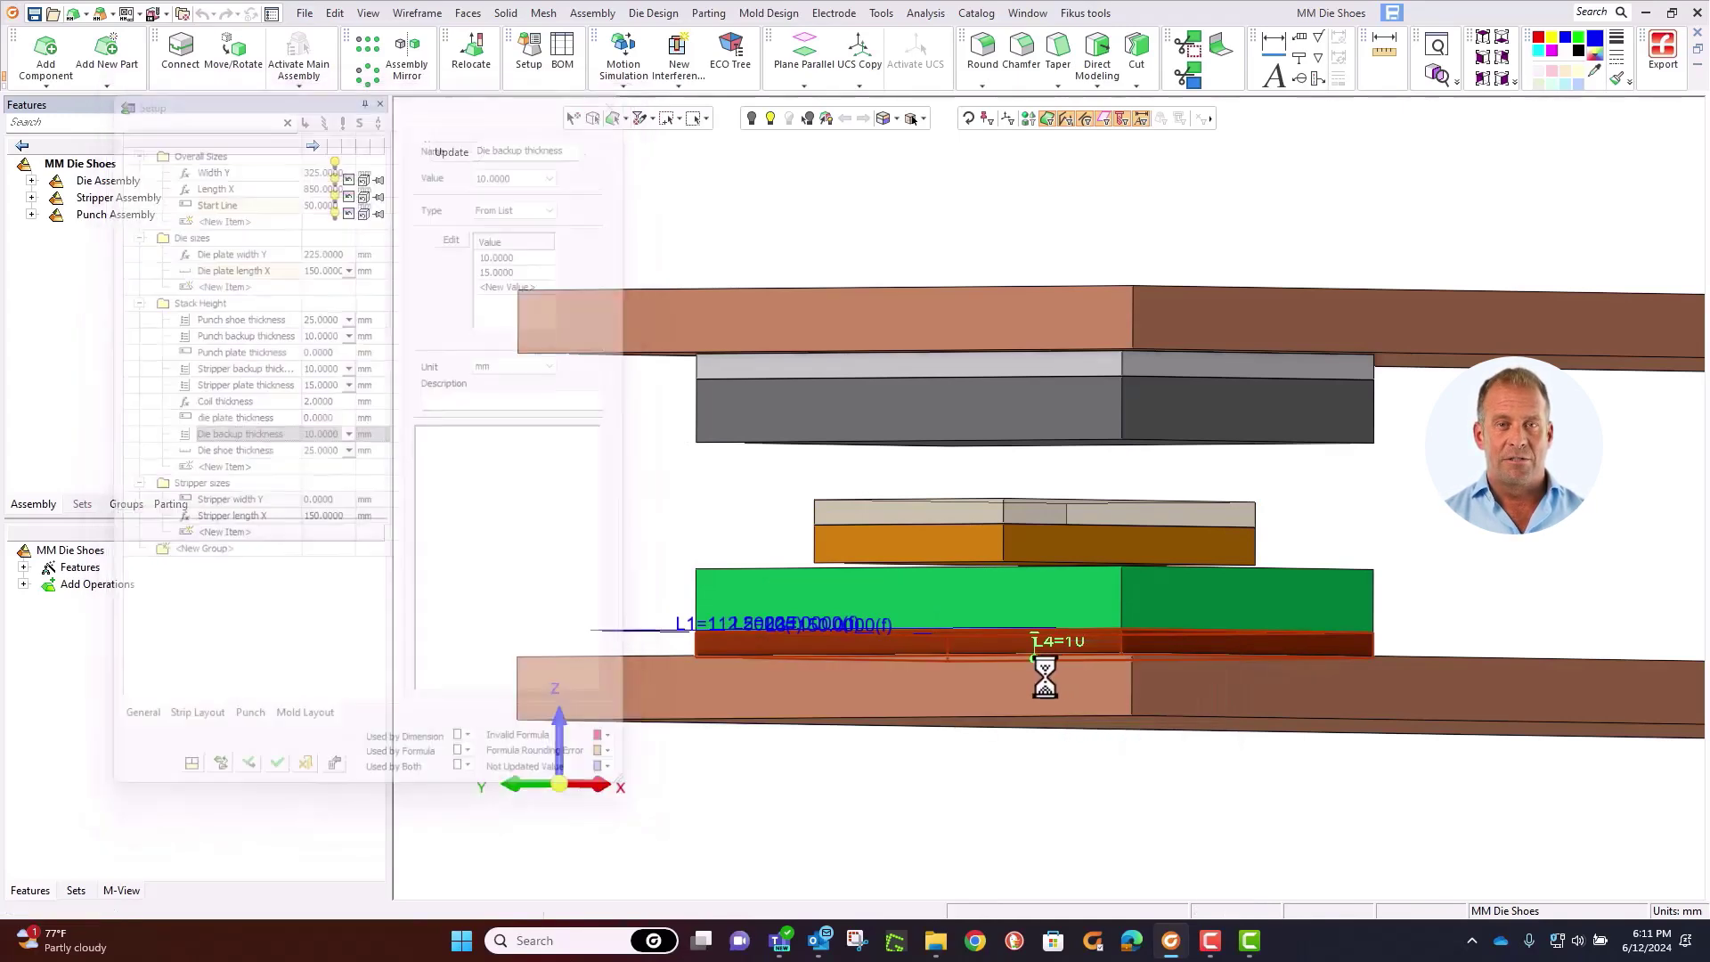
Step: Link the lower die shoe's extrusion height dimension to the Die shoe thickness parameter
{"action": "double_click", "coordinate": [1538, 681]}
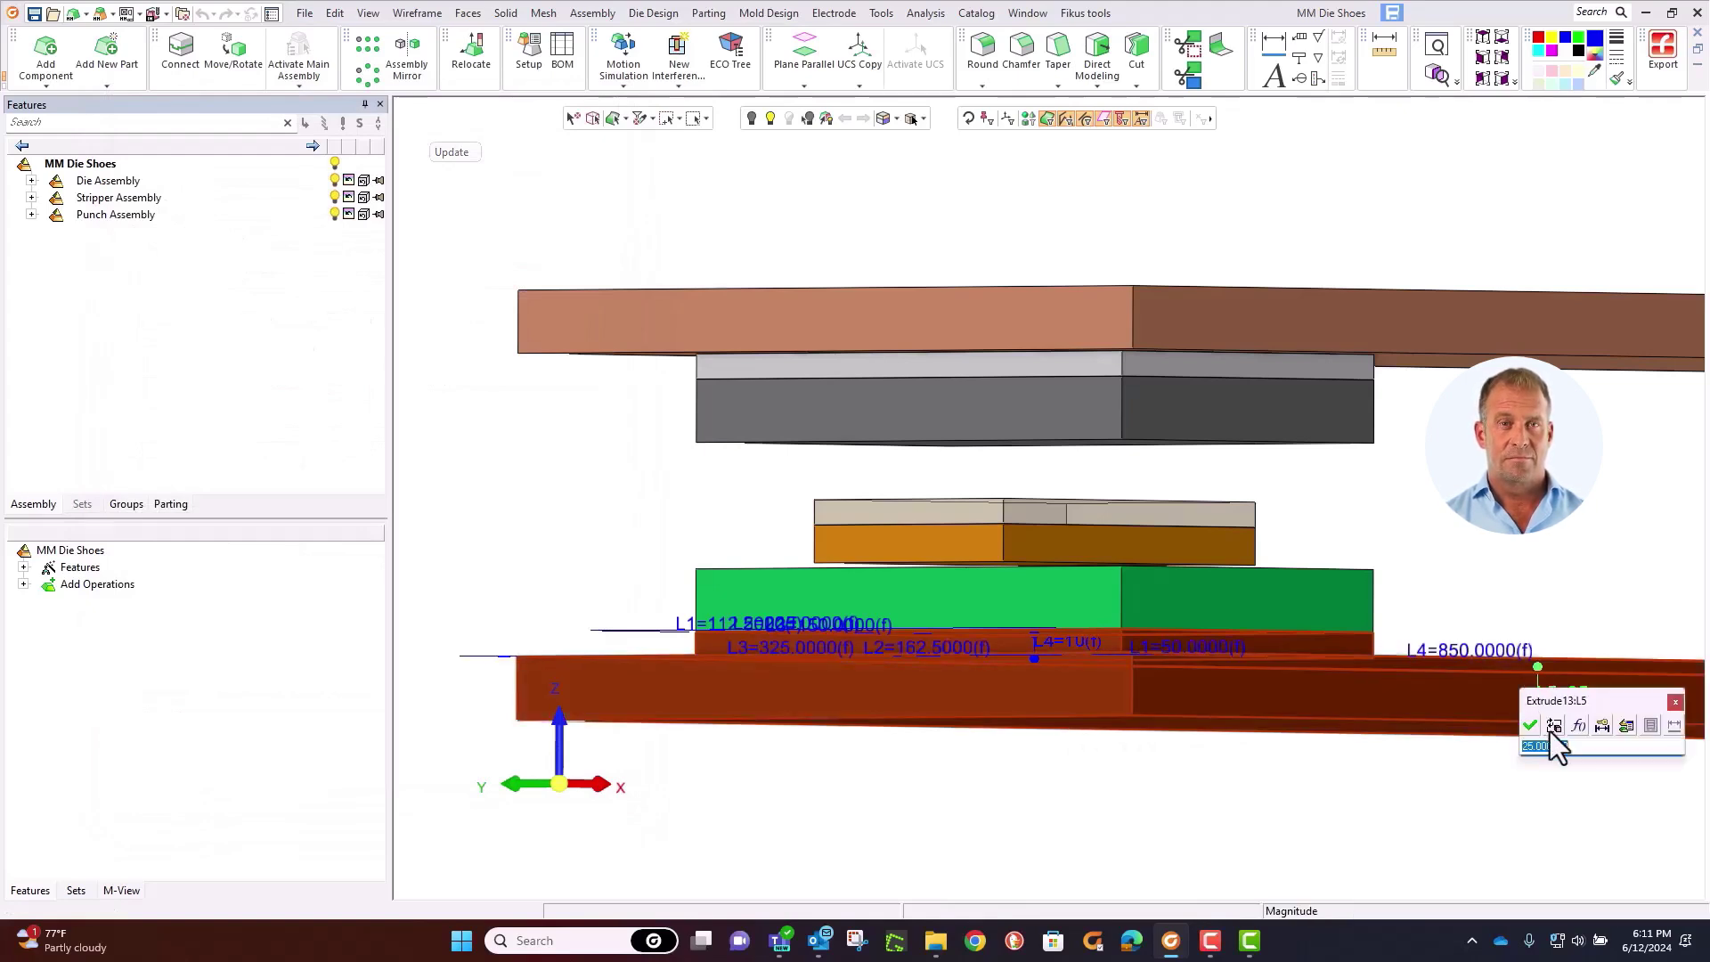
{"action": "left_click", "coordinate": [1625, 726]}
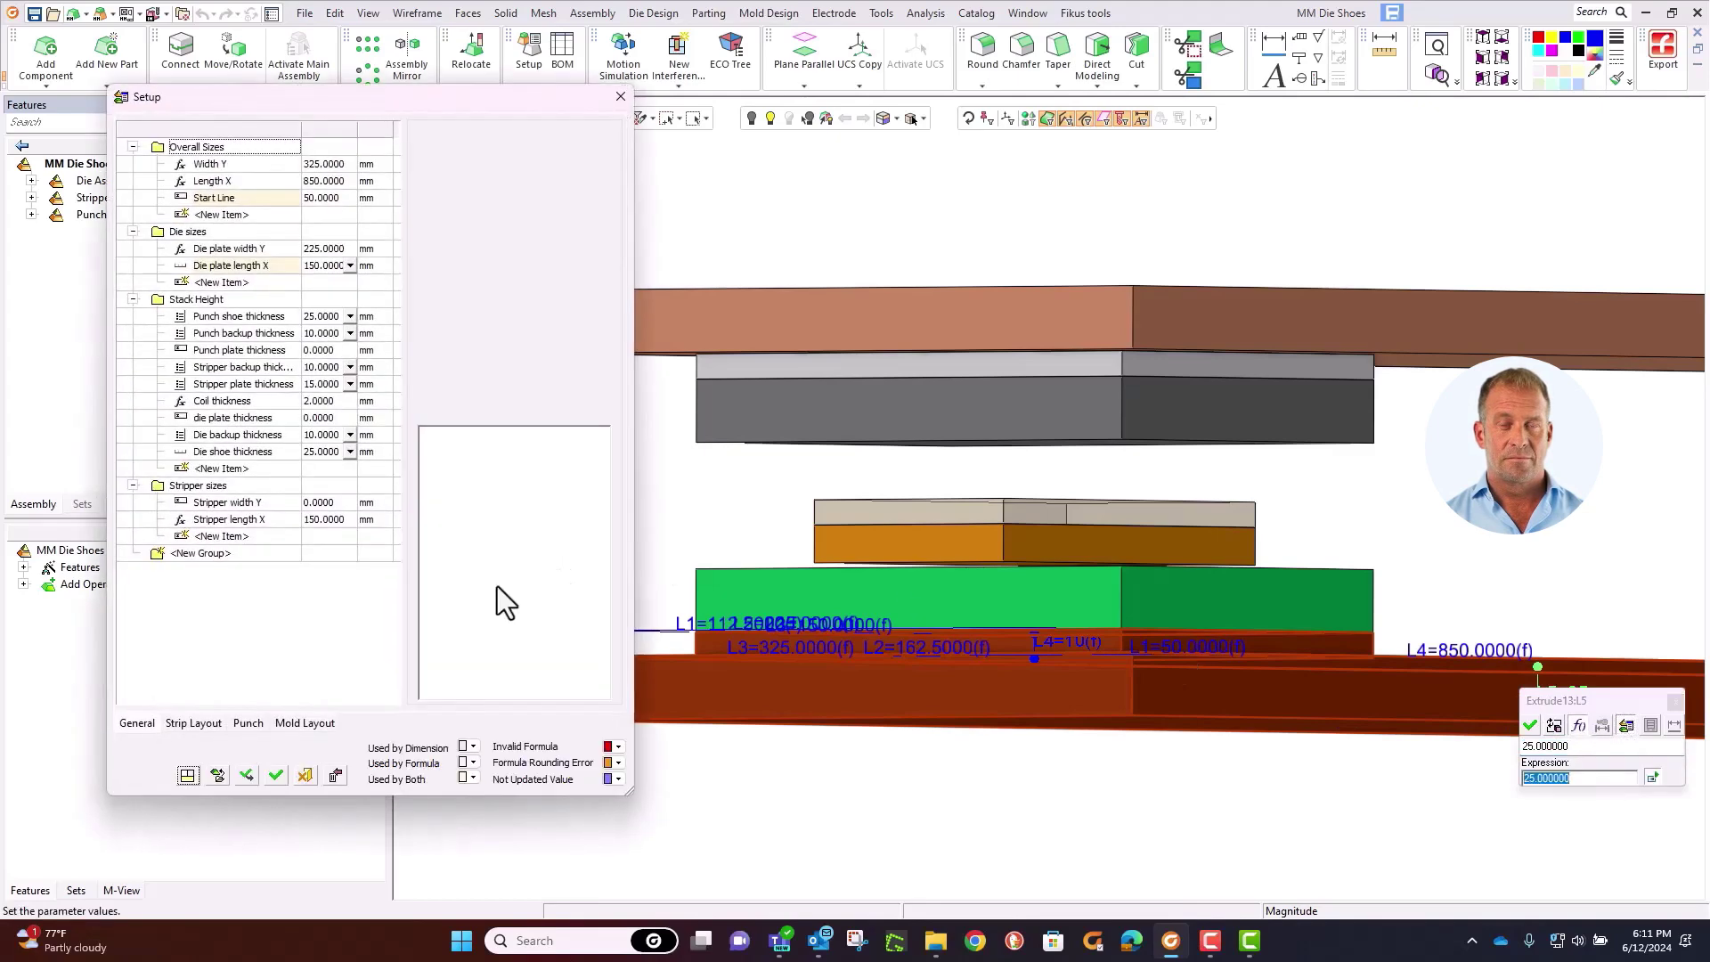
{"action": "left_click", "coordinate": [219, 452]}
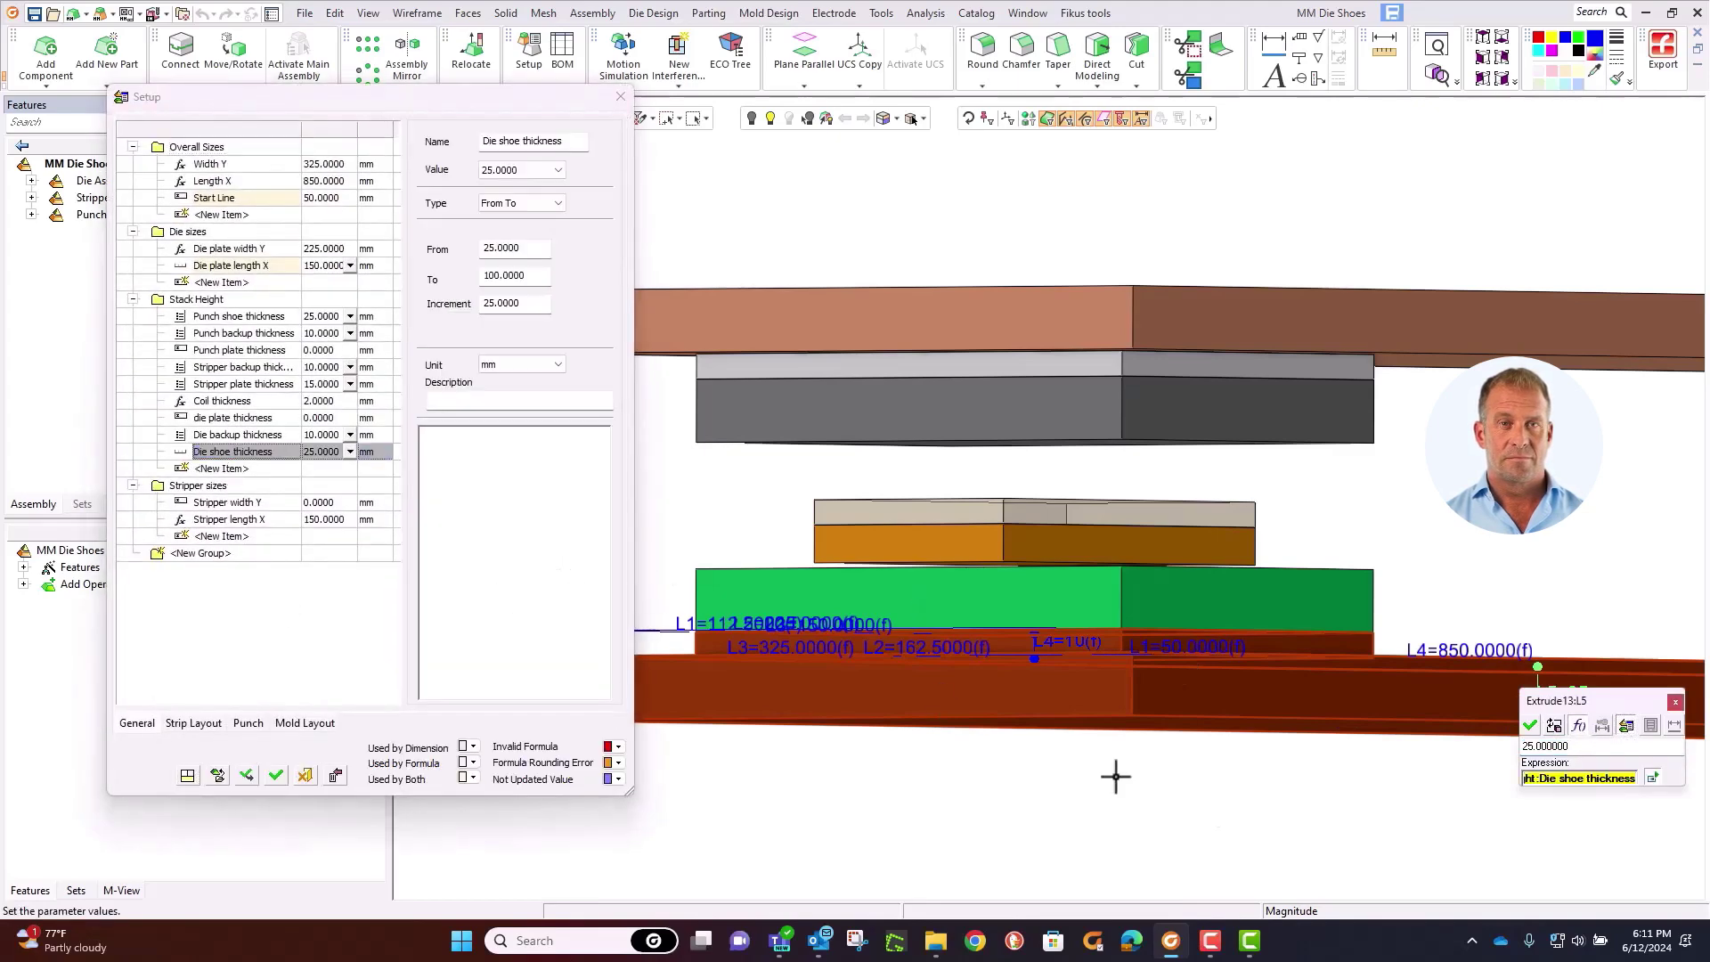
{"action": "left_click", "coordinate": [1531, 727]}
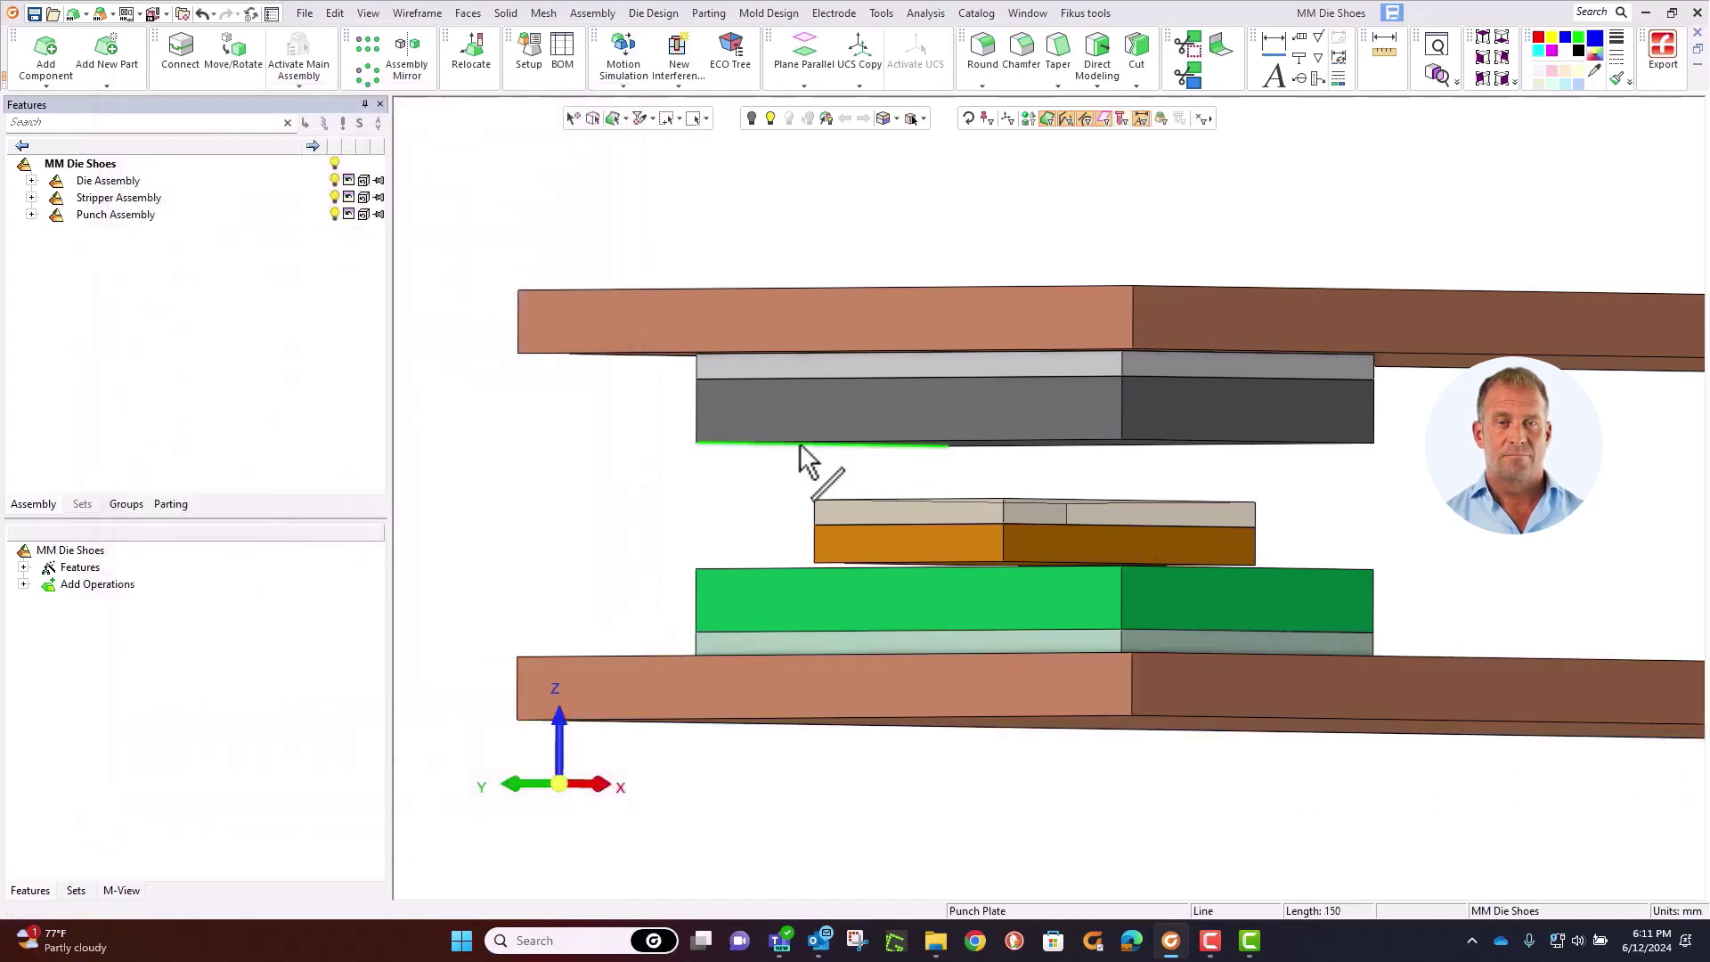
Step: In the Setup parameters, choose 75 mm for Punch shoe thickness and 100 mm for Die shoe thickness
{"action": "left_click", "coordinate": [1481, 79]}
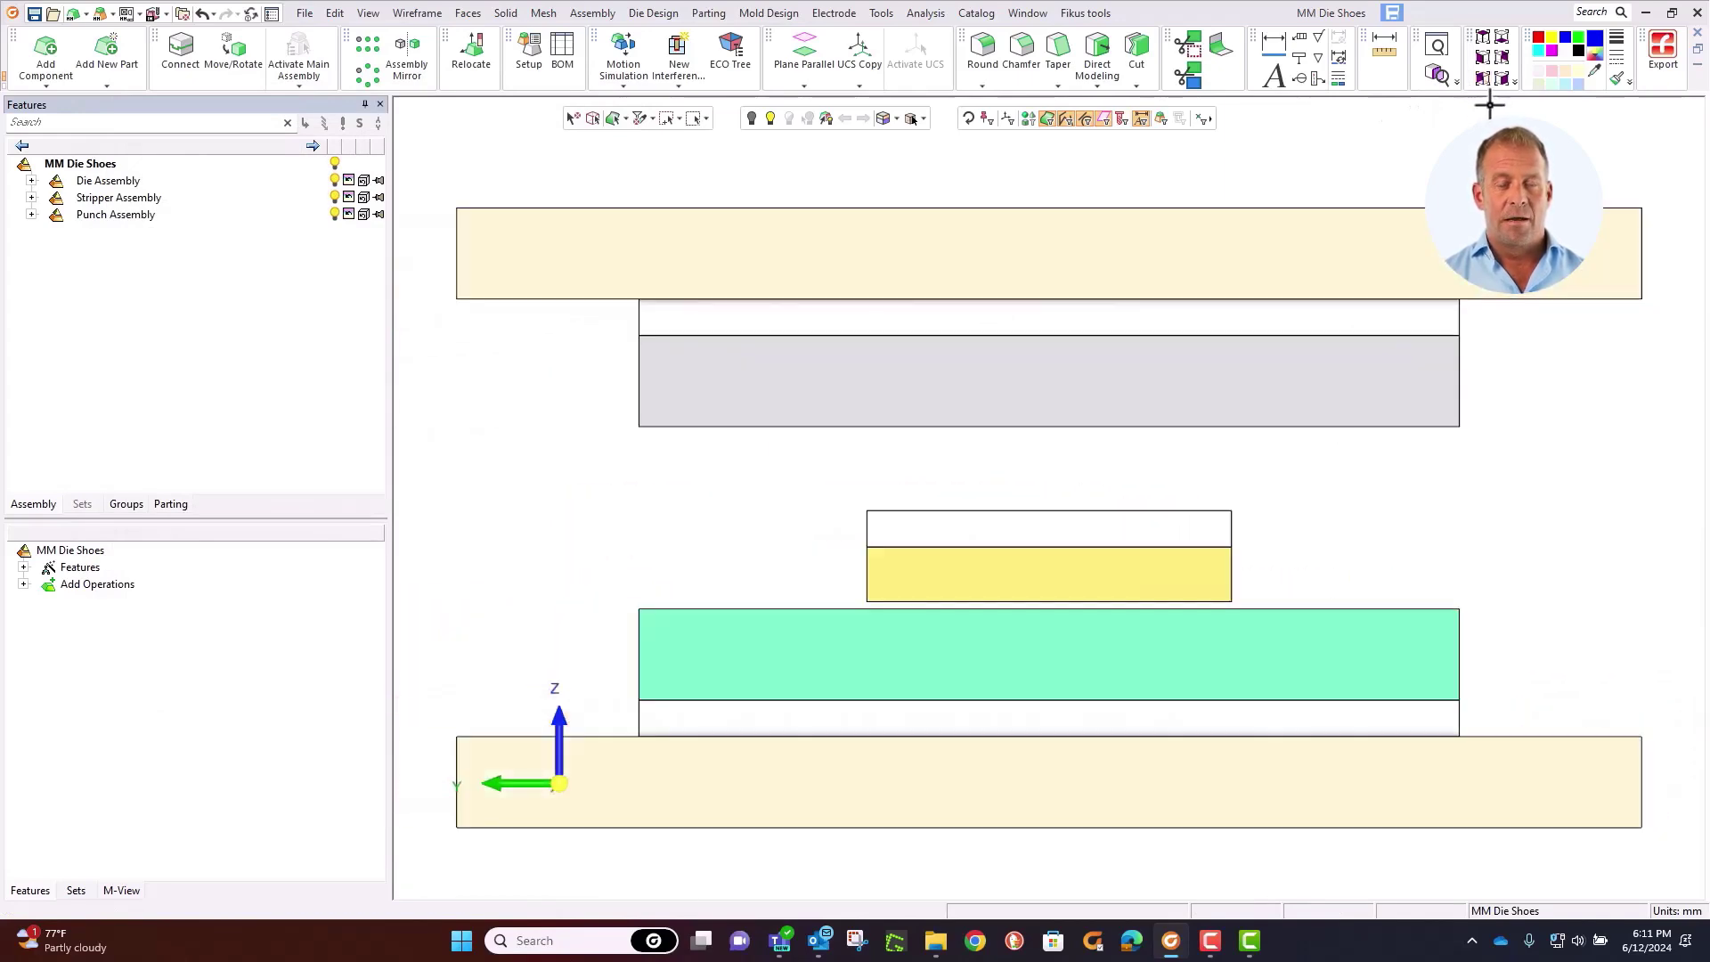
{"action": "left_click", "coordinate": [519, 52]}
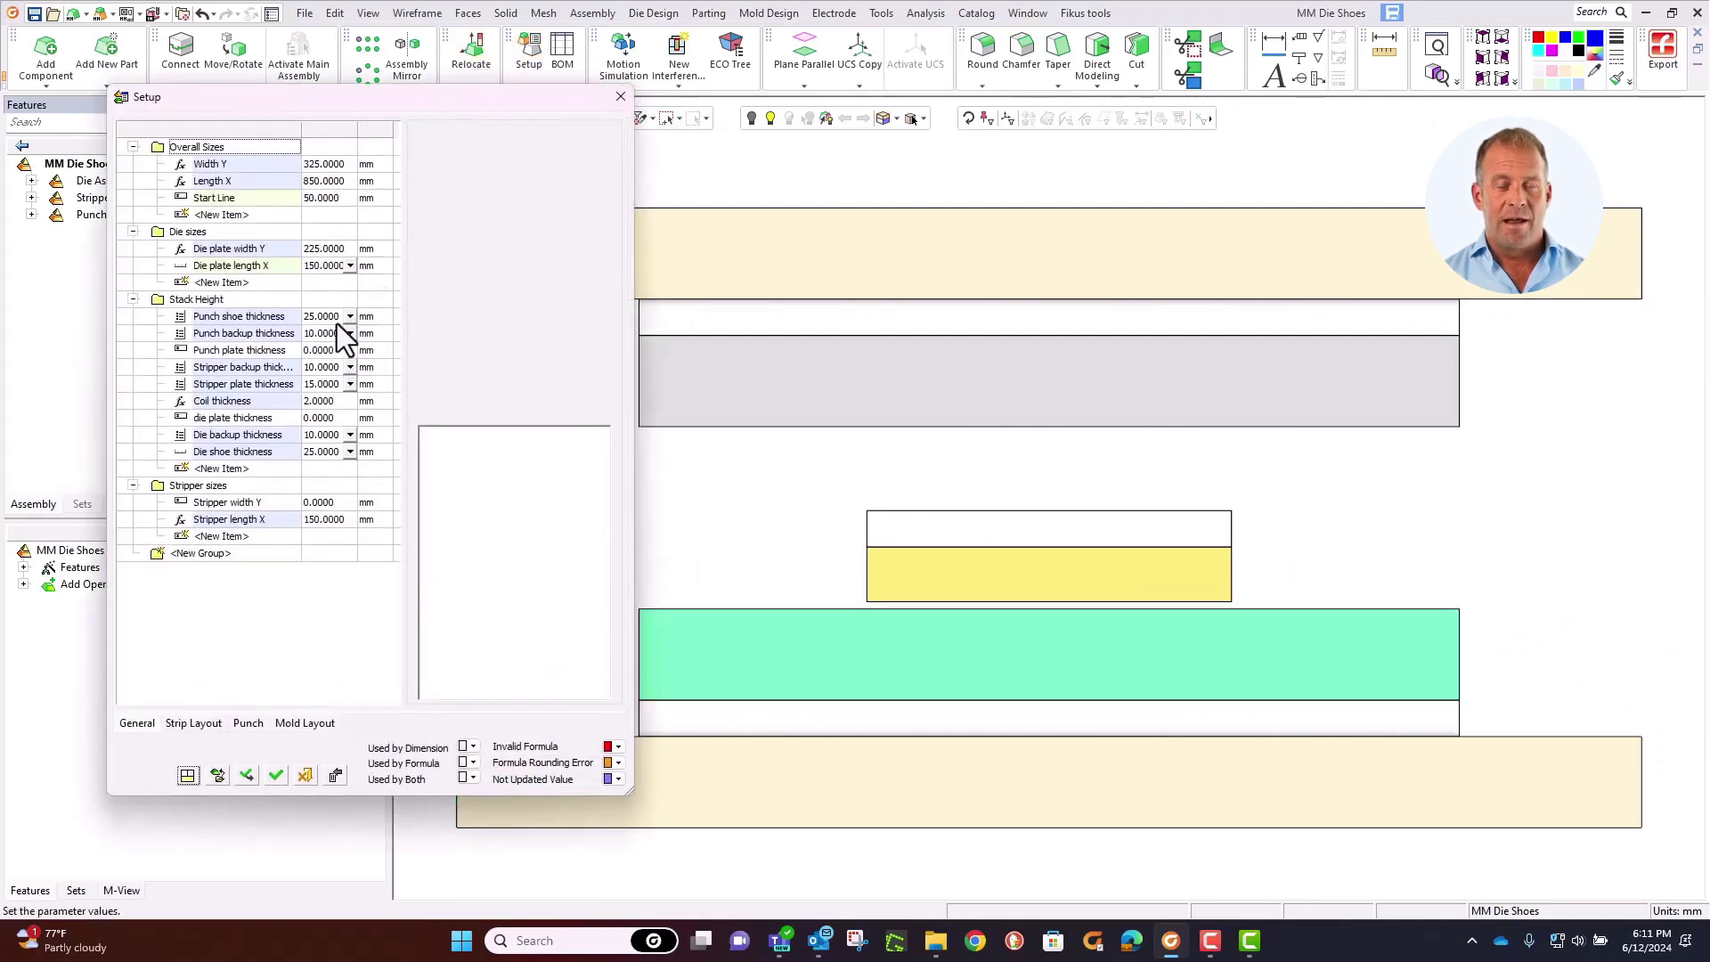
{"action": "left_click", "coordinate": [332, 317]}
{"action": "left_click", "coordinate": [349, 317]}
{"action": "left_click", "coordinate": [339, 356]}
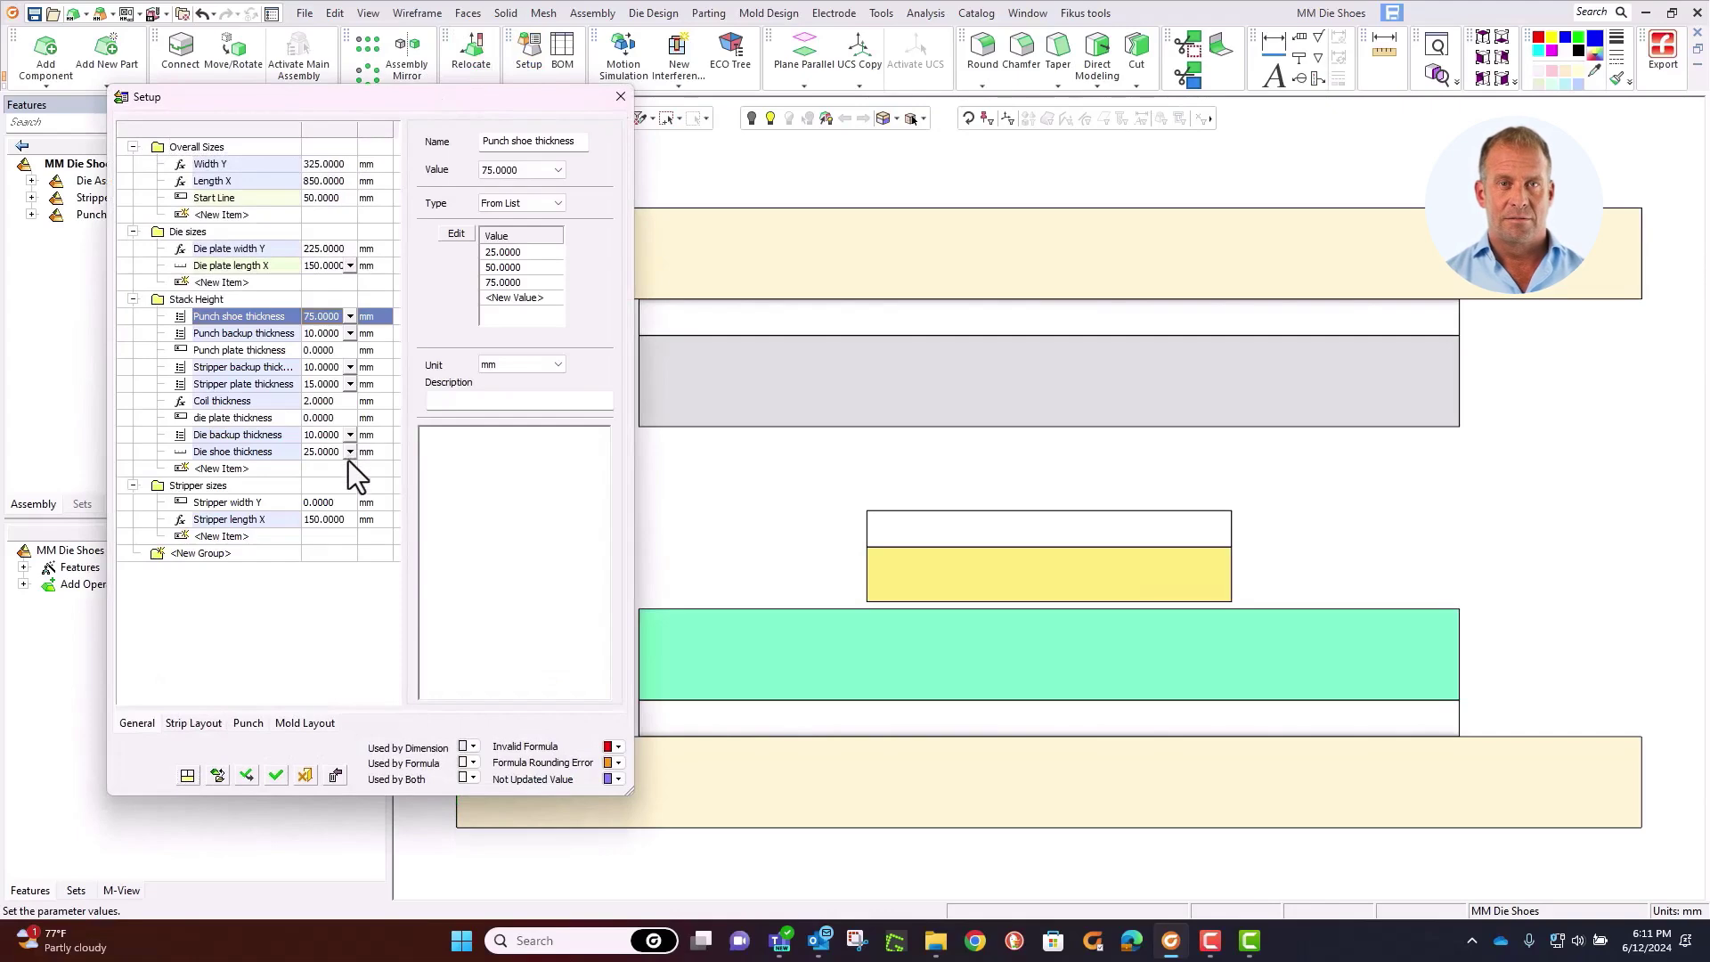
{"action": "left_click", "coordinate": [349, 448]}
{"action": "left_click", "coordinate": [349, 448]}
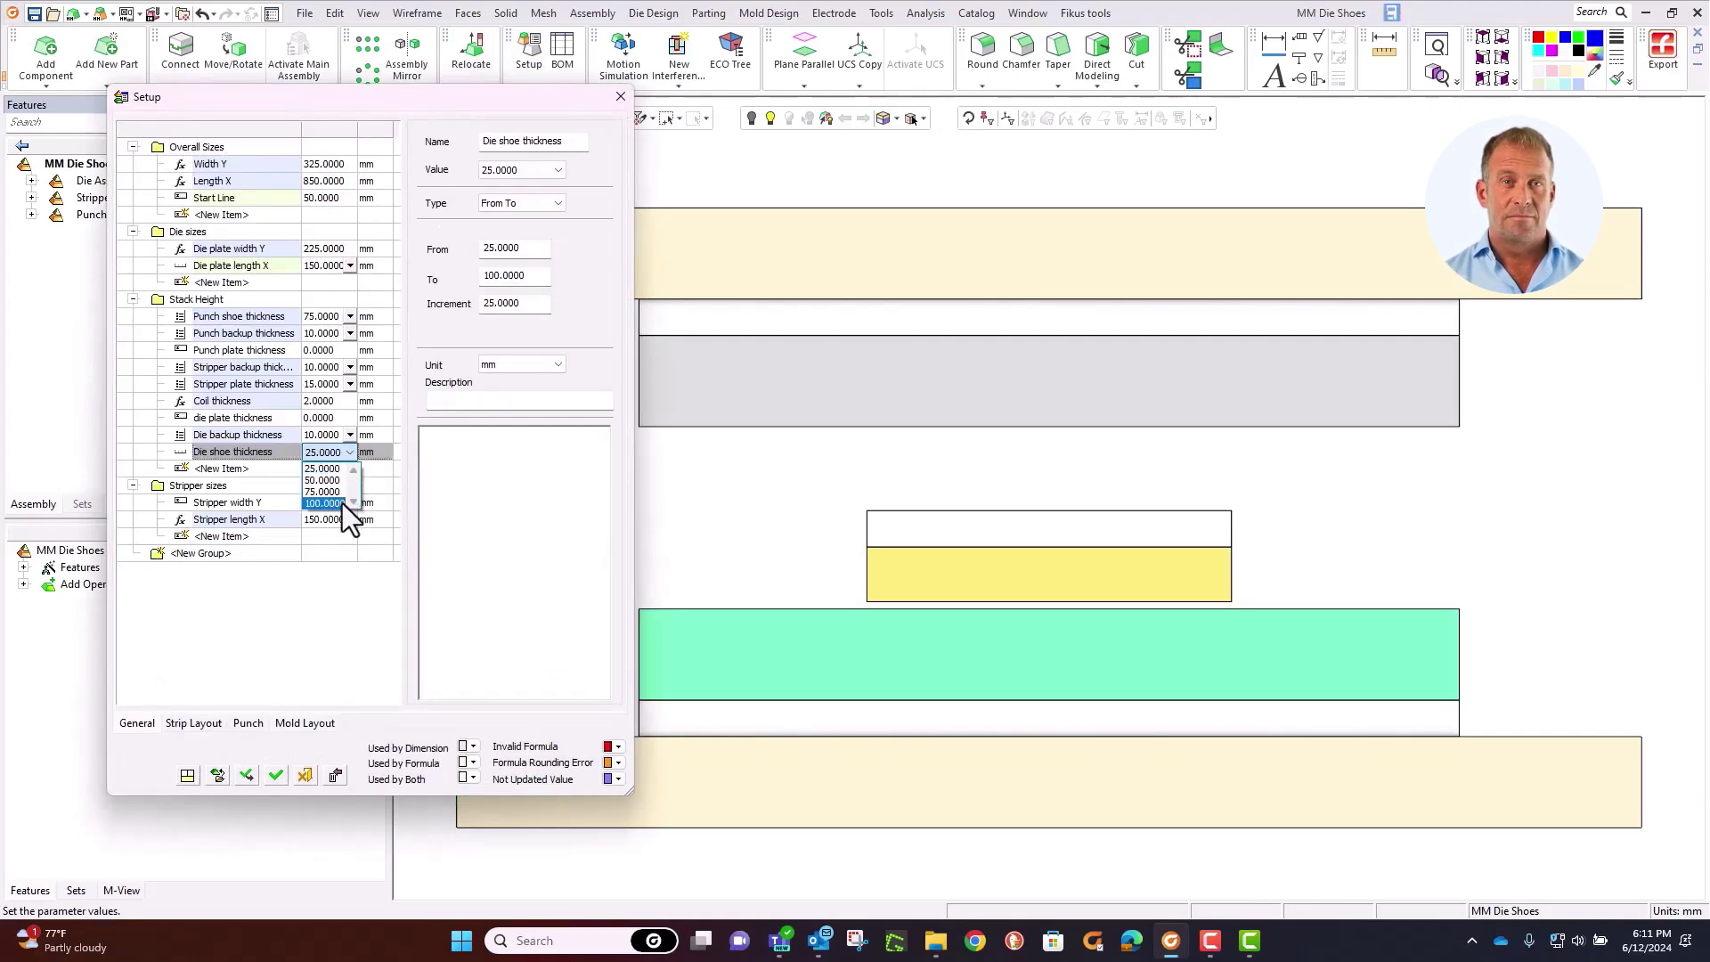
{"action": "left_click", "coordinate": [342, 504]}
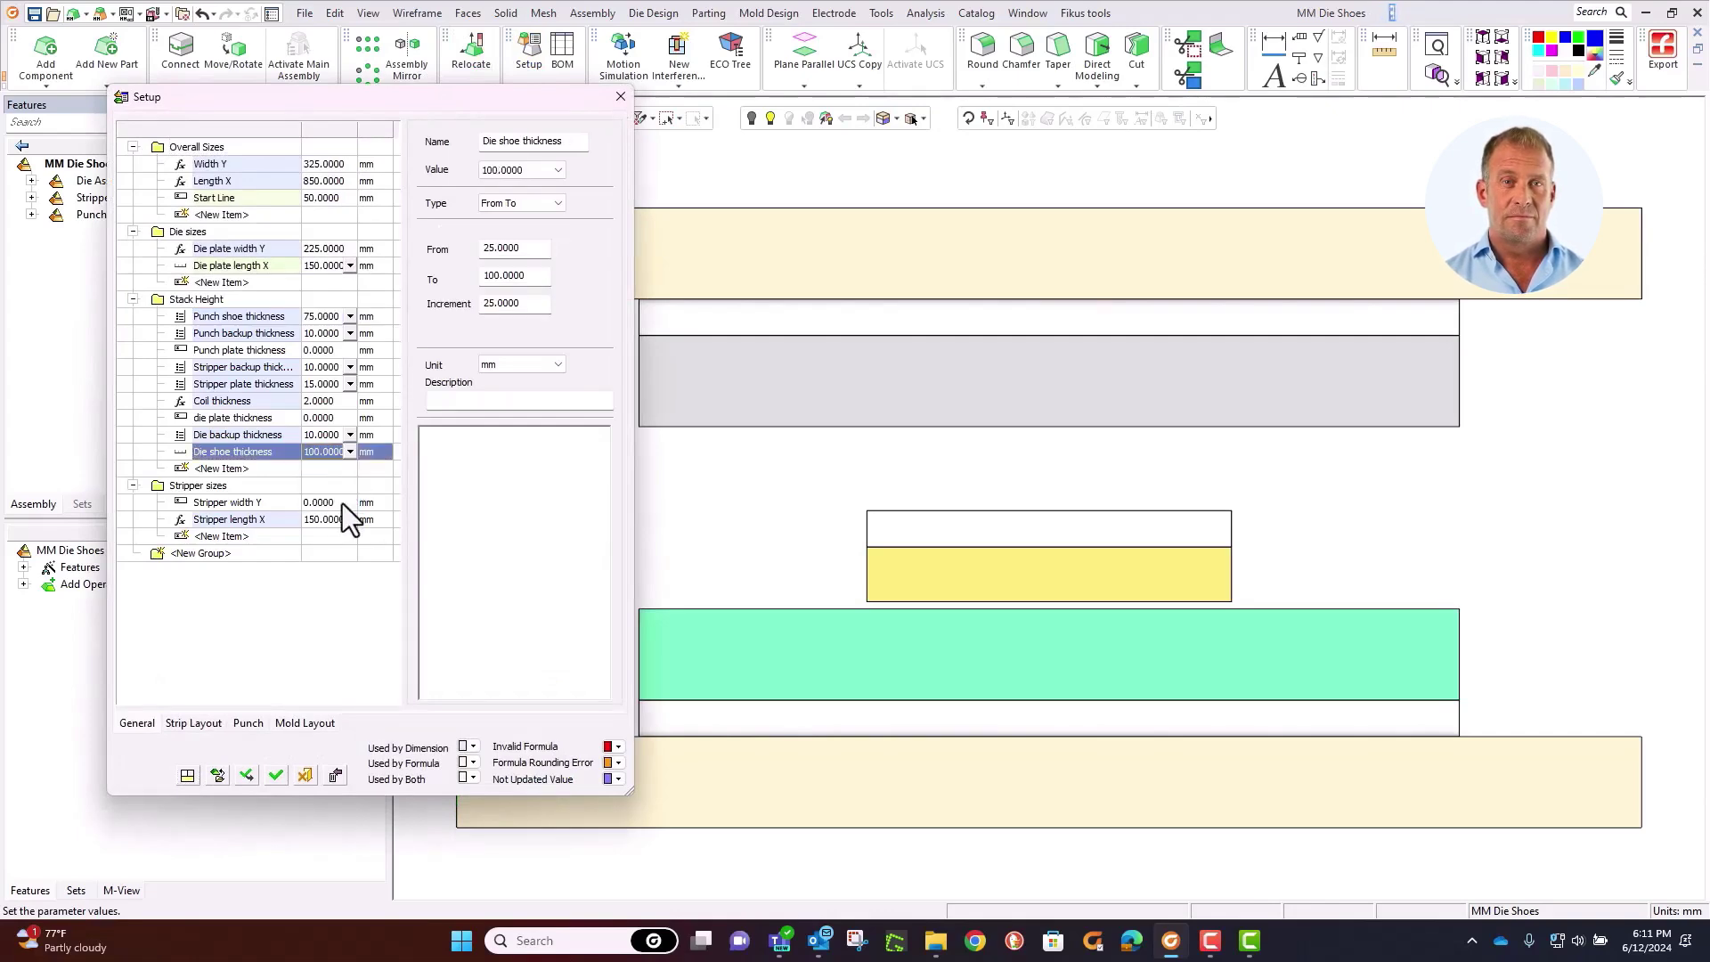
Step: Set Punch backup thickness and Die backup thickness to 15 mm and apply the Setup parameters to the assembly
{"action": "left_click", "coordinate": [349, 333]}
{"action": "left_click", "coordinate": [349, 333]}
{"action": "left_click", "coordinate": [339, 364]}
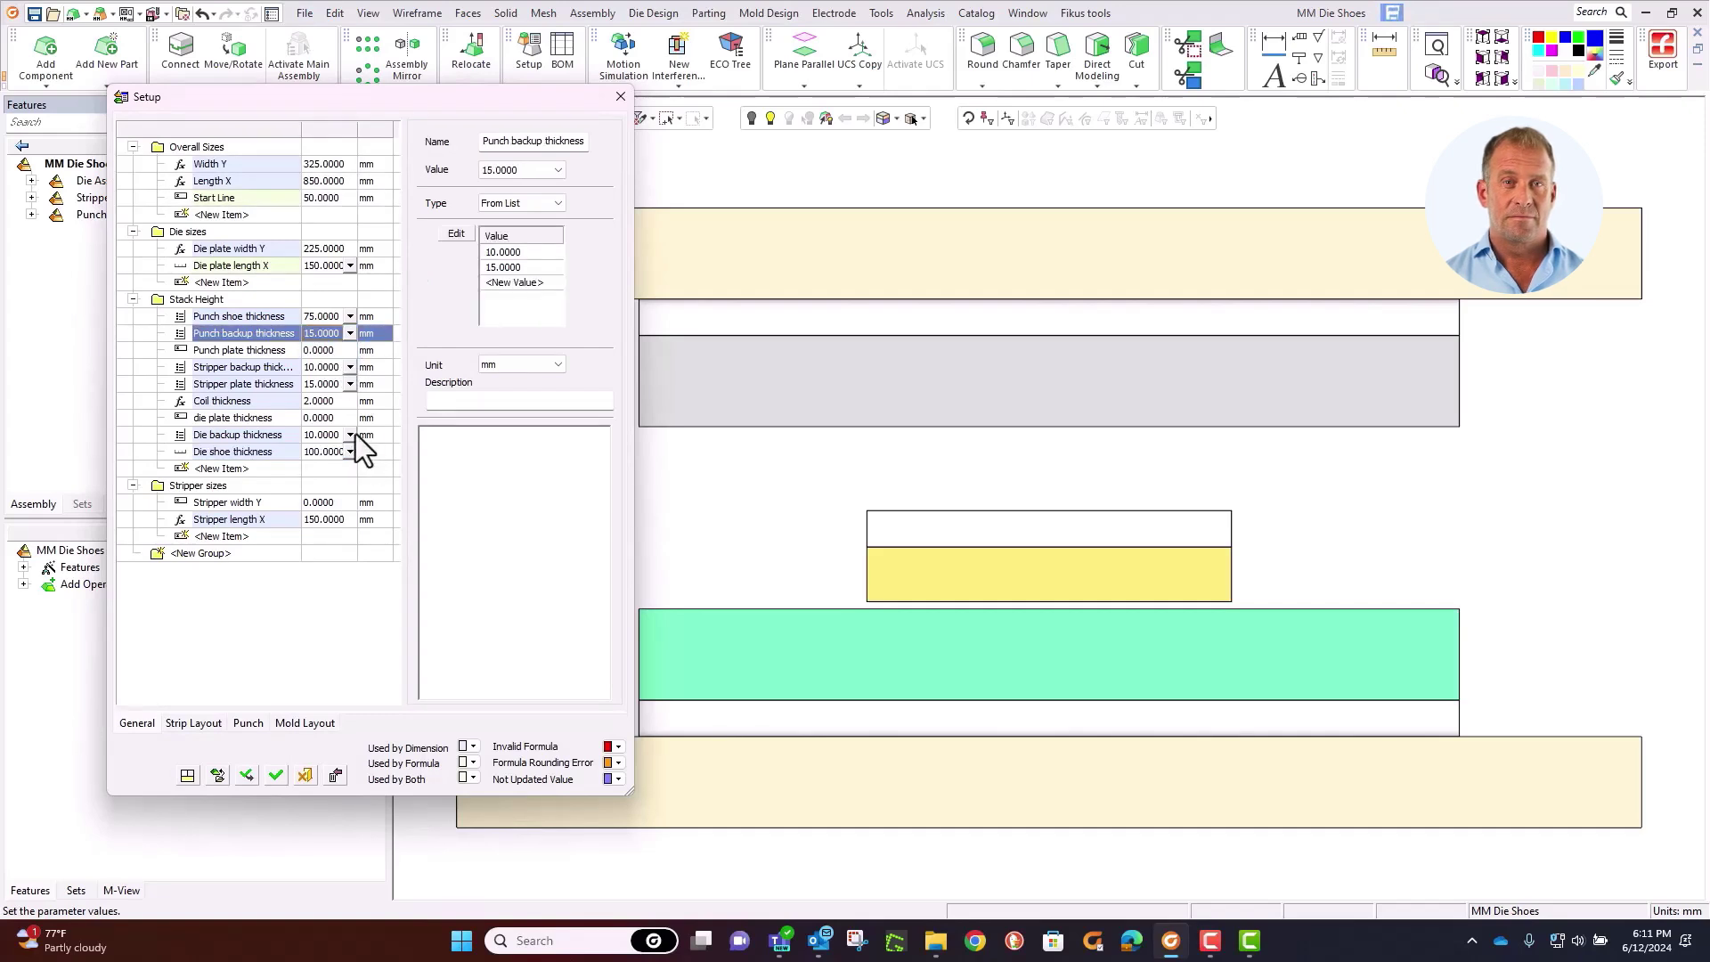
{"action": "left_click", "coordinate": [349, 435]}
{"action": "left_click", "coordinate": [349, 434]}
{"action": "left_click", "coordinate": [336, 463]}
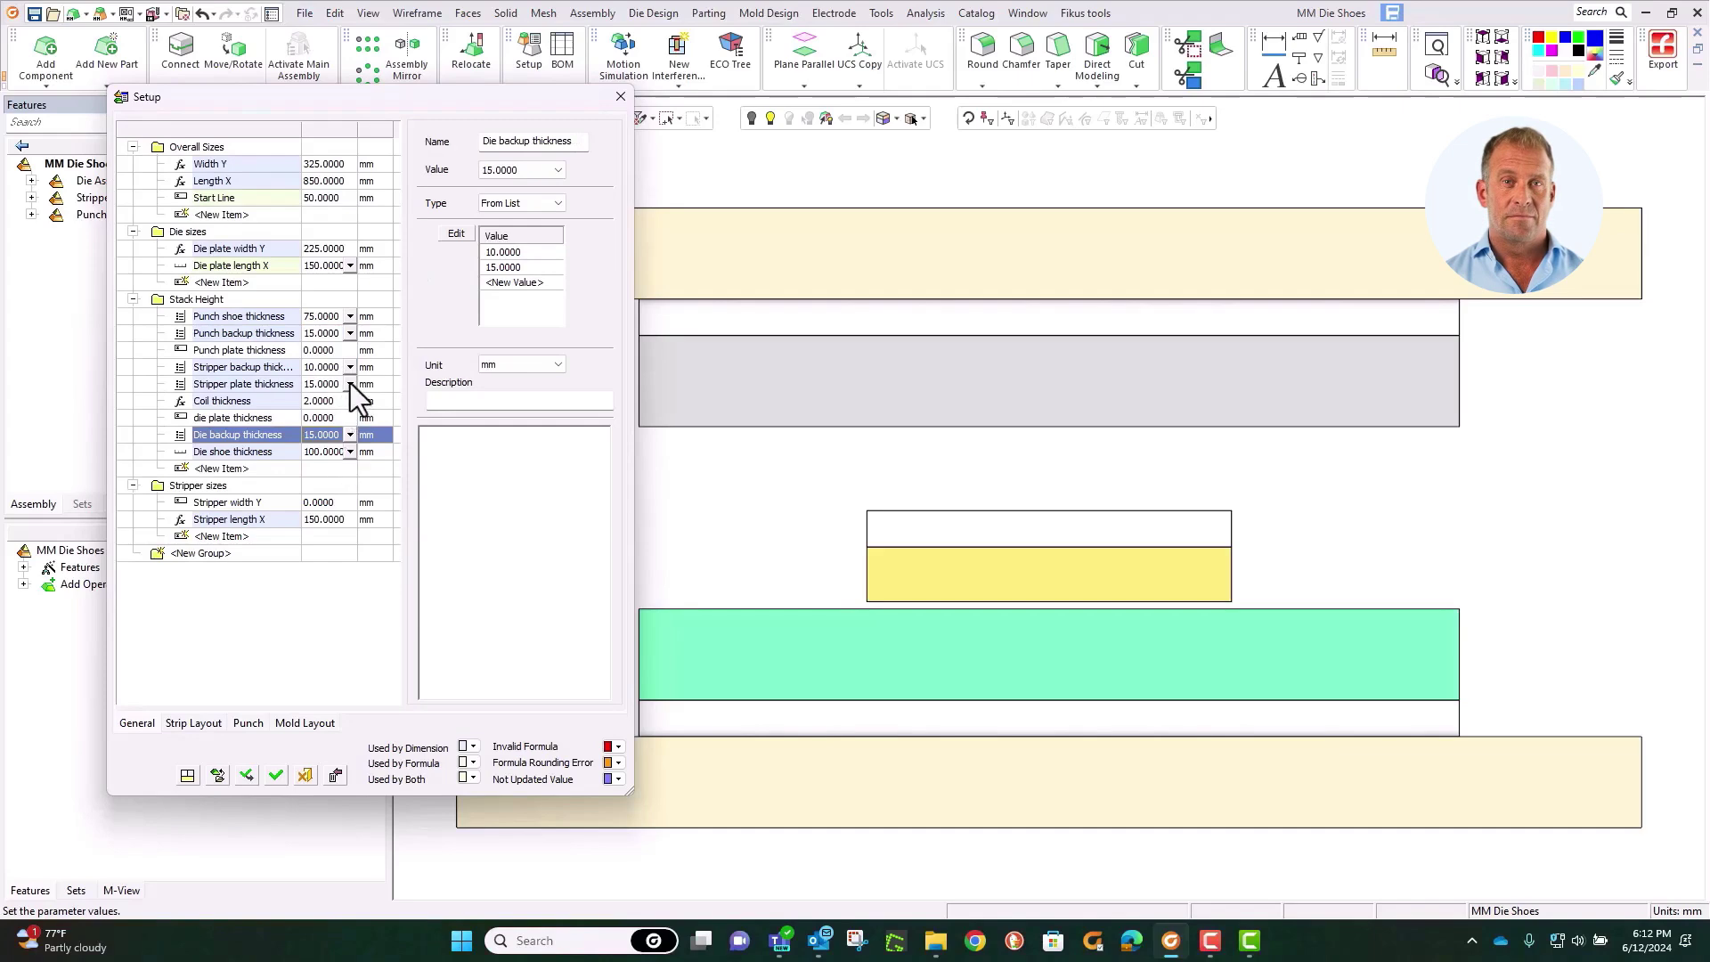
{"action": "left_click", "coordinate": [350, 383]}
{"action": "left_click", "coordinate": [347, 370]}
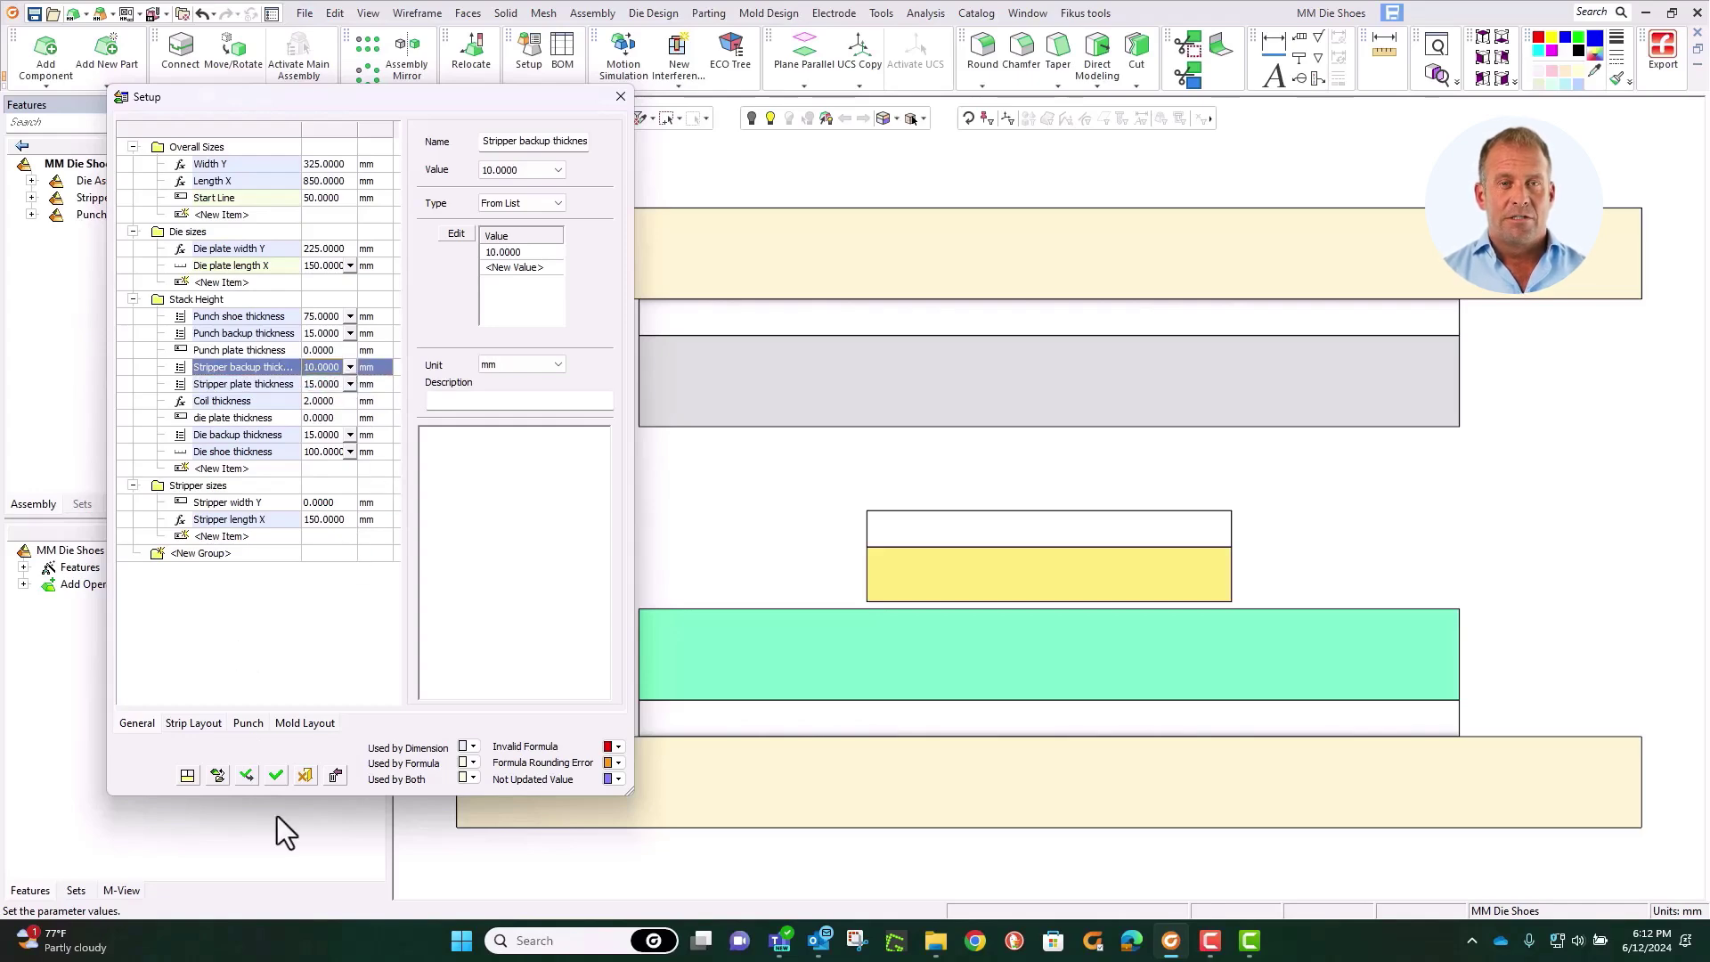
{"action": "left_click", "coordinate": [275, 778]}
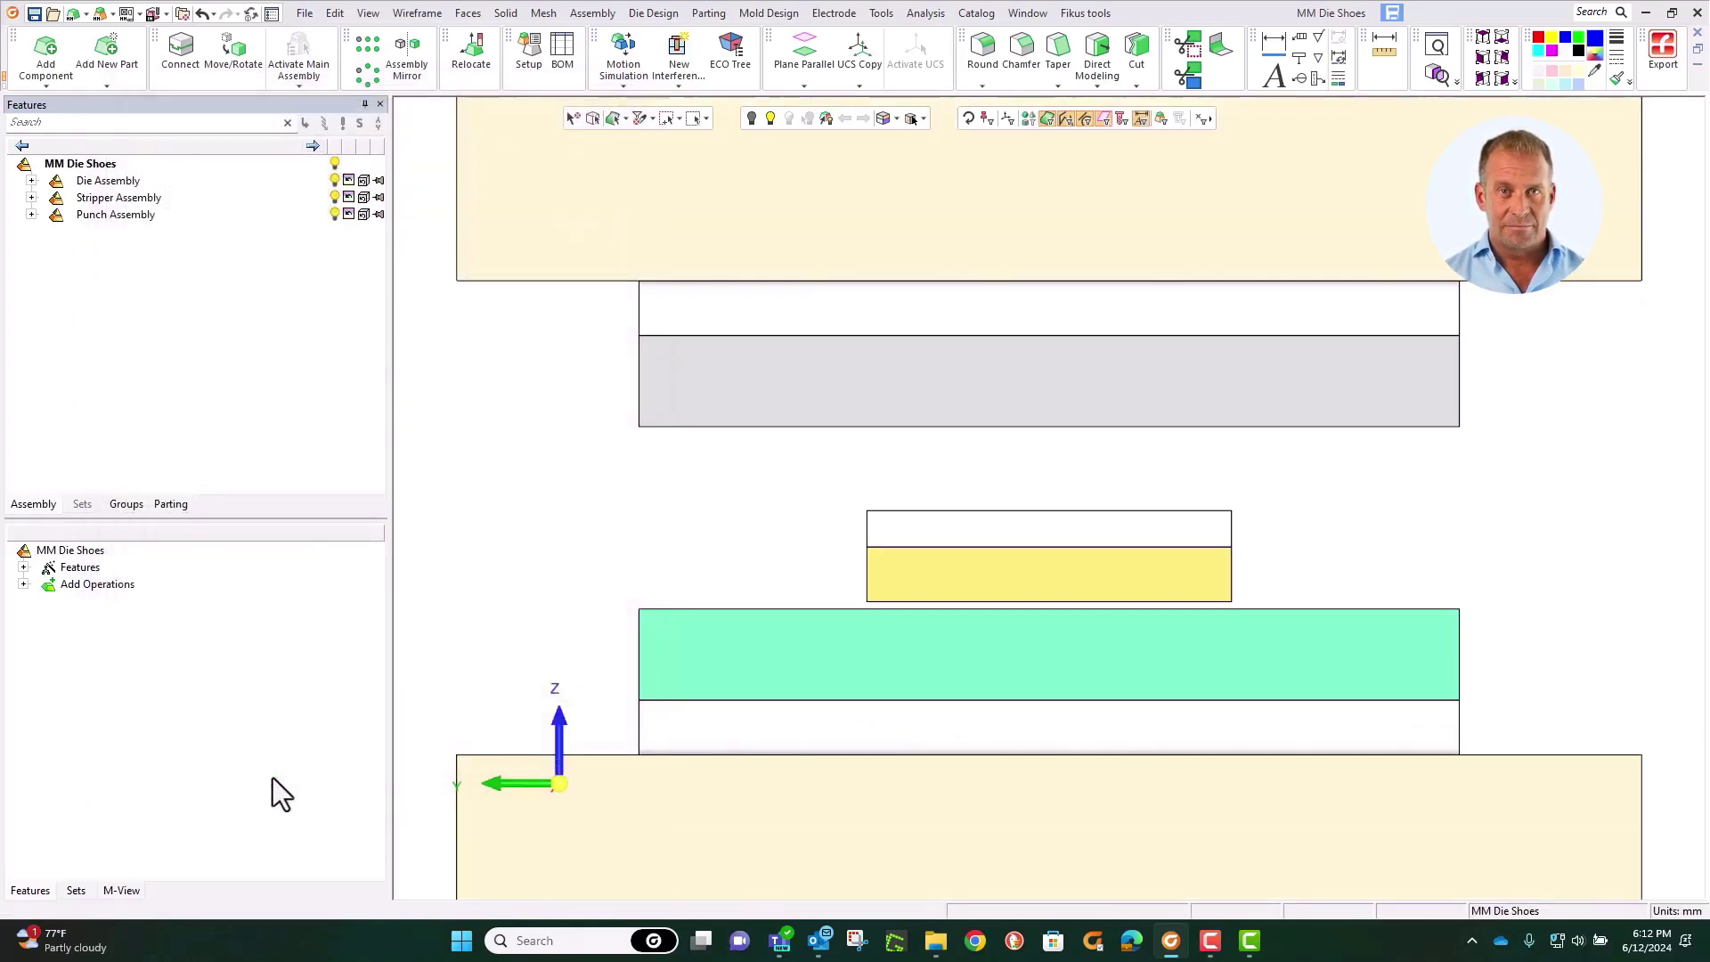
Step: Set Punch shoe thickness and Die shoe thickness to 50 mm in the Setup parameters
{"action": "scroll", "coordinate": [568, 545], "scroll_direction": "down", "scroll_amount": 3}
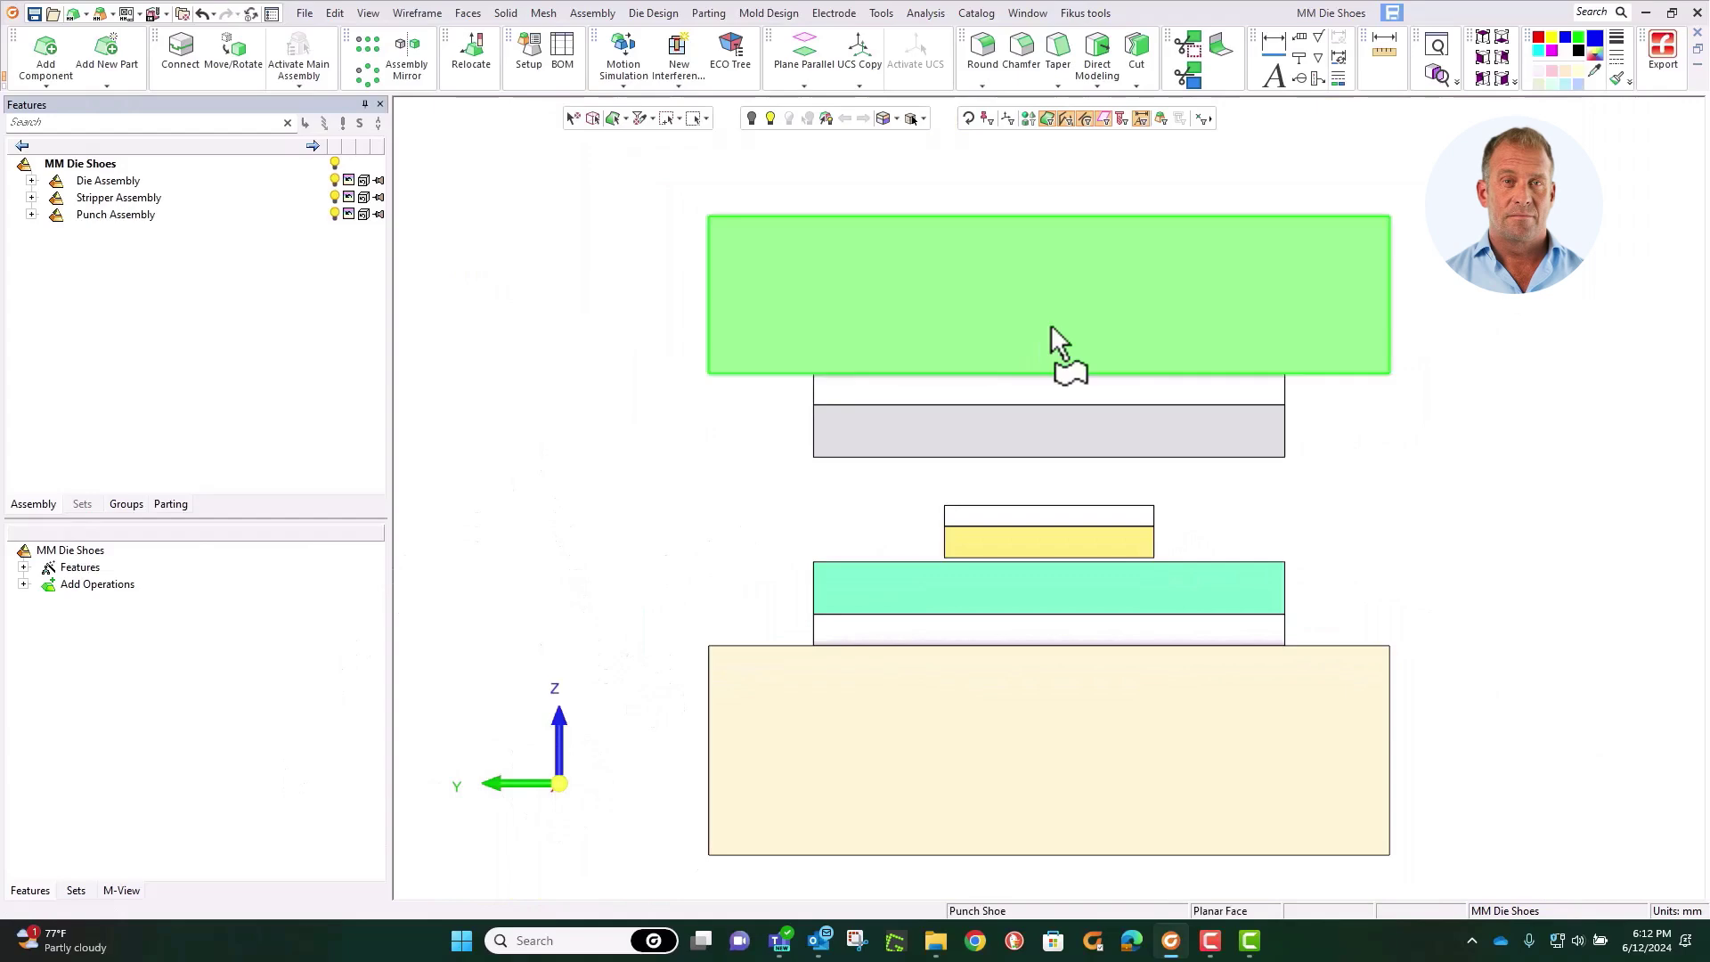
{"action": "left_click", "coordinate": [537, 61]}
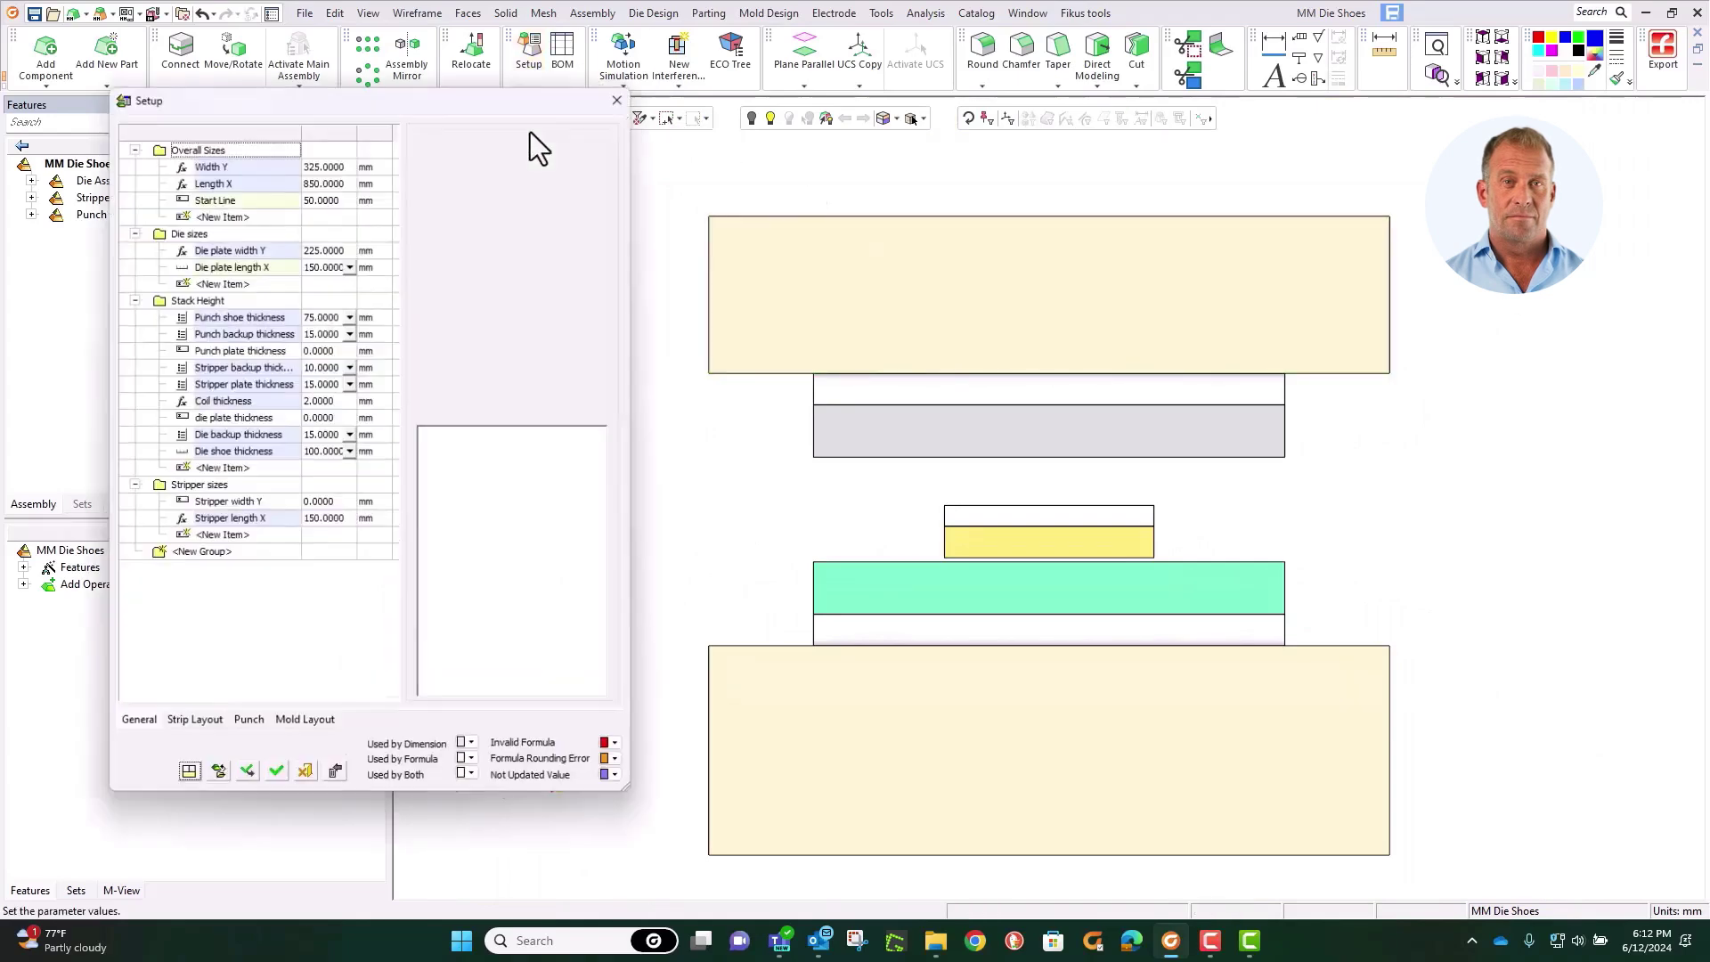
{"action": "left_click", "coordinate": [351, 319]}
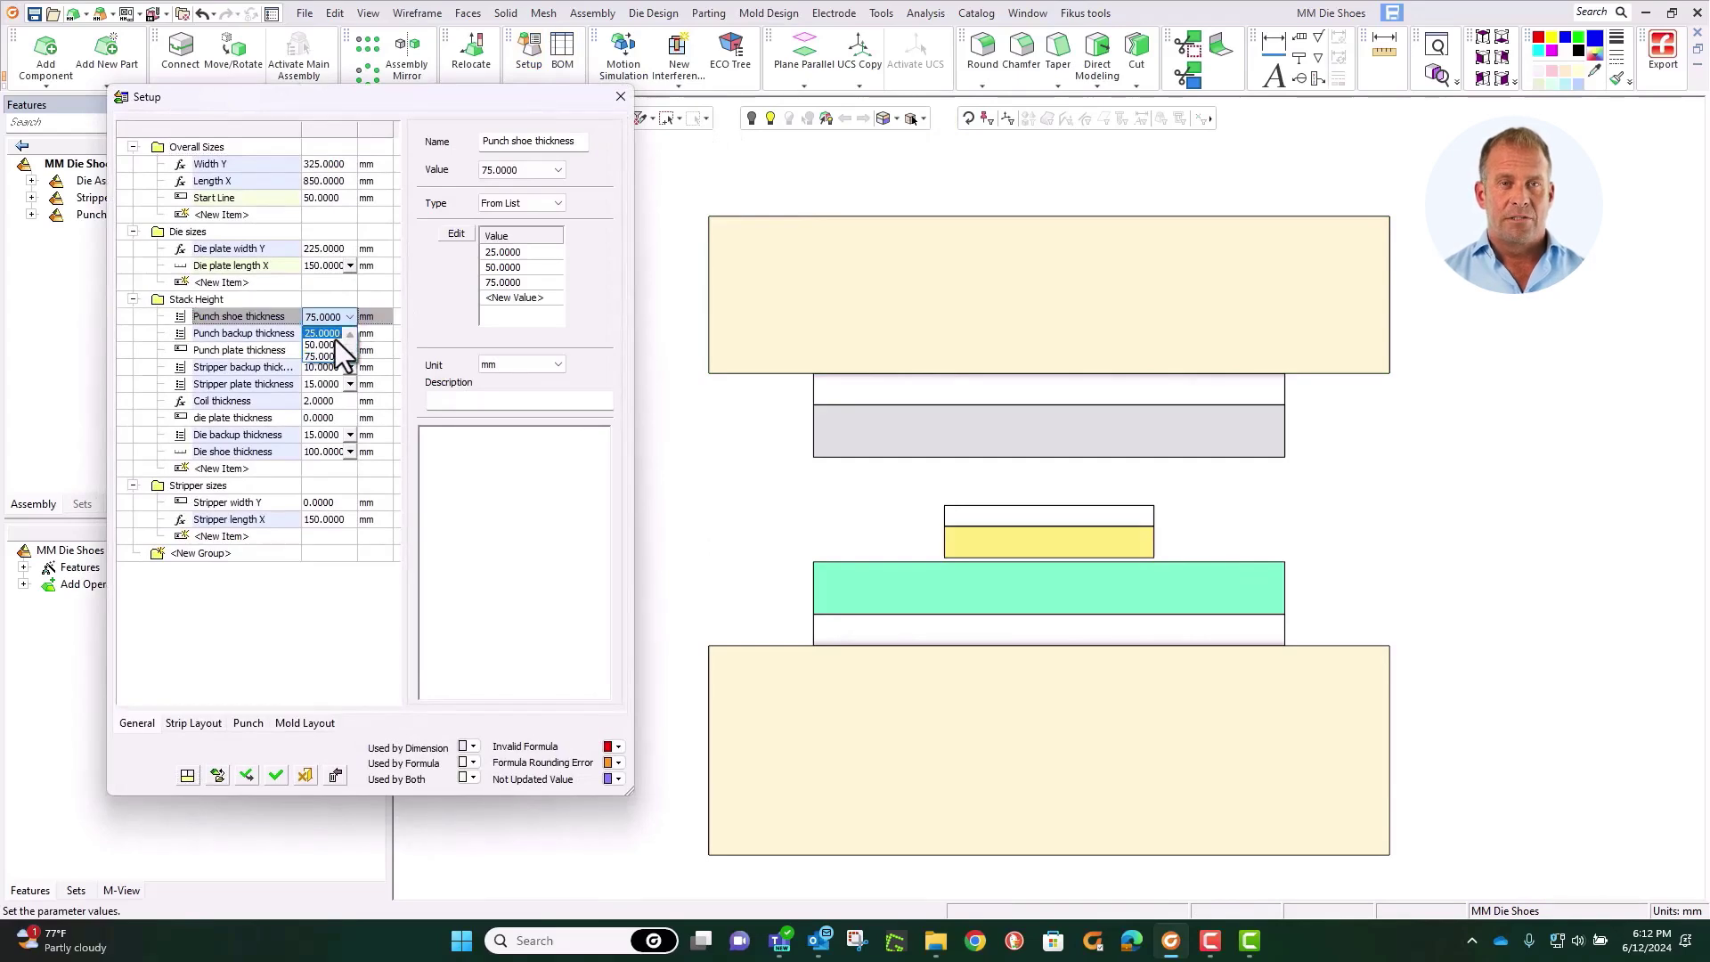
{"action": "left_click", "coordinate": [332, 344]}
{"action": "left_click", "coordinate": [347, 453]}
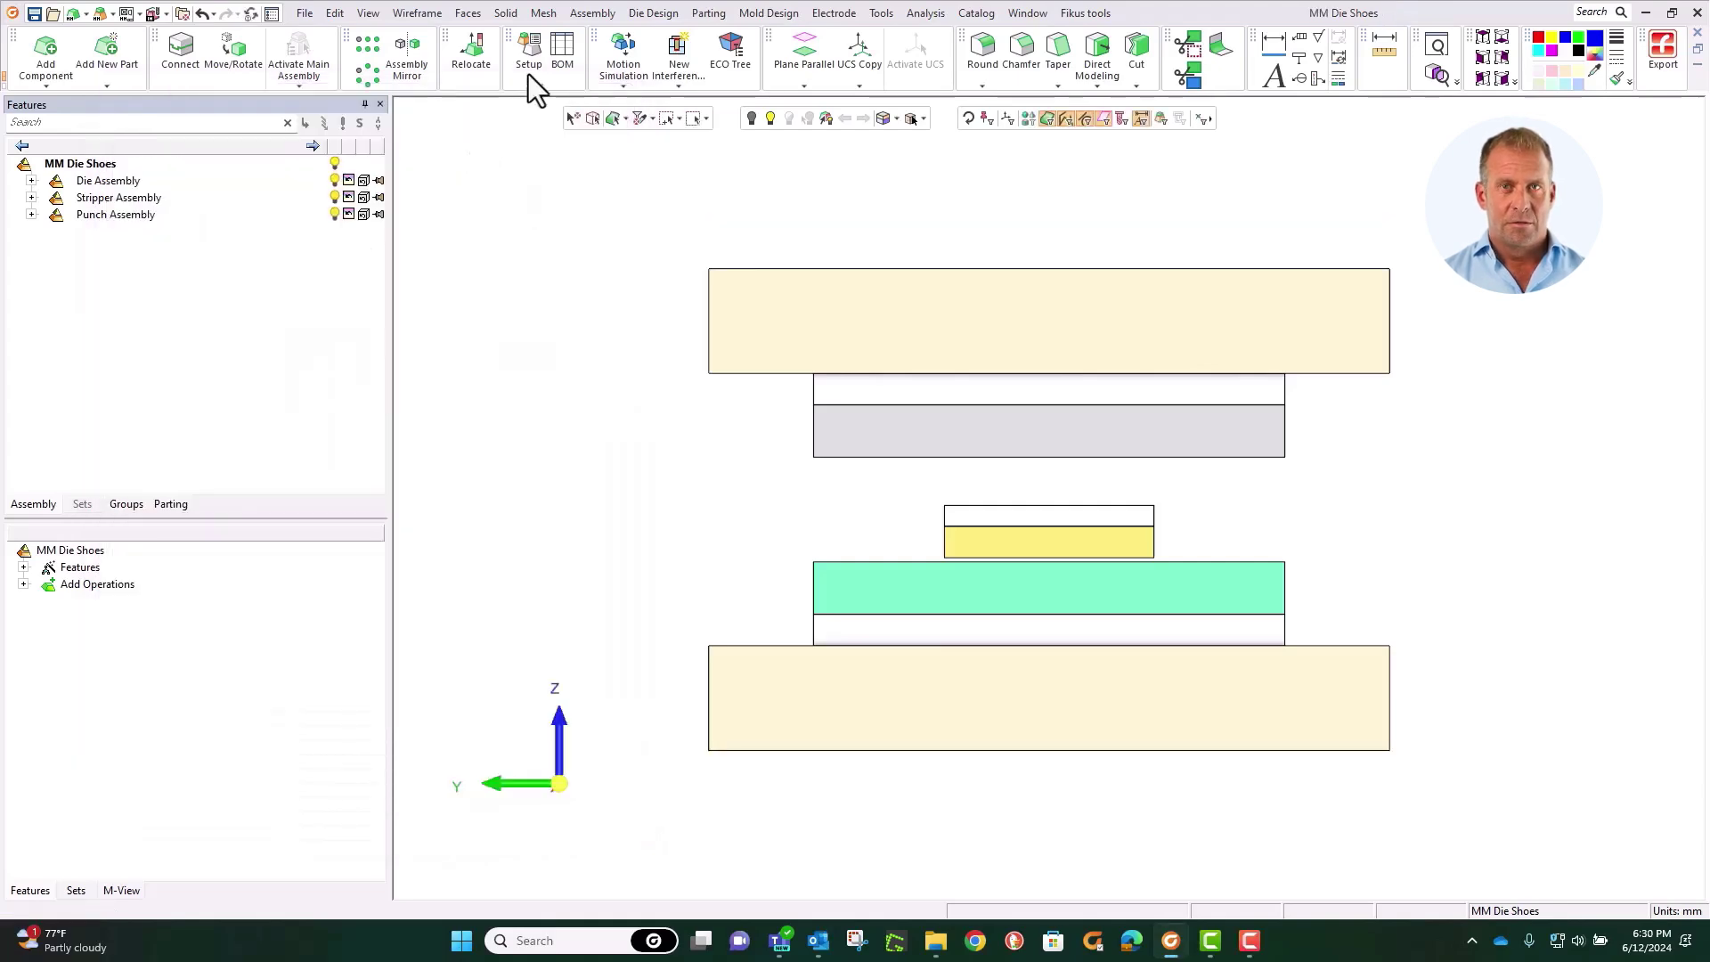
Step: Add a Press travel parameter to the Stack Height group and make it a Formula type
{"action": "left_click", "coordinate": [528, 66]}
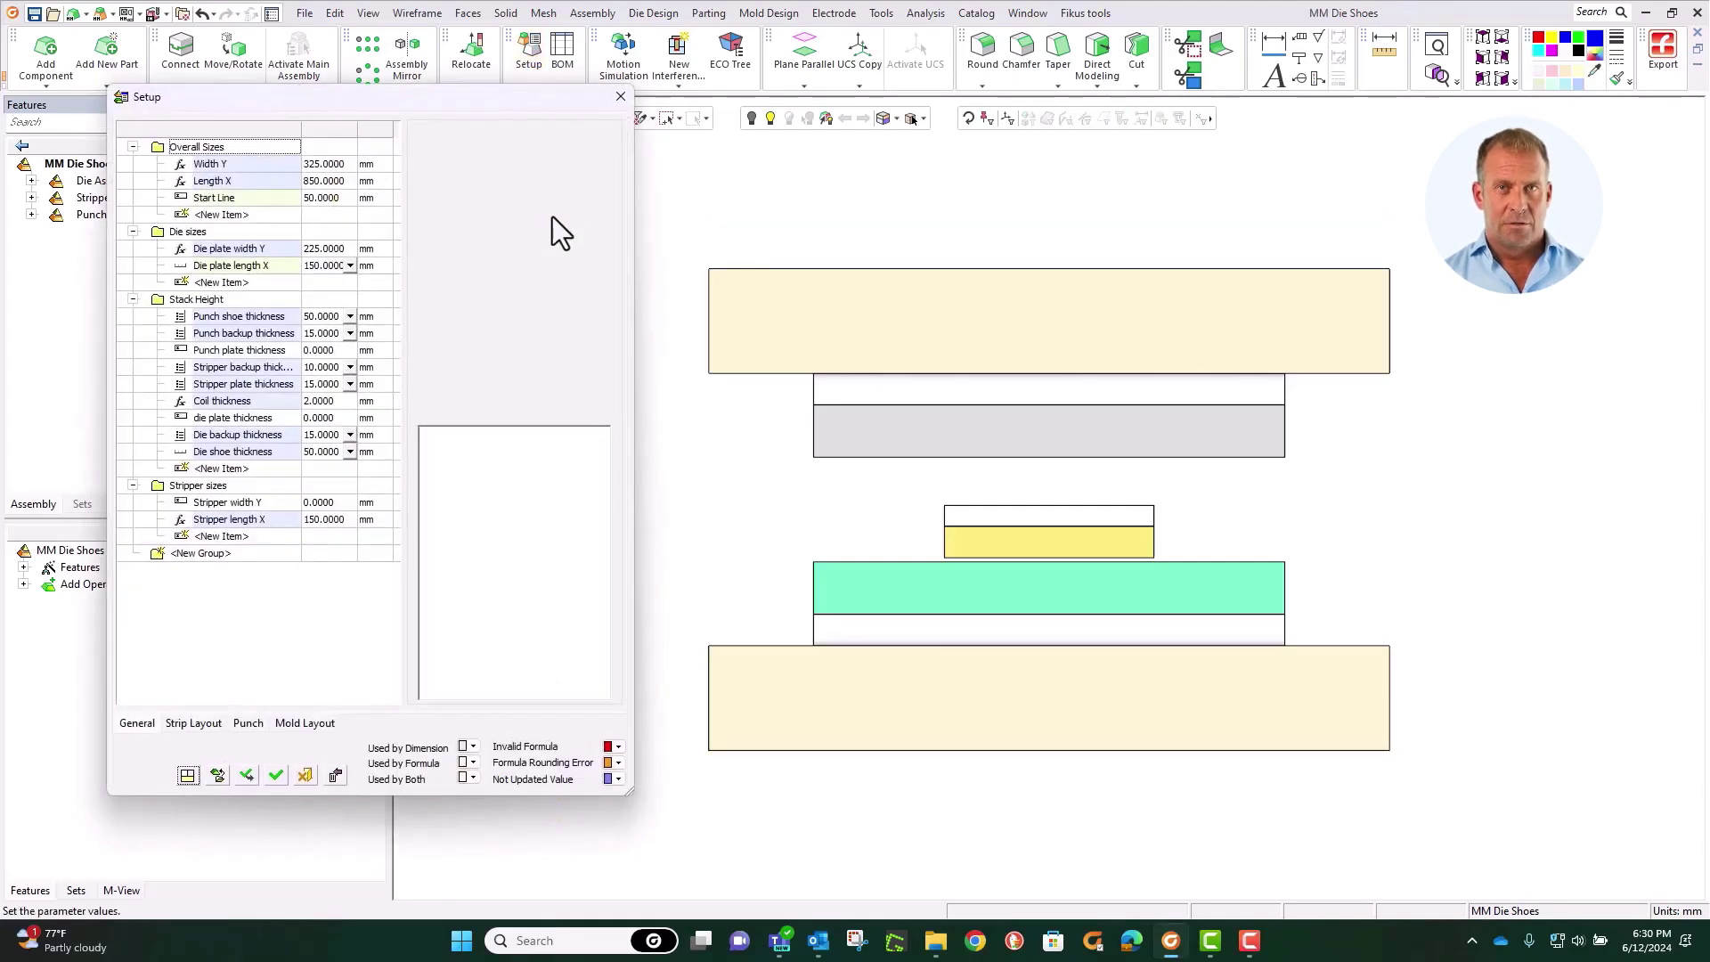
{"action": "left_click", "coordinate": [259, 474]}
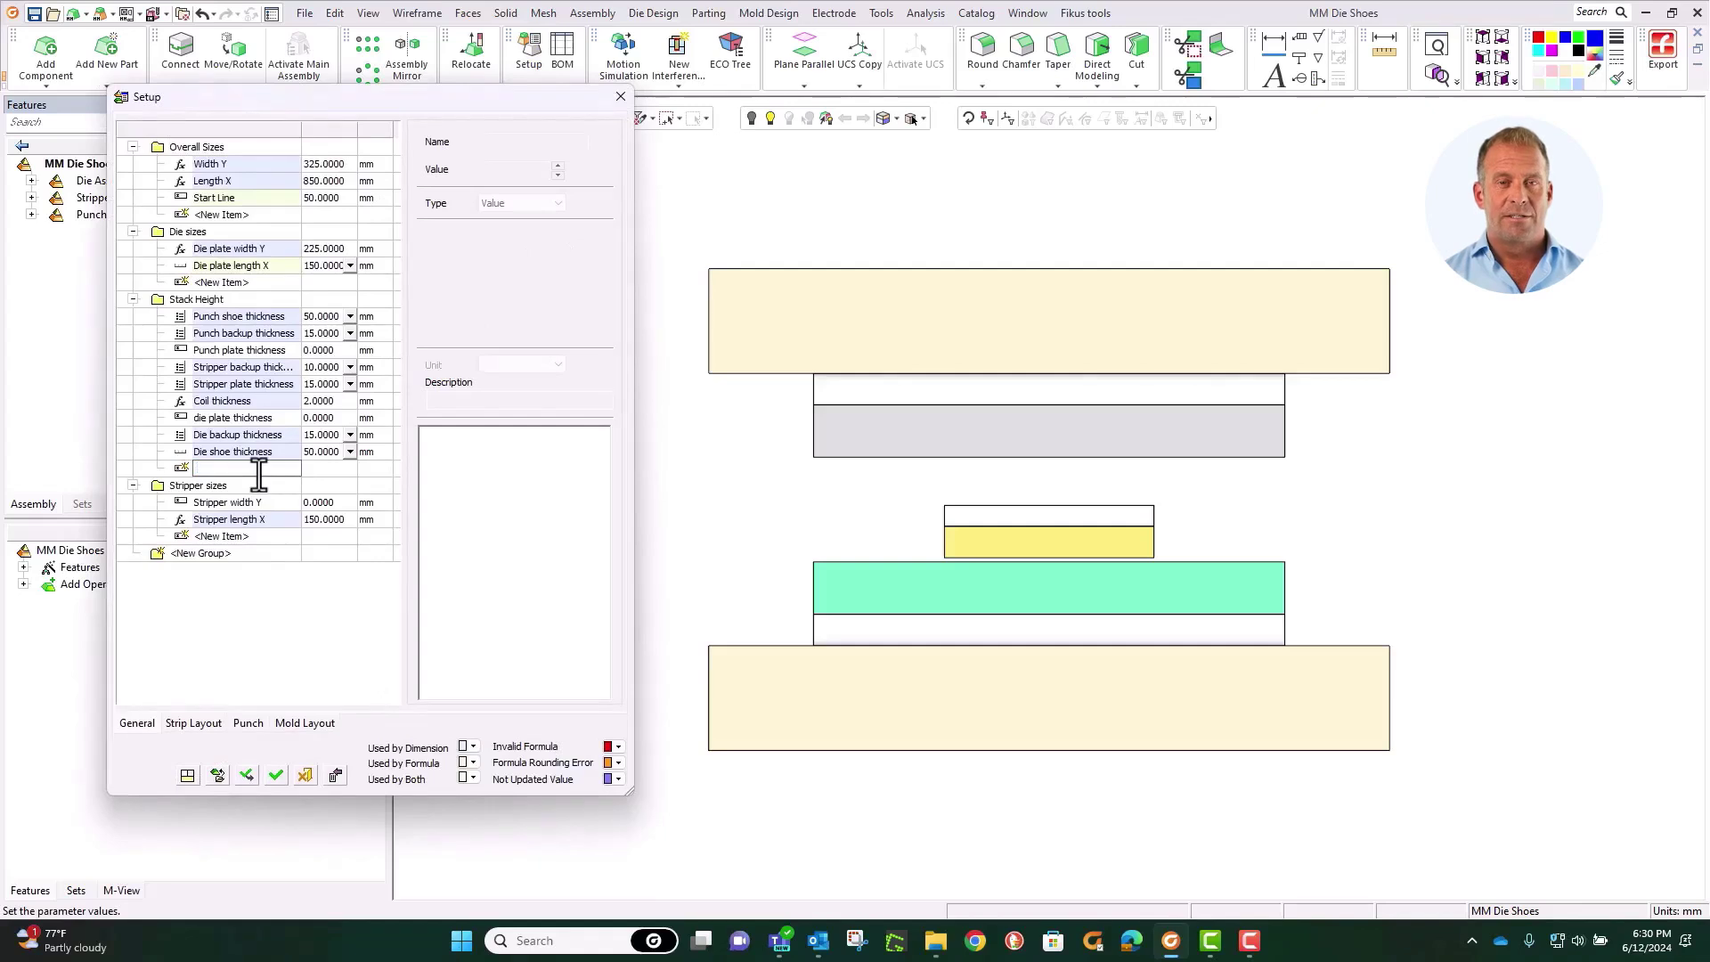
{"action": "type", "text": "Press tra"}
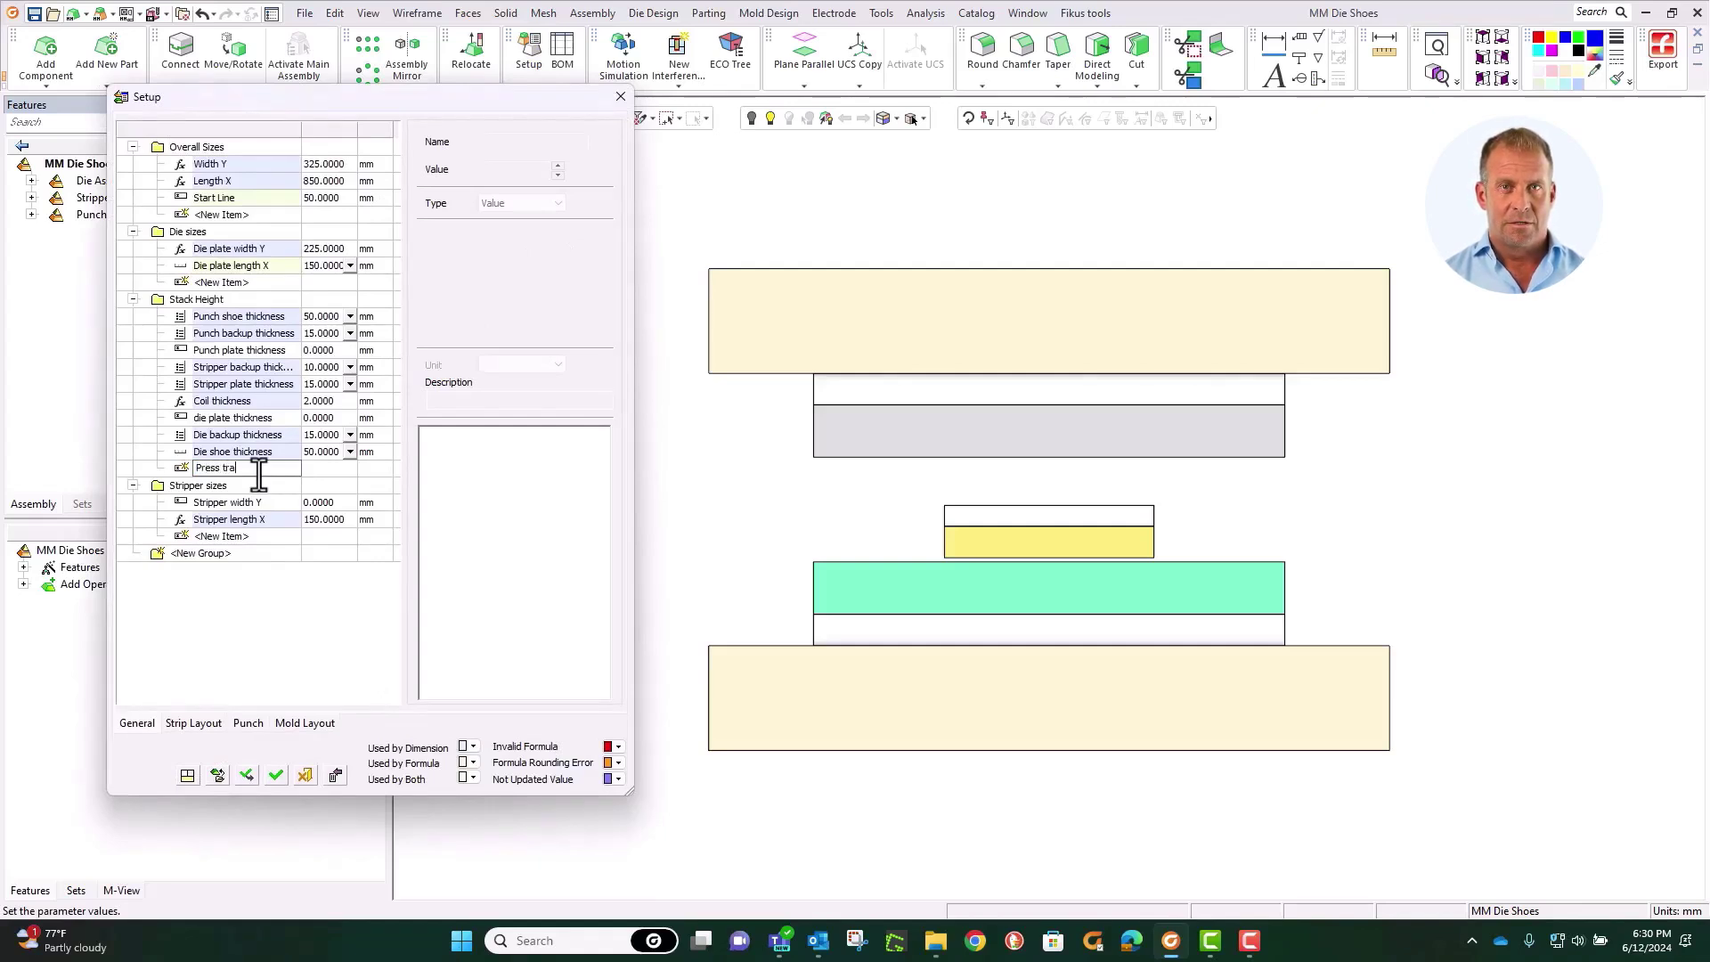
{"action": "type", "text": "vel"}
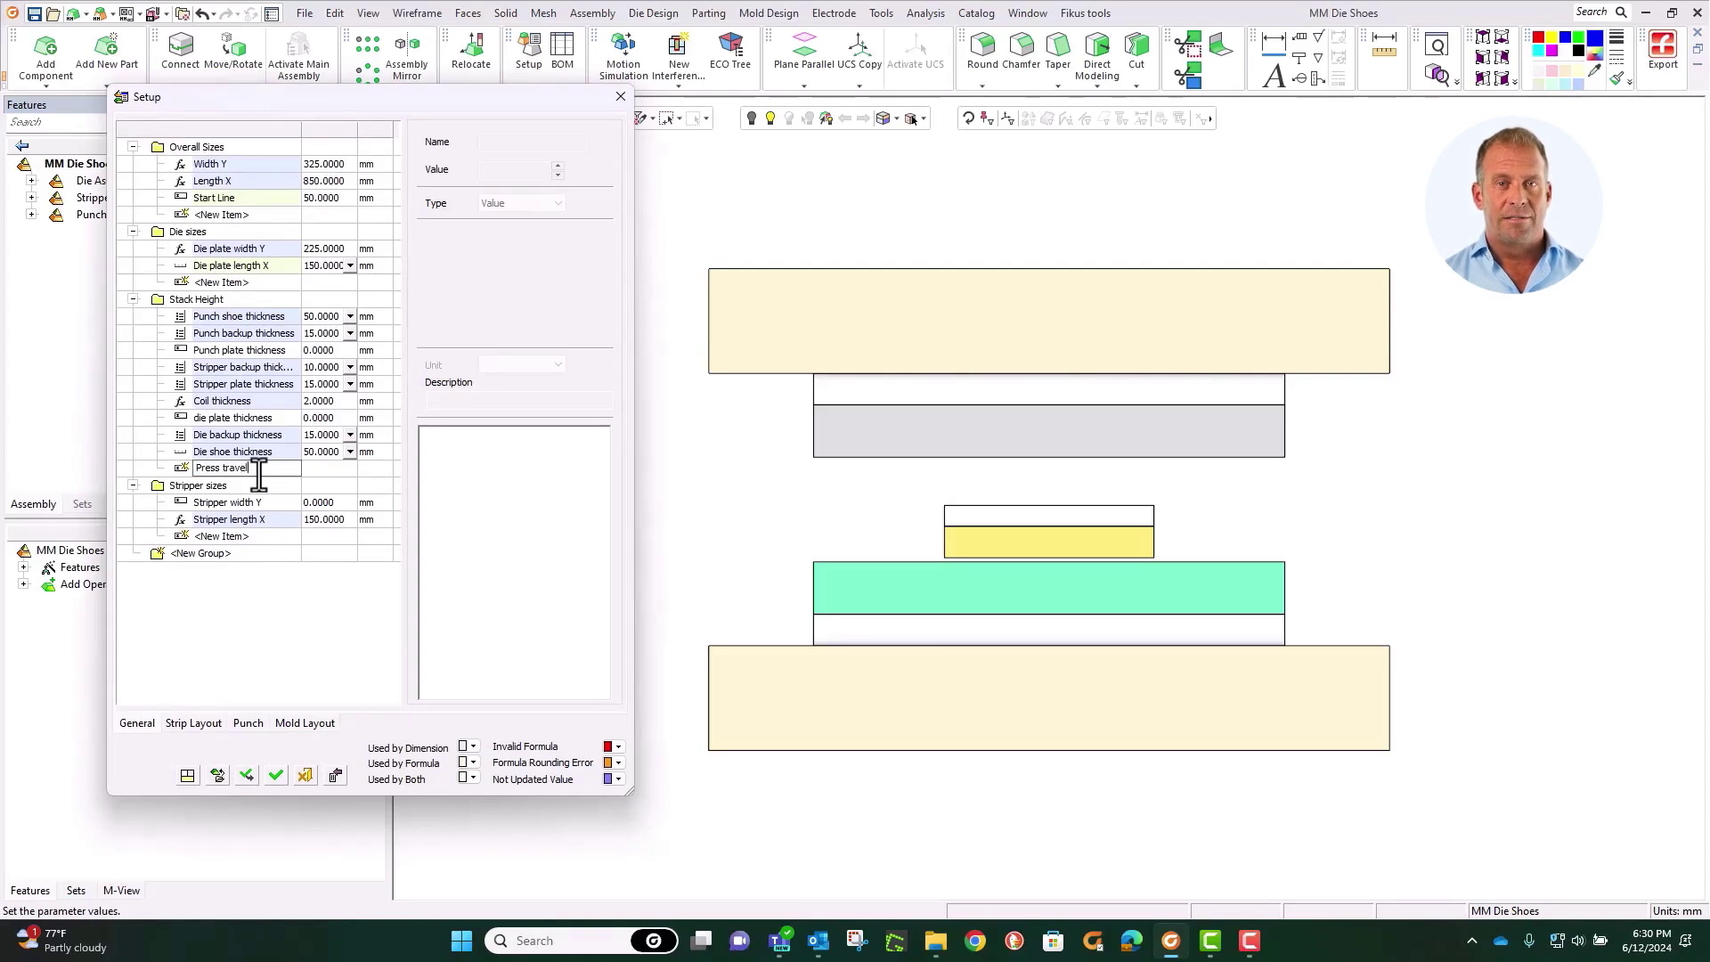
{"action": "key", "text": "Return"}
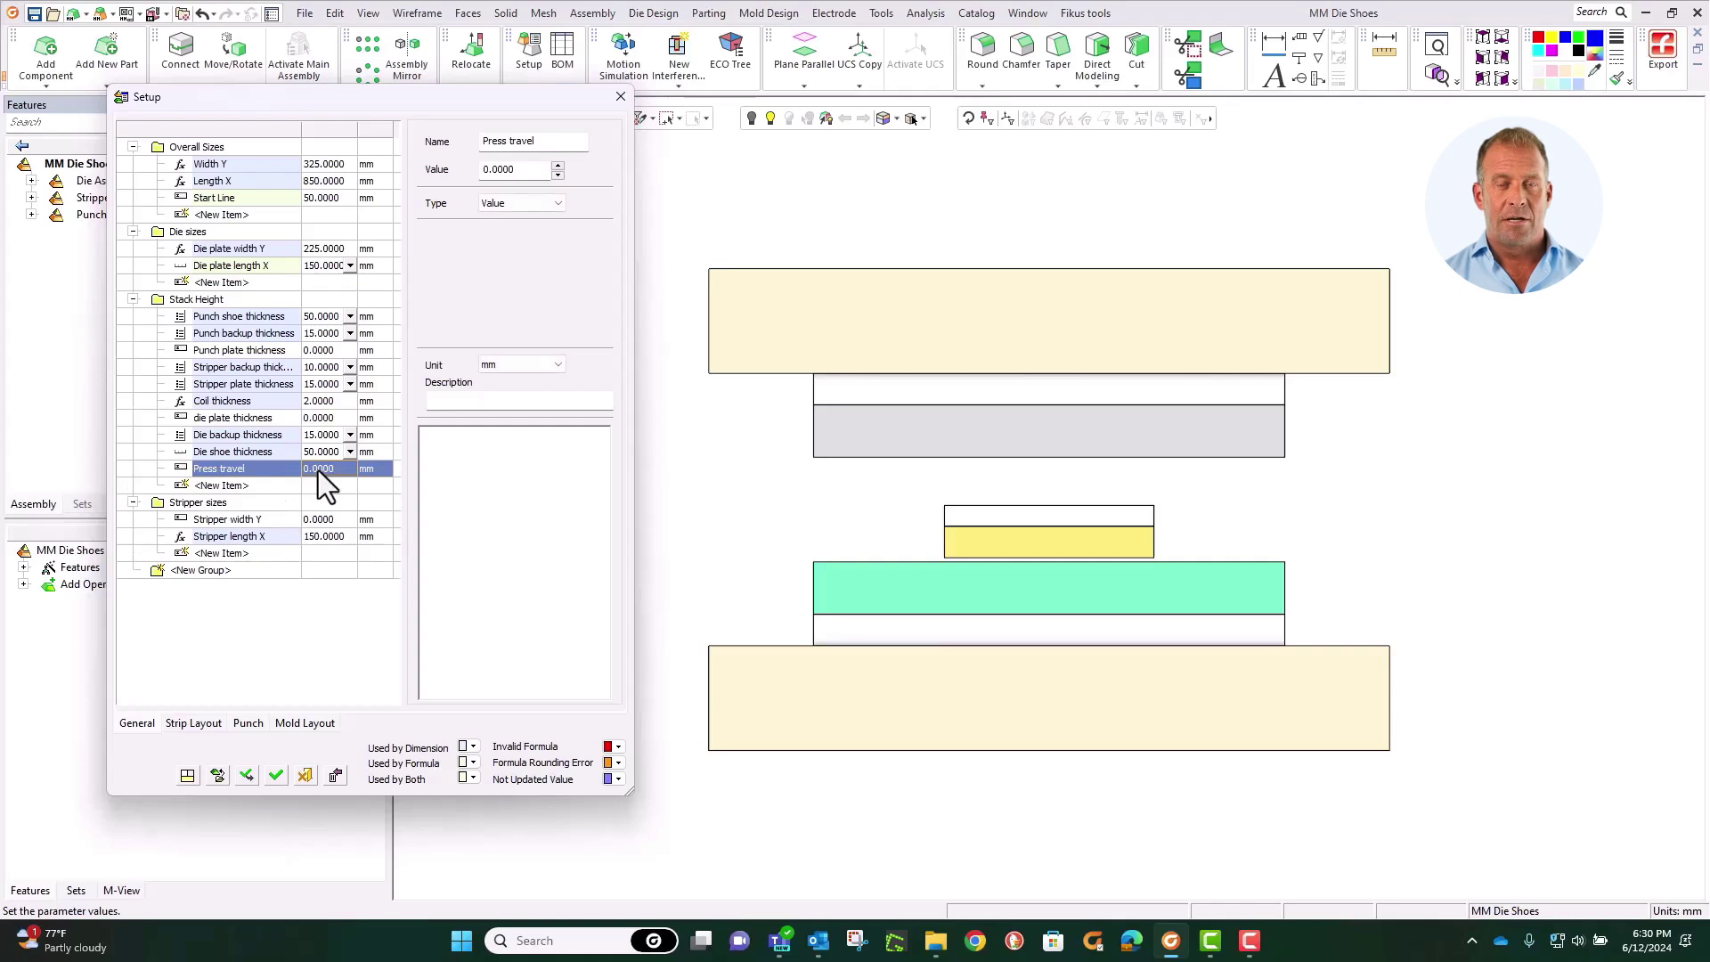
{"action": "left_click", "coordinate": [514, 200]}
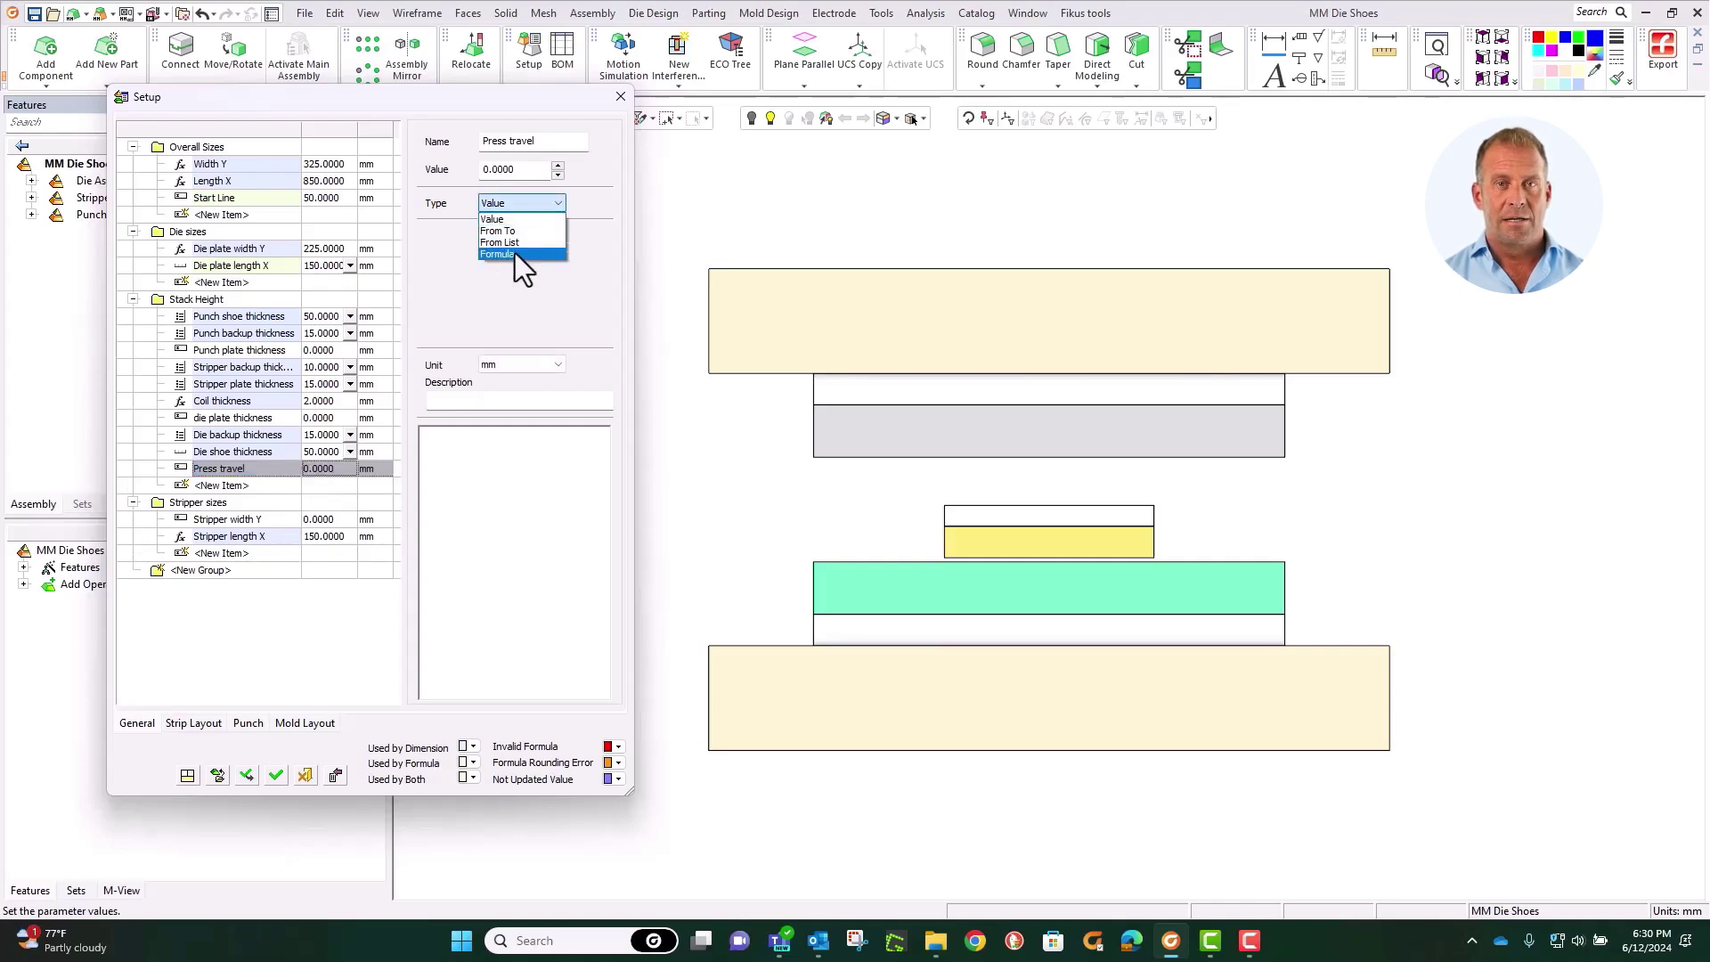
{"action": "left_click", "coordinate": [515, 253]}
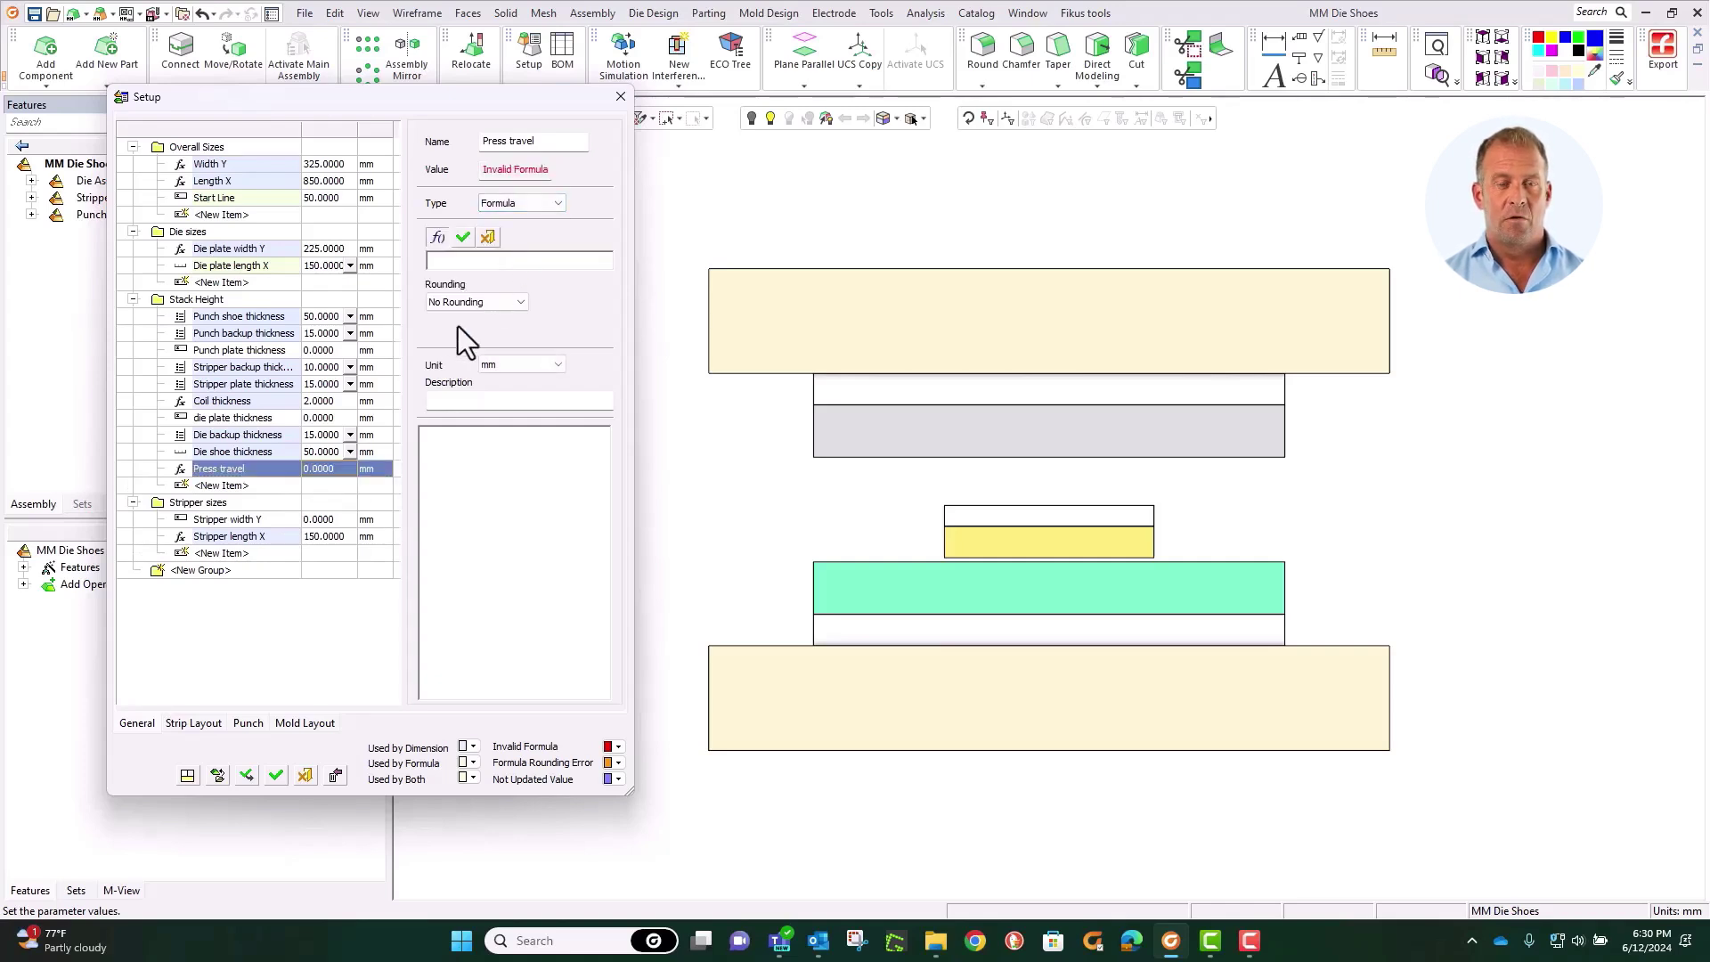
Step: Define the Press travel formula as Upper Workpiece Height + Lower Workpiece Height + 4, taking both heights from the strip layout's bounding data
{"action": "left_click", "coordinate": [195, 723]}
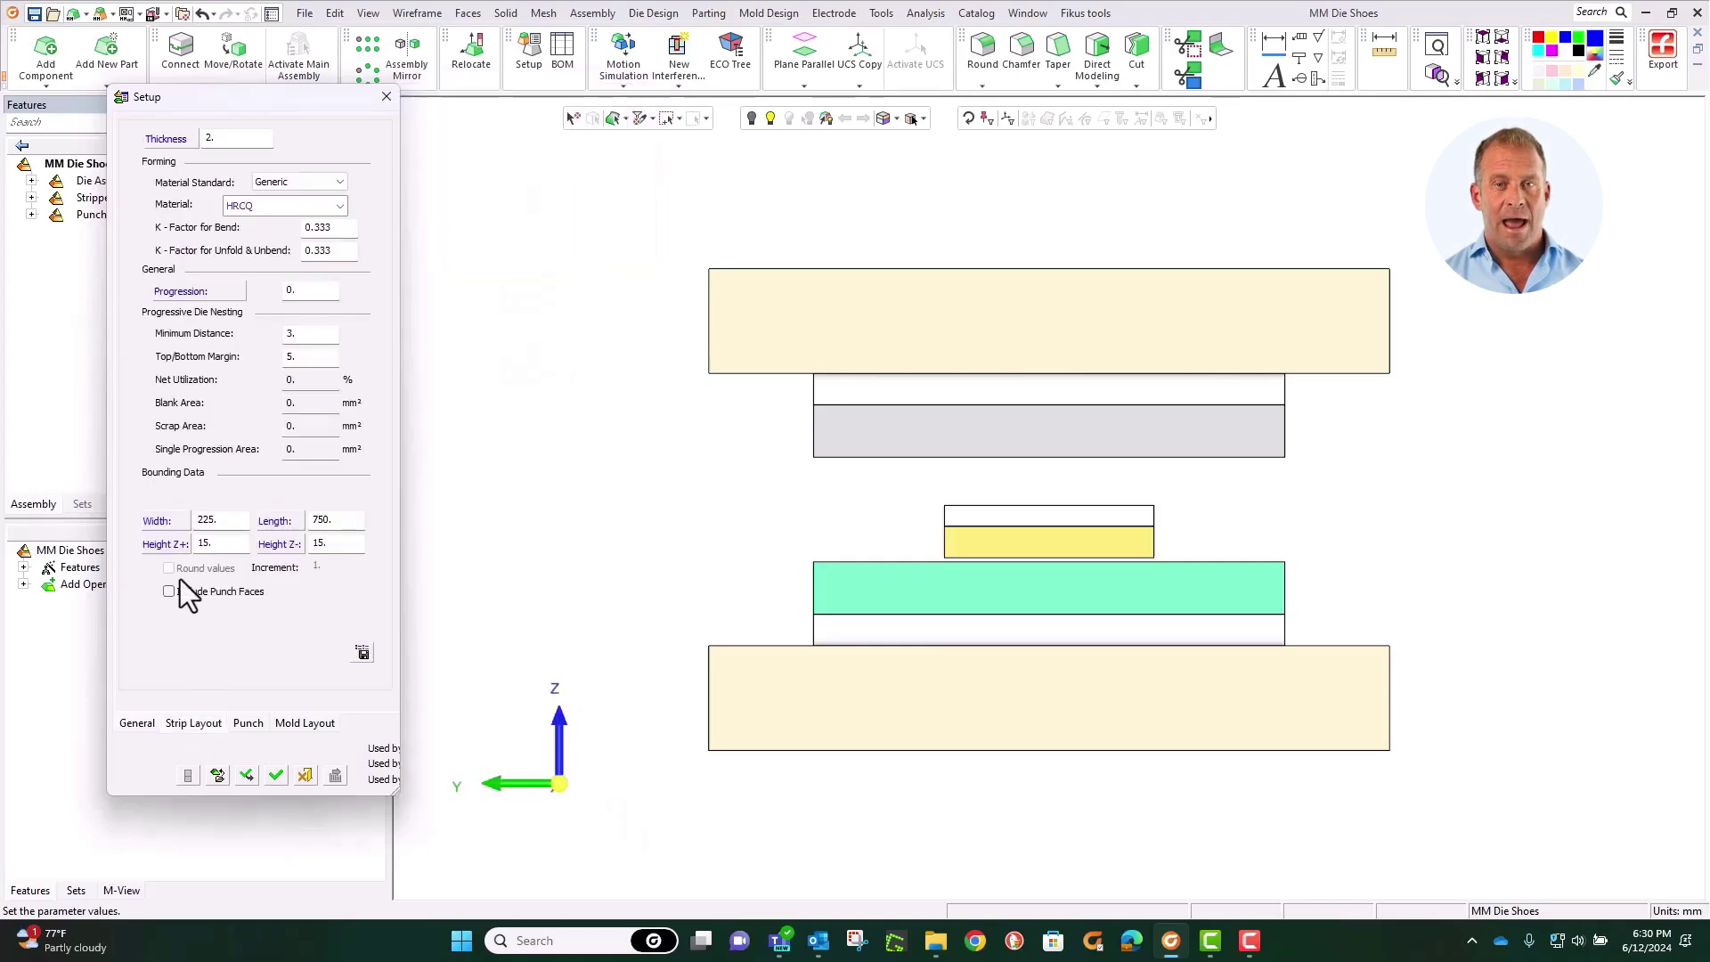
{"action": "left_click", "coordinate": [178, 546]}
{"action": "left_click", "coordinate": [582, 262]}
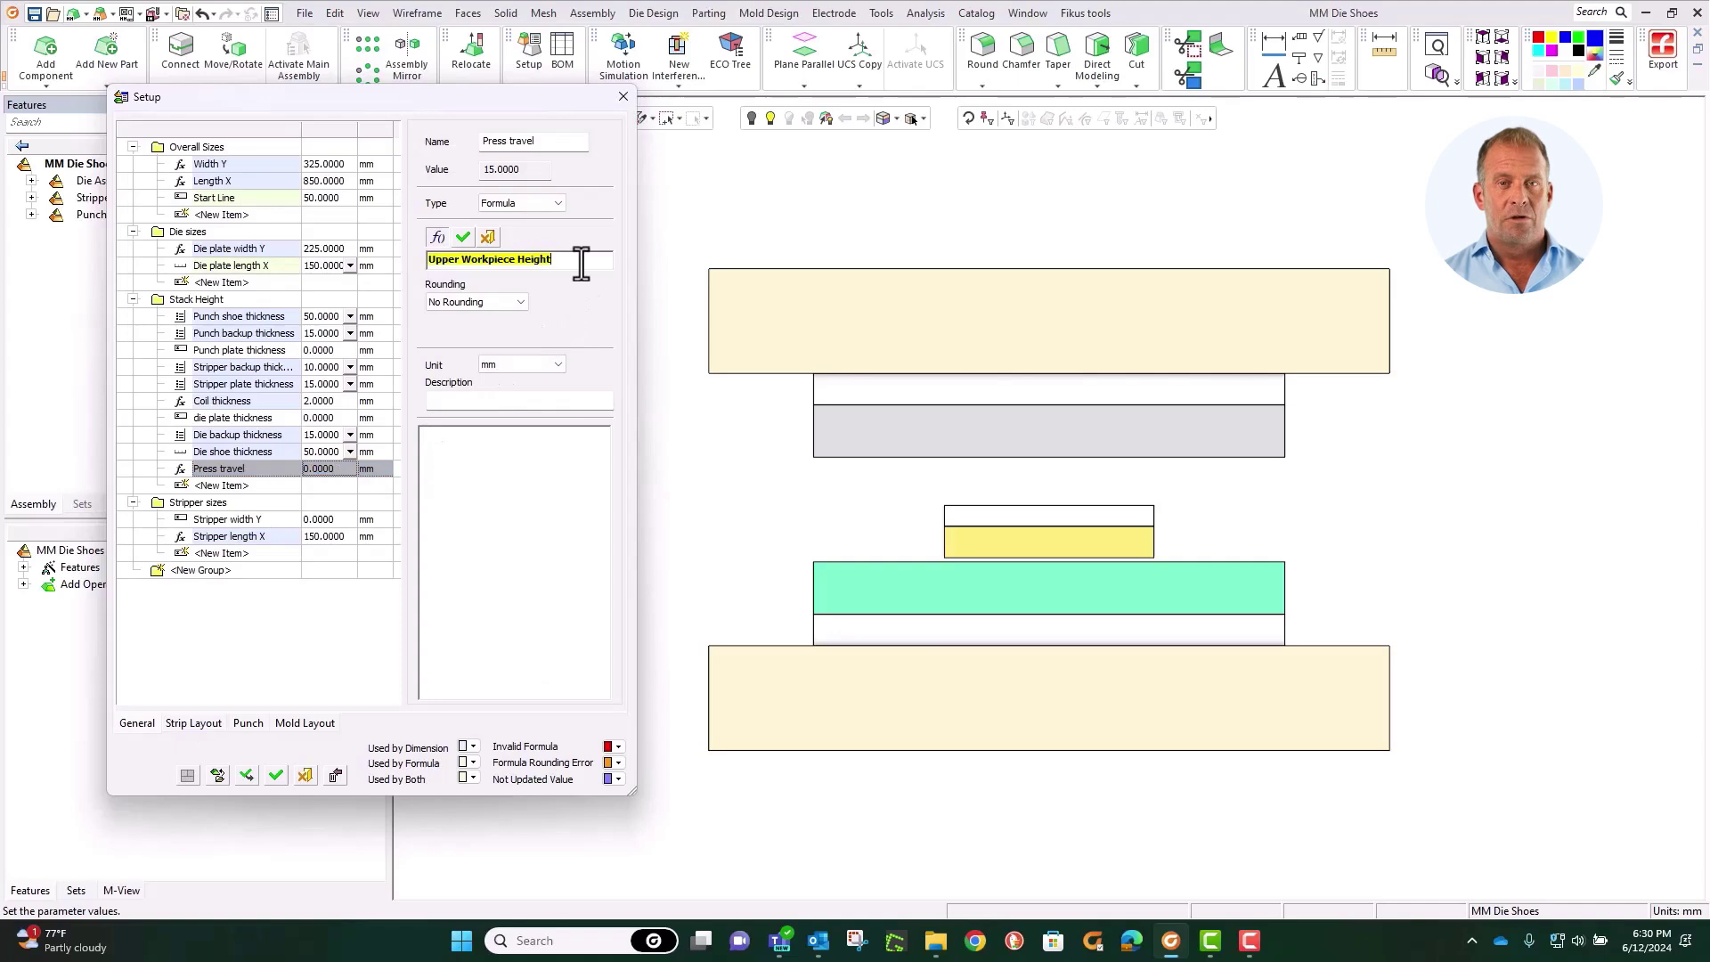
{"action": "type", "text": "+"}
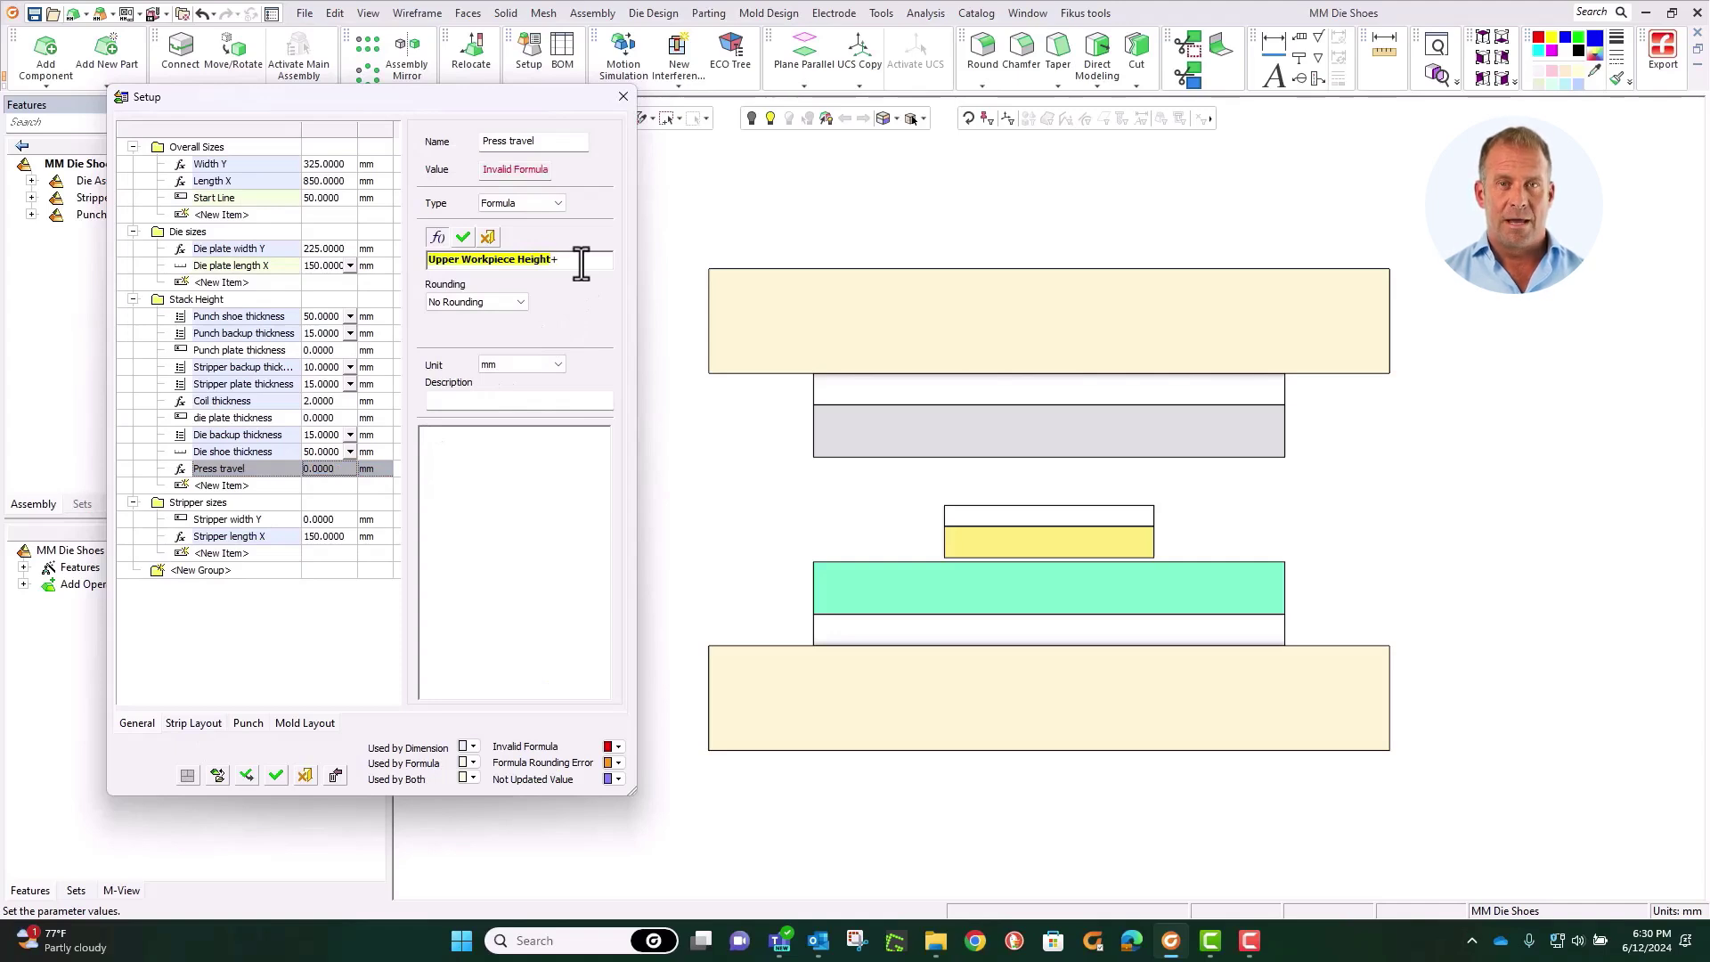
{"action": "left_click", "coordinate": [191, 722]}
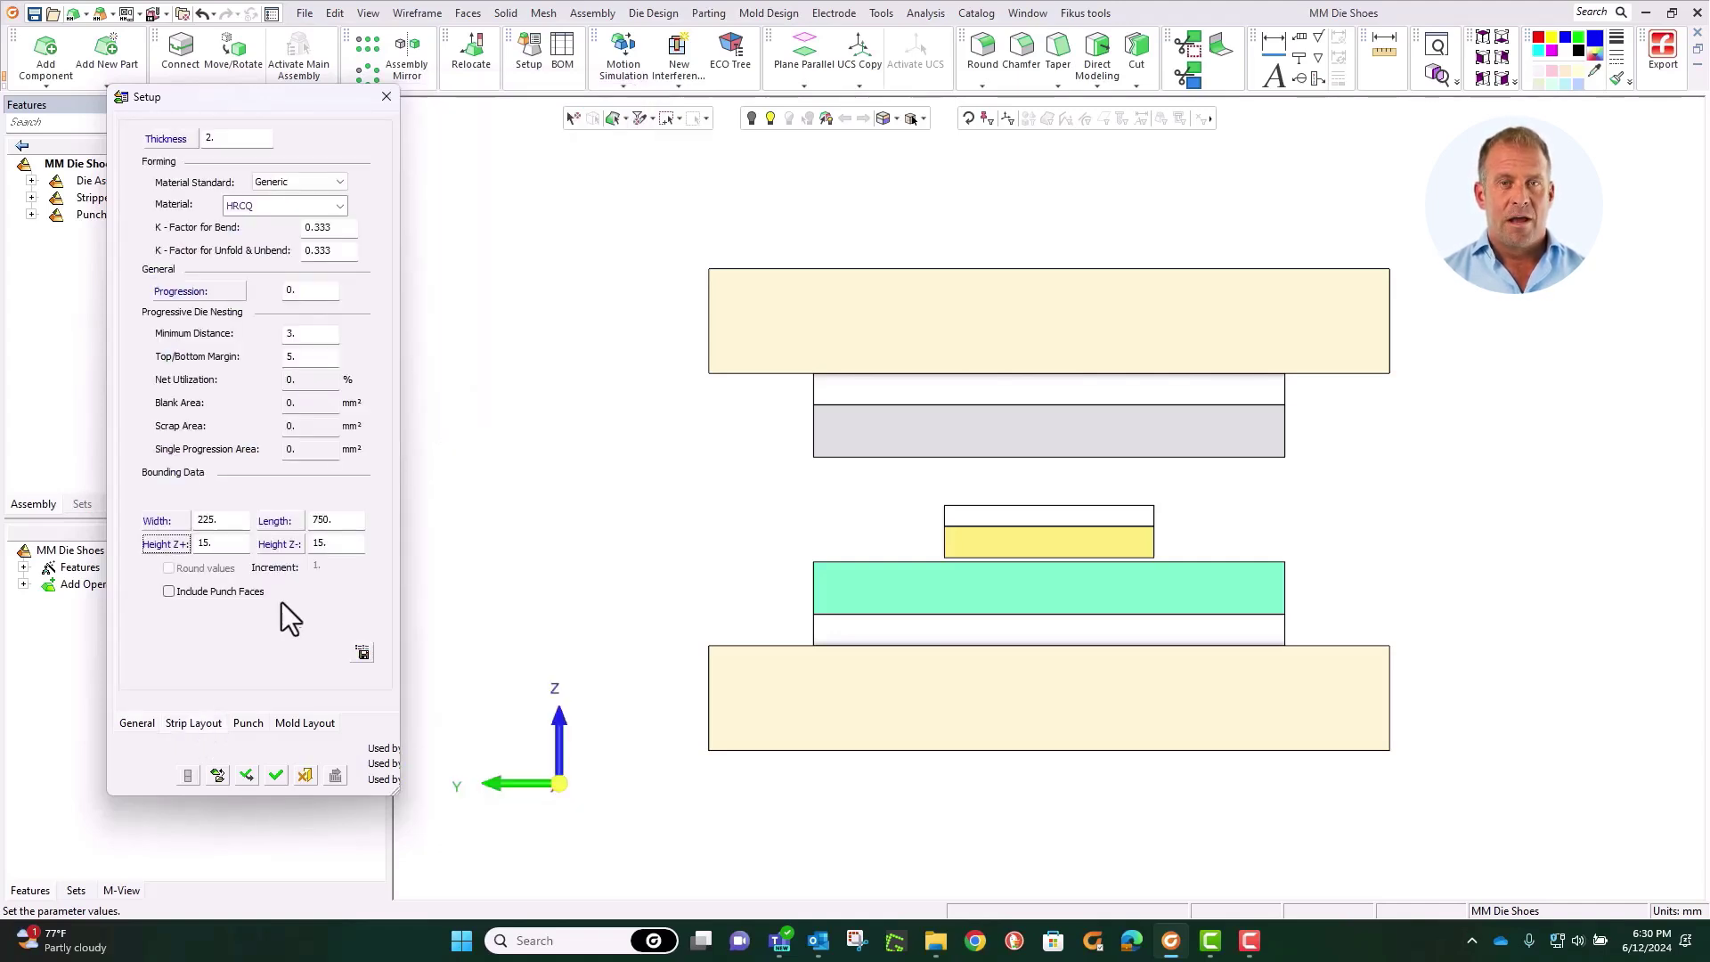
{"action": "left_click", "coordinate": [276, 546]}
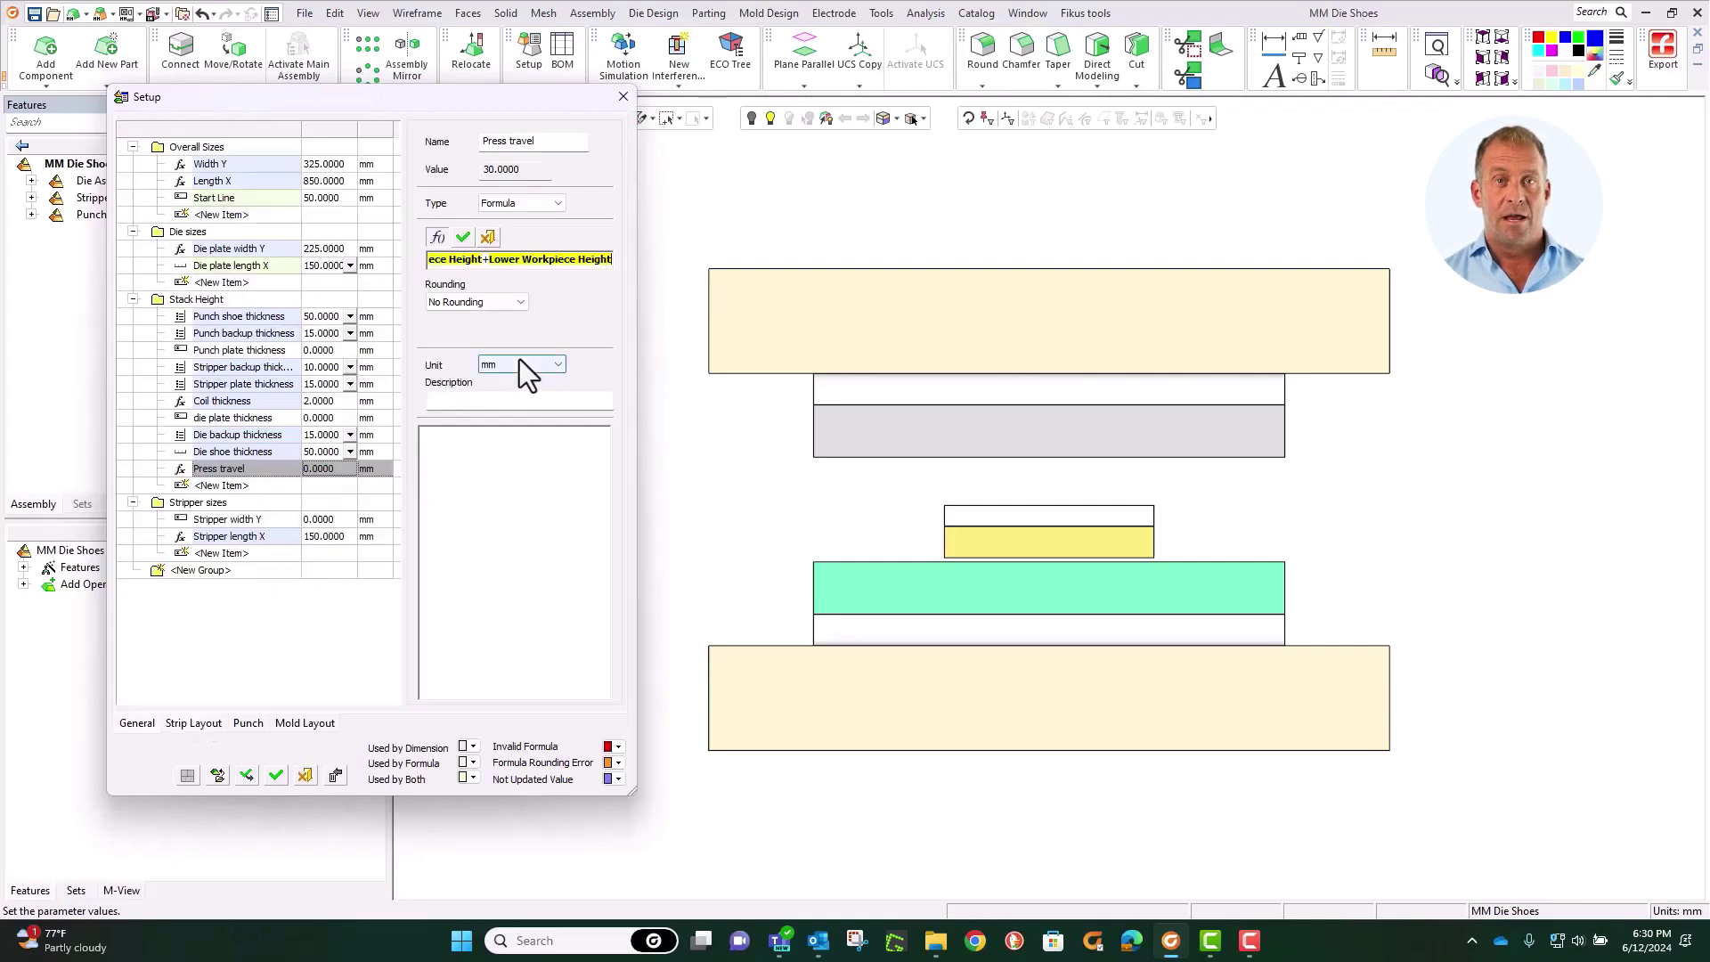
{"action": "type", "text": "+"}
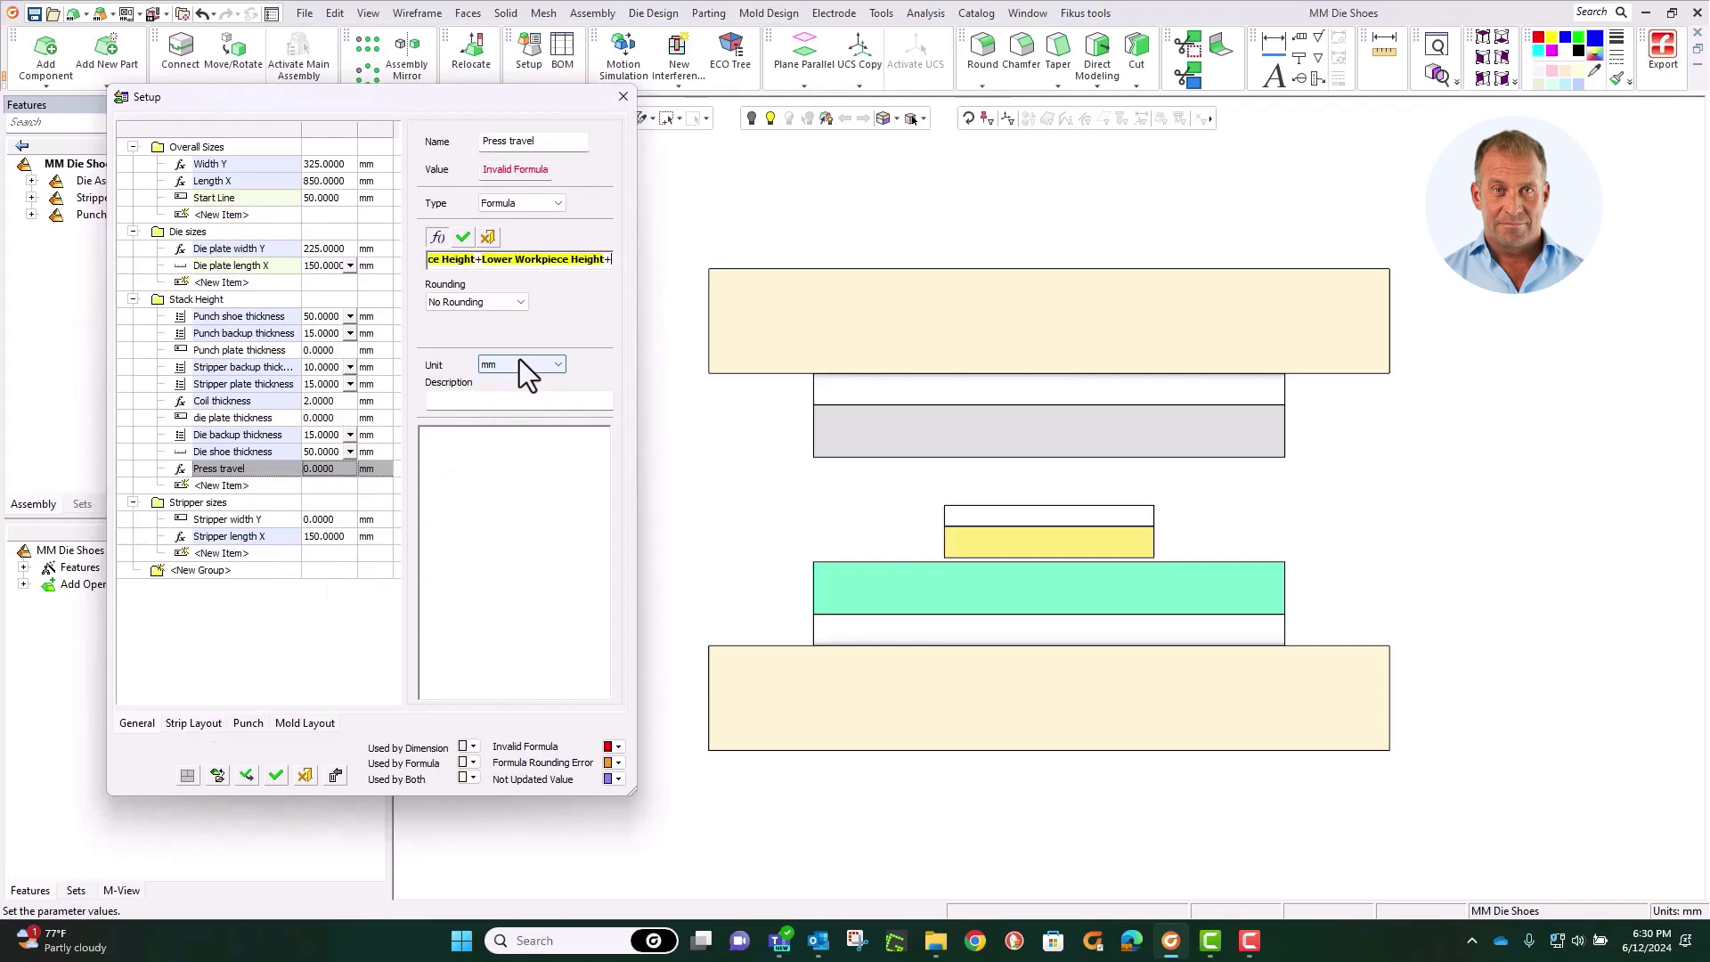
{"action": "type", "text": "4"}
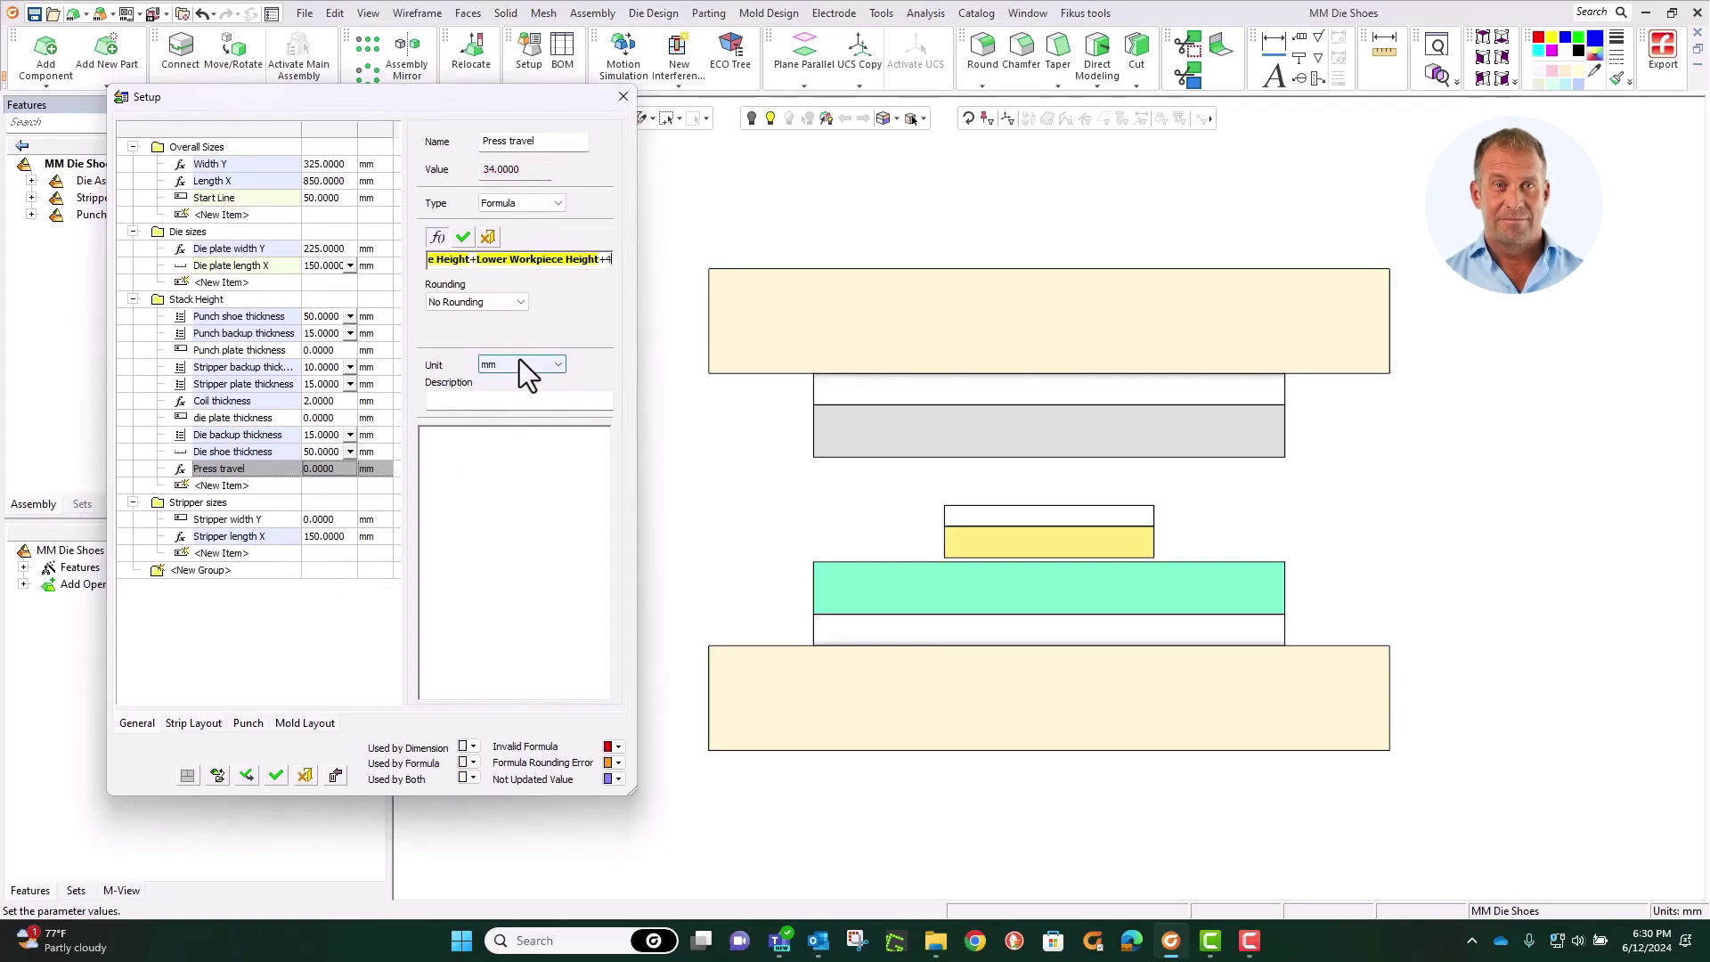
{"action": "left_click", "coordinate": [465, 240]}
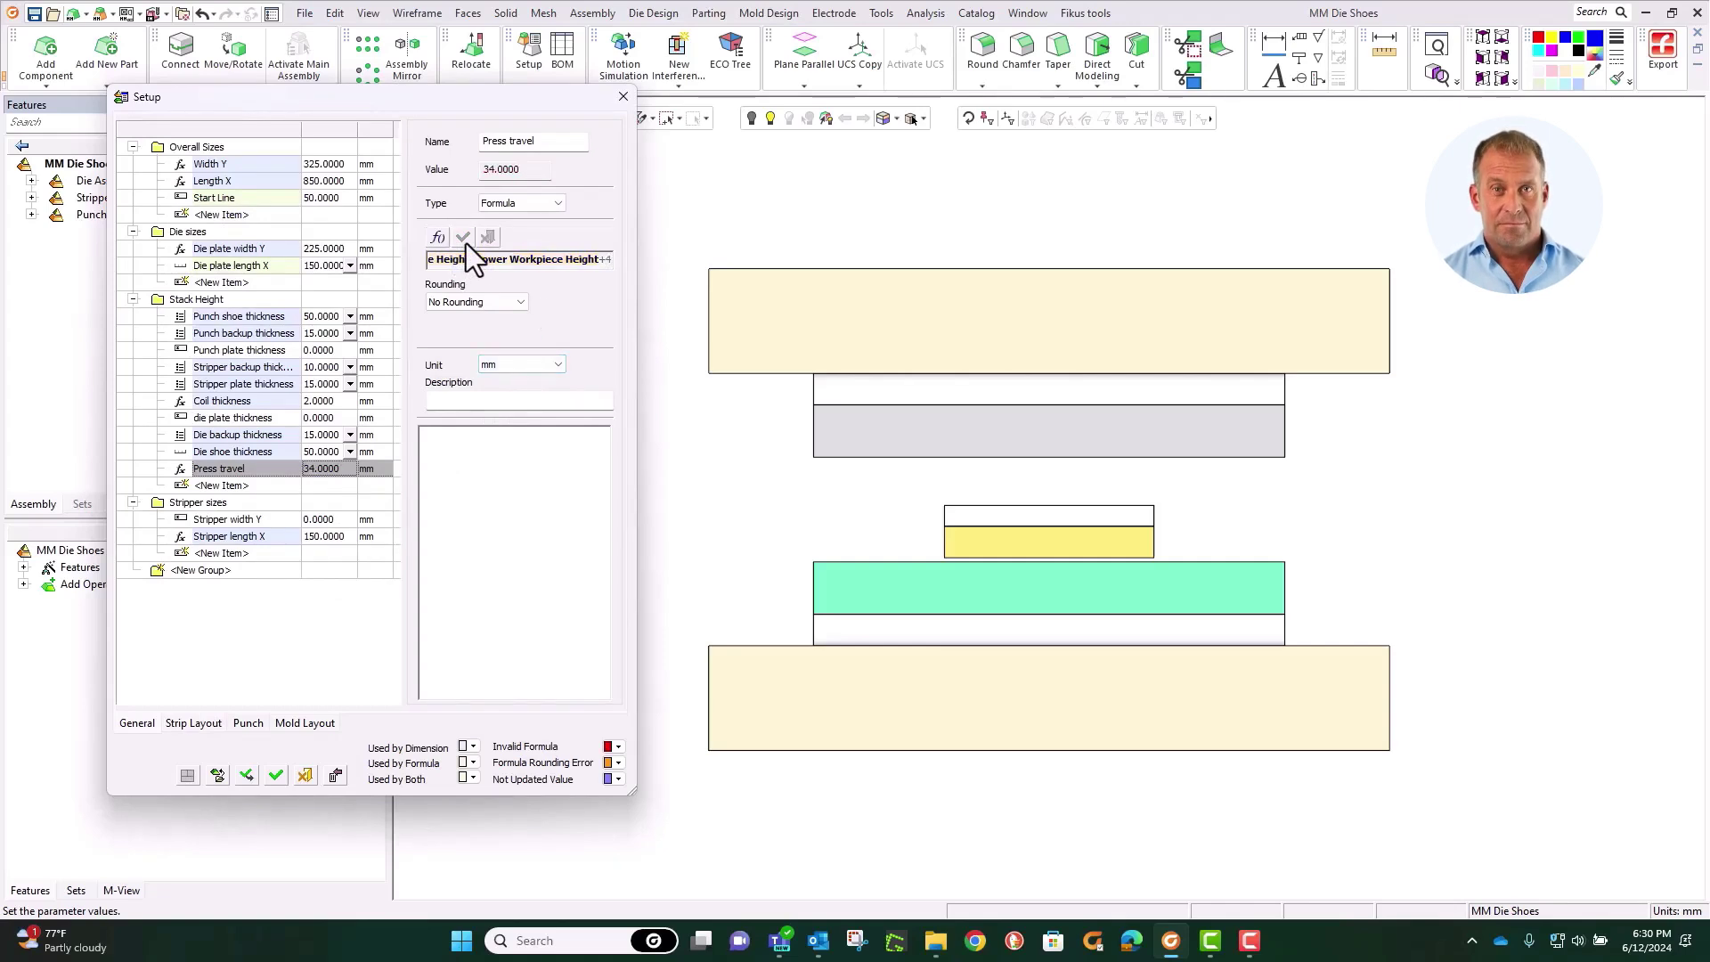
Step: Add a Stripper closed gap parameter to the Stack Height group and set its value to 5 mm
{"action": "left_click", "coordinate": [211, 487]}
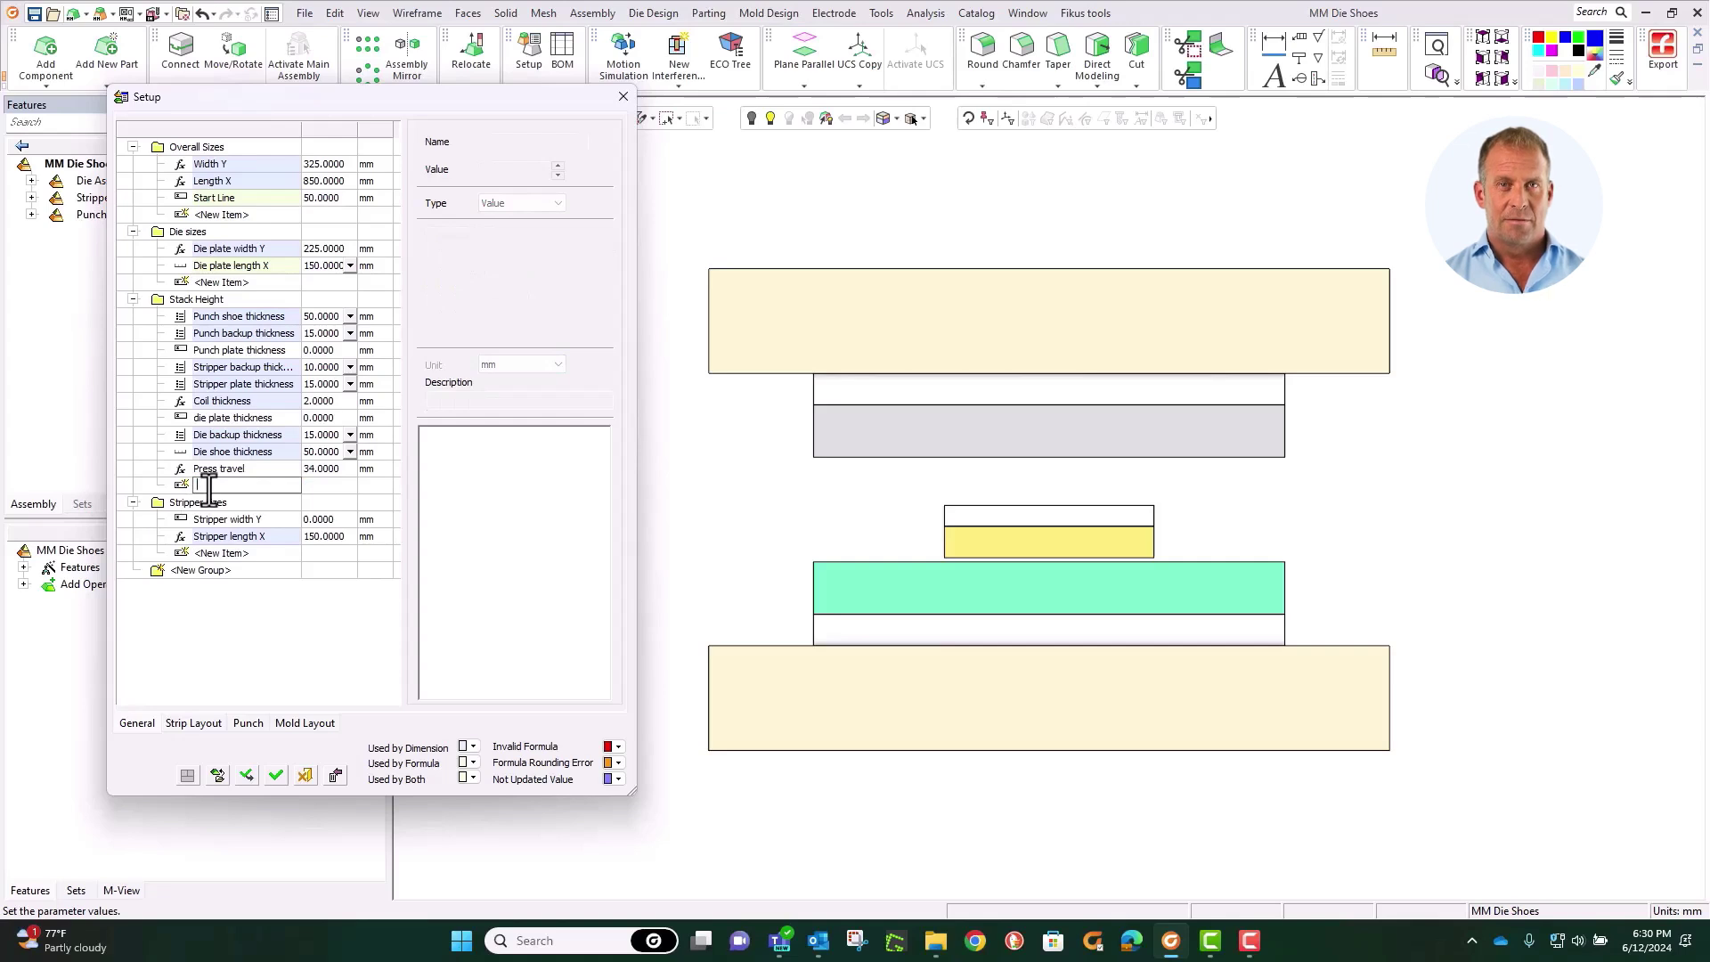
{"action": "type", "text": "Stripp"}
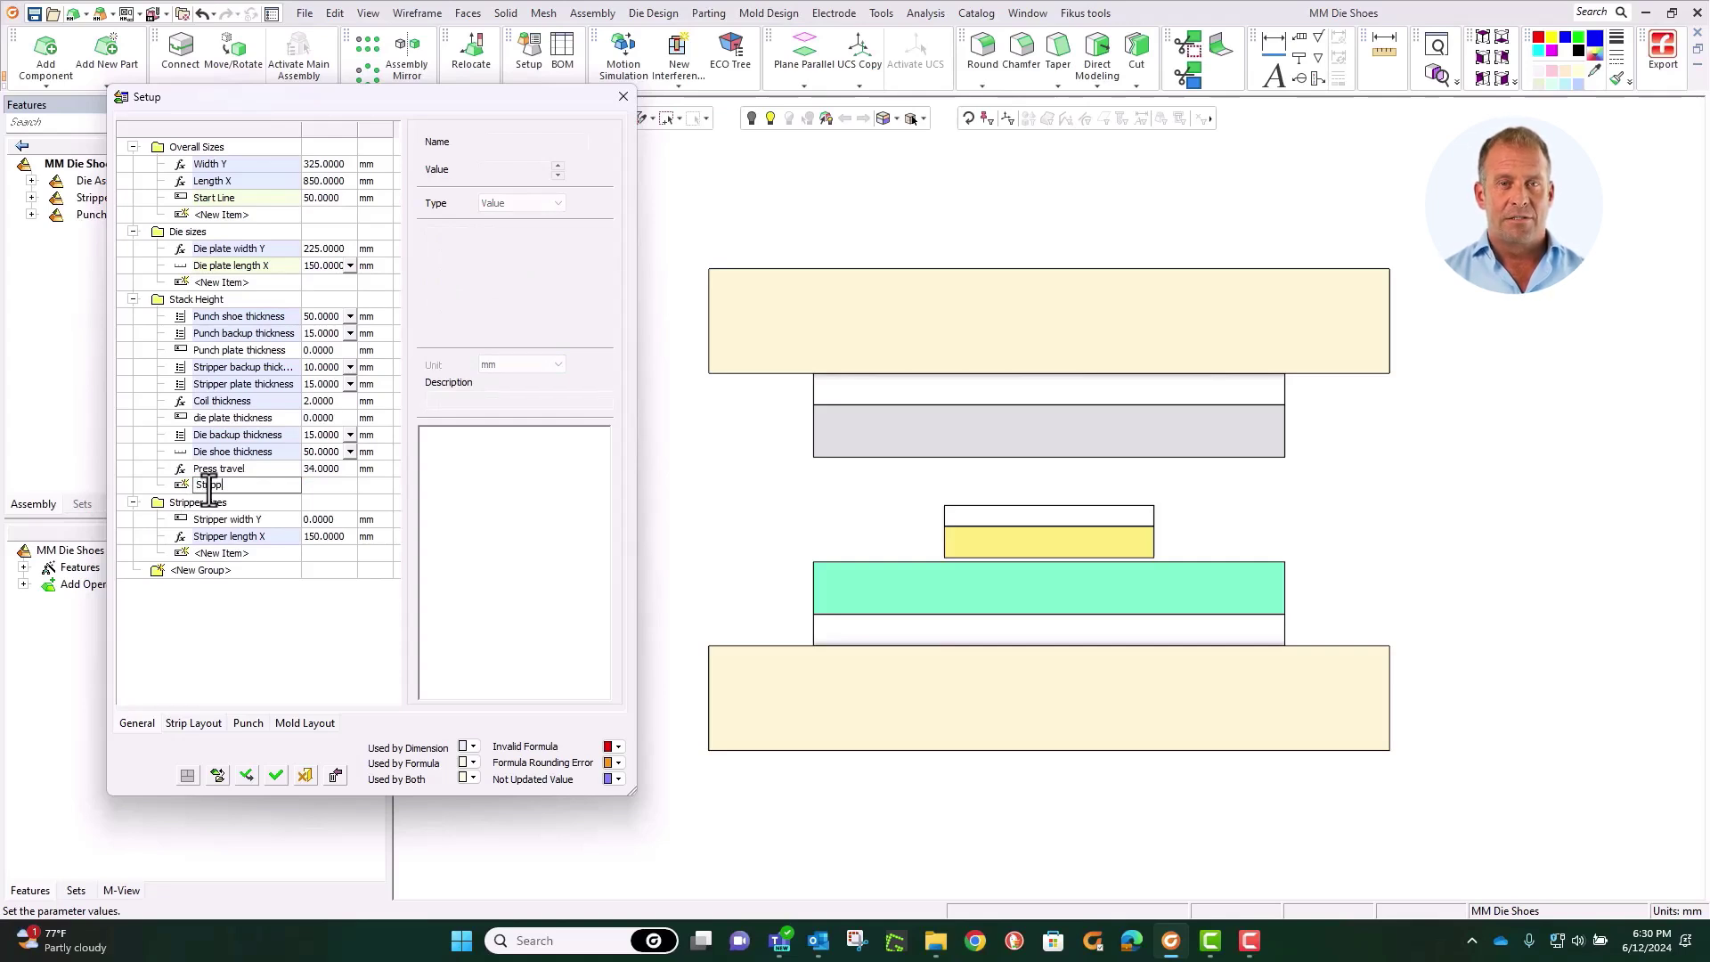
{"action": "type", "text": "er closed gap"}
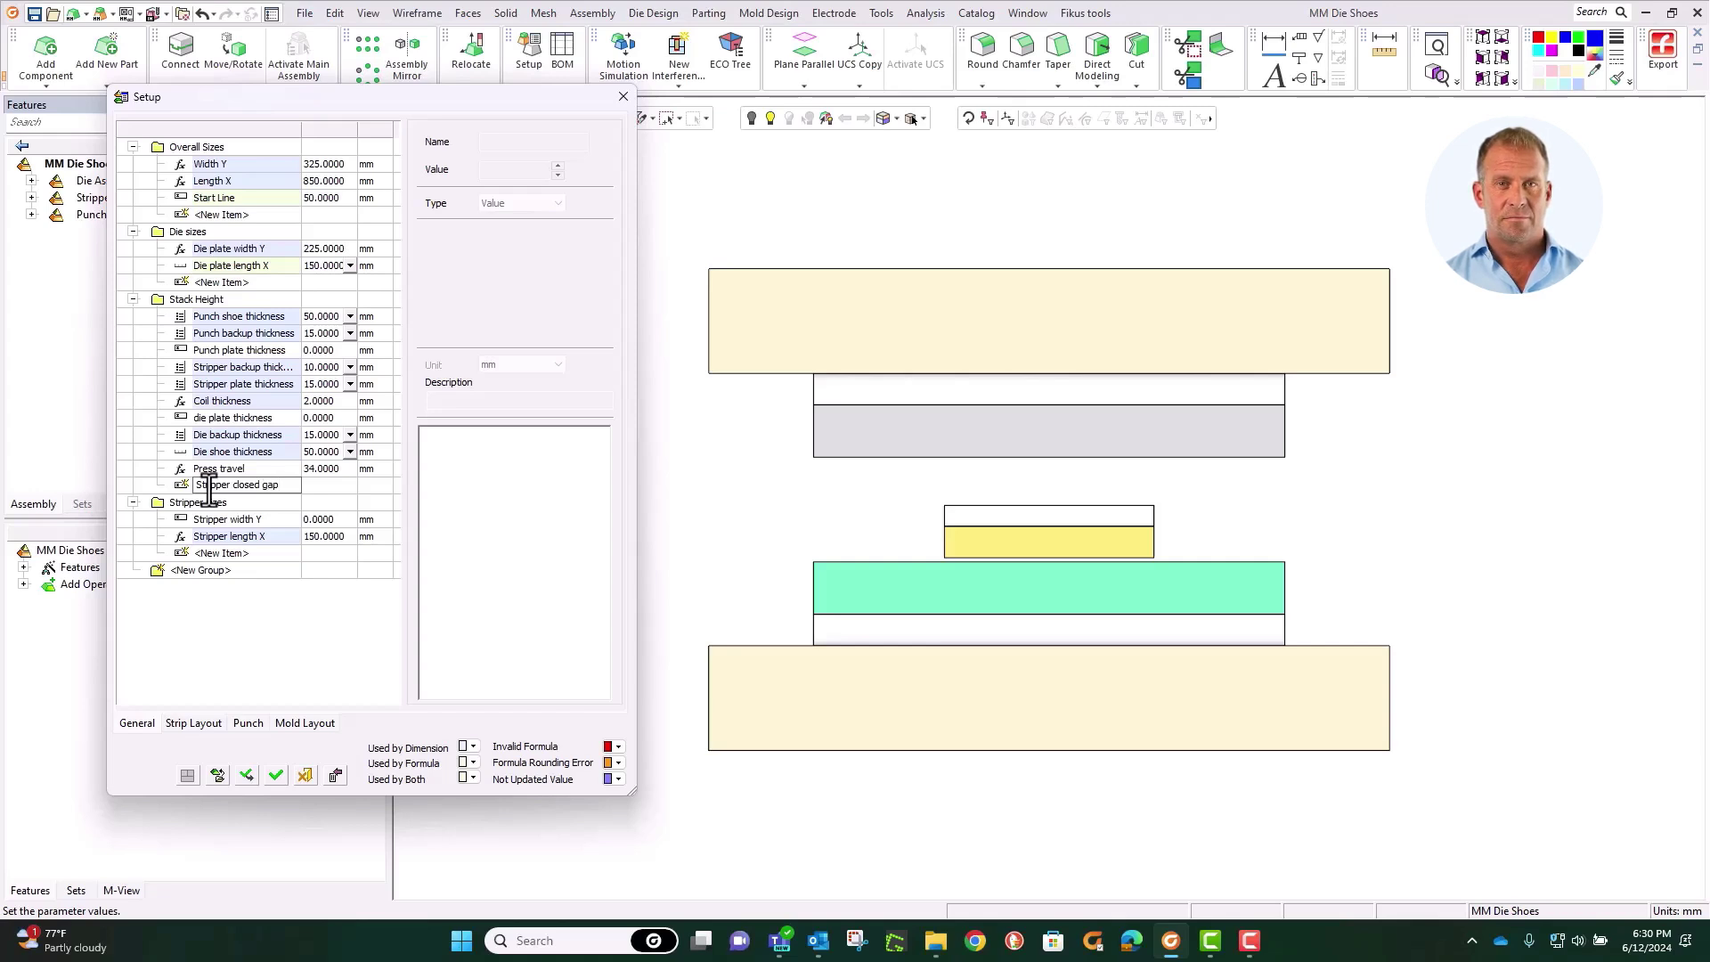
{"action": "left_click", "coordinate": [326, 488]}
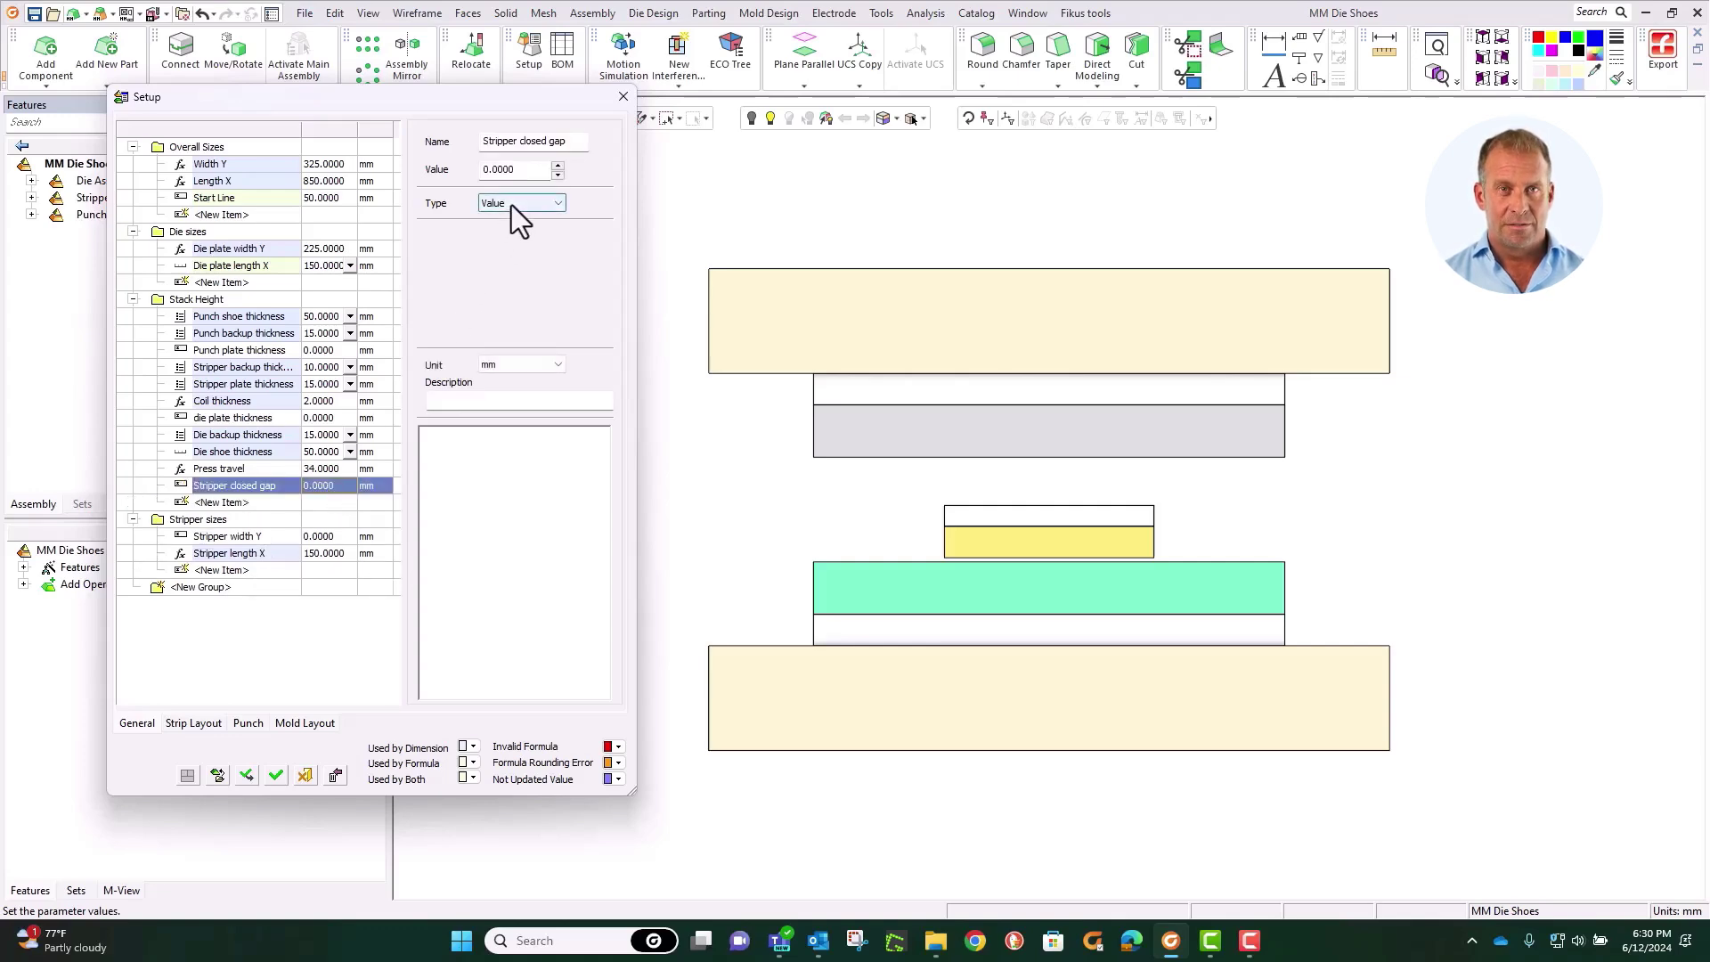
{"action": "left_click", "coordinate": [319, 485]}
{"action": "type", "text": "5"}
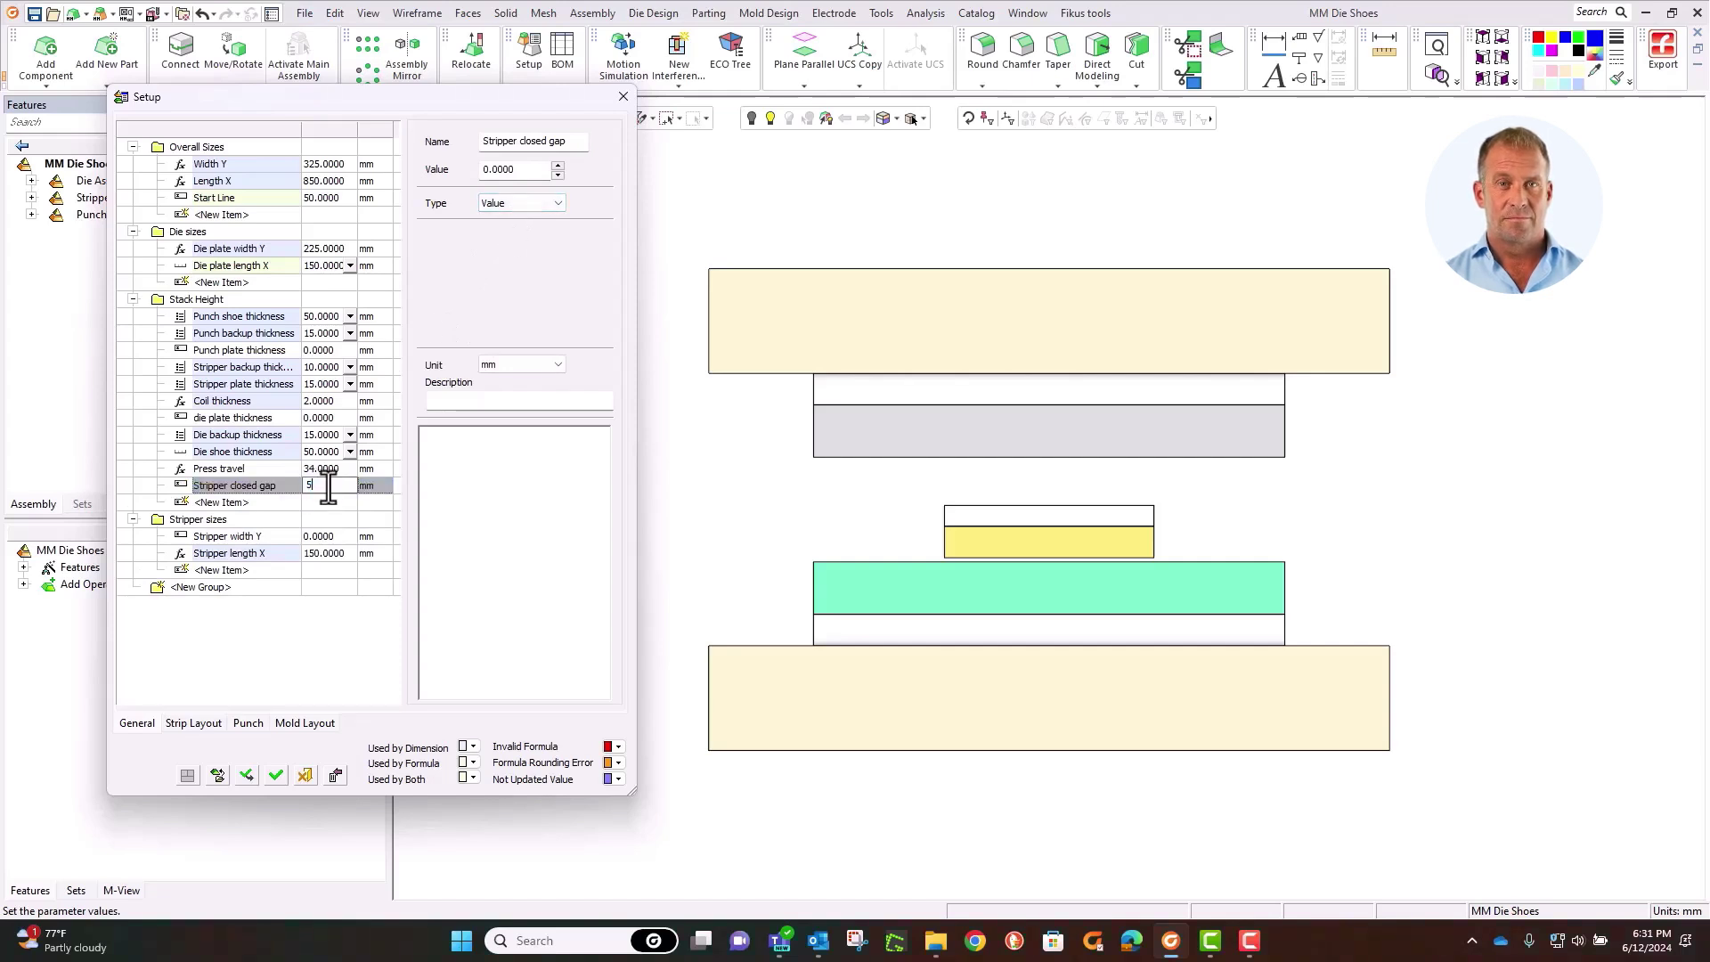
{"action": "key", "text": "Return"}
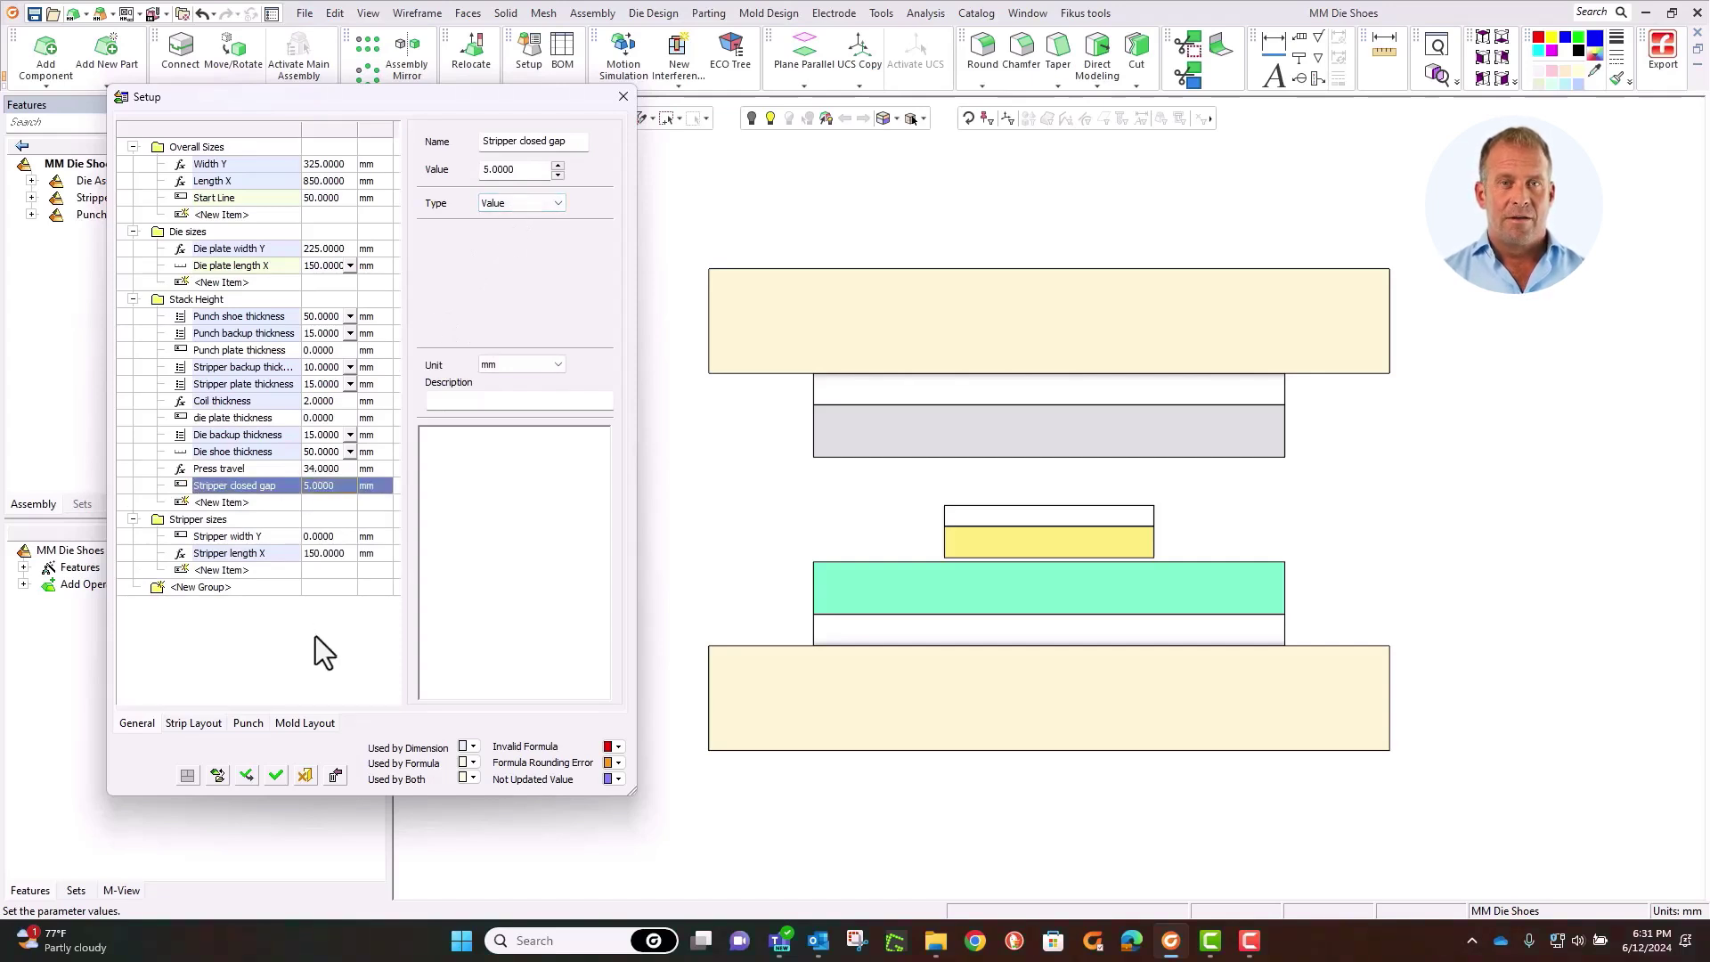
Step: Add a Stripper closed height parameter to the Stack Height group and make it a Formula type
{"action": "left_click", "coordinate": [265, 502]}
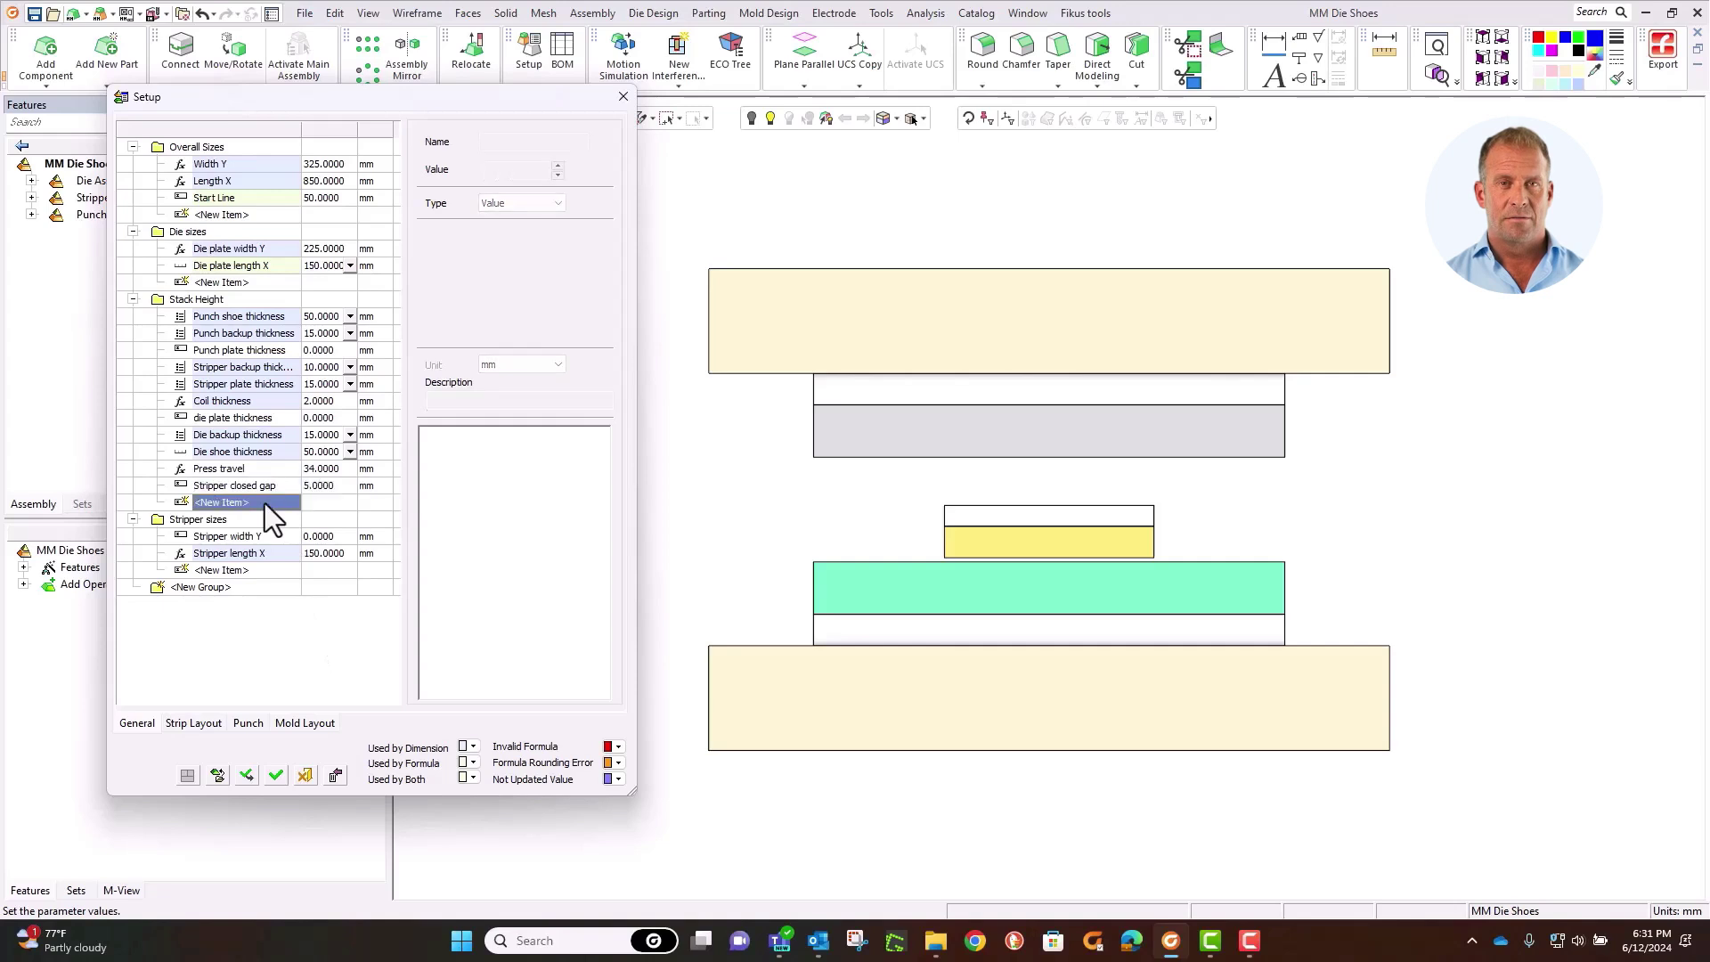
{"action": "type", "text": "S"}
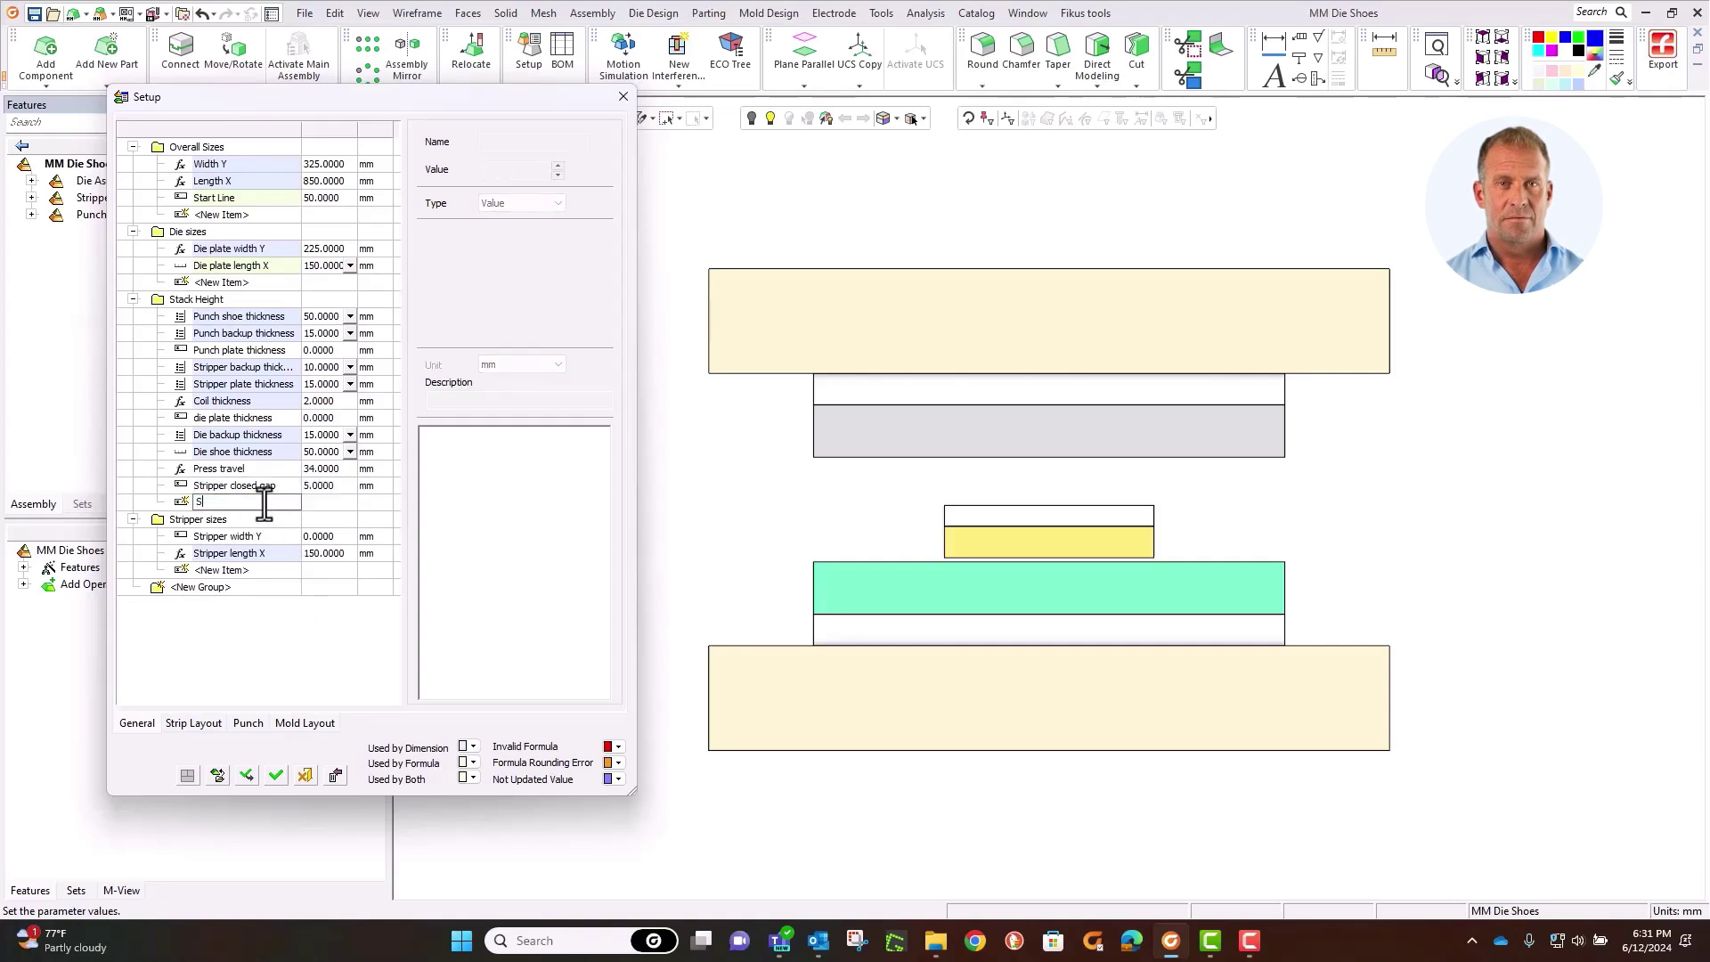
{"action": "type", "text": "tripper cl"}
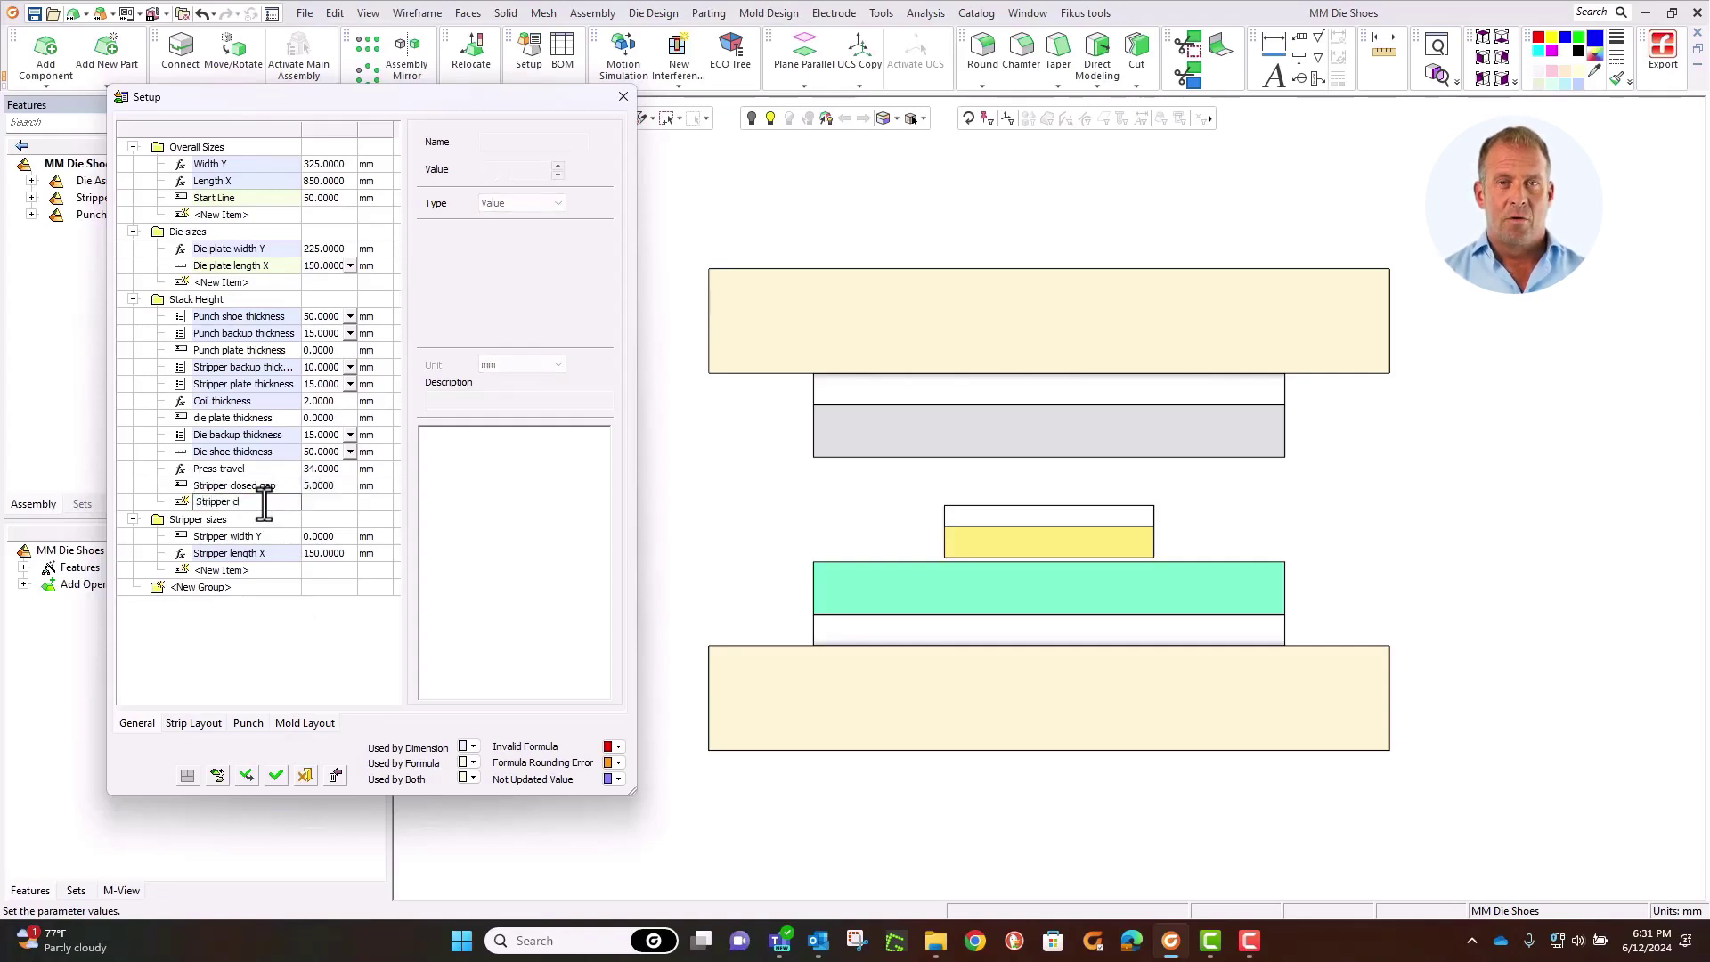
{"action": "type", "text": "osed"}
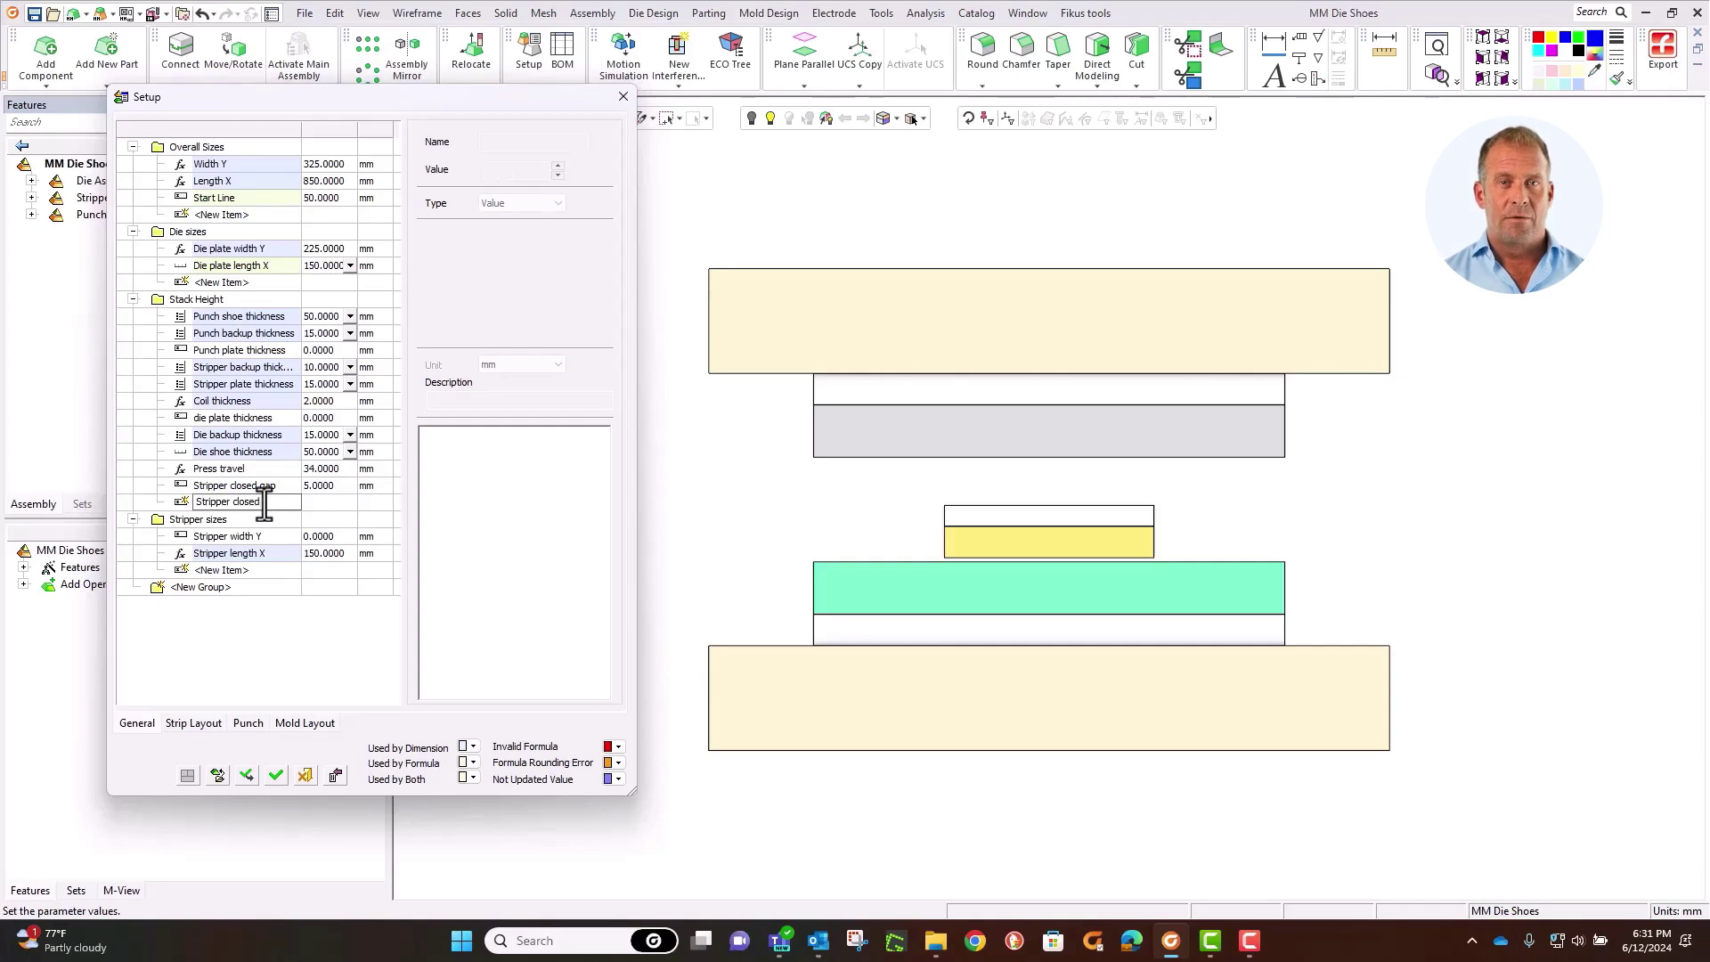
{"action": "type", "text": " heigh"}
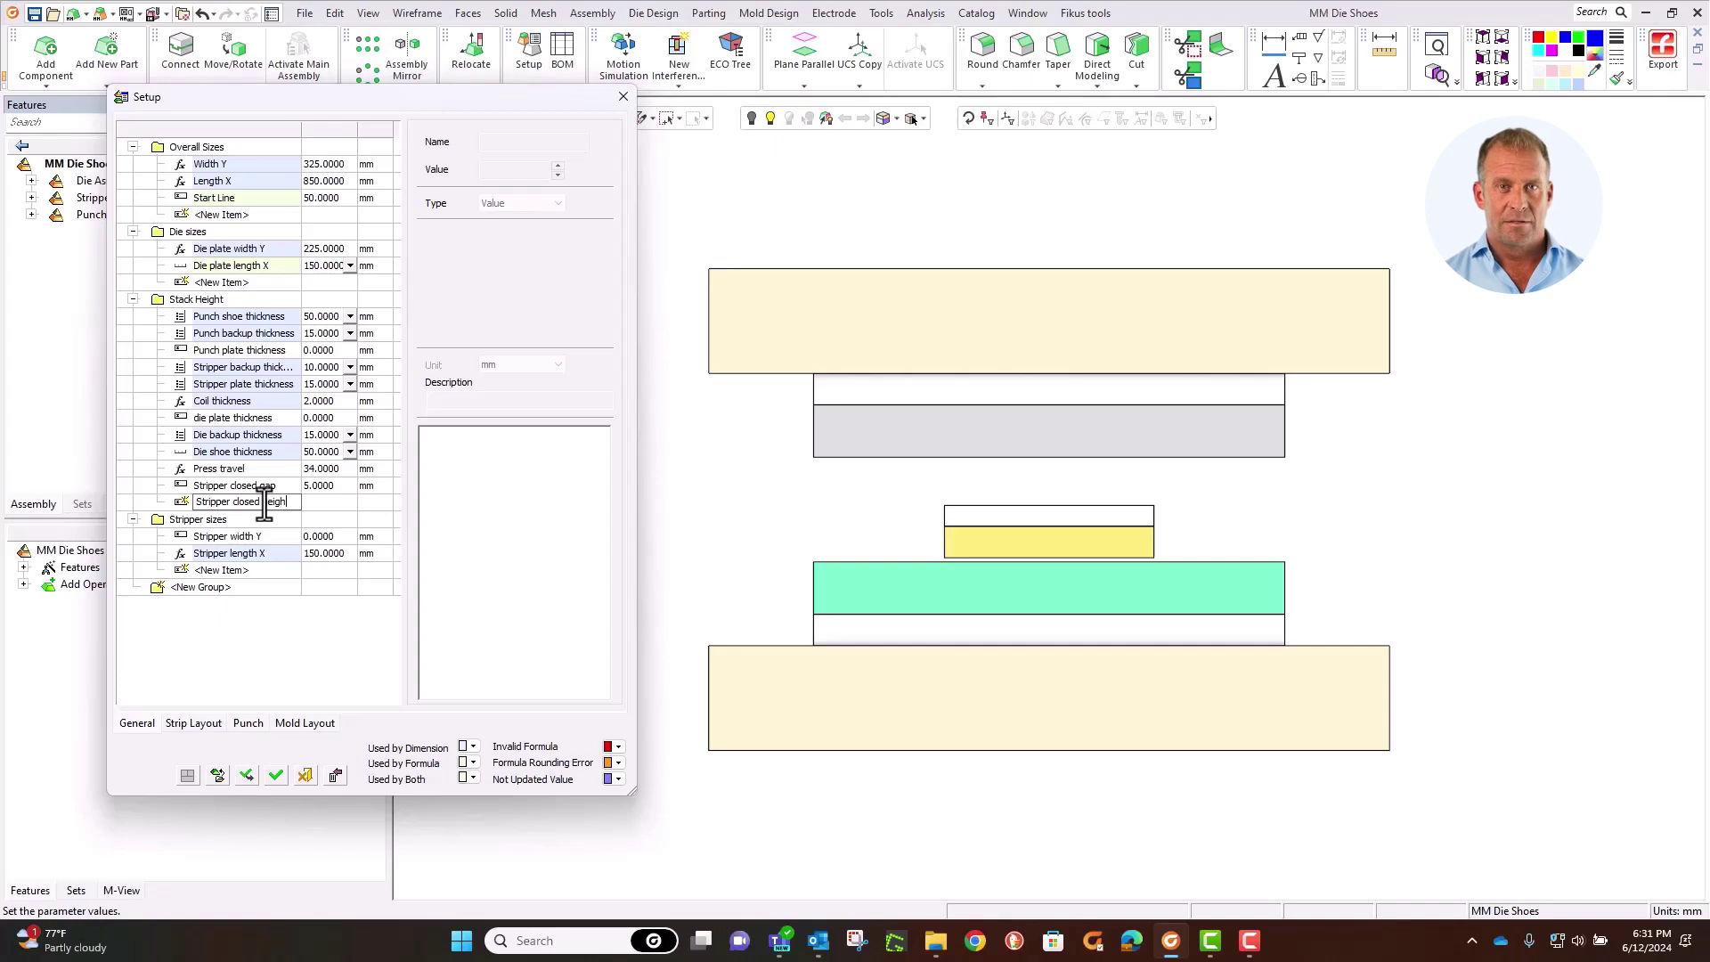
{"action": "type", "text": "t"}
{"action": "key", "text": "Return"}
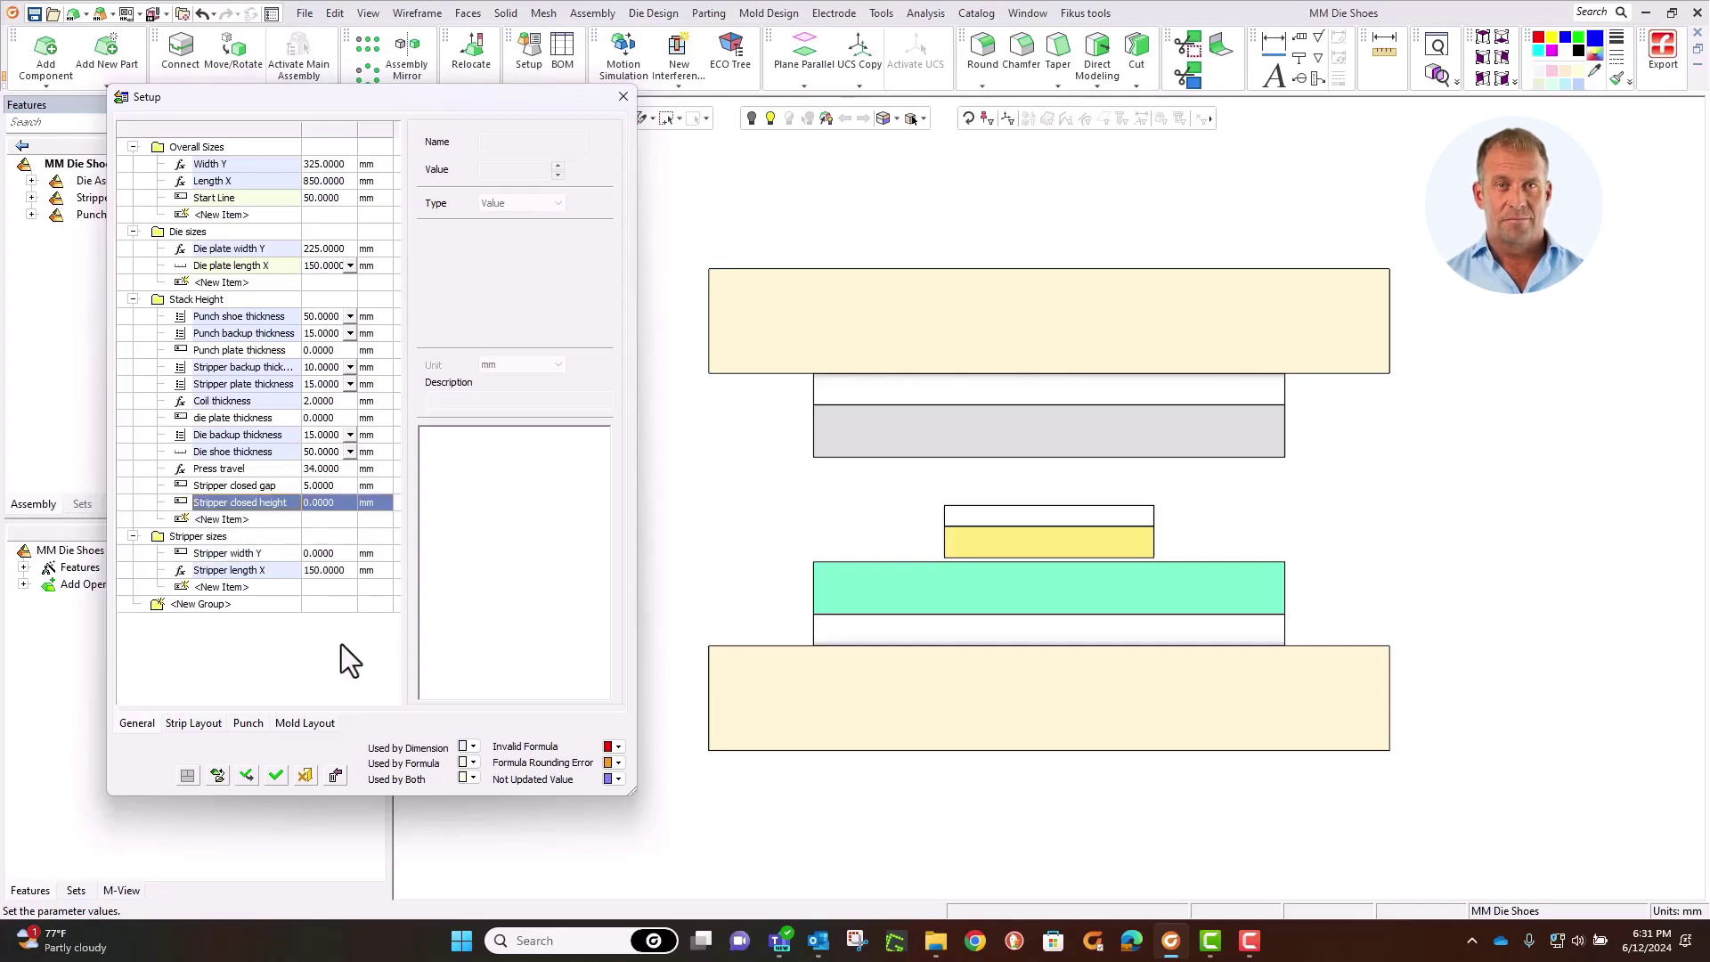
{"action": "left_click", "coordinate": [322, 504]}
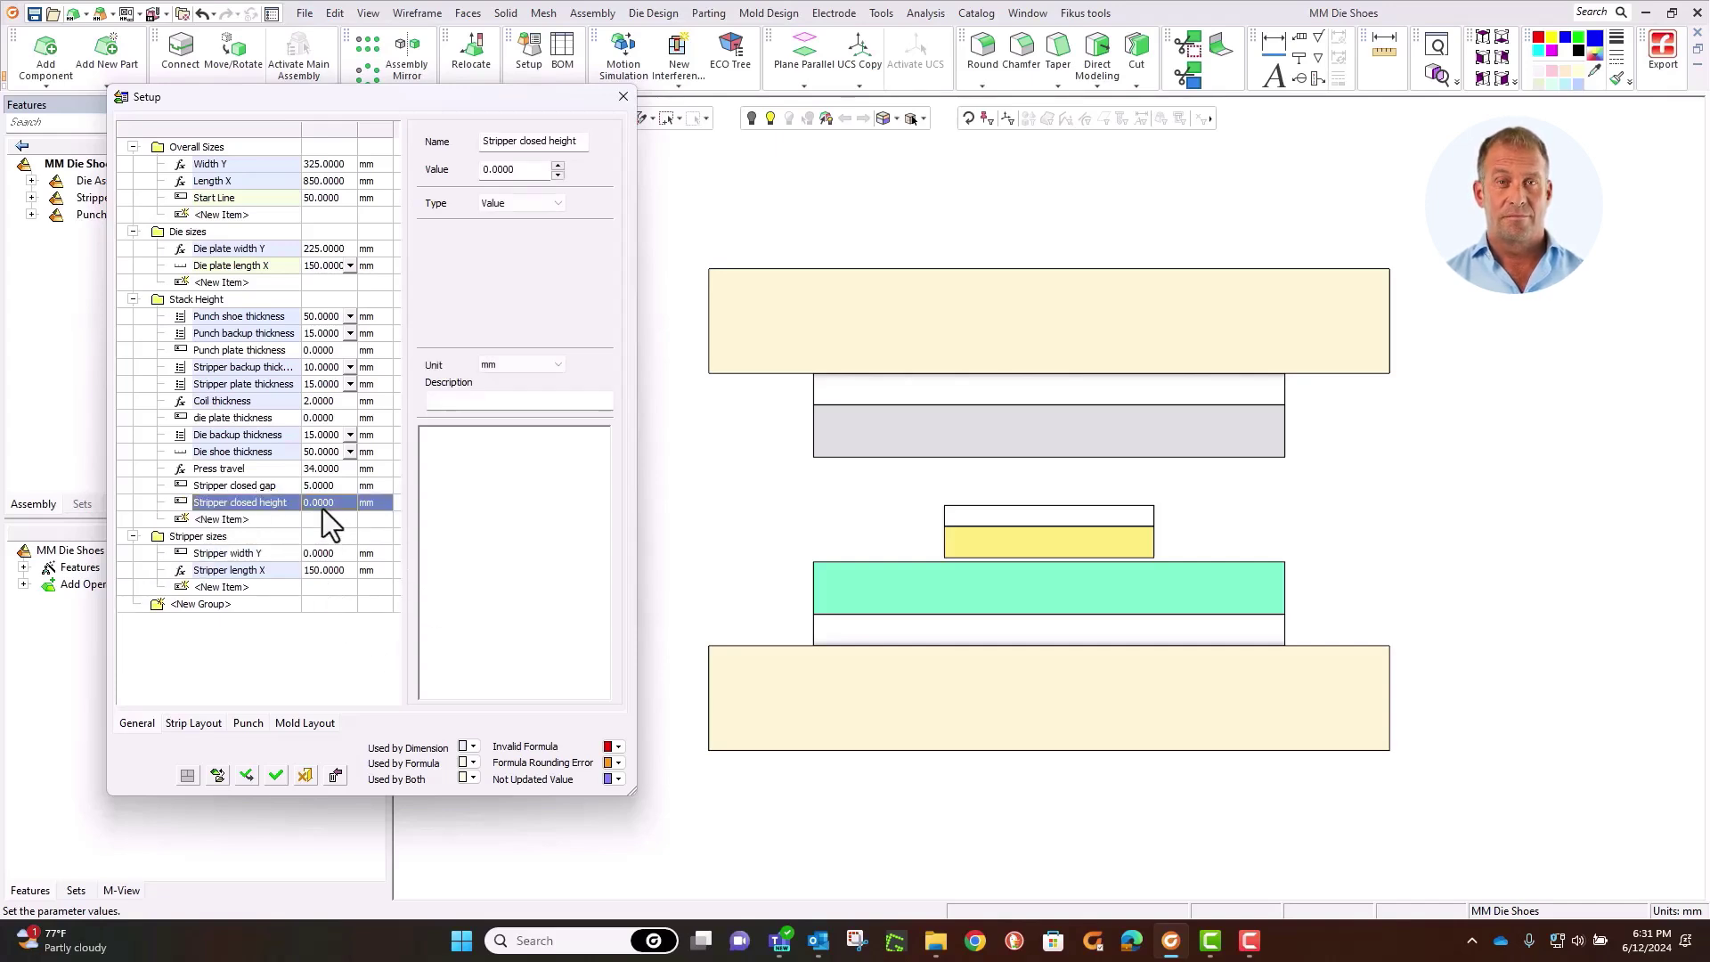
{"action": "left_click", "coordinate": [527, 203]}
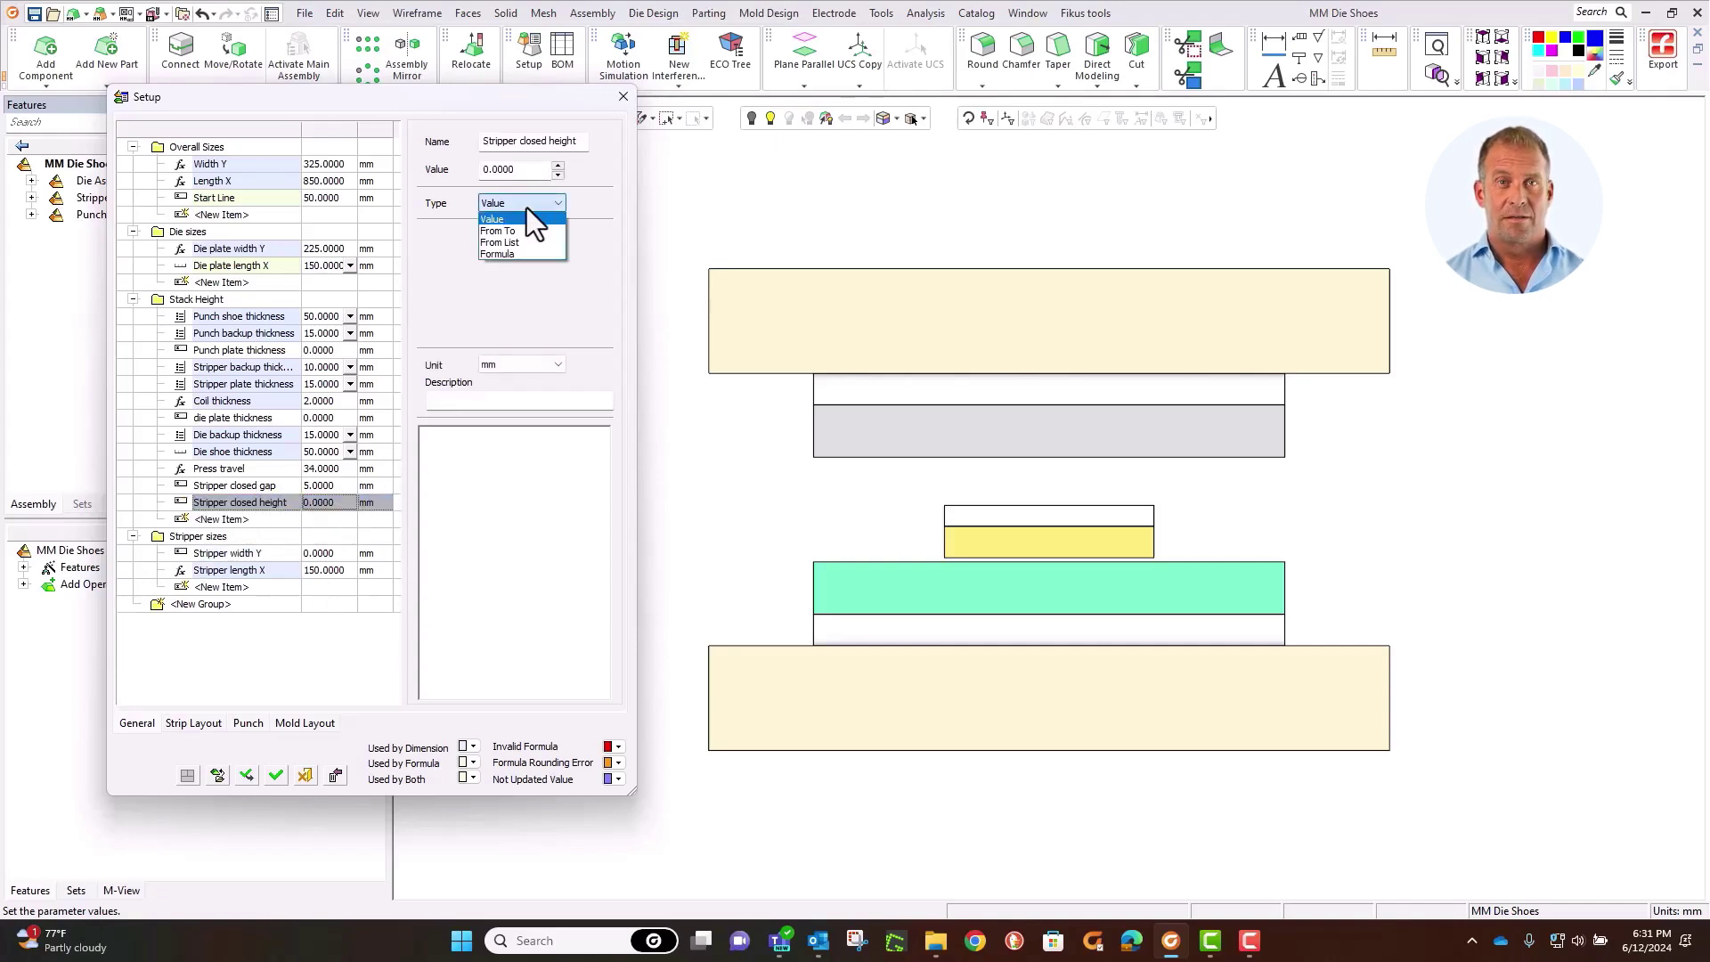
{"action": "left_click", "coordinate": [515, 253]}
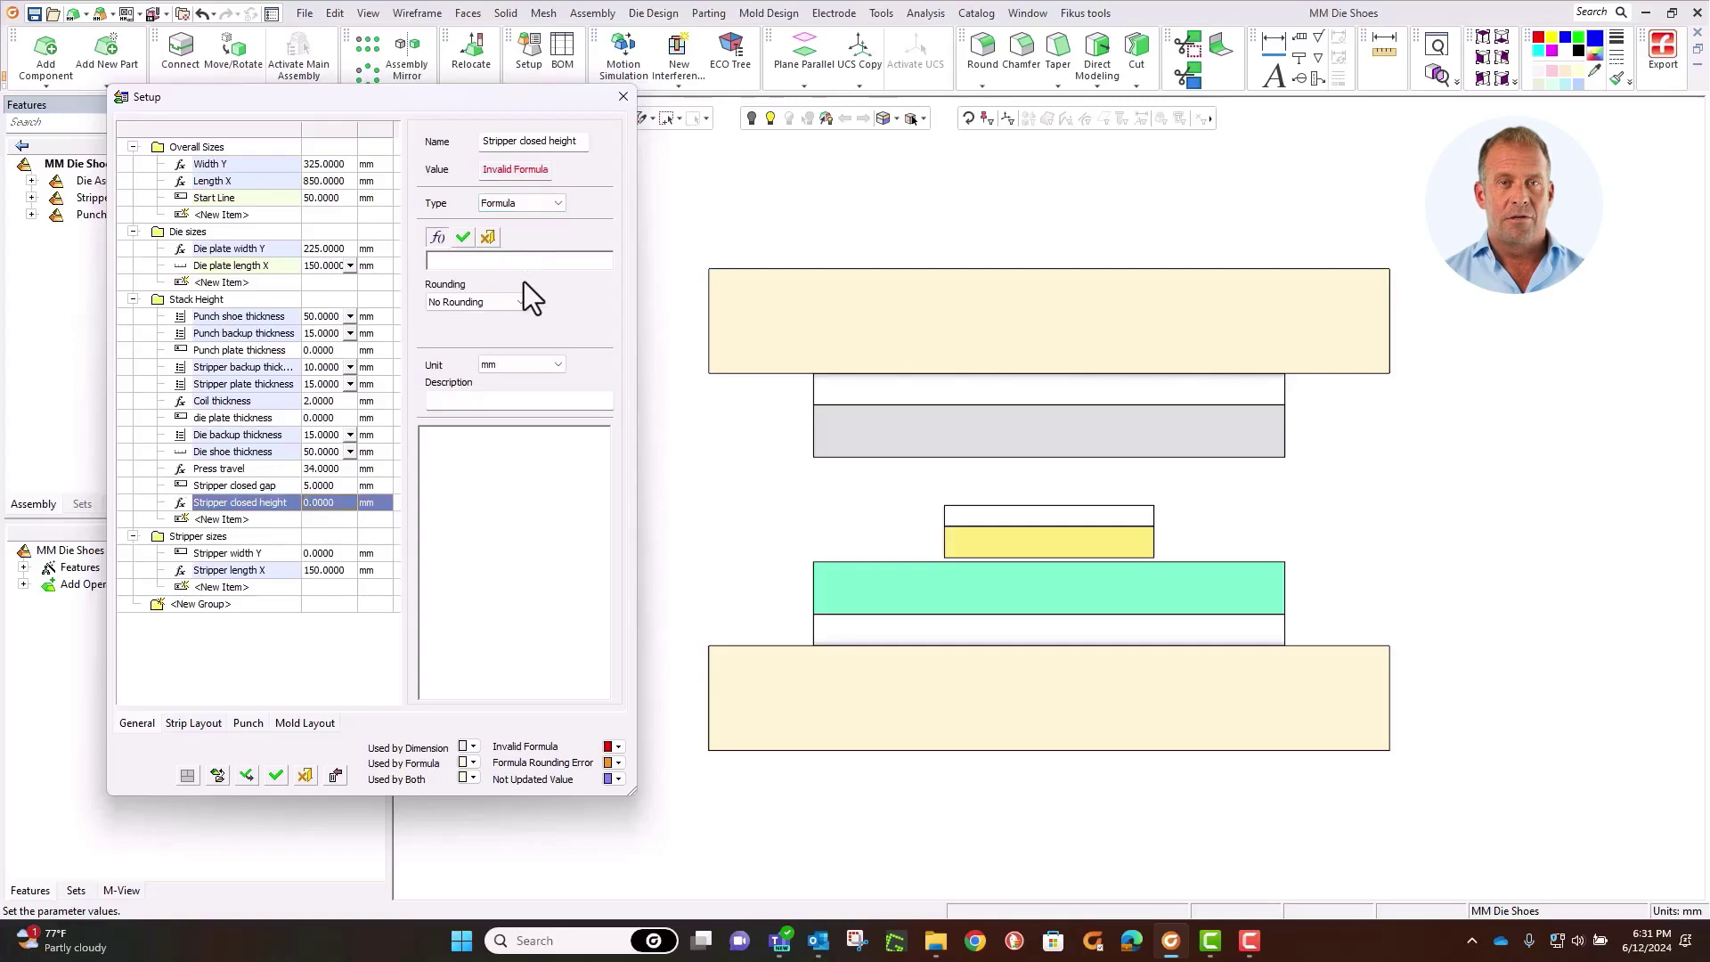
Step: Define Stripper closed height as Coil thickness + Stripper plate thickness + Stripper backup thickness + Stripper closed gap, and confirm the Setup parameters
{"action": "left_click", "coordinate": [245, 400]}
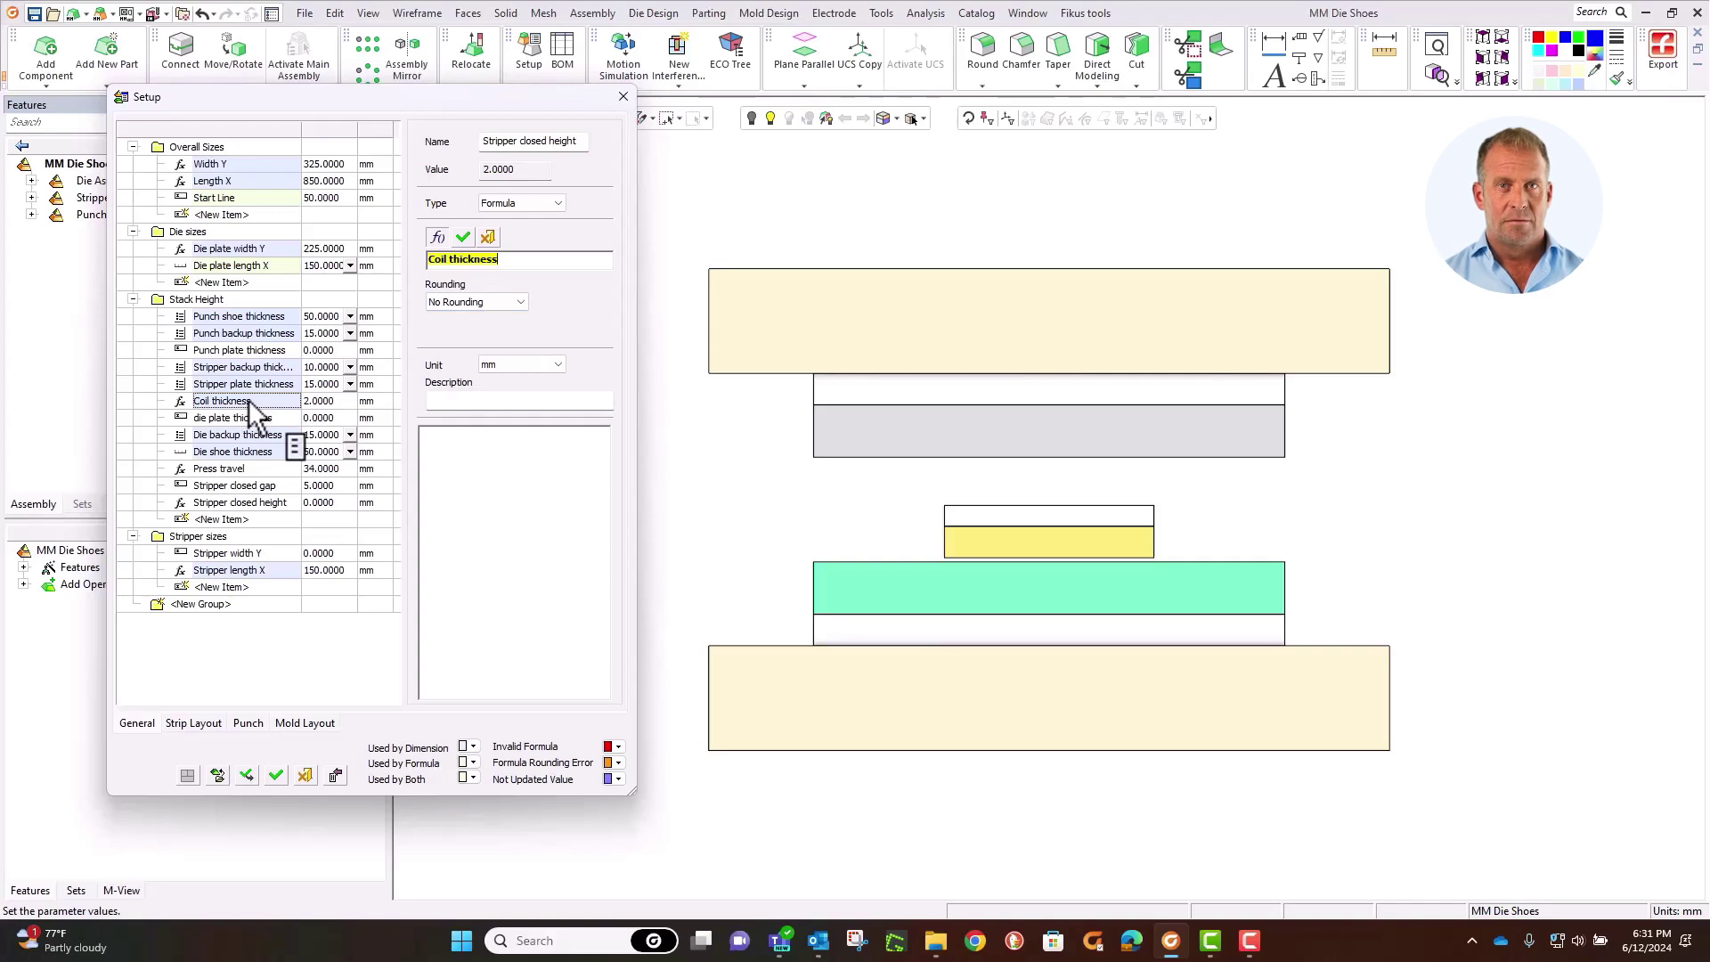
{"action": "type", "text": "+"}
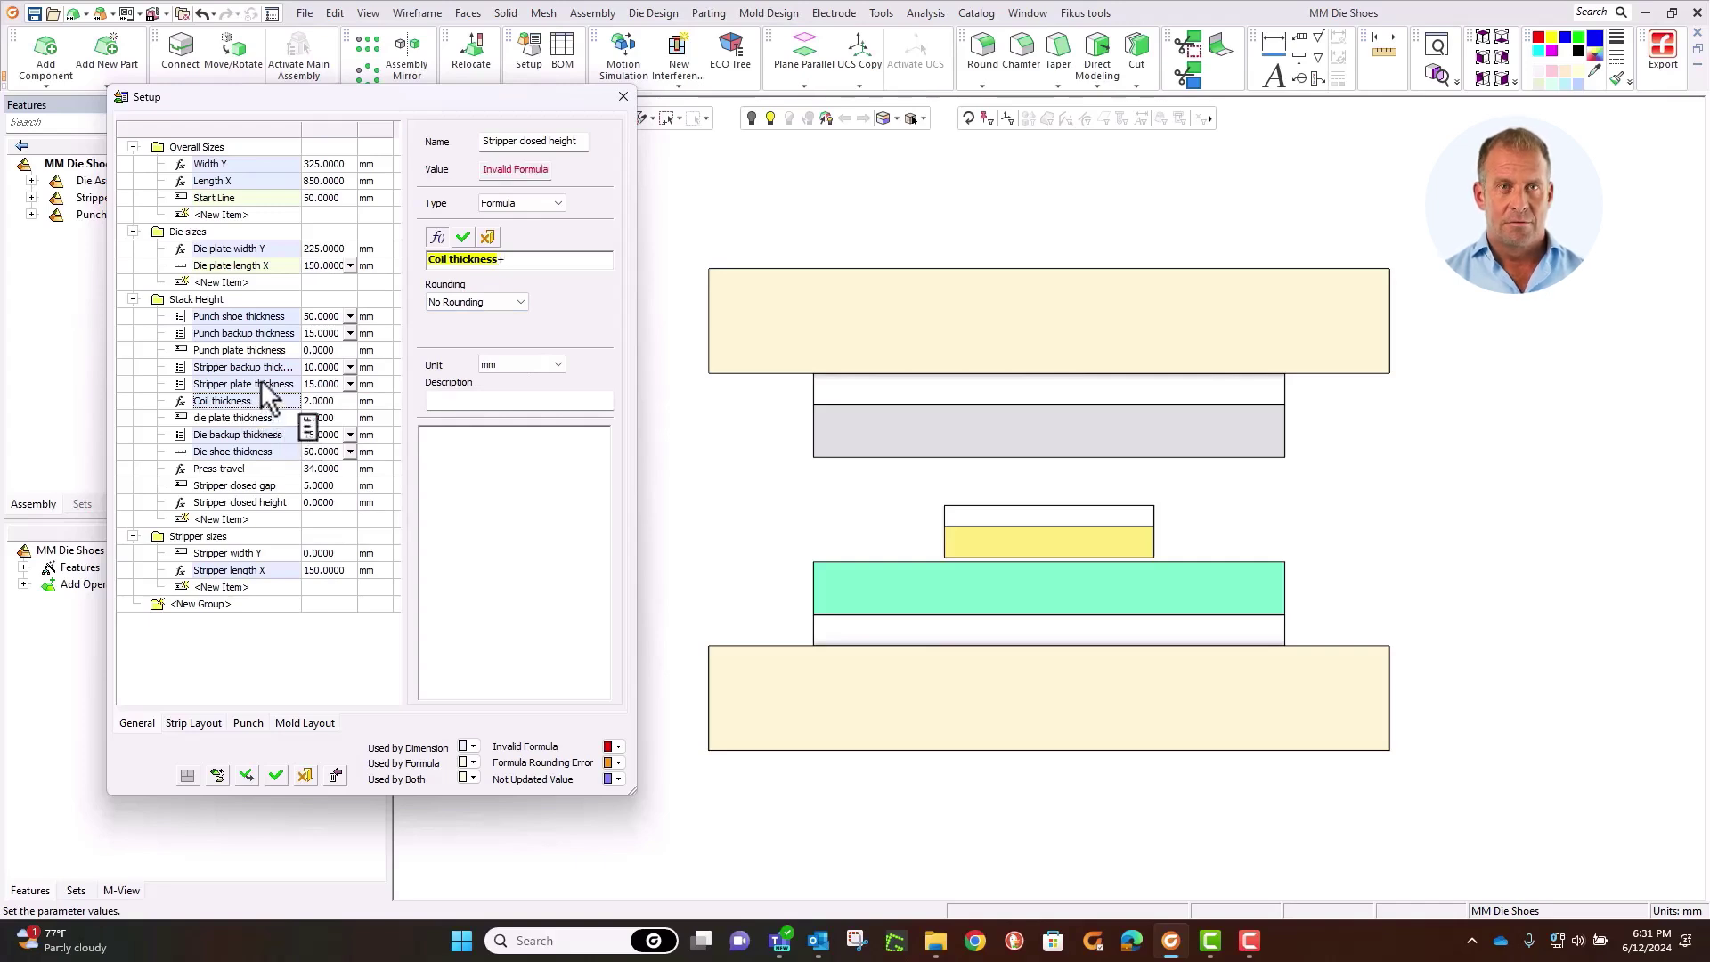
{"action": "left_click", "coordinate": [260, 381]}
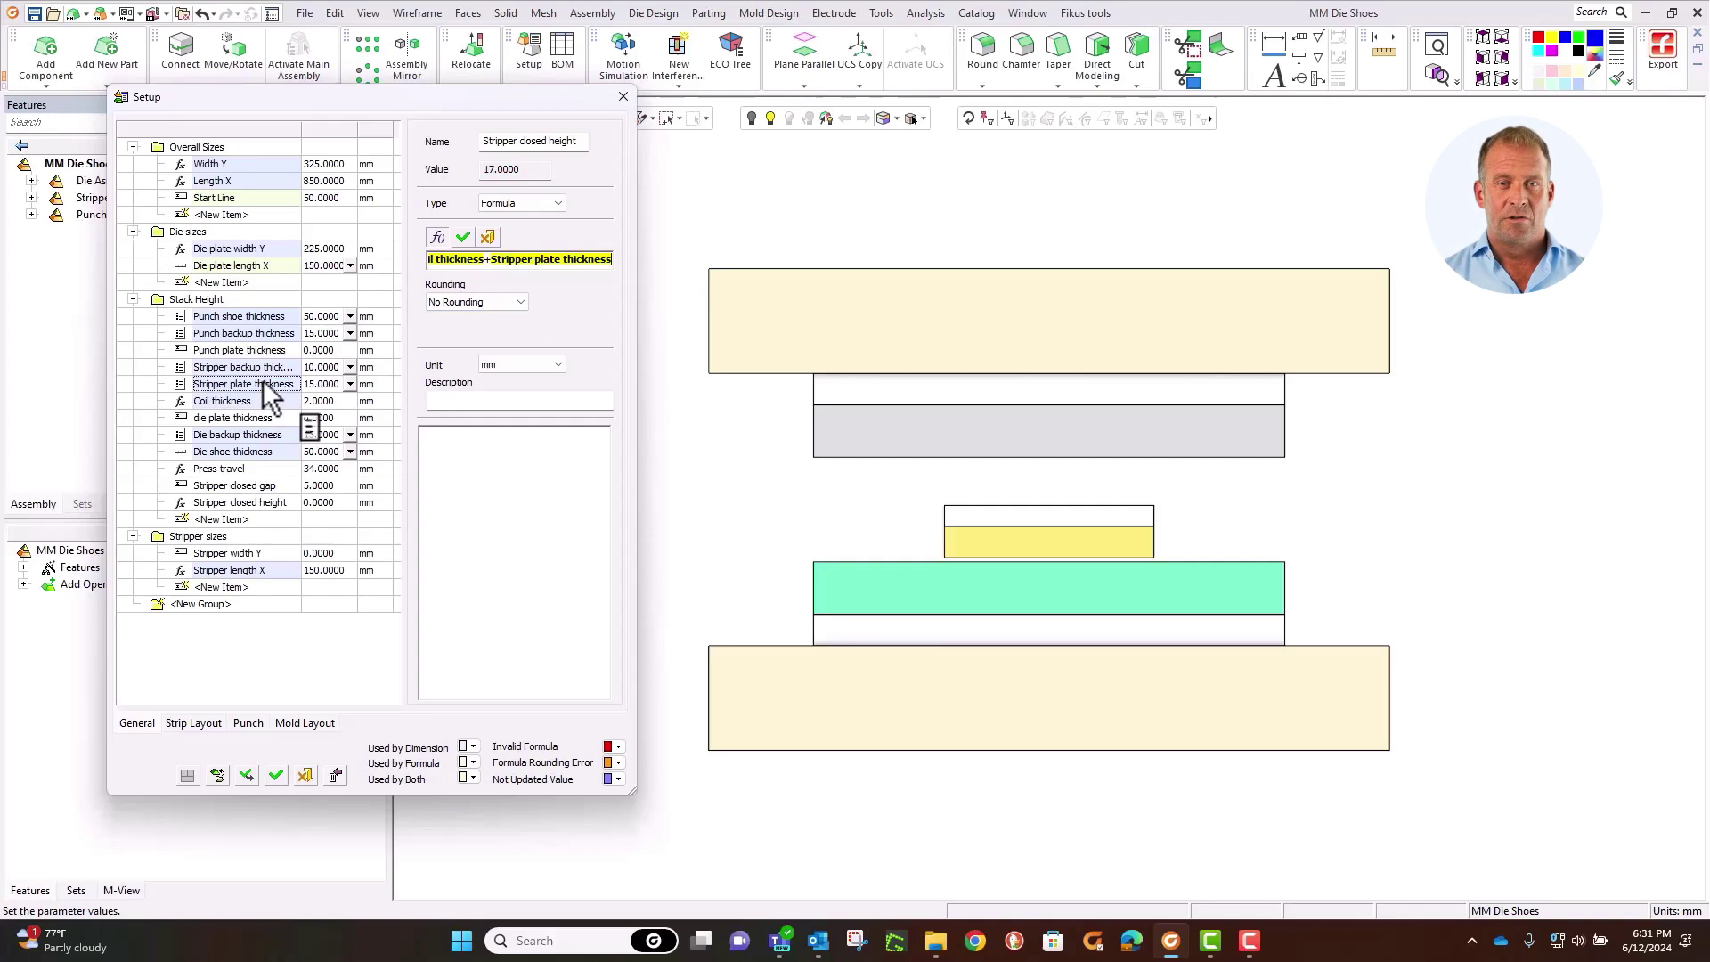
{"action": "type", "text": "+"}
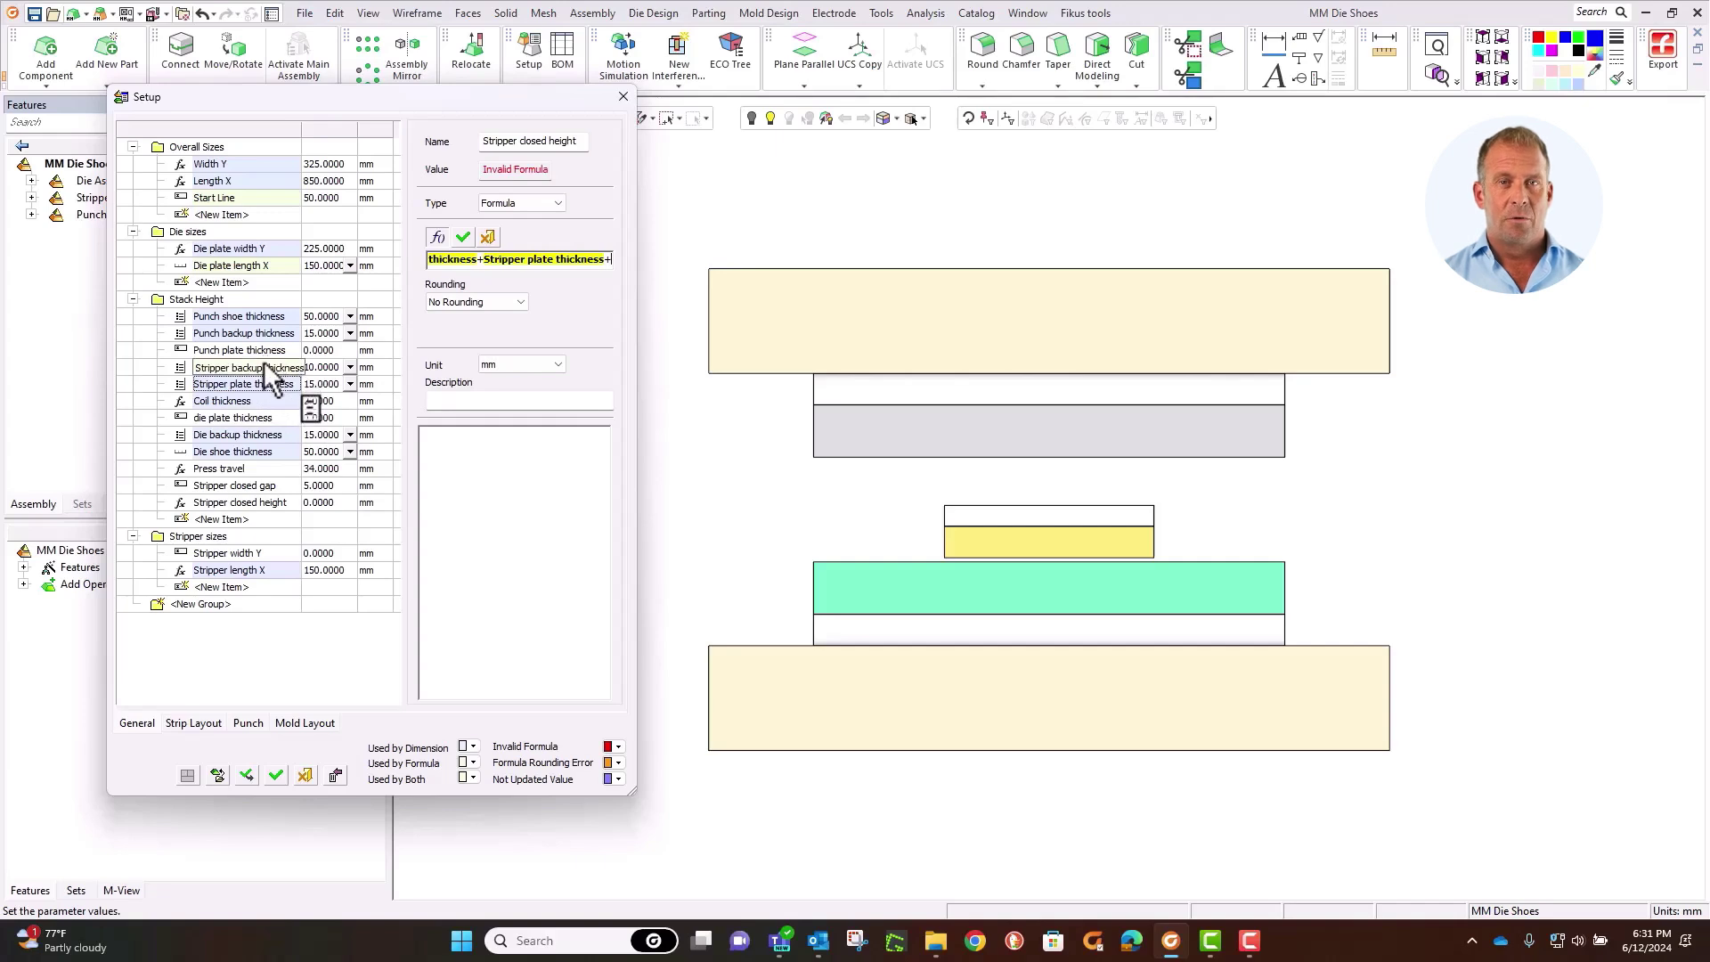
{"action": "double_click", "coordinate": [264, 361]}
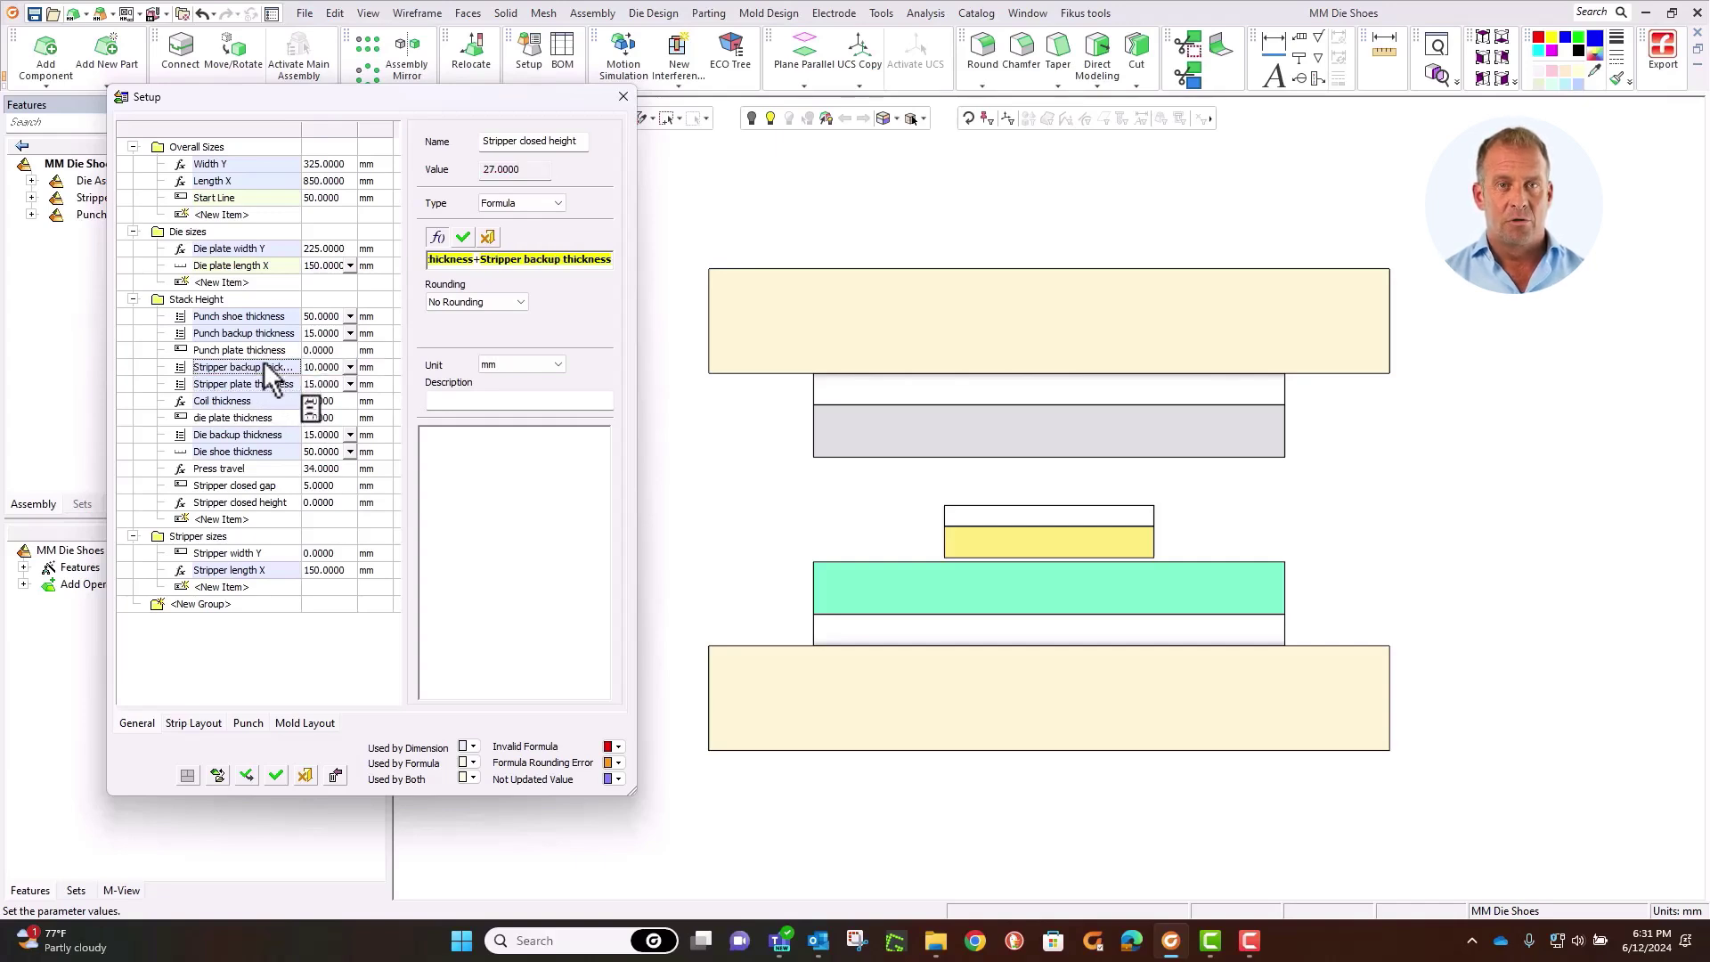
{"action": "type", "text": "+"}
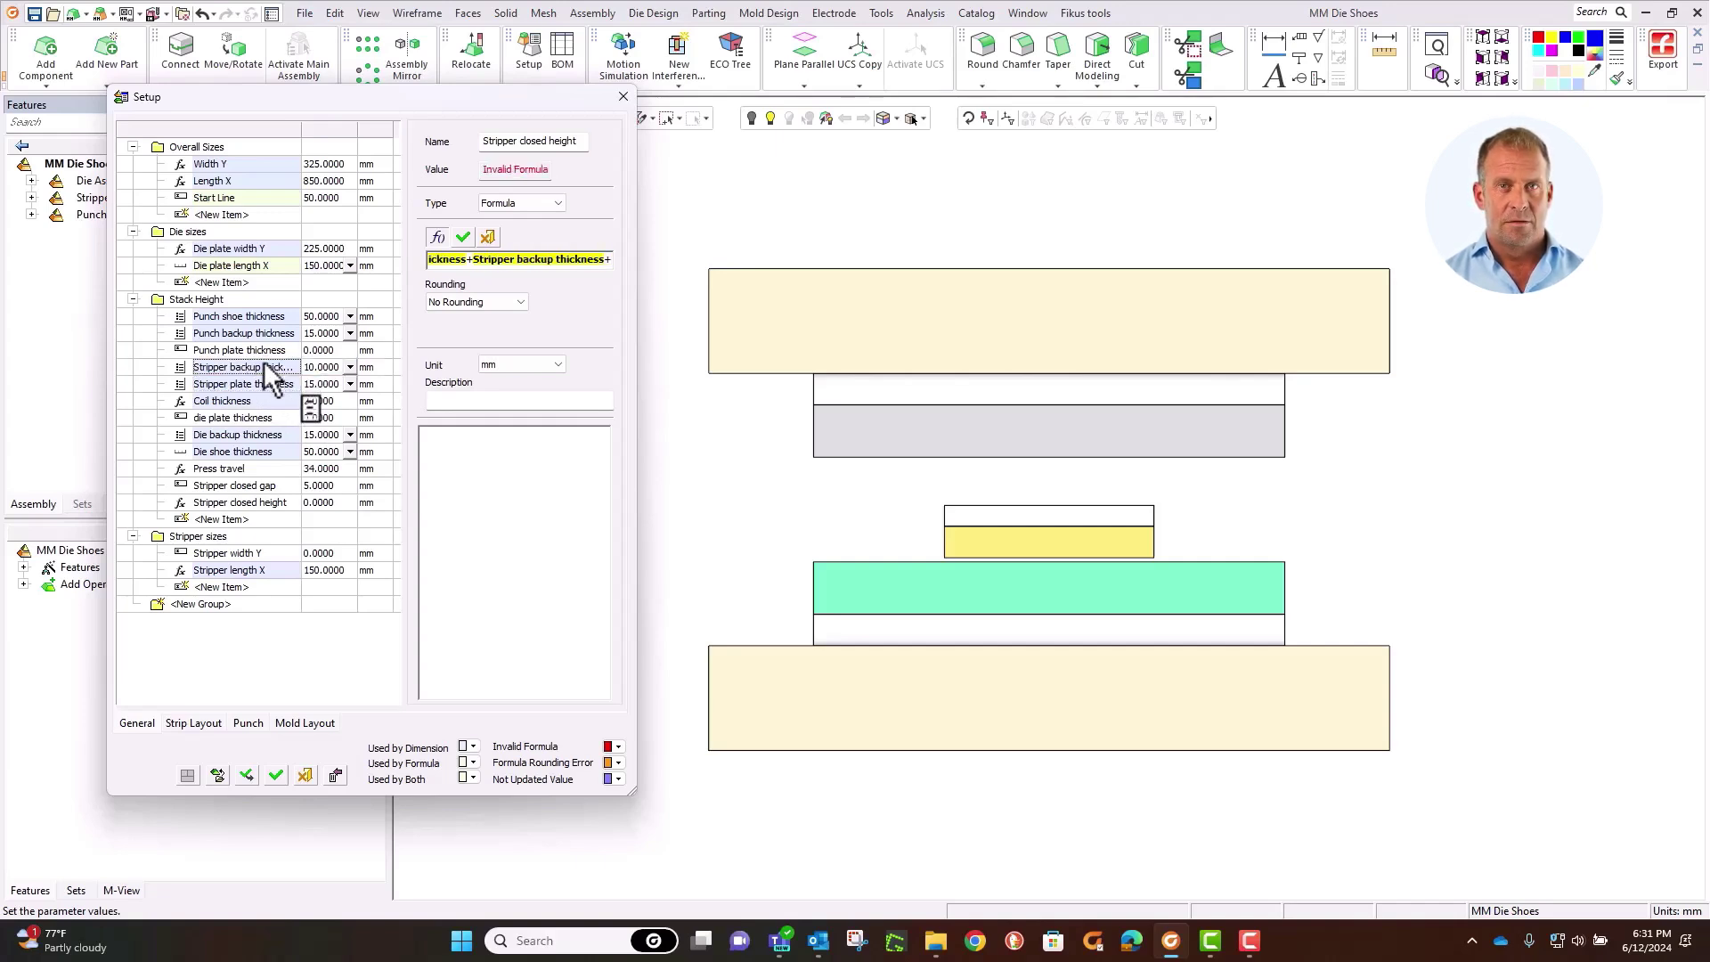
{"action": "double_click", "coordinate": [248, 484]}
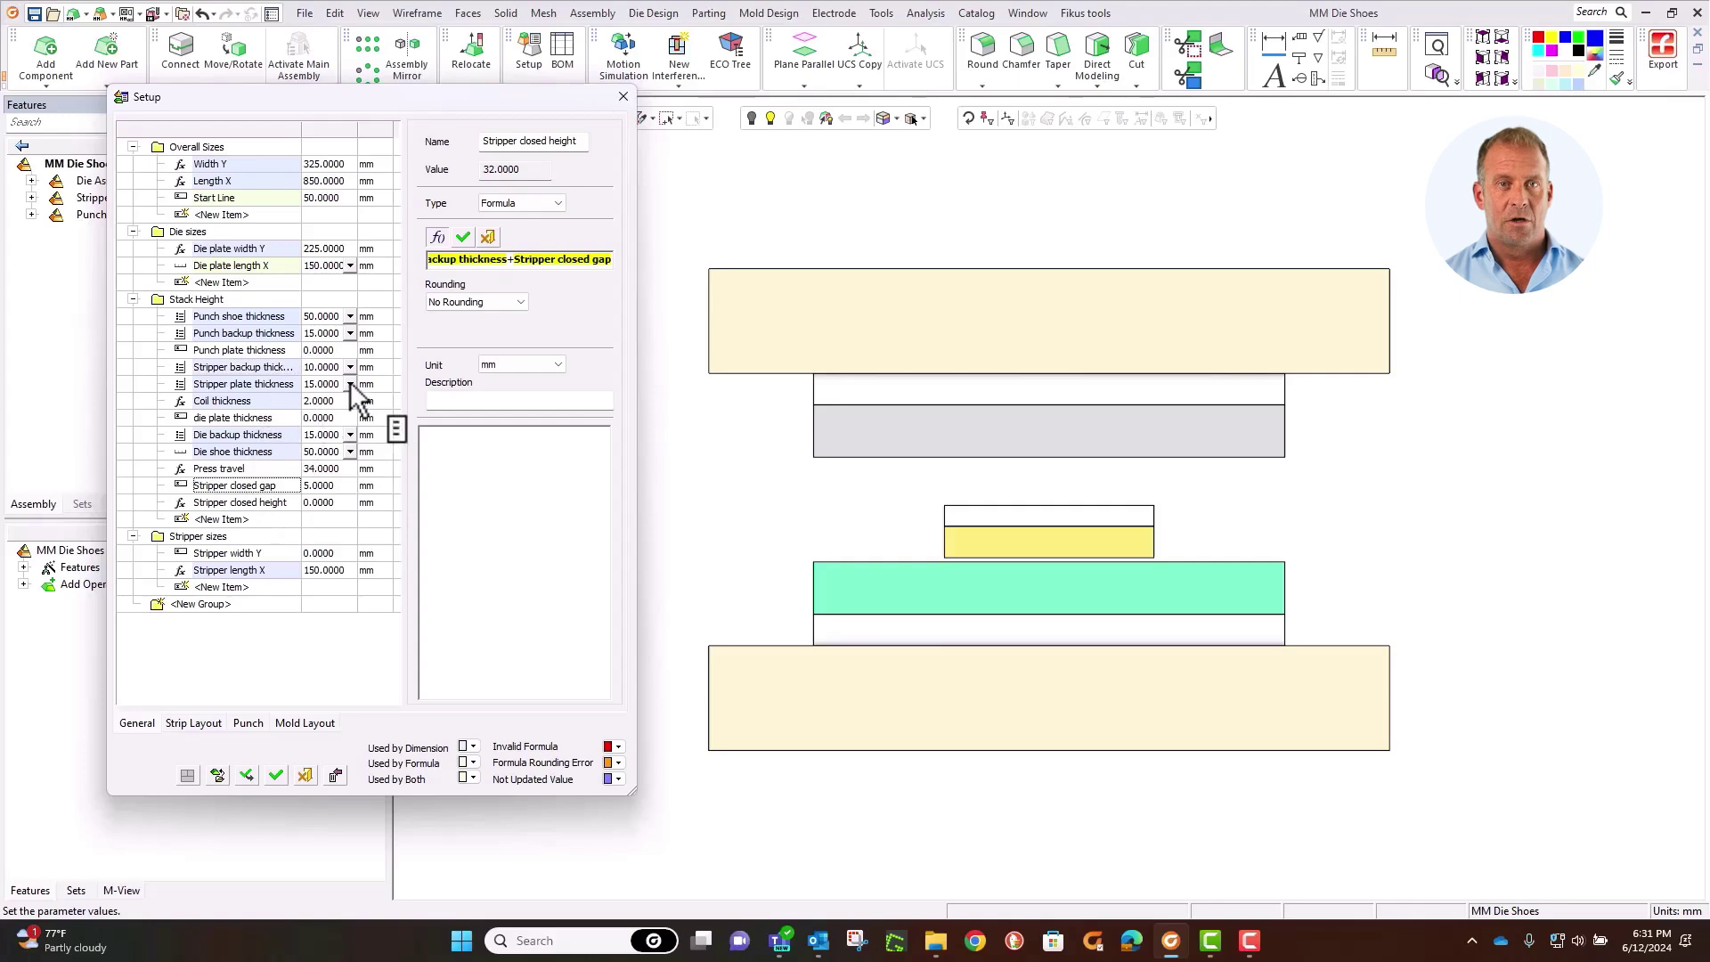
{"action": "left_click", "coordinate": [462, 237]}
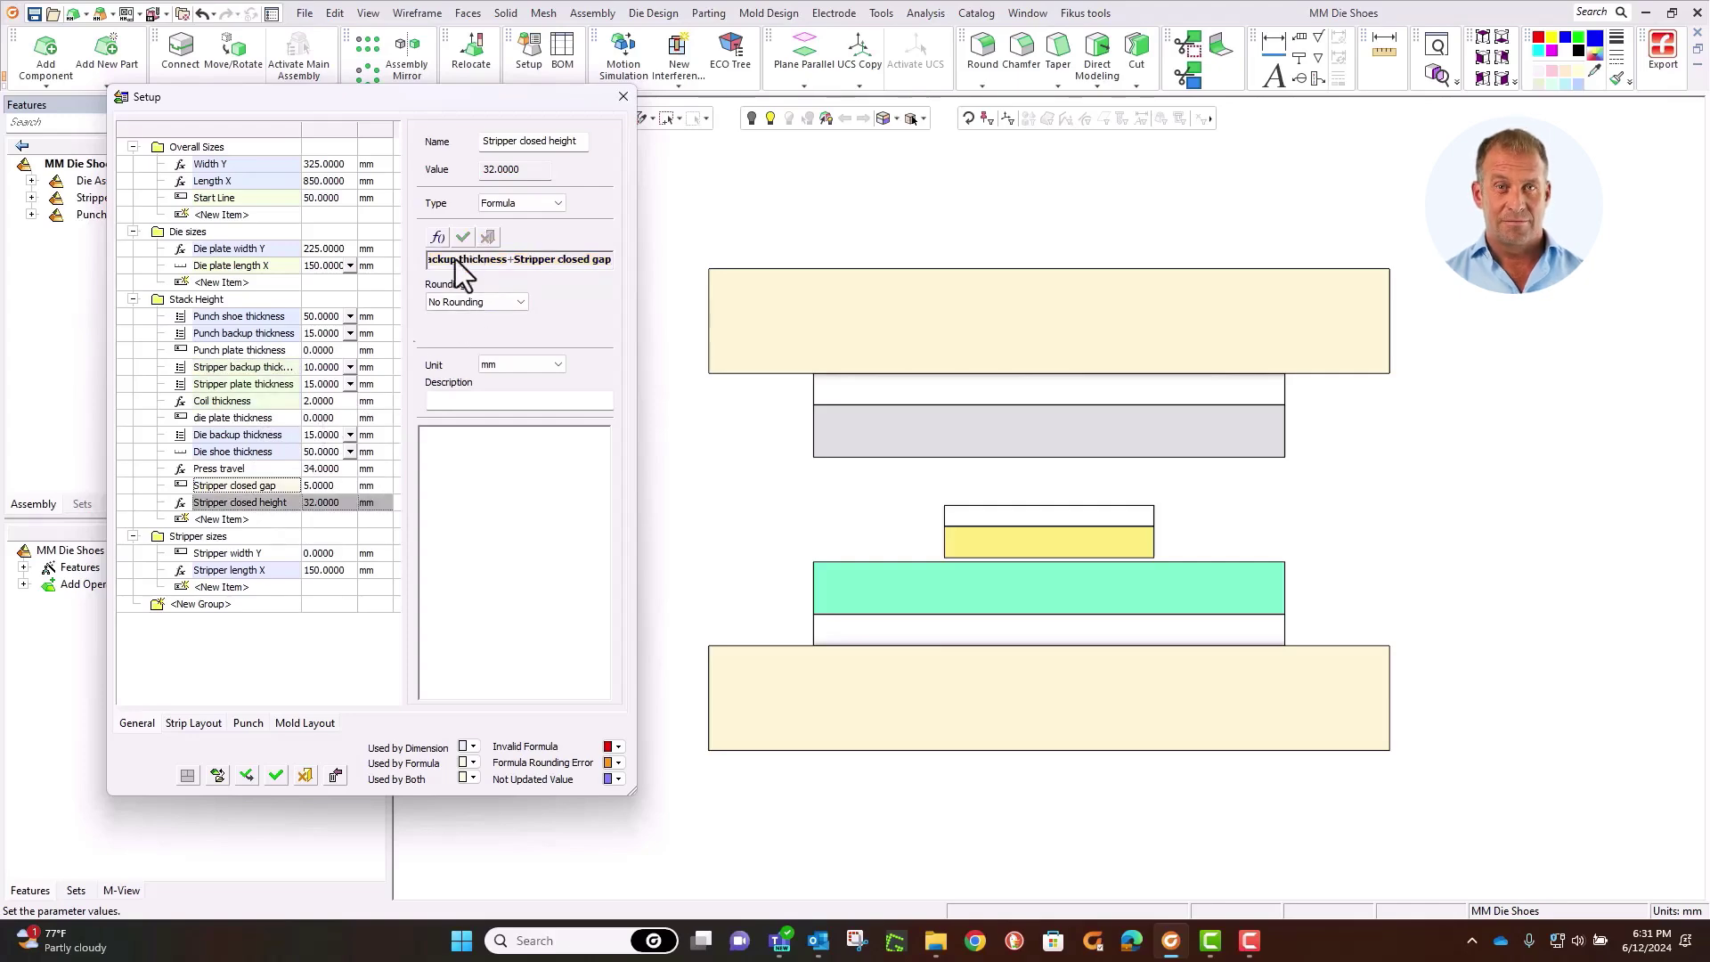
{"action": "left_click", "coordinate": [275, 774]}
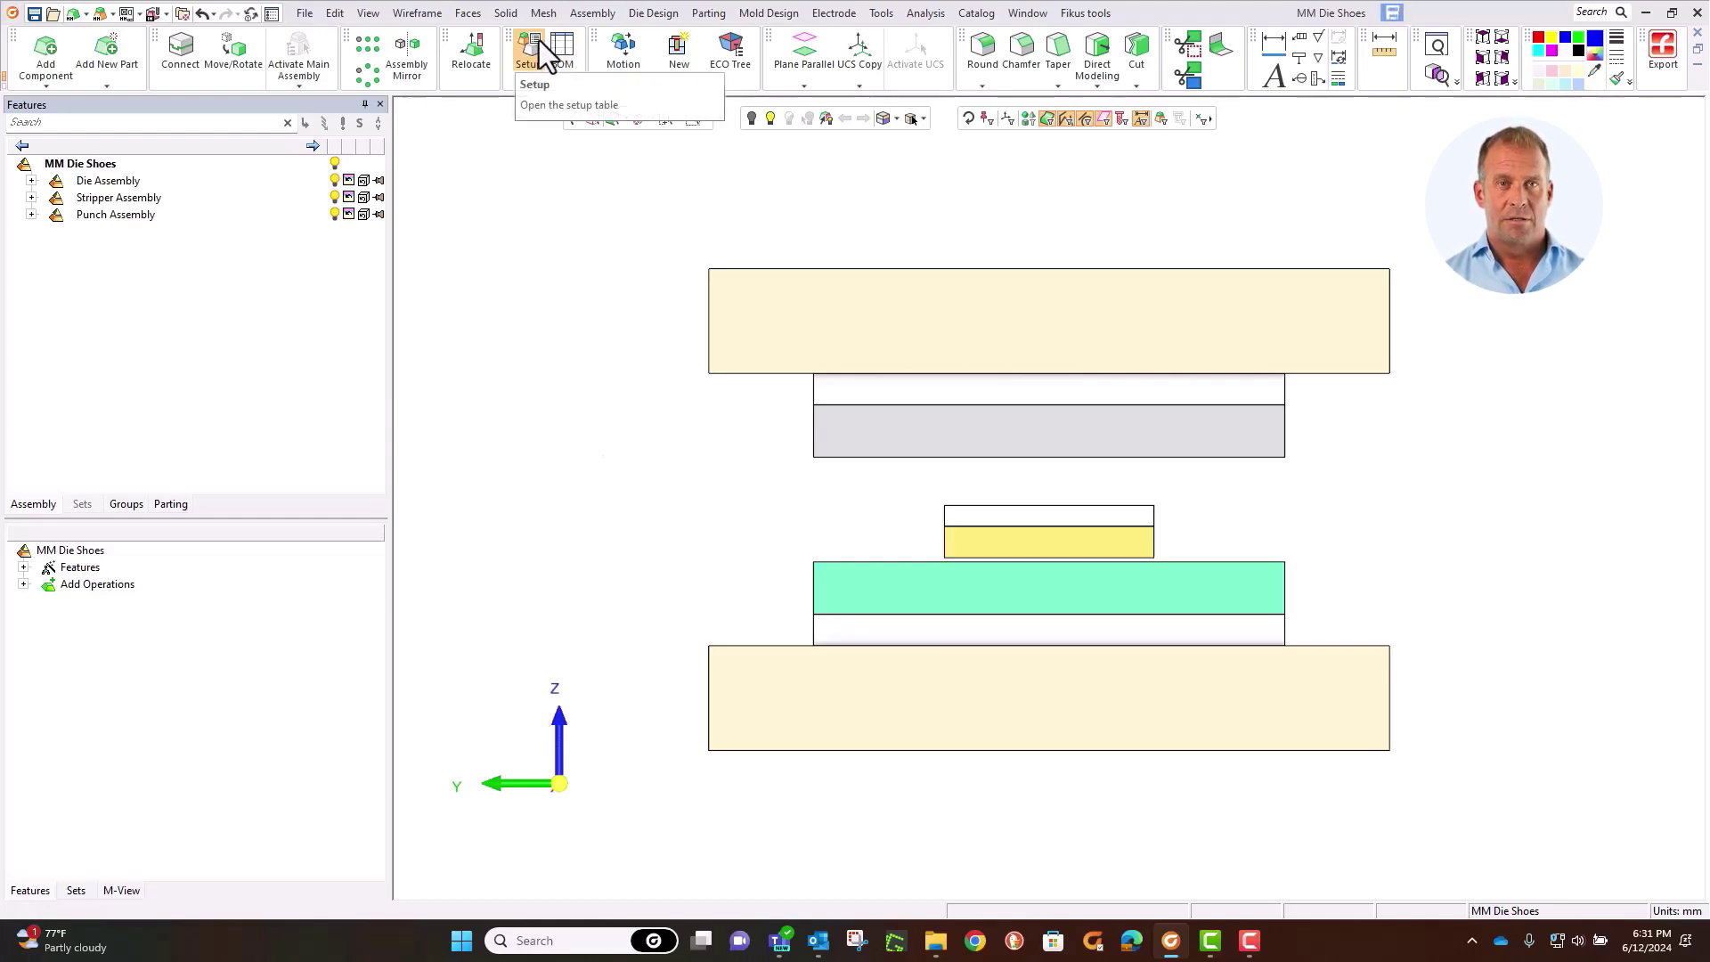
Step: Link the Main Punch Plane's offset dimension to the Stripper closed height parameter
{"action": "left_click", "coordinate": [23, 568]}
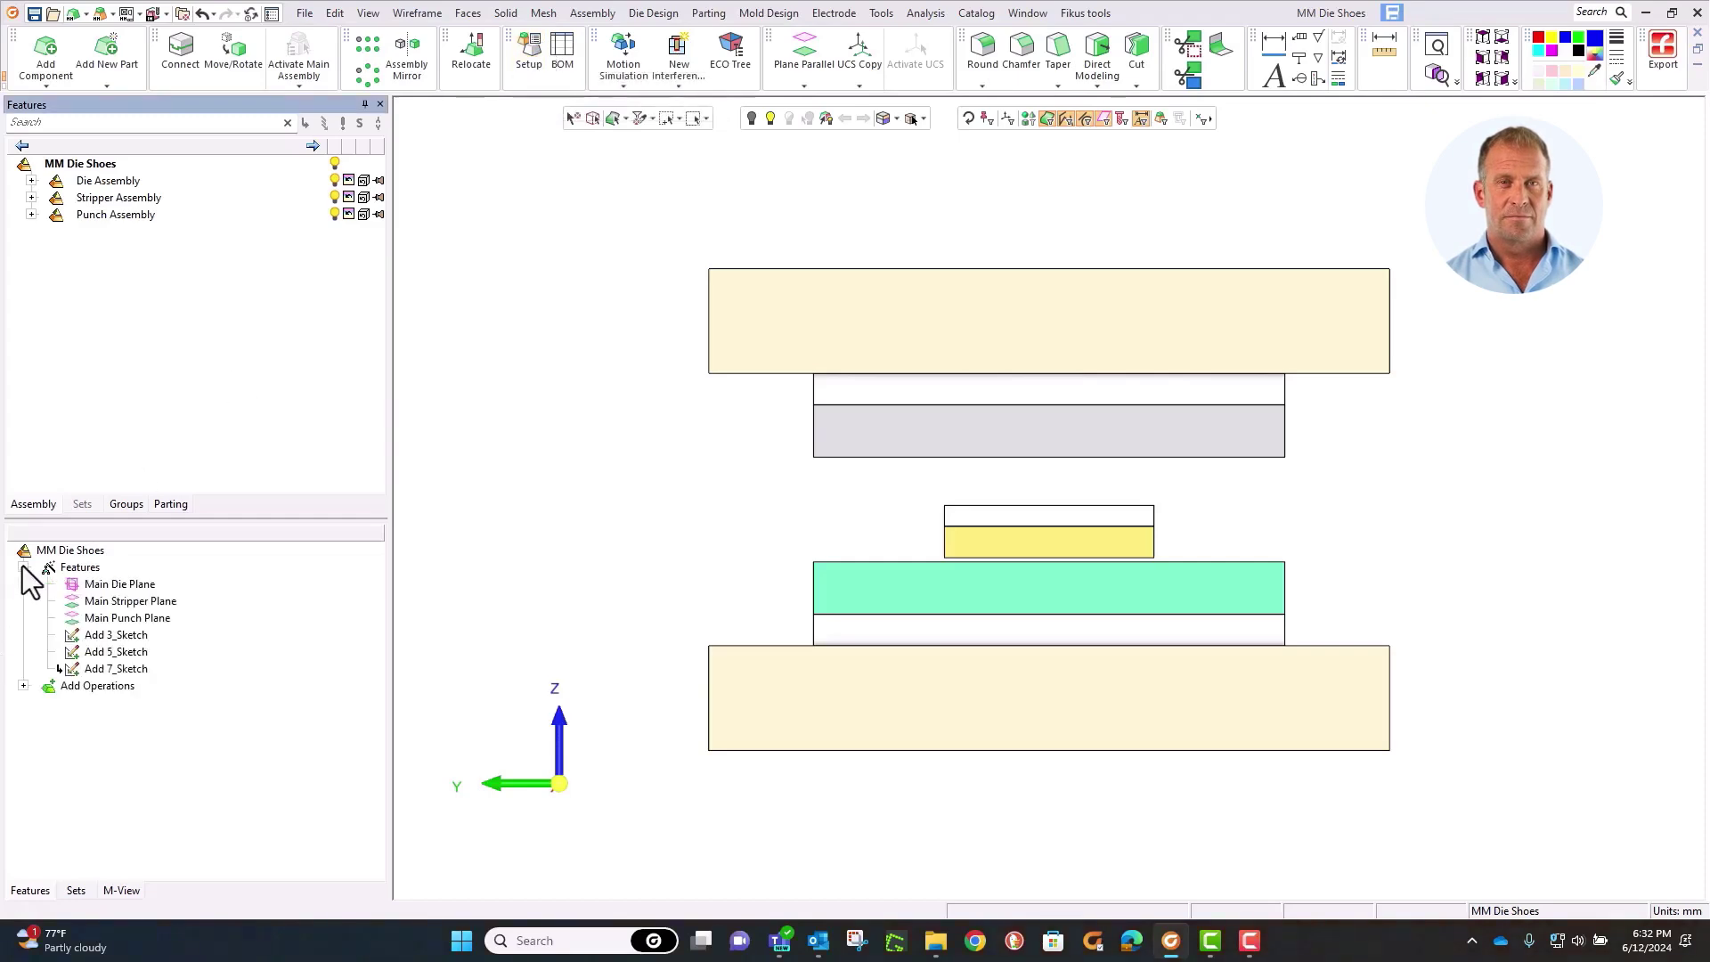
{"action": "double_click", "coordinate": [126, 620]}
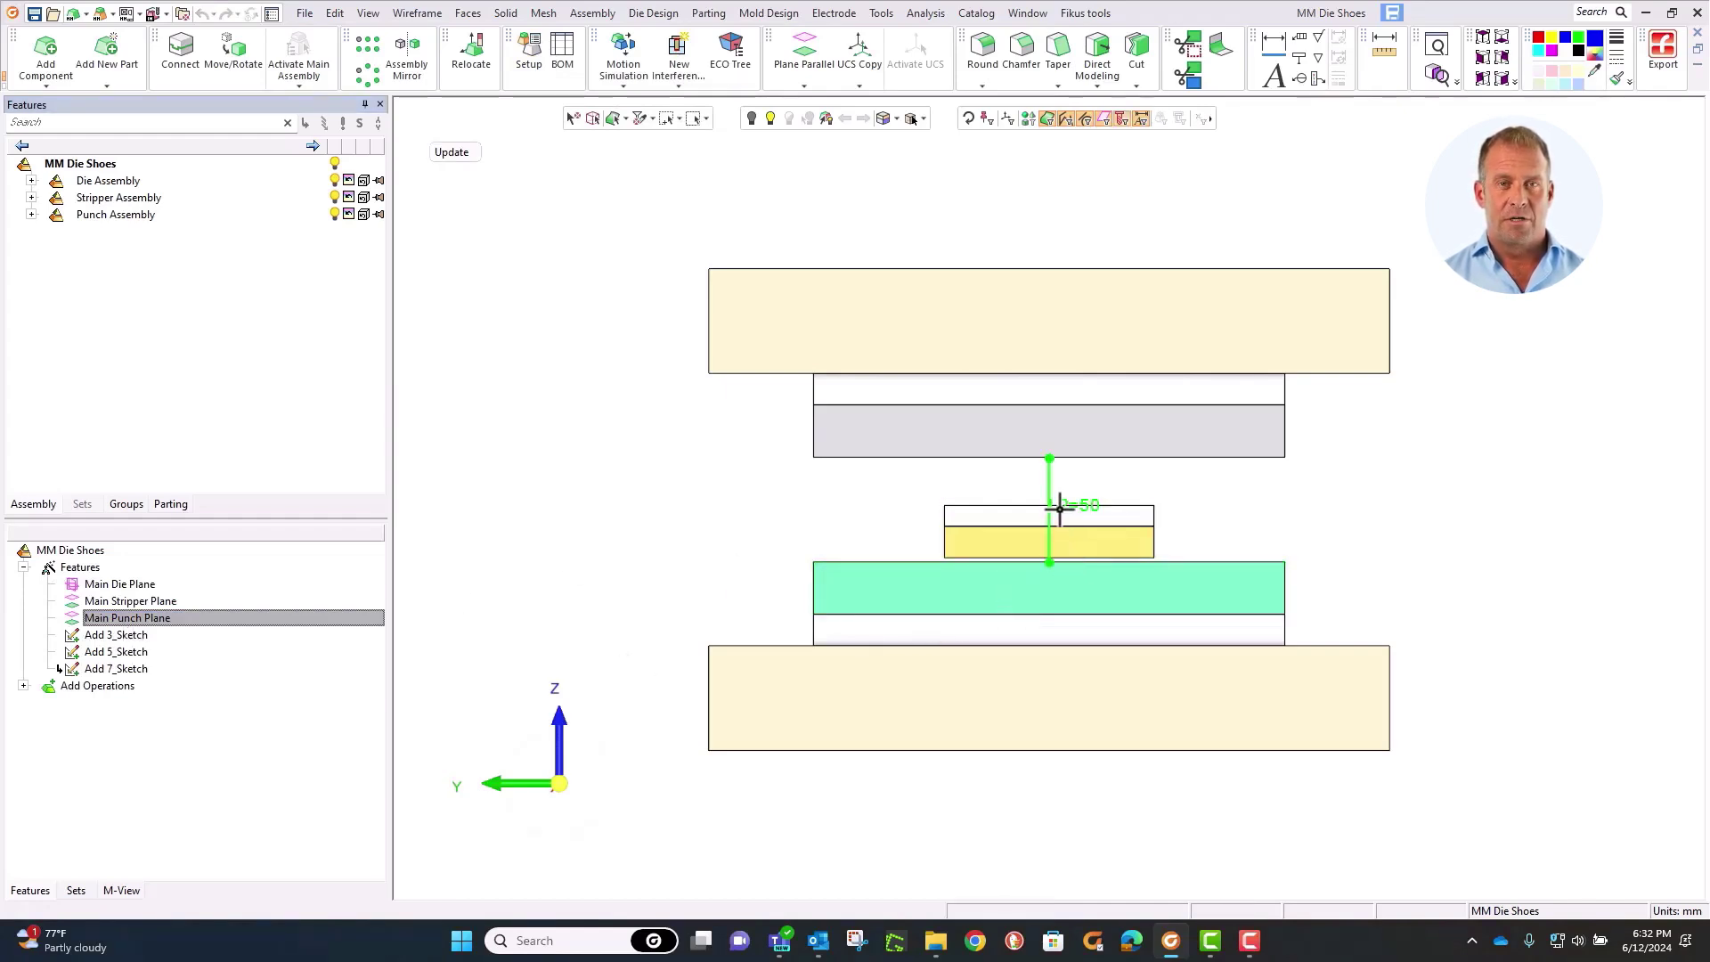
{"action": "double_click", "coordinate": [1059, 508]}
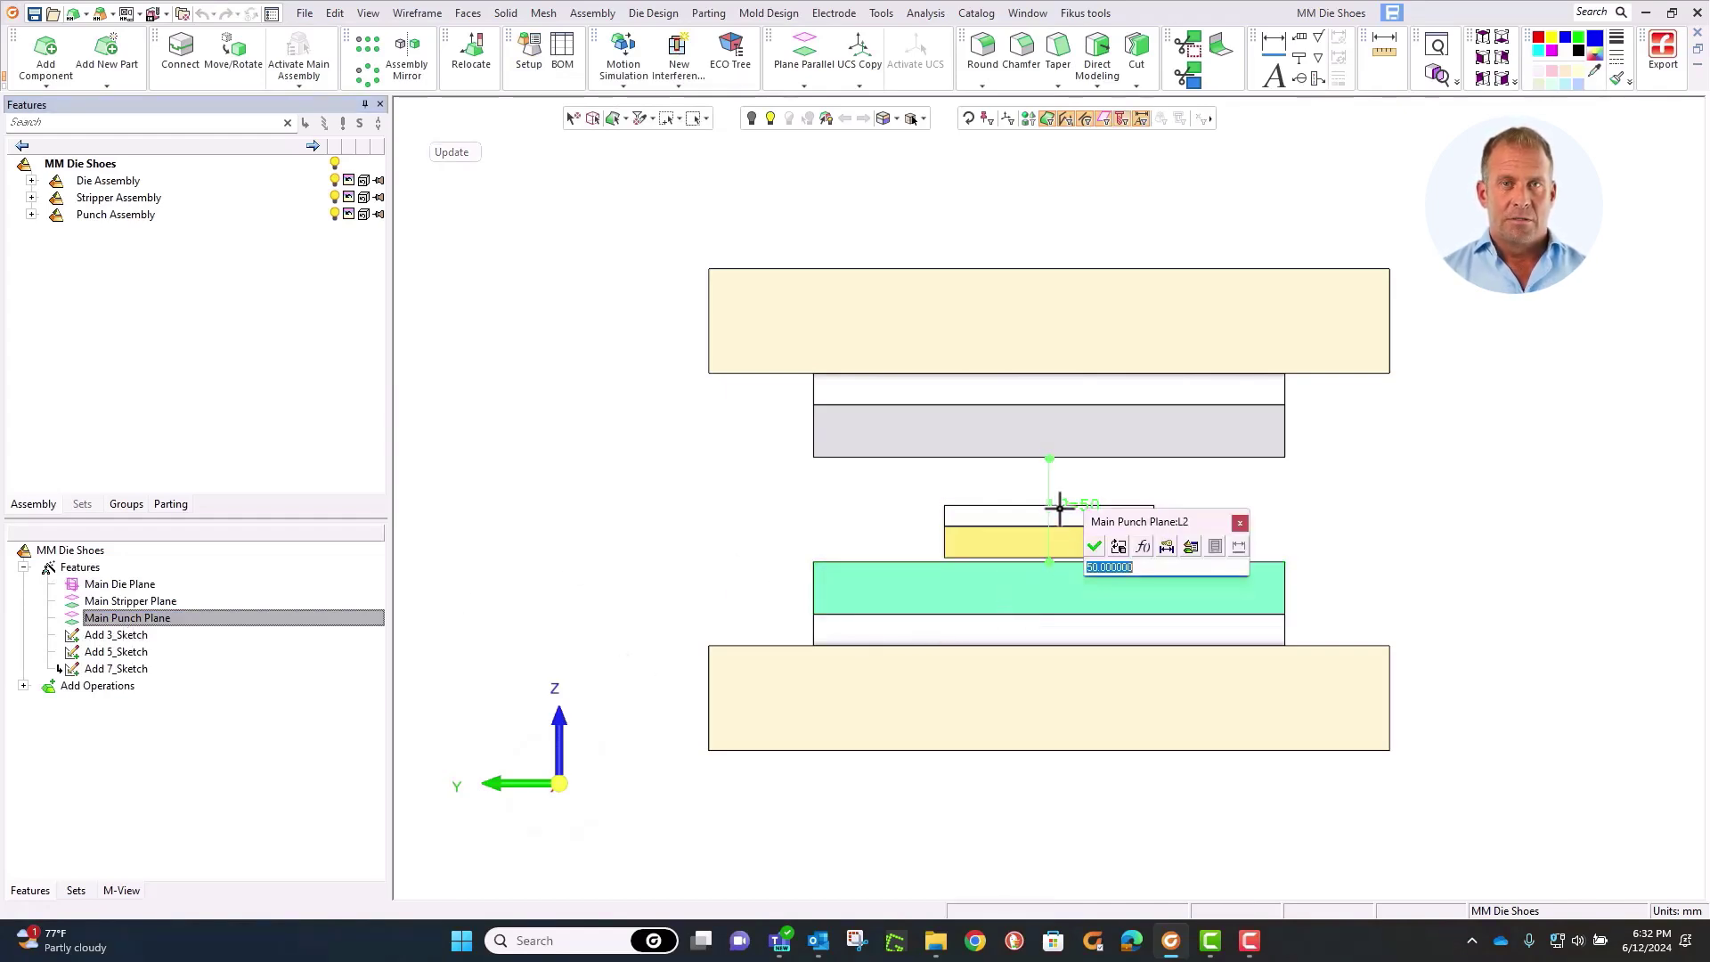
{"action": "left_click", "coordinate": [1192, 546]}
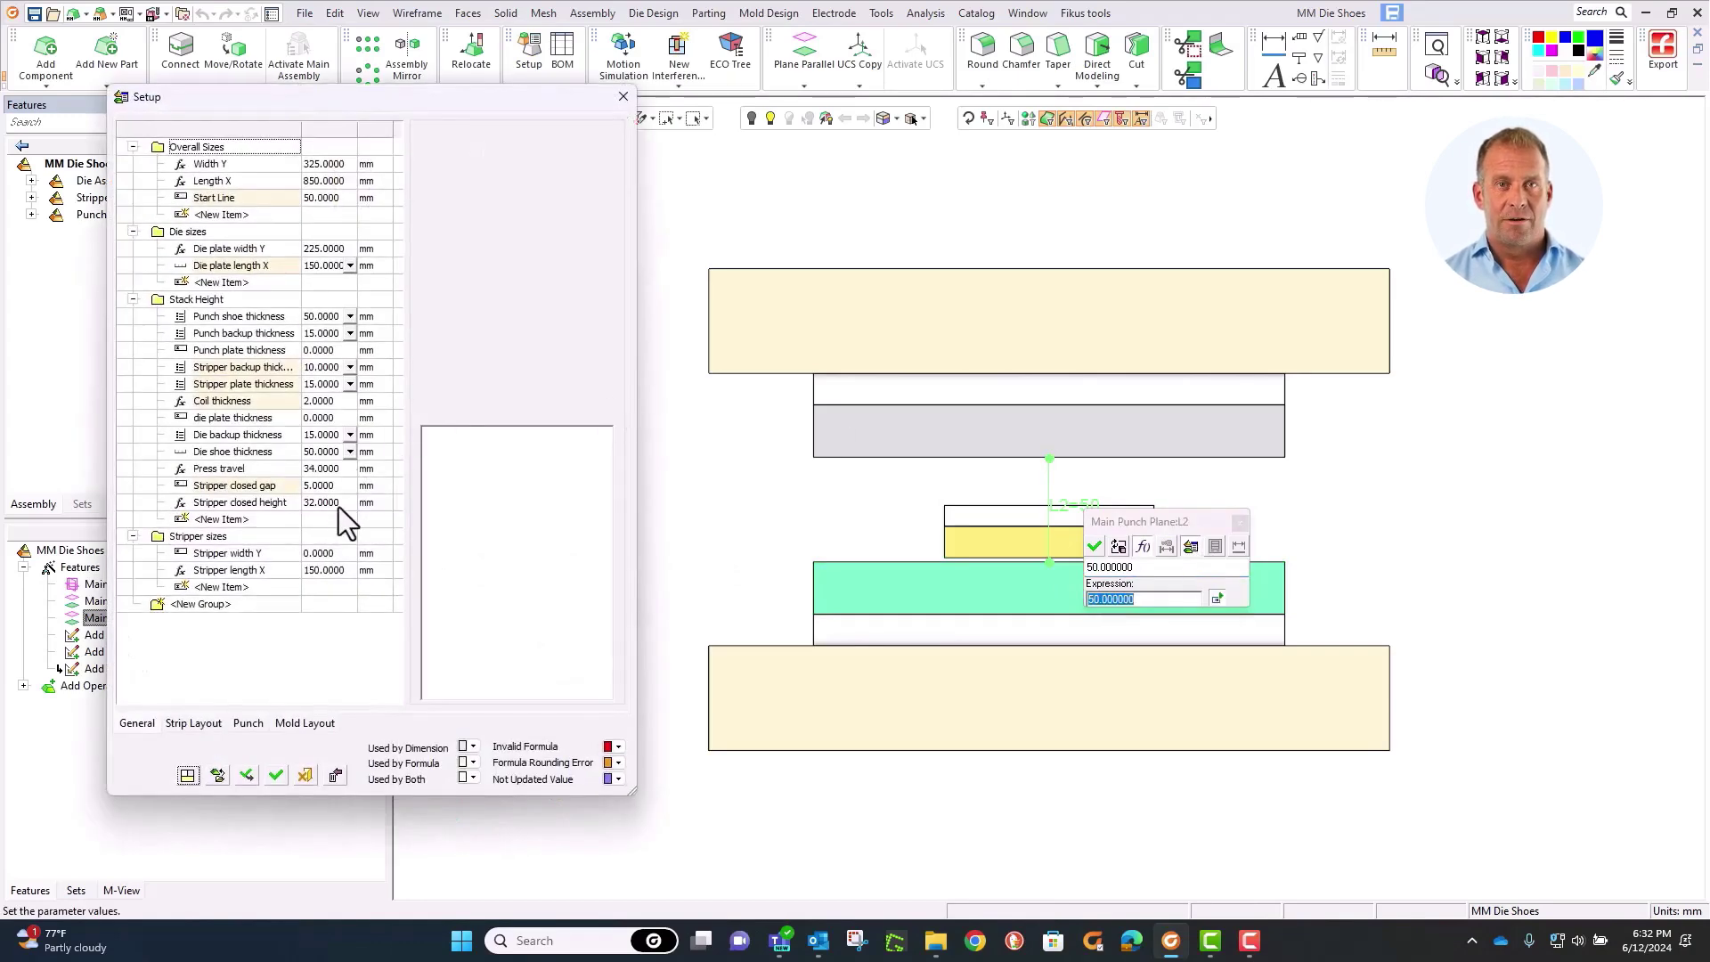
{"action": "double_click", "coordinate": [257, 504]}
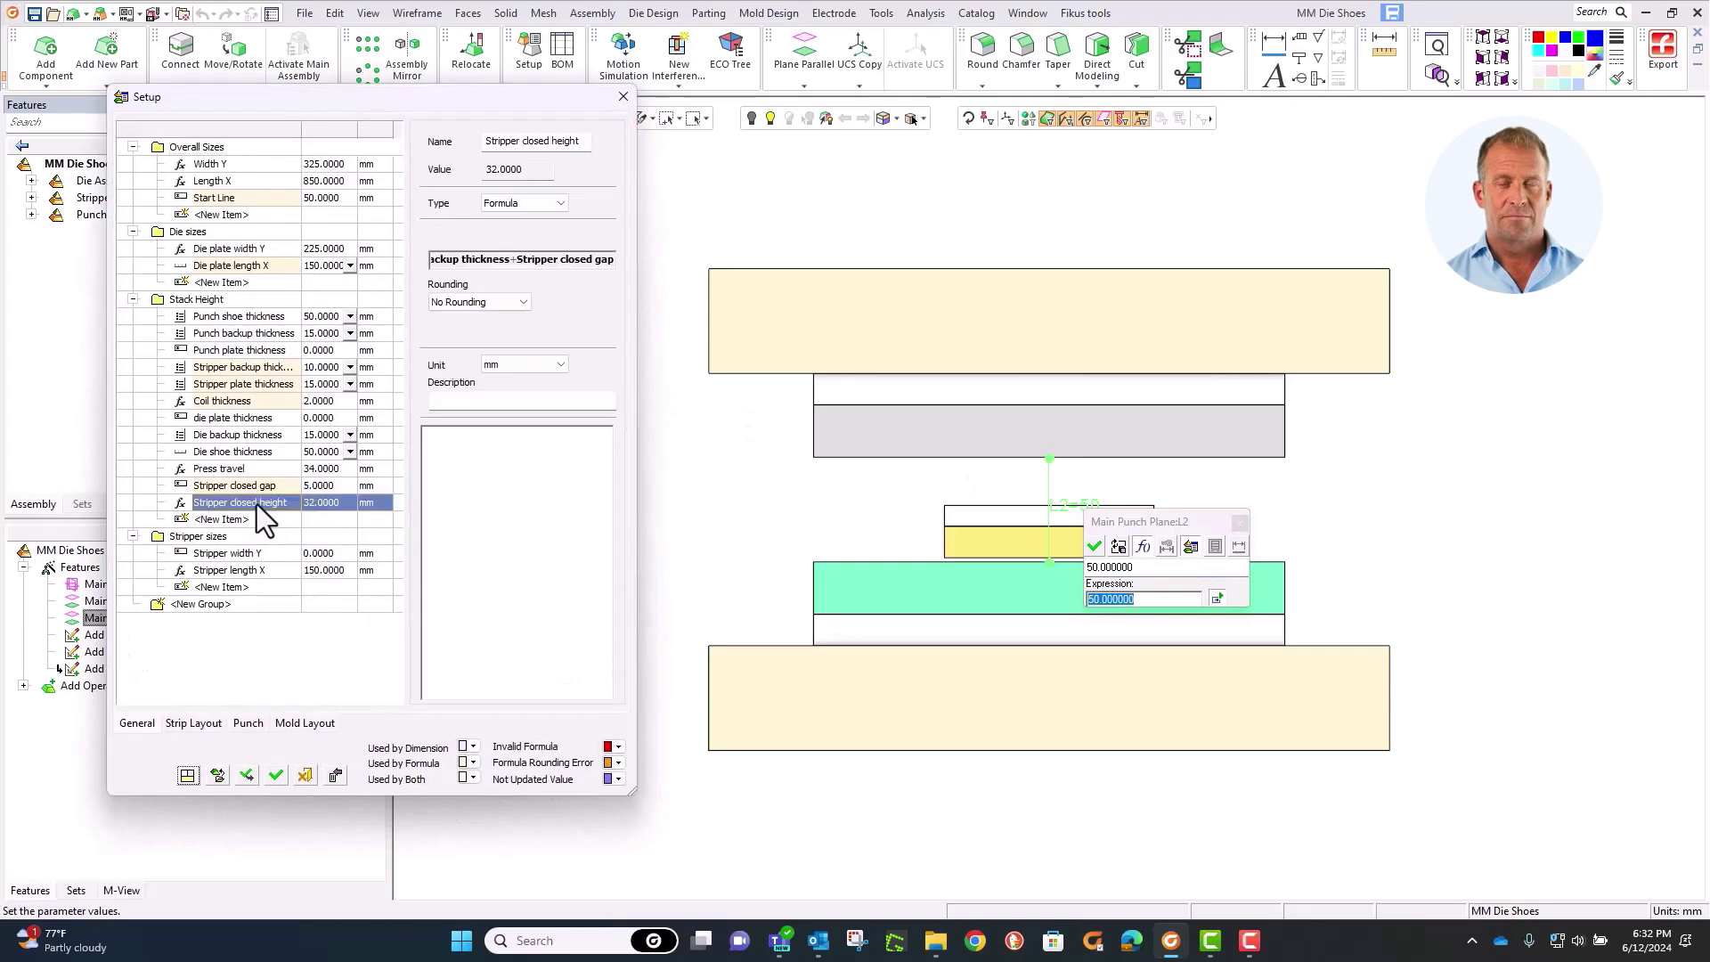
{"action": "left_click", "coordinate": [1098, 547]}
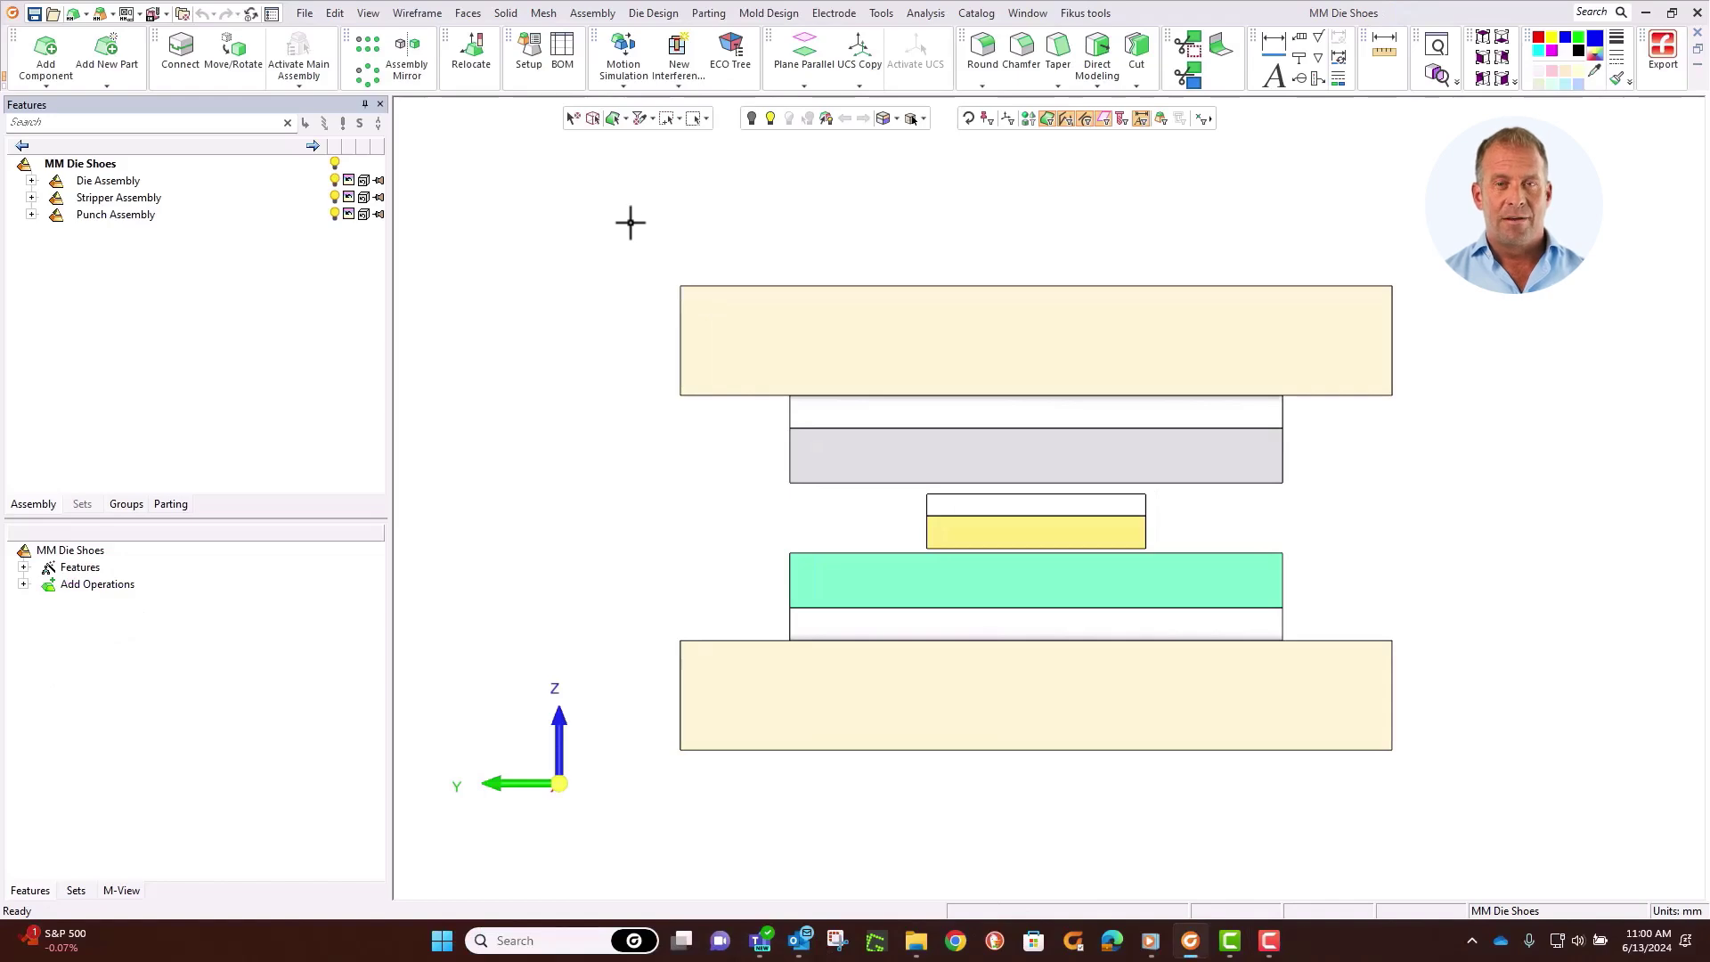
Step: Make Stripper width Y a Formula parameter equal to the strip layout's Workpiece Width, and apply the Setup changes
{"action": "left_click", "coordinate": [522, 62]}
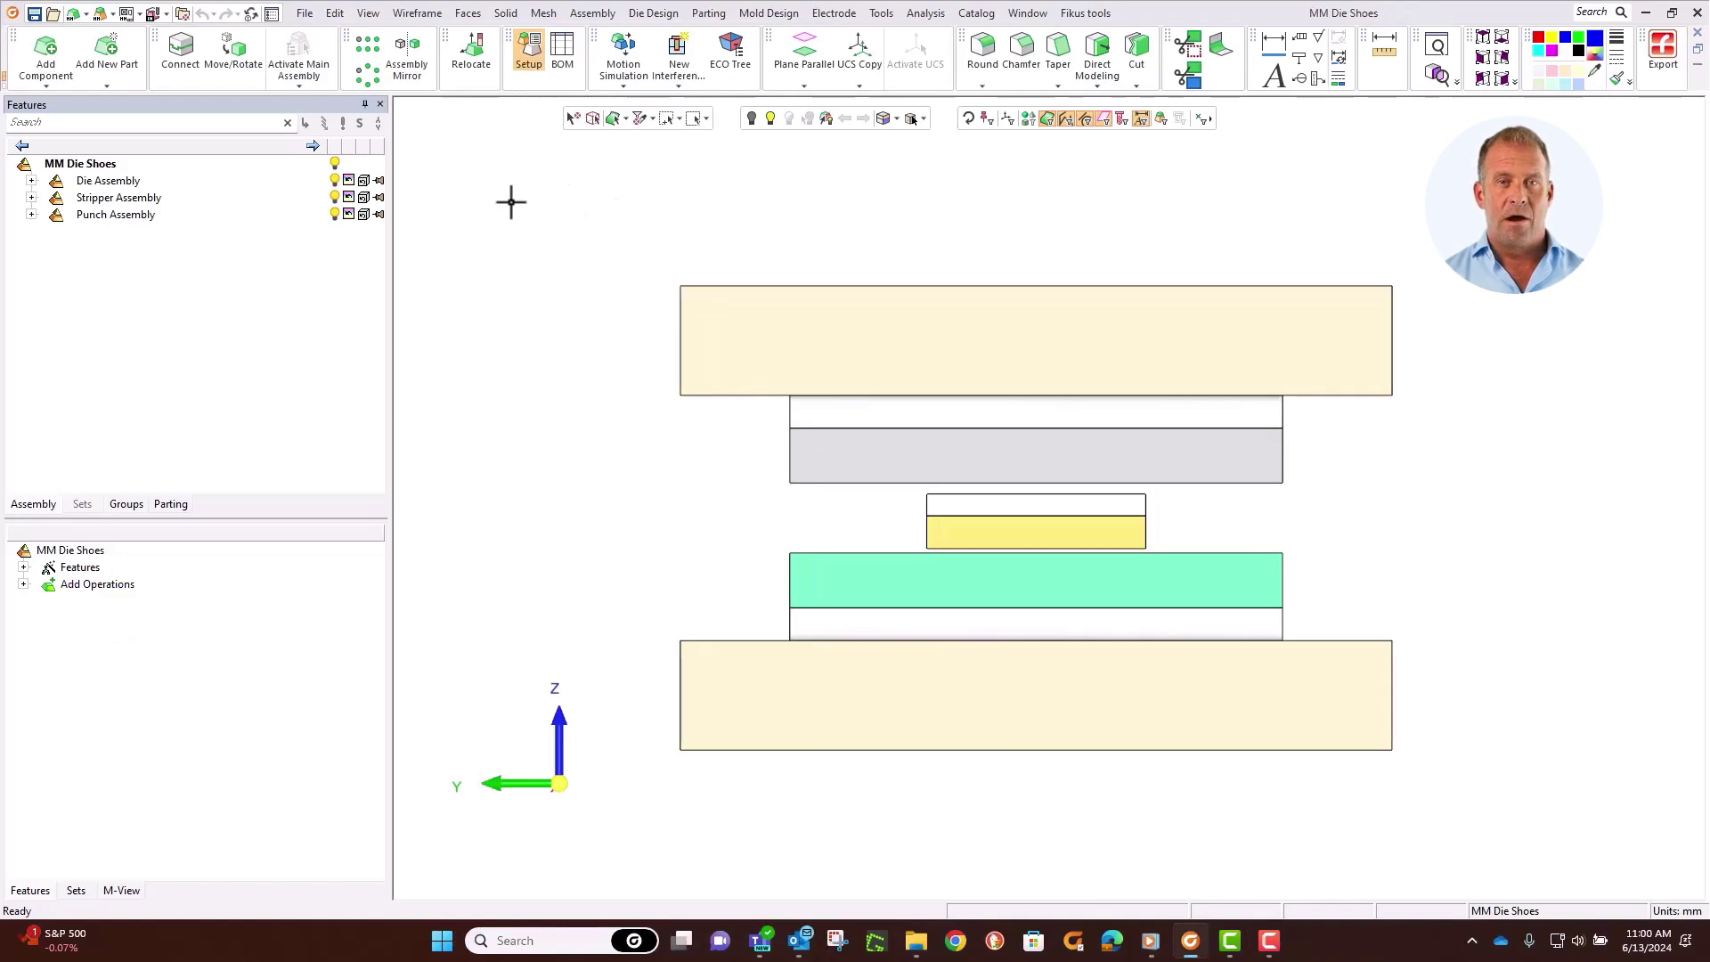
{"action": "left_click_drag", "start_coordinate": [499, 251], "coordinate": [593, 91]}
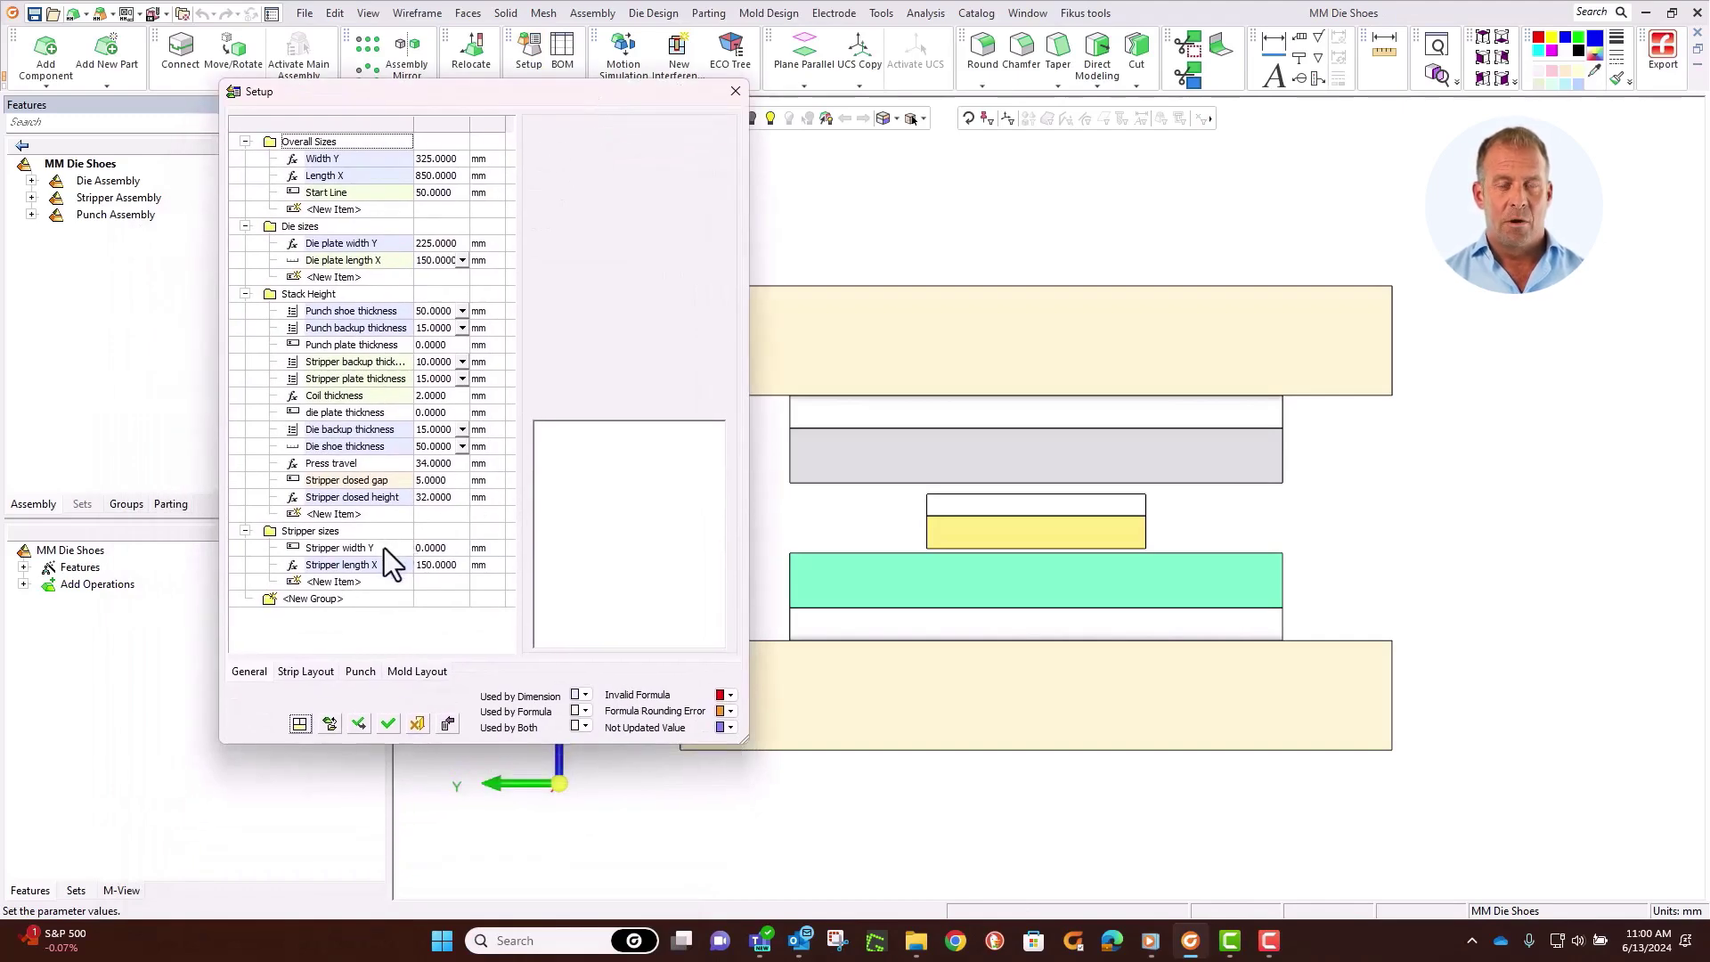
{"action": "left_click", "coordinate": [383, 548]}
{"action": "left_click", "coordinate": [596, 204]}
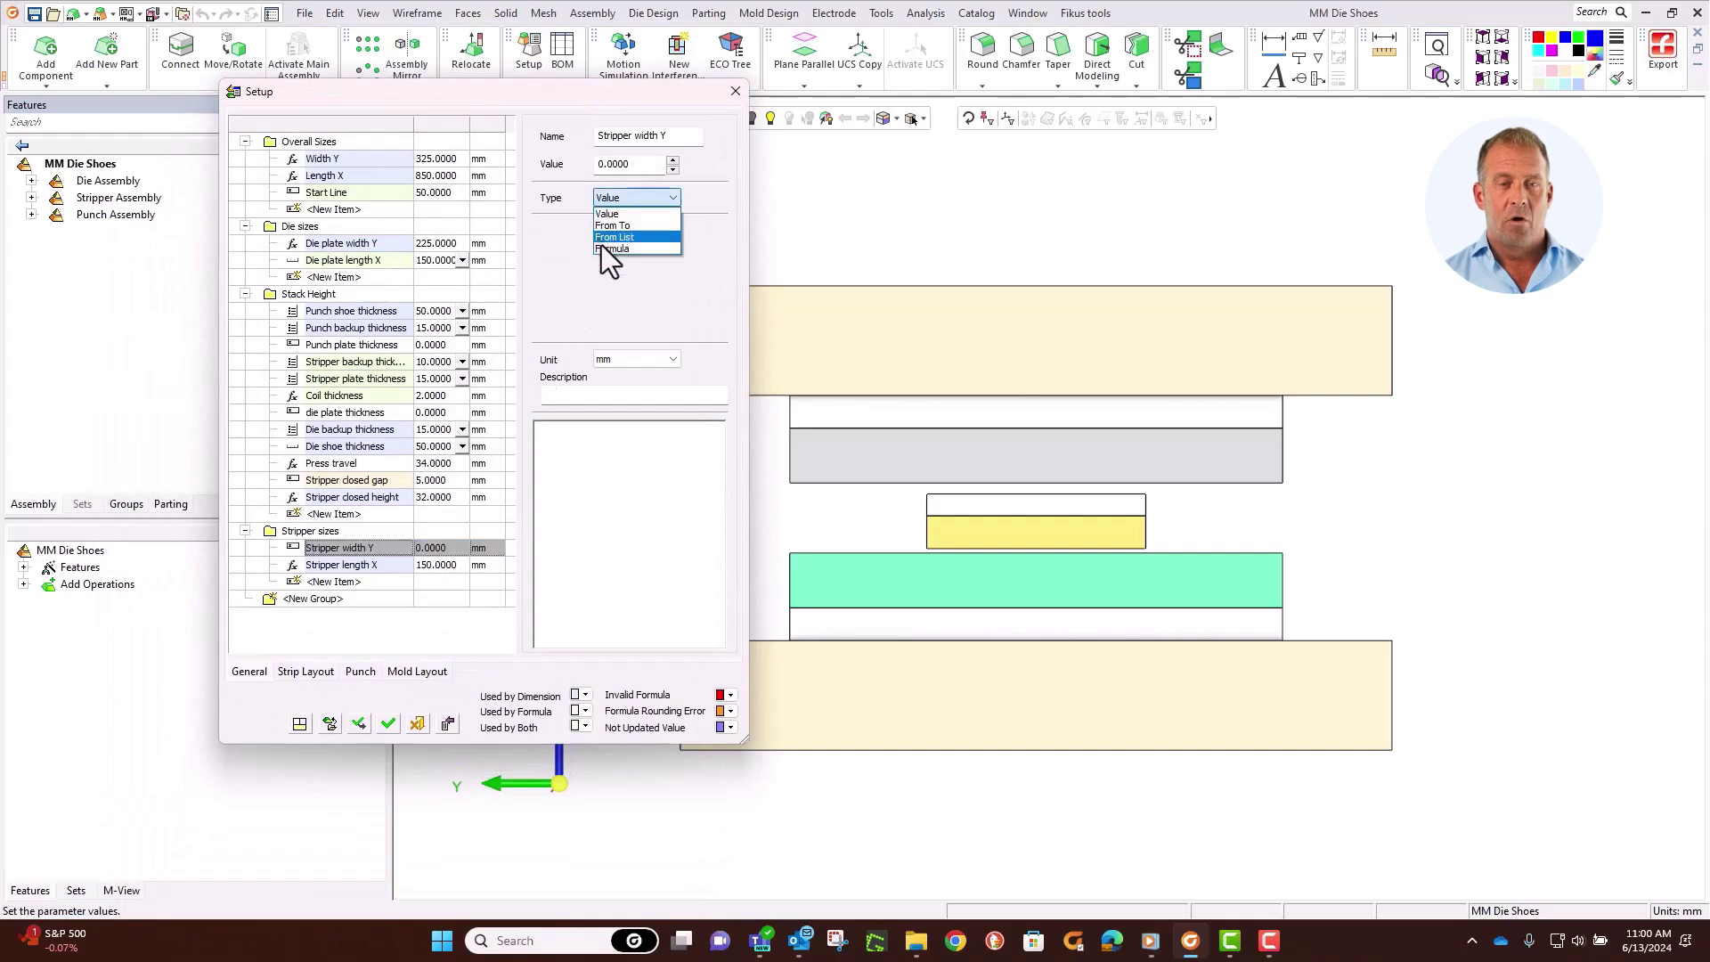
{"action": "left_click", "coordinate": [601, 246]}
{"action": "left_click", "coordinate": [316, 672]}
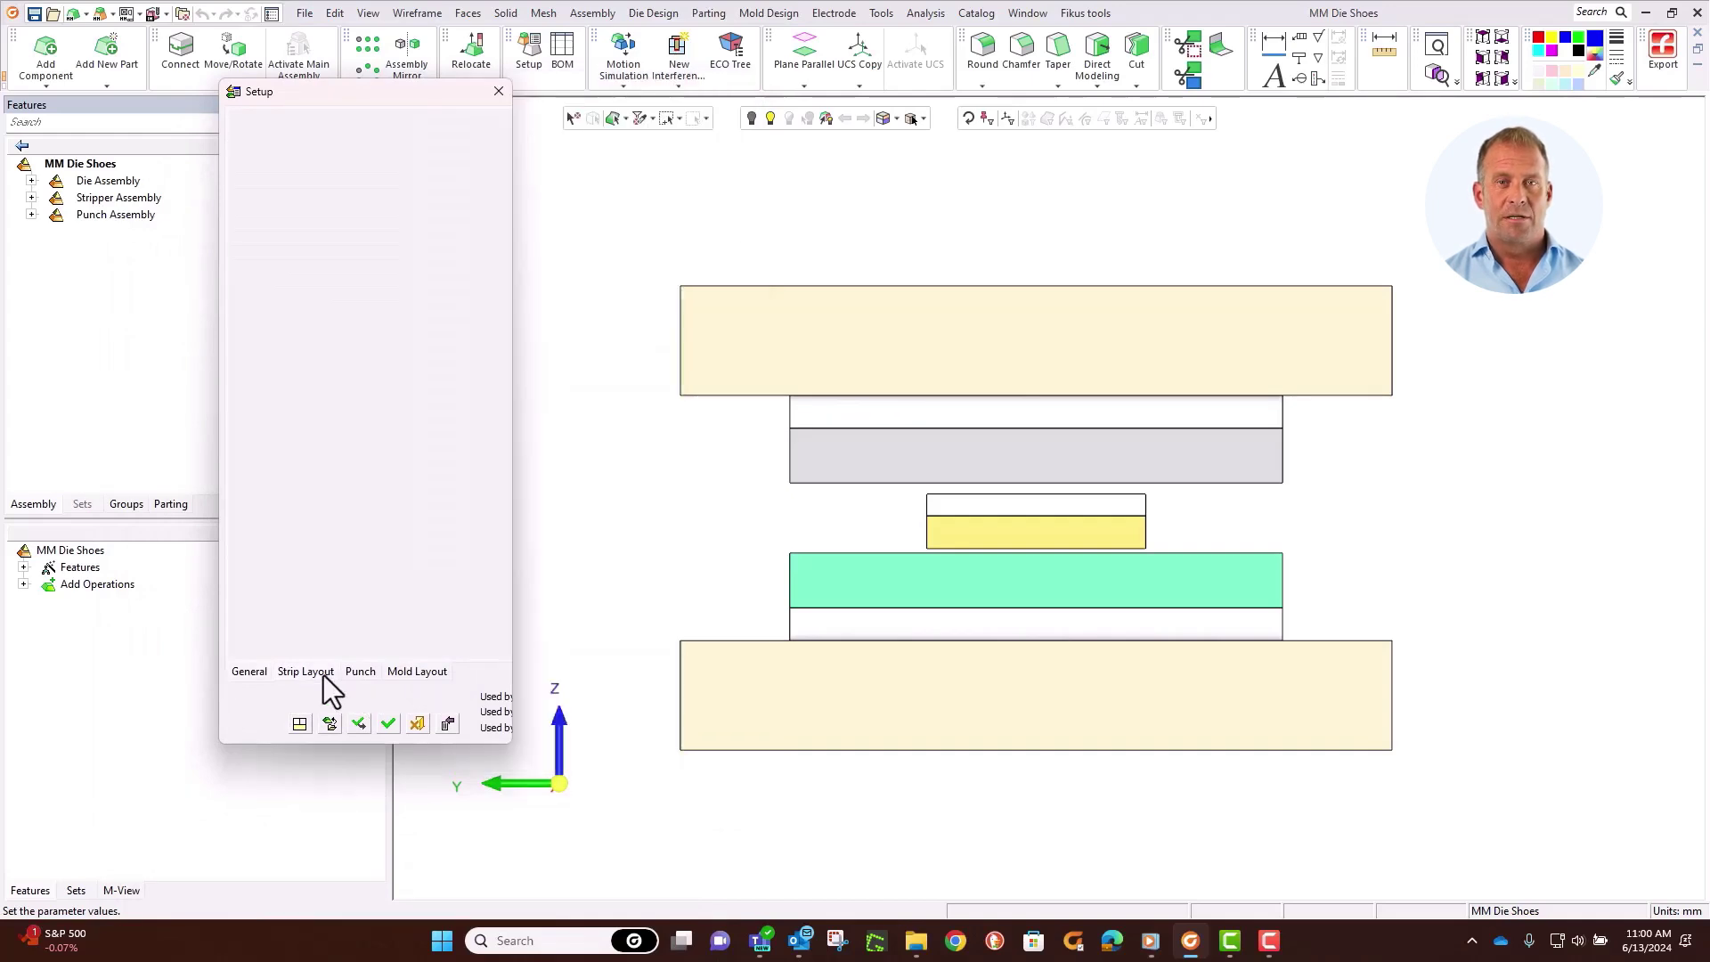
{"action": "left_click", "coordinate": [272, 515]}
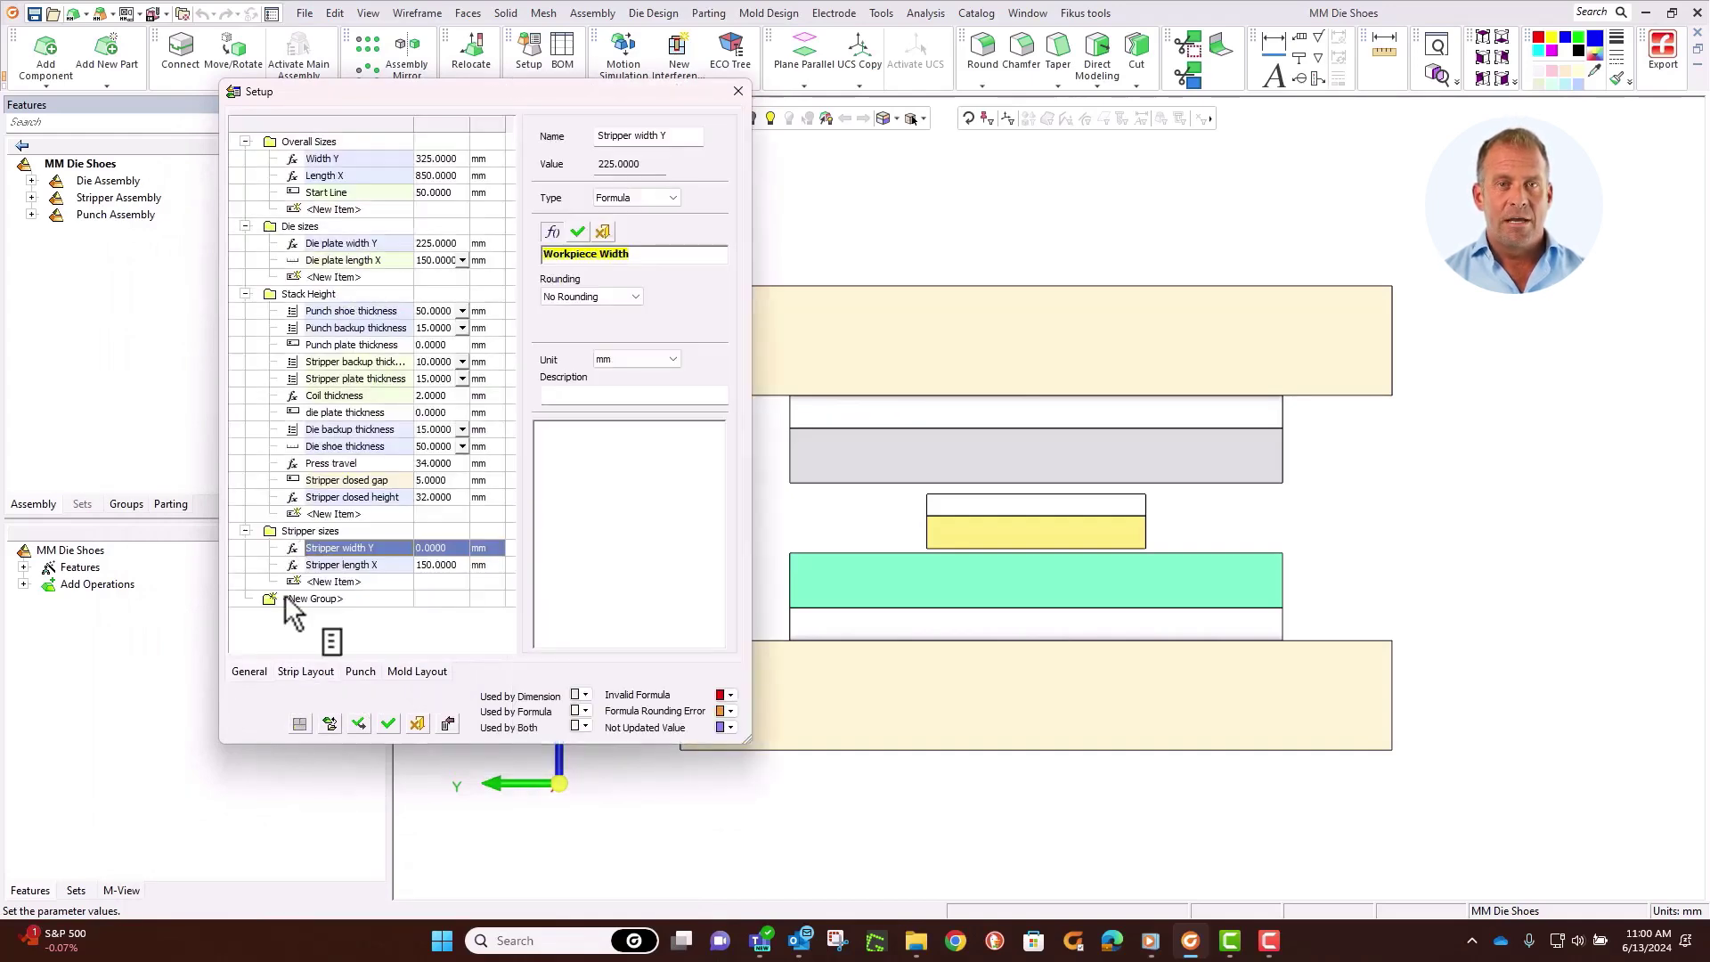
{"action": "left_click", "coordinate": [577, 233]}
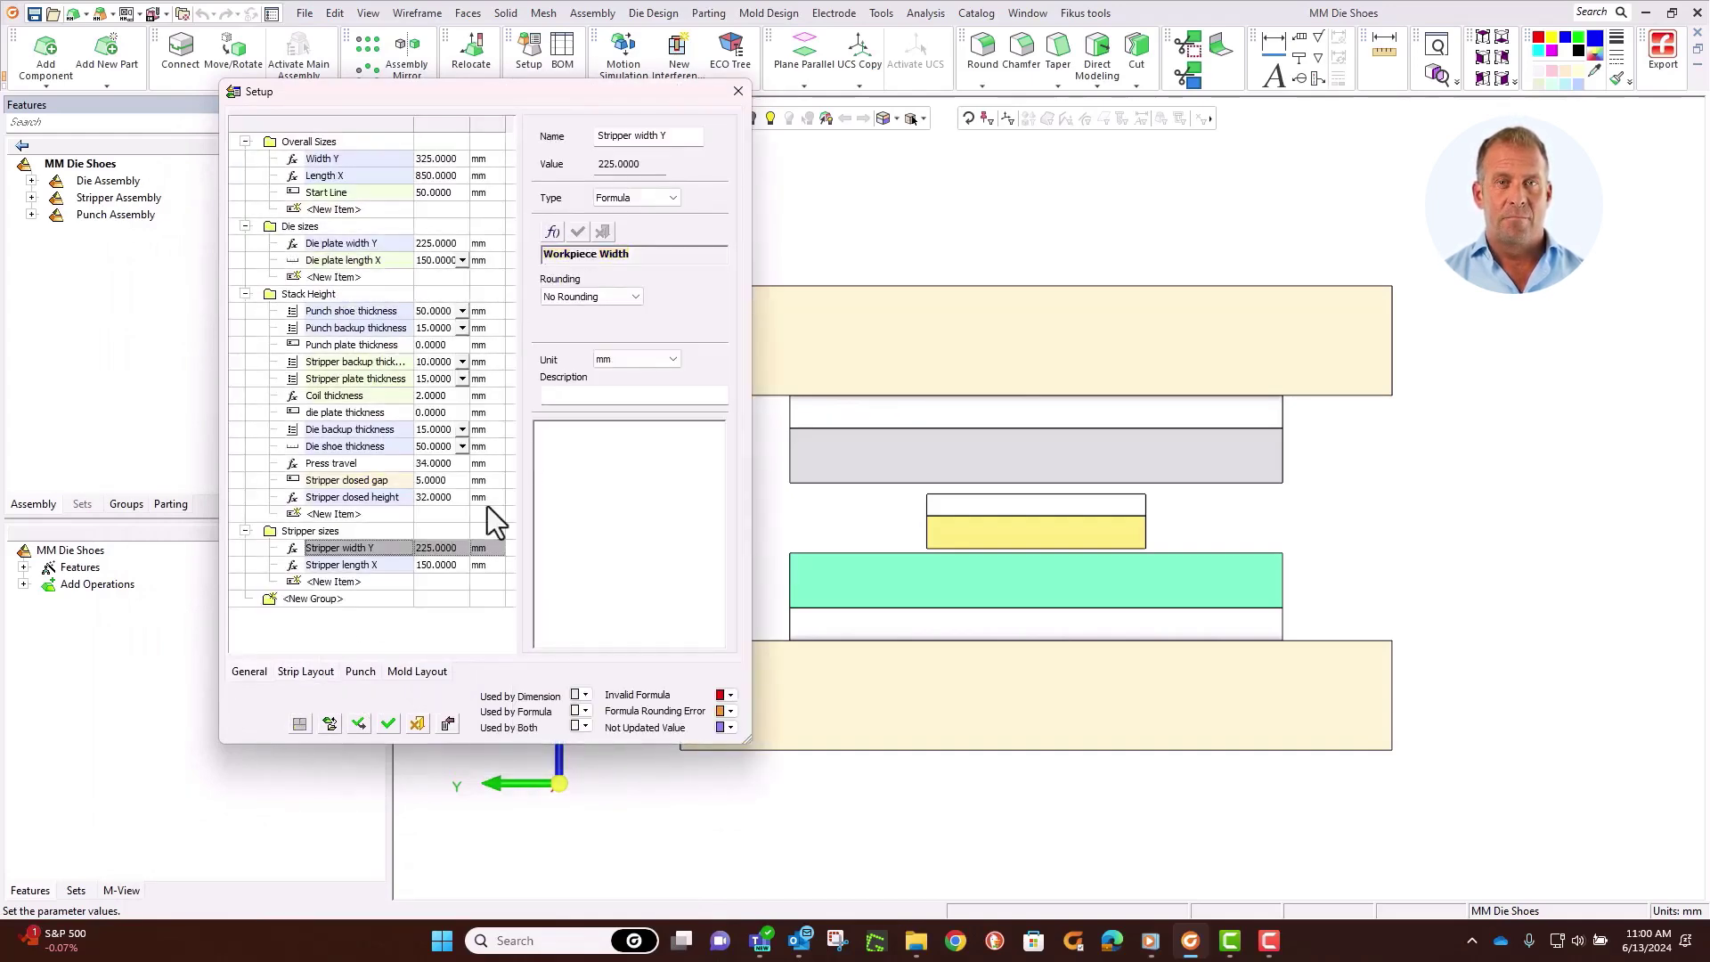
{"action": "left_click", "coordinate": [361, 720]}
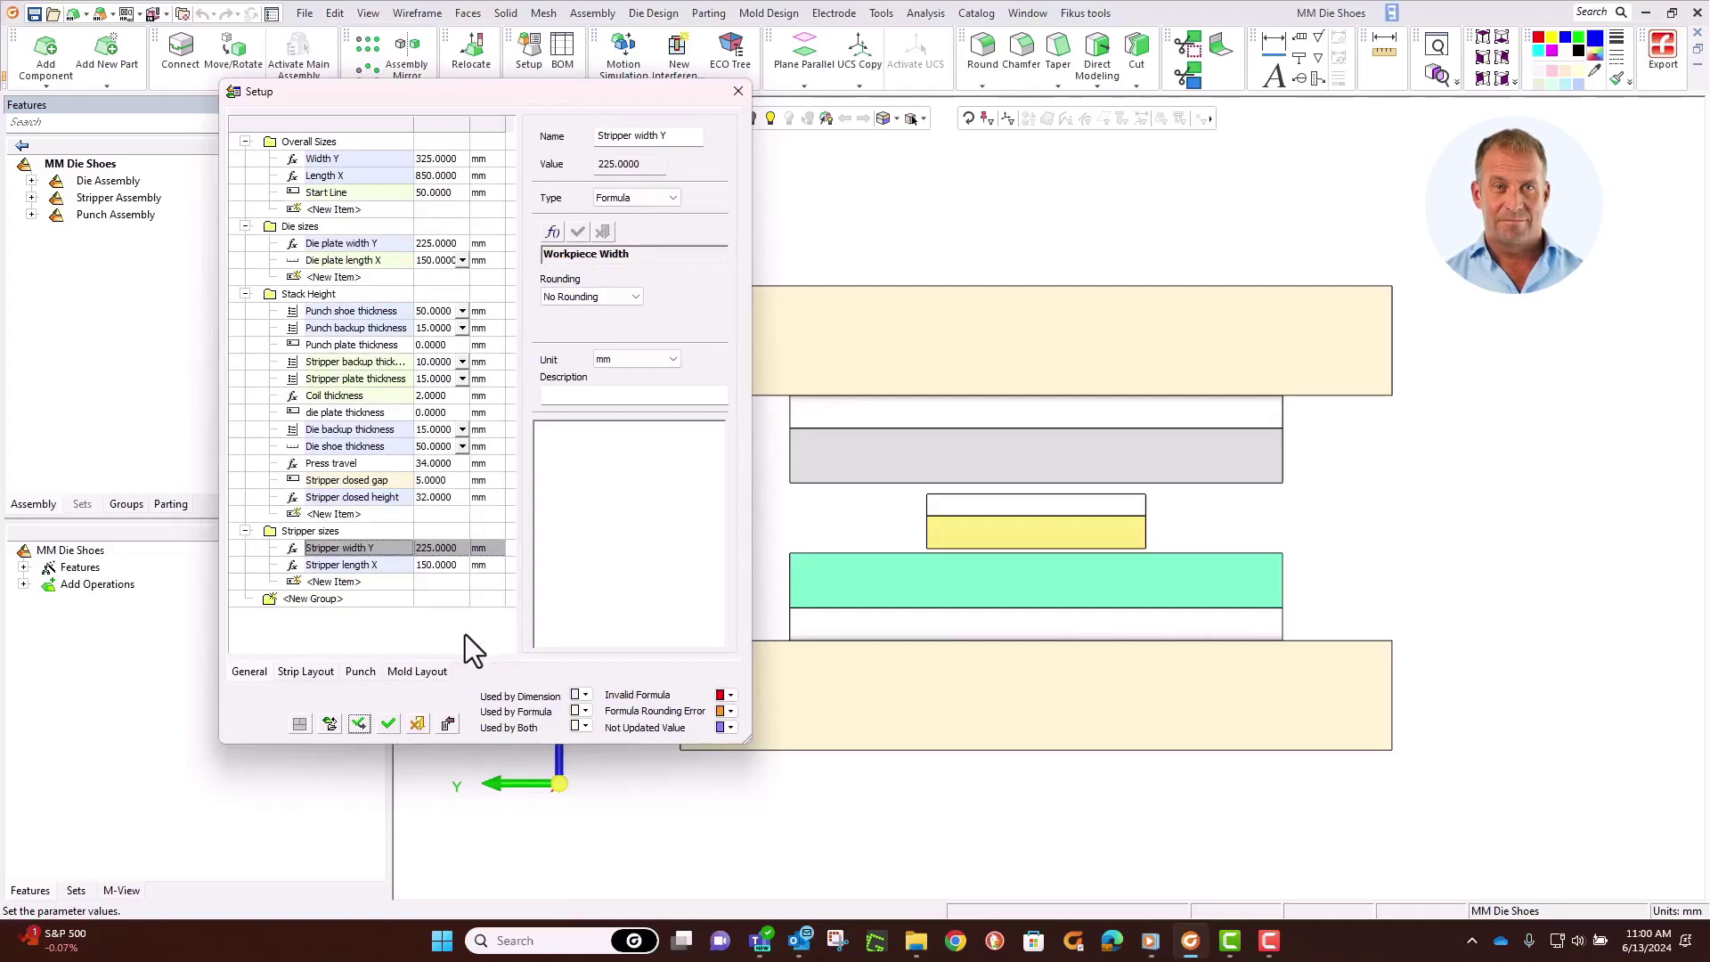
{"action": "left_click", "coordinate": [385, 721]}
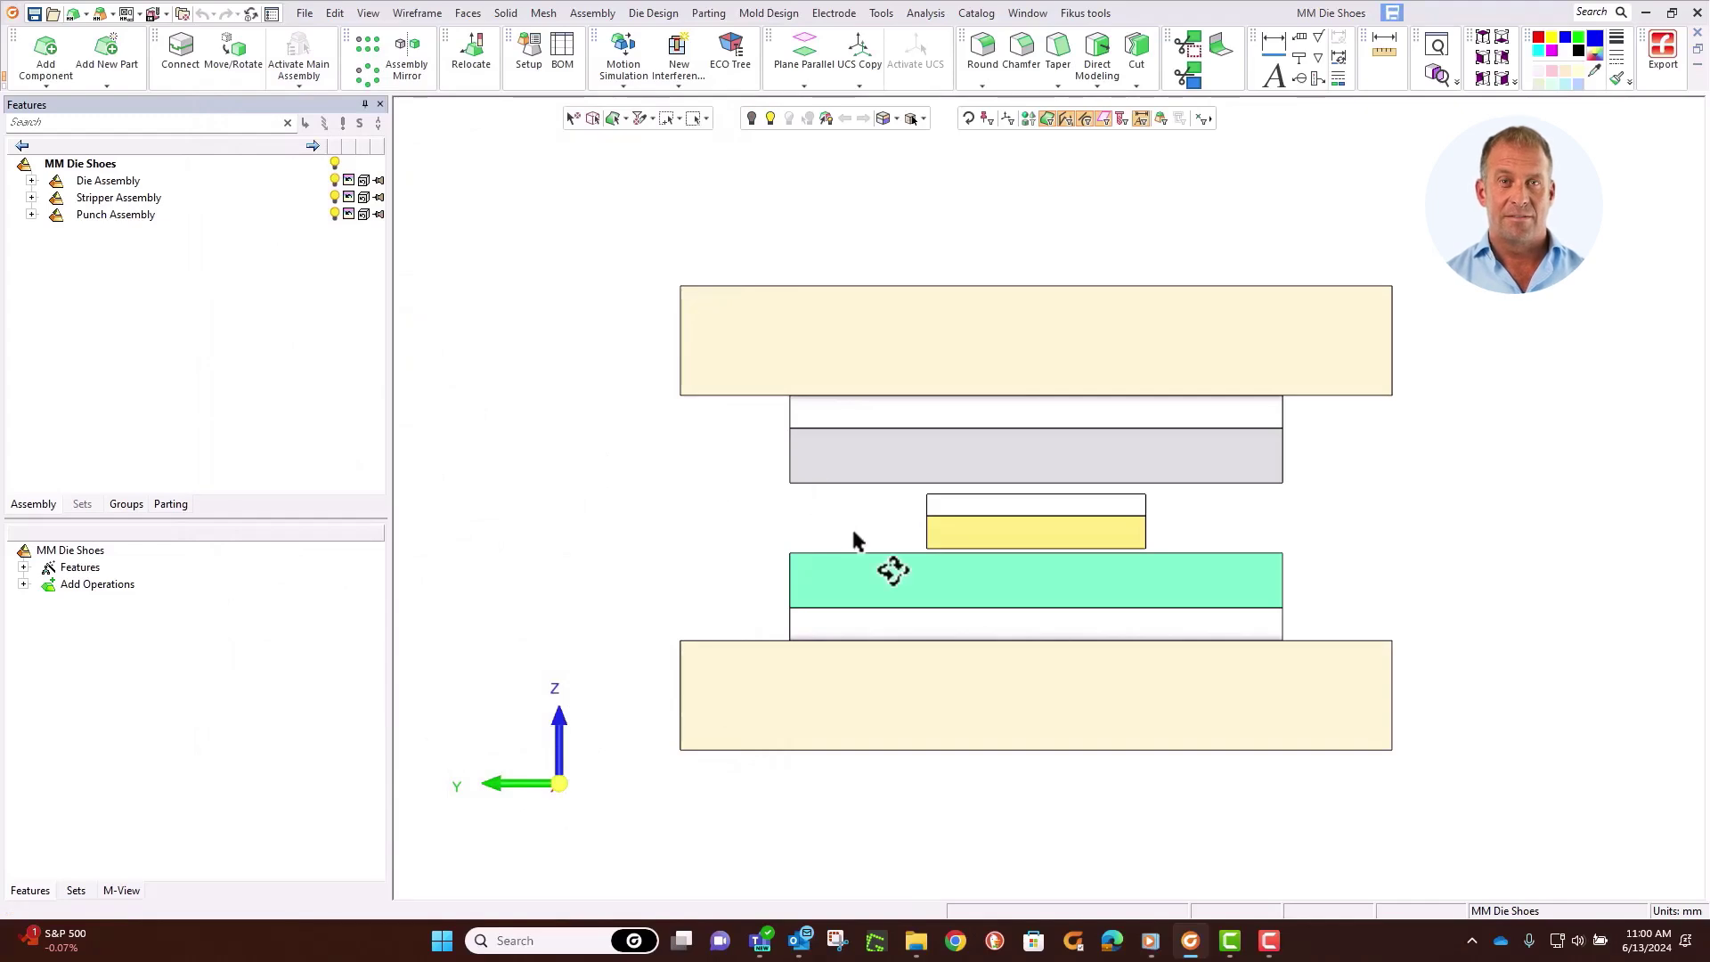
Step: Link the yellow stripper plate's width dimension L3 to the Stripper width Y parameter
{"action": "left_click", "coordinate": [937, 545]}
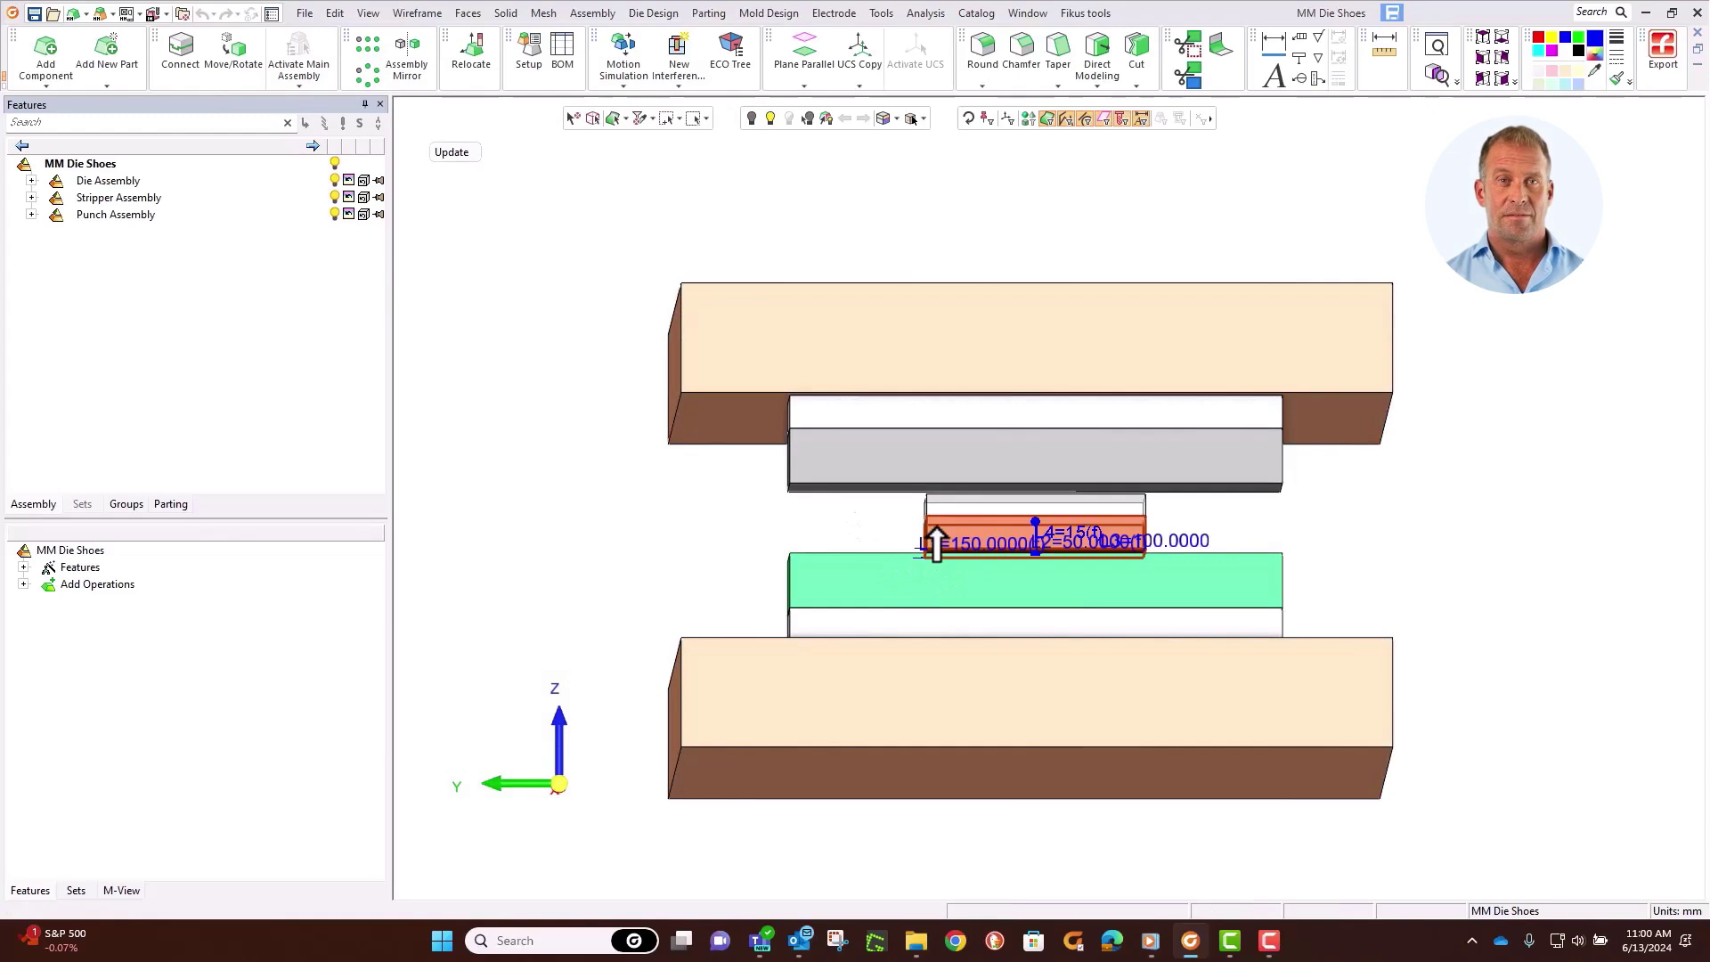
{"action": "double_click", "coordinate": [1184, 539]}
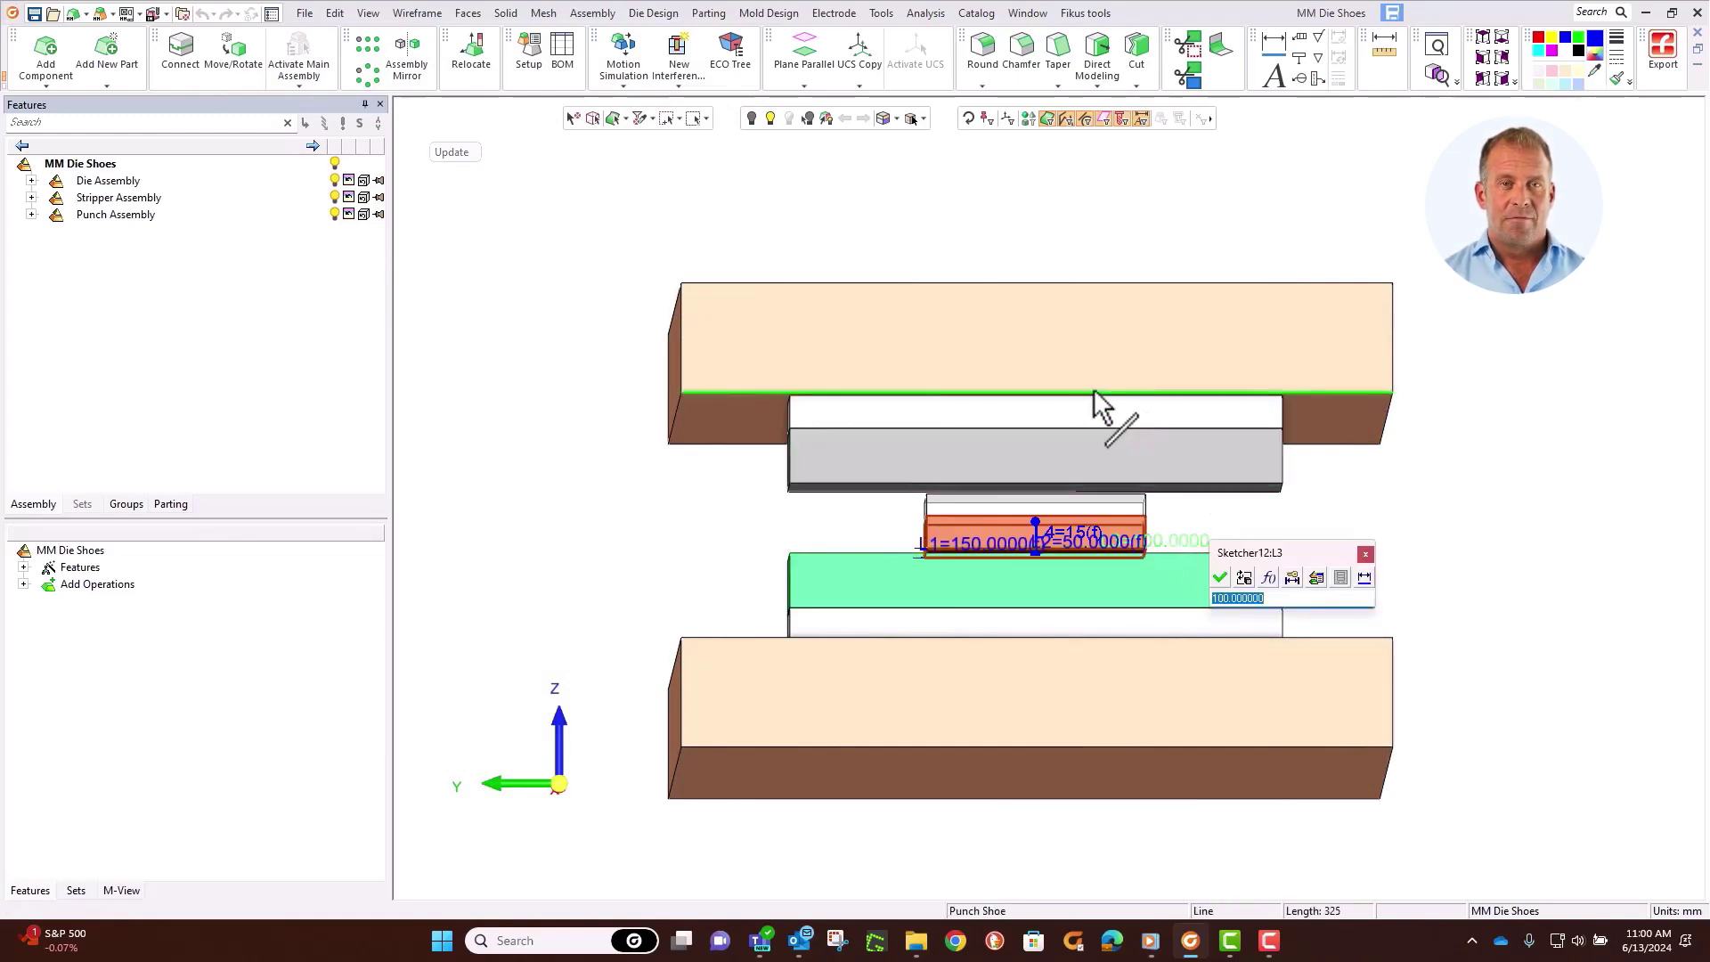
{"action": "mouse_move", "coordinate": [401, 679]}
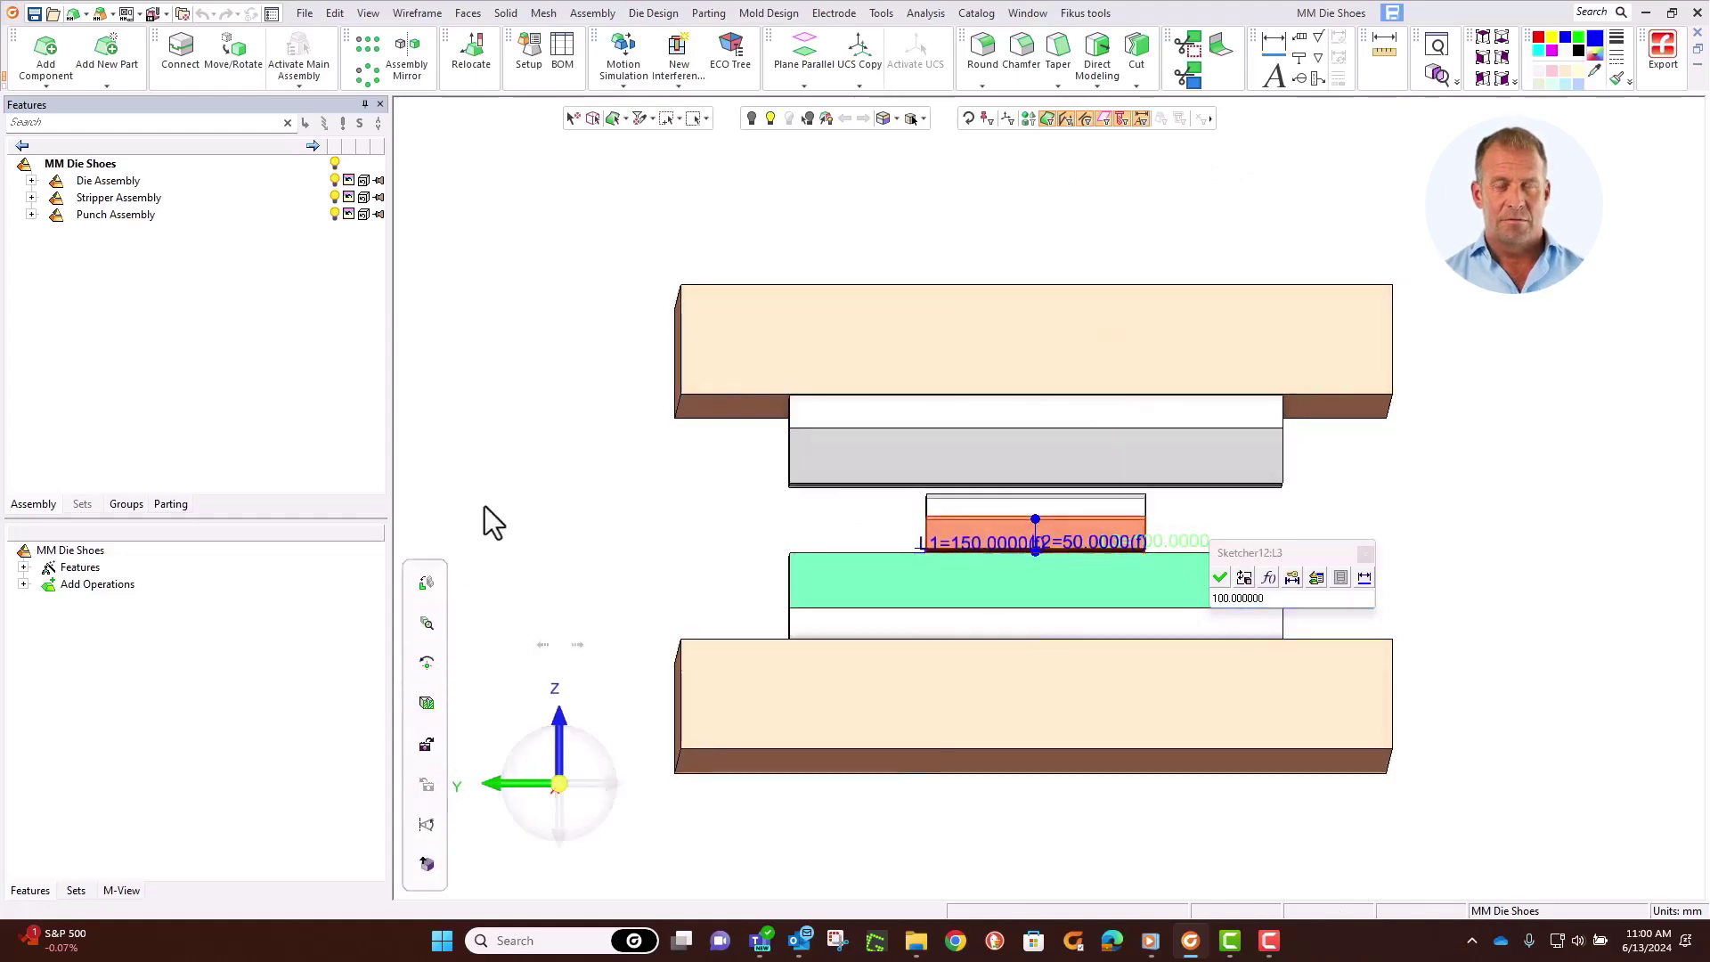
{"action": "left_click", "coordinate": [1309, 582]}
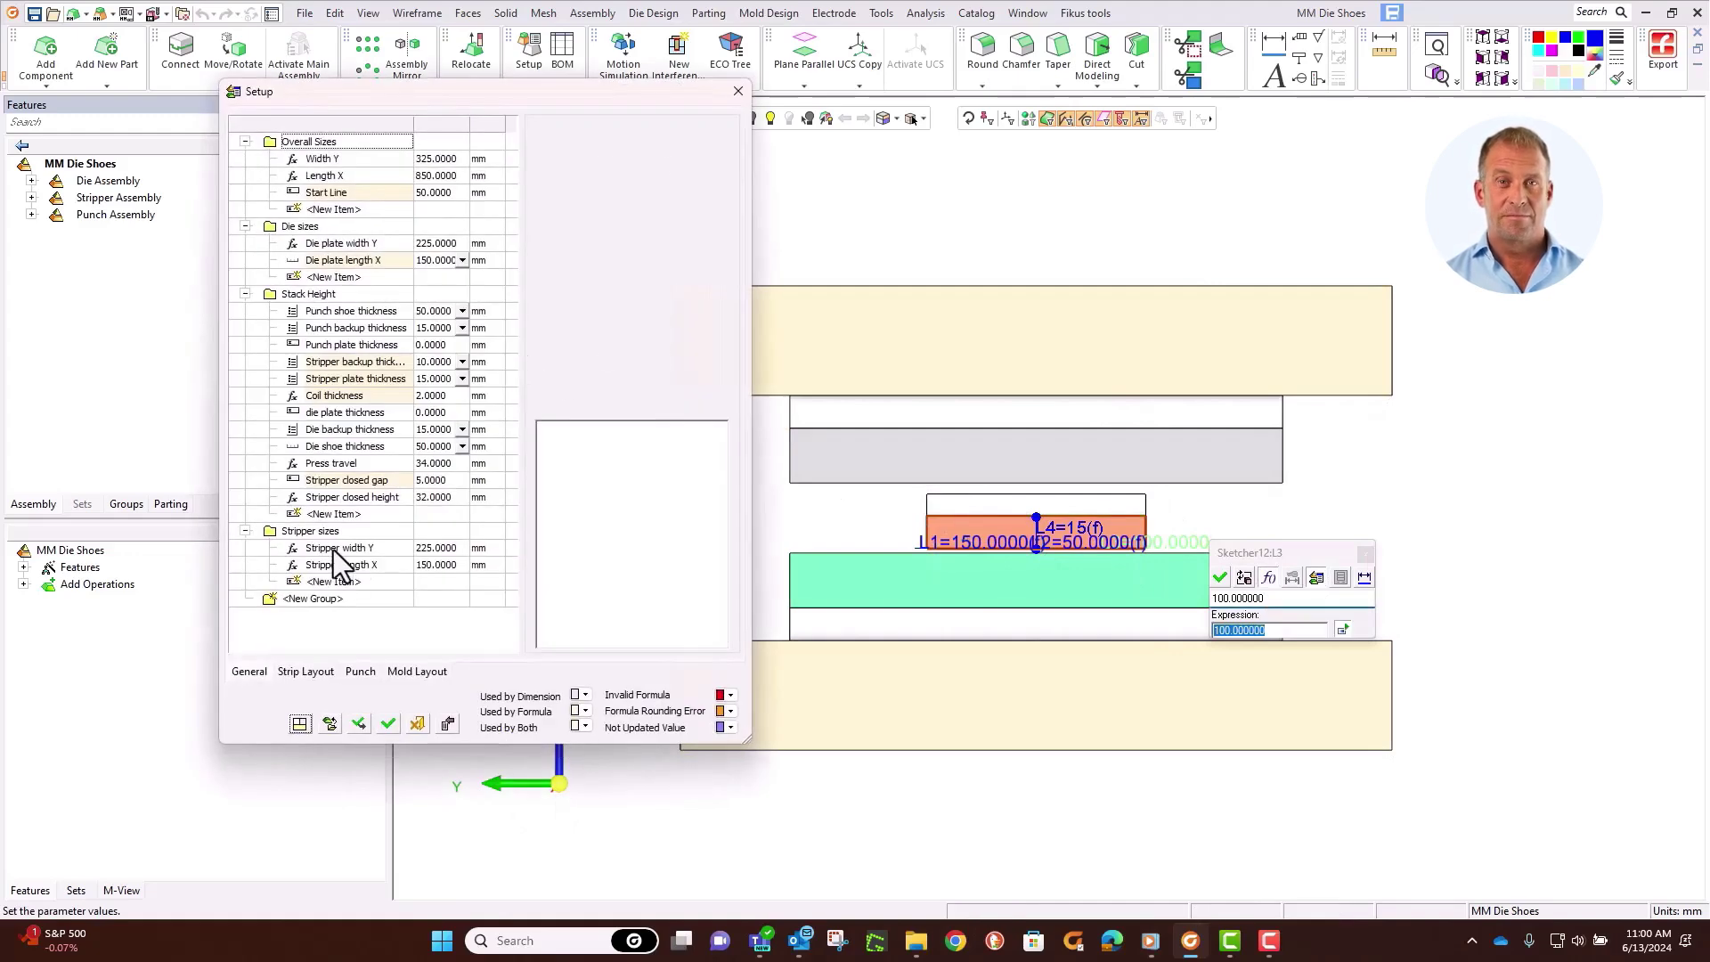
{"action": "double_click", "coordinate": [333, 548]}
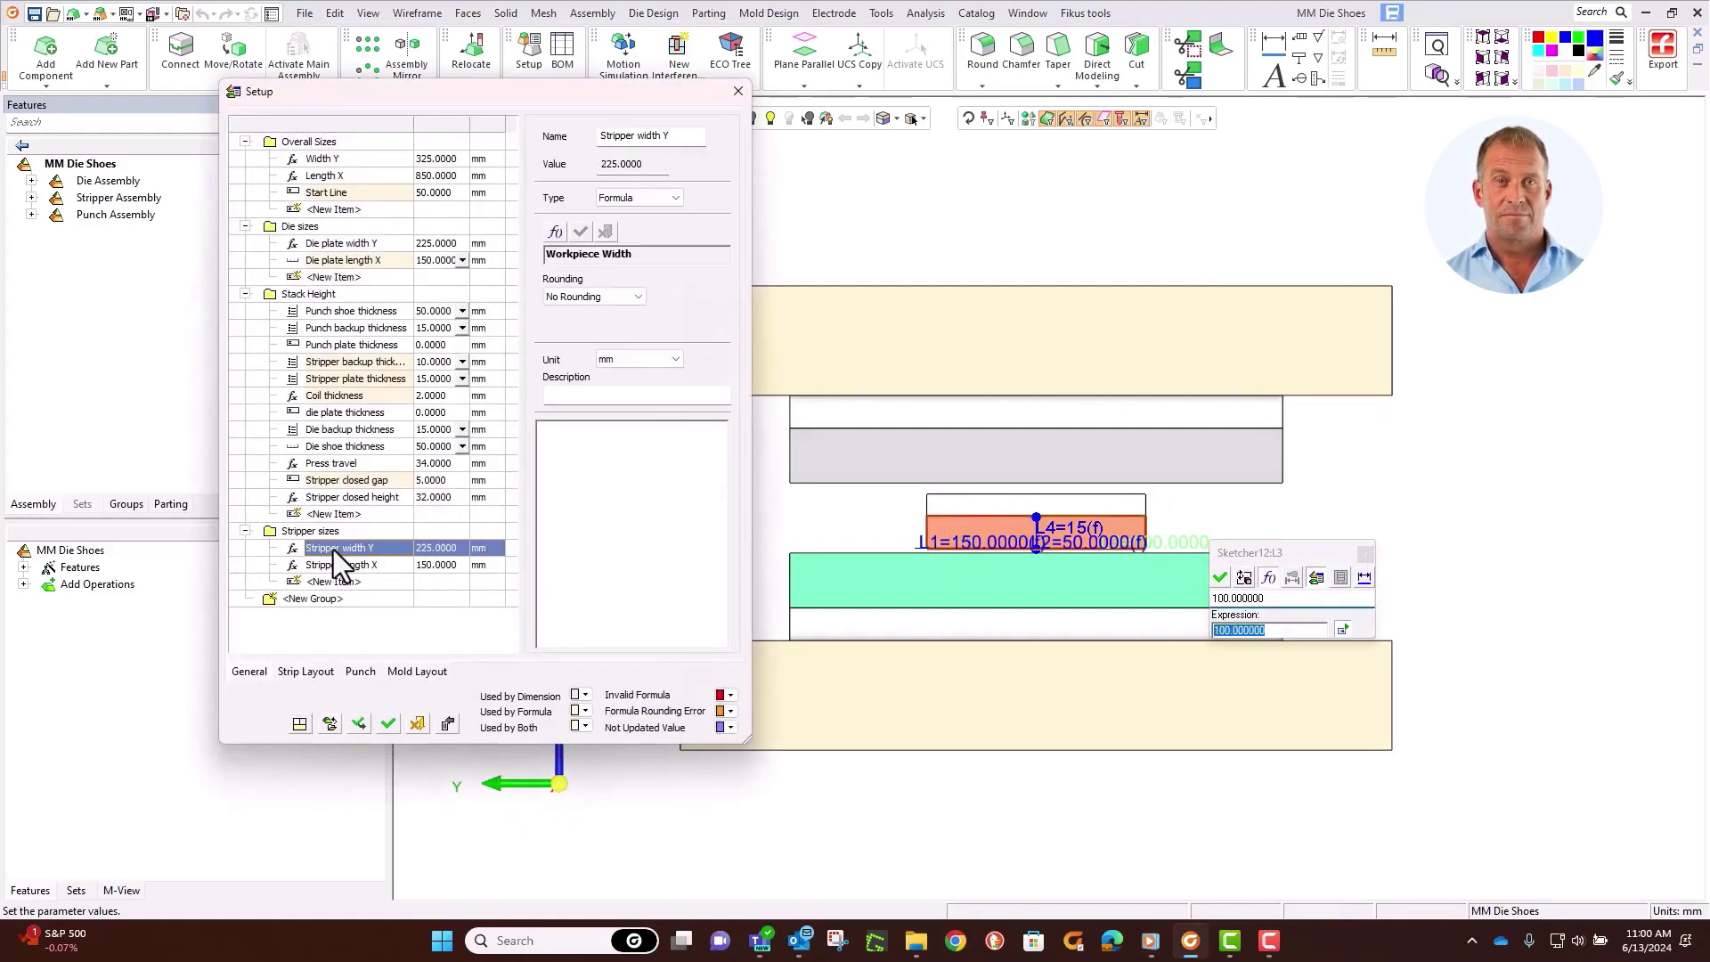
{"action": "left_click", "coordinate": [1220, 578]}
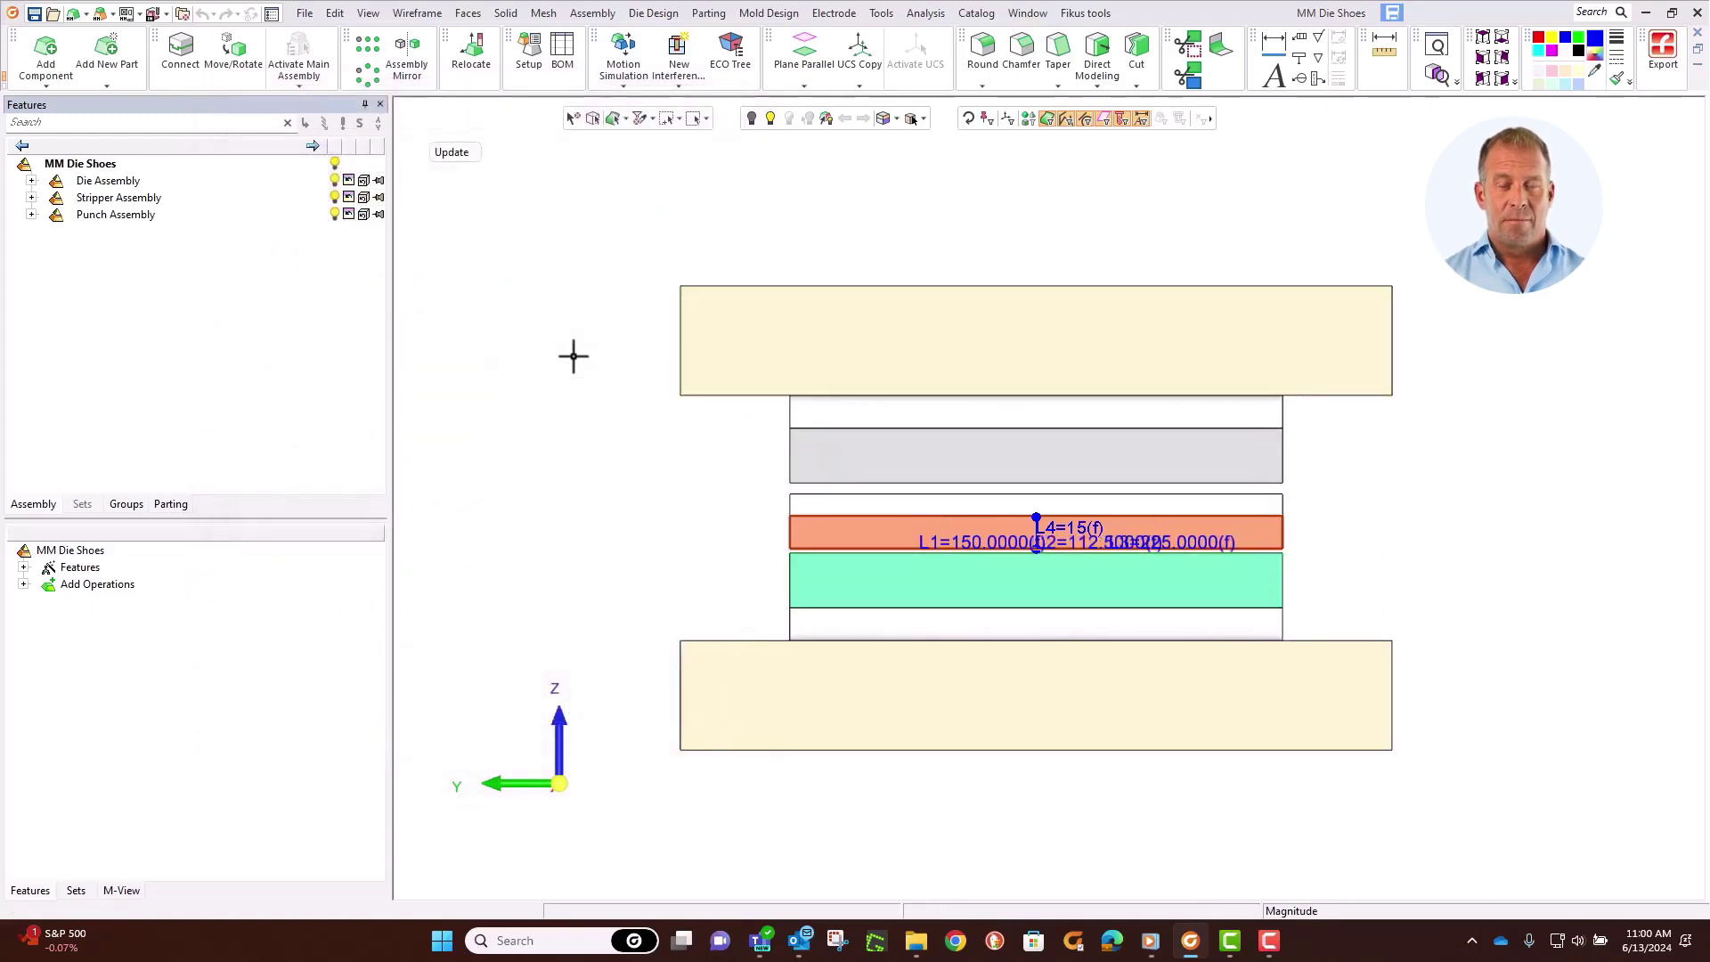
Step: Change the Die plate width Y formula to Workpiece Width+50+50 and apply it to the assembly
{"action": "left_click", "coordinate": [536, 52]}
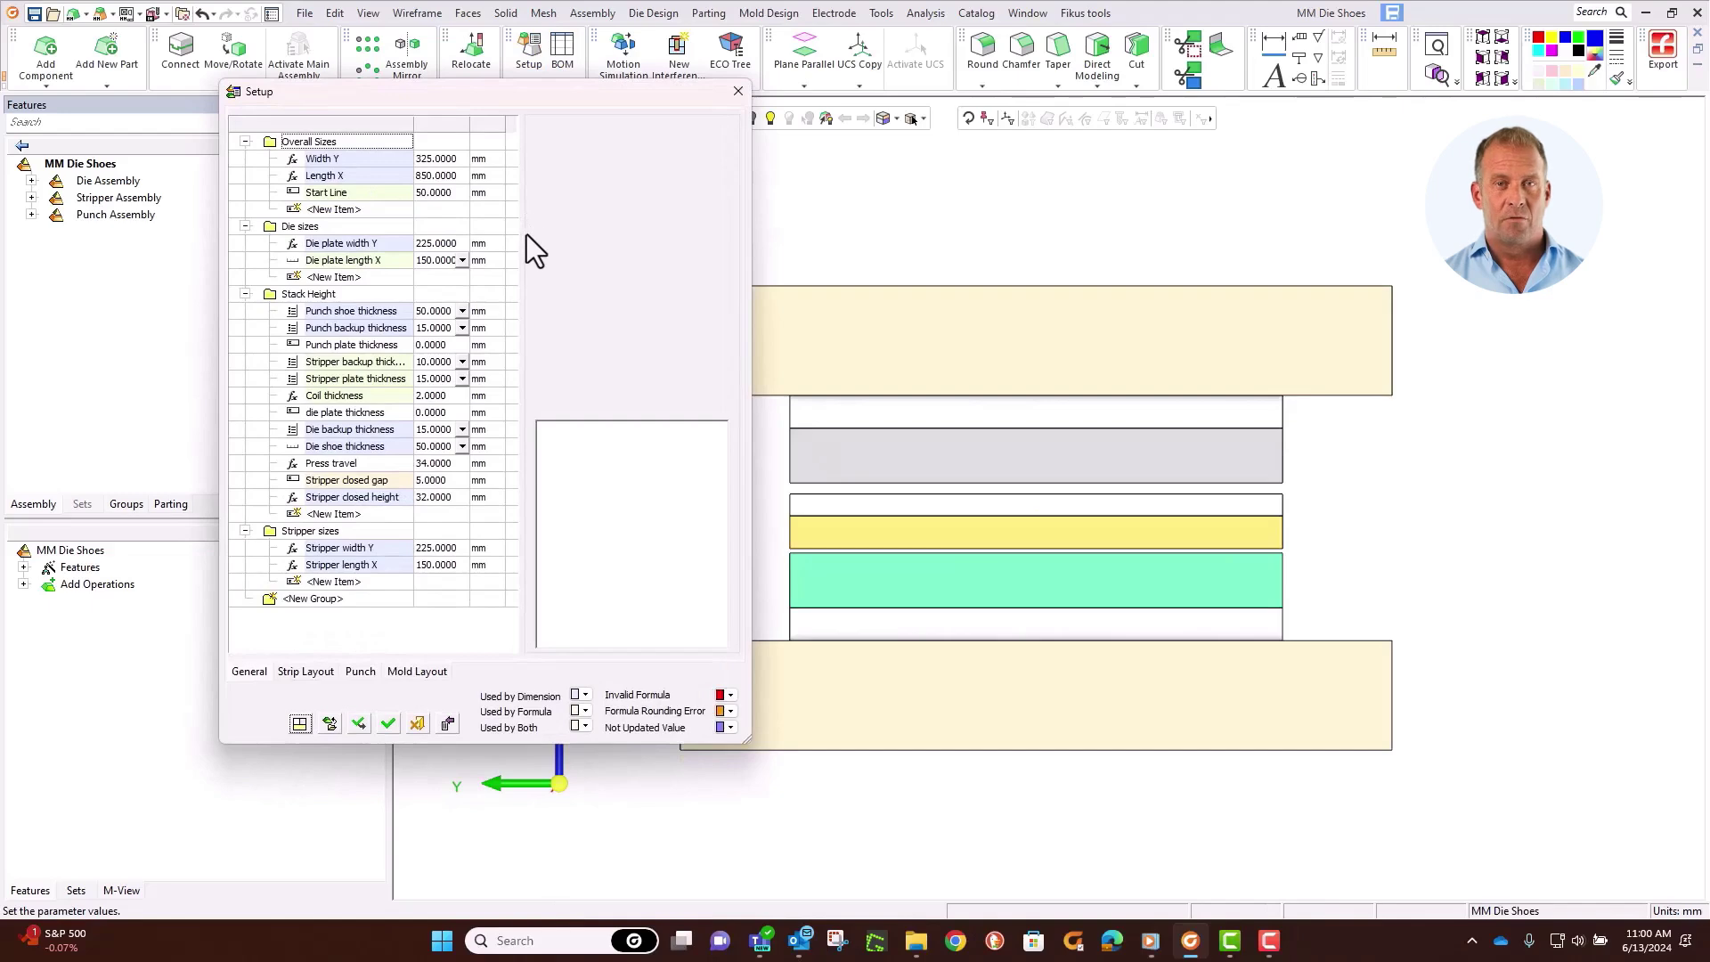
{"action": "left_click", "coordinate": [437, 243]}
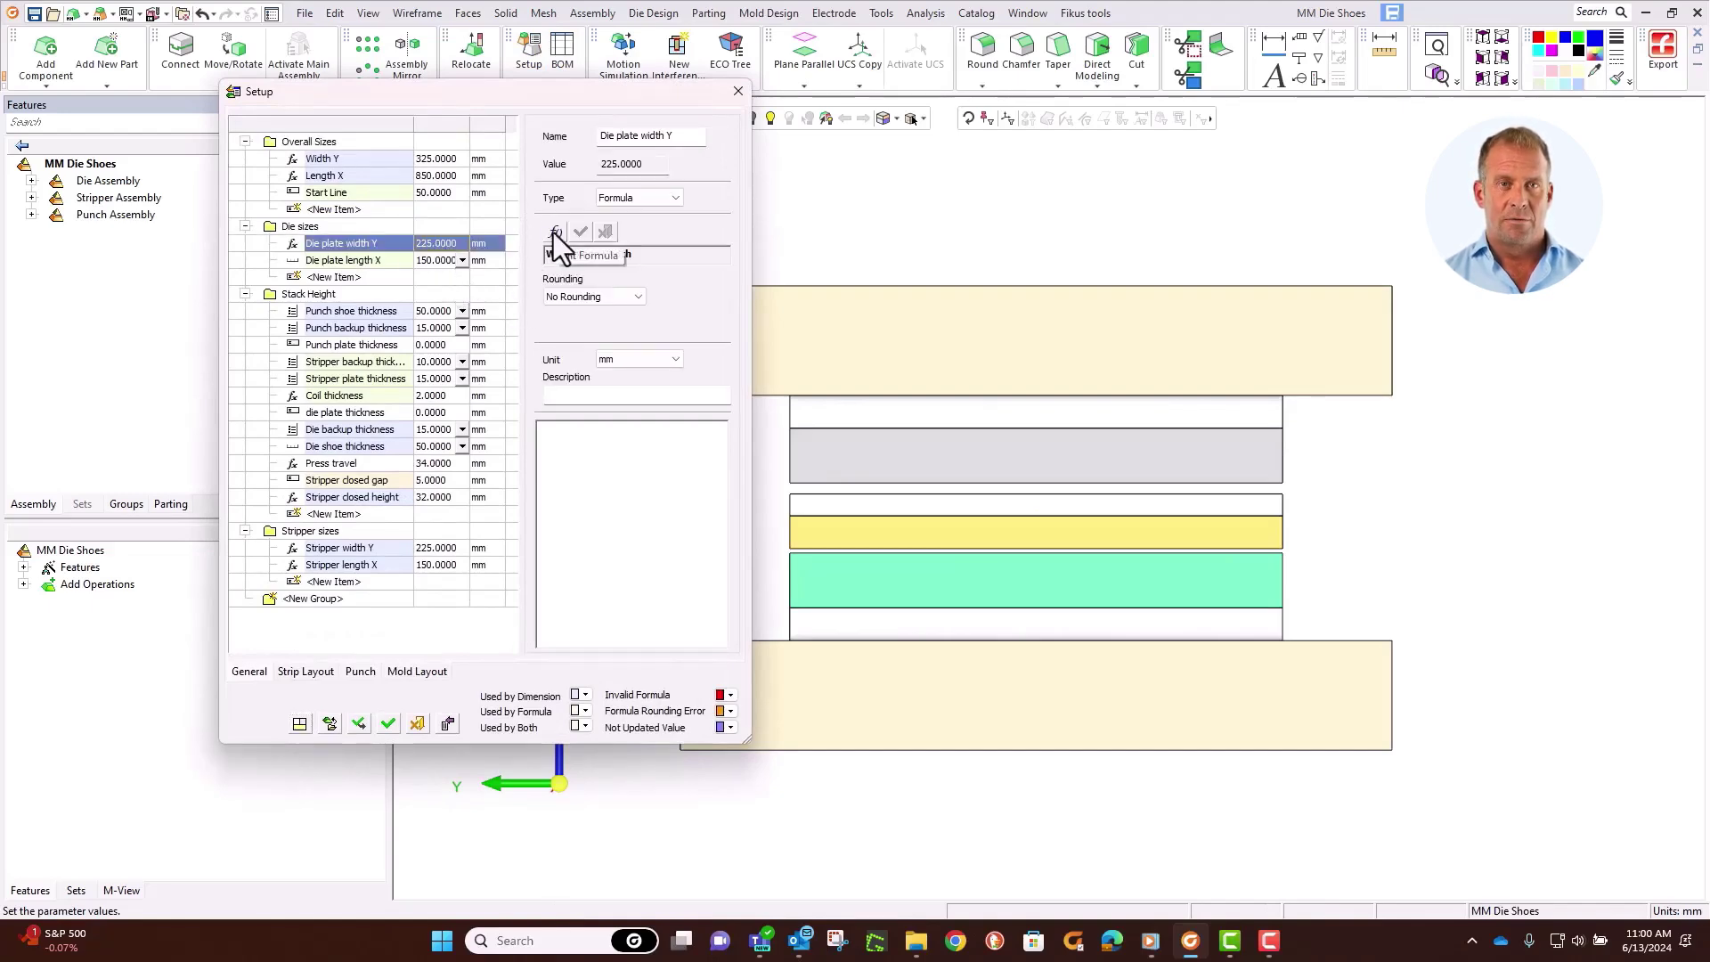
{"action": "left_click", "coordinate": [633, 256]}
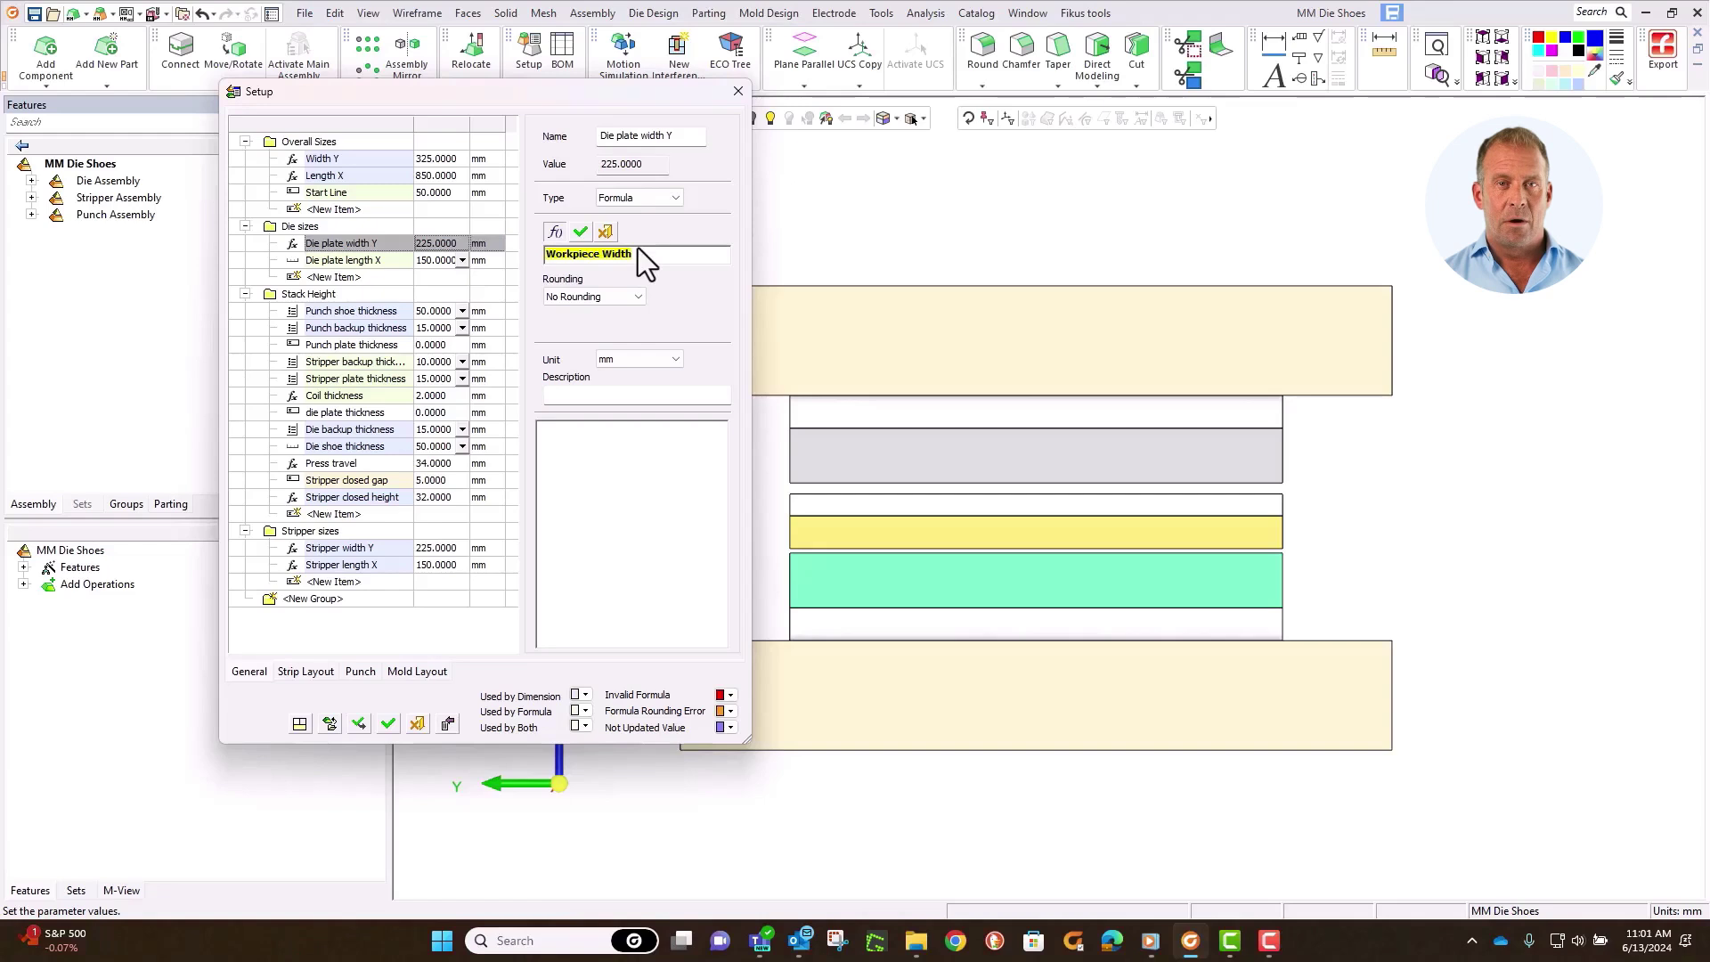
{"action": "type", "text": "+50"}
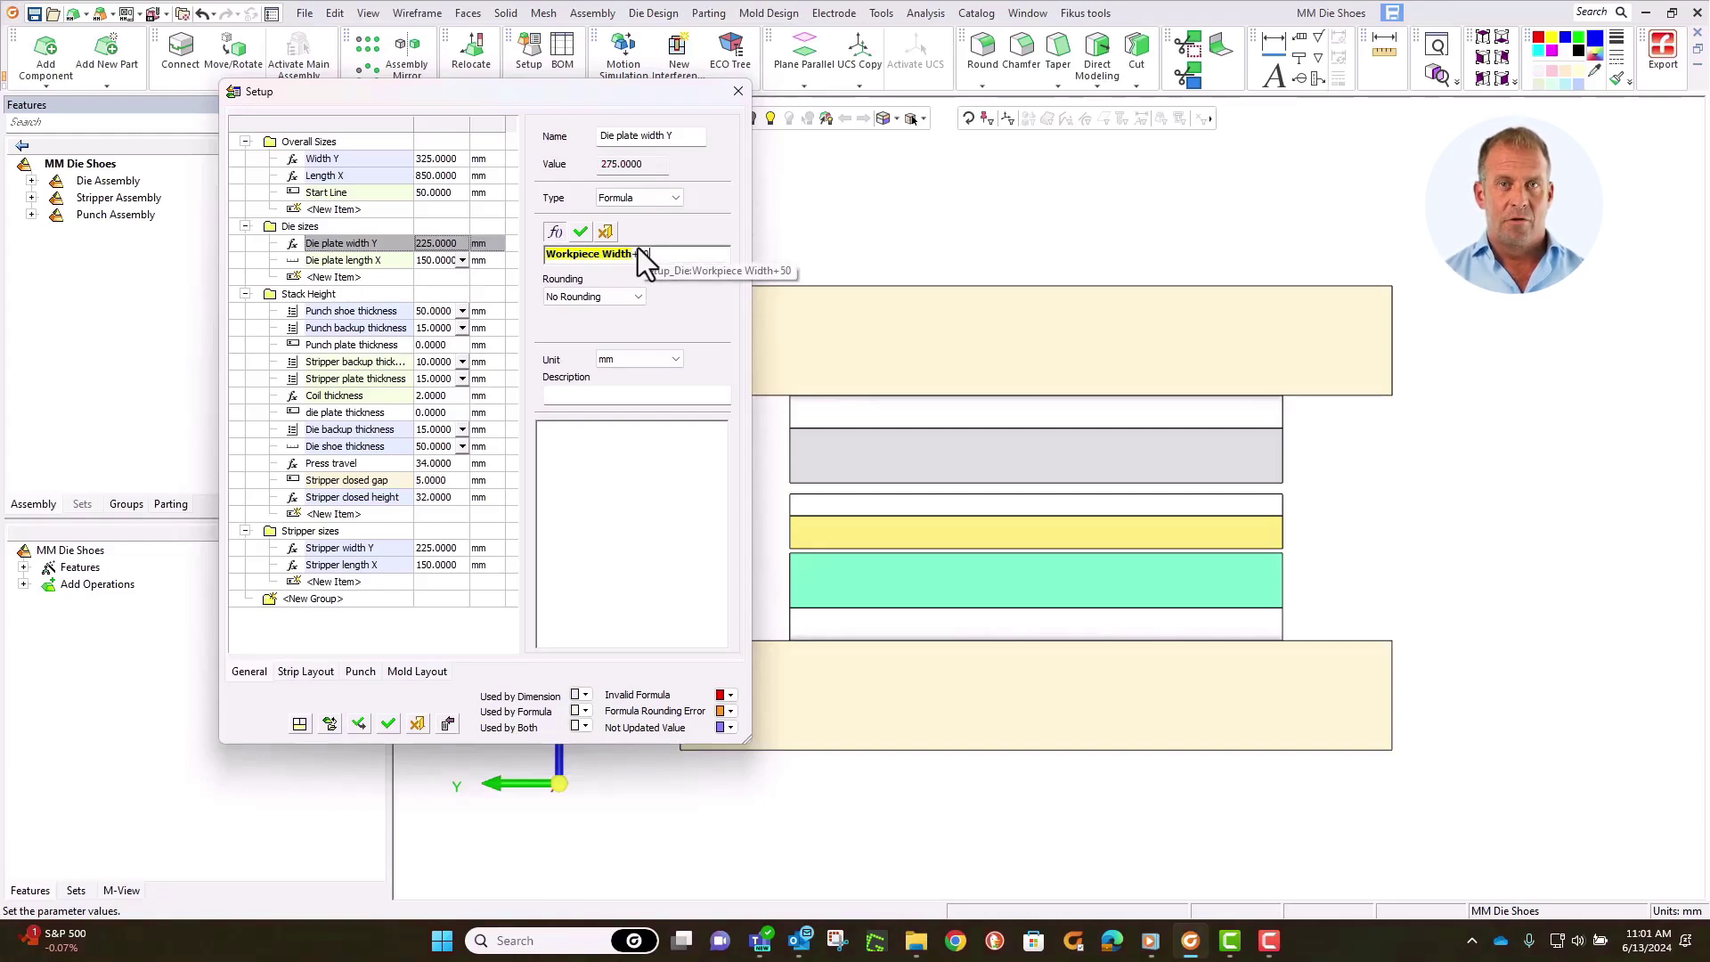
{"action": "type", "text": "+50"}
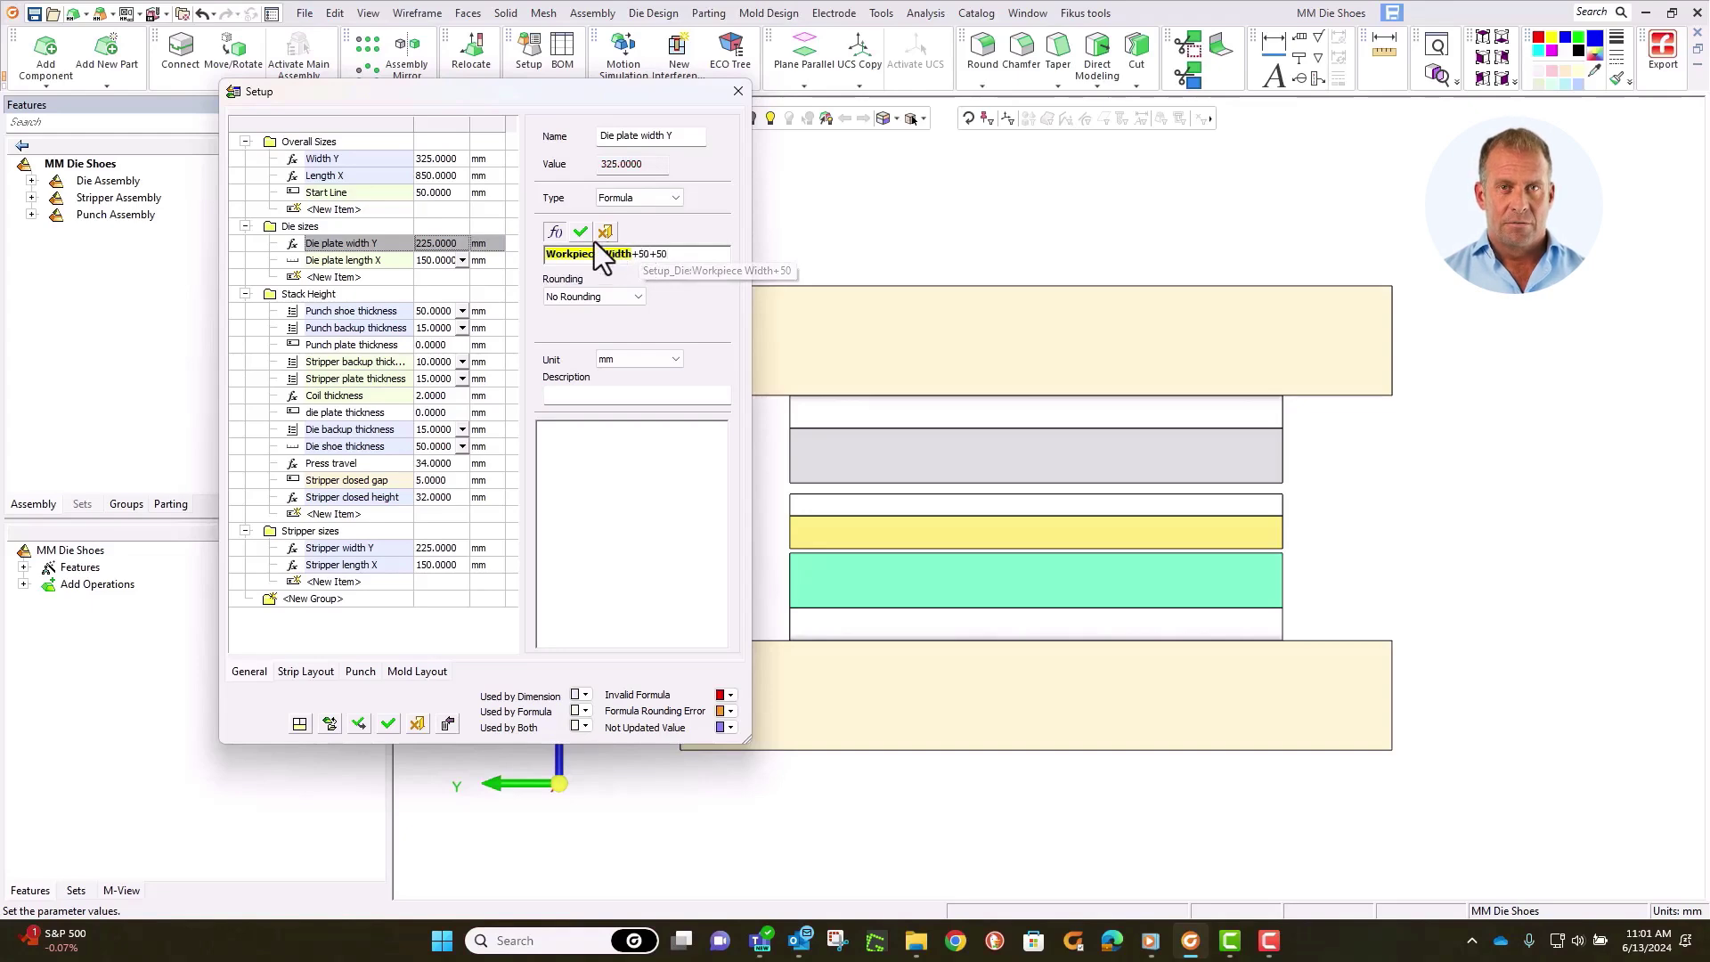
{"action": "left_click", "coordinate": [588, 237]}
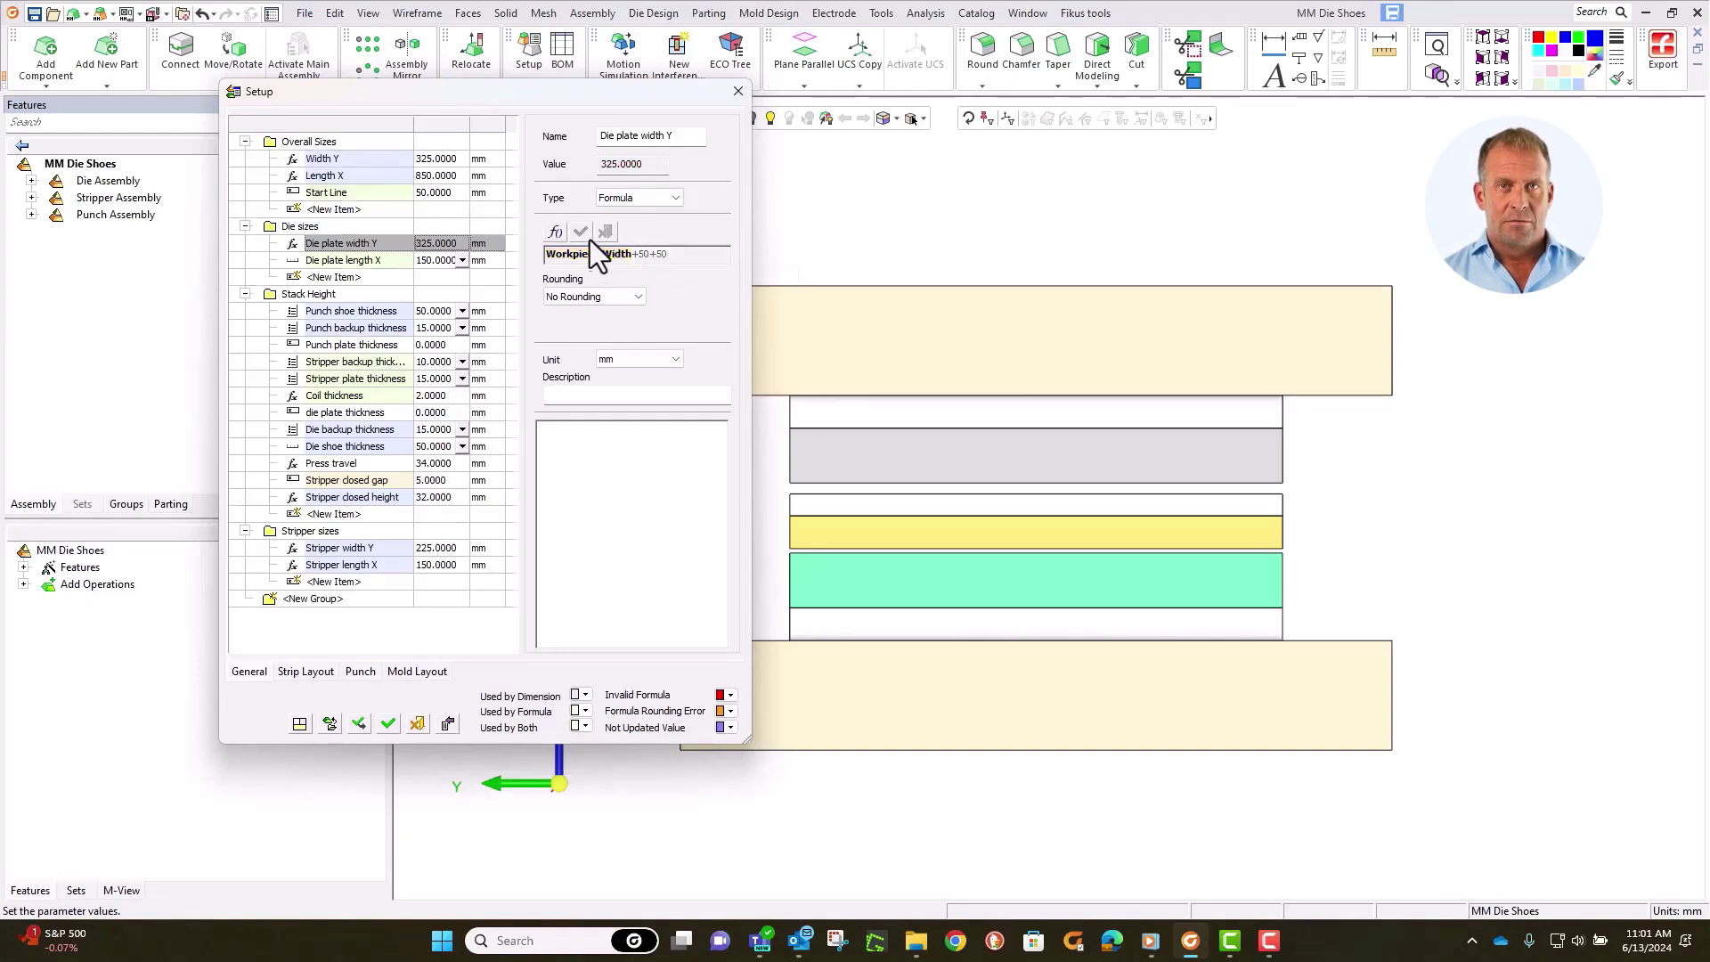
{"action": "left_click", "coordinate": [356, 726]}
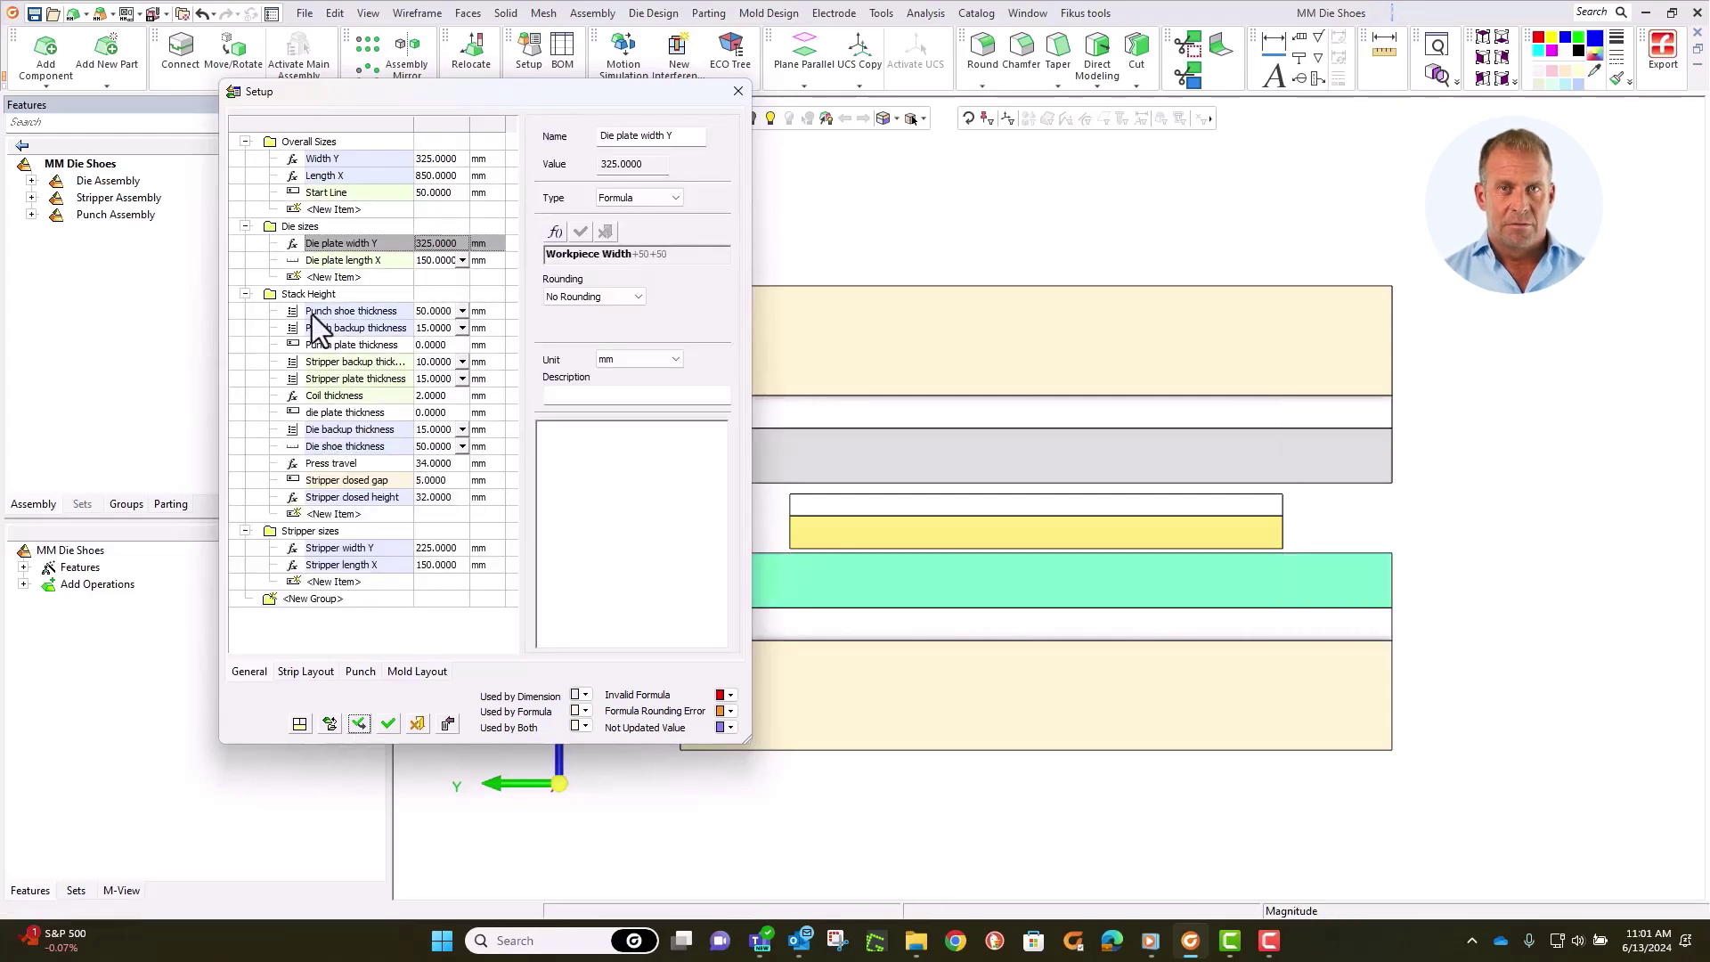
Step: Change the overall Width Y formula to Workpiece Width+100+100, apply it and confirm the Setup parameters
{"action": "left_click", "coordinate": [427, 164]}
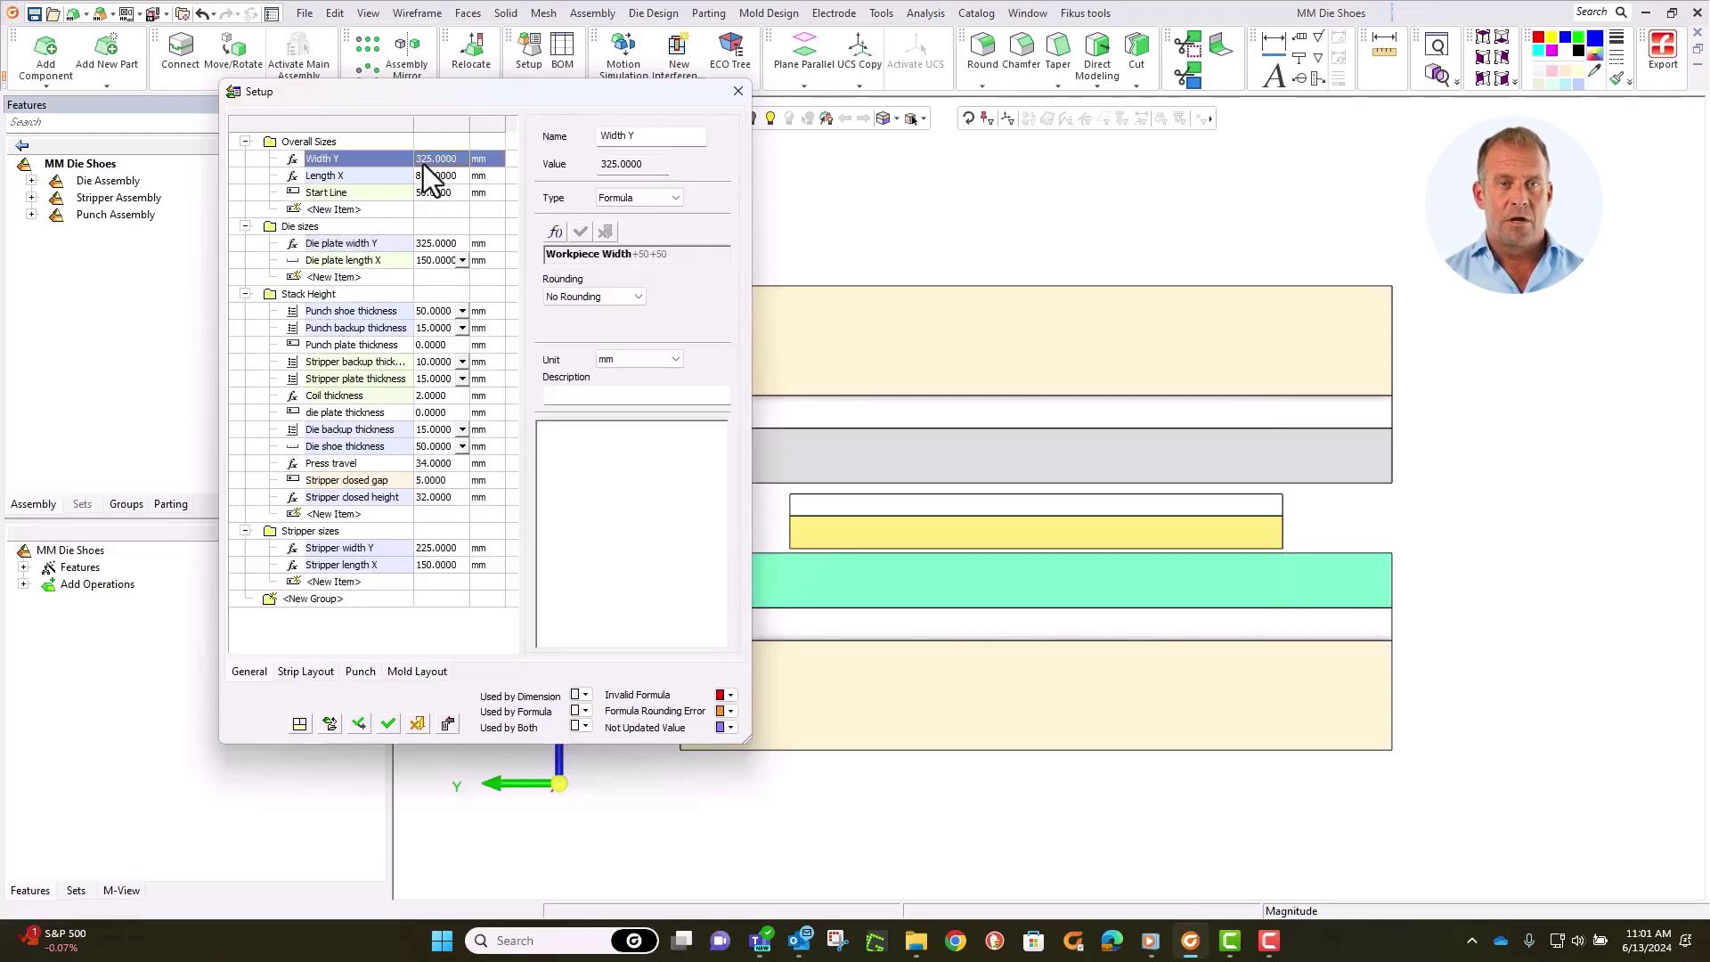
{"action": "left_click", "coordinate": [558, 255]}
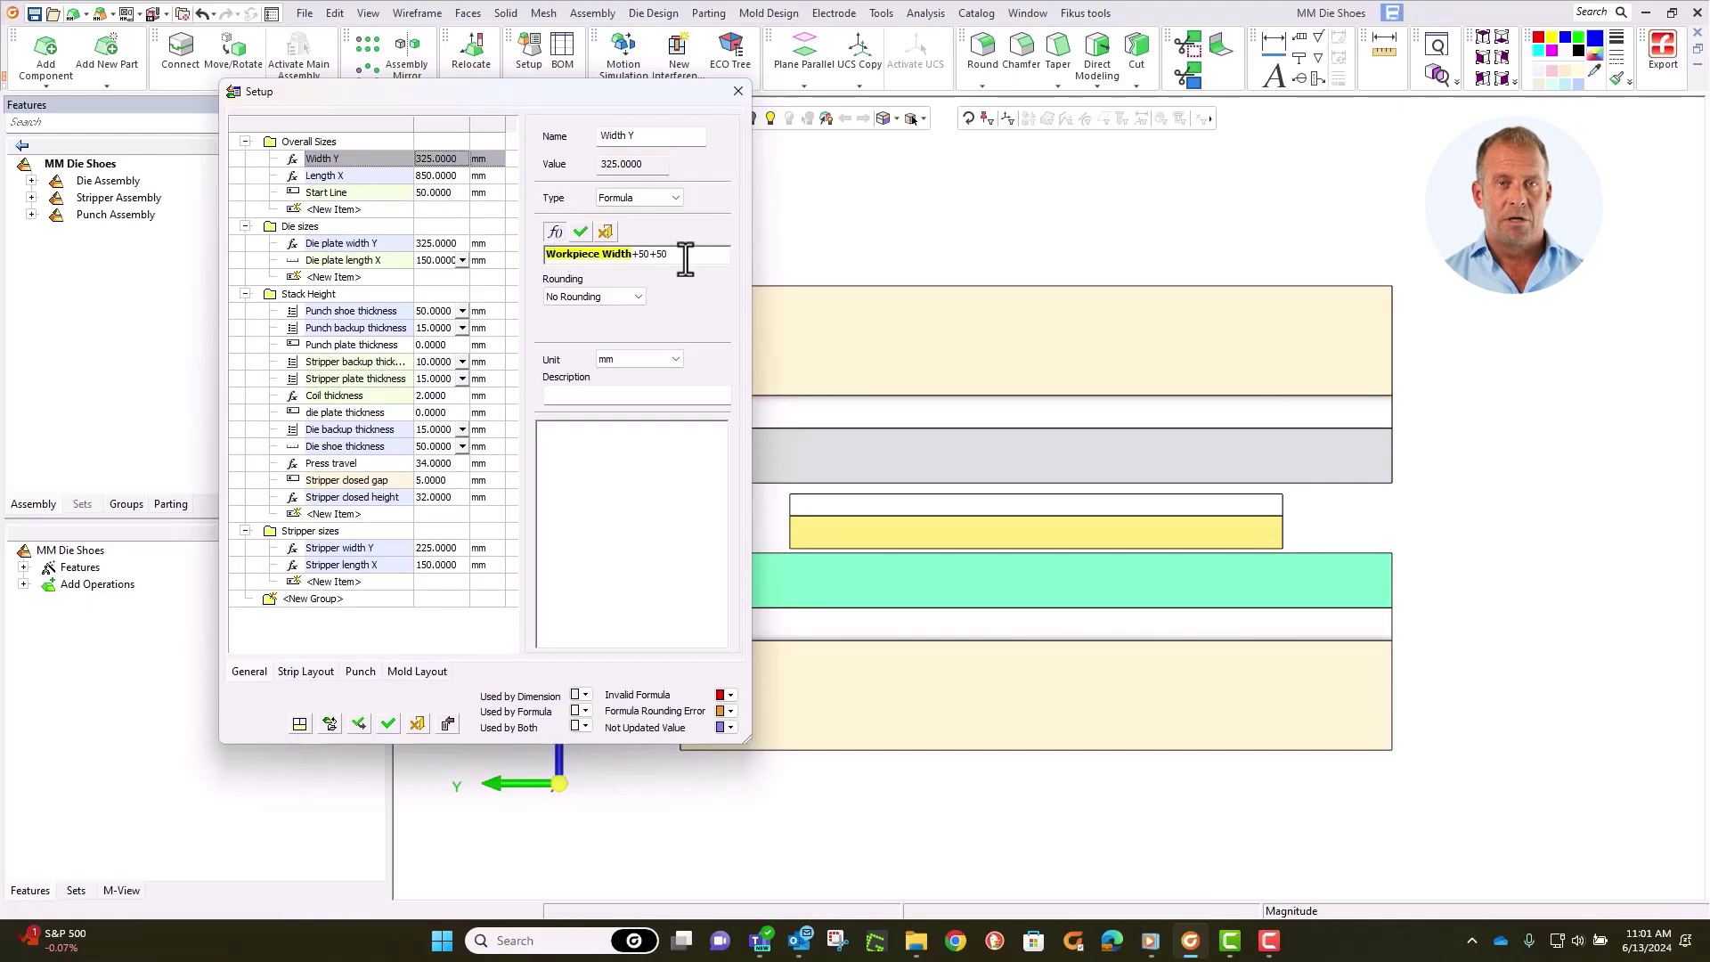
{"action": "left_click_drag", "start_coordinate": [685, 259], "coordinate": [646, 264]}
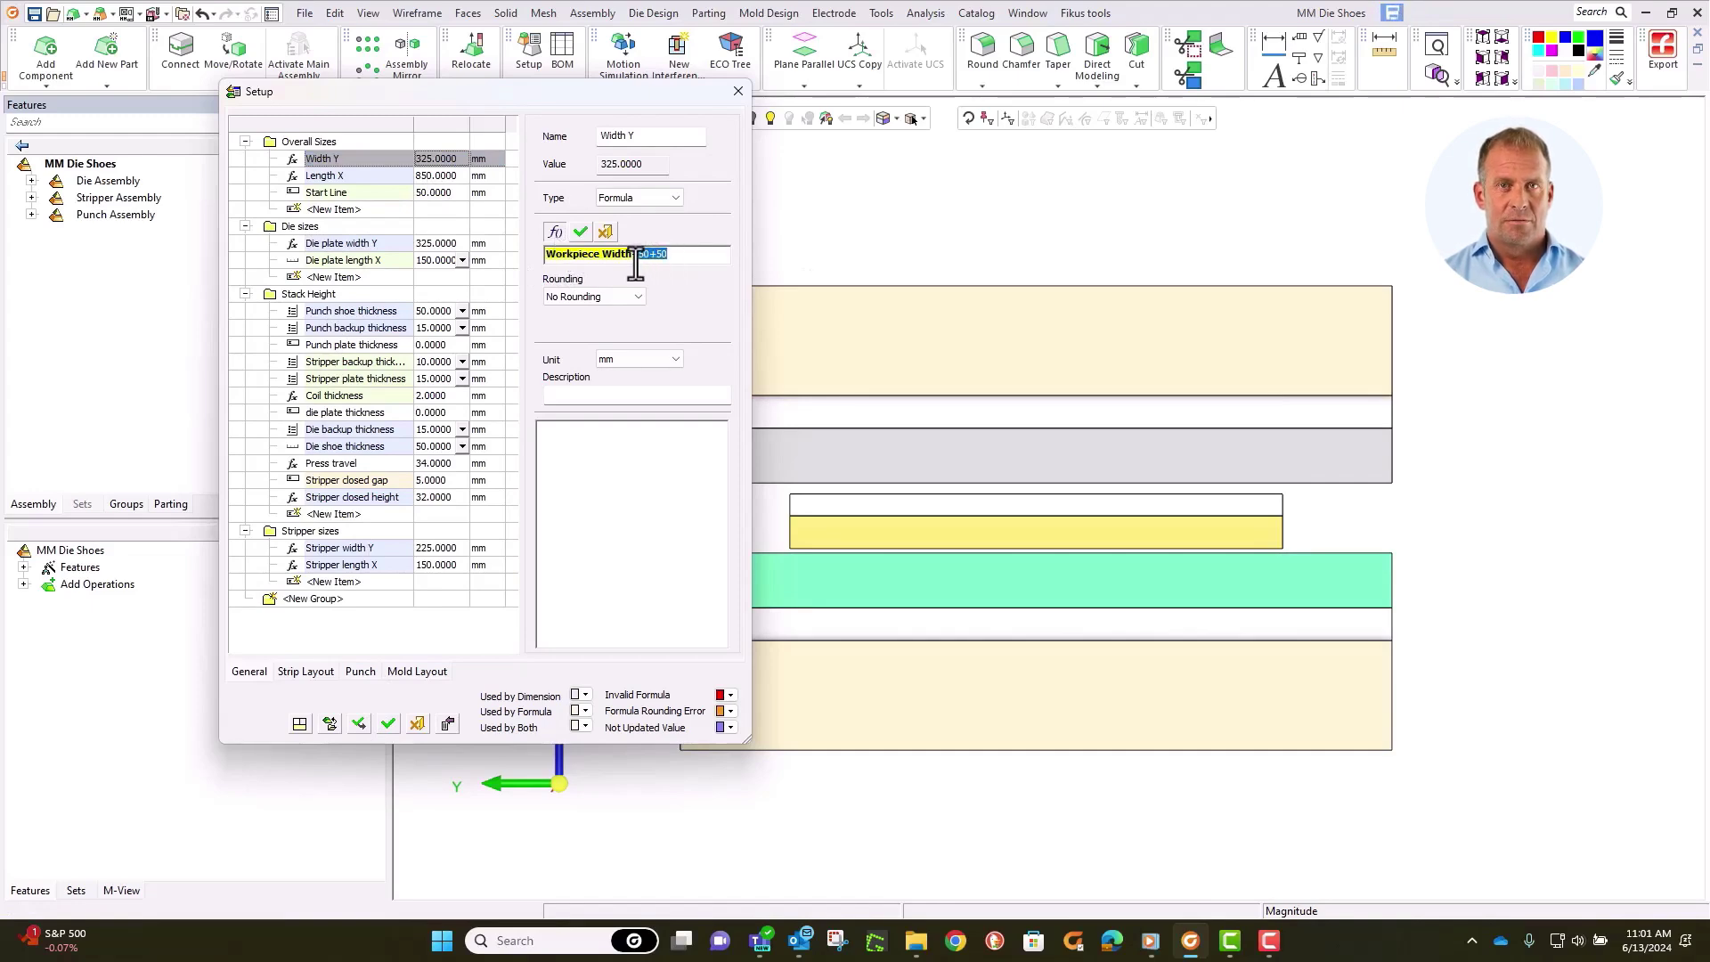
{"action": "type", "text": "+100+100"}
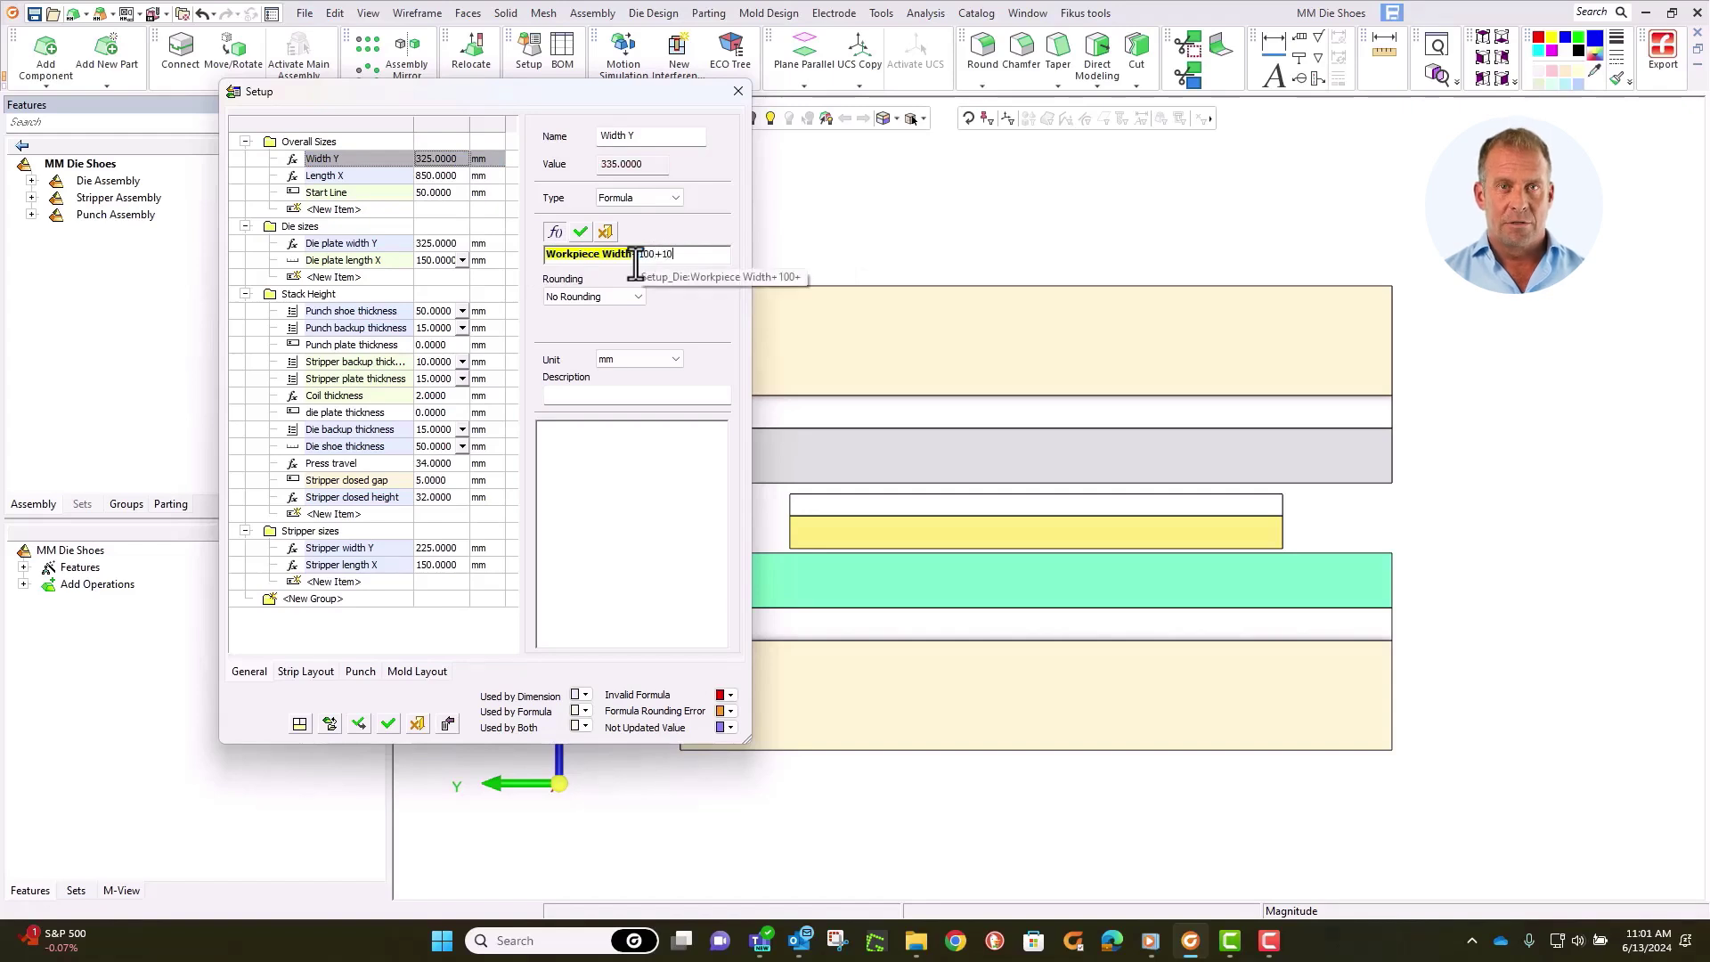
{"action": "left_click", "coordinate": [589, 235]}
{"action": "left_click", "coordinate": [358, 723]}
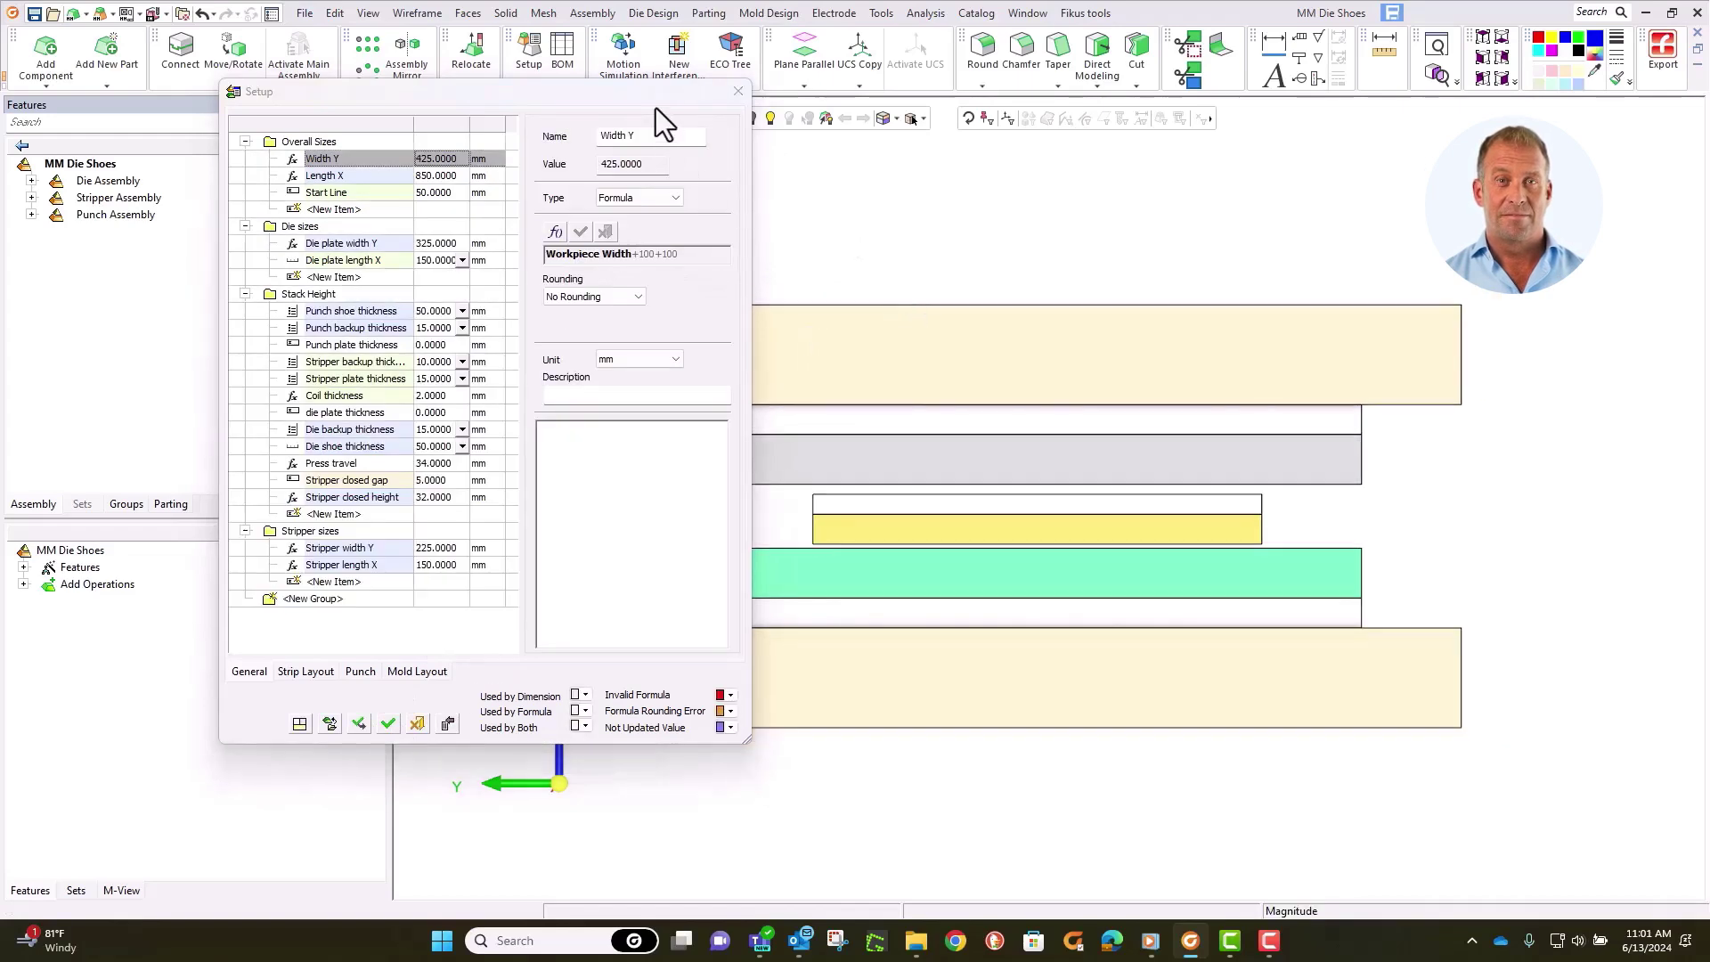
{"action": "left_click", "coordinate": [387, 724]}
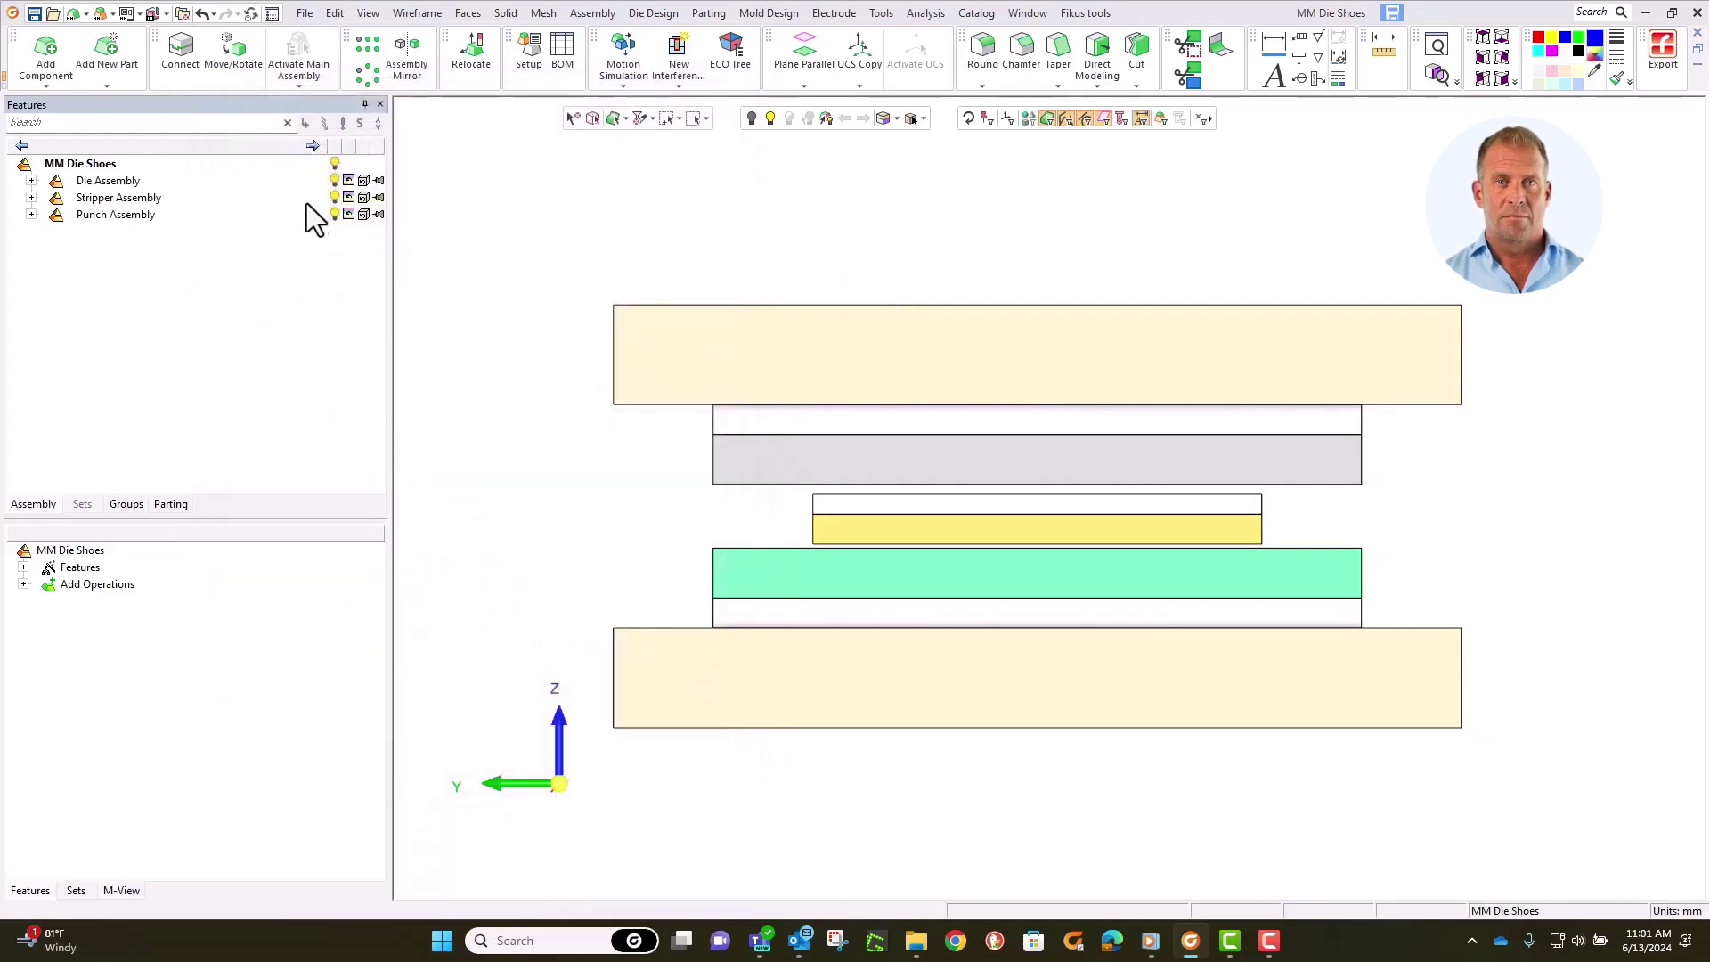
Step: With the Punch Assembly hidden, activate the Die Assembly and create a new part in it named Material Guide A
{"action": "left_click", "coordinate": [334, 215]}
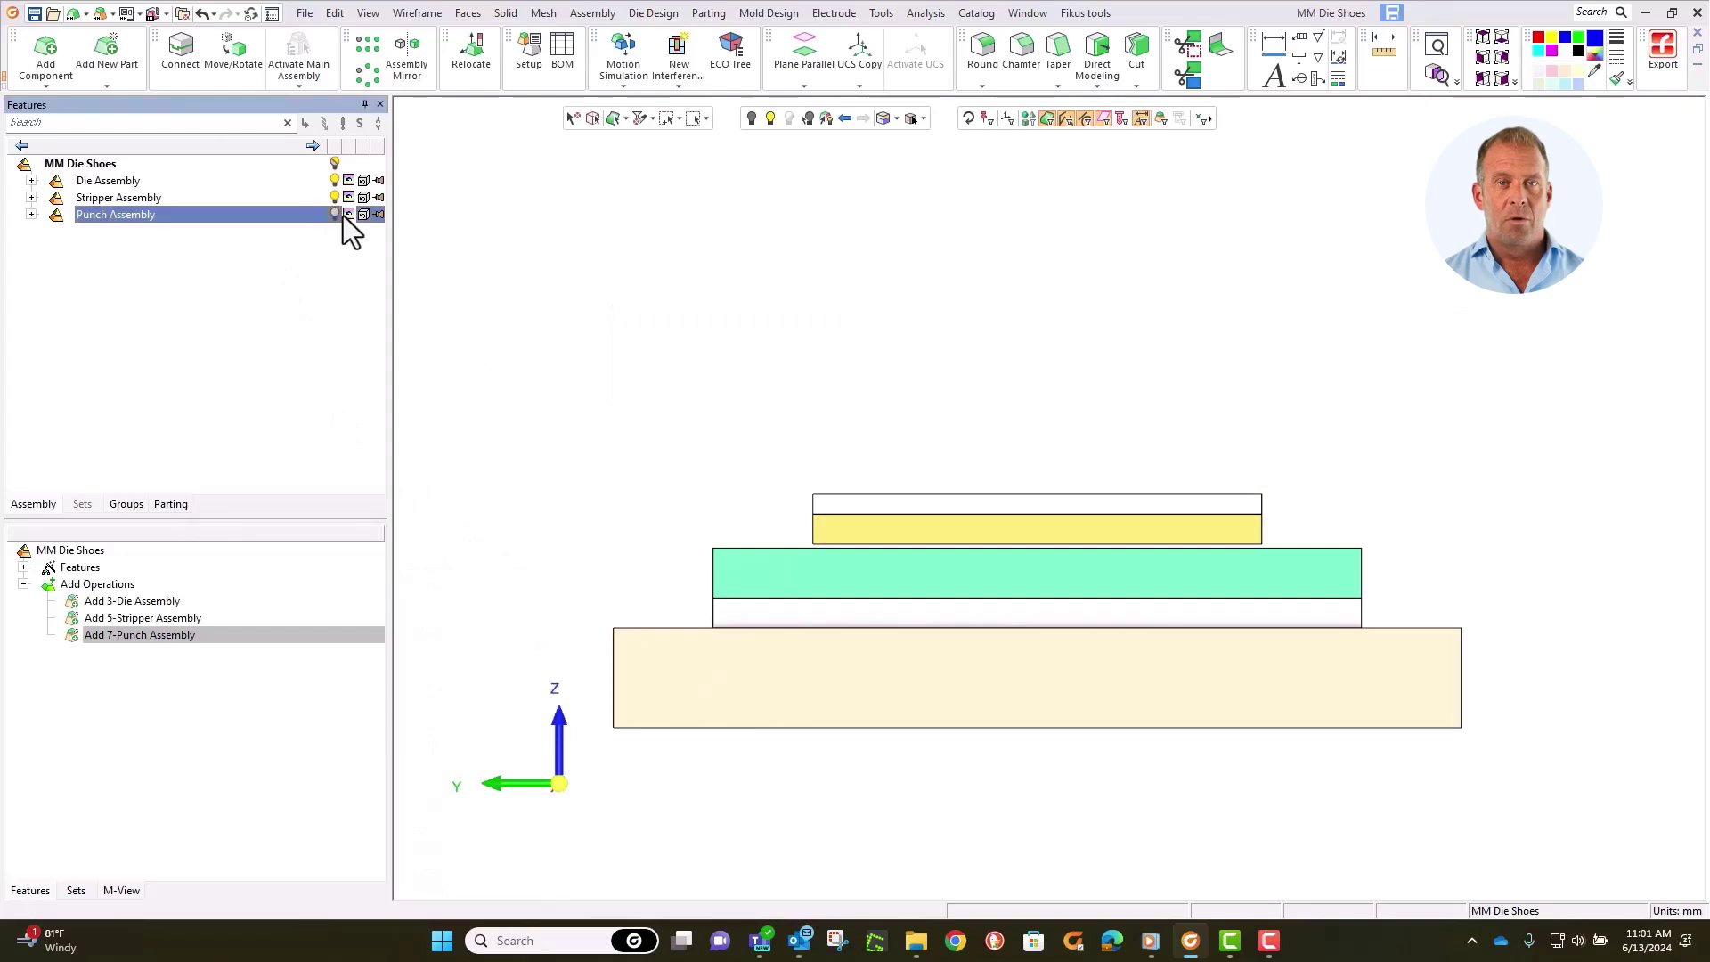
{"action": "double_click", "coordinate": [143, 184]}
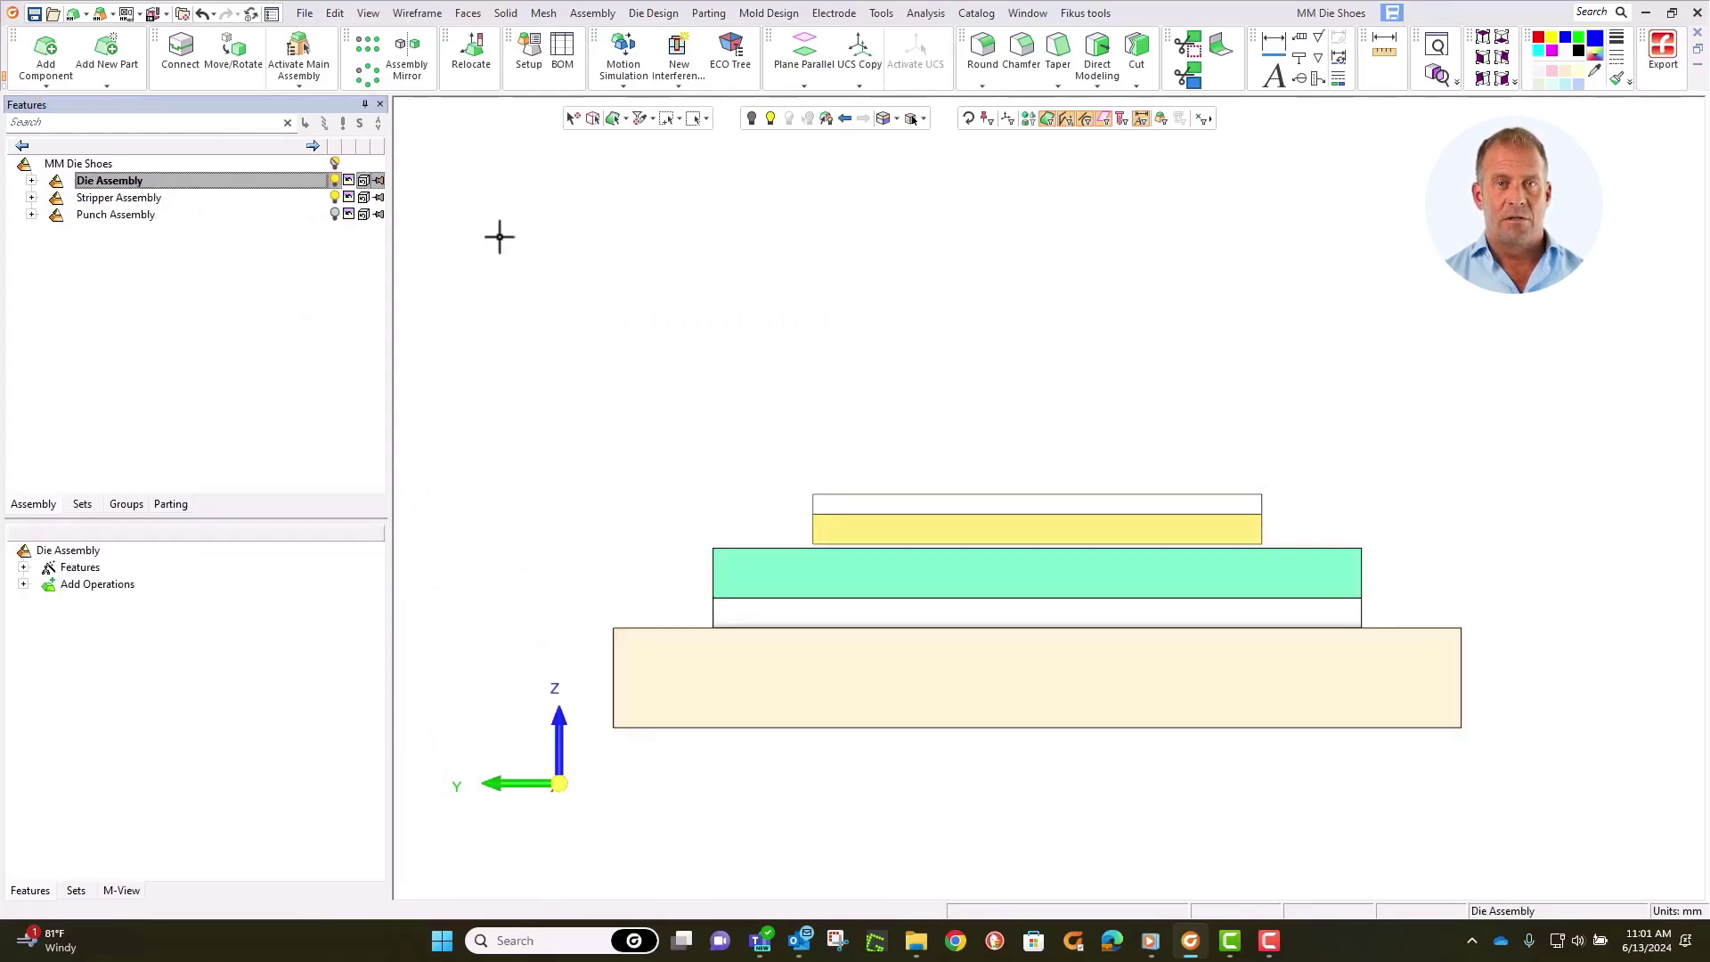
{"action": "left_click", "coordinate": [581, 15]}
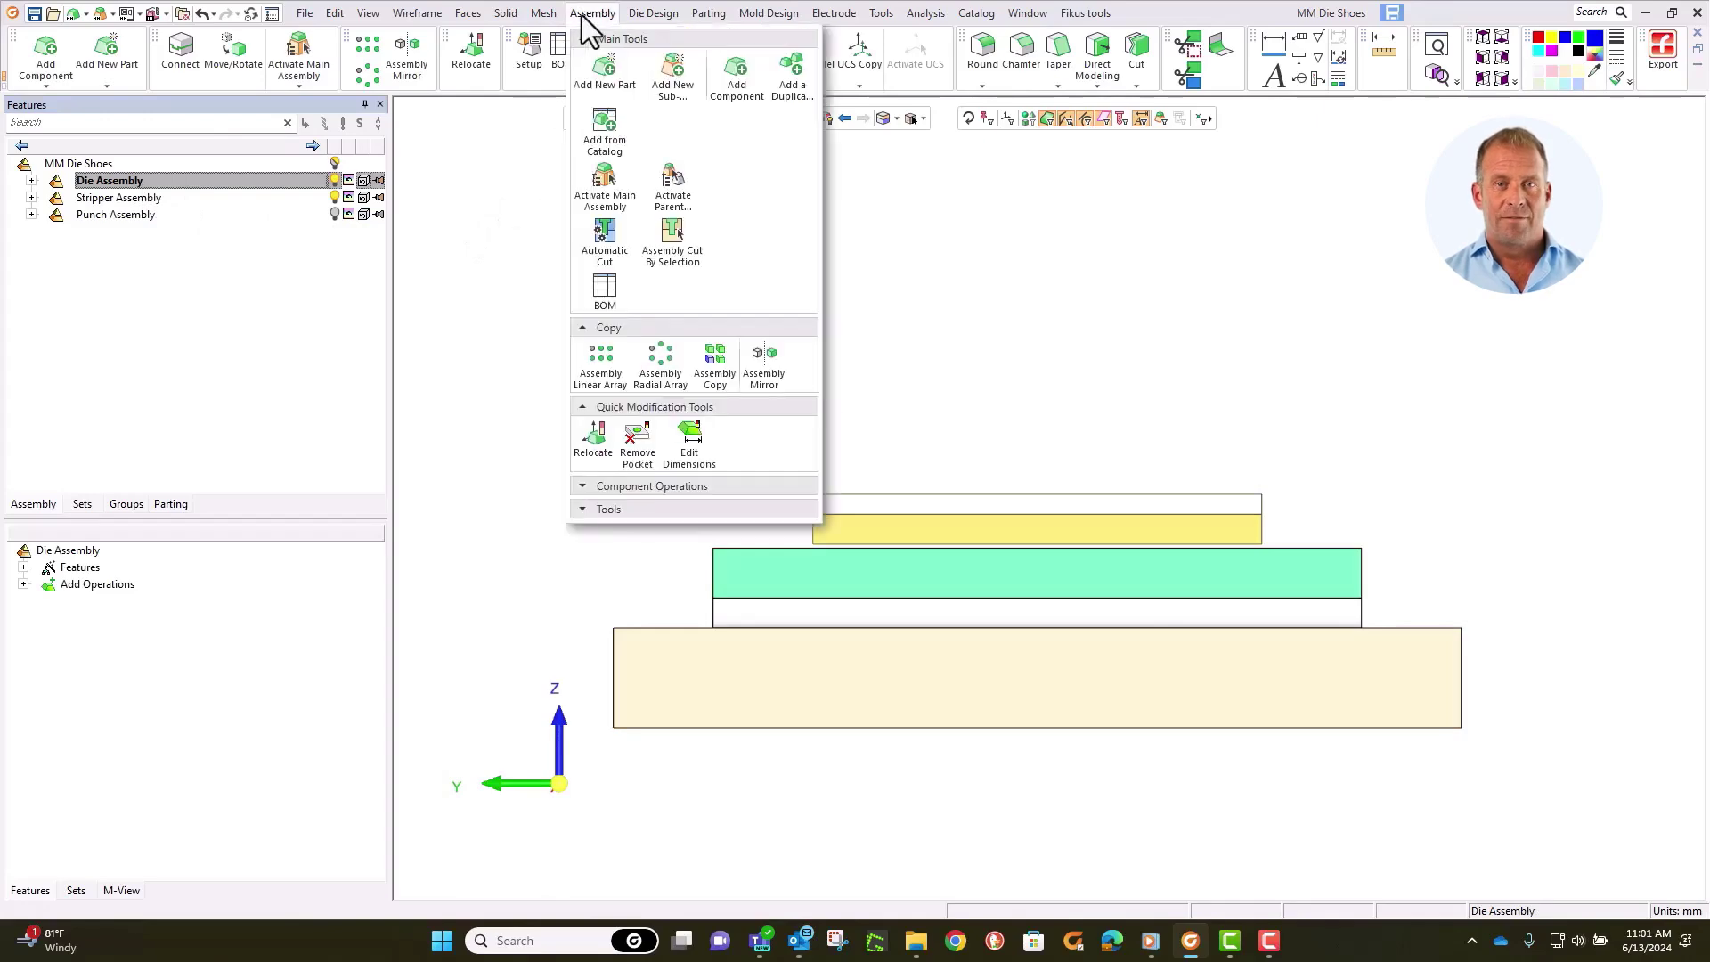
{"action": "left_click", "coordinate": [601, 73]}
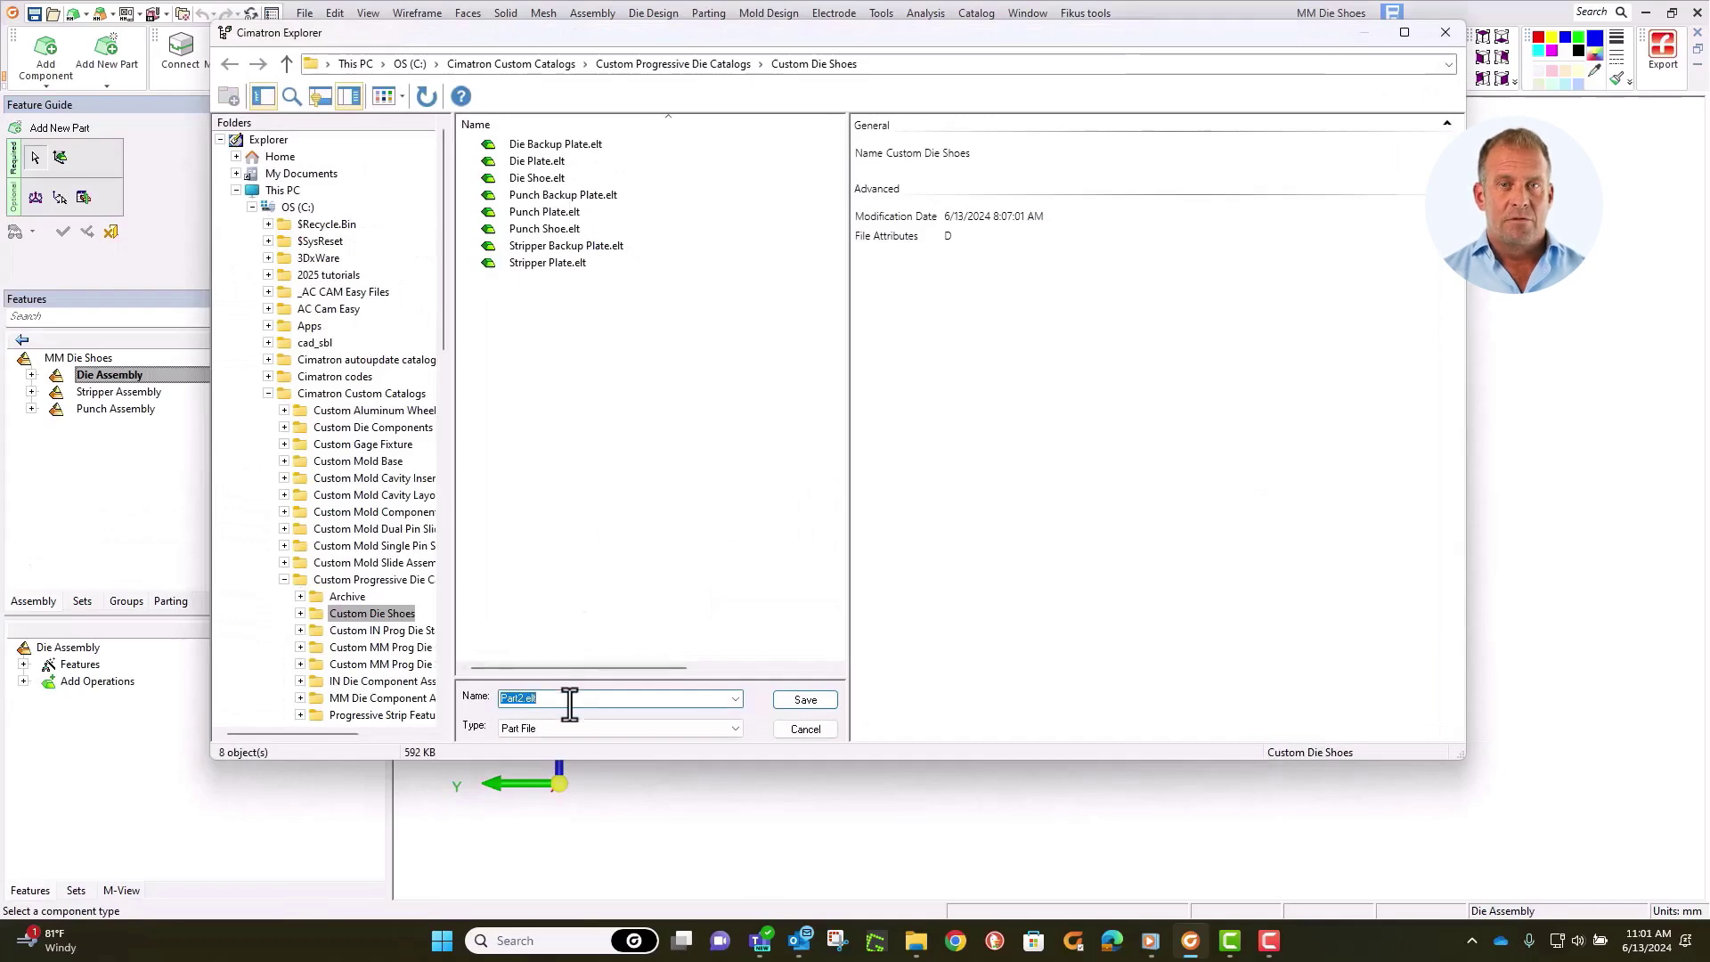
{"action": "left_click", "coordinate": [777, 703]}
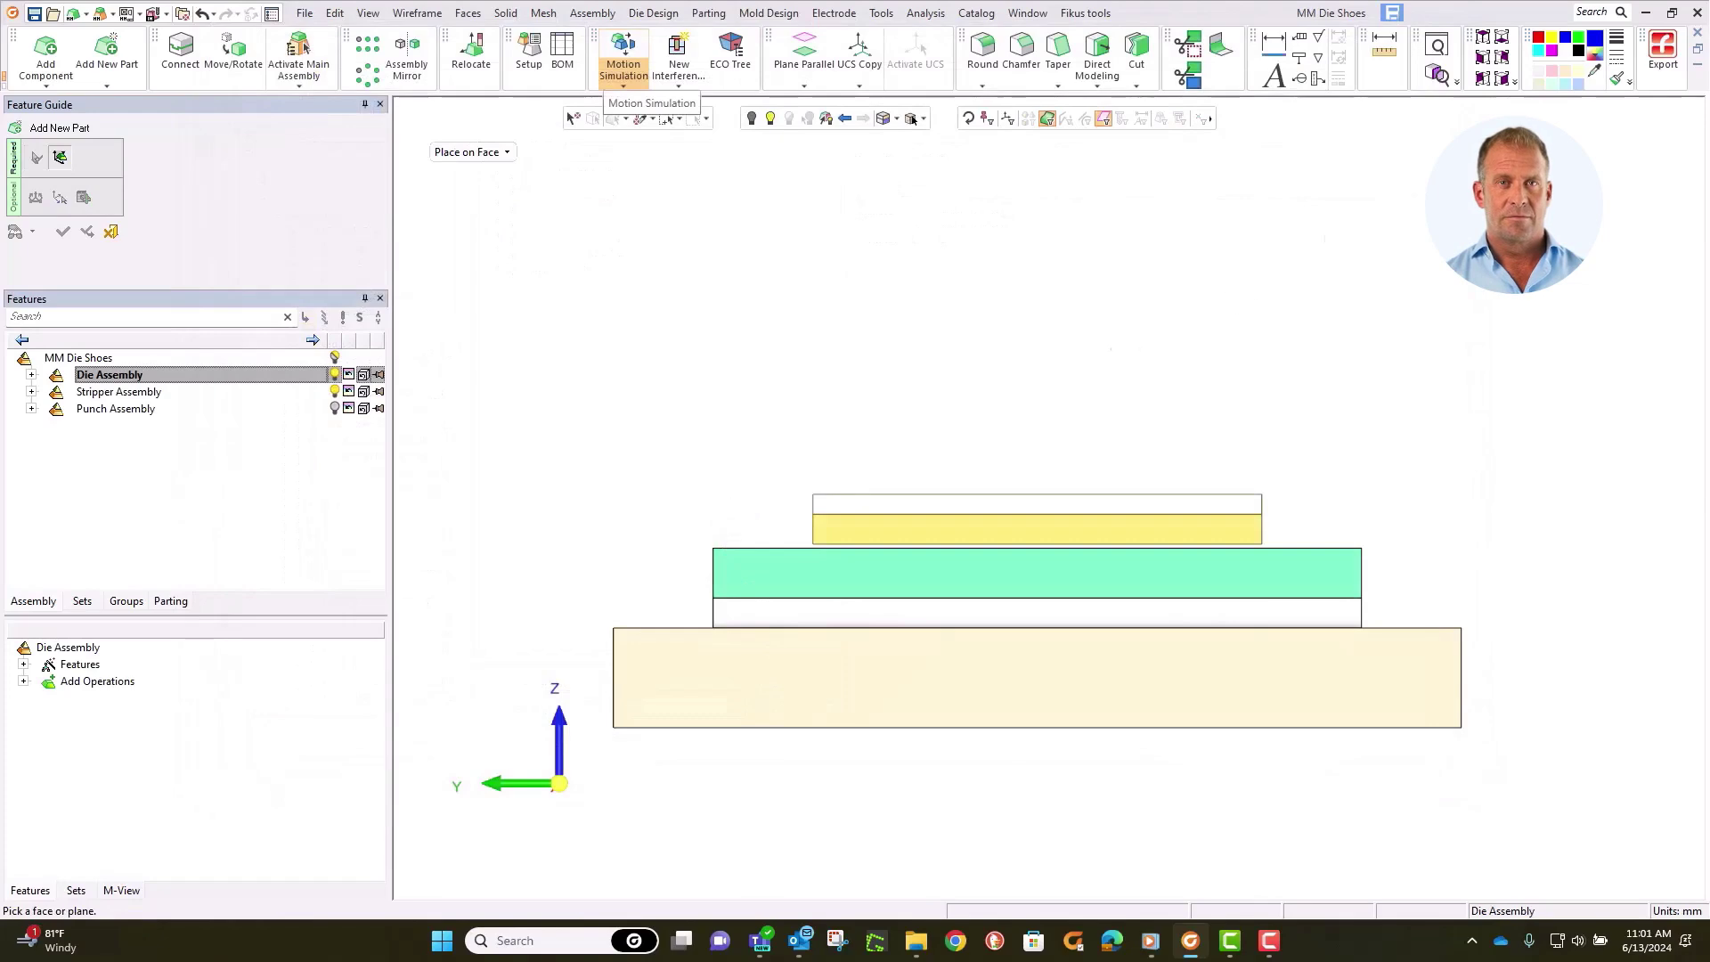
Step: Place the new part on the Die Plate's top face, with its point at the middle of the plate's X-start edge
{"action": "left_click", "coordinate": [1485, 44]}
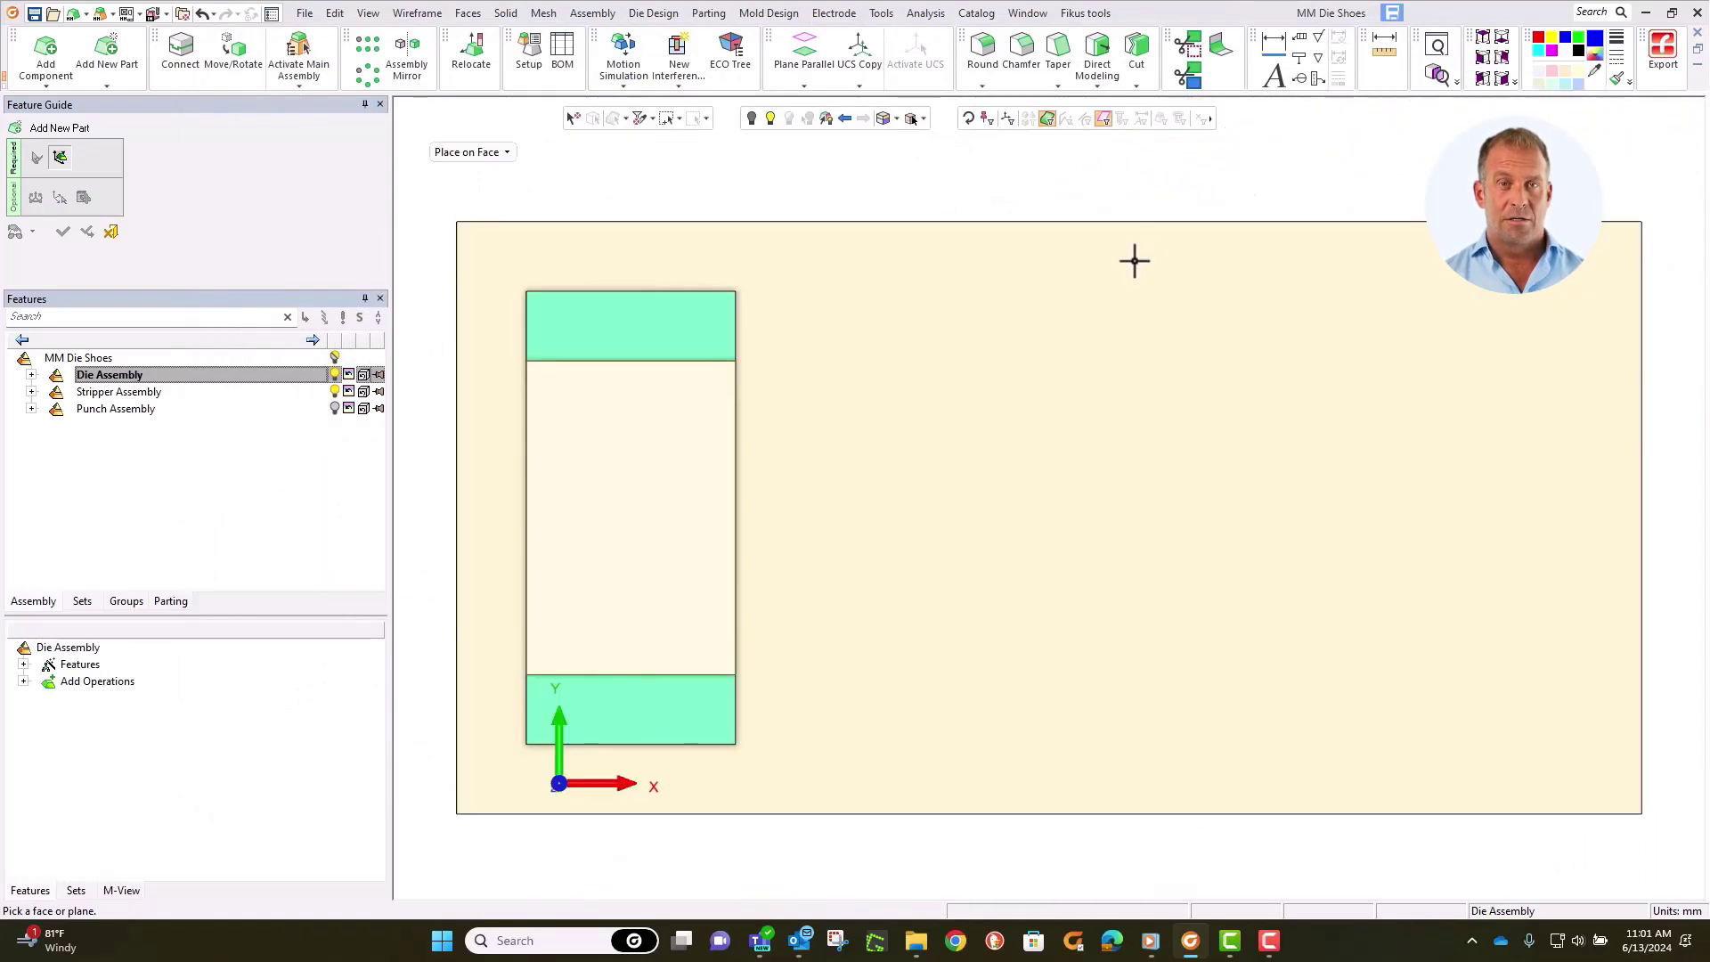
{"action": "middle_click_drag", "start_coordinate": [1149, 270], "coordinate": [1367, 304], "text": "ctrl"}
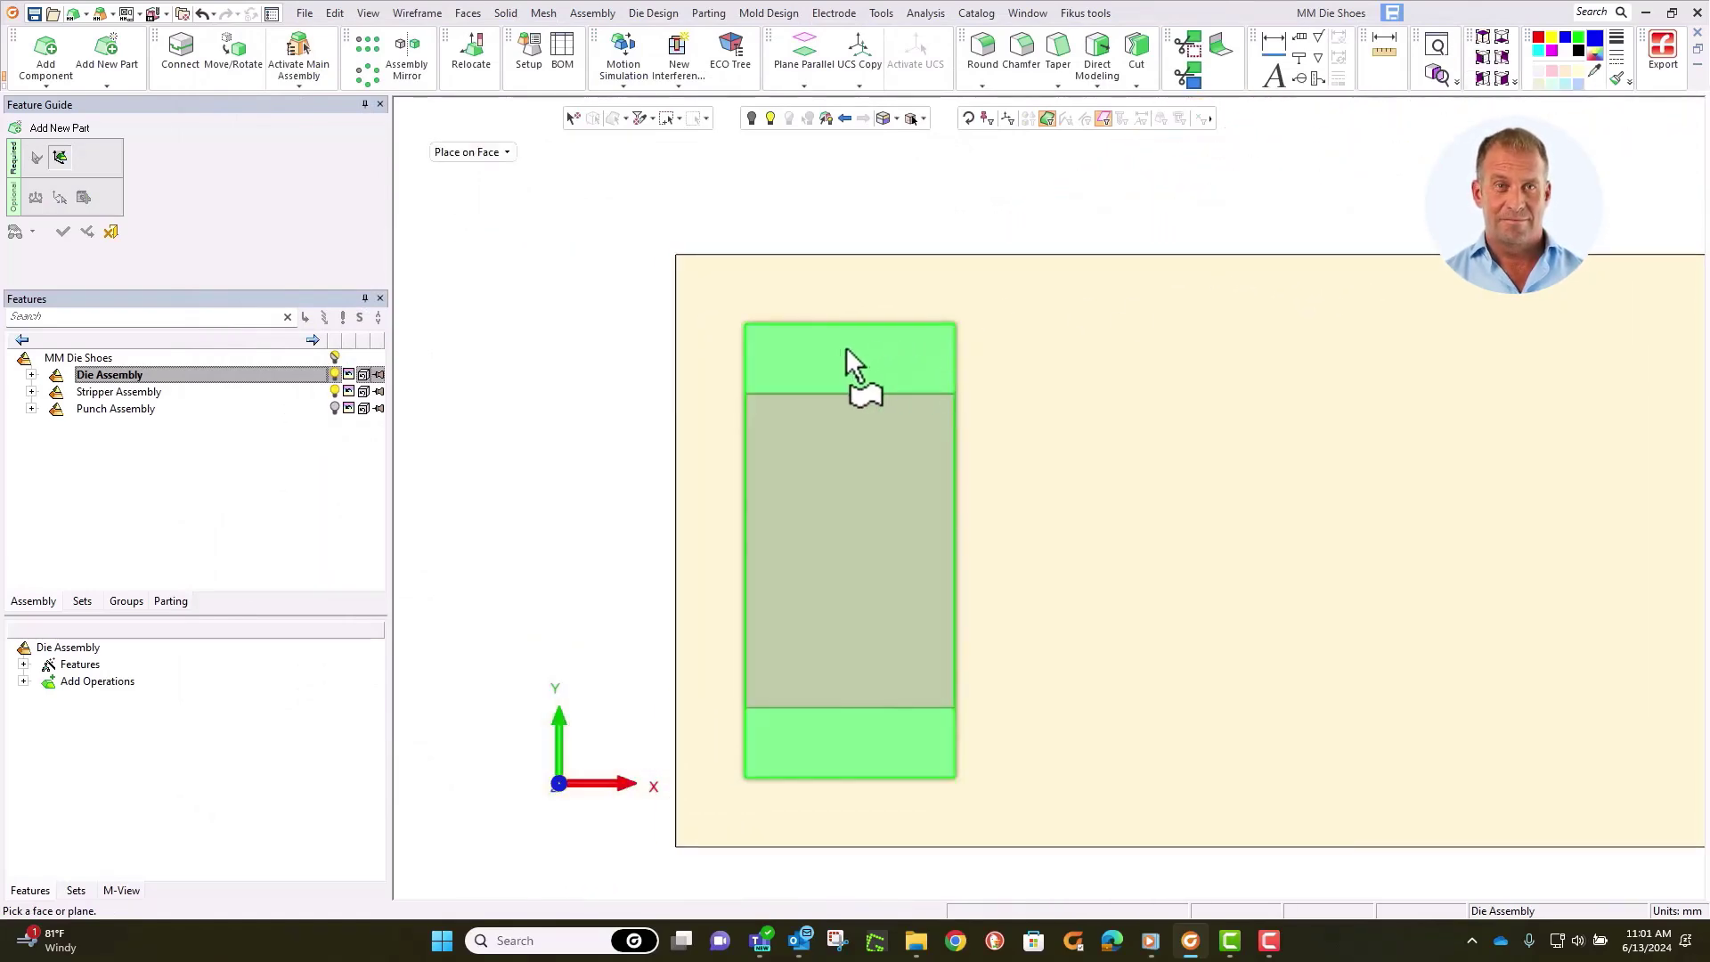
{"action": "left_click", "coordinate": [839, 349]}
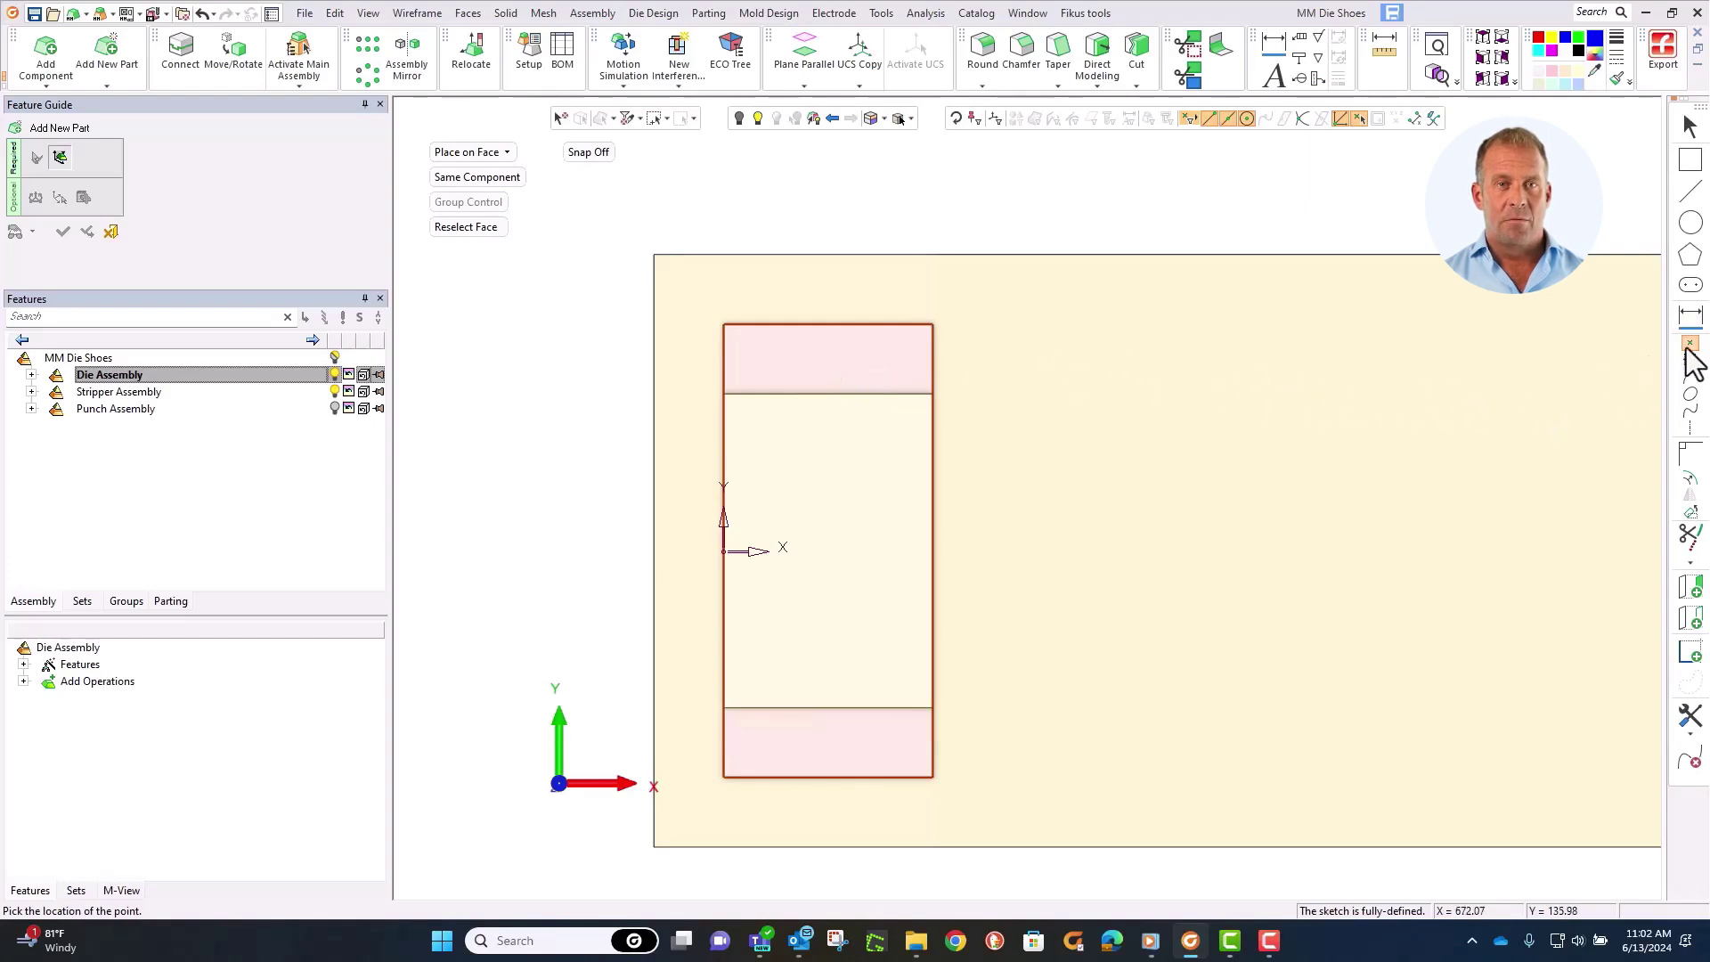
{"action": "left_click", "coordinate": [710, 549]}
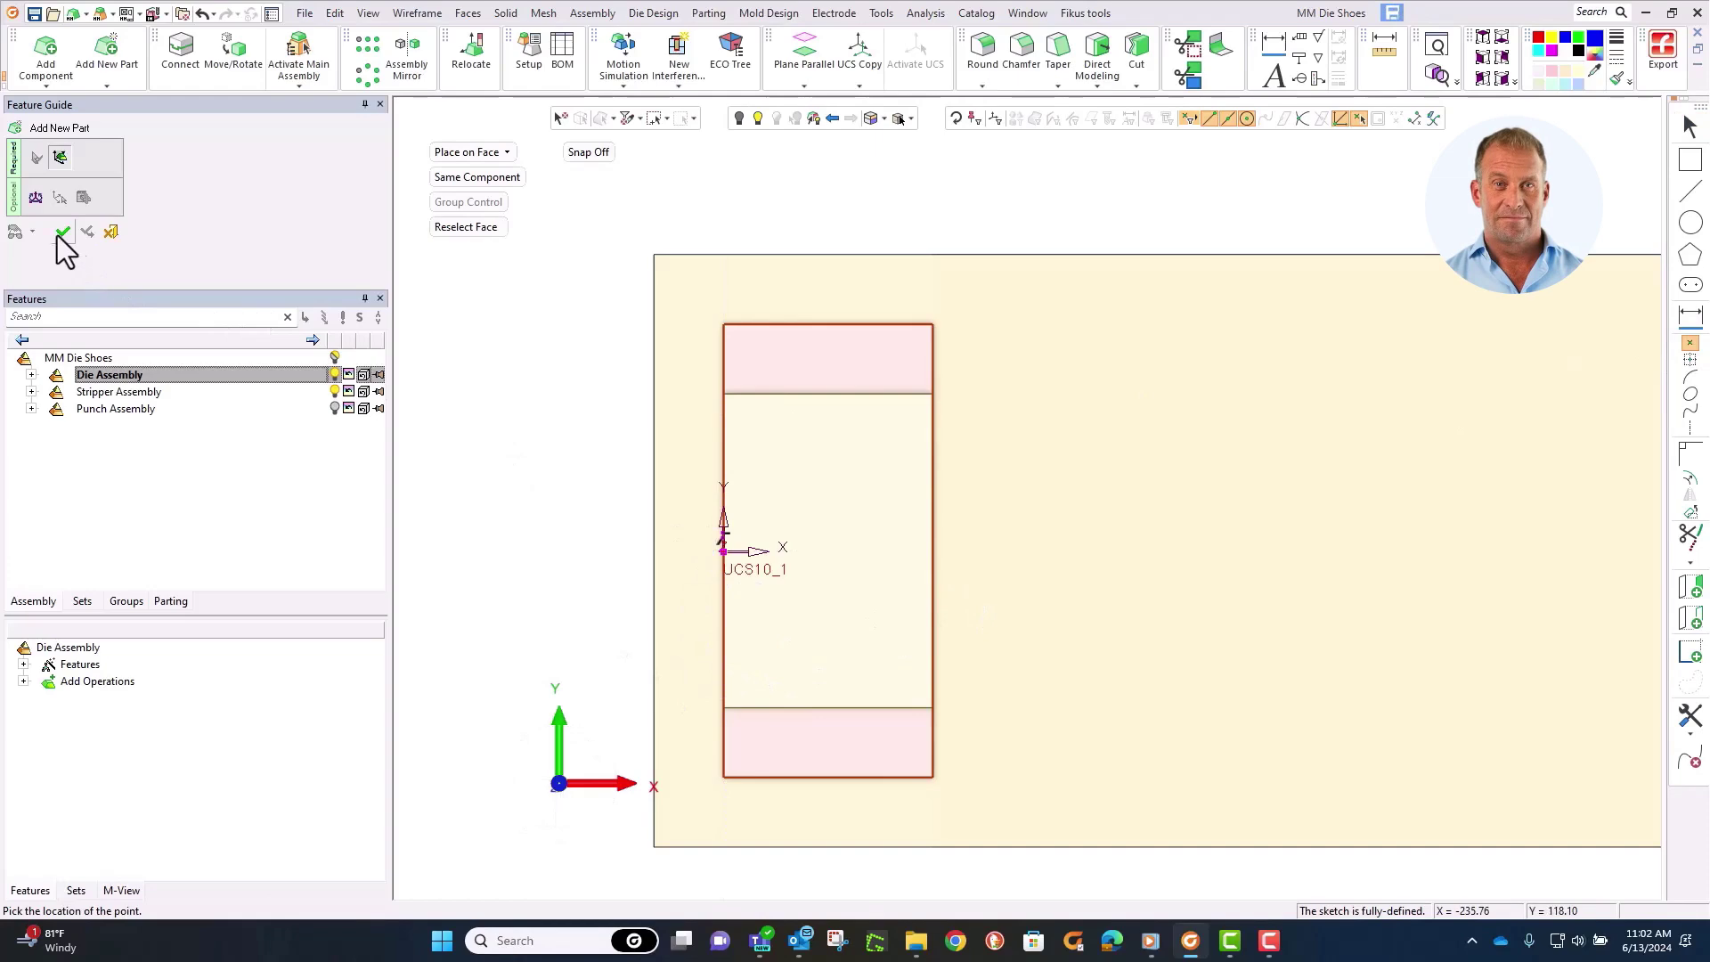
{"action": "left_click", "coordinate": [57, 235]}
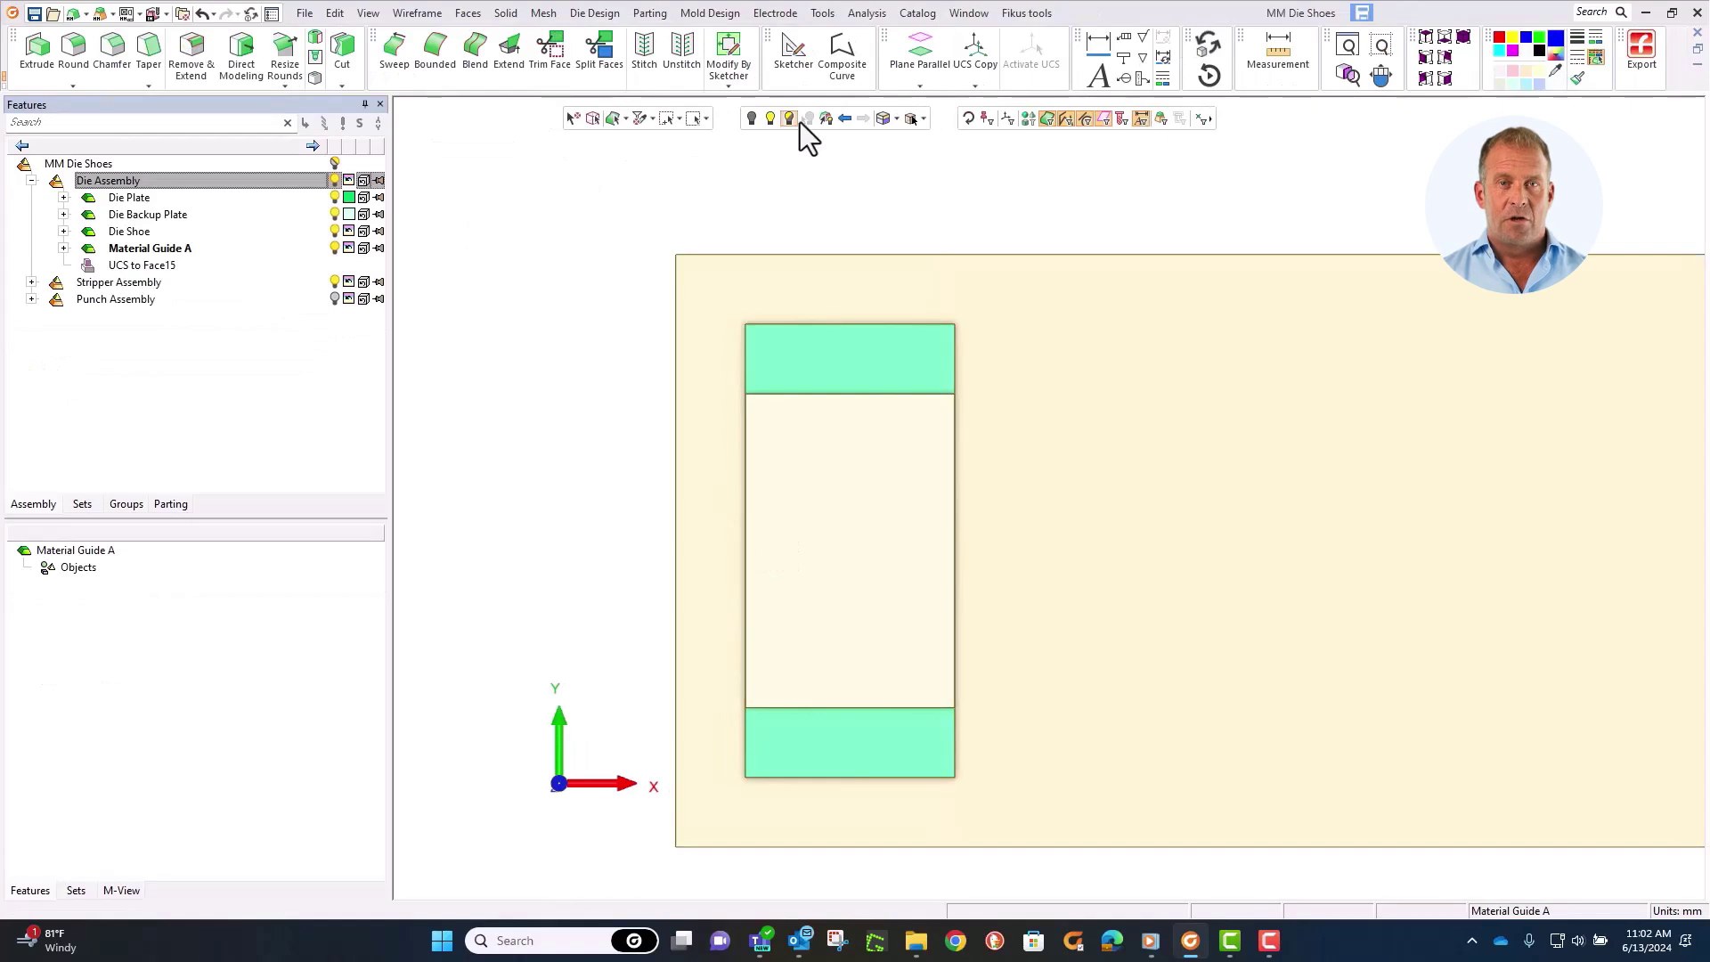
Step: Start a sketch on the Die Plate's top face and add the plate's two long Y-direction edges as reference geometry
{"action": "left_click", "coordinate": [793, 51]}
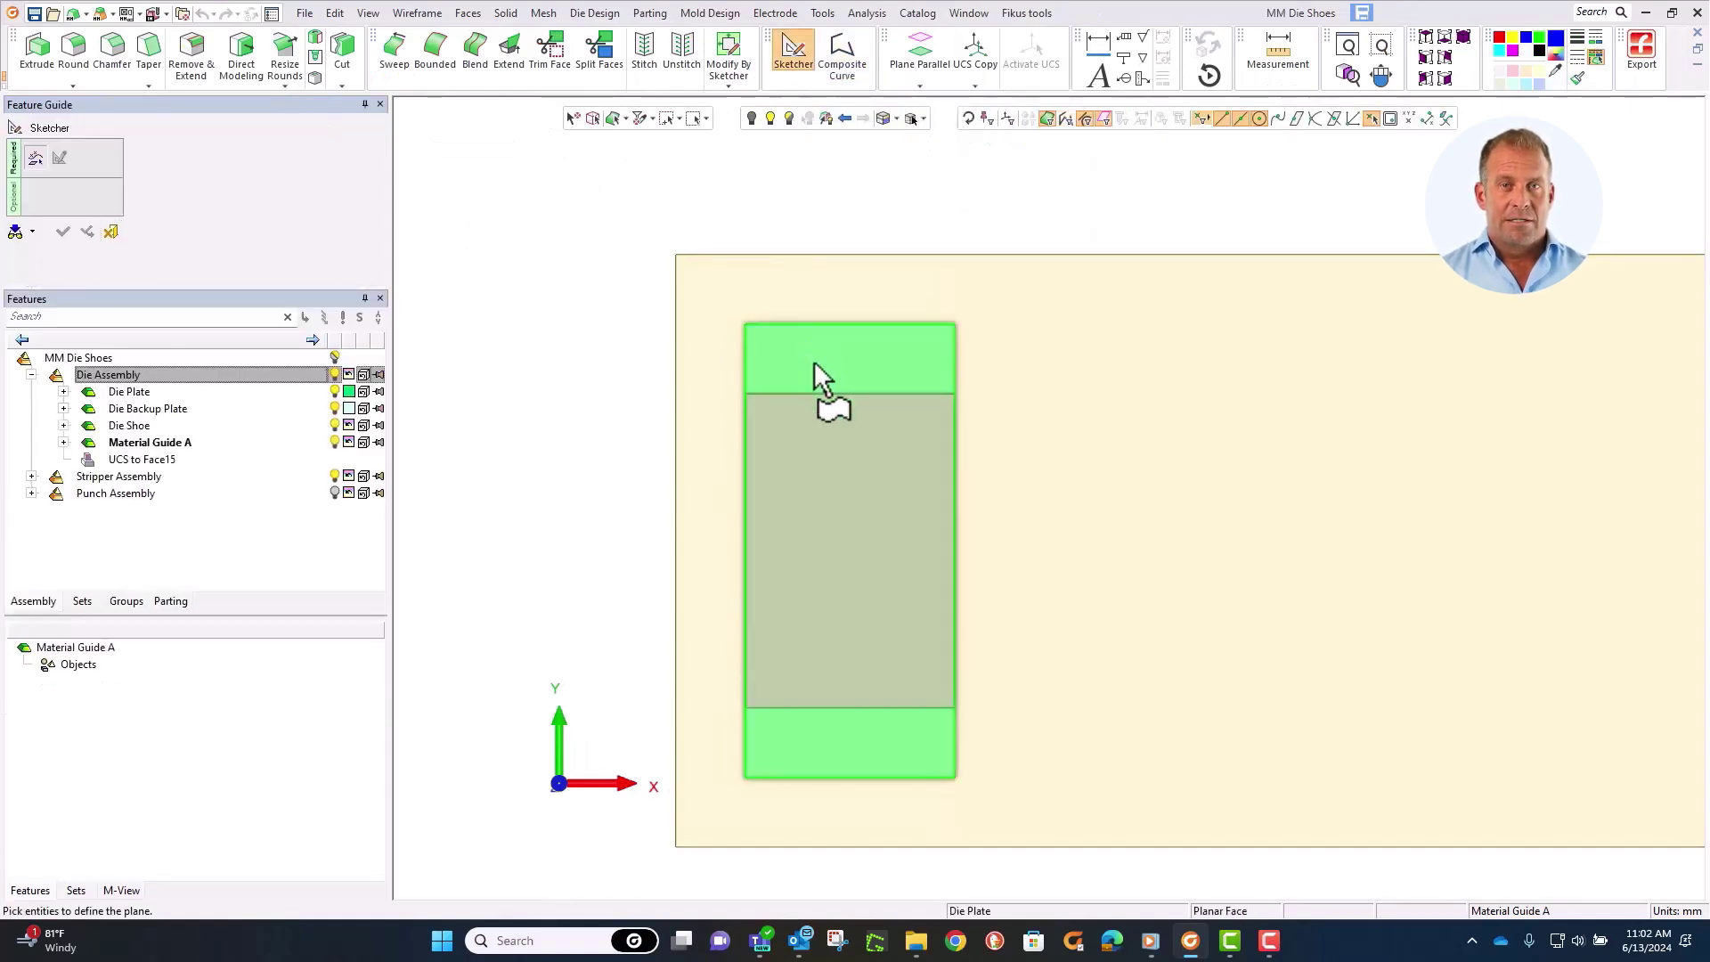
{"action": "left_click", "coordinate": [814, 365]}
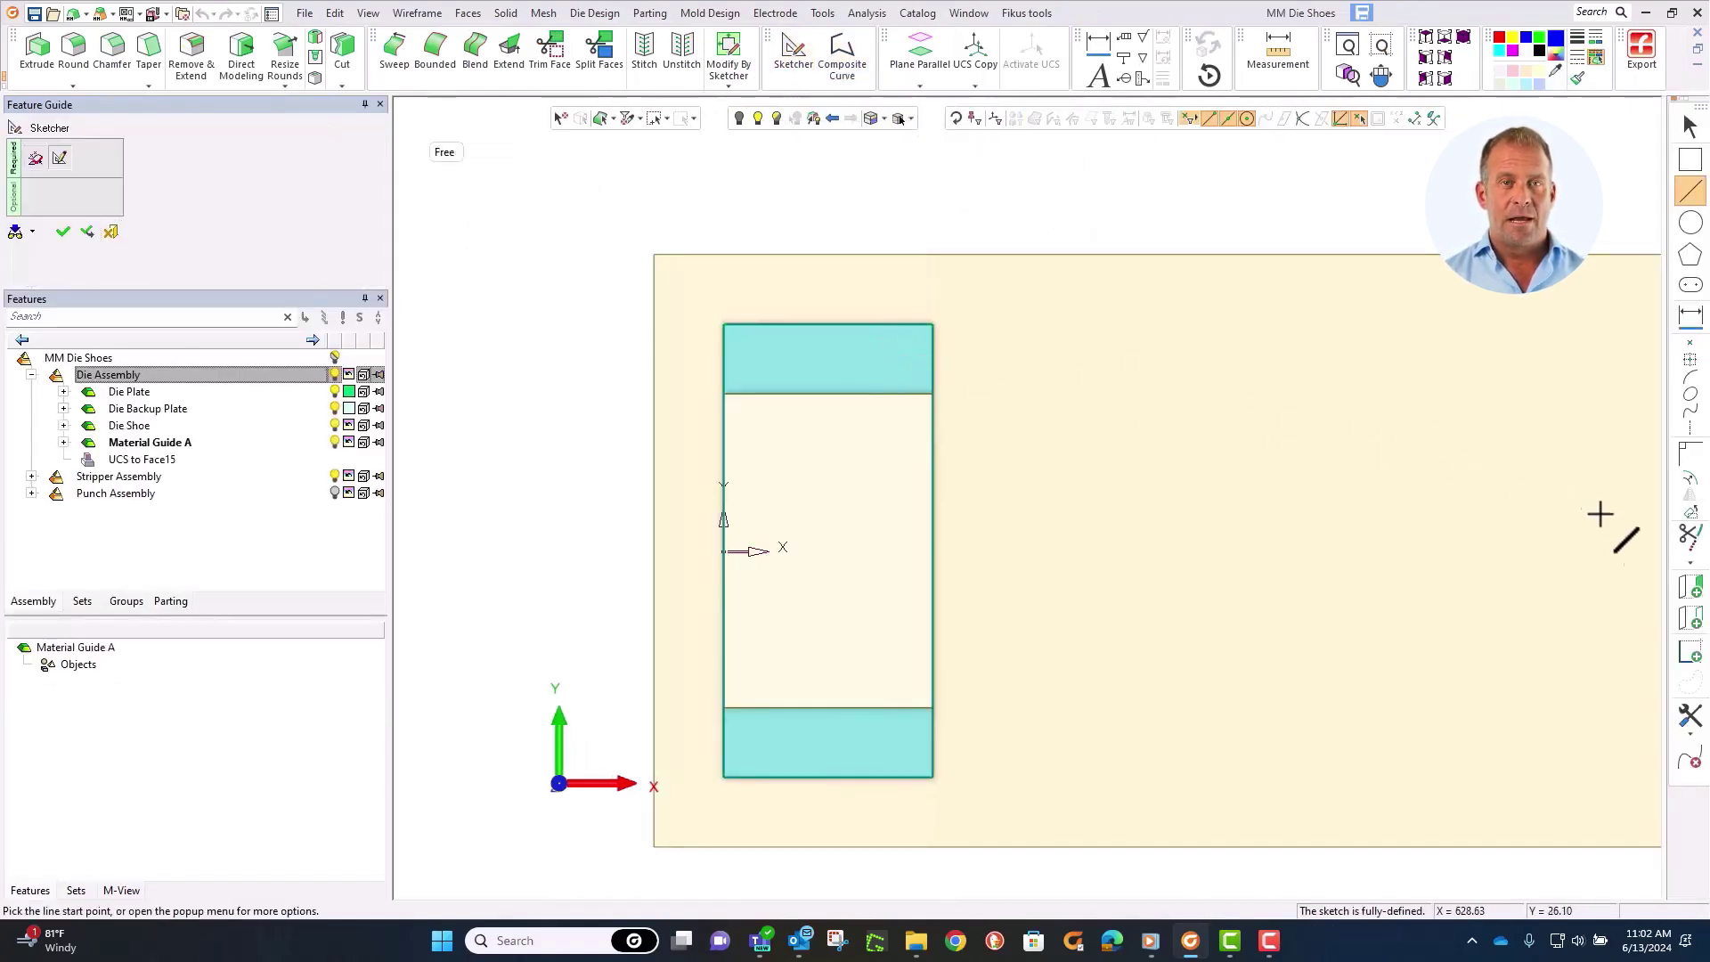
{"action": "left_click", "coordinate": [1690, 617]}
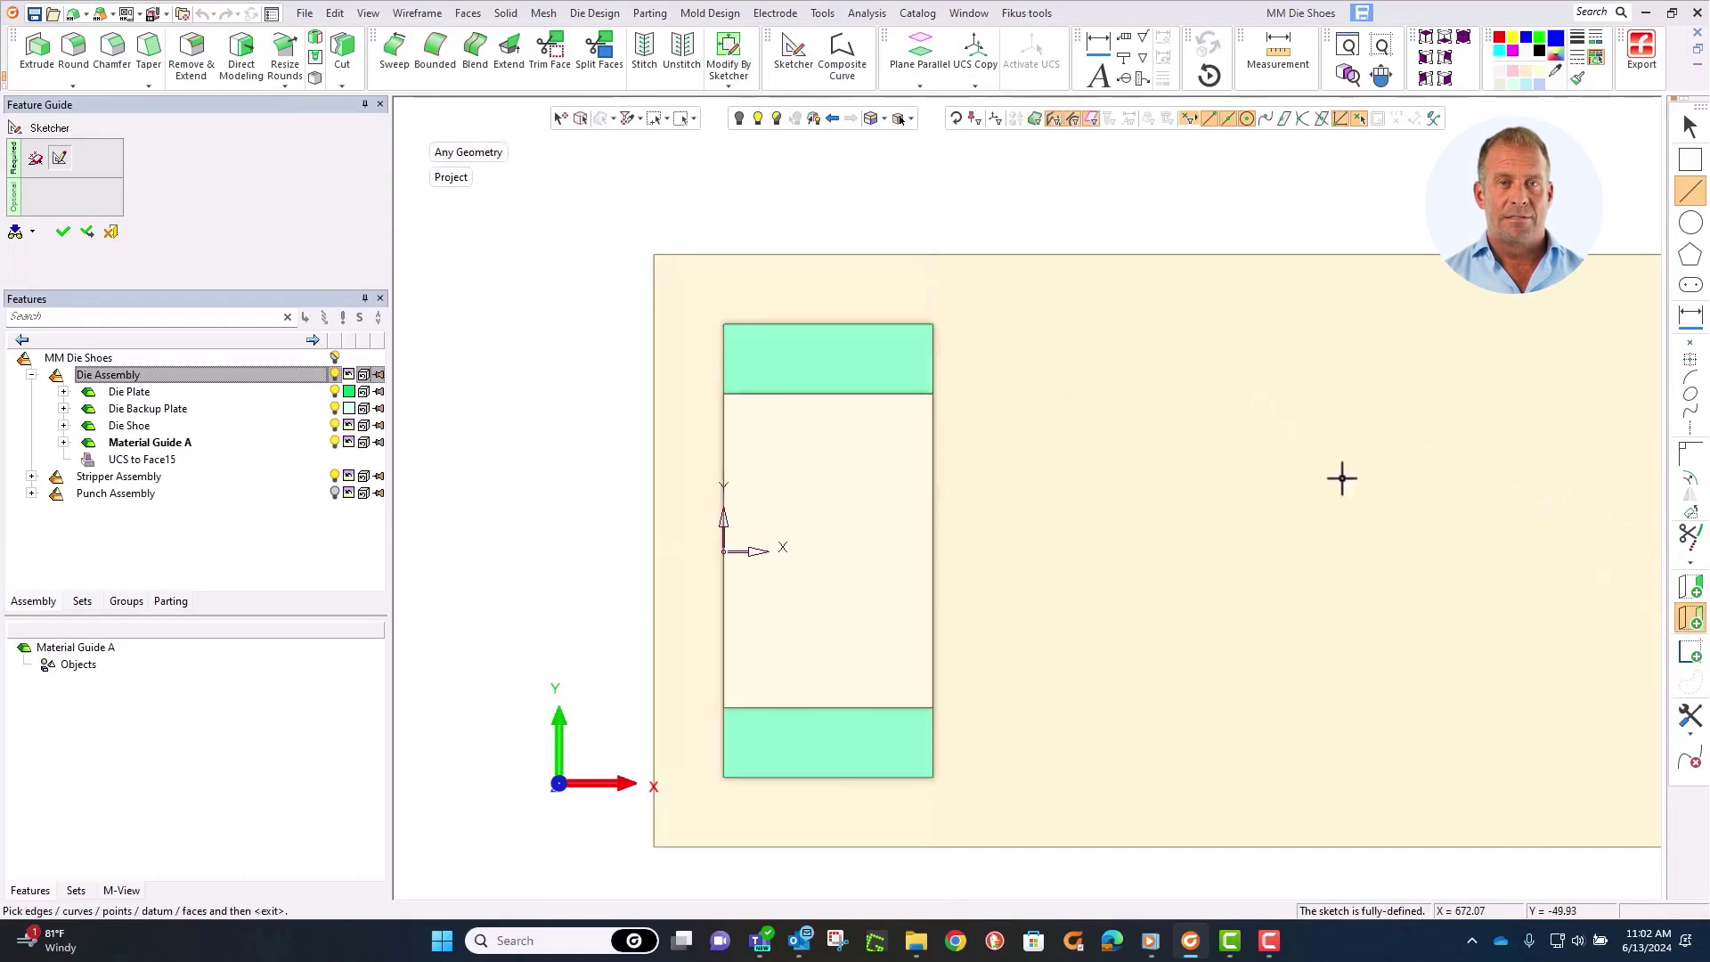
{"action": "left_click", "coordinate": [932, 365]}
{"action": "left_click", "coordinate": [724, 361]}
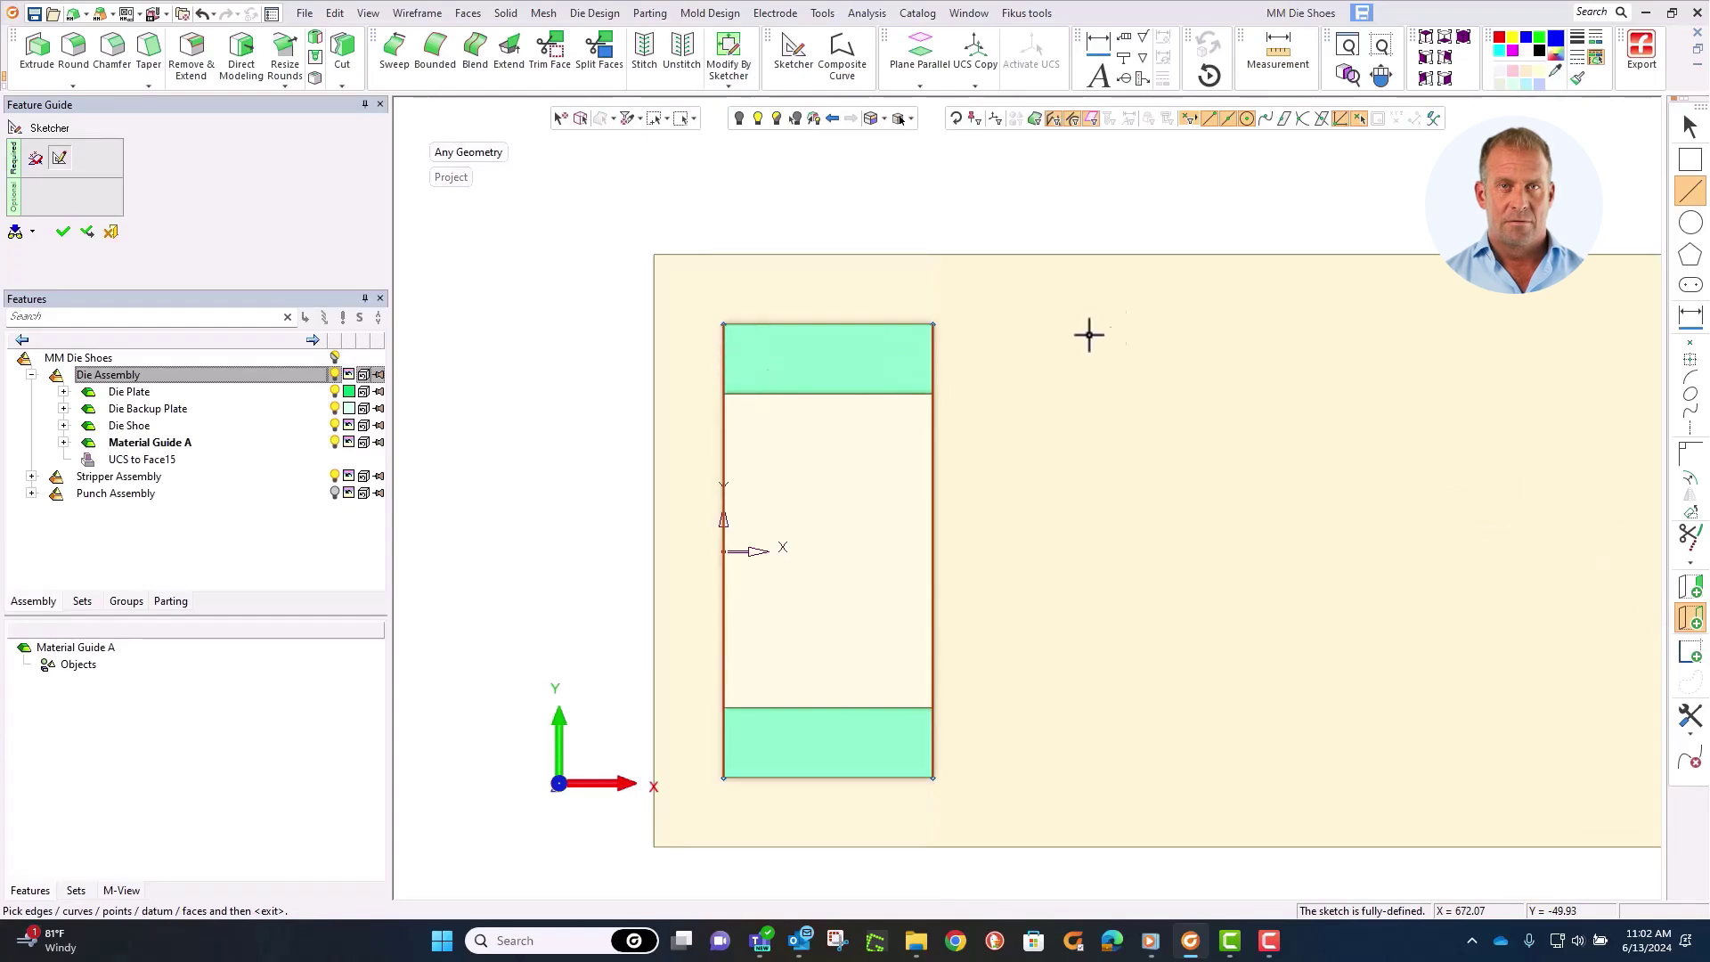
{"action": "middle_click", "coordinate": [1198, 296]}
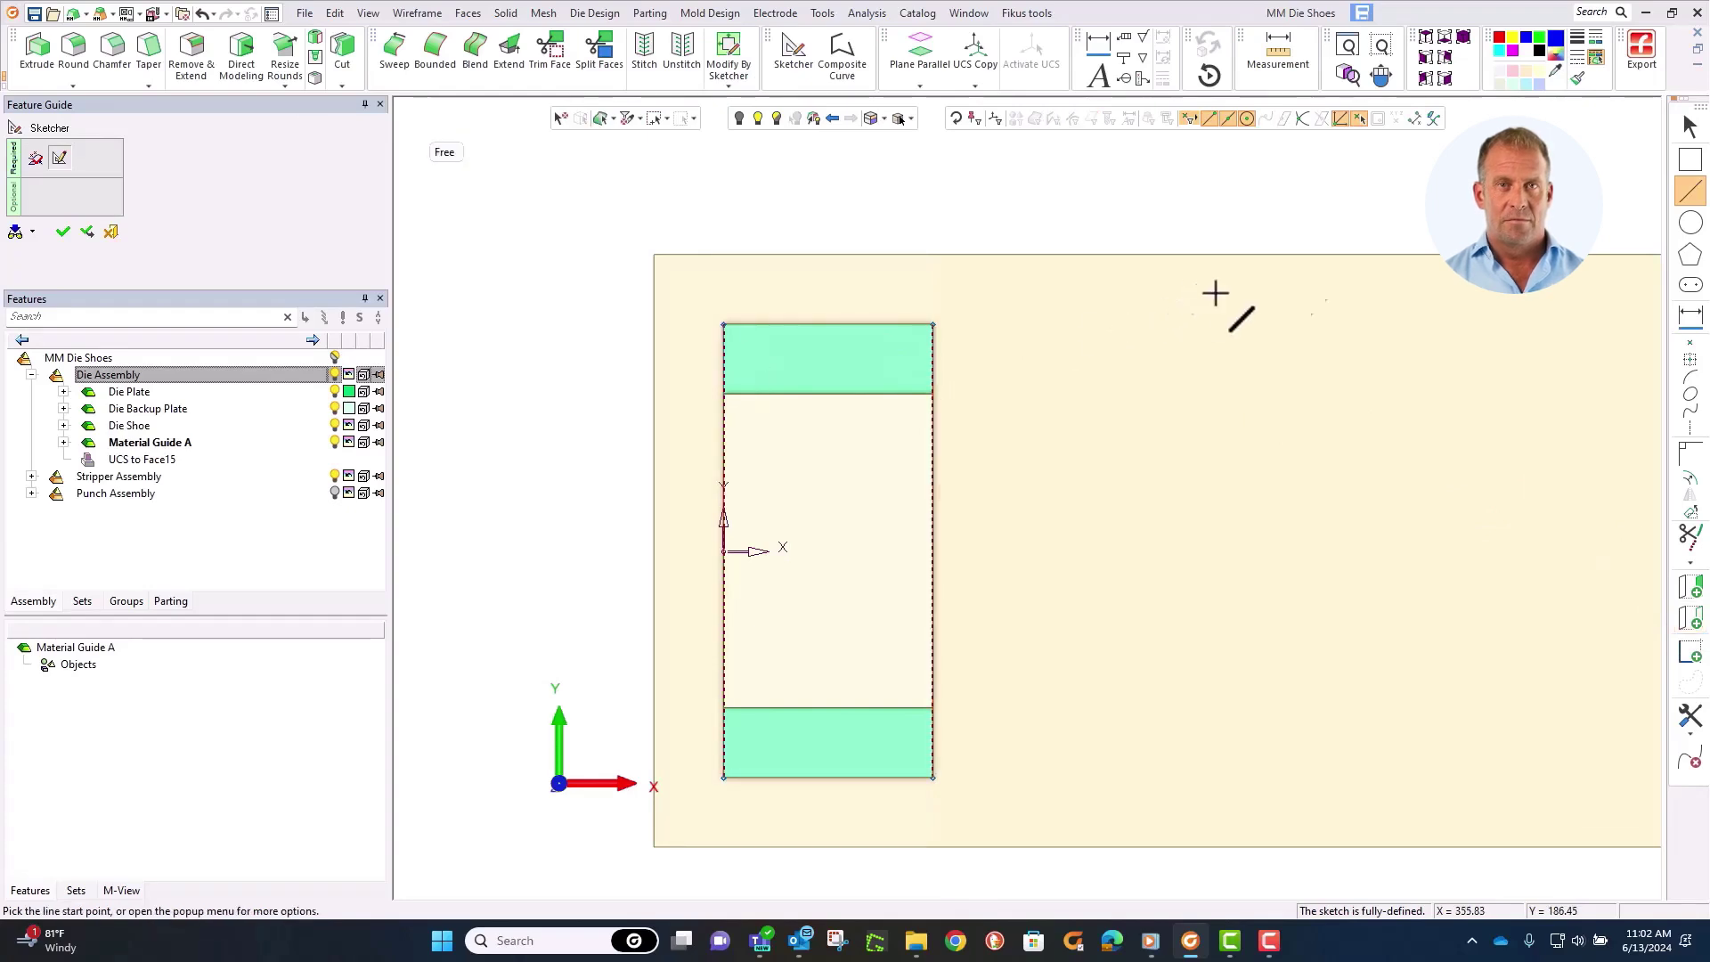
Step: Sketch a rectangle about 150 mm wide between the two reference edges, over the green strip at the plate's +Y end
{"action": "left_click", "coordinate": [1690, 160]}
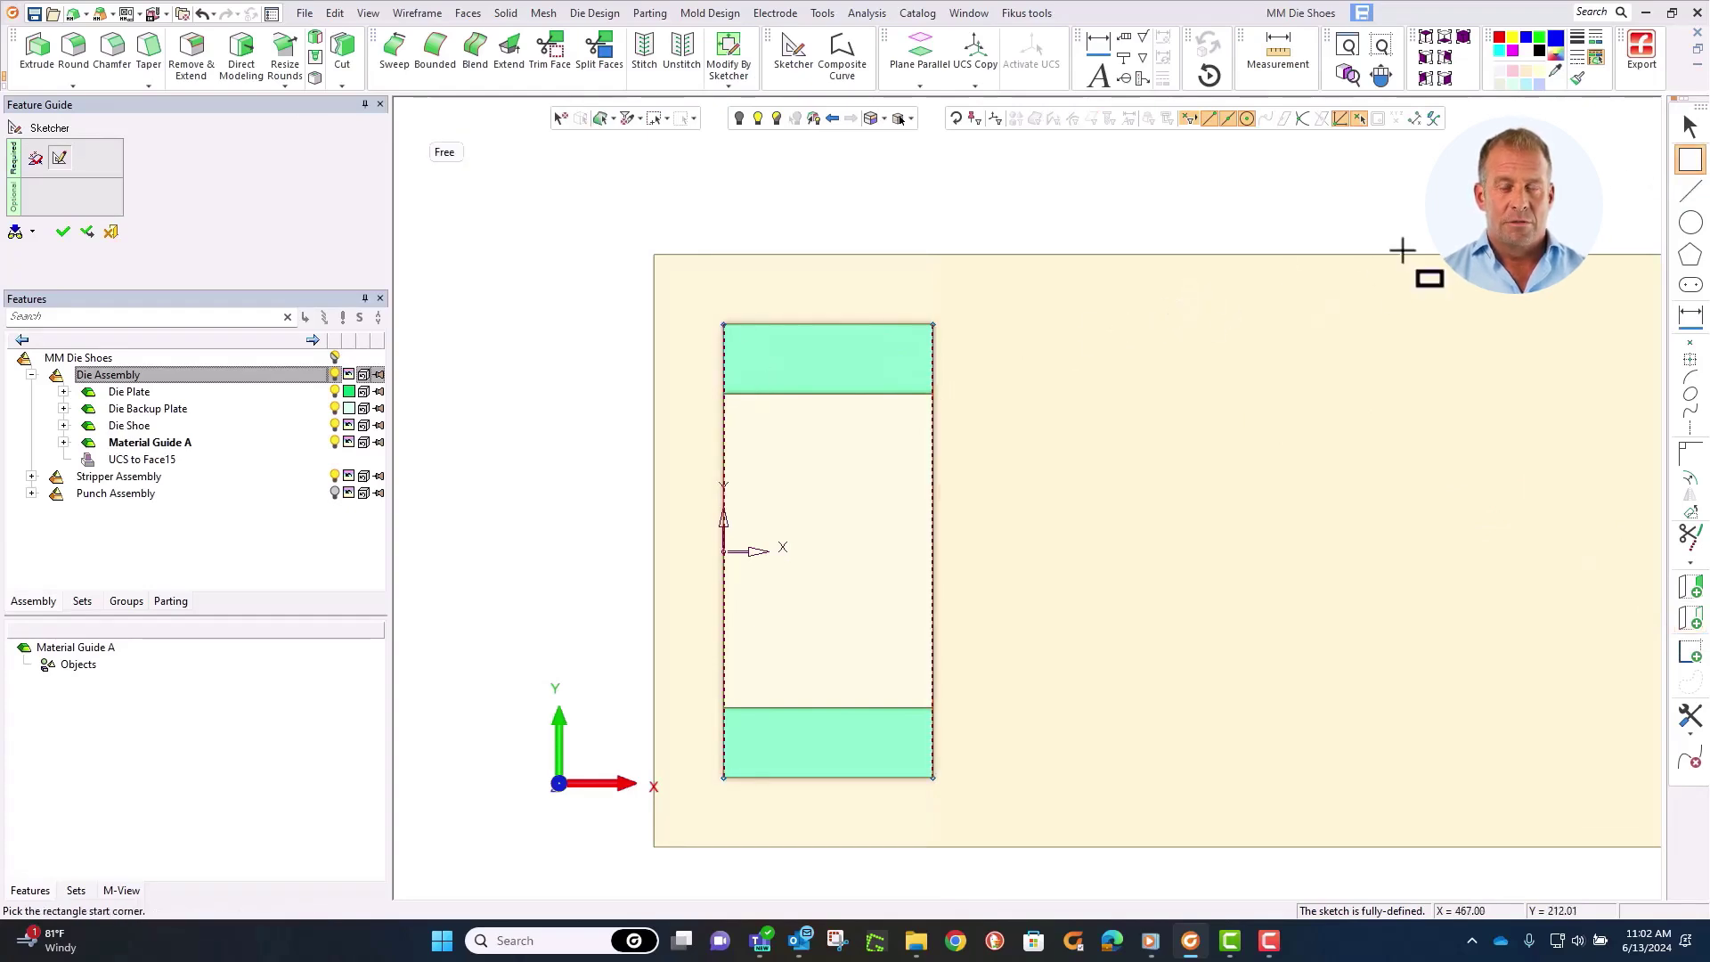
{"action": "left_click", "coordinate": [723, 311]}
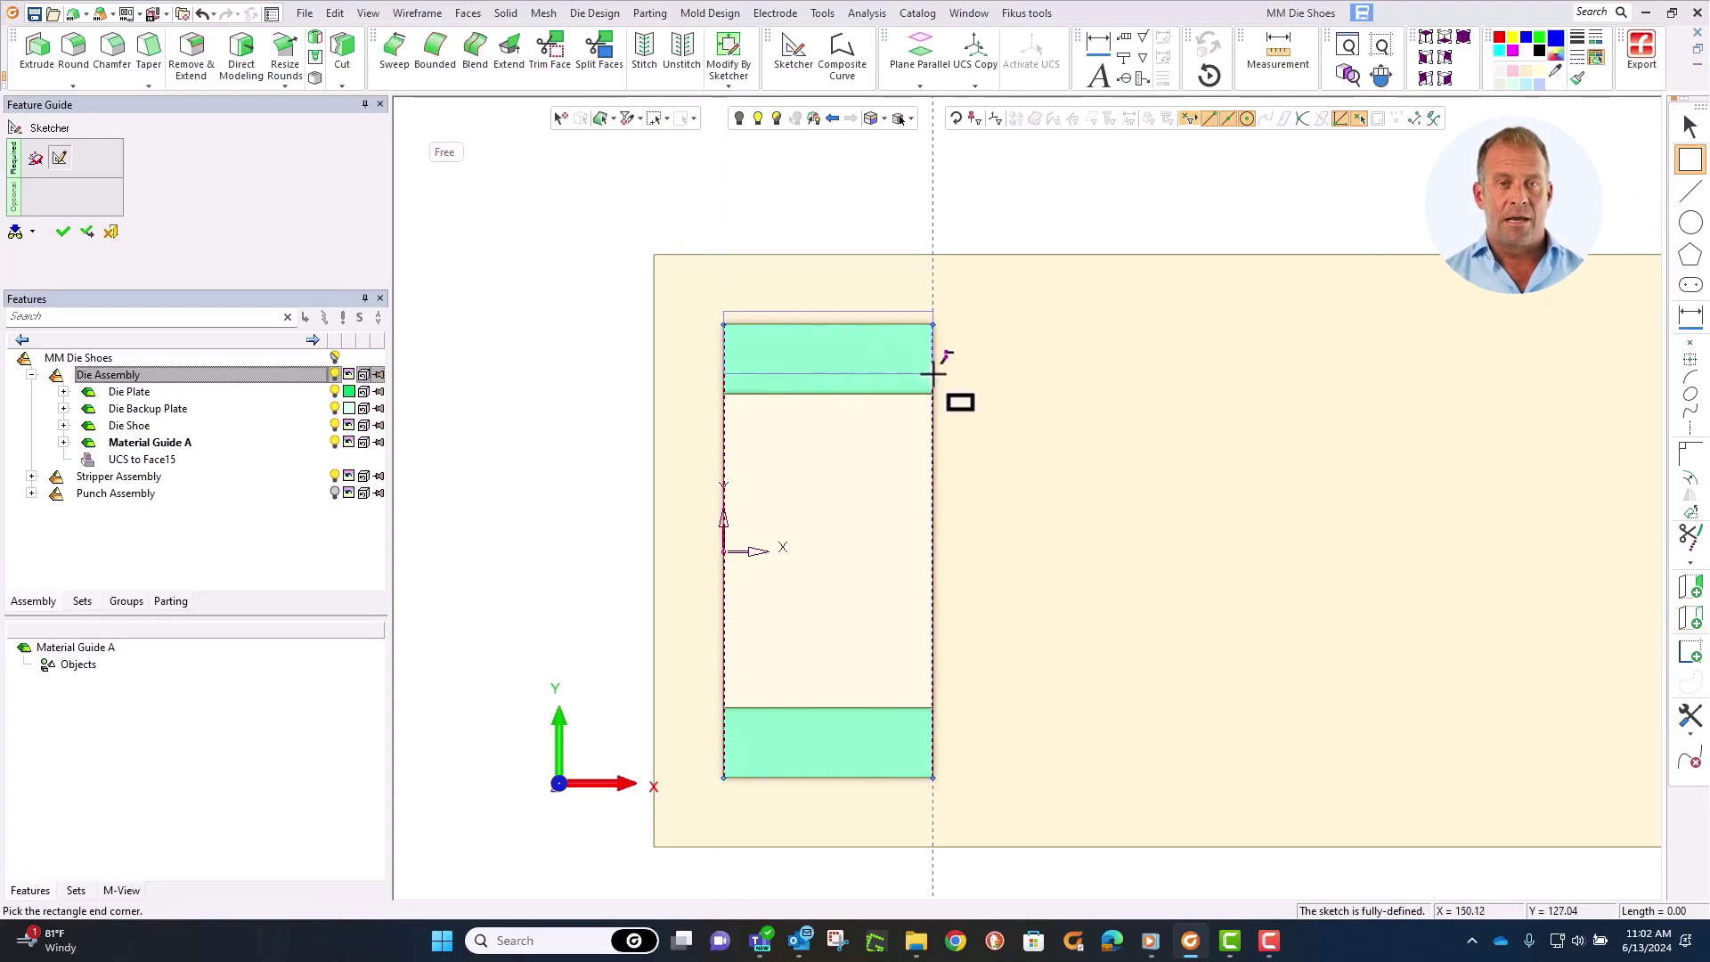
{"action": "left_click", "coordinate": [934, 373]}
Step: Add the stripper plate's lower edge facing the rectangle as reference geometry in the sketch
{"action": "mouse_move", "coordinate": [857, 399]}
{"action": "middle_mouse_down"}
{"action": "mouse_move", "coordinate": [832, 393]}
{"action": "mouse_move", "coordinate": [847, 323]}
{"action": "mouse_move", "coordinate": [927, 239]}
{"action": "mouse_move", "coordinate": [1023, 213]}
{"action": "mouse_move", "coordinate": [1091, 347]}
{"action": "middle_mouse_up"}
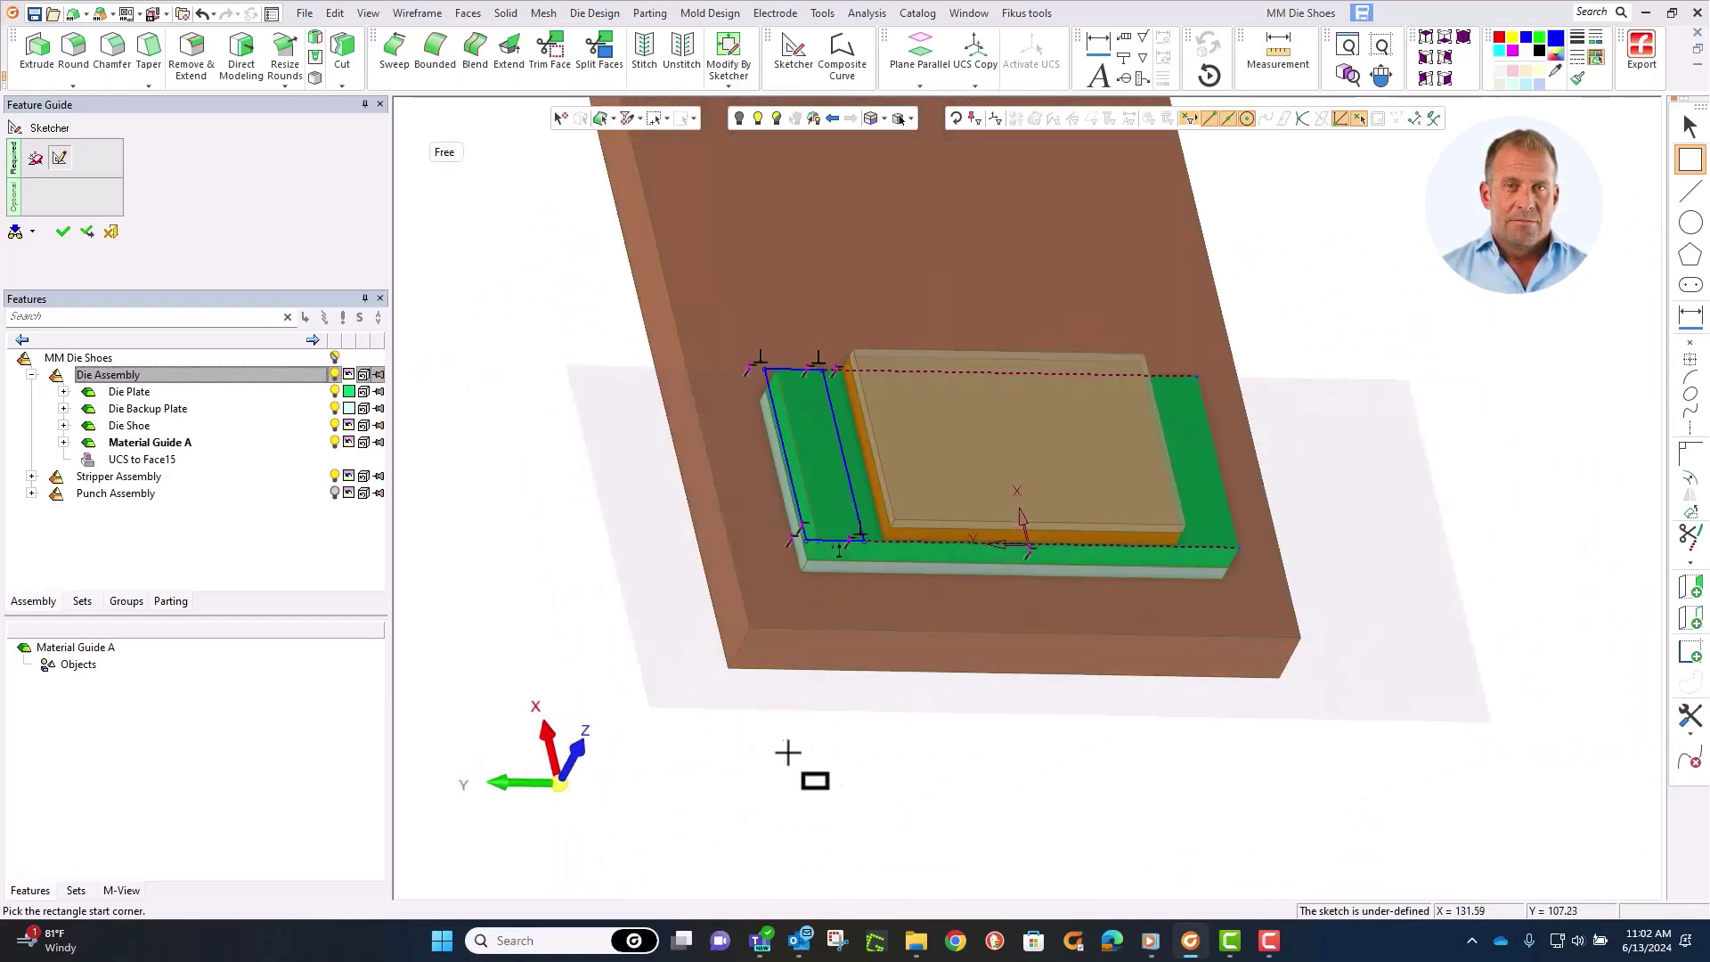
{"action": "right_click_drag", "start_coordinate": [873, 700], "coordinate": [935, 403], "text": "ctrl"}
{"action": "middle_click_drag", "start_coordinate": [840, 383], "coordinate": [1206, 355], "text": "ctrl"}
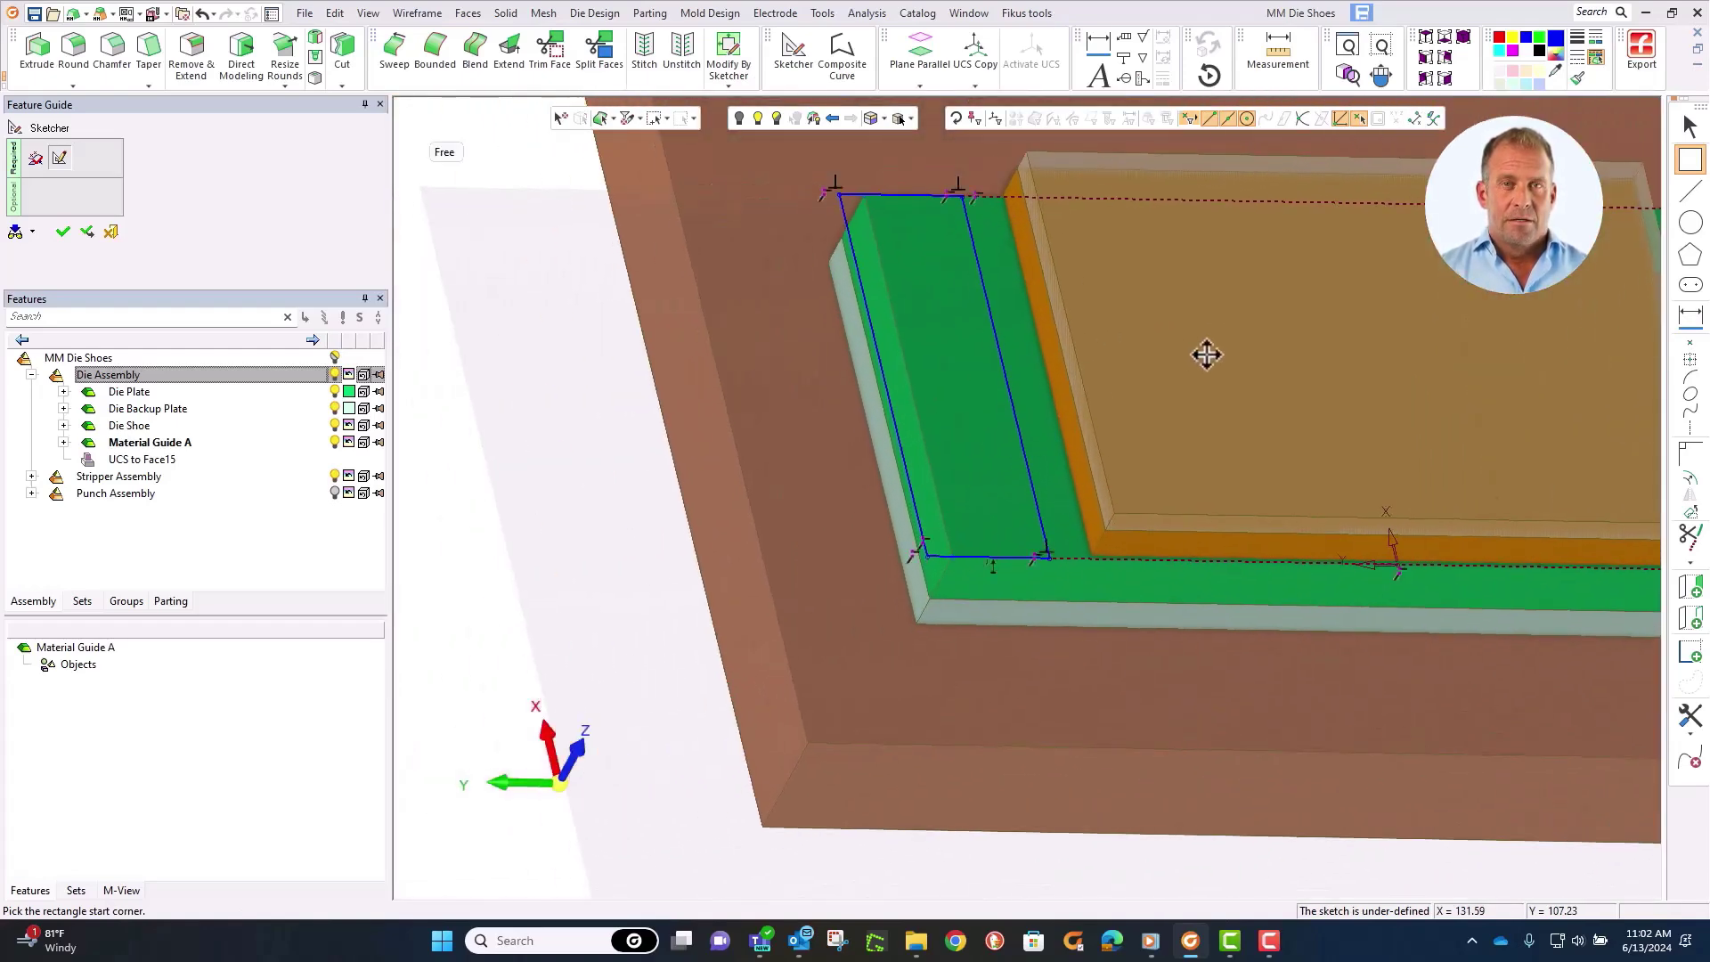
{"action": "left_click", "coordinate": [1691, 616]}
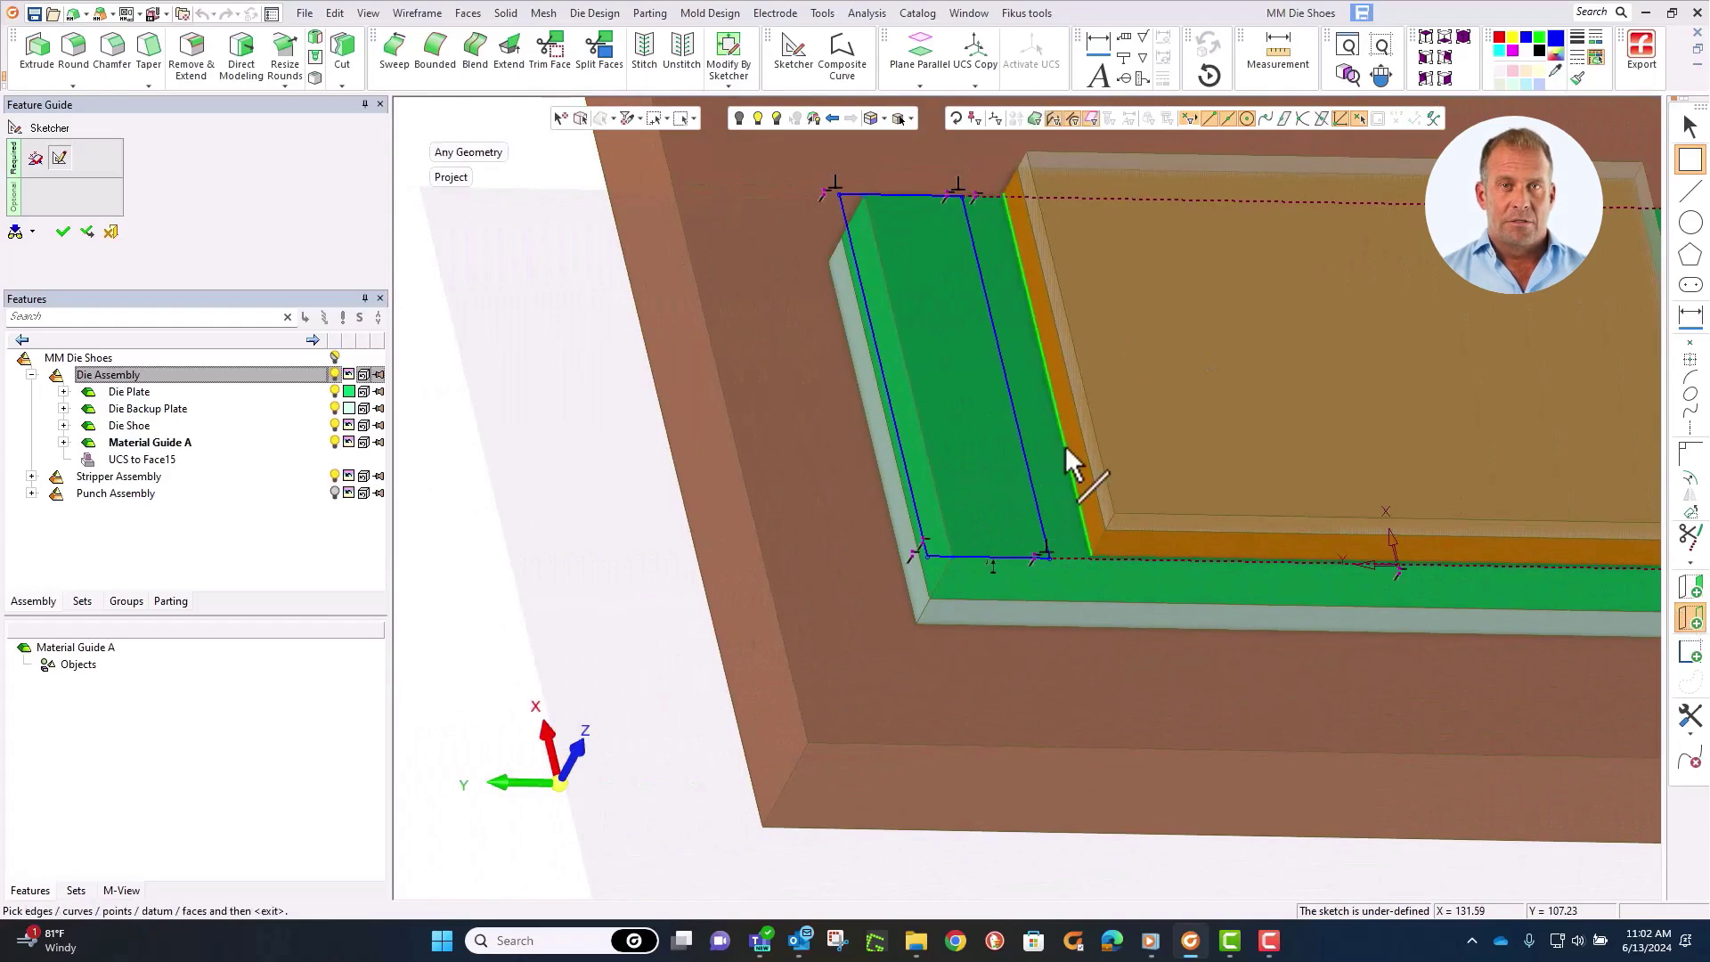
{"action": "left_click", "coordinate": [1065, 445]}
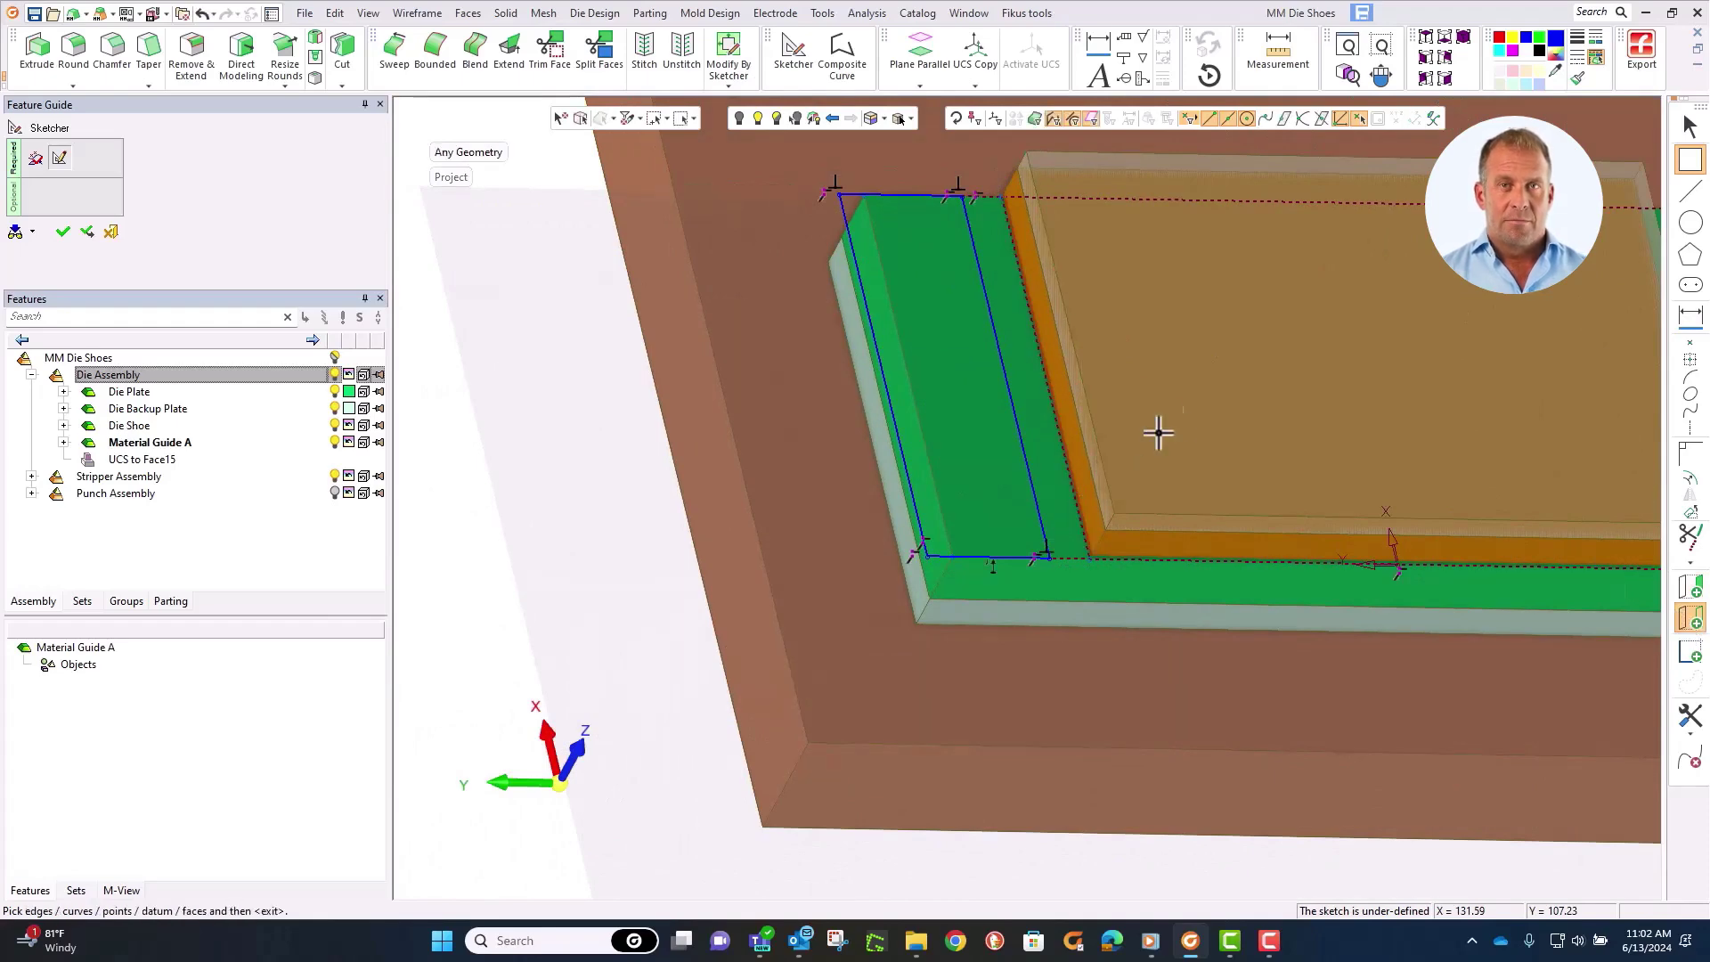
Step: Dimension the gap between the rectangle's inner side and the stripper plate reference edge and set it to 5 mm
{"action": "left_click", "coordinate": [1688, 321]}
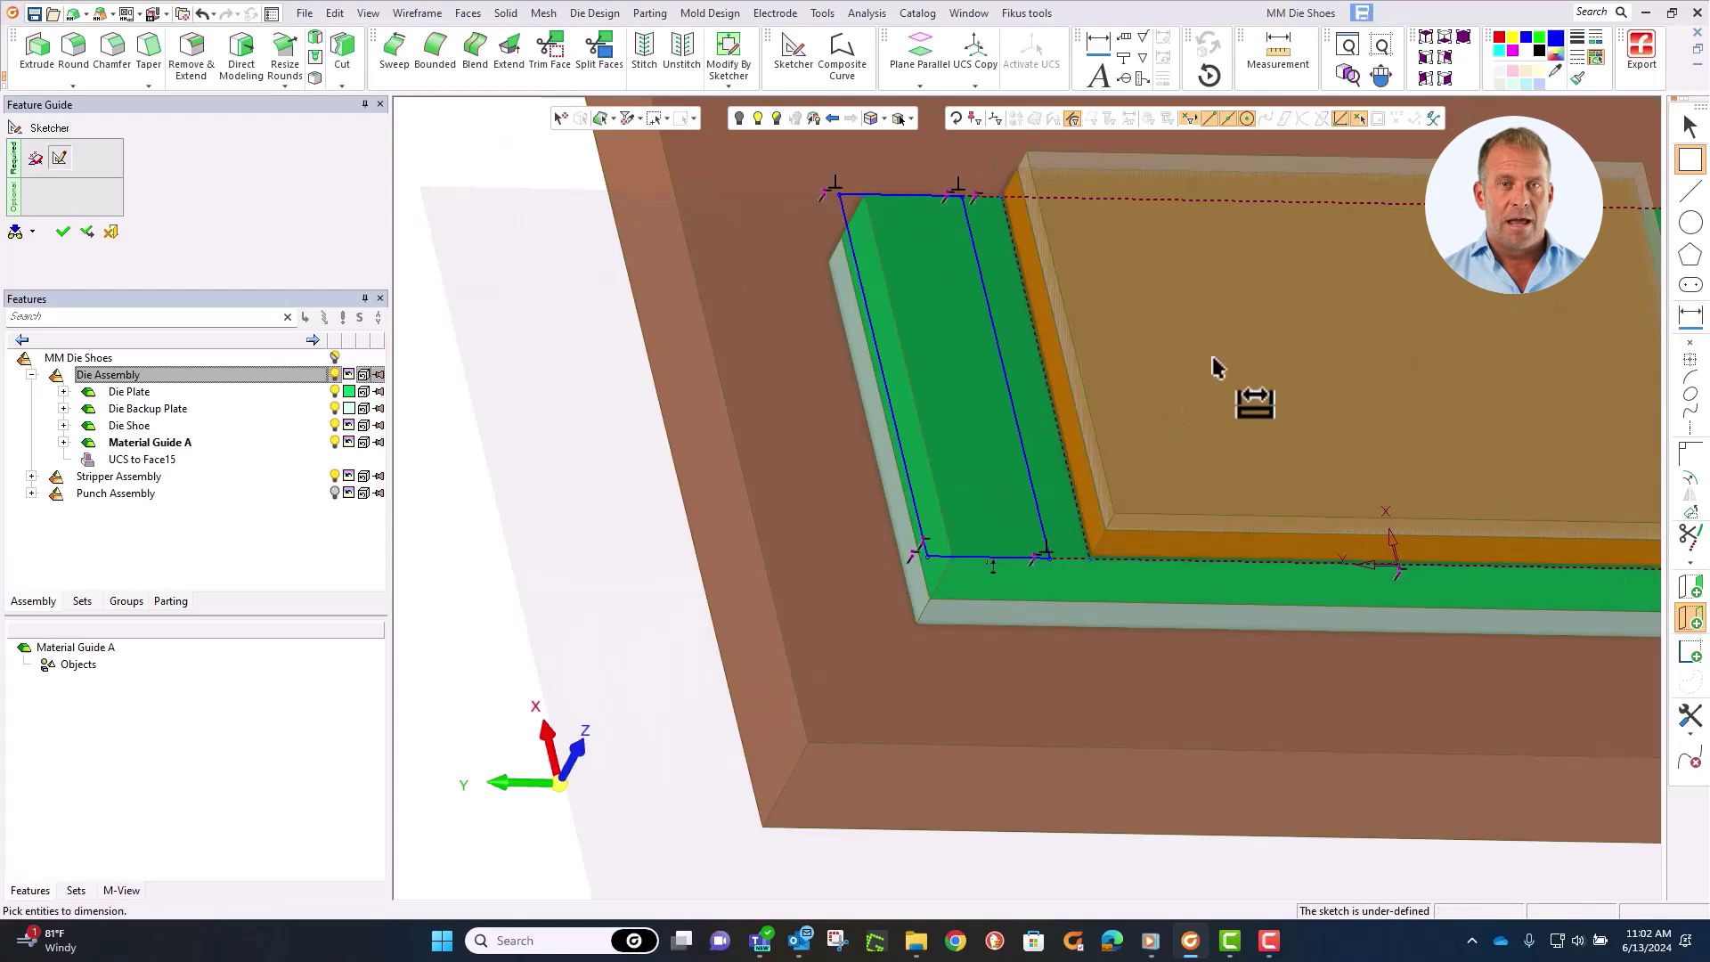
{"action": "left_click", "coordinate": [1006, 343]}
{"action": "left_click", "coordinate": [1046, 570]}
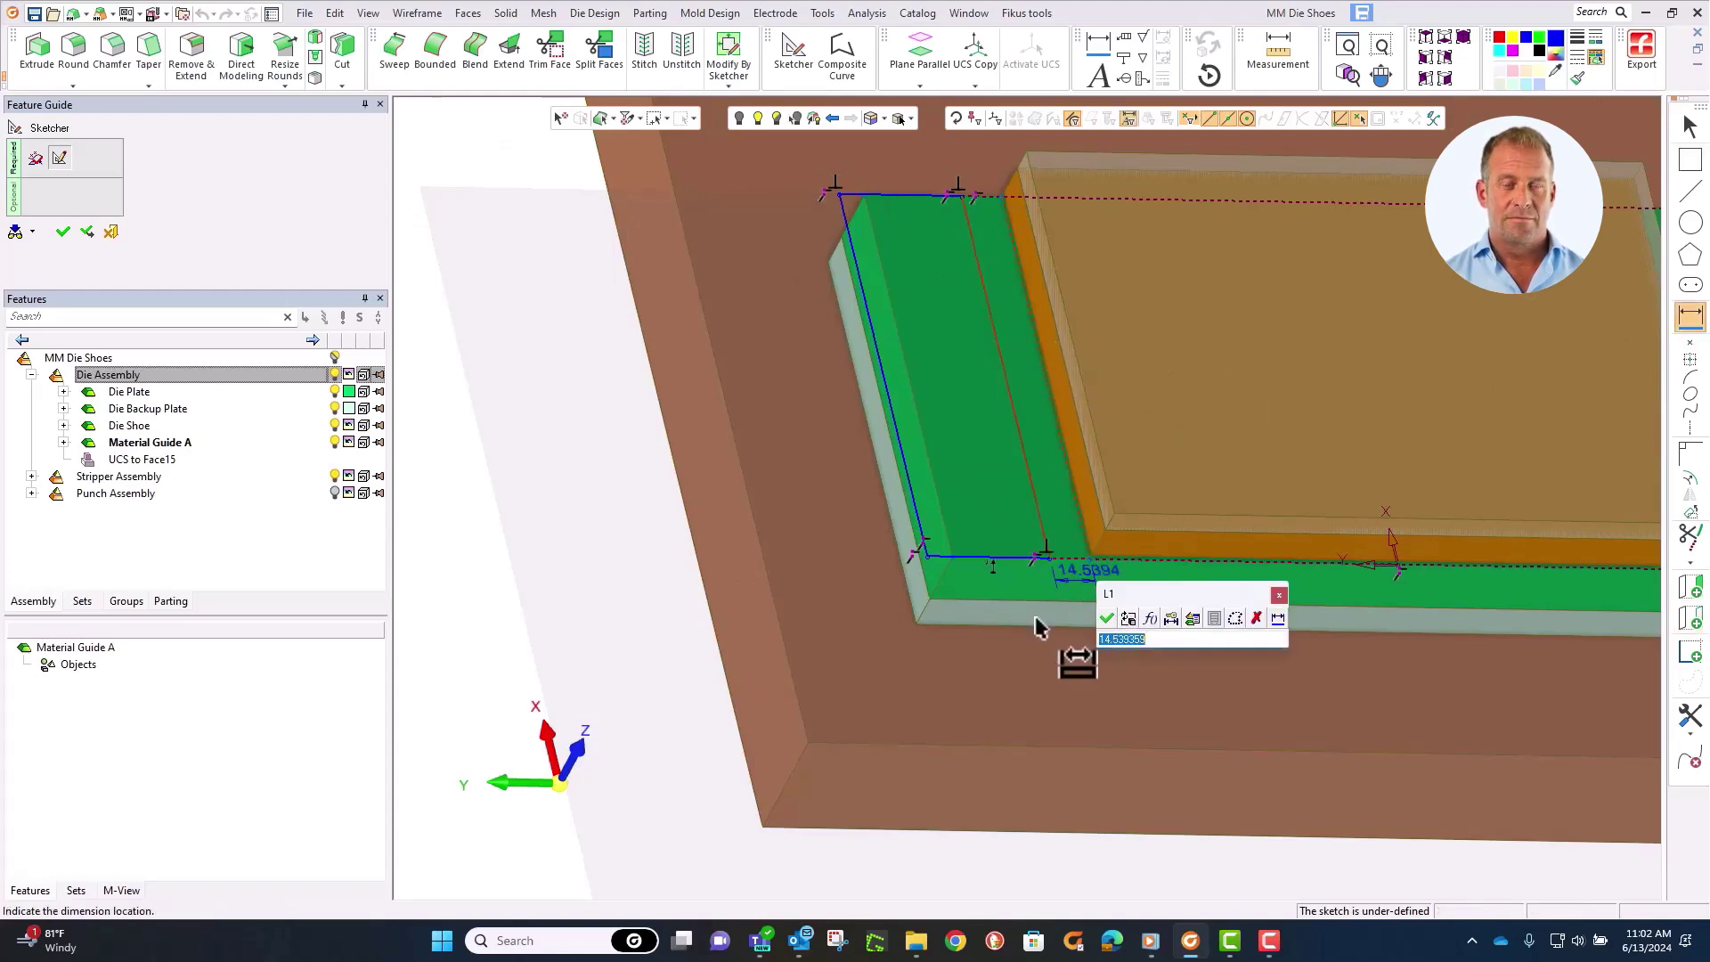
{"action": "type", "text": "5"}
{"action": "key", "text": "Return"}
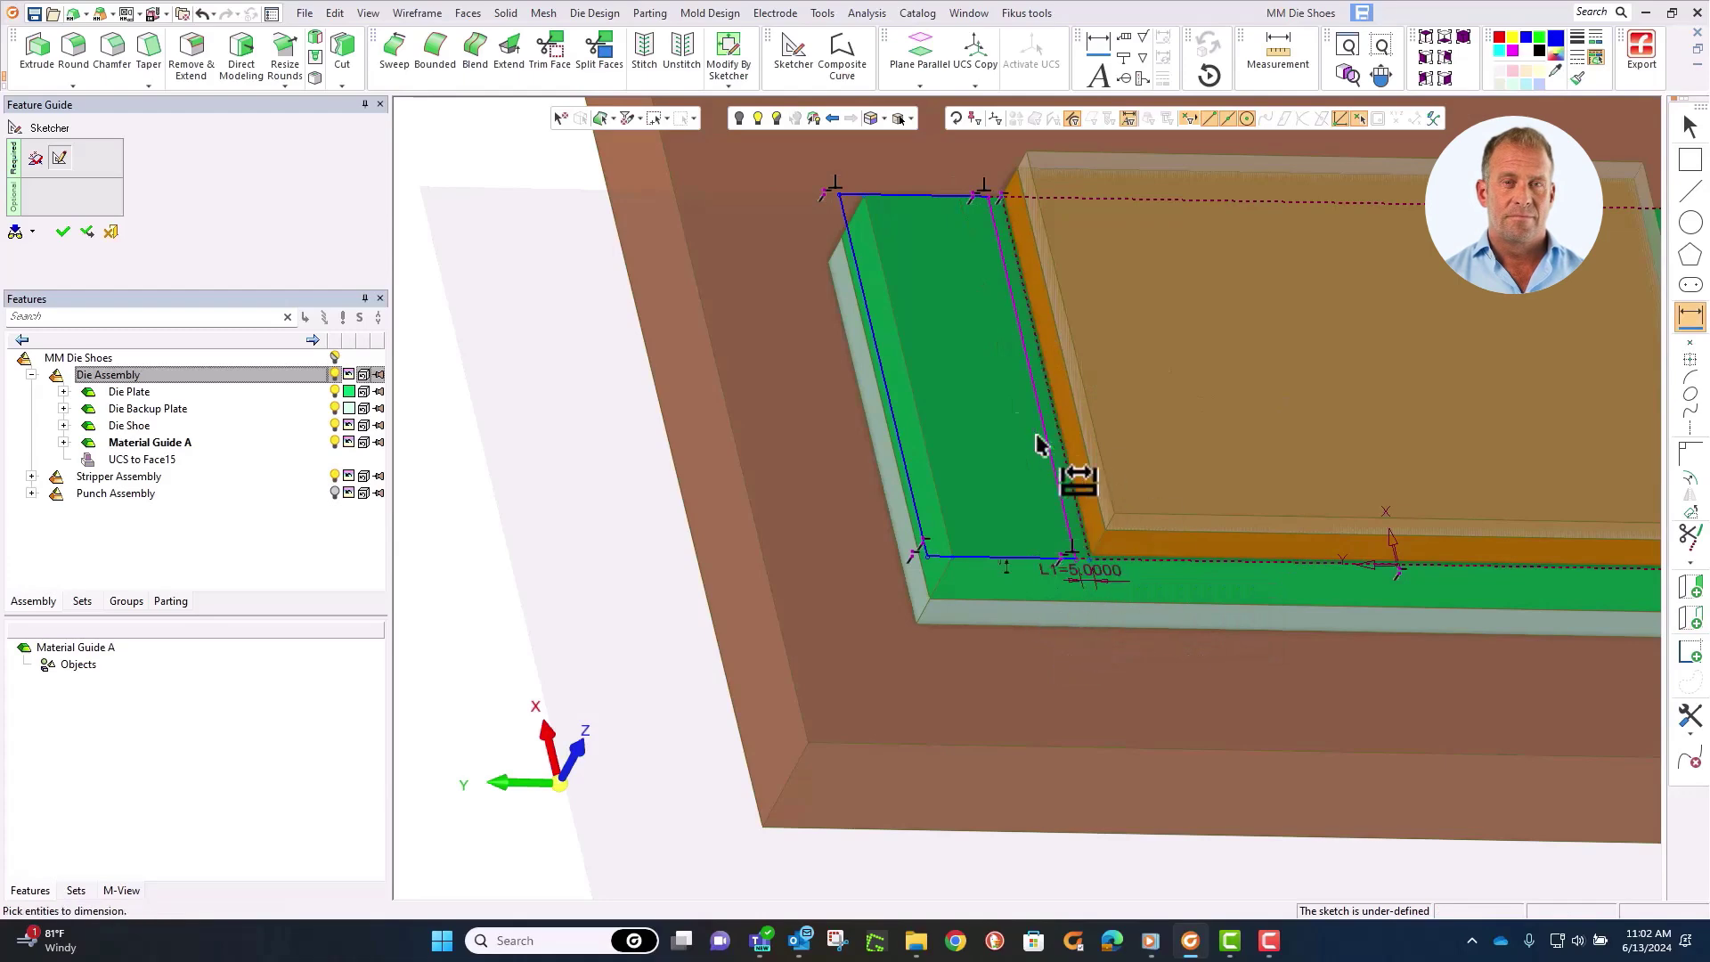
{"action": "key", "text": "Escape"}
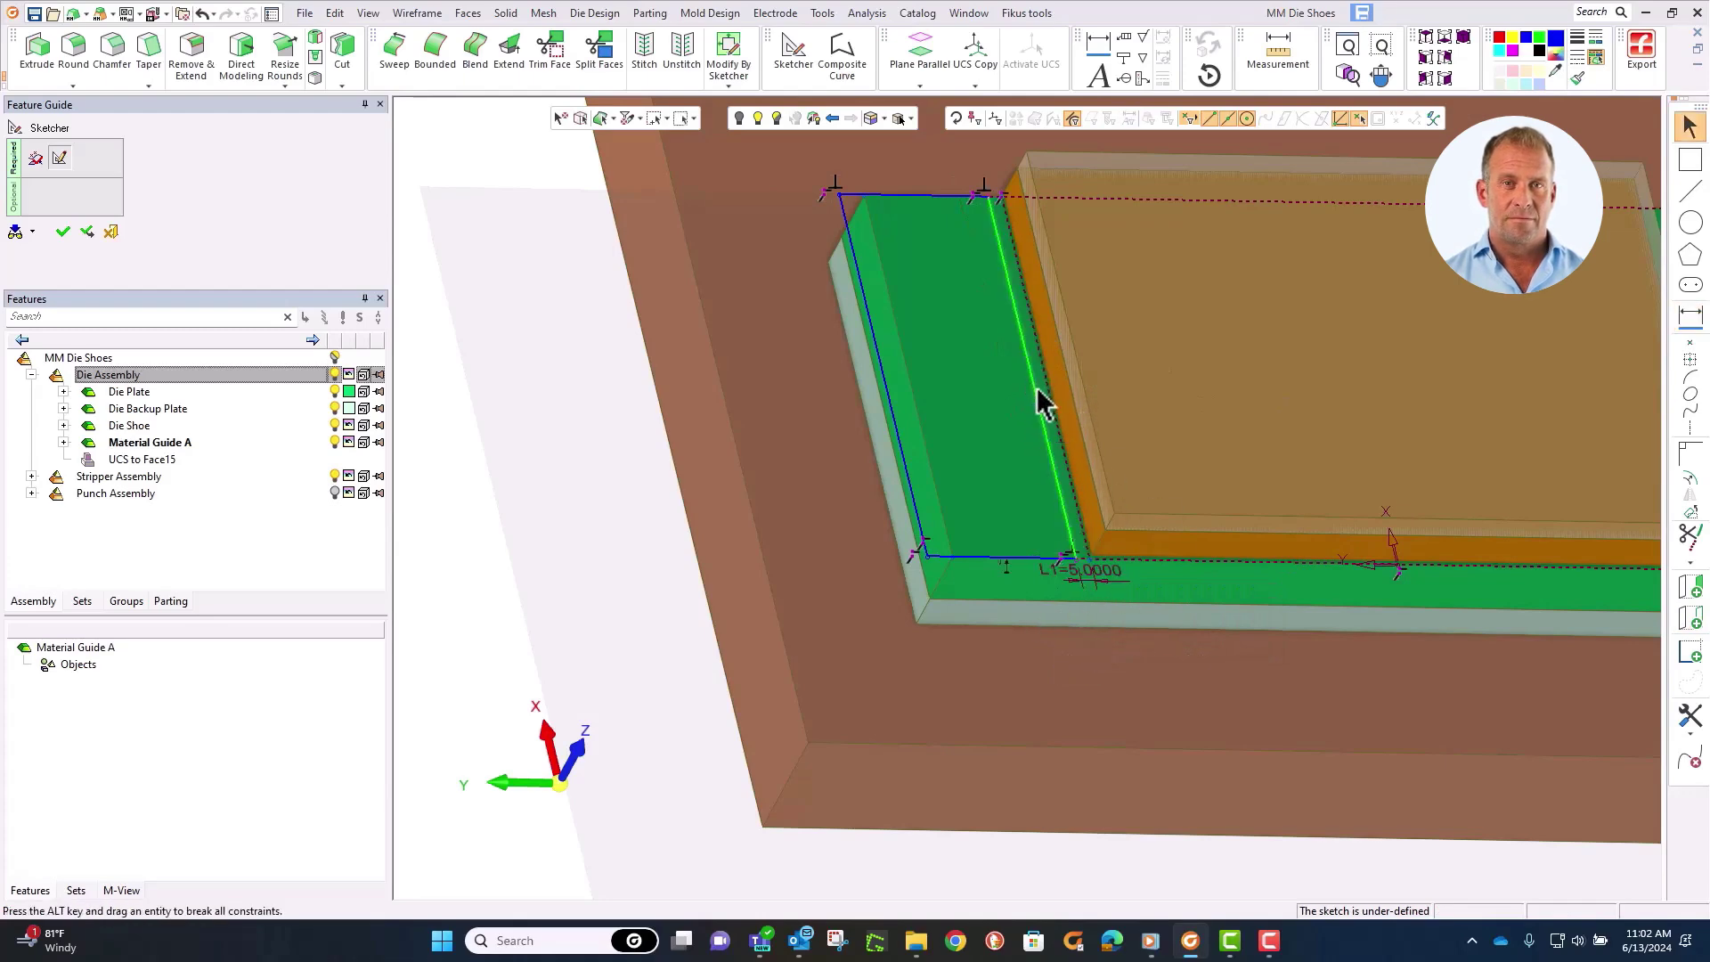
Step: Dimension the distance between the rectangle's inner and outer sides as 50 mm and finish the sketch
{"action": "left_click", "coordinate": [901, 428]}
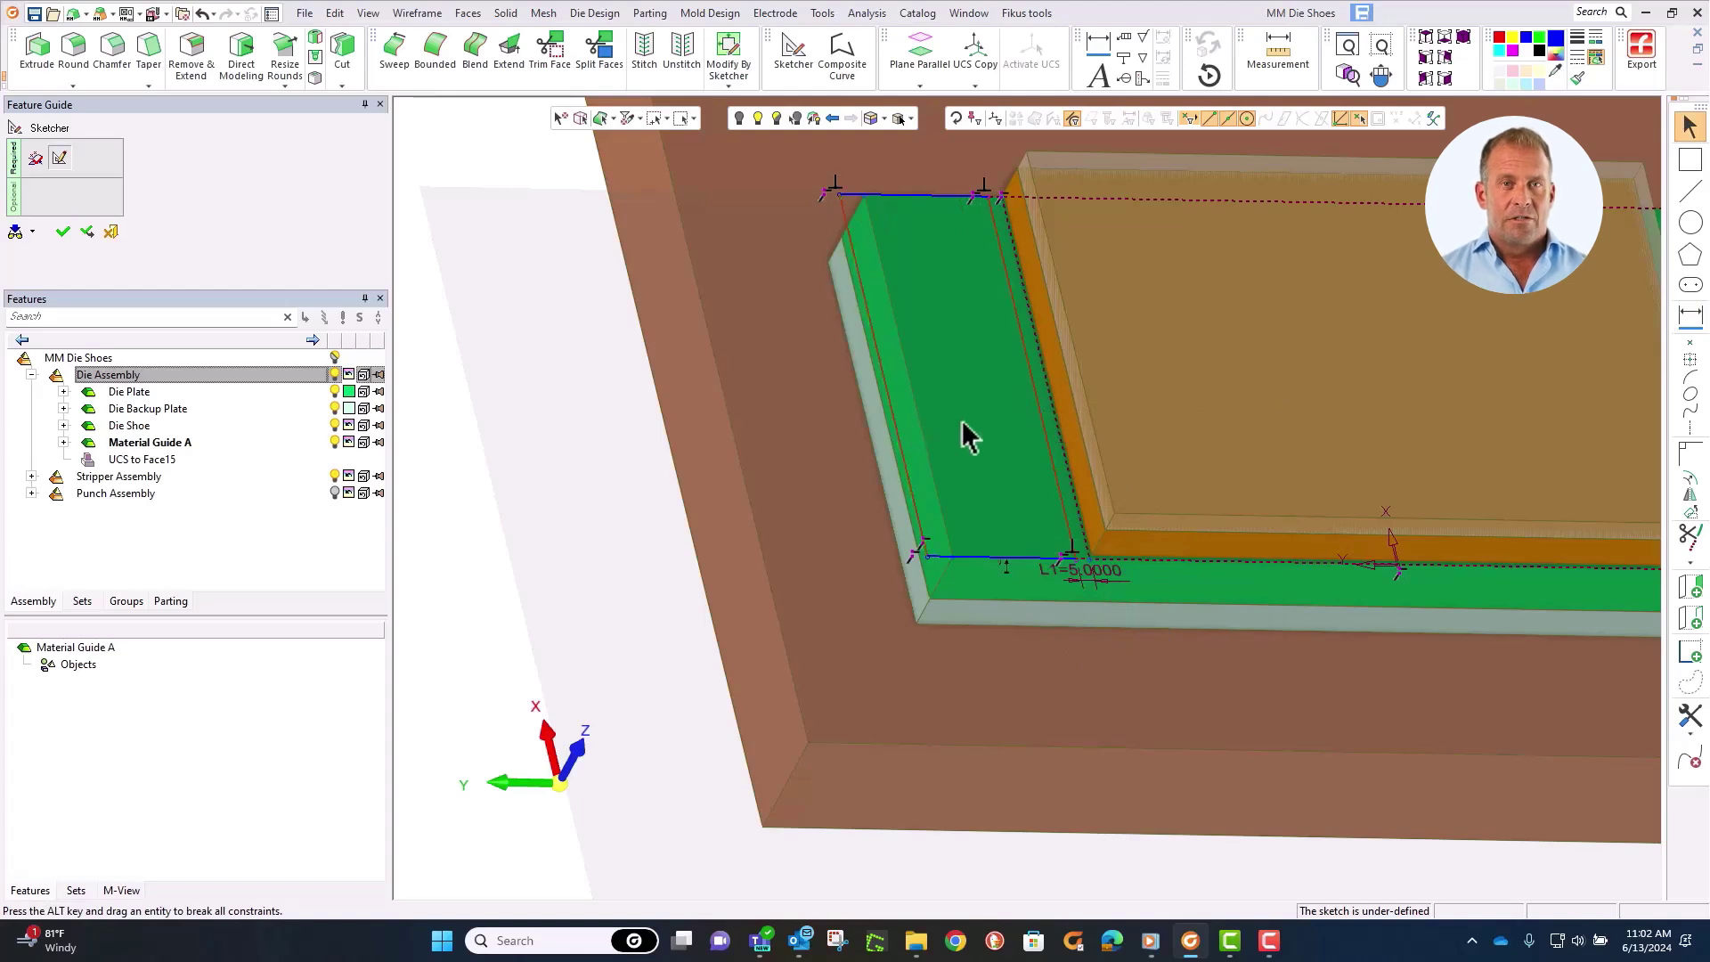
{"action": "left_click", "coordinate": [1689, 321]}
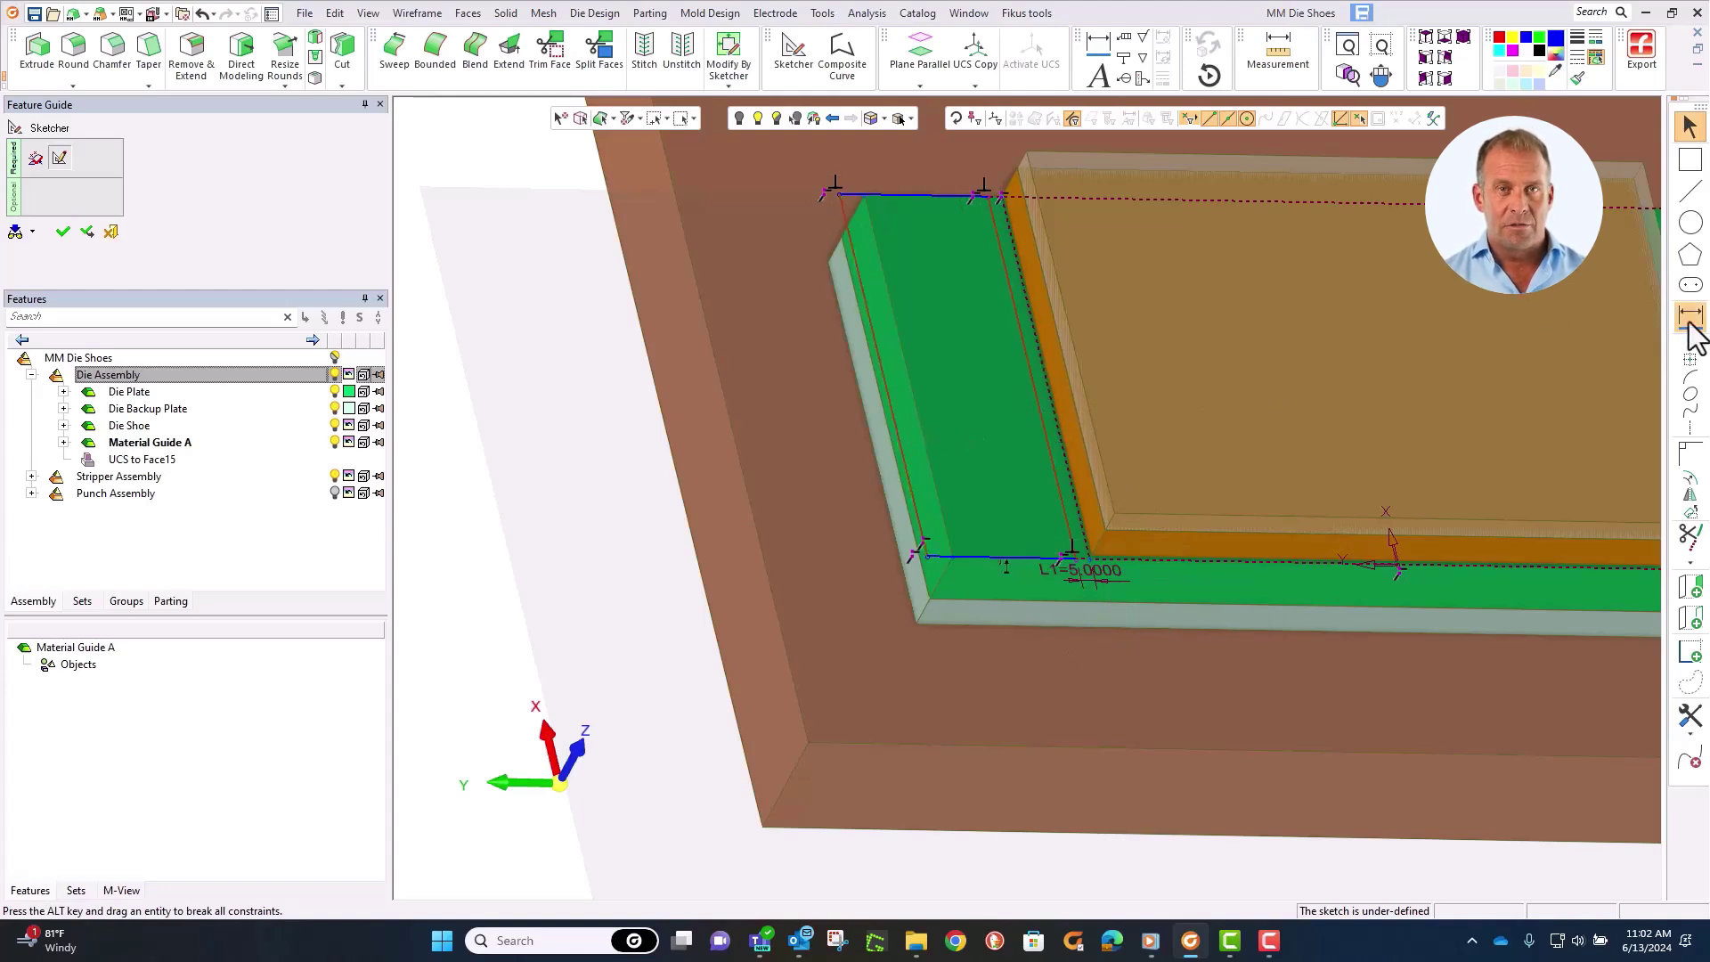
{"action": "left_click", "coordinate": [1031, 437]}
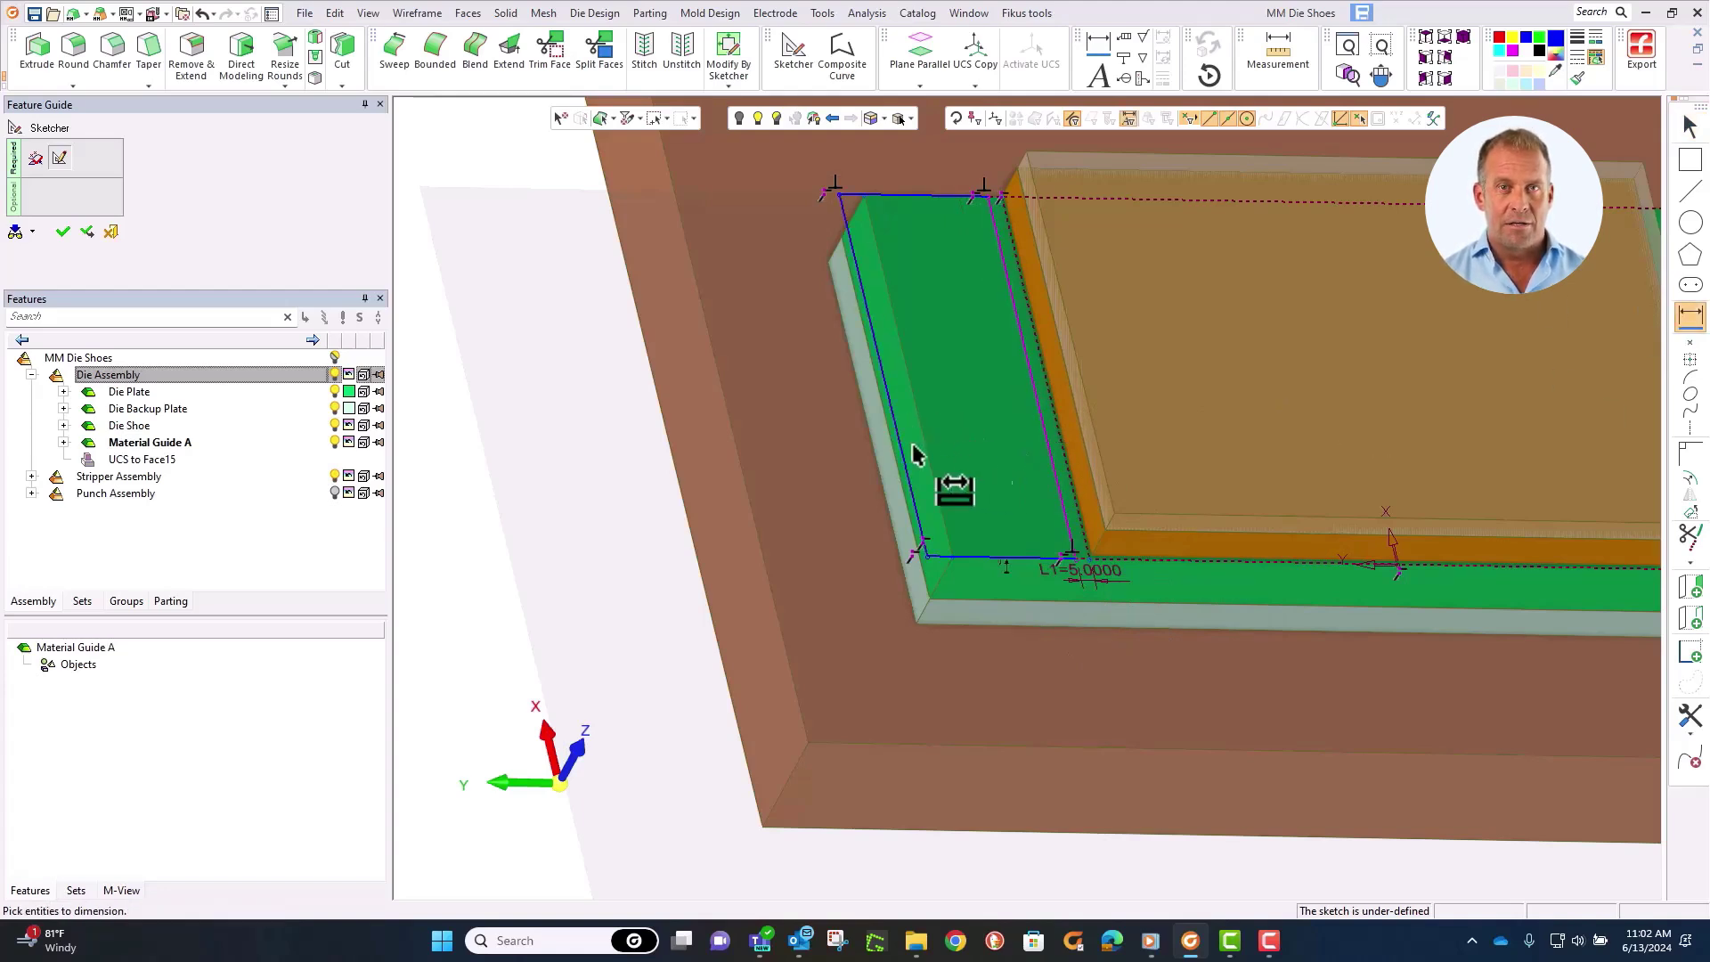
{"action": "left_click", "coordinate": [1049, 438]}
{"action": "left_click", "coordinate": [983, 437]}
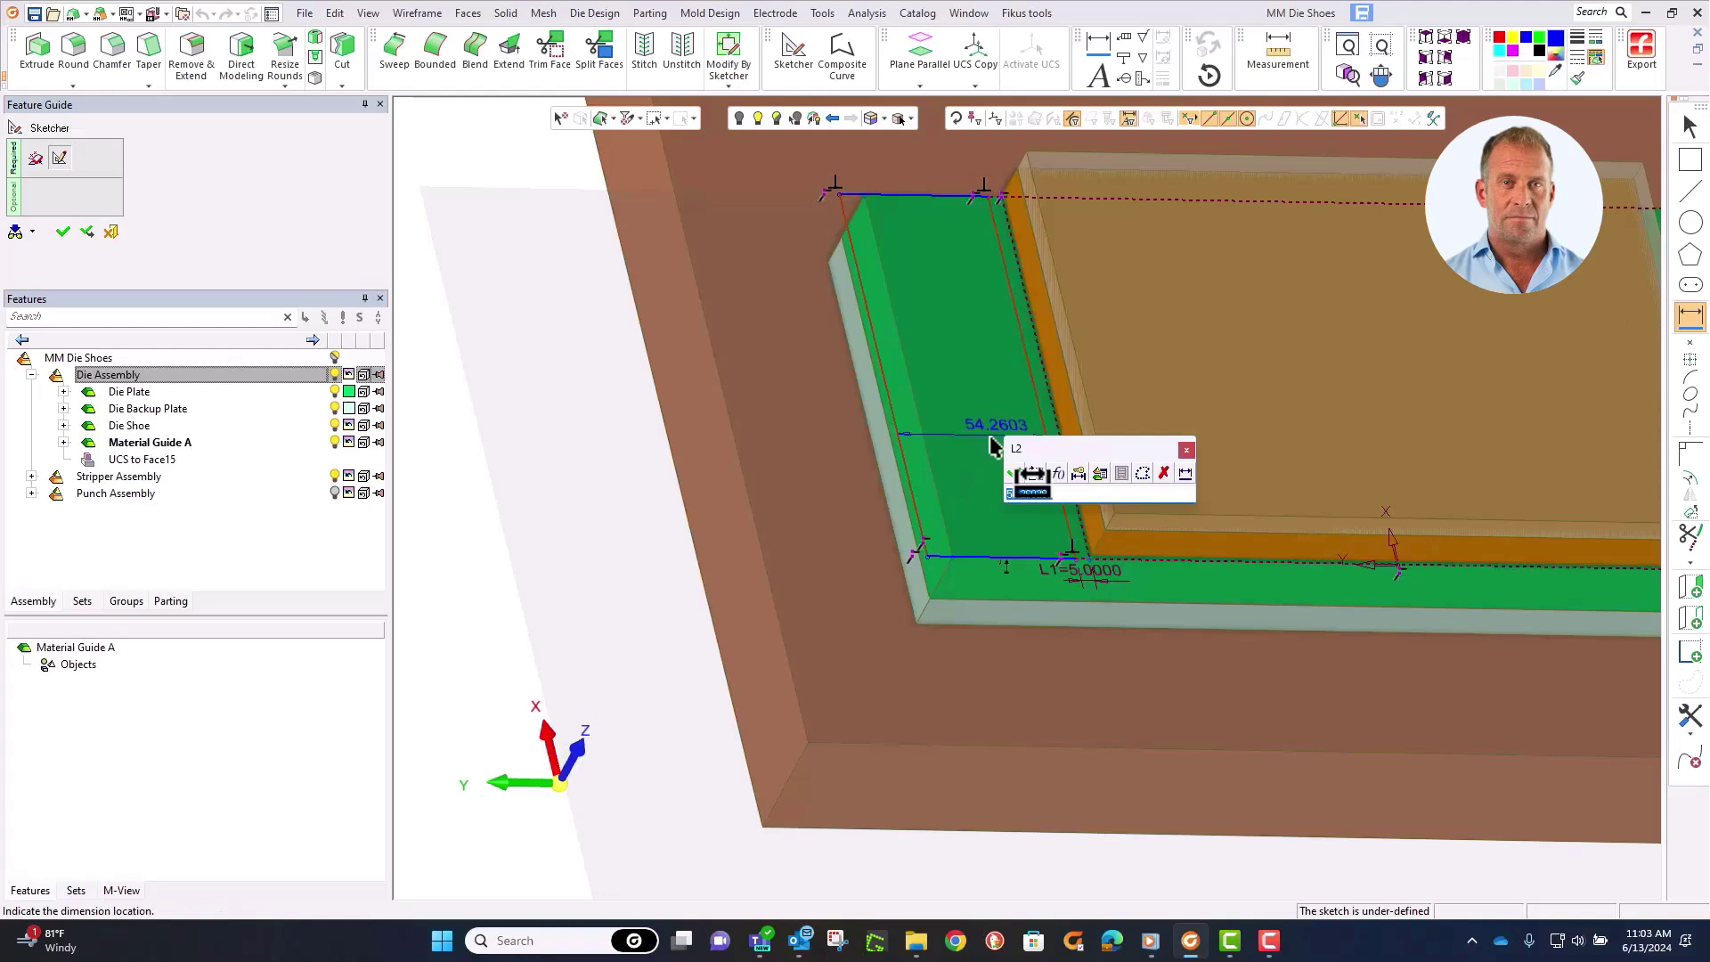
{"action": "type", "text": "50"}
{"action": "key", "text": "Return"}
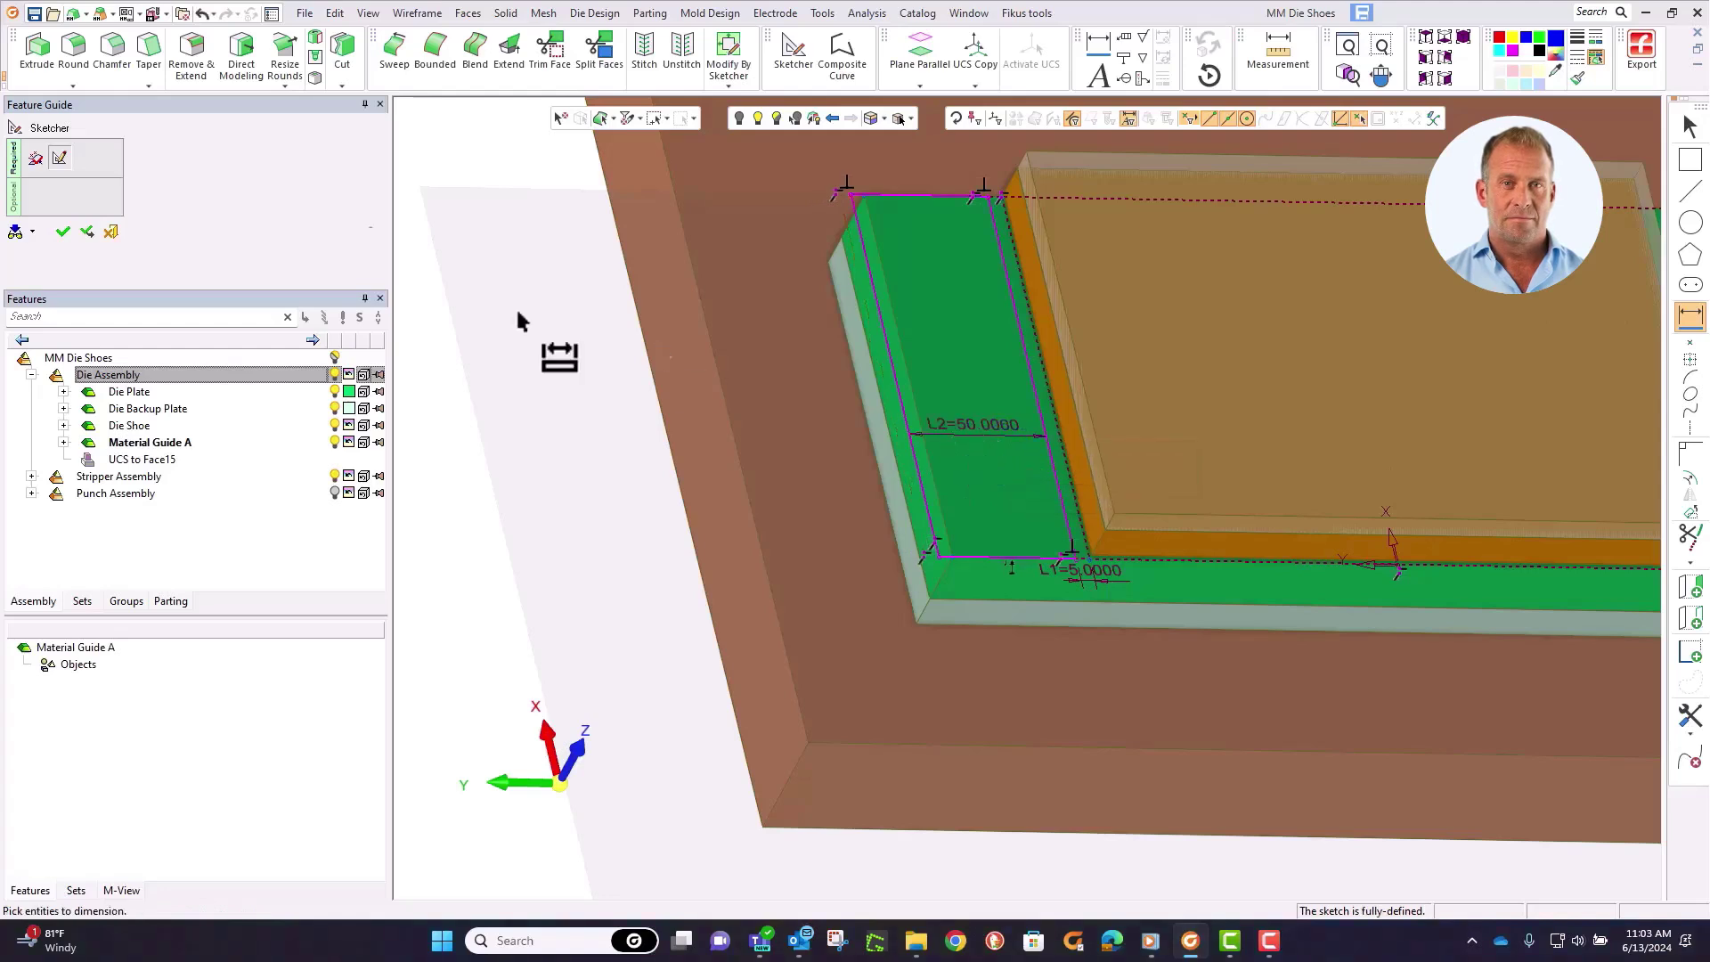
{"action": "key", "text": "Escape"}
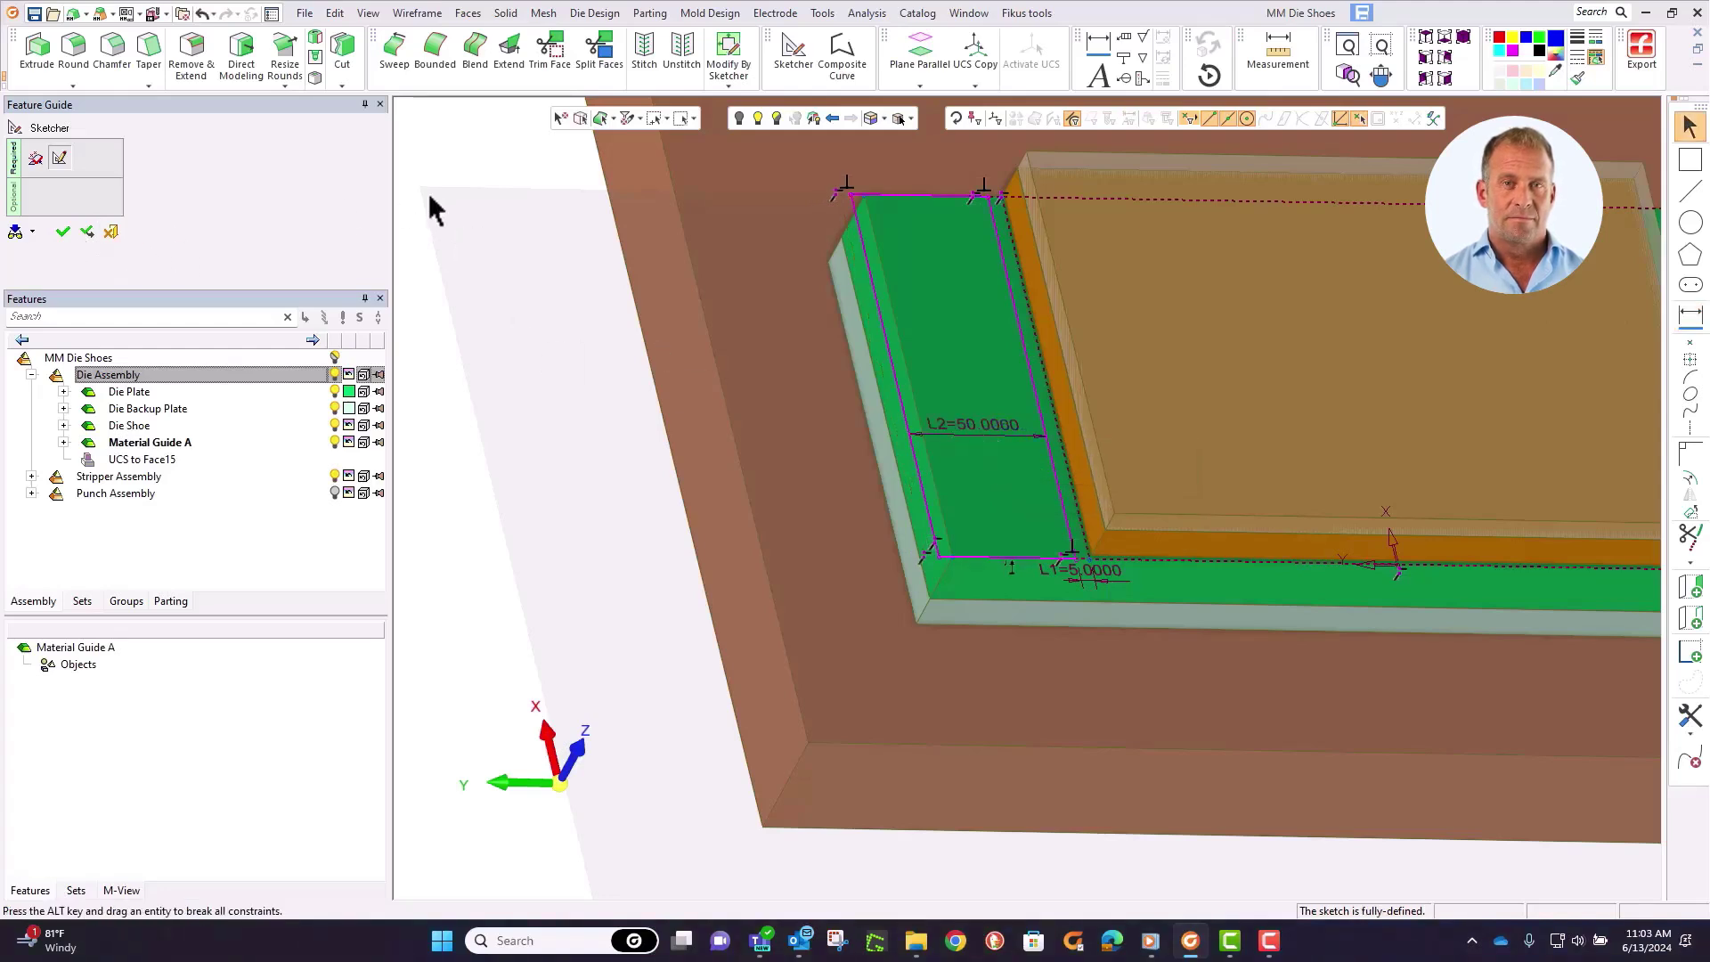
{"action": "left_click", "coordinate": [63, 234]}
Step: Extrude the rectangle upward on one side with a delta of 10 mm to form the Material Guide A body
{"action": "left_click", "coordinate": [36, 49]}
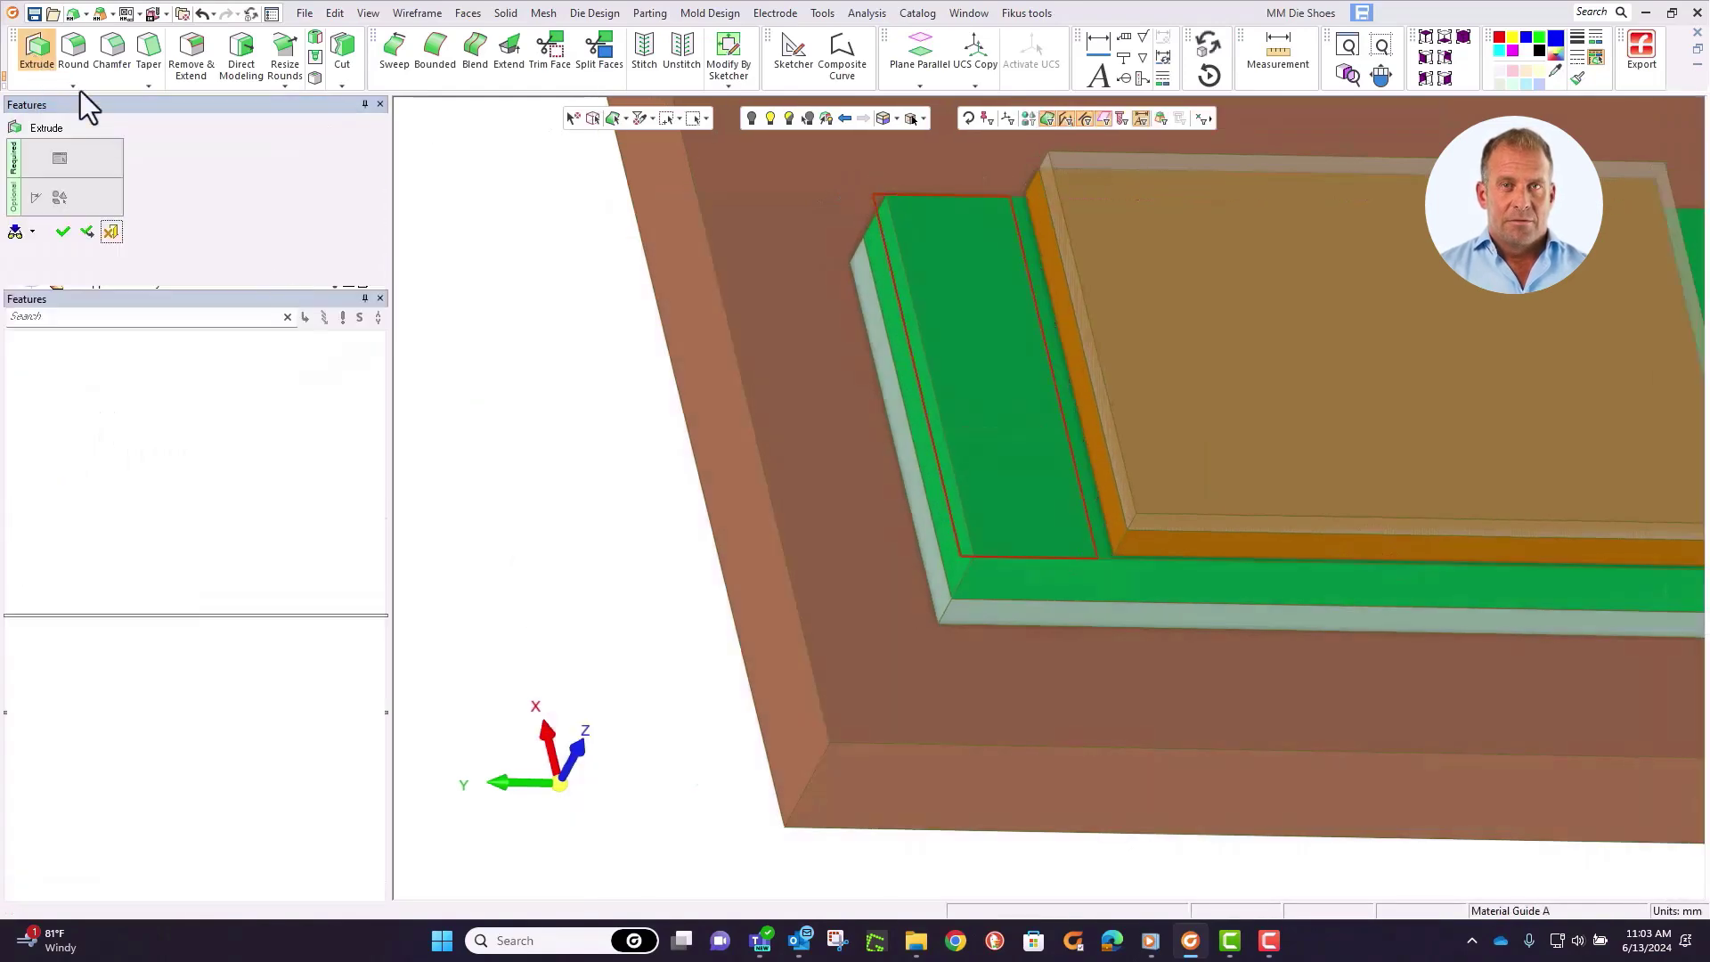
{"action": "middle_click_drag", "start_coordinate": [540, 355], "coordinate": [582, 309]}
{"action": "right_click", "coordinate": [582, 309]}
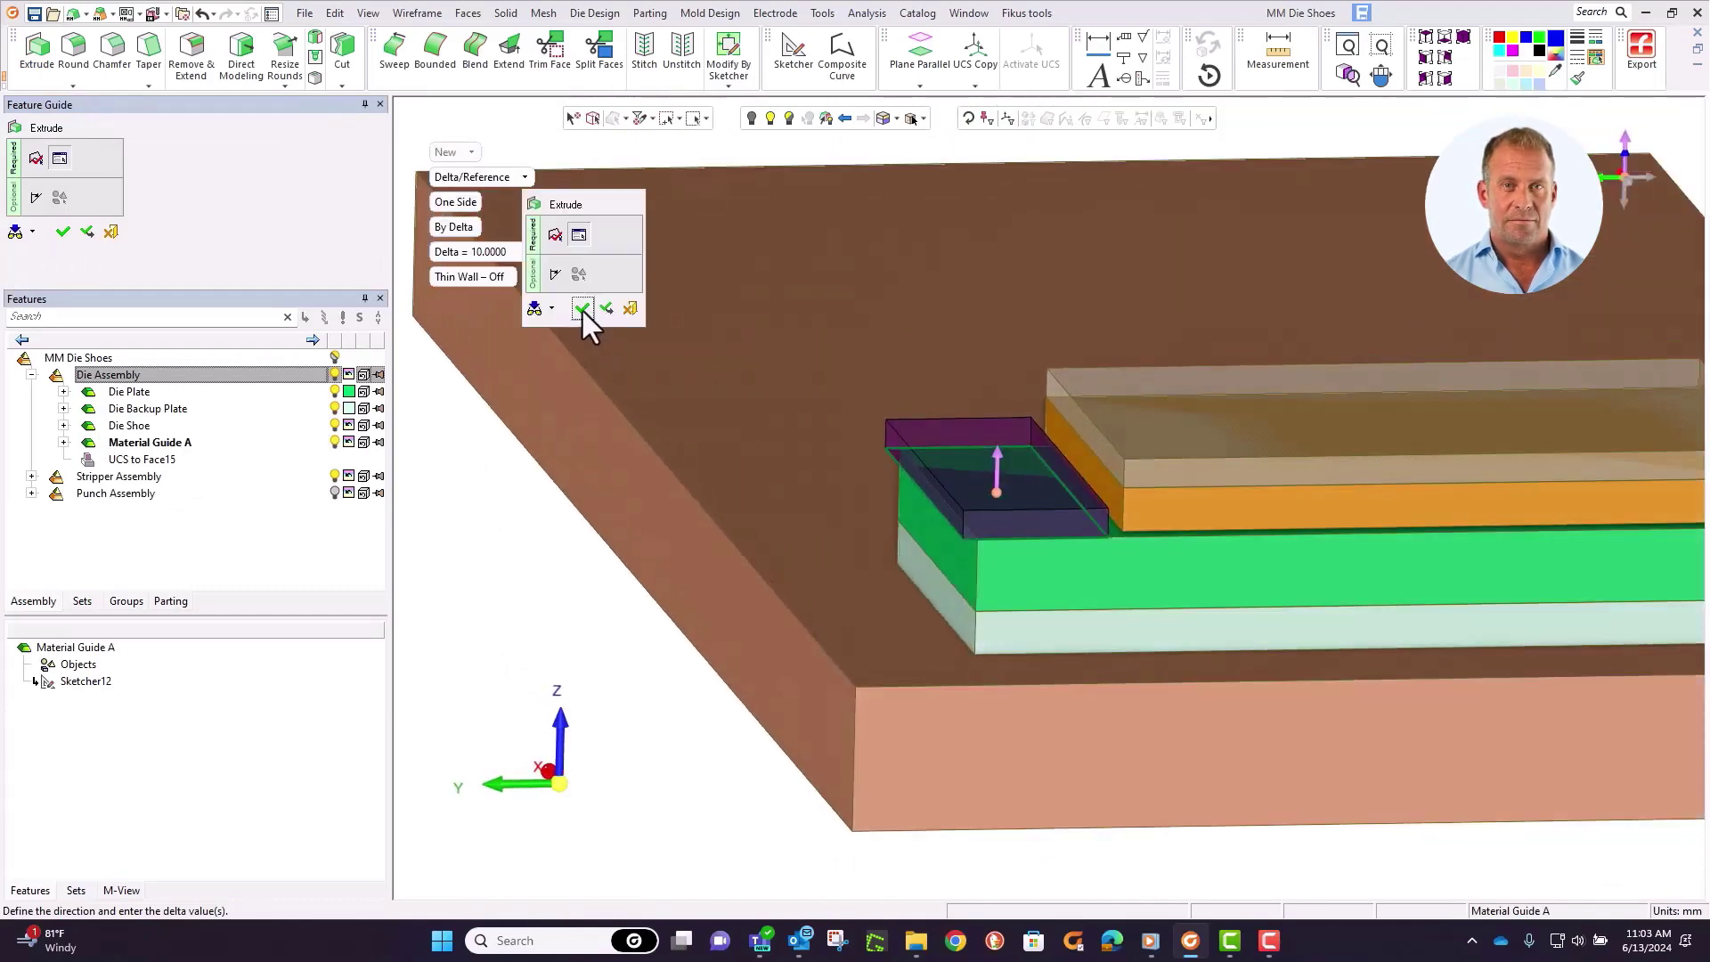
{"action": "left_click", "coordinate": [582, 309]}
{"action": "scroll", "coordinate": [802, 287], "scroll_direction": "down", "scroll_amount": 3}
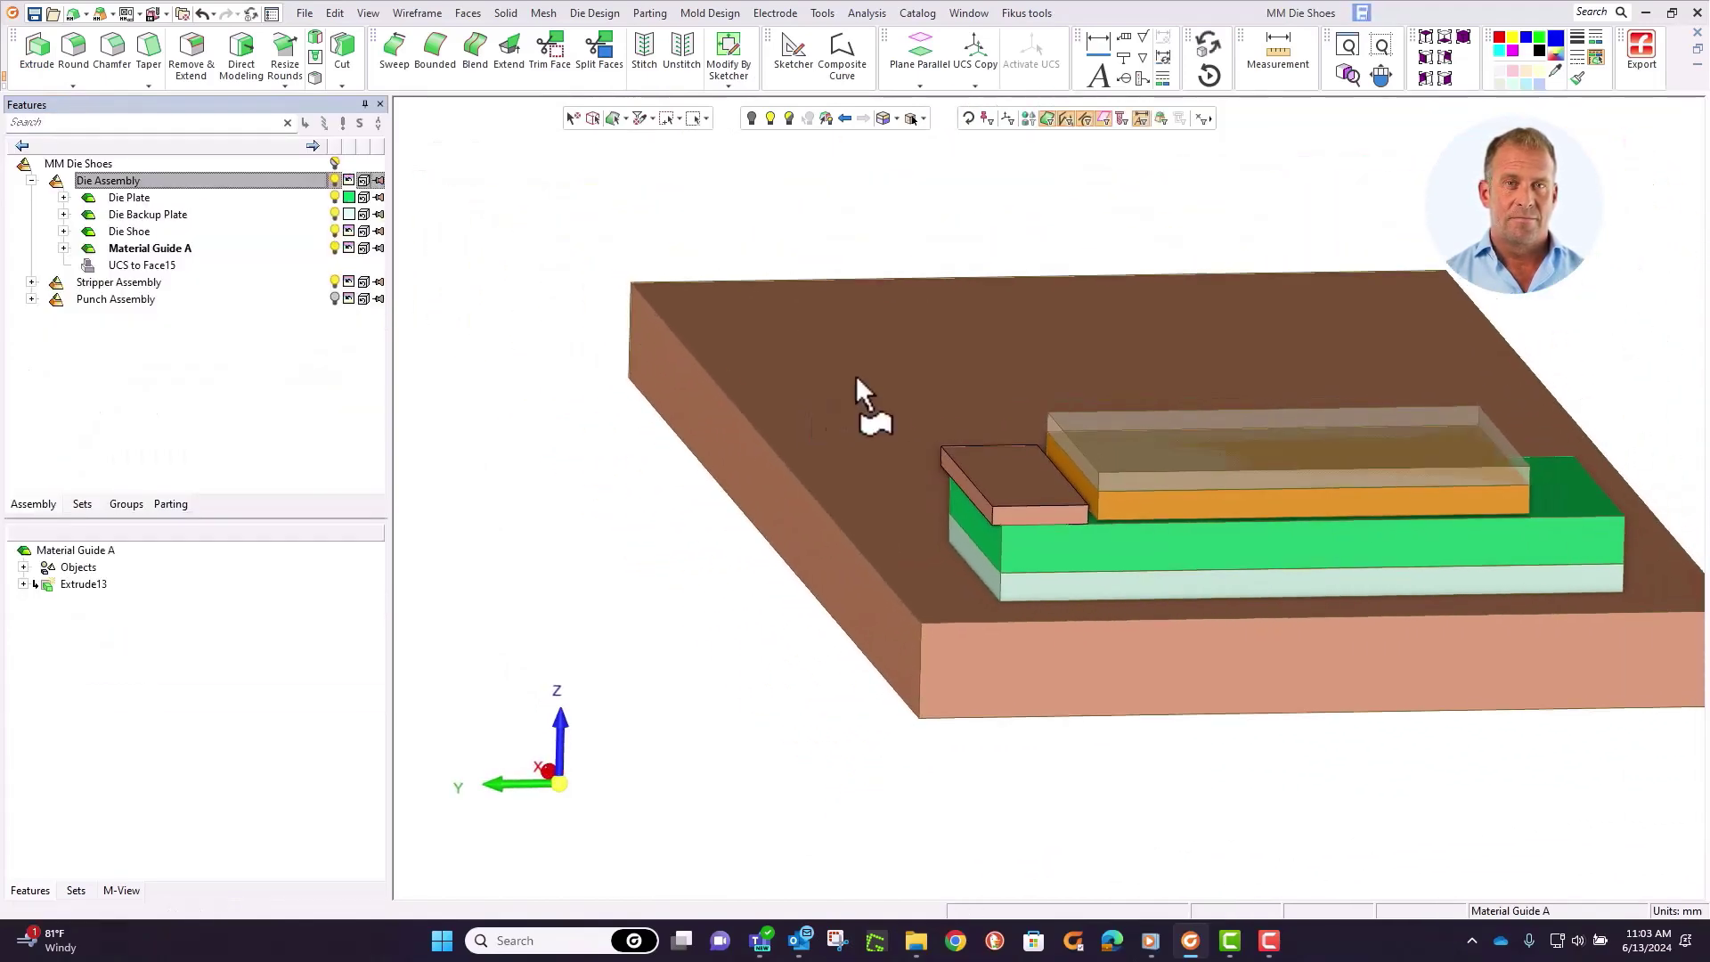
{"action": "middle_click_drag", "start_coordinate": [998, 396], "coordinate": [847, 366], "text": "ctrl"}
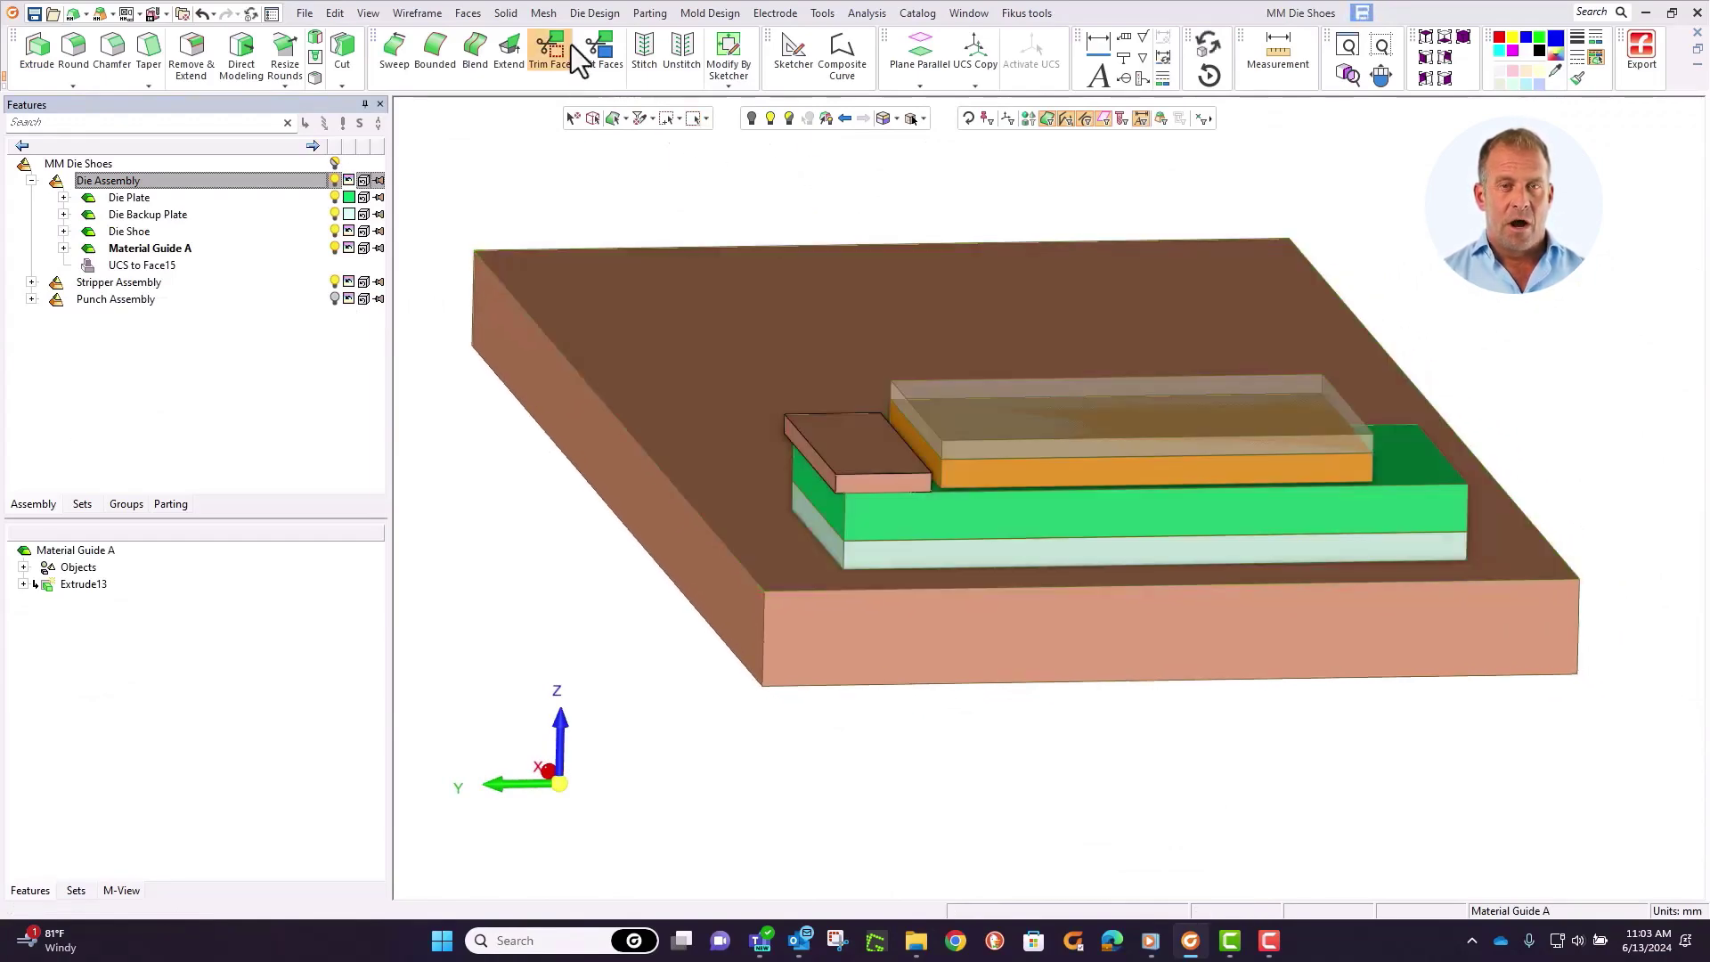
Step: Add a new part named Material Guide B to the Die Assembly, placed on the die plate's top face at the existing origin
{"action": "left_click", "coordinate": [258, 181]}
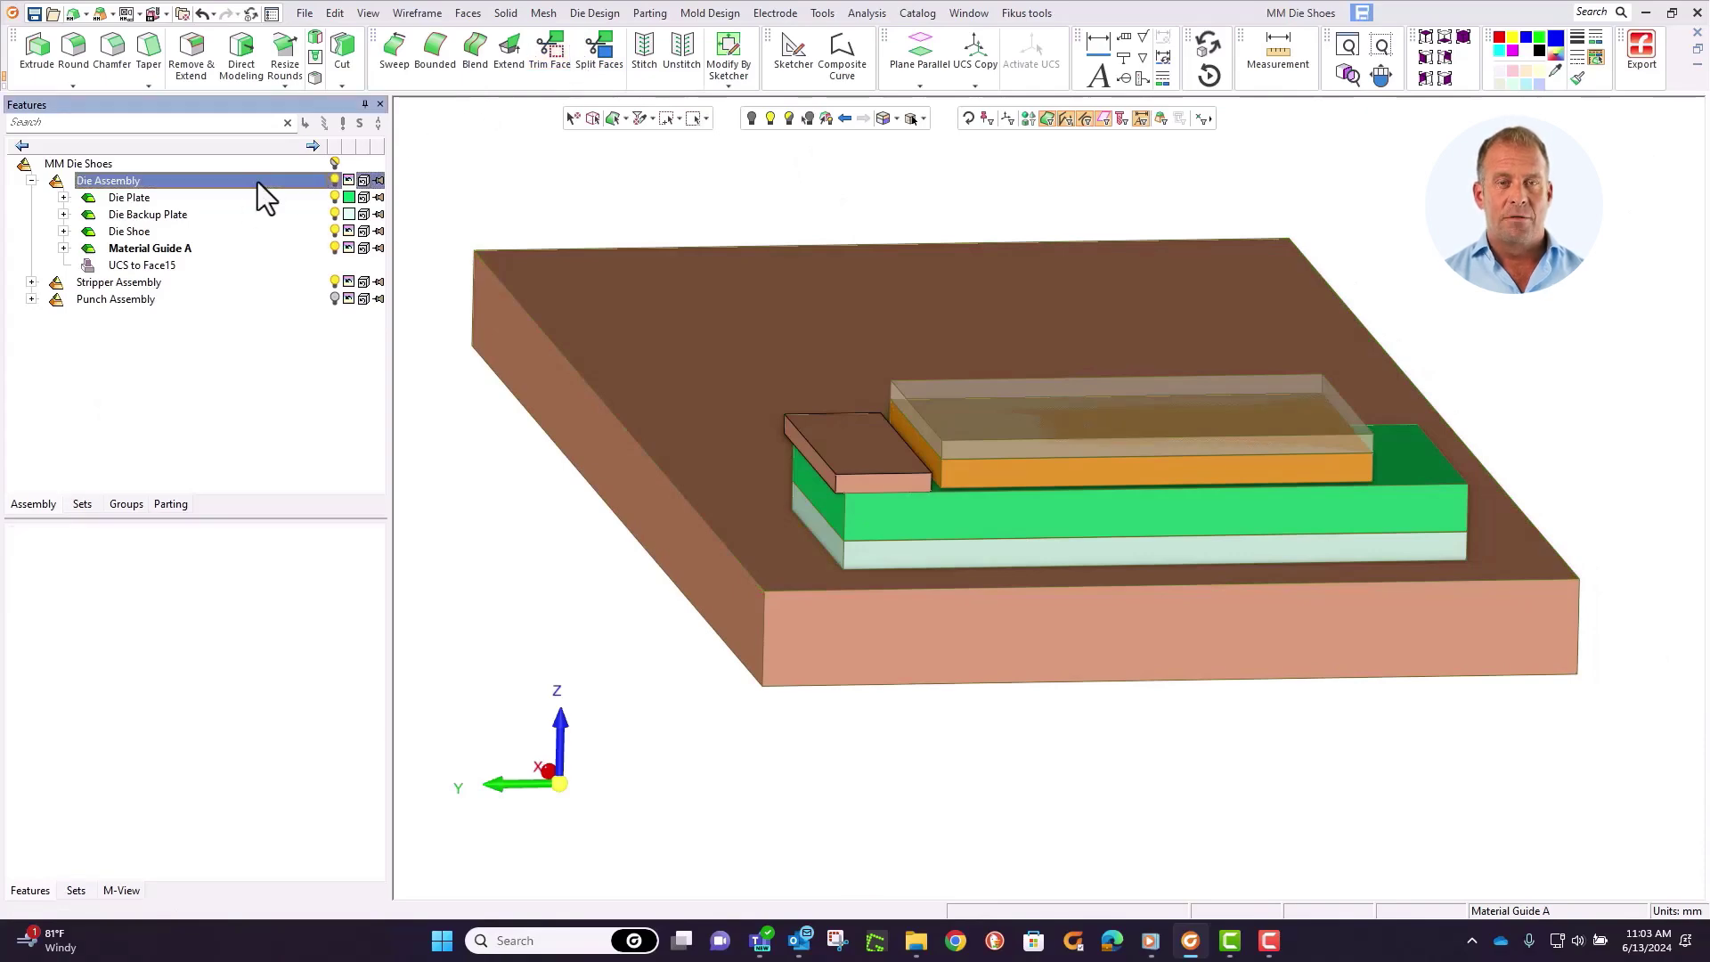
{"action": "left_click", "coordinate": [592, 13]}
{"action": "left_click", "coordinate": [591, 76]}
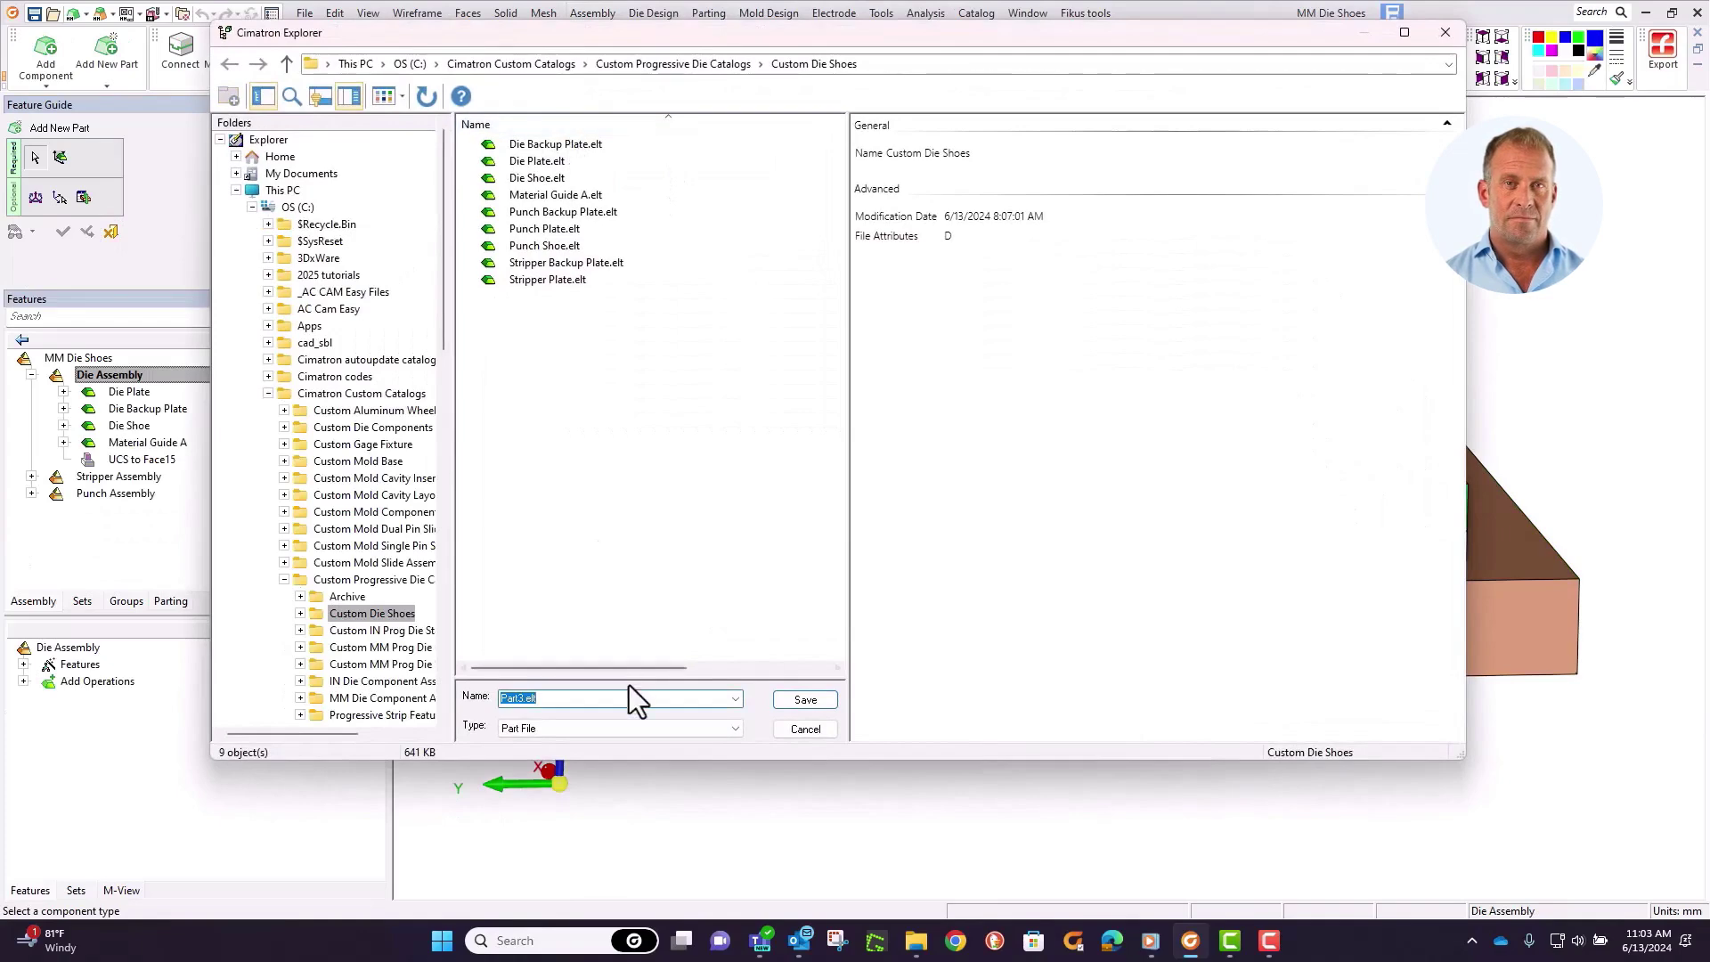
{"action": "left_click", "coordinate": [634, 700]}
{"action": "type", "text": "Material Guide B"}
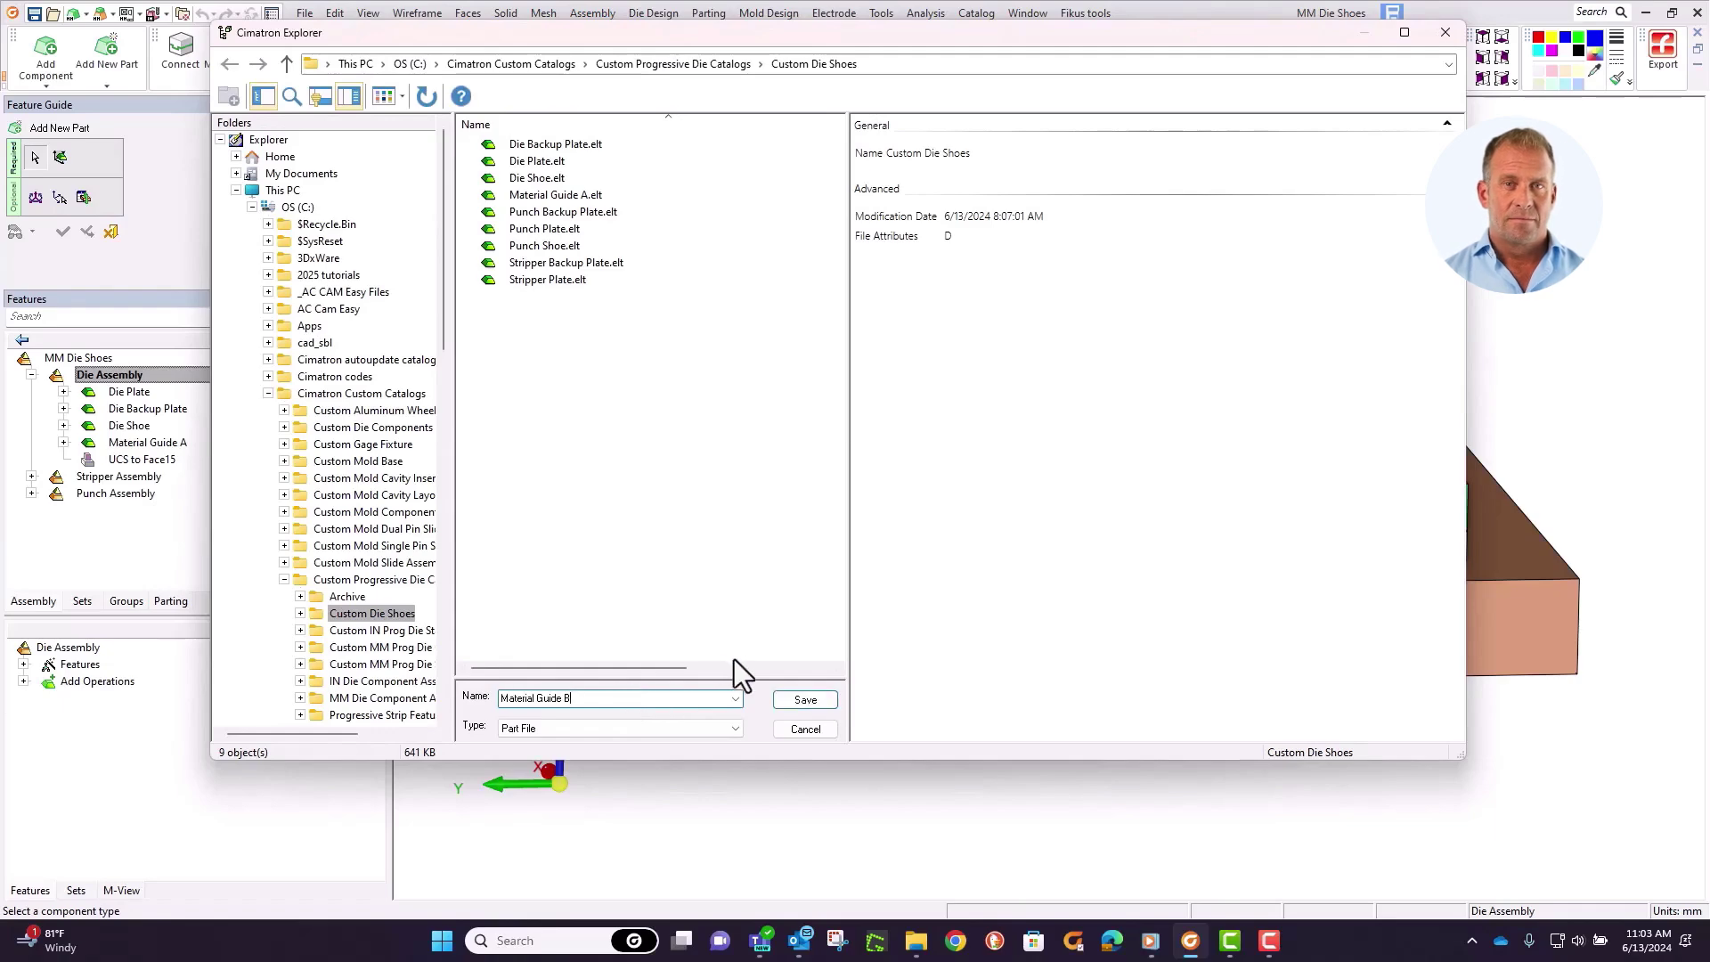
{"action": "left_click", "coordinate": [784, 699]}
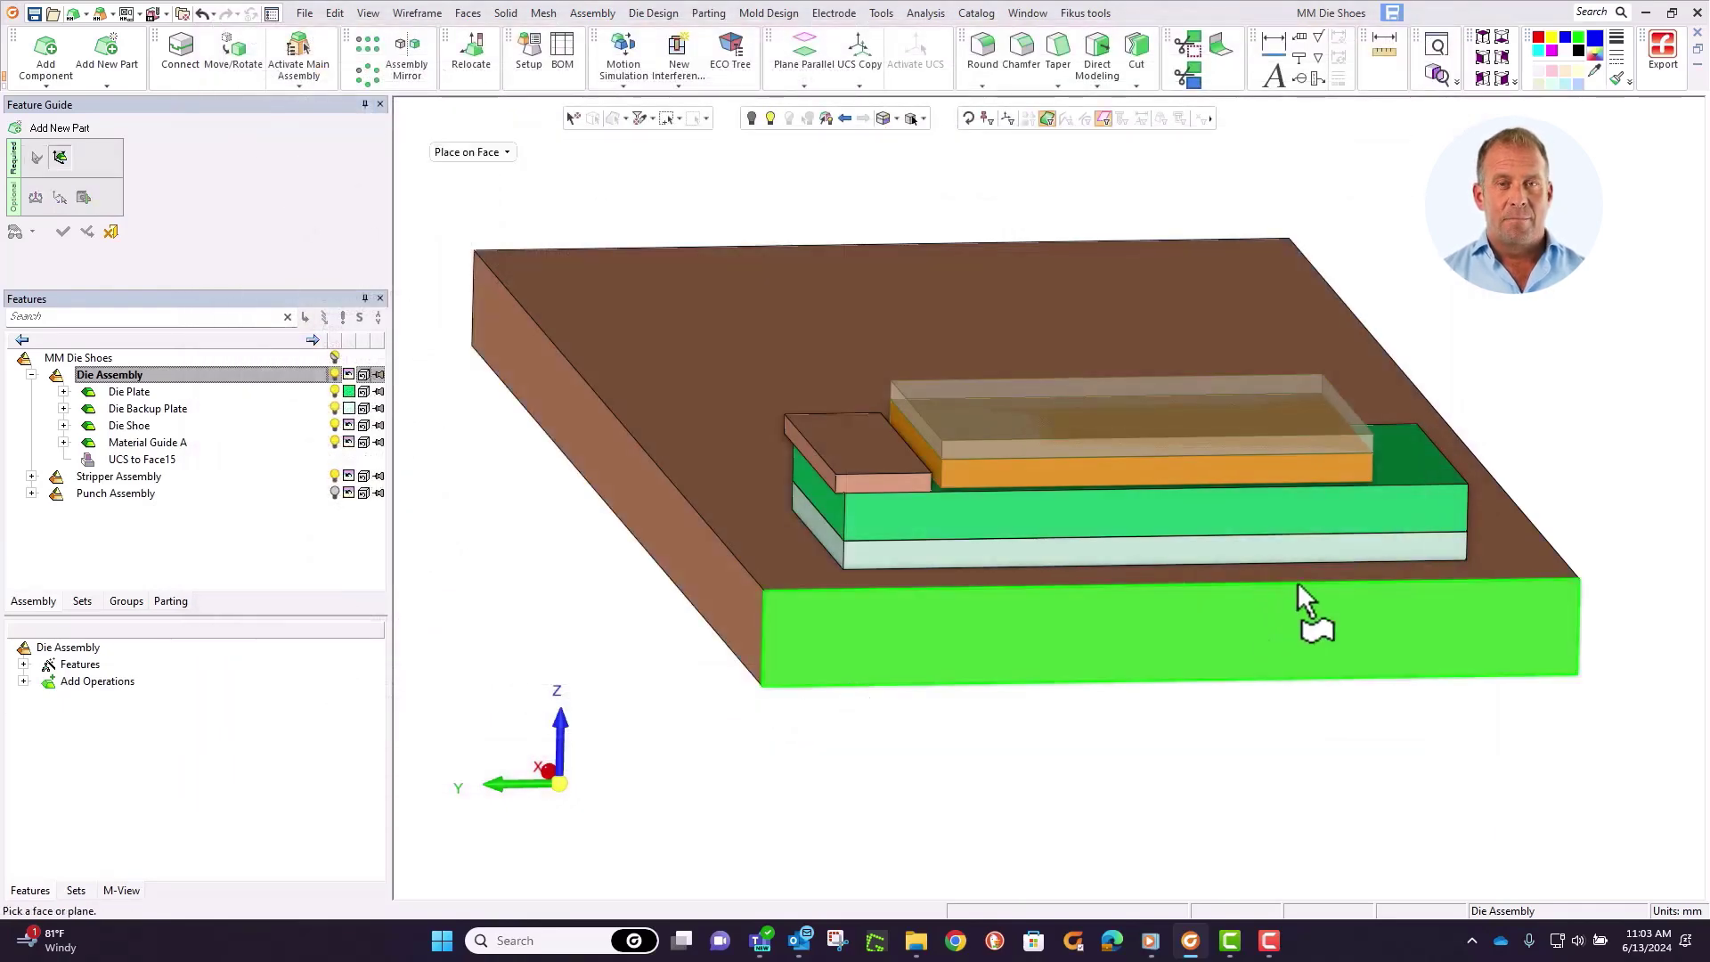
{"action": "left_click", "coordinate": [1412, 454]}
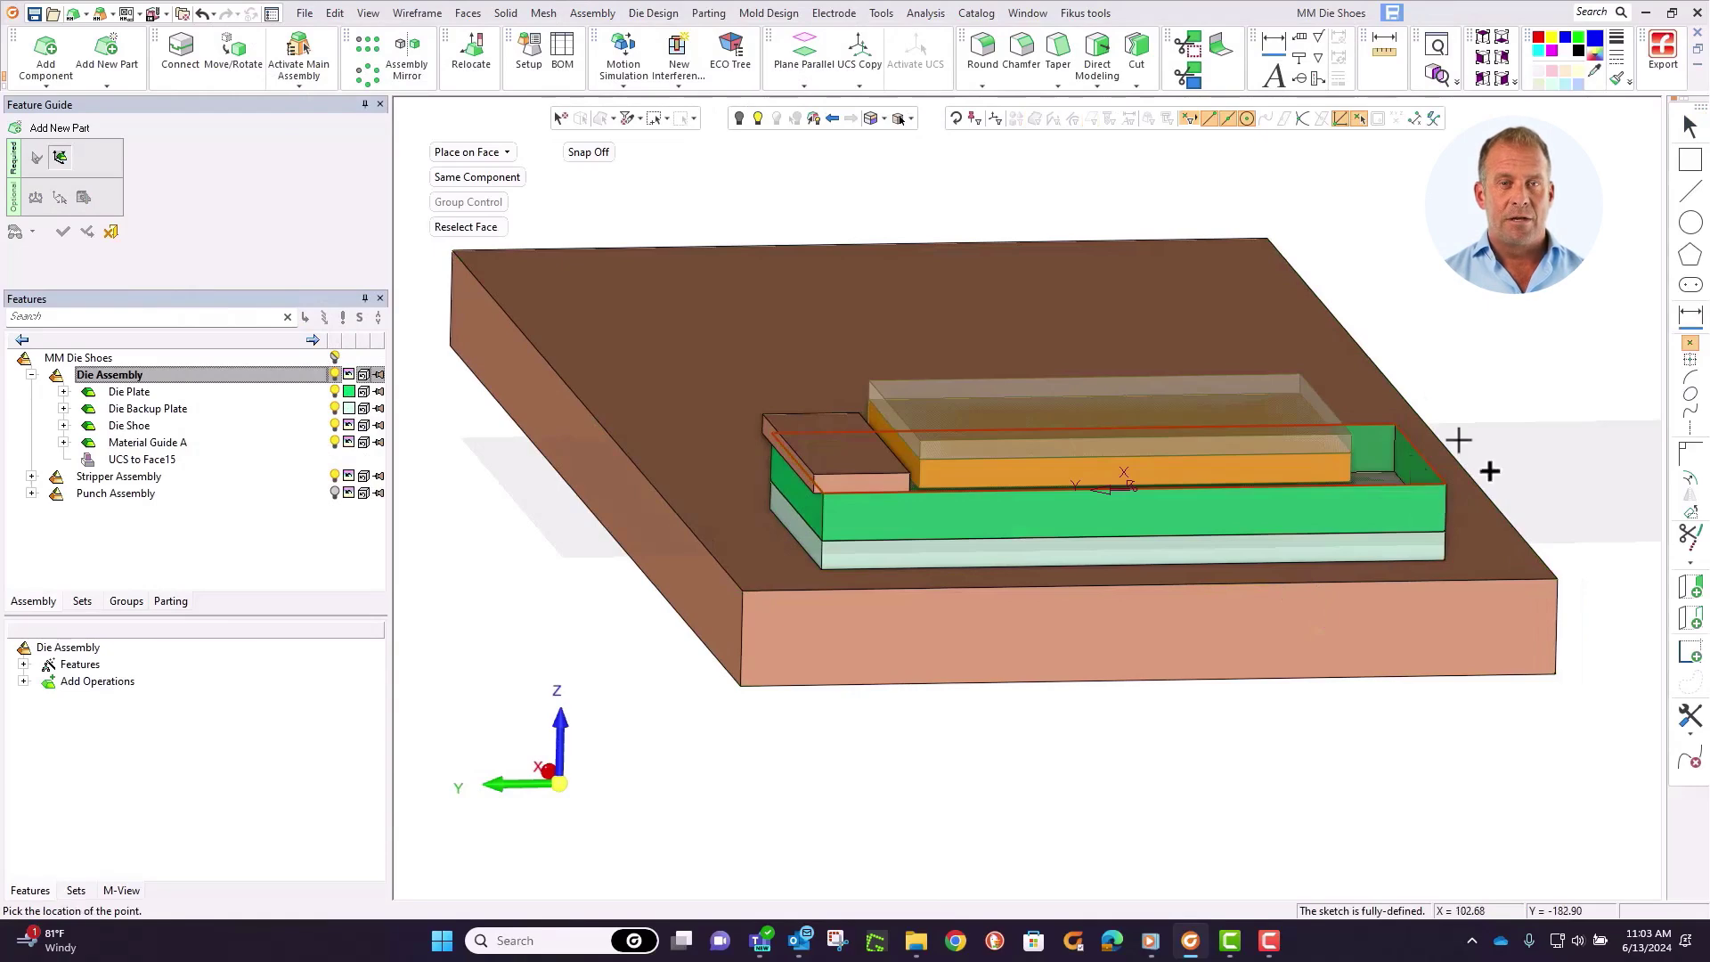
{"action": "left_click", "coordinate": [1166, 522]}
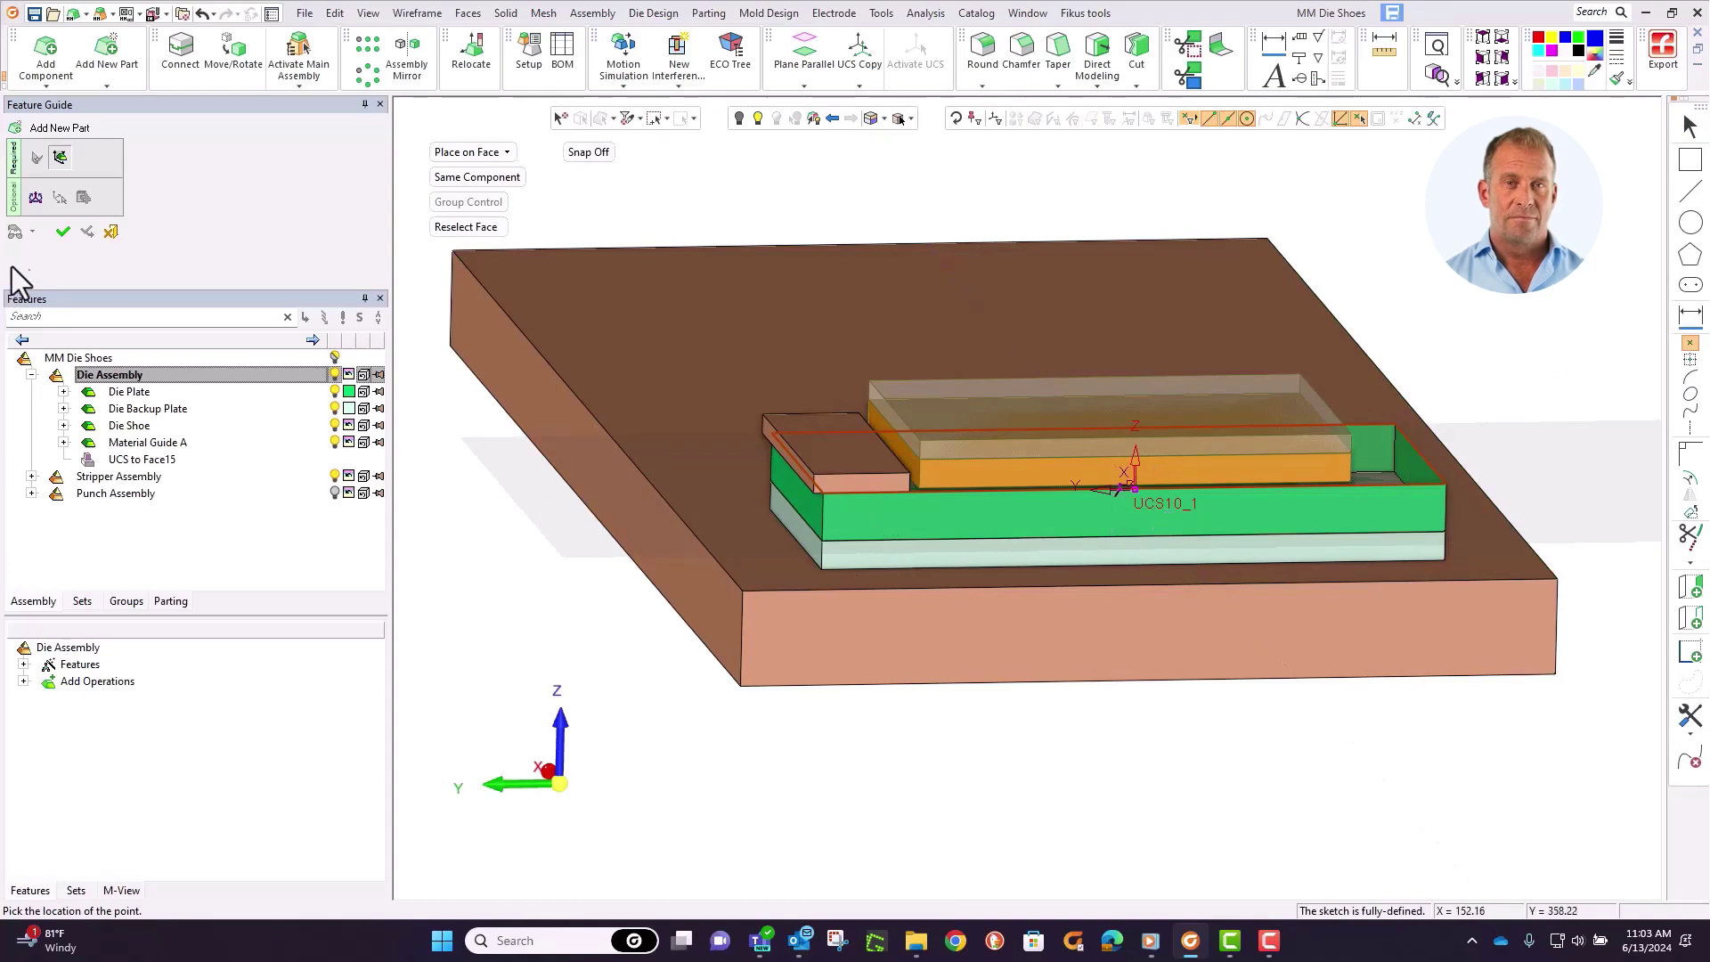
{"action": "left_click", "coordinate": [63, 233]}
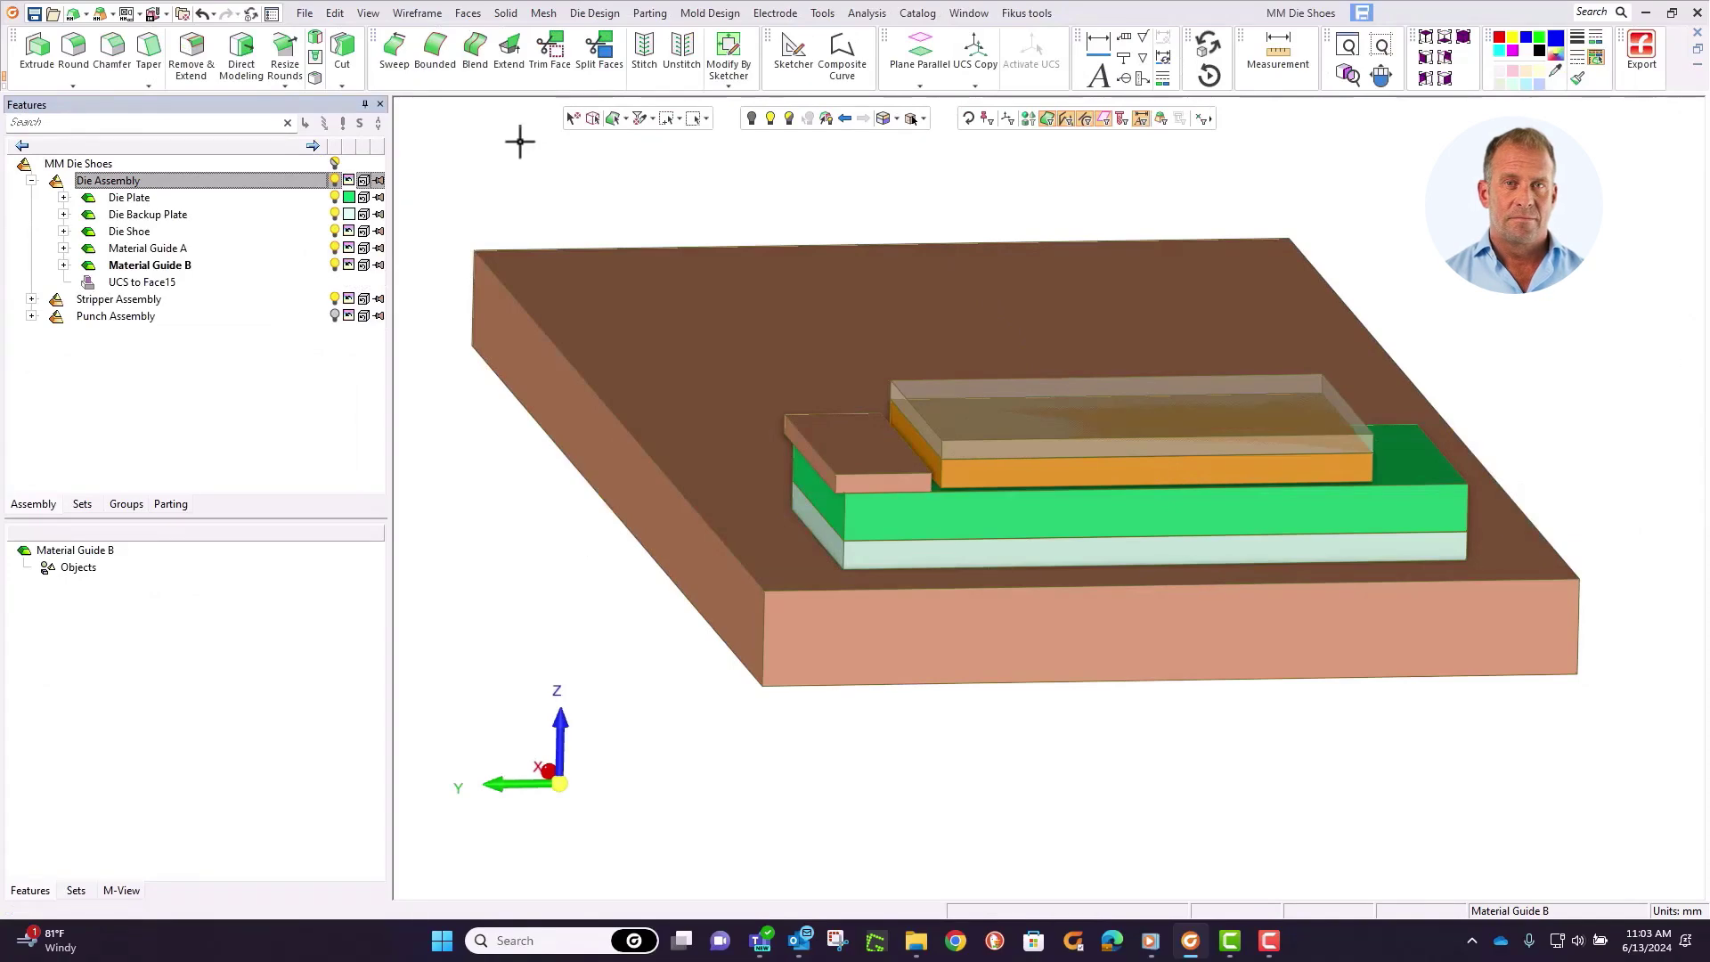
Step: Start a sketch on the die plate's top face and add the plate's two long edges and the stripper plate's adjacent lower edge as references
{"action": "left_click", "coordinate": [795, 55]}
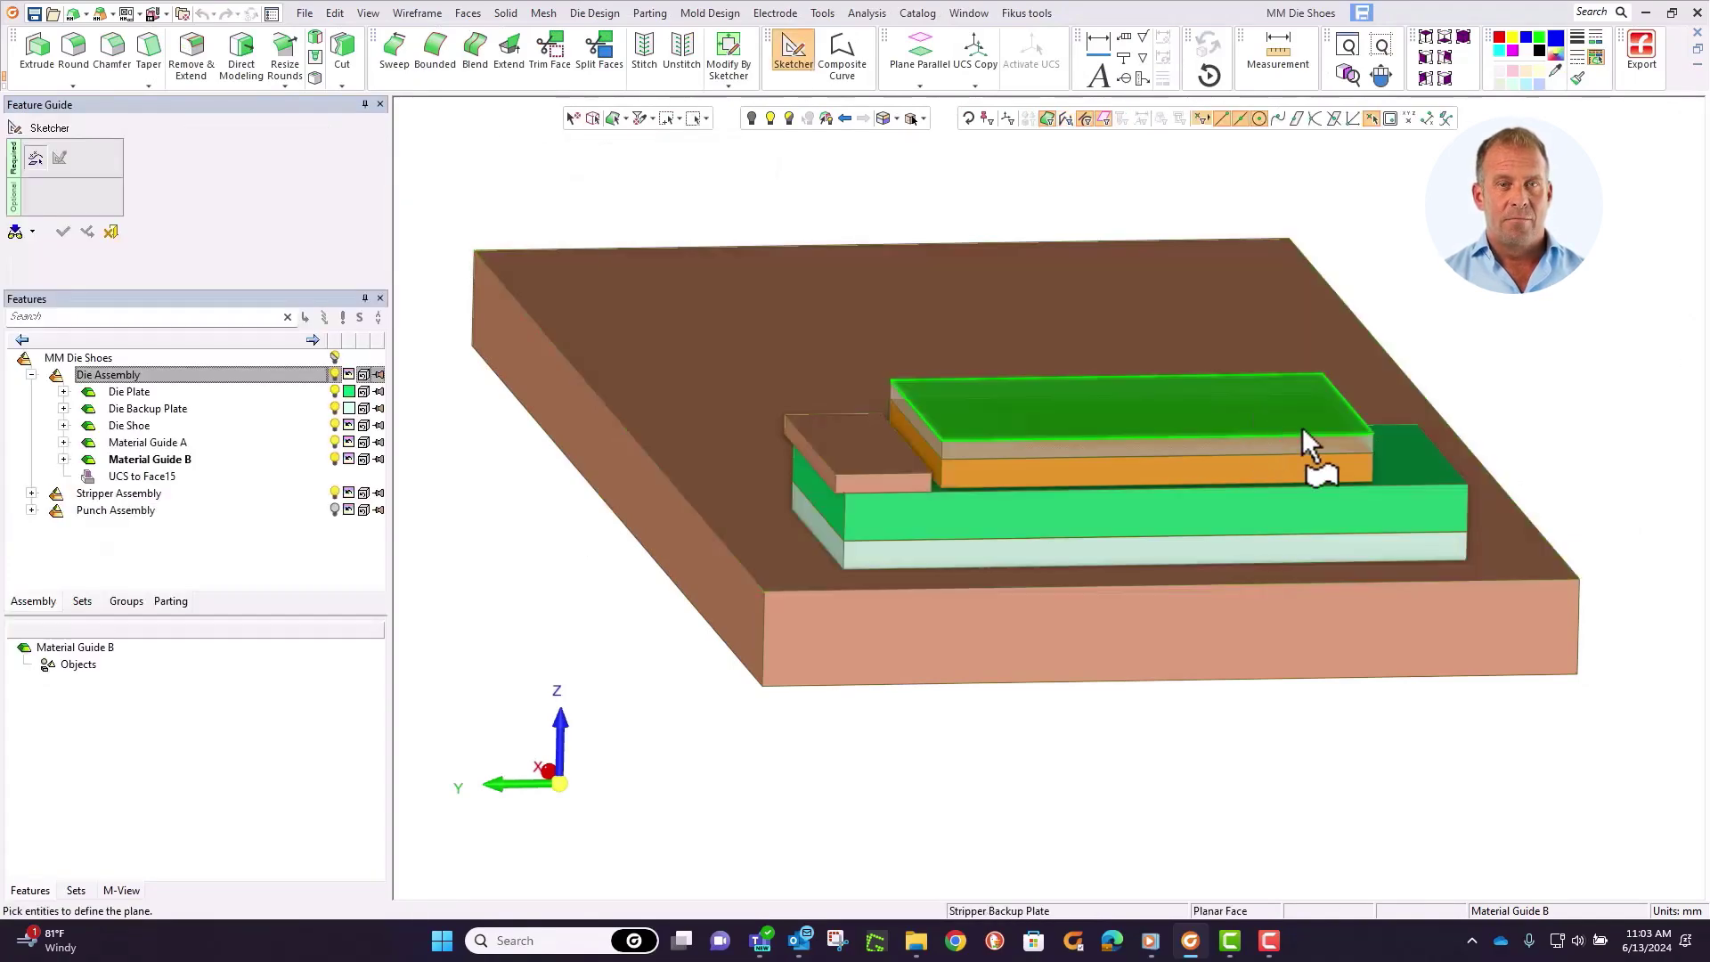
{"action": "left_click", "coordinate": [1386, 451]}
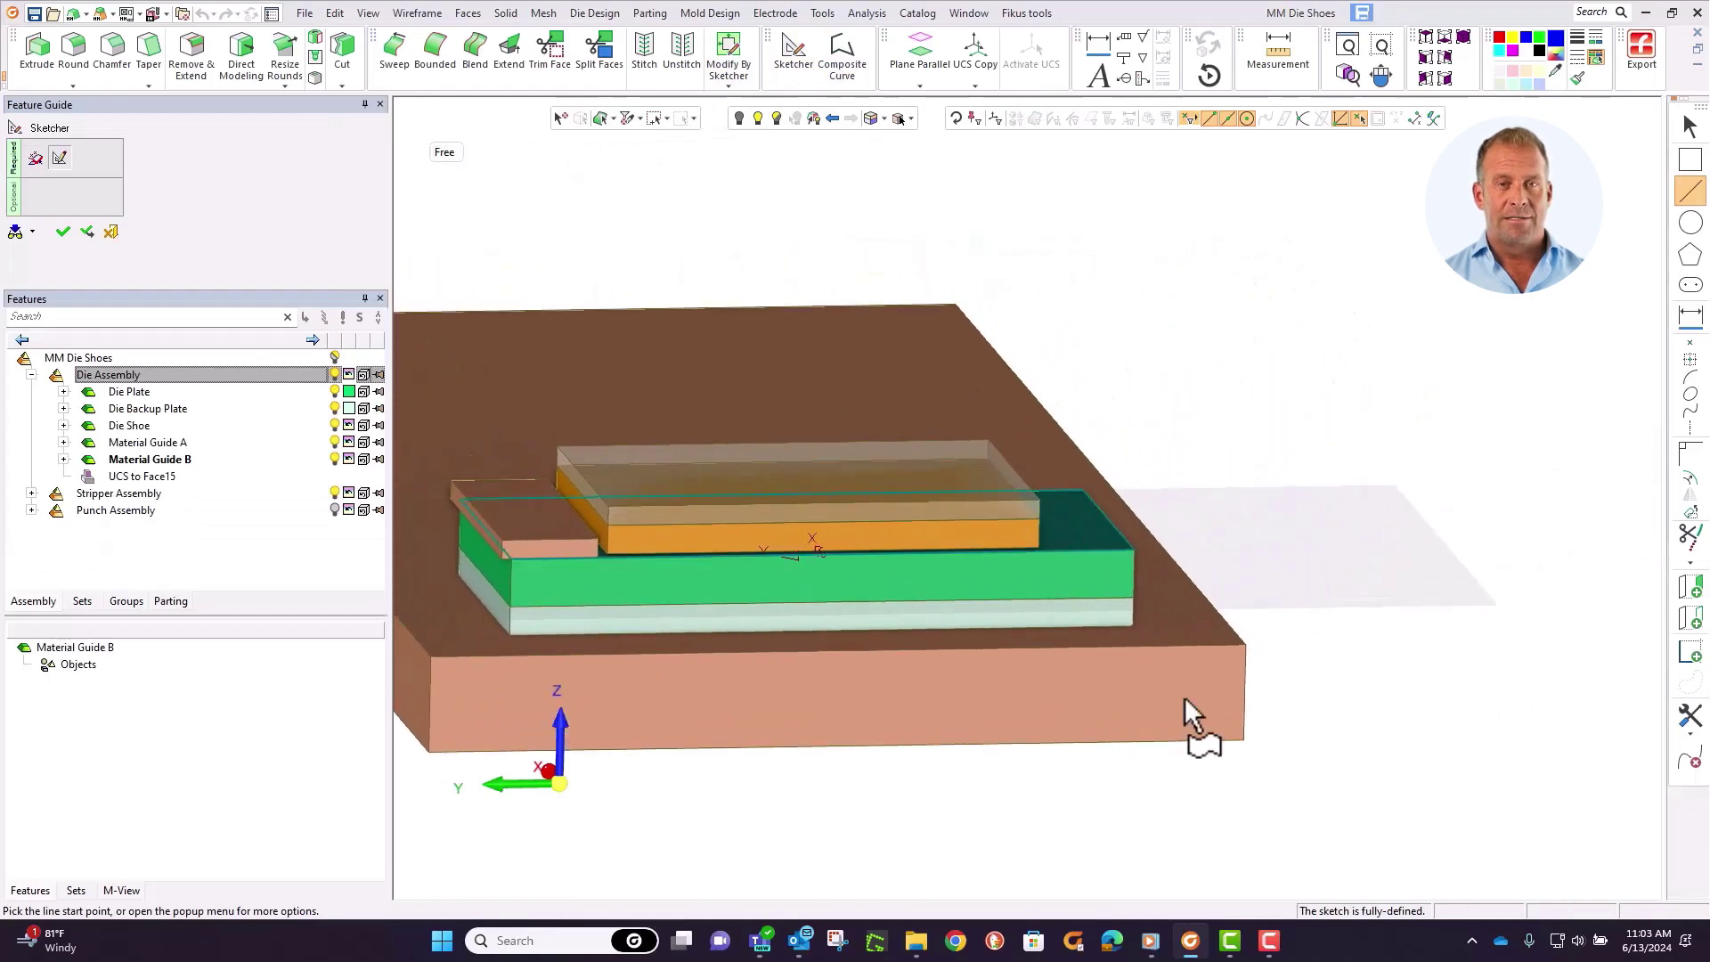
{"action": "scroll", "coordinate": [1250, 481], "scroll_direction": "up", "scroll_amount": 3}
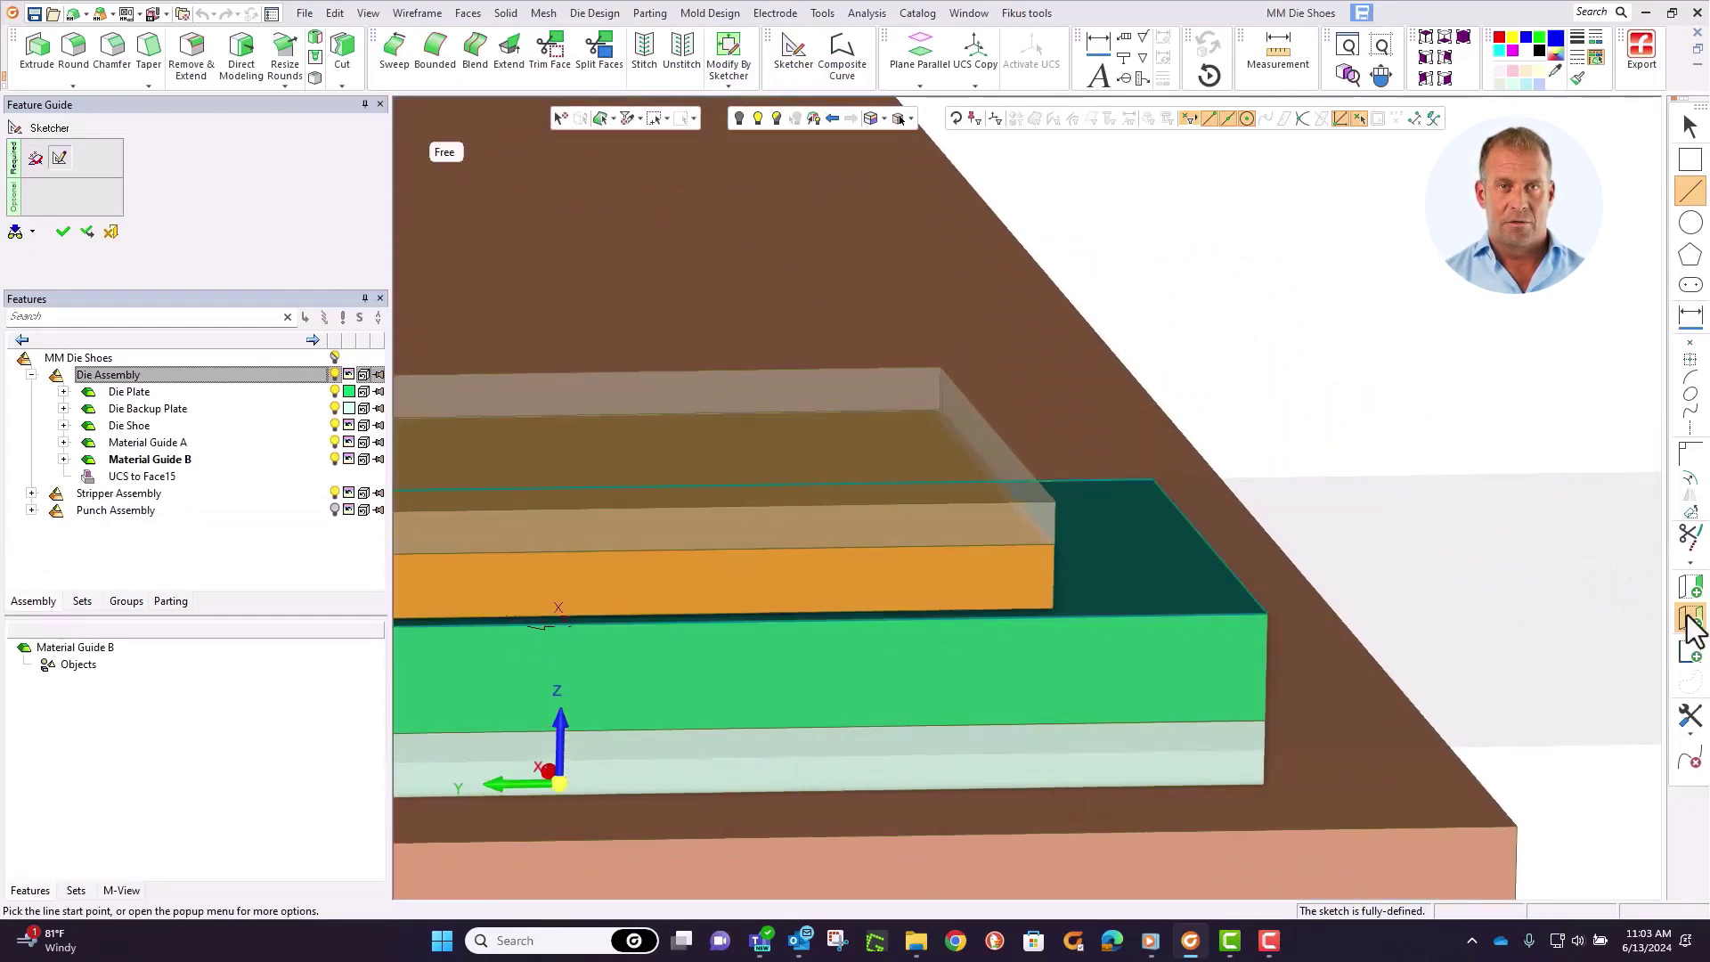
{"action": "left_click", "coordinate": [1690, 617]}
{"action": "left_click", "coordinate": [1131, 482]}
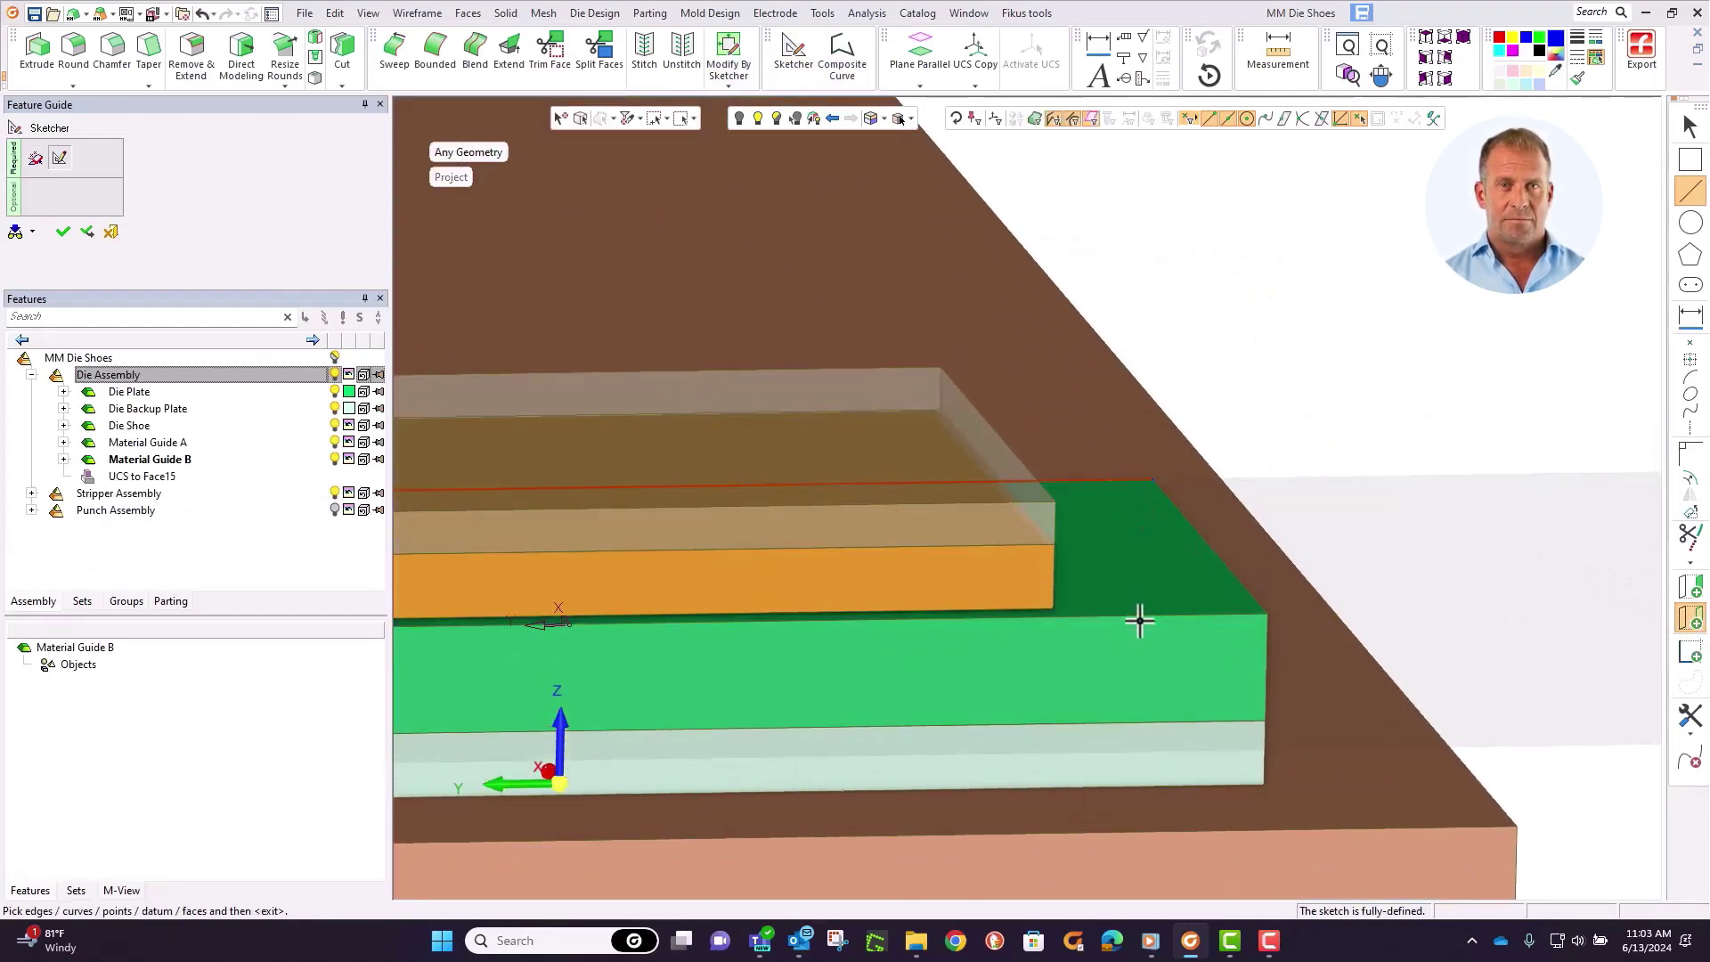
{"action": "left_click", "coordinate": [1141, 613]}
{"action": "mouse_move", "coordinate": [1141, 613]}
{"action": "middle_mouse_down"}
{"action": "mouse_move", "coordinate": [1164, 629]}
{"action": "mouse_move", "coordinate": [1092, 603]}
{"action": "mouse_move", "coordinate": [1172, 603]}
{"action": "middle_mouse_up"}
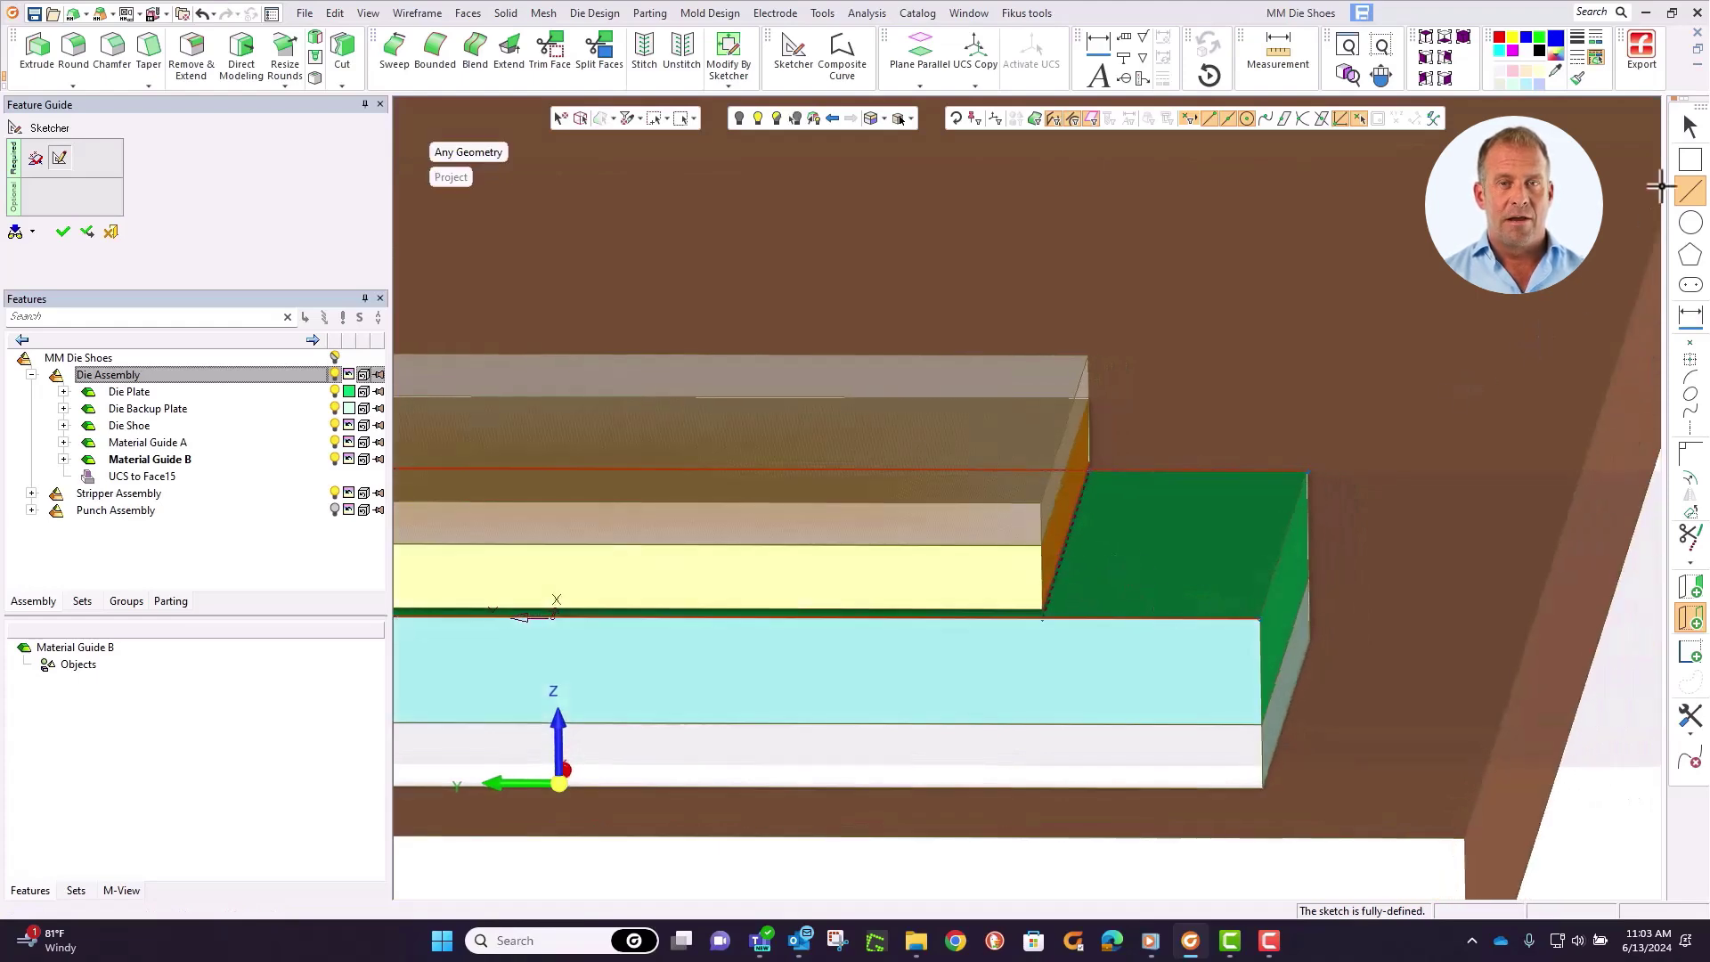
Step: Sketch a rectangle spanning the die plate's two long reference edges, beside the stripper plate on the side opposite Material Guide A
{"action": "left_click", "coordinate": [1690, 160]}
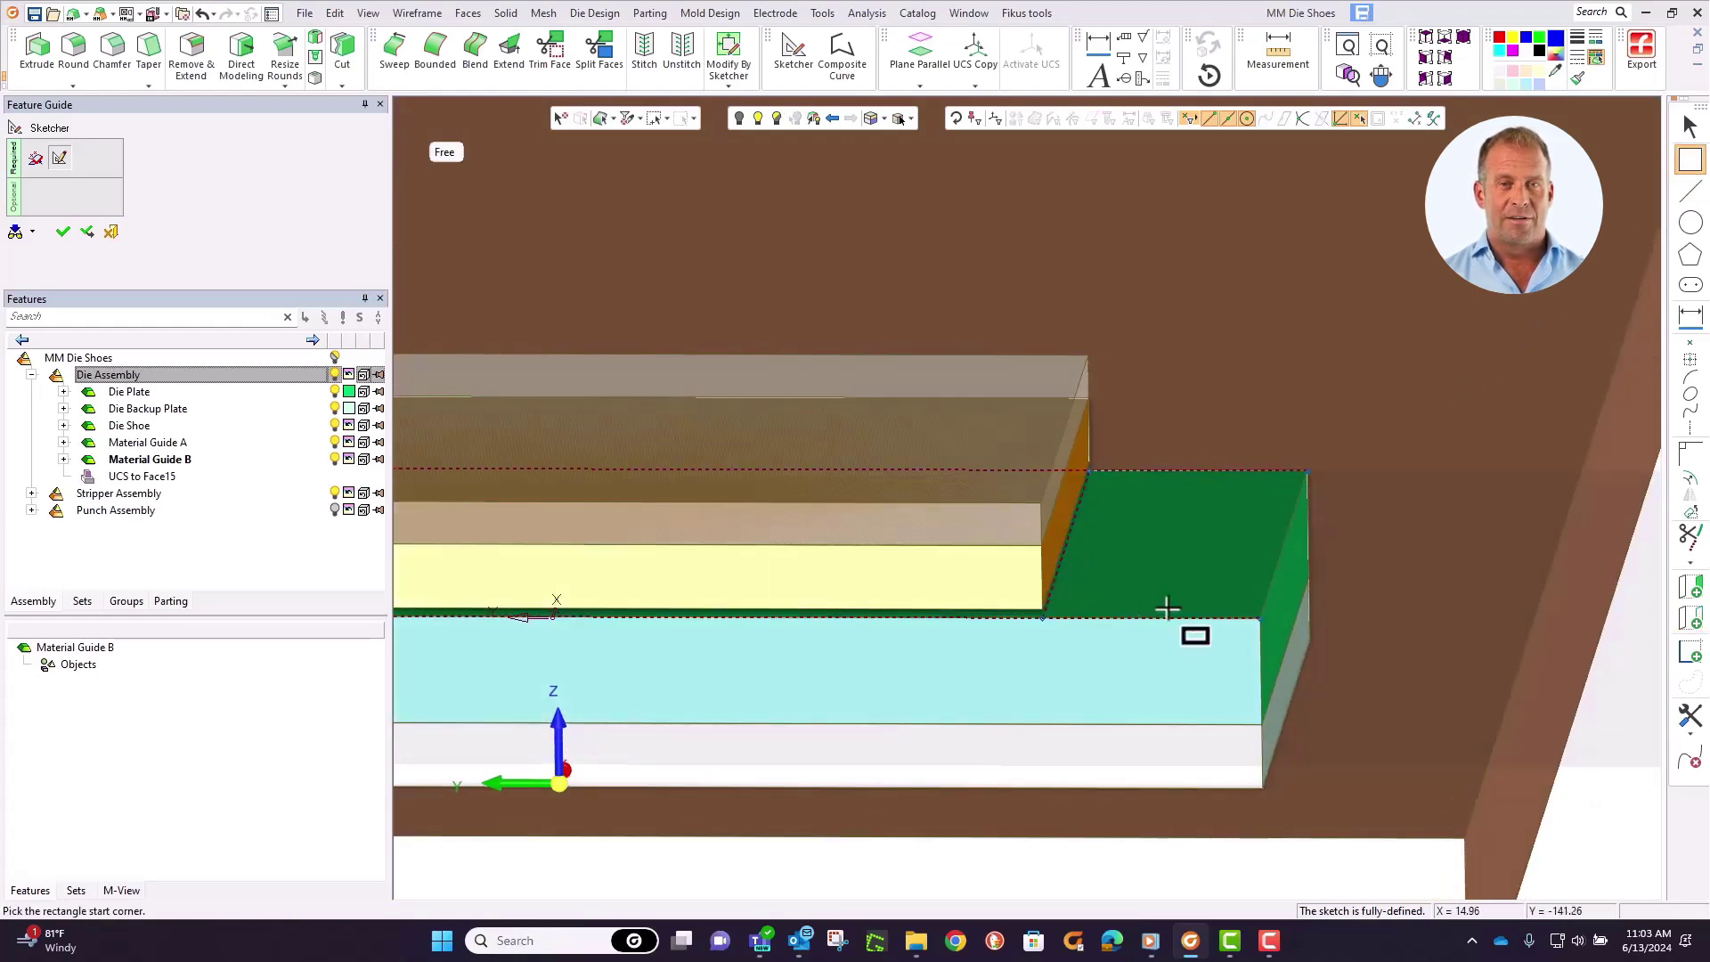
{"action": "left_click", "coordinate": [1116, 470]}
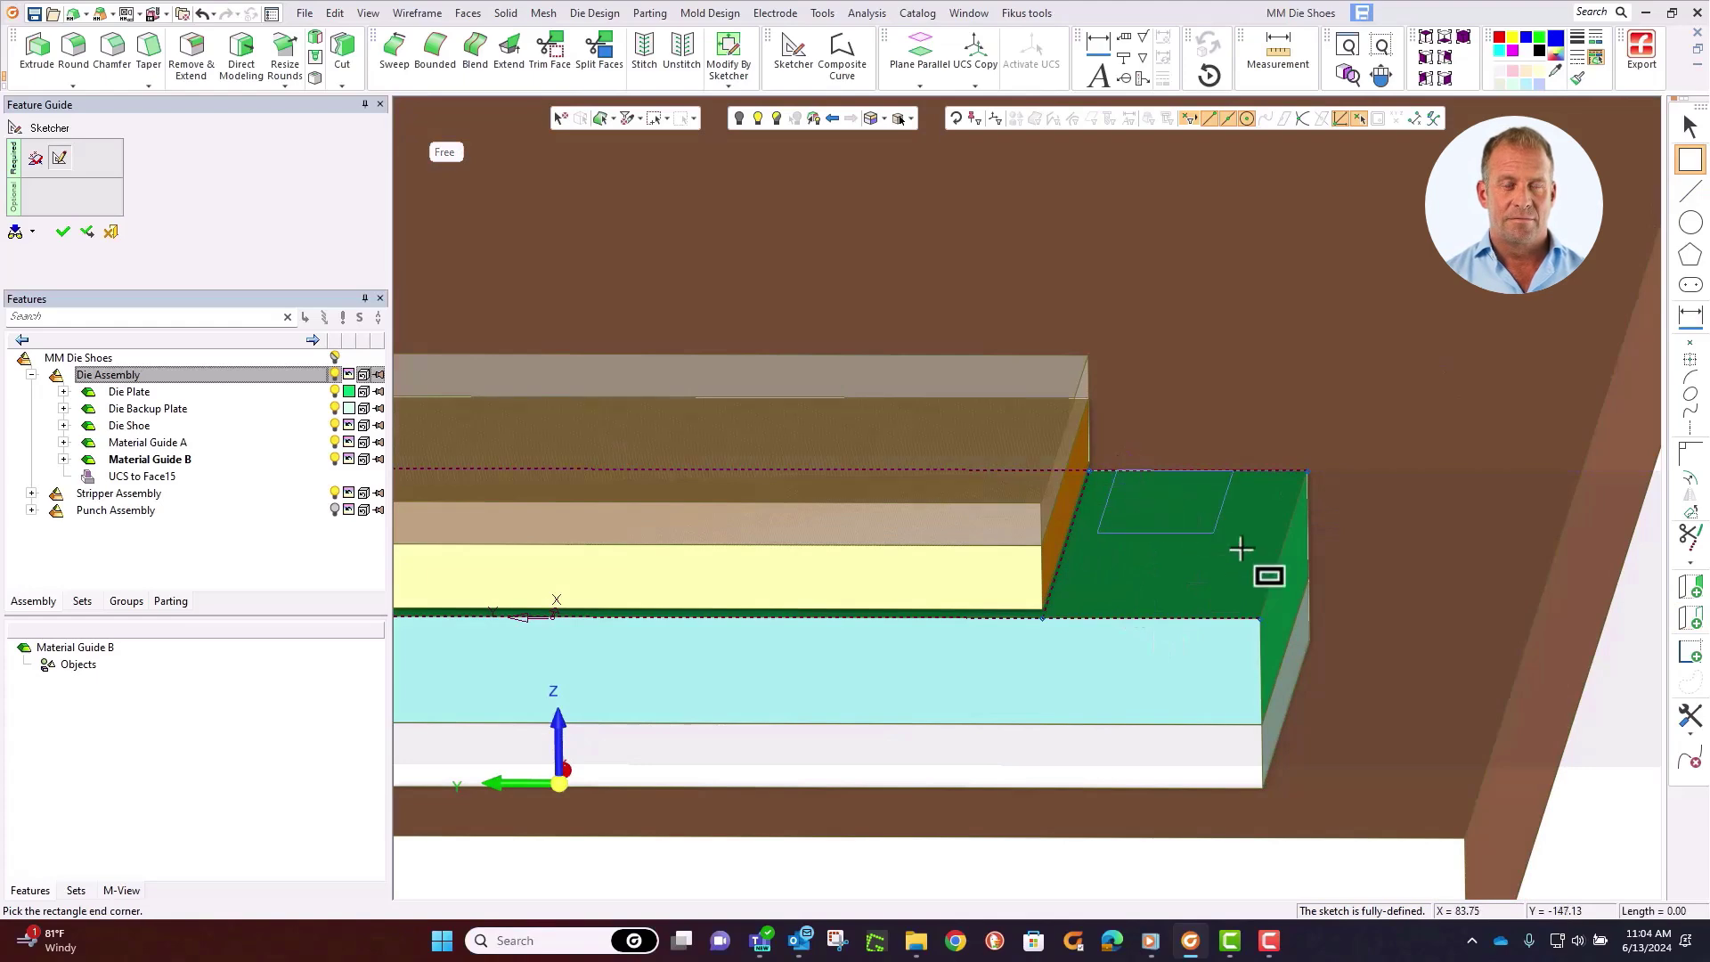
{"action": "left_click", "coordinate": [1311, 619]}
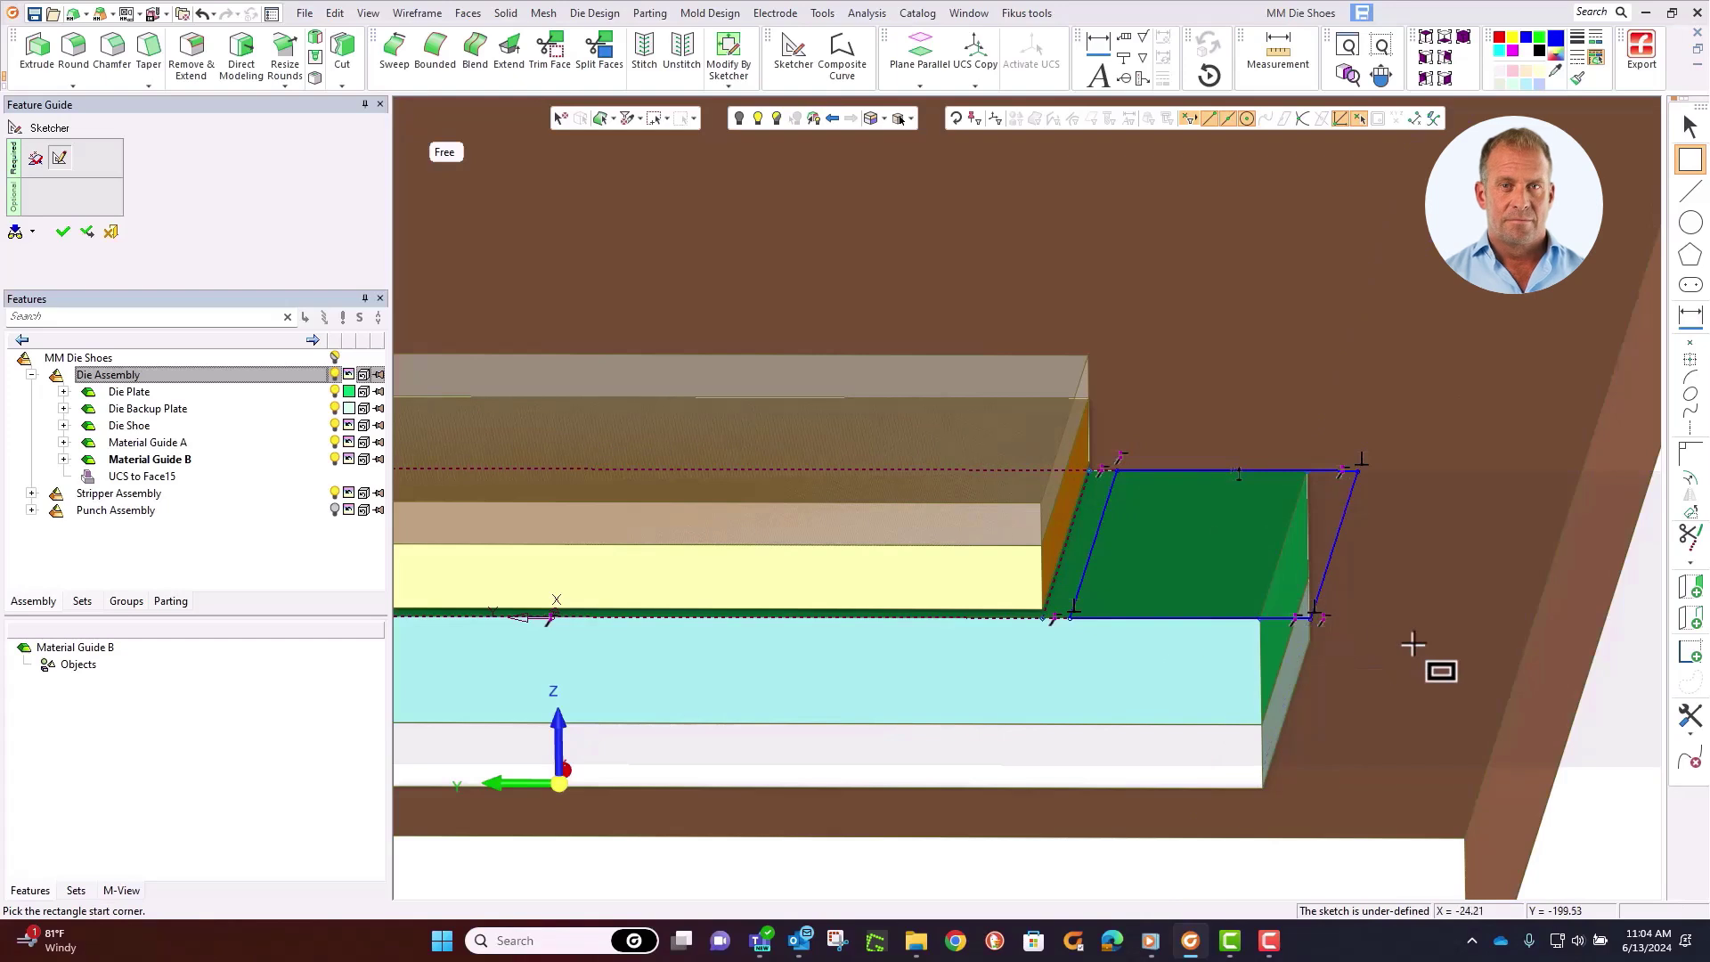
Step: Dimension the gap between the rectangle's inner side and the stripper plate reference edge as 5 mm
{"action": "left_click", "coordinate": [1690, 315]}
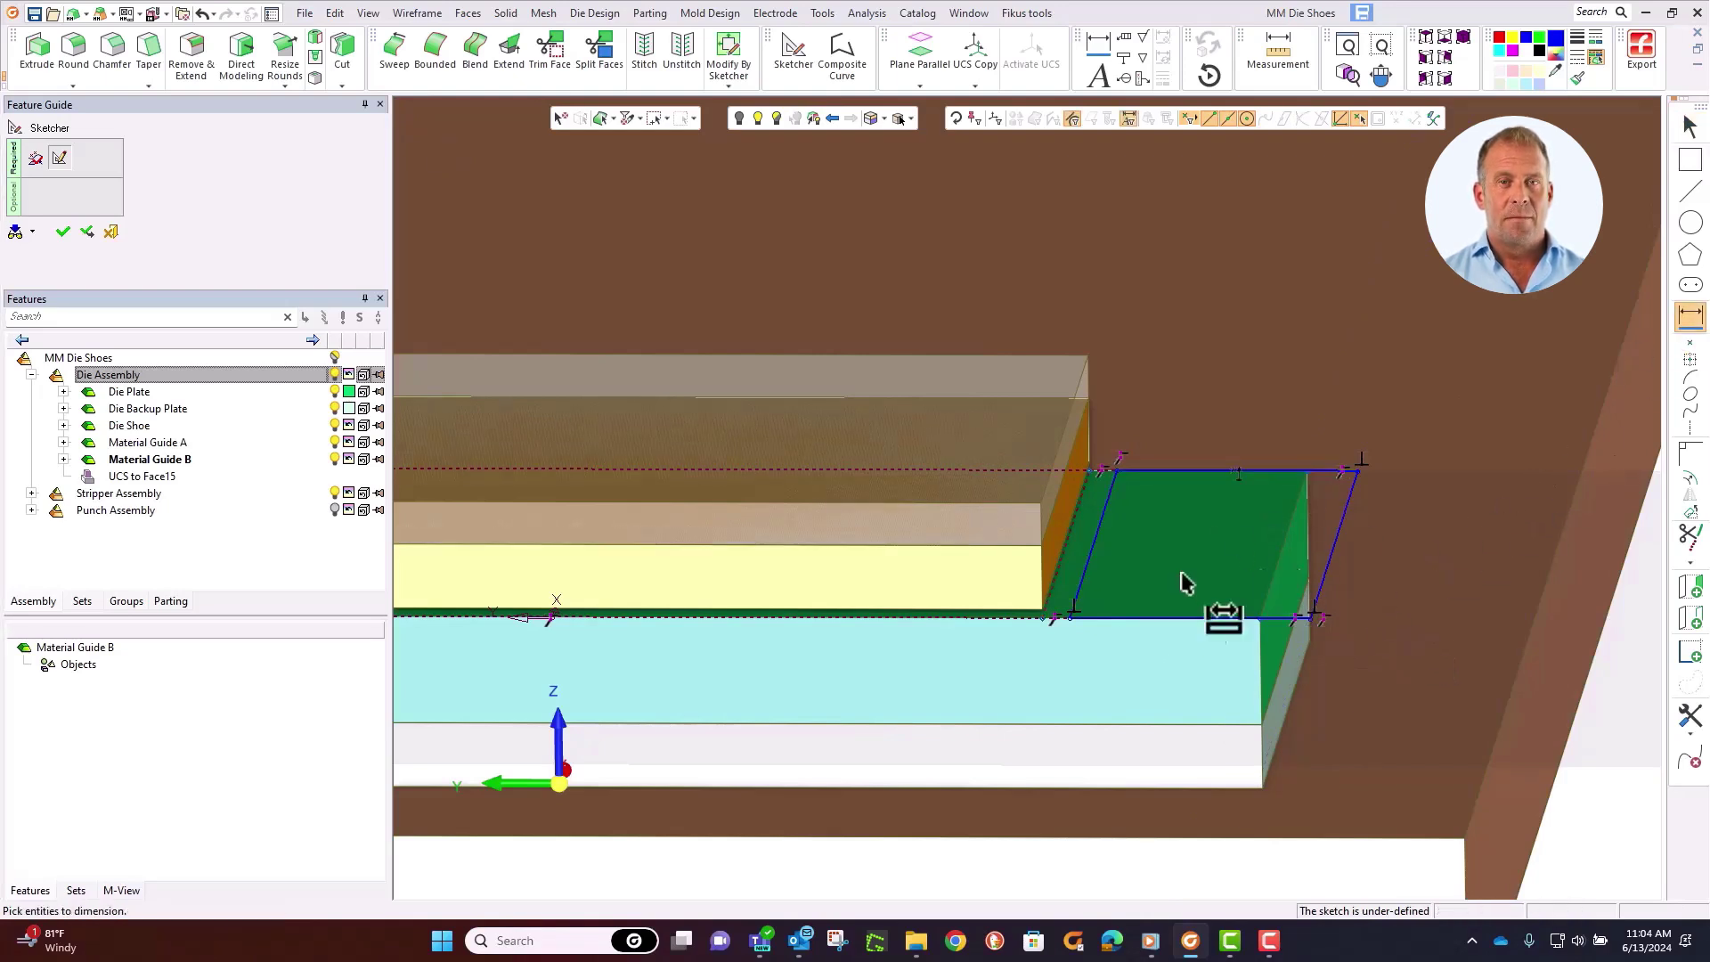
{"action": "left_click", "coordinate": [1083, 572]}
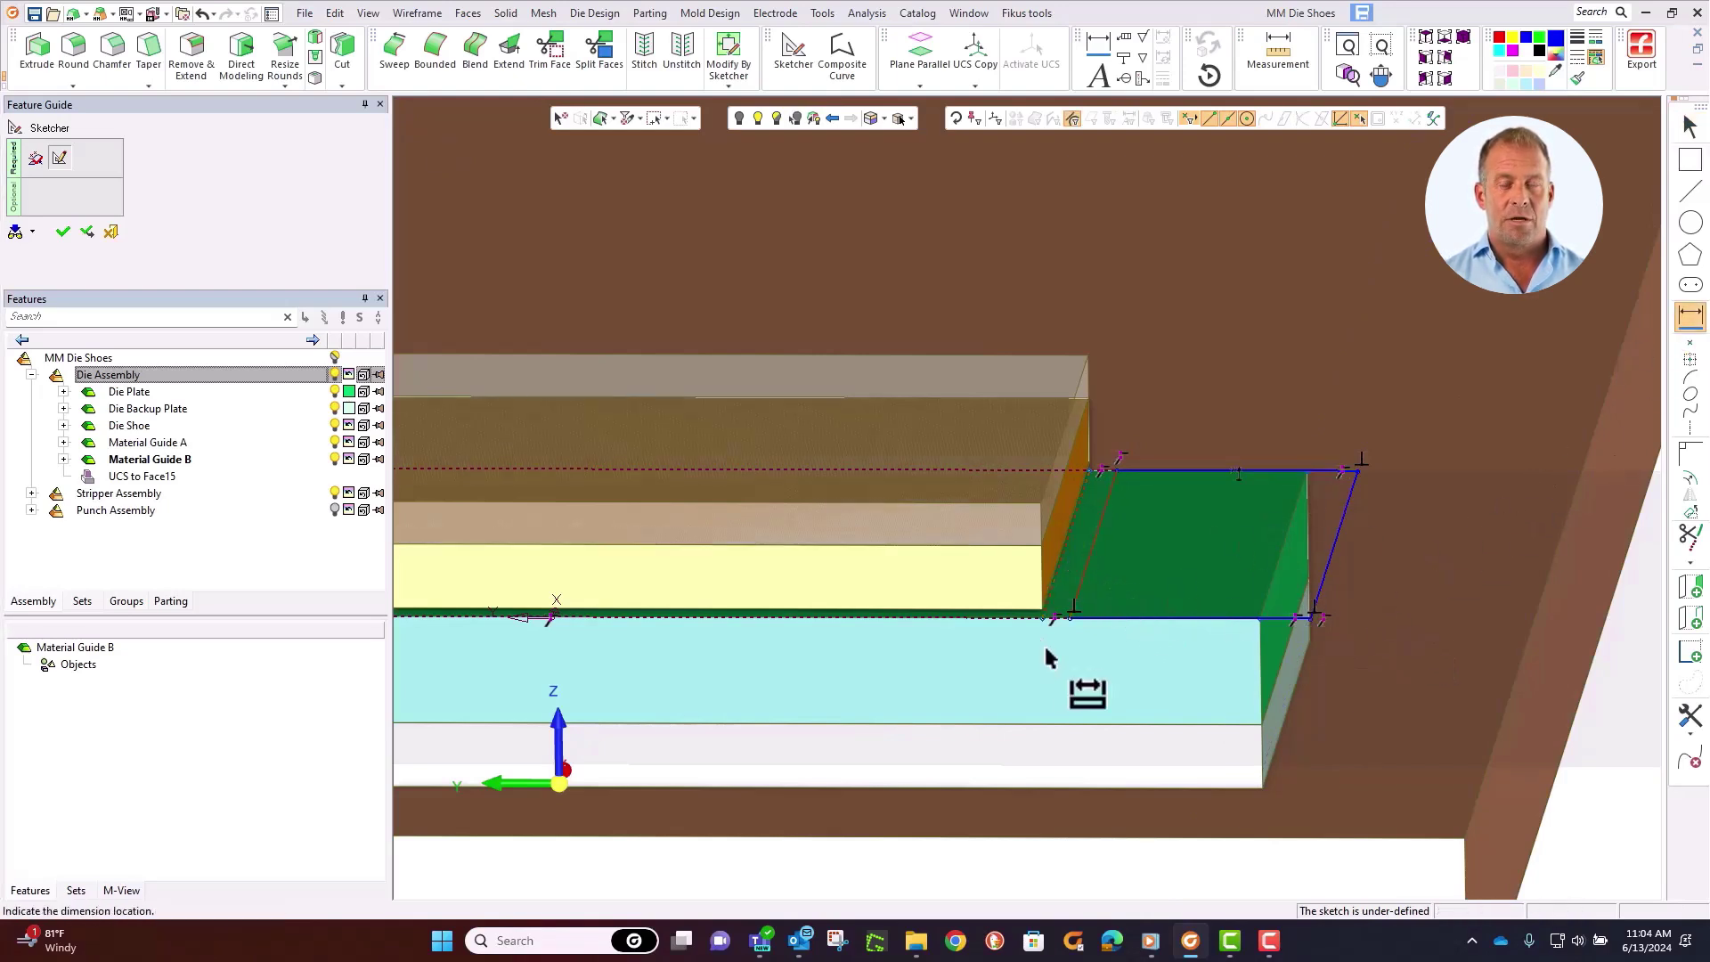
{"action": "left_click", "coordinate": [1052, 660]}
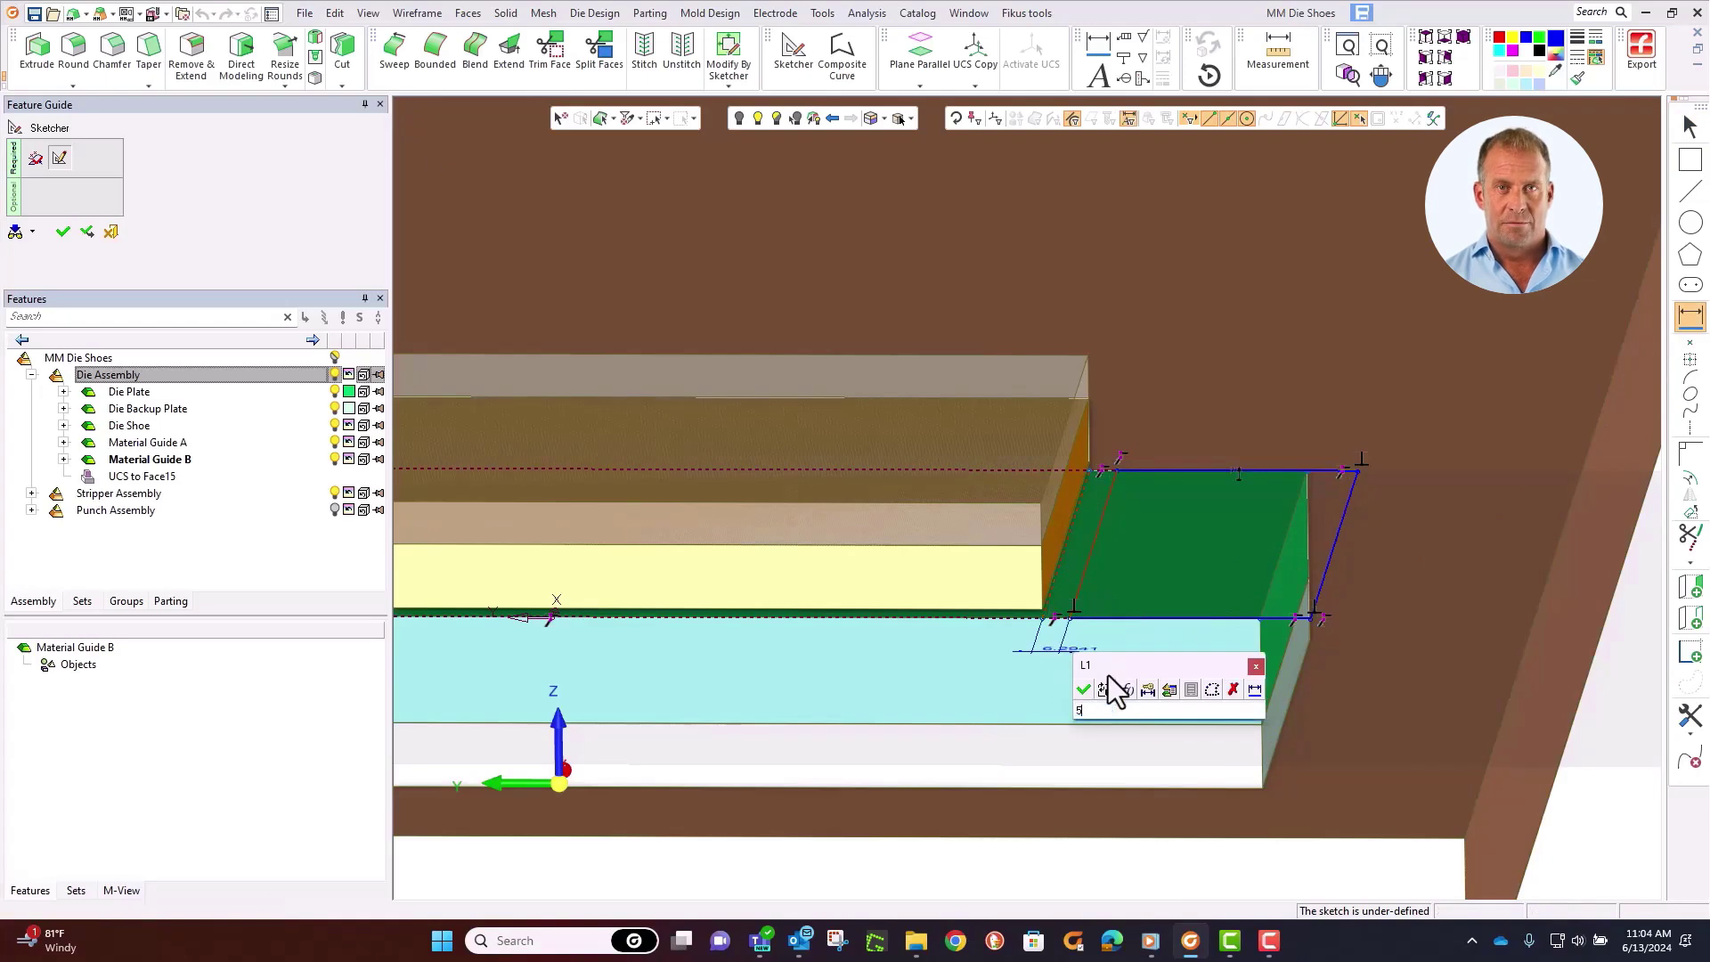
{"action": "key", "text": "Return"}
Step: Dimension the rectangle's width between its inner and outer sides as 50 mm and finish the sketch
{"action": "middle_click_drag", "start_coordinate": [1194, 558], "coordinate": [1158, 562]}
{"action": "left_click", "coordinate": [1324, 550]}
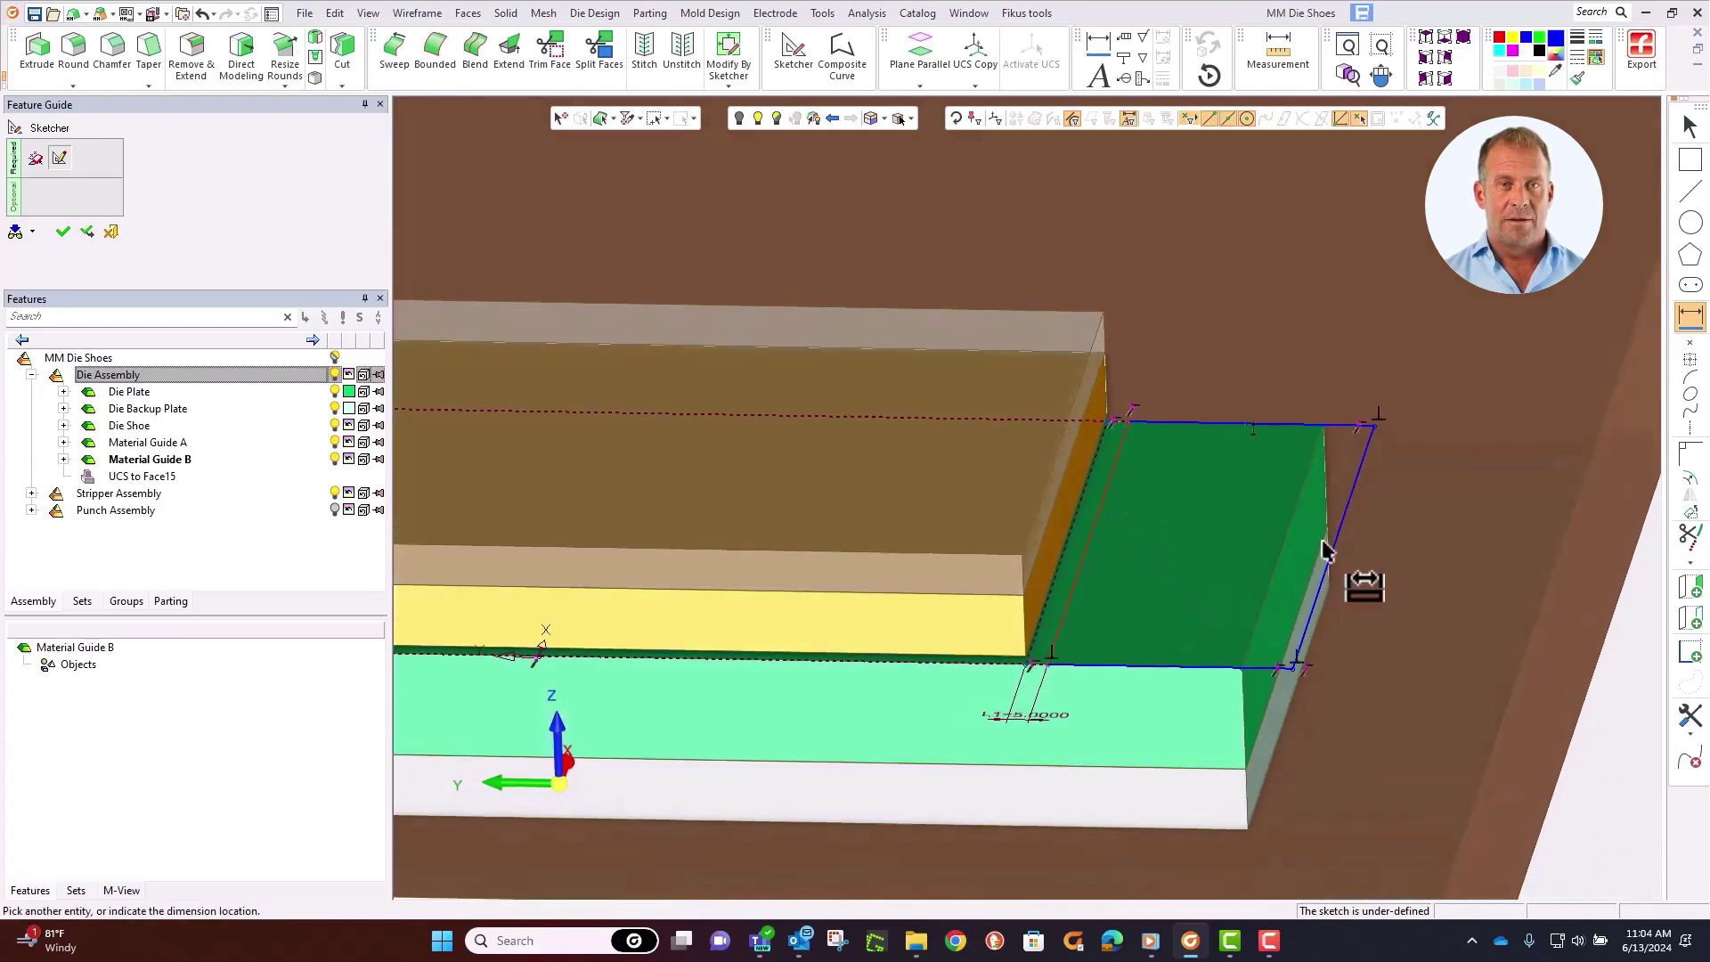
{"action": "left_click", "coordinate": [1228, 541]}
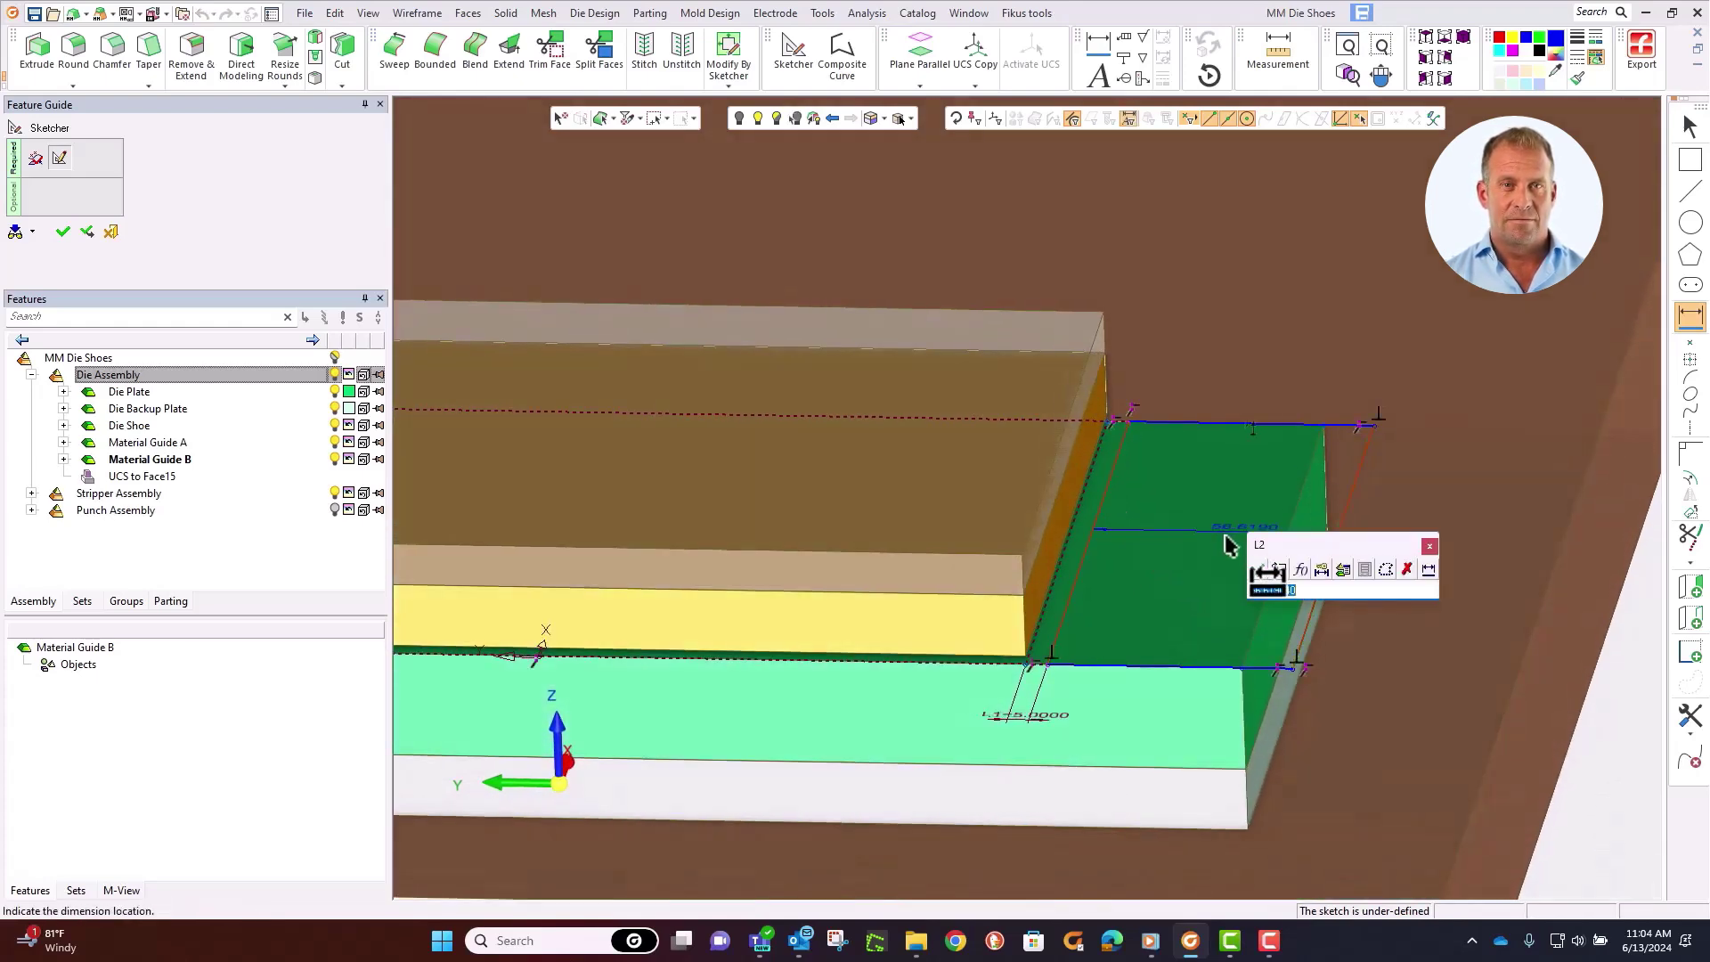
{"action": "type", "text": "50"}
{"action": "key", "text": "Return"}
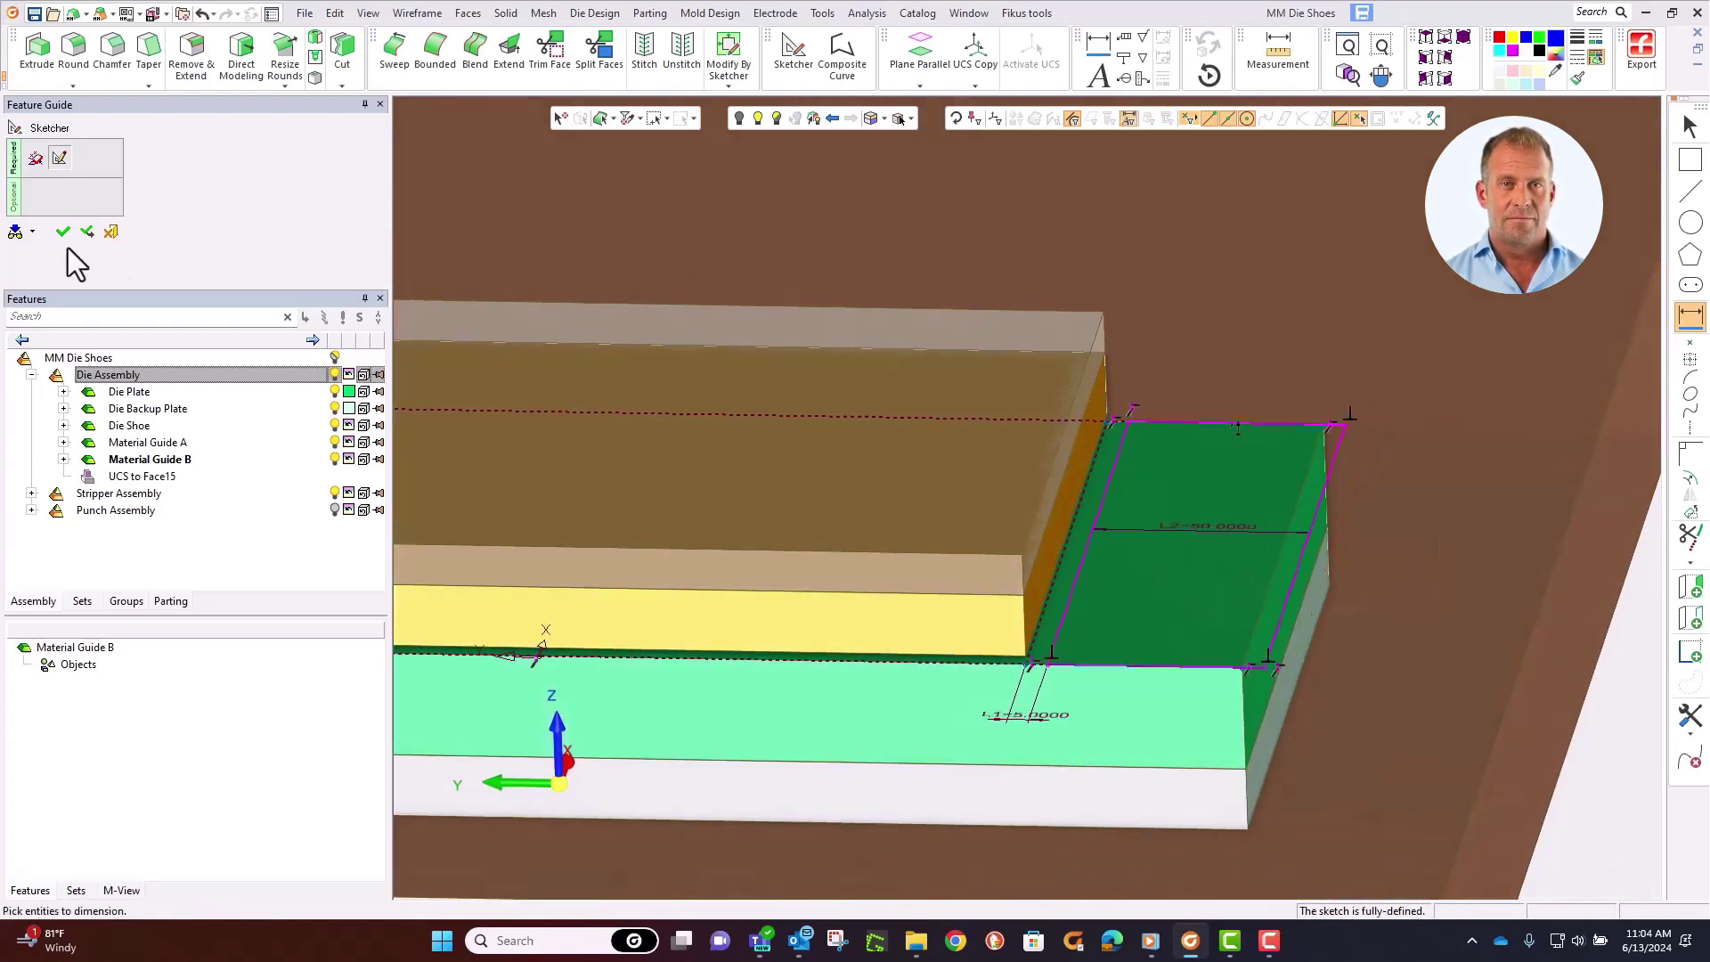
{"action": "left_click", "coordinate": [63, 234]}
Step: Extrude the rectangle upward on one side with a delta of 10 mm to form the Material Guide B body
{"action": "left_click", "coordinate": [37, 49]}
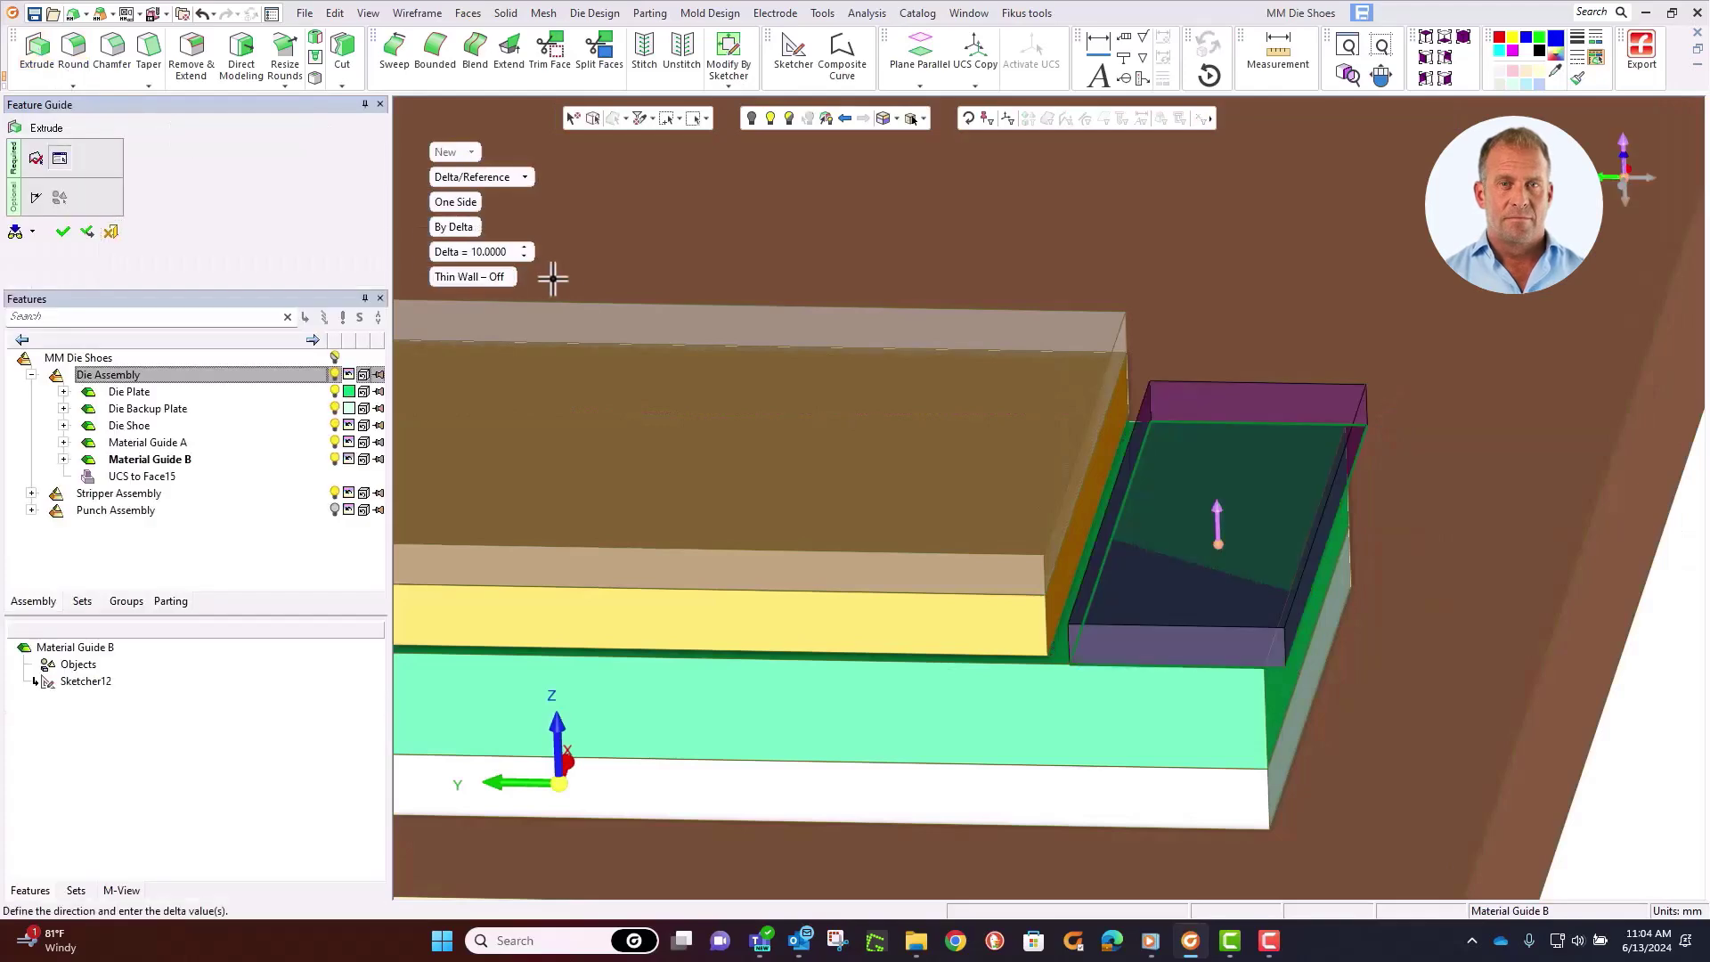
{"action": "middle_click", "coordinate": [748, 286]}
{"action": "scroll", "coordinate": [885, 371], "scroll_direction": "down", "scroll_amount": 4}
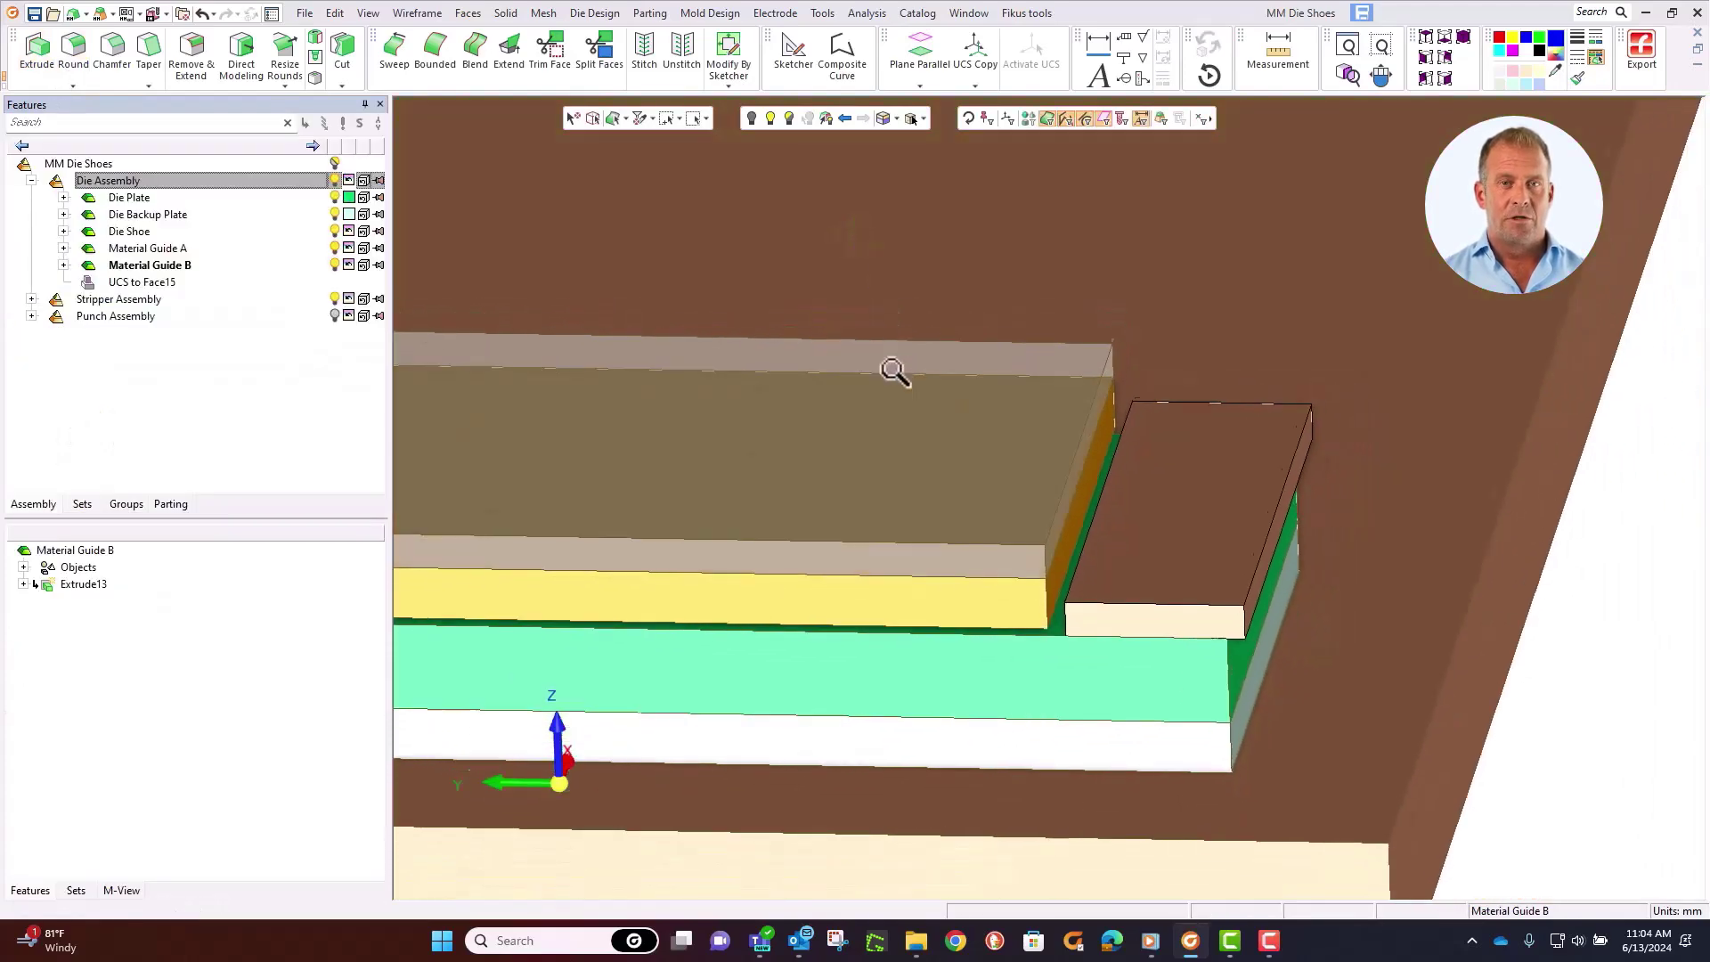
{"action": "middle_click_drag", "start_coordinate": [847, 455], "coordinate": [1114, 390]}
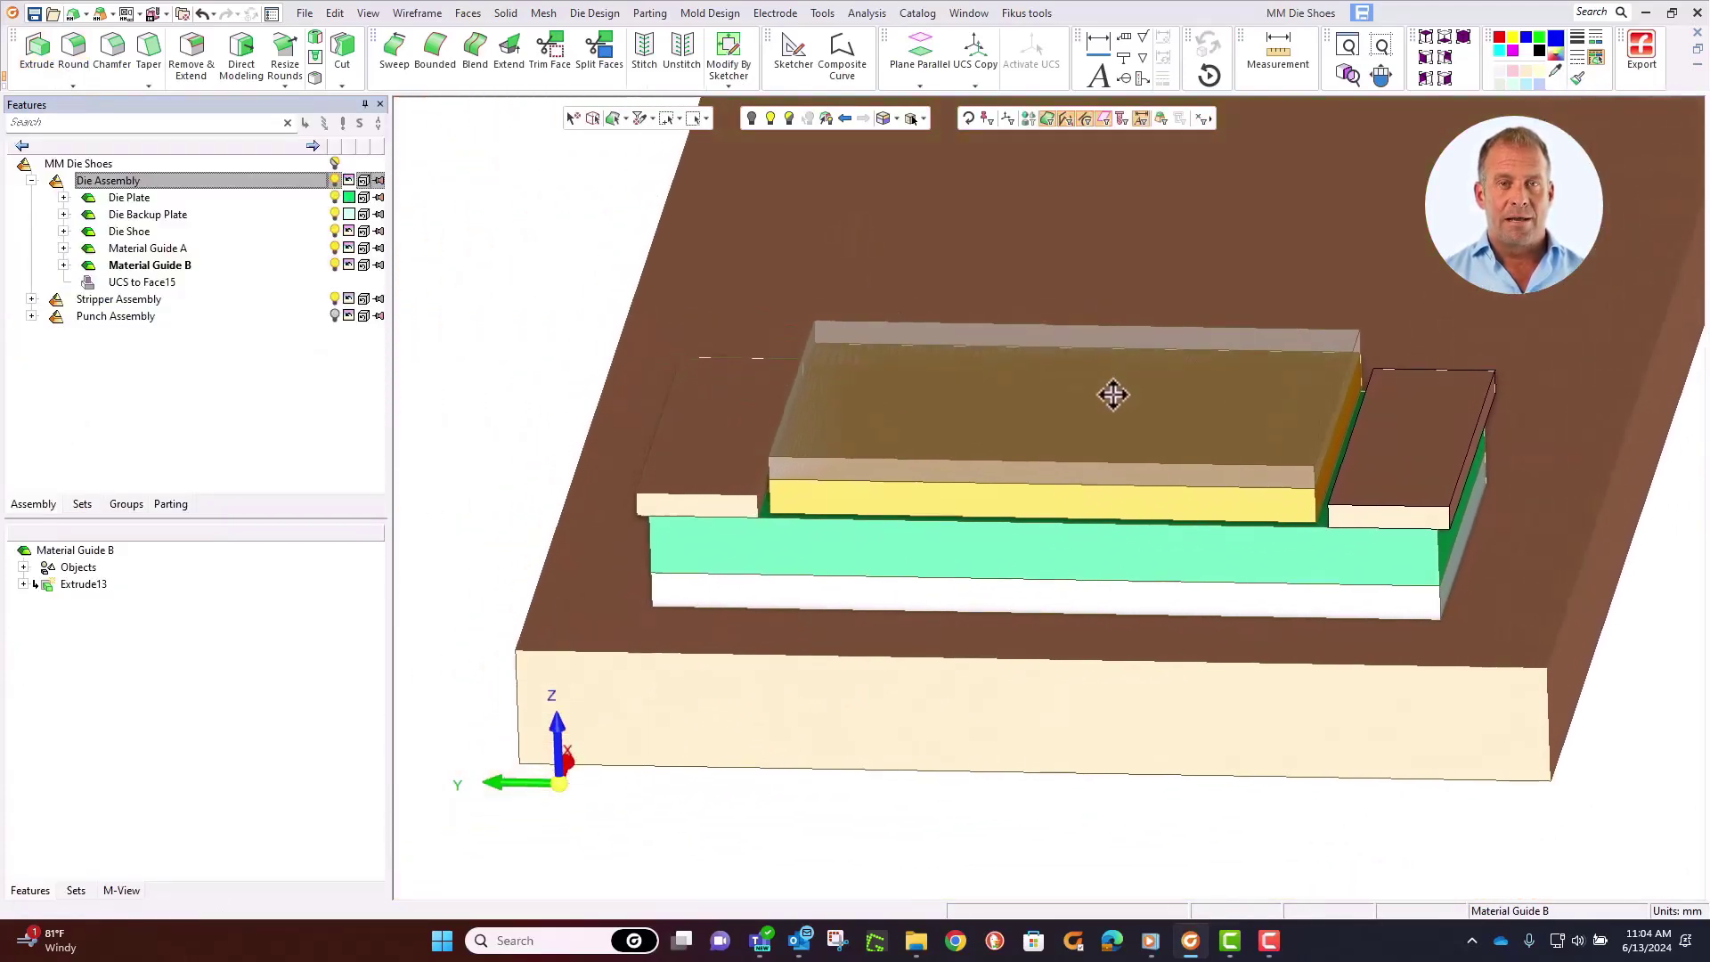
Step: Activate the main assembly and add a setup parameter "Material guide clearance" with a value of 1 mm to the Stripper sizes group
{"action": "double_click", "coordinate": [579, 279]}
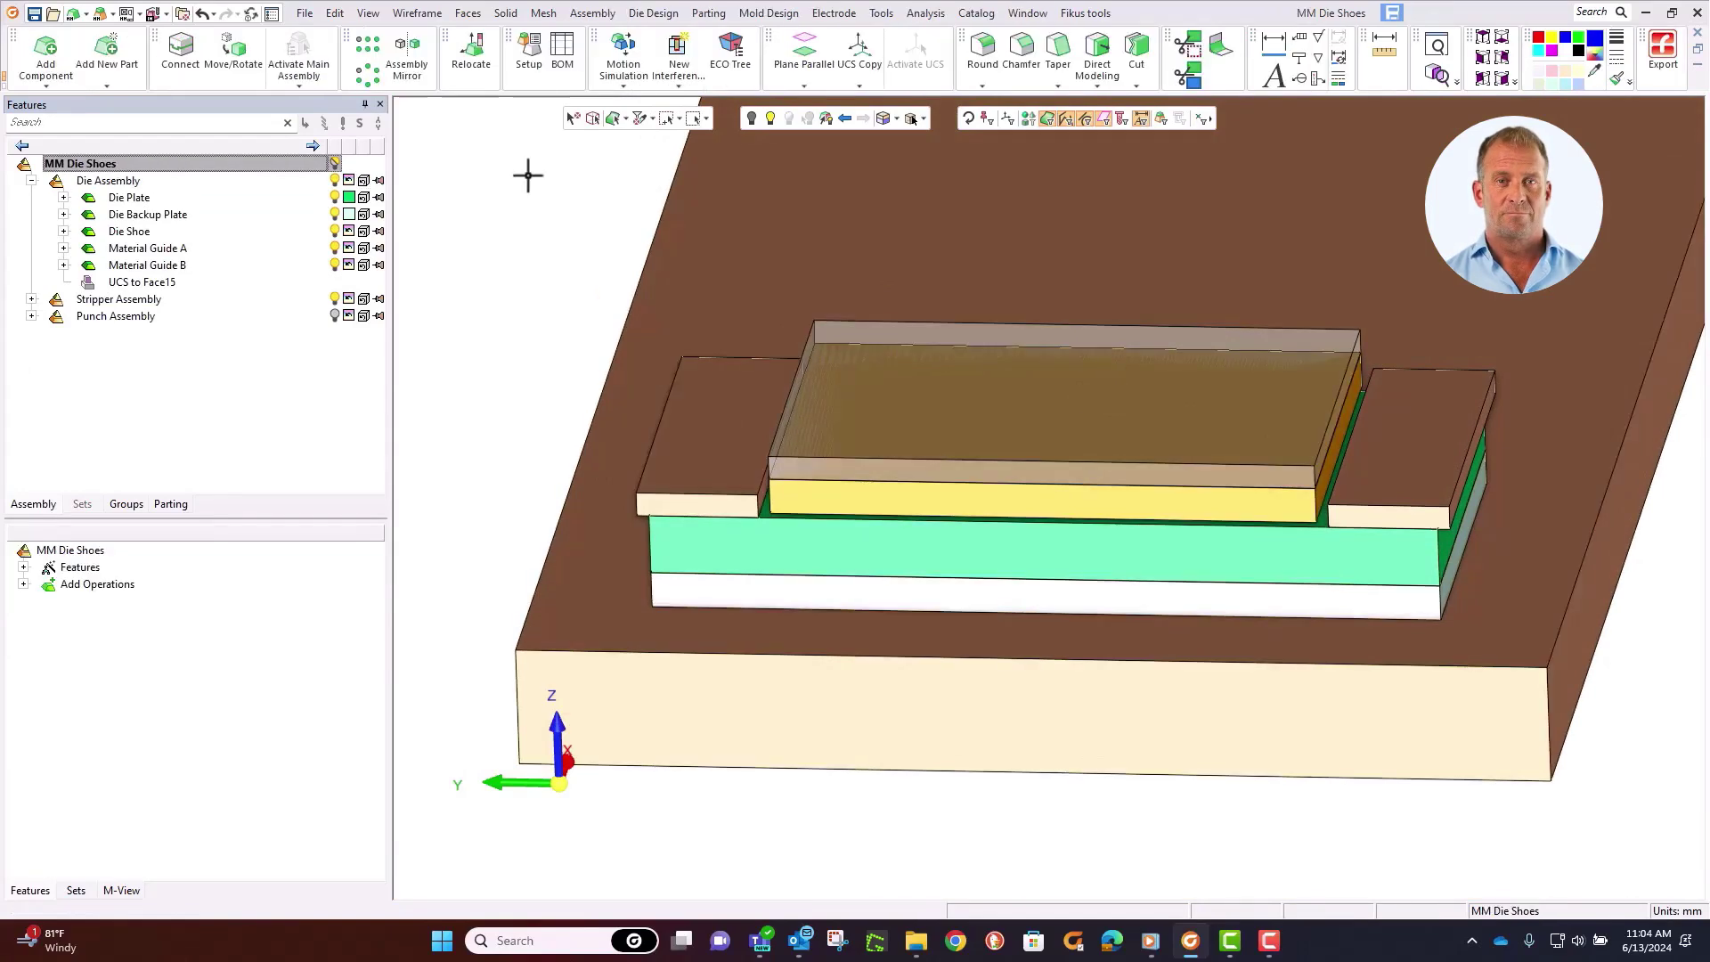
{"action": "left_click", "coordinate": [534, 46]}
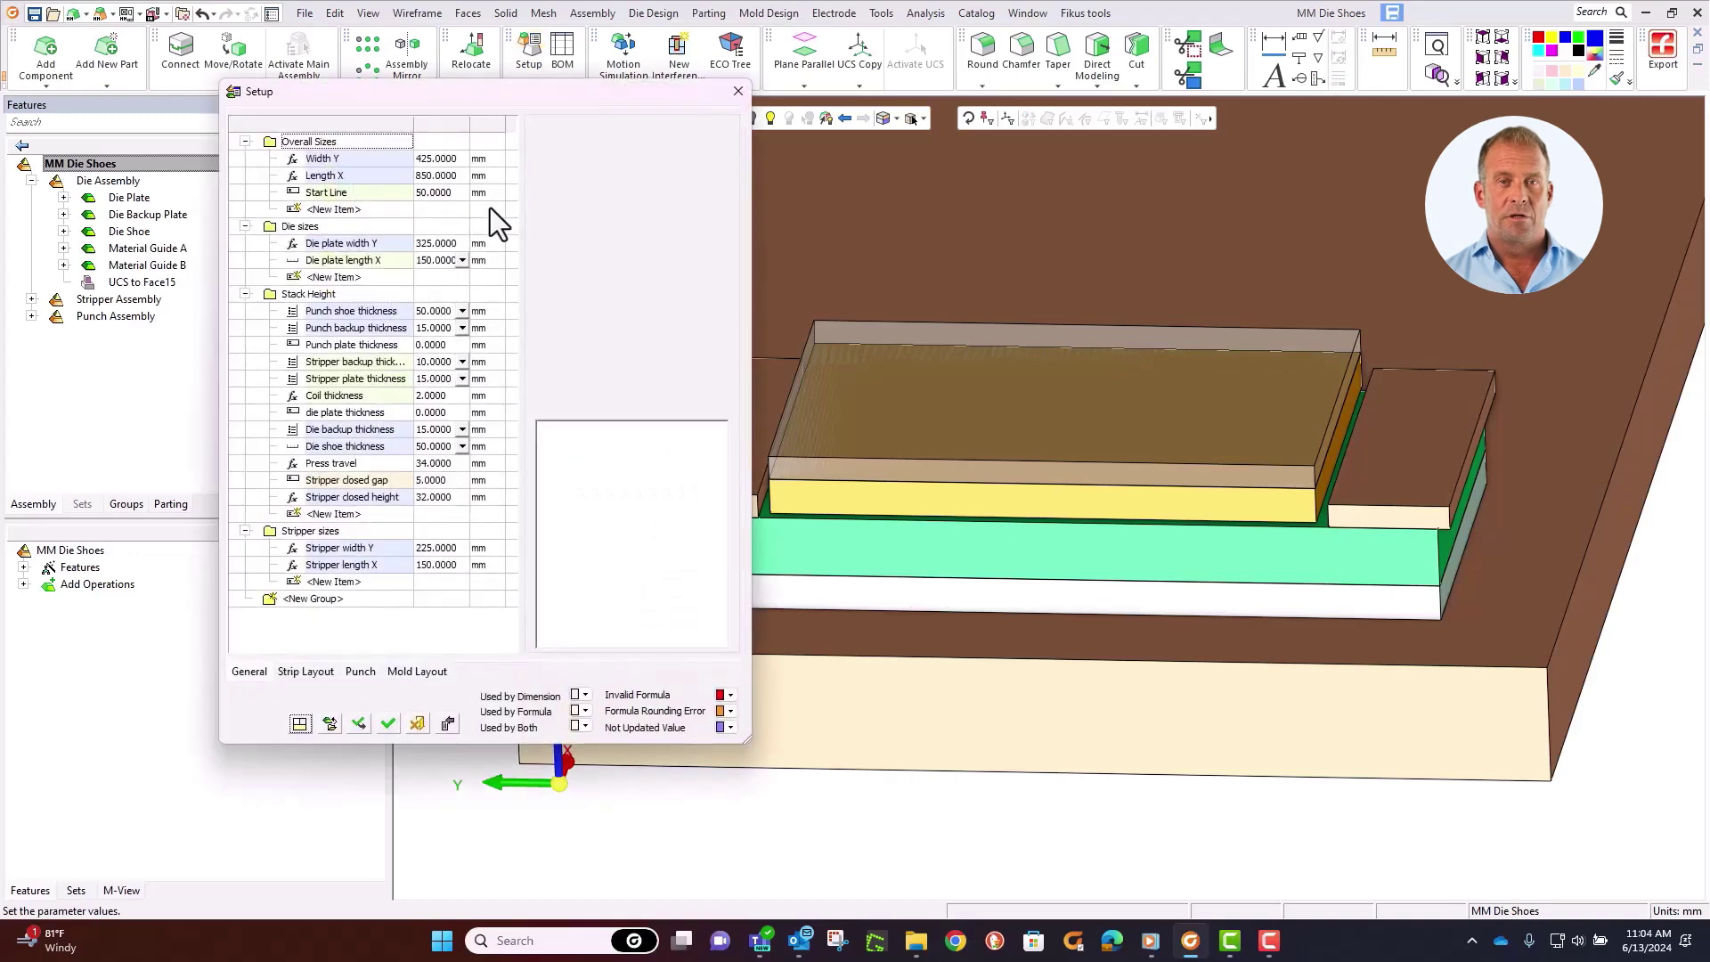
{"action": "left_click", "coordinate": [324, 583]}
{"action": "type", "text": "Material Guide clearance"}
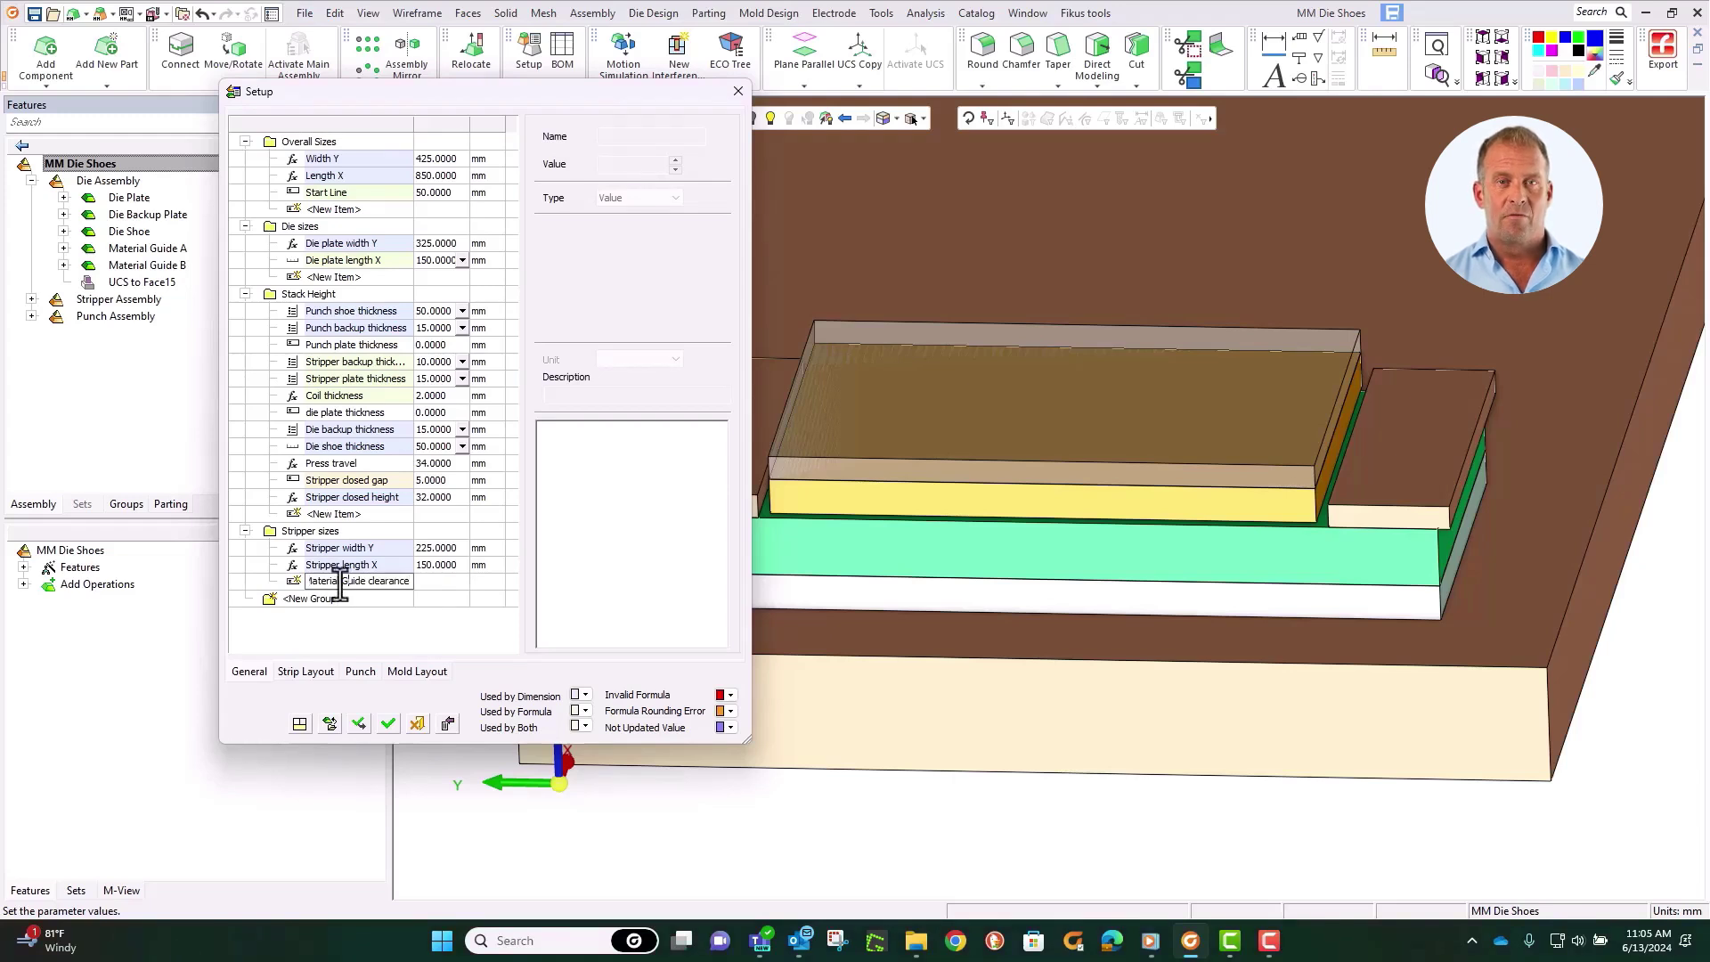
{"action": "key", "text": "Return"}
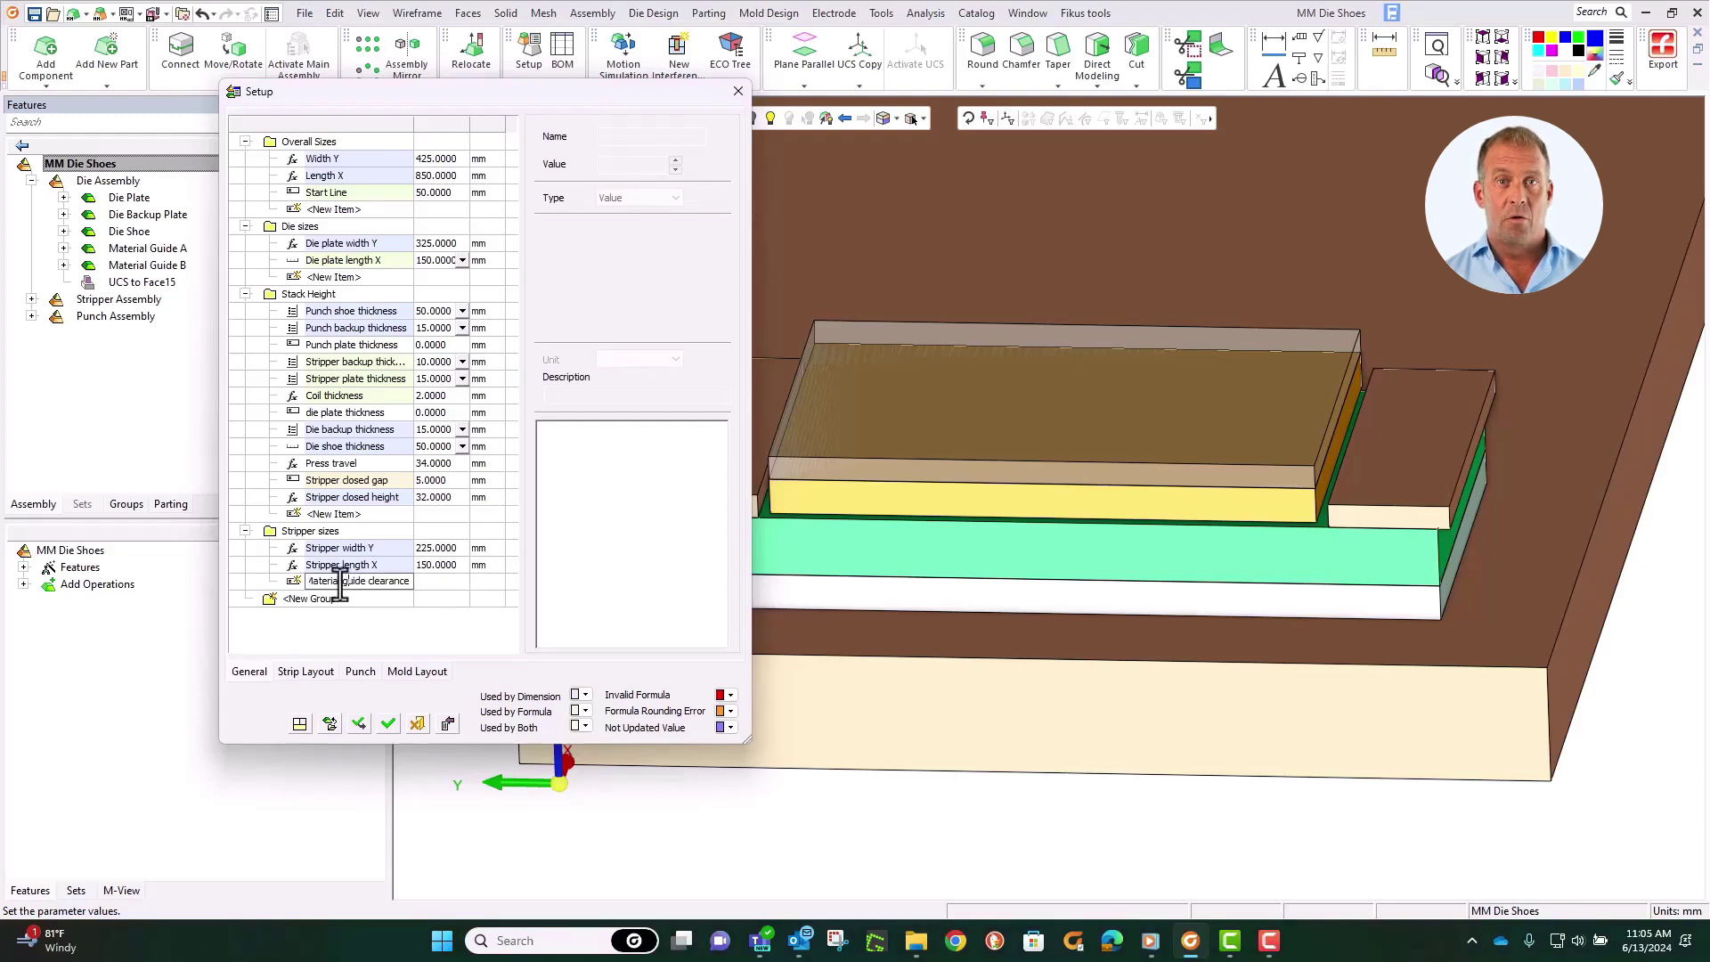
{"action": "left_click", "coordinate": [429, 580]}
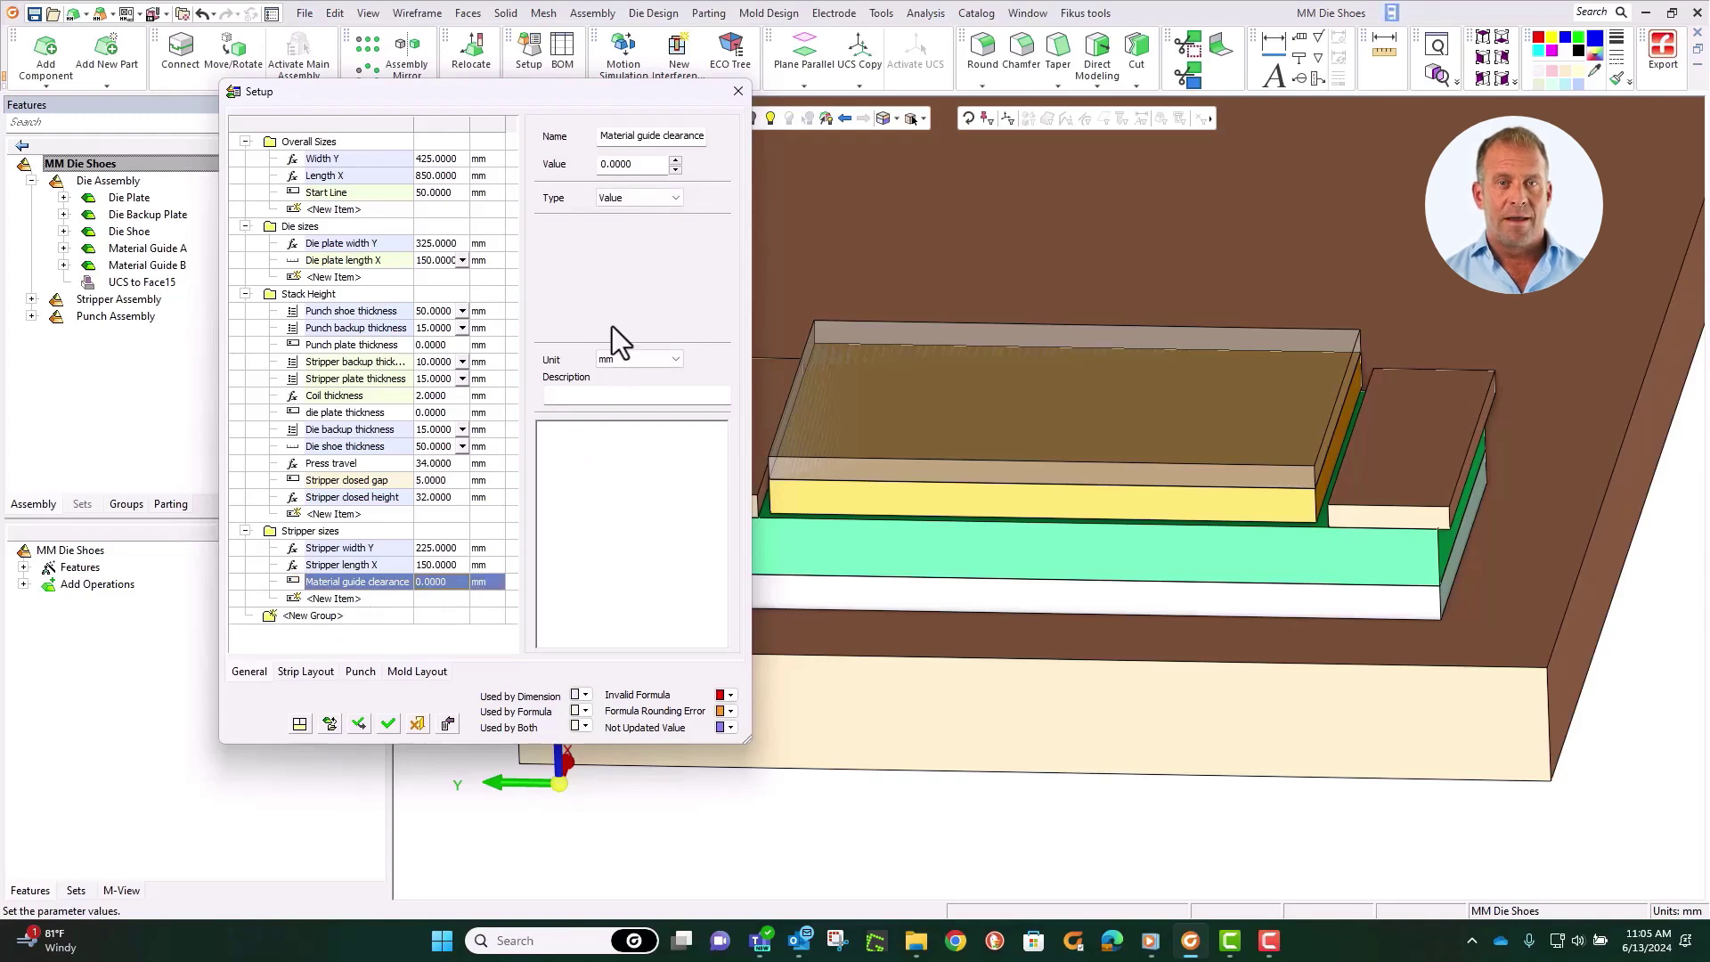
{"action": "left_click", "coordinate": [629, 165]}
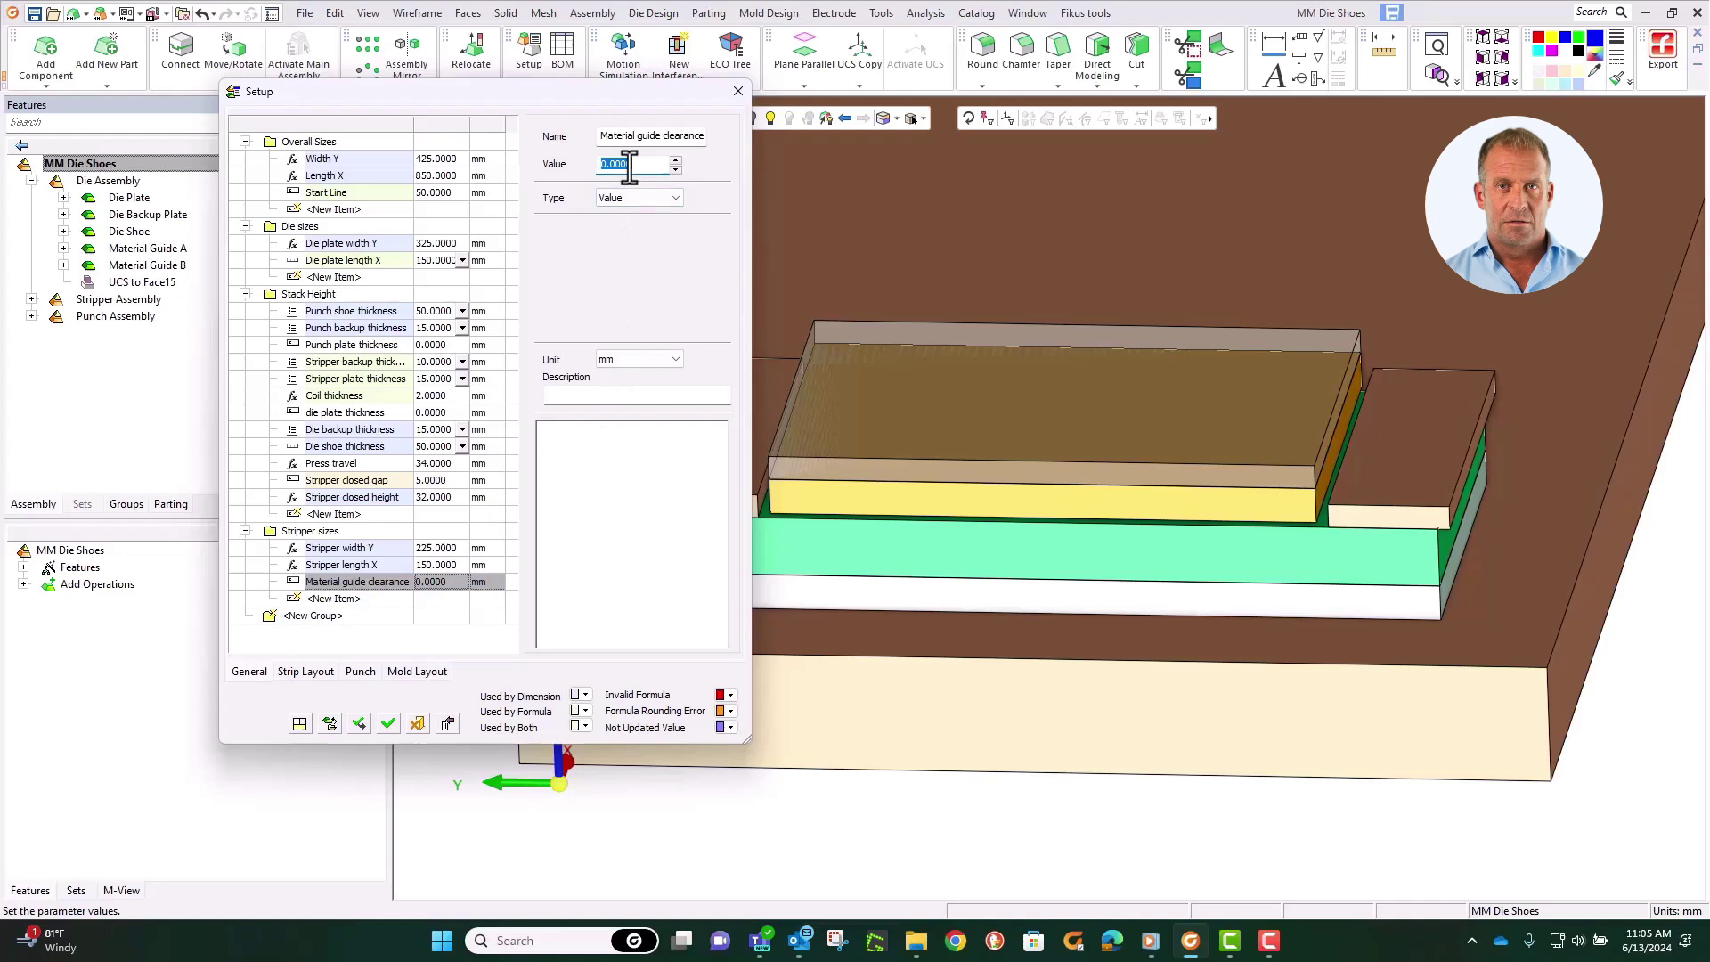
{"action": "type", "text": "1"}
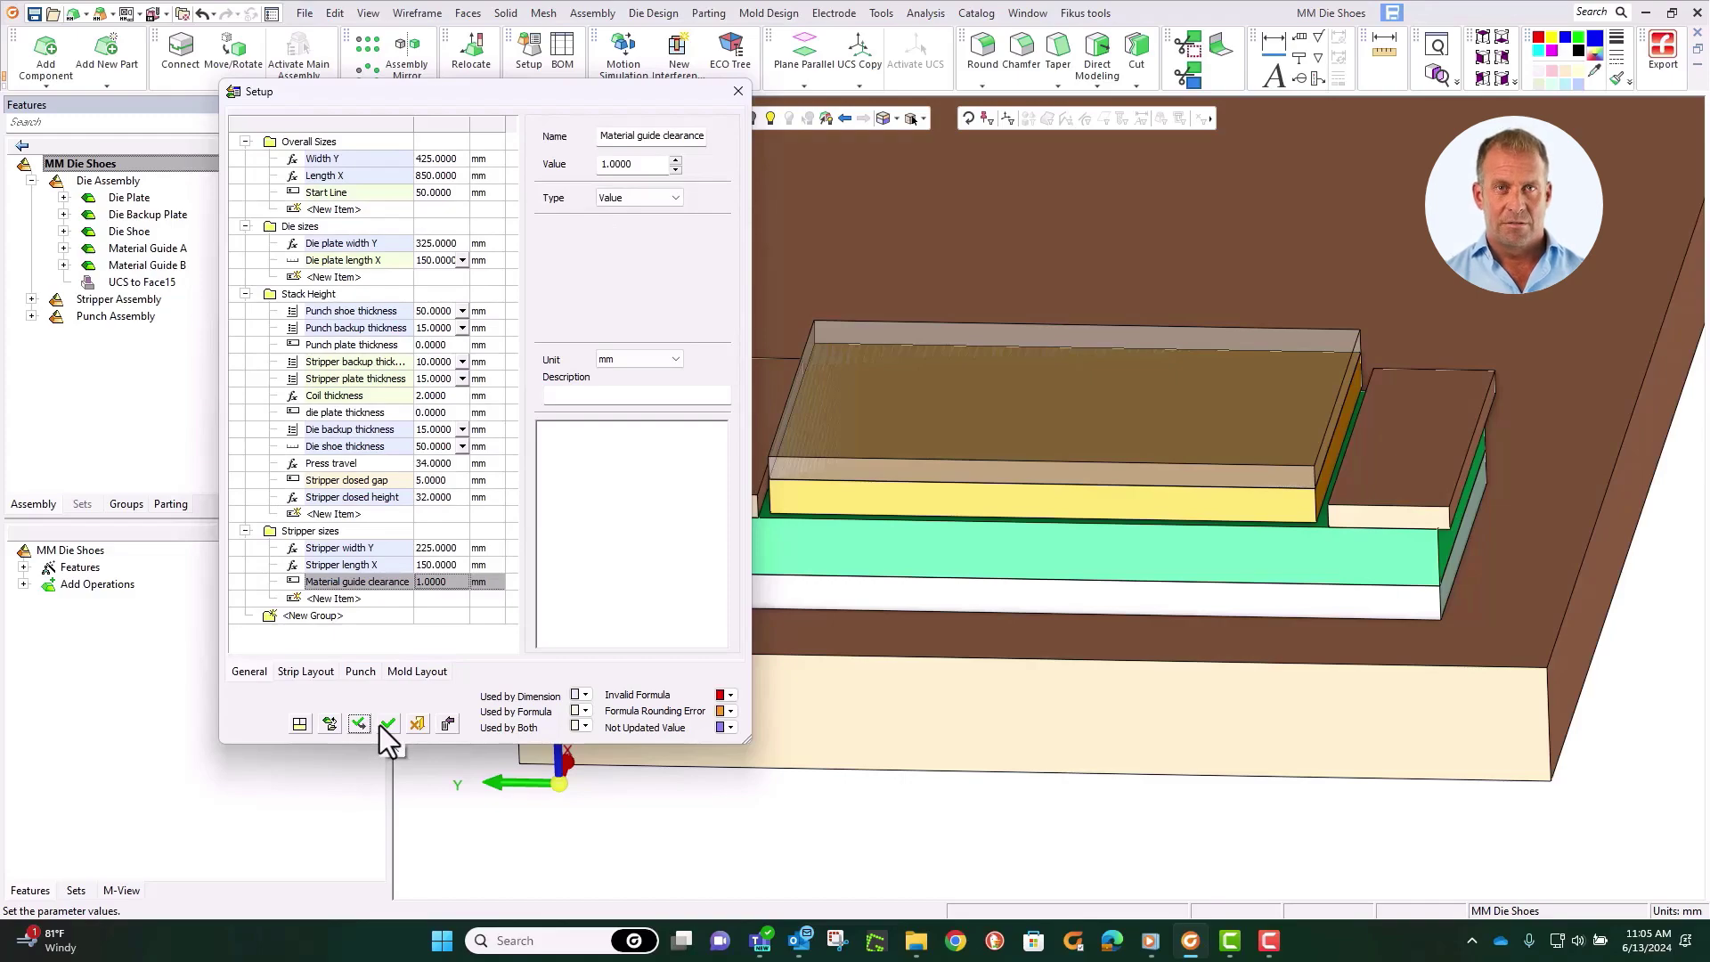
{"action": "left_click", "coordinate": [384, 723]}
Step: Drive the +Y side material guide's 5 mm gap to the stripper plate with the setup parameter "Material guide clearance"
{"action": "scroll", "coordinate": [676, 624], "scroll_direction": "up", "scroll_amount": 3}
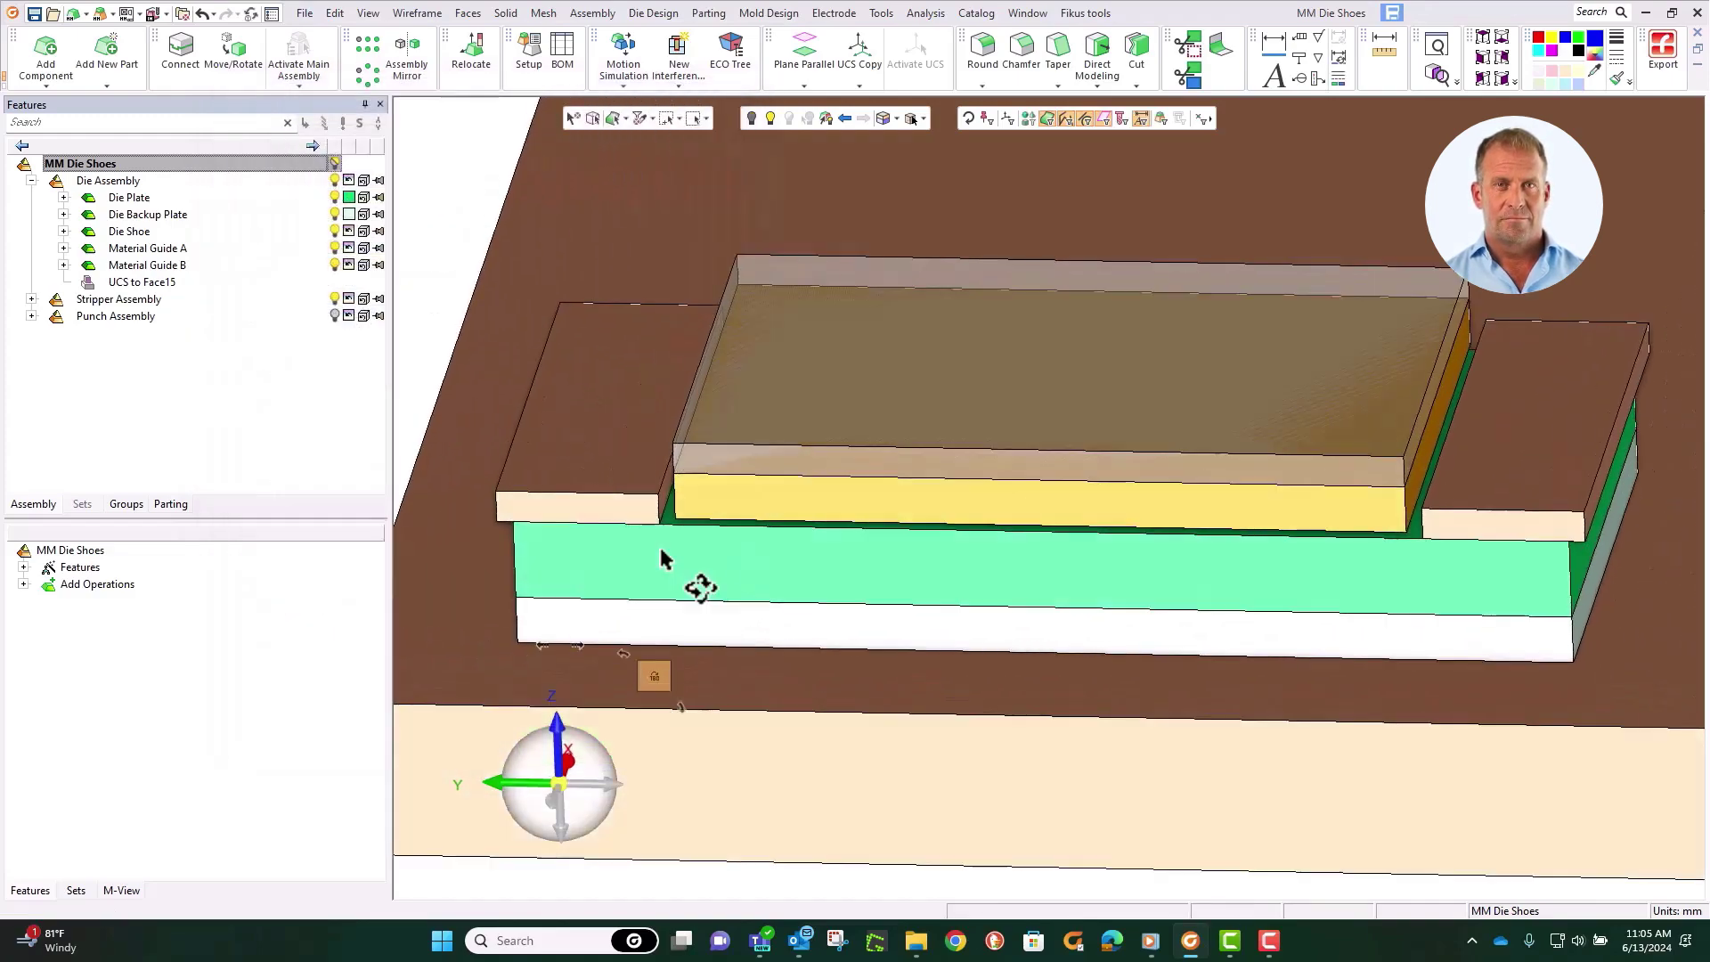
{"action": "left_click", "coordinate": [645, 504]}
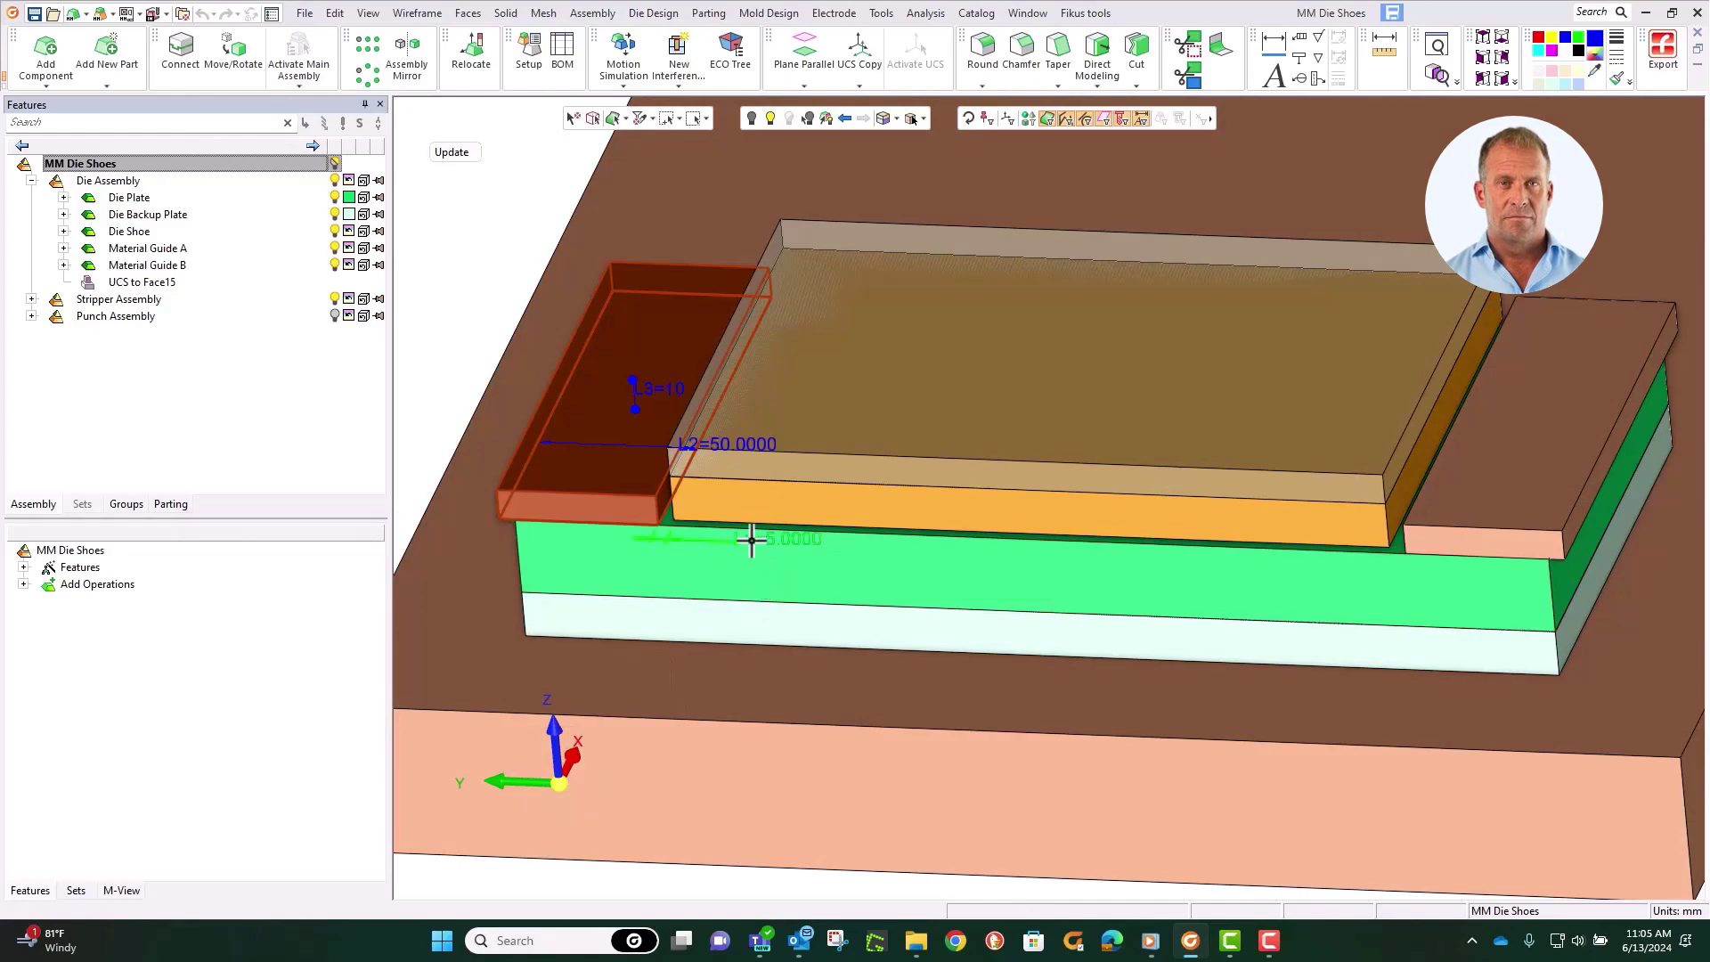
{"action": "double_click", "coordinate": [751, 541]}
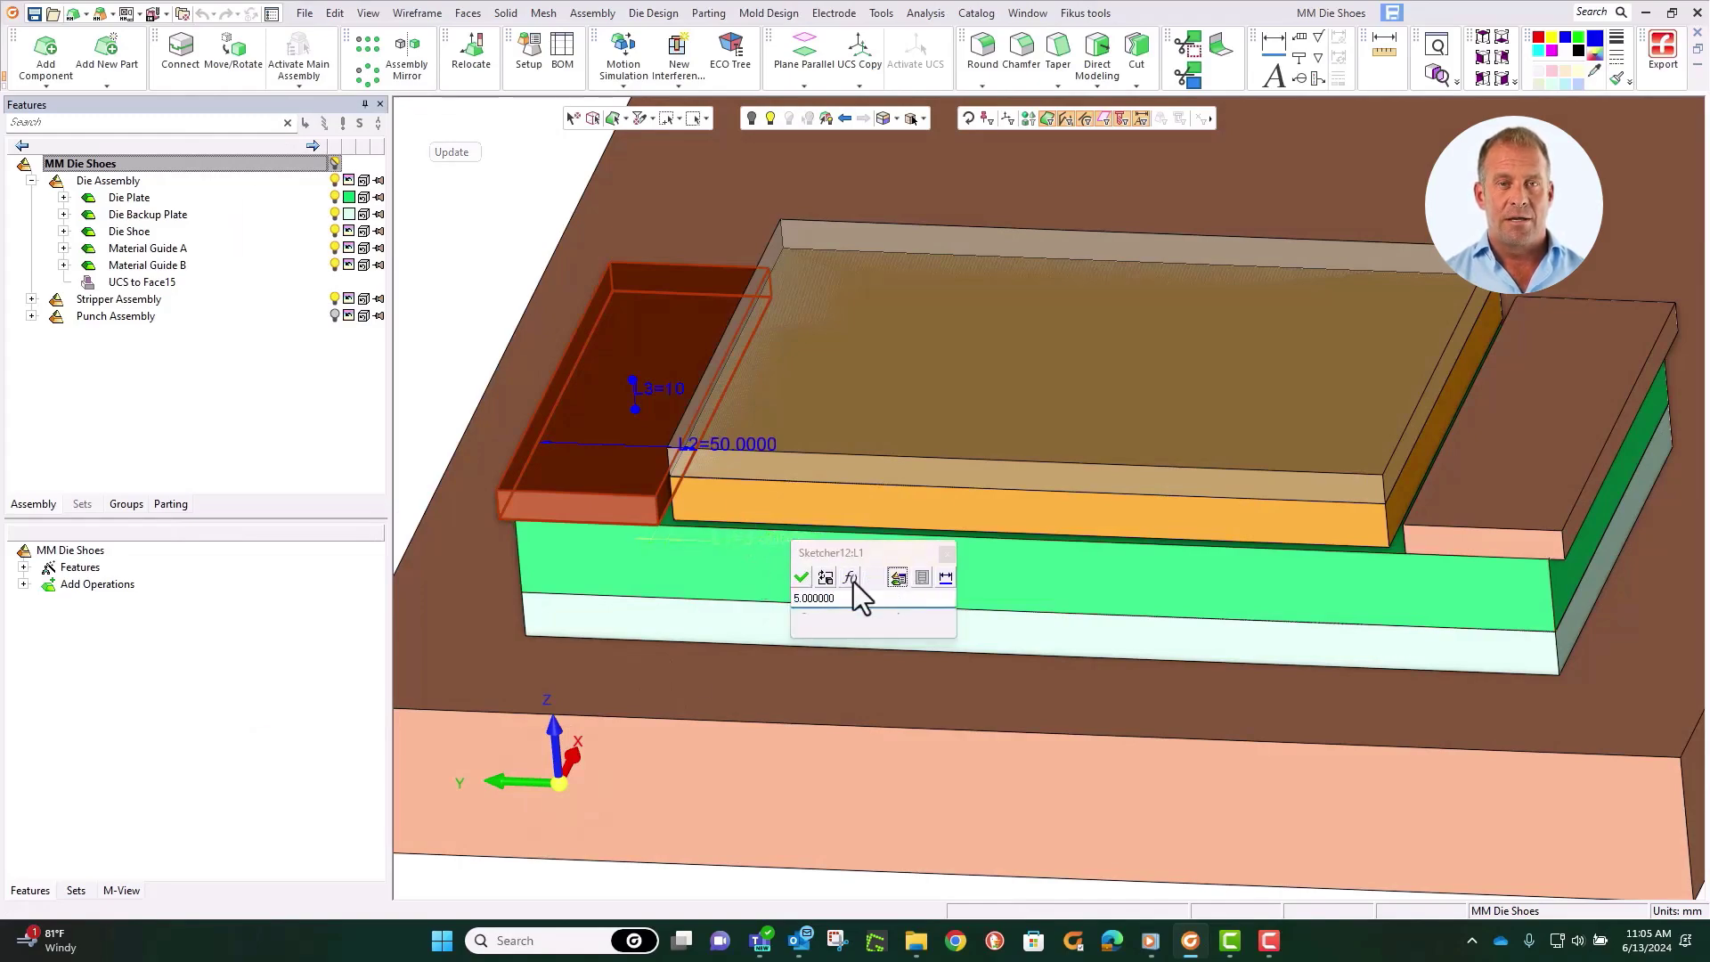
{"action": "left_click", "coordinate": [850, 578]}
{"action": "double_click", "coordinate": [308, 584]}
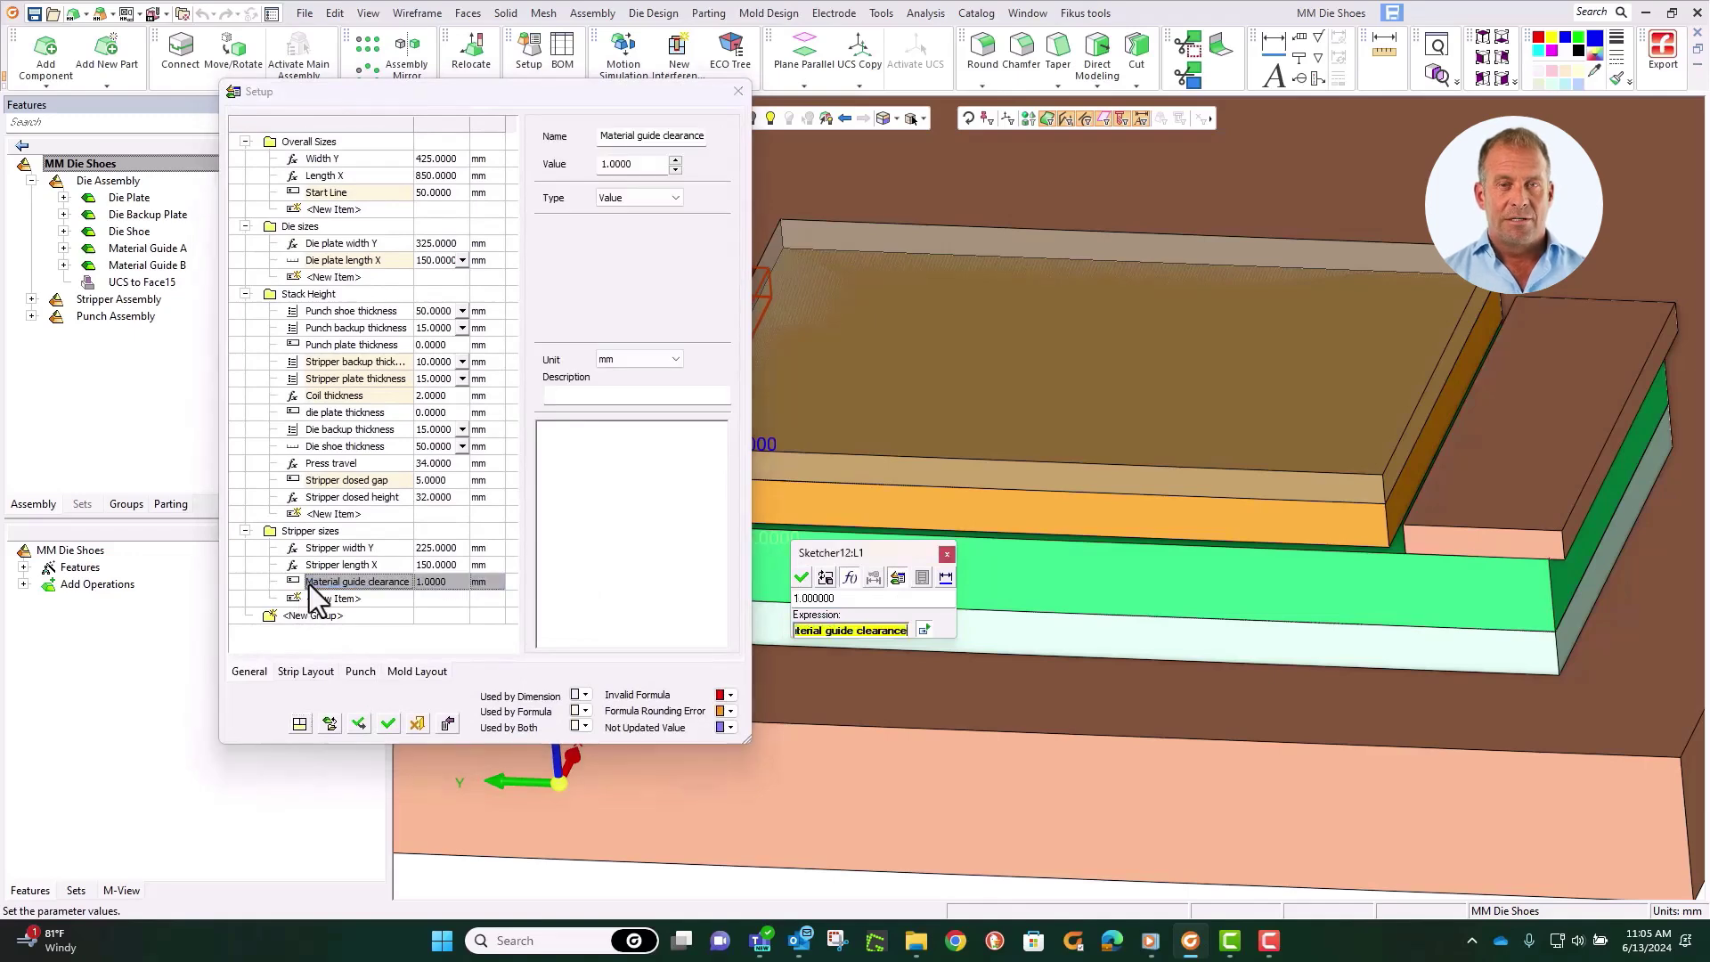
{"action": "left_click", "coordinate": [801, 579]}
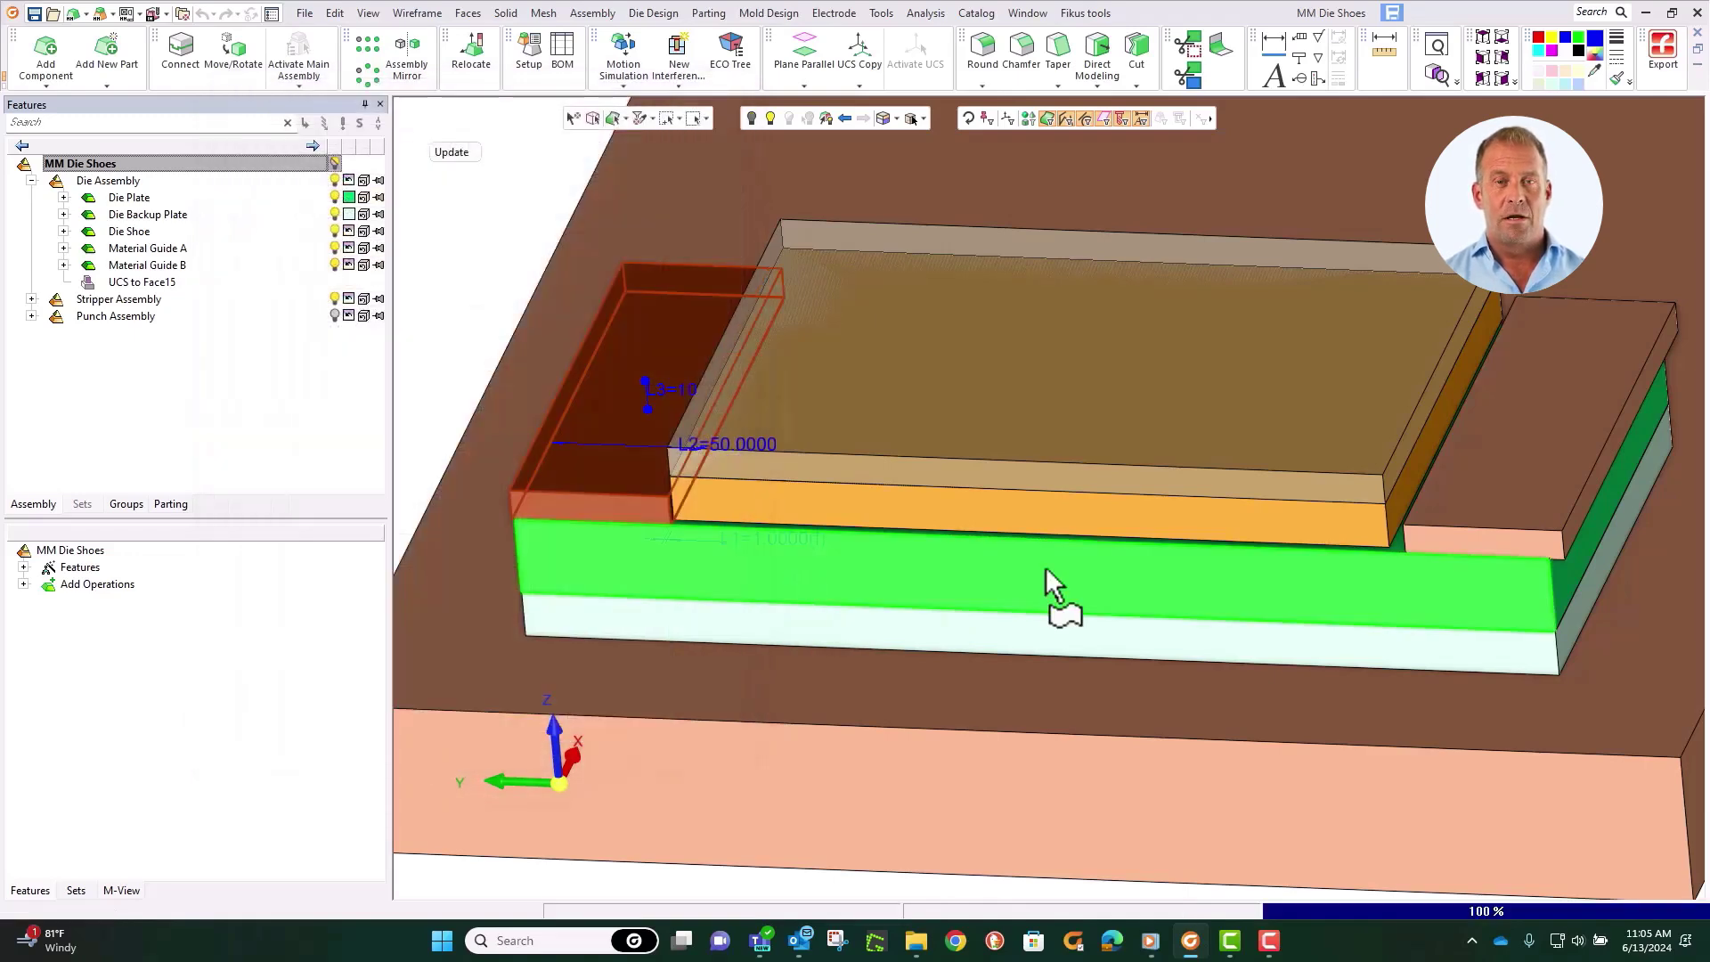
Step: Link the opposite material guide's 5 mm gap to the stripper plate to the "Material guide clearance" parameter
{"action": "left_click", "coordinate": [1412, 552]}
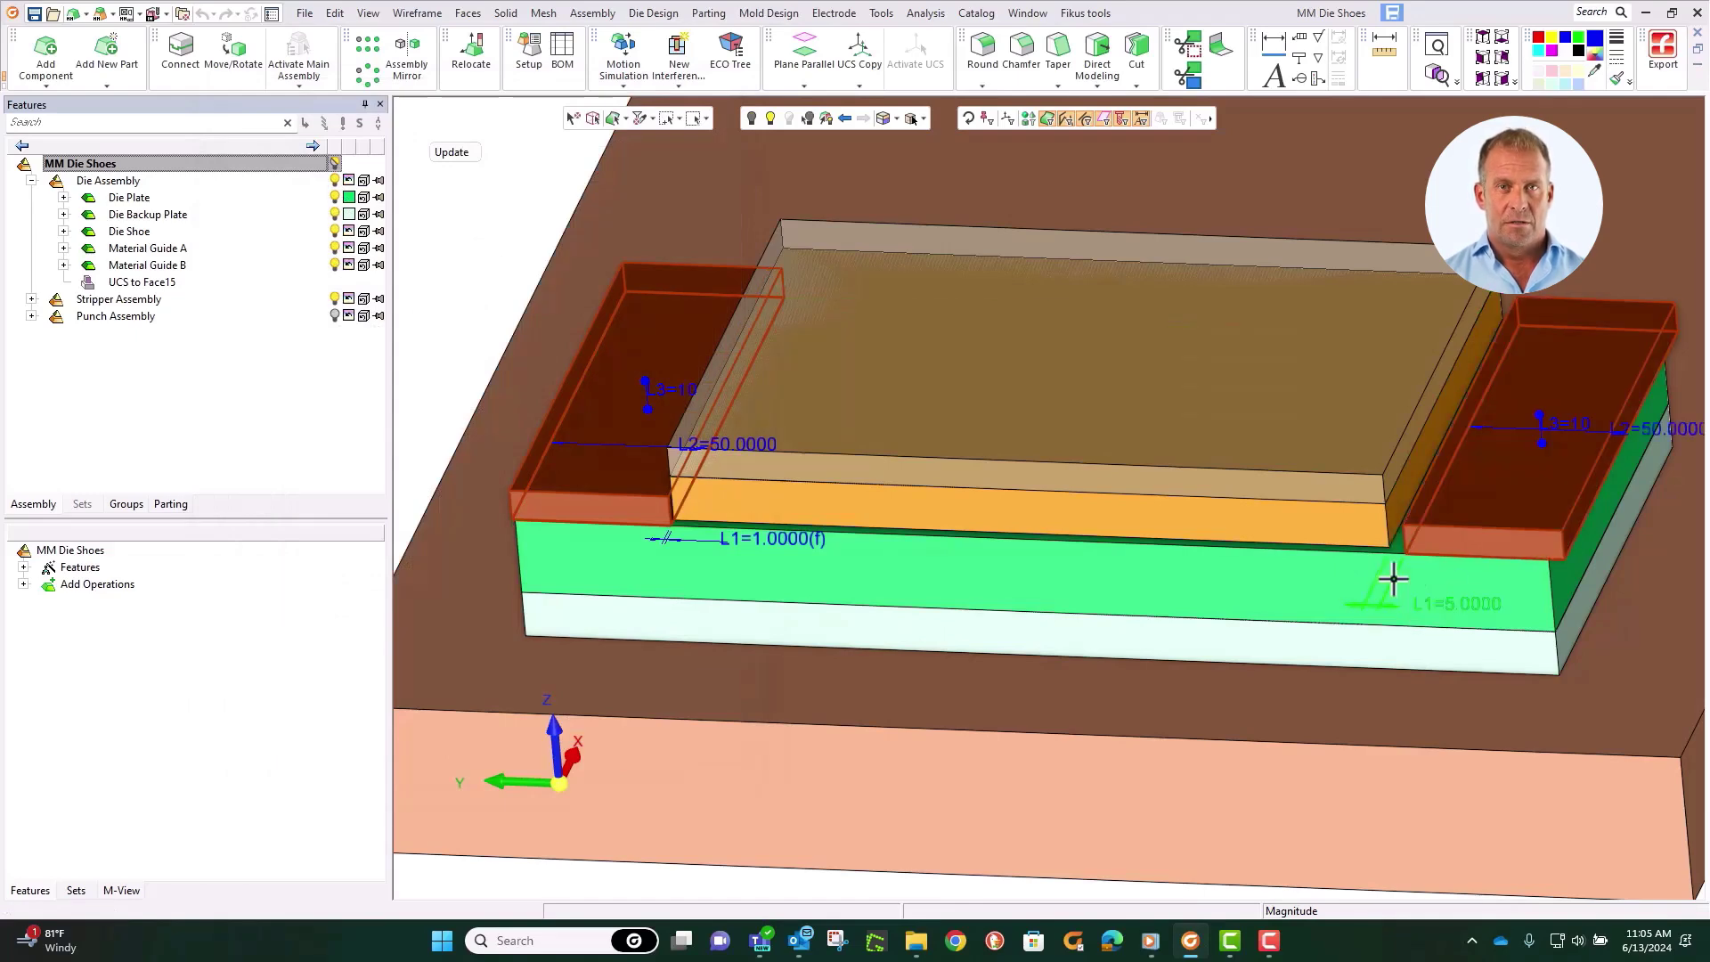
{"action": "double_click", "coordinate": [1396, 579]}
{"action": "left_click", "coordinate": [1524, 618]}
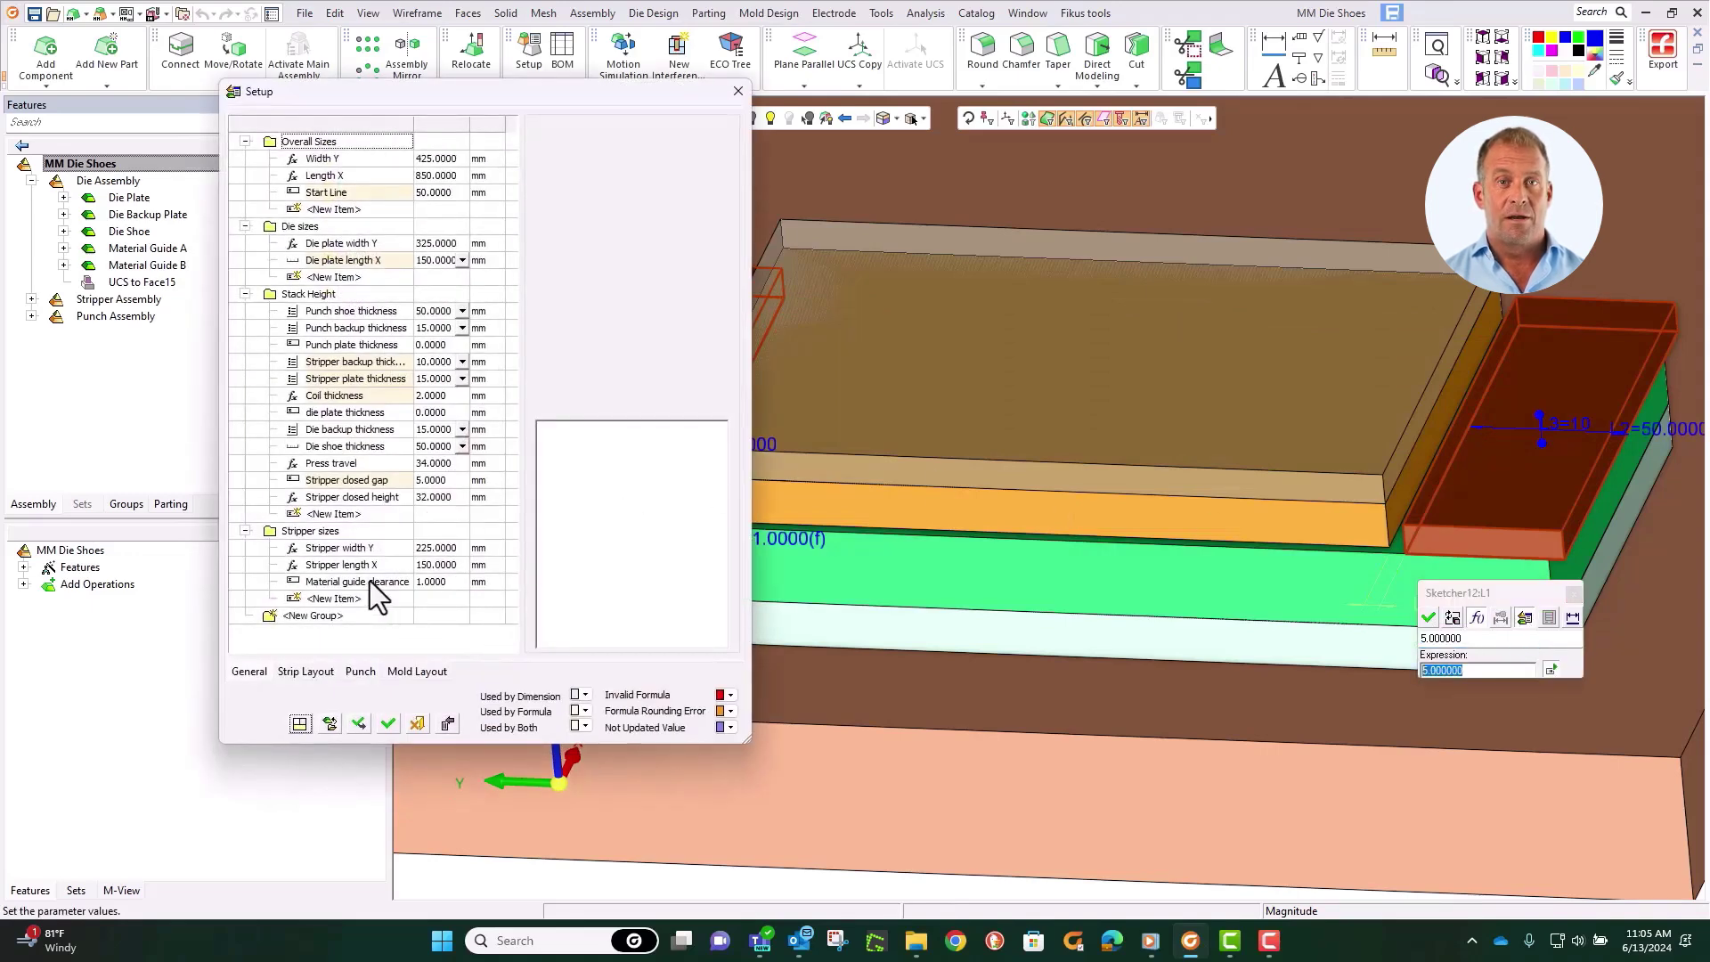
{"action": "left_click", "coordinate": [371, 581]}
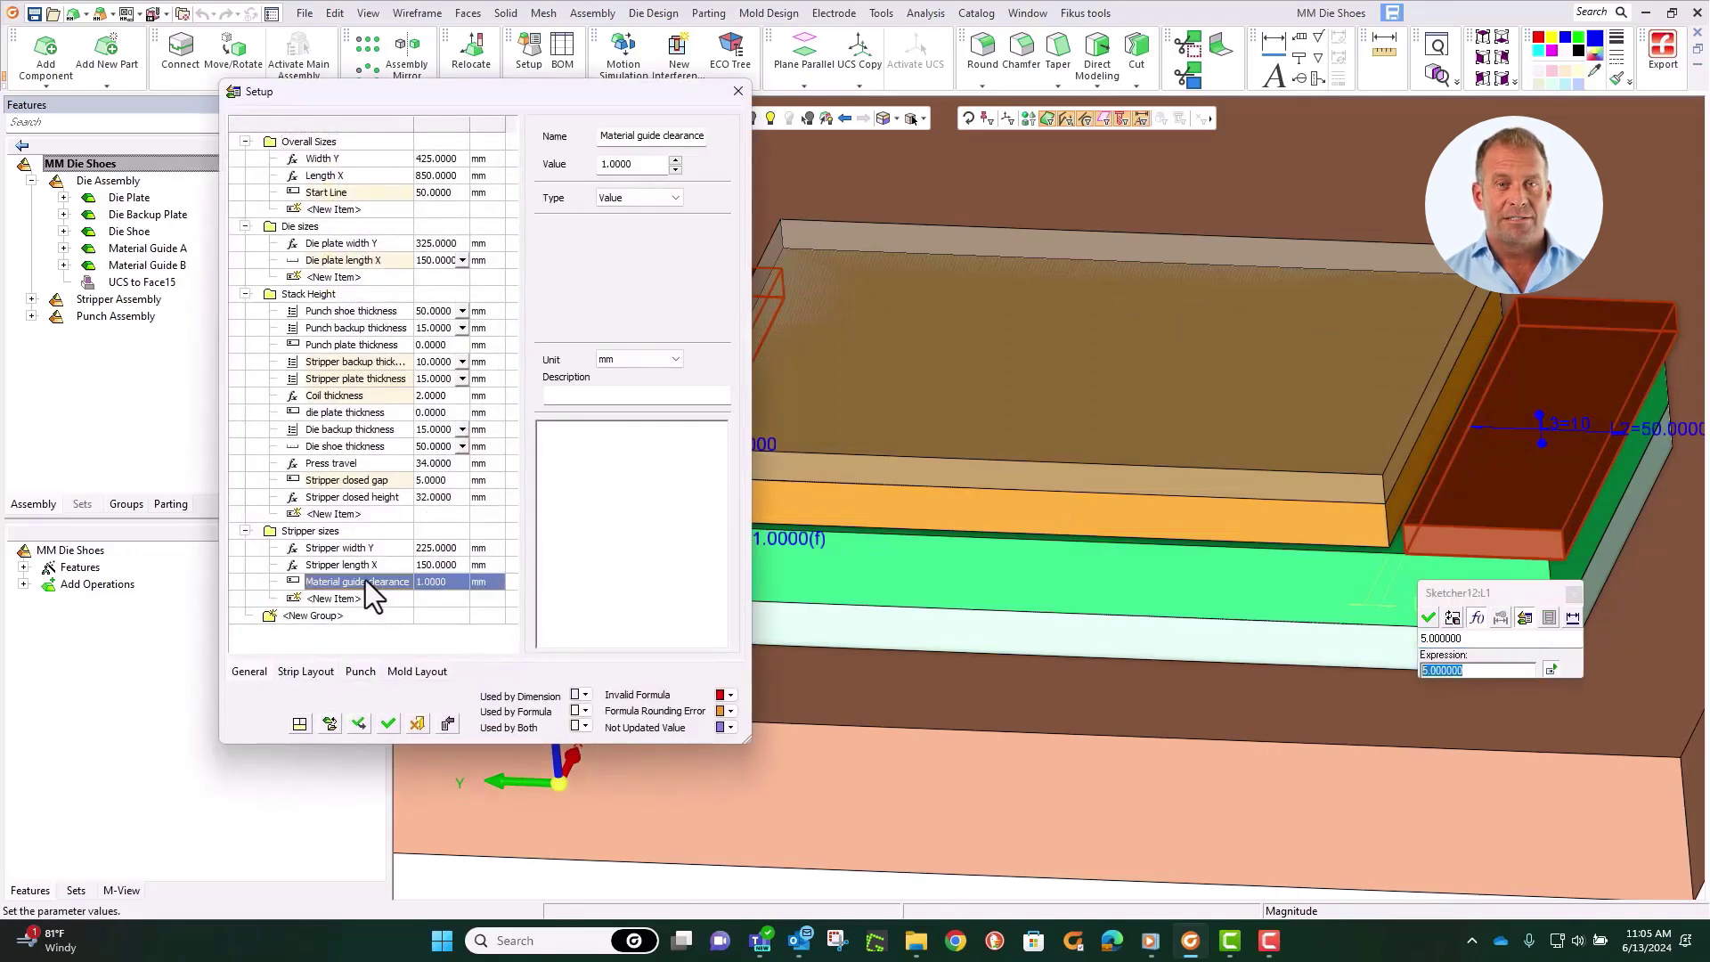
{"action": "double_click", "coordinate": [365, 580]}
{"action": "left_click", "coordinate": [1428, 617]}
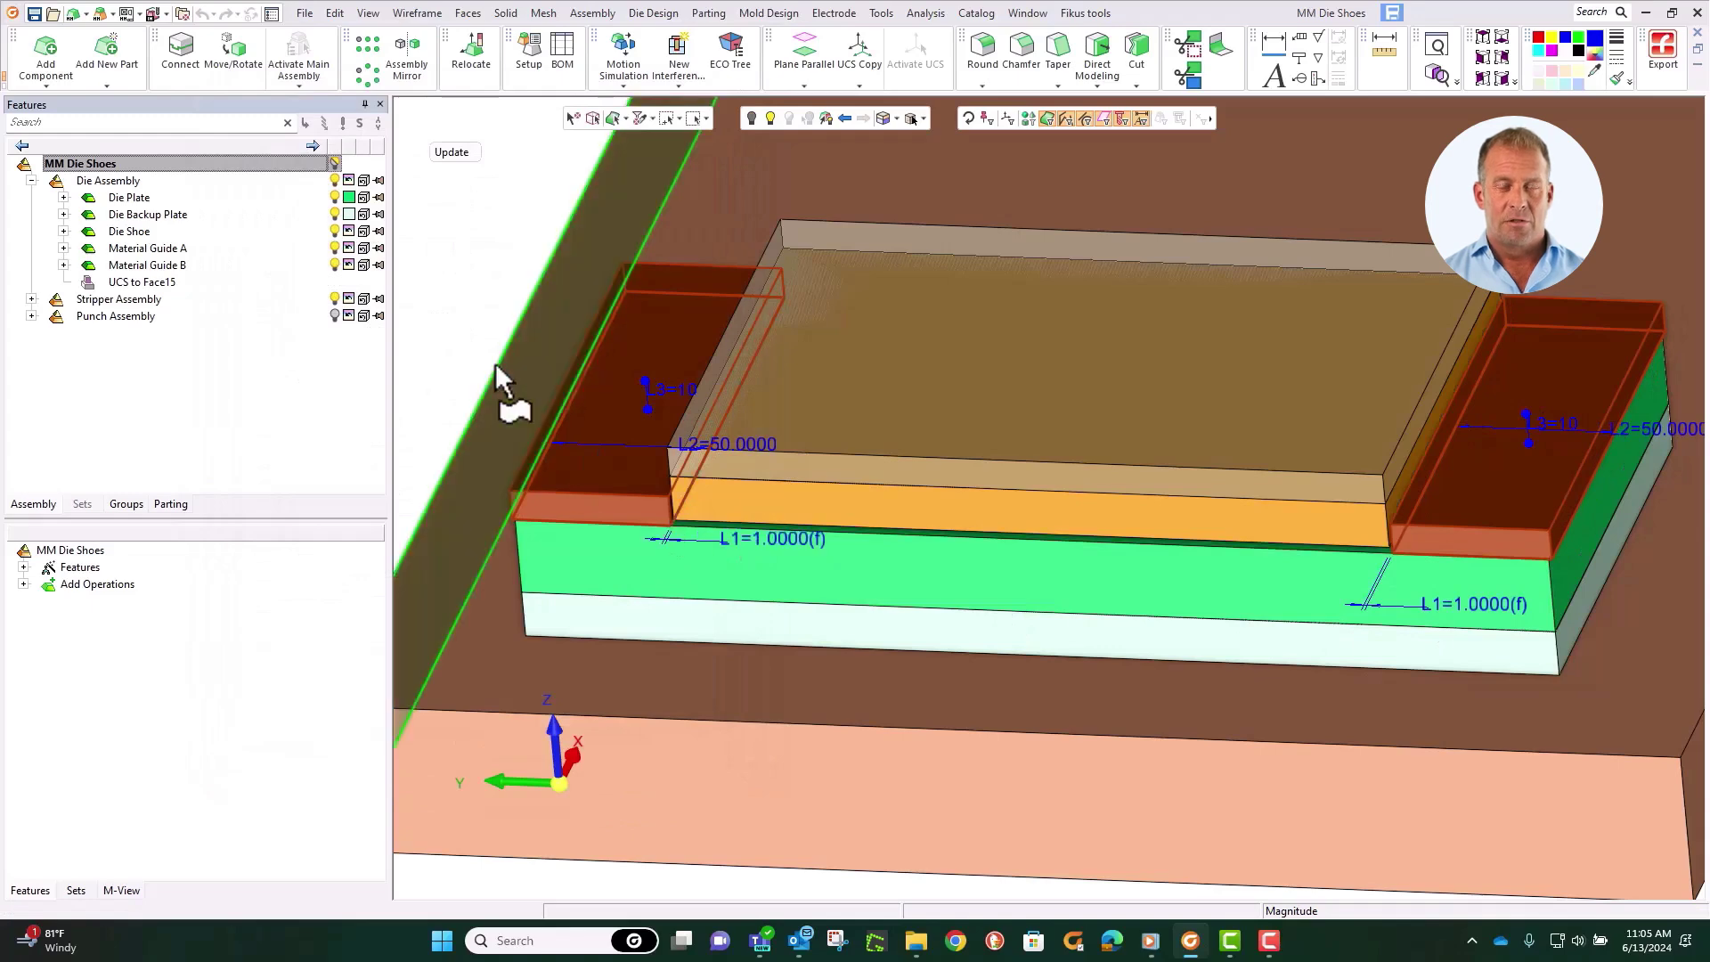
Step: Add a setup parameter "Material guide width" with a value of 50 mm to the Stripper sizes group
{"action": "left_click", "coordinate": [534, 70]}
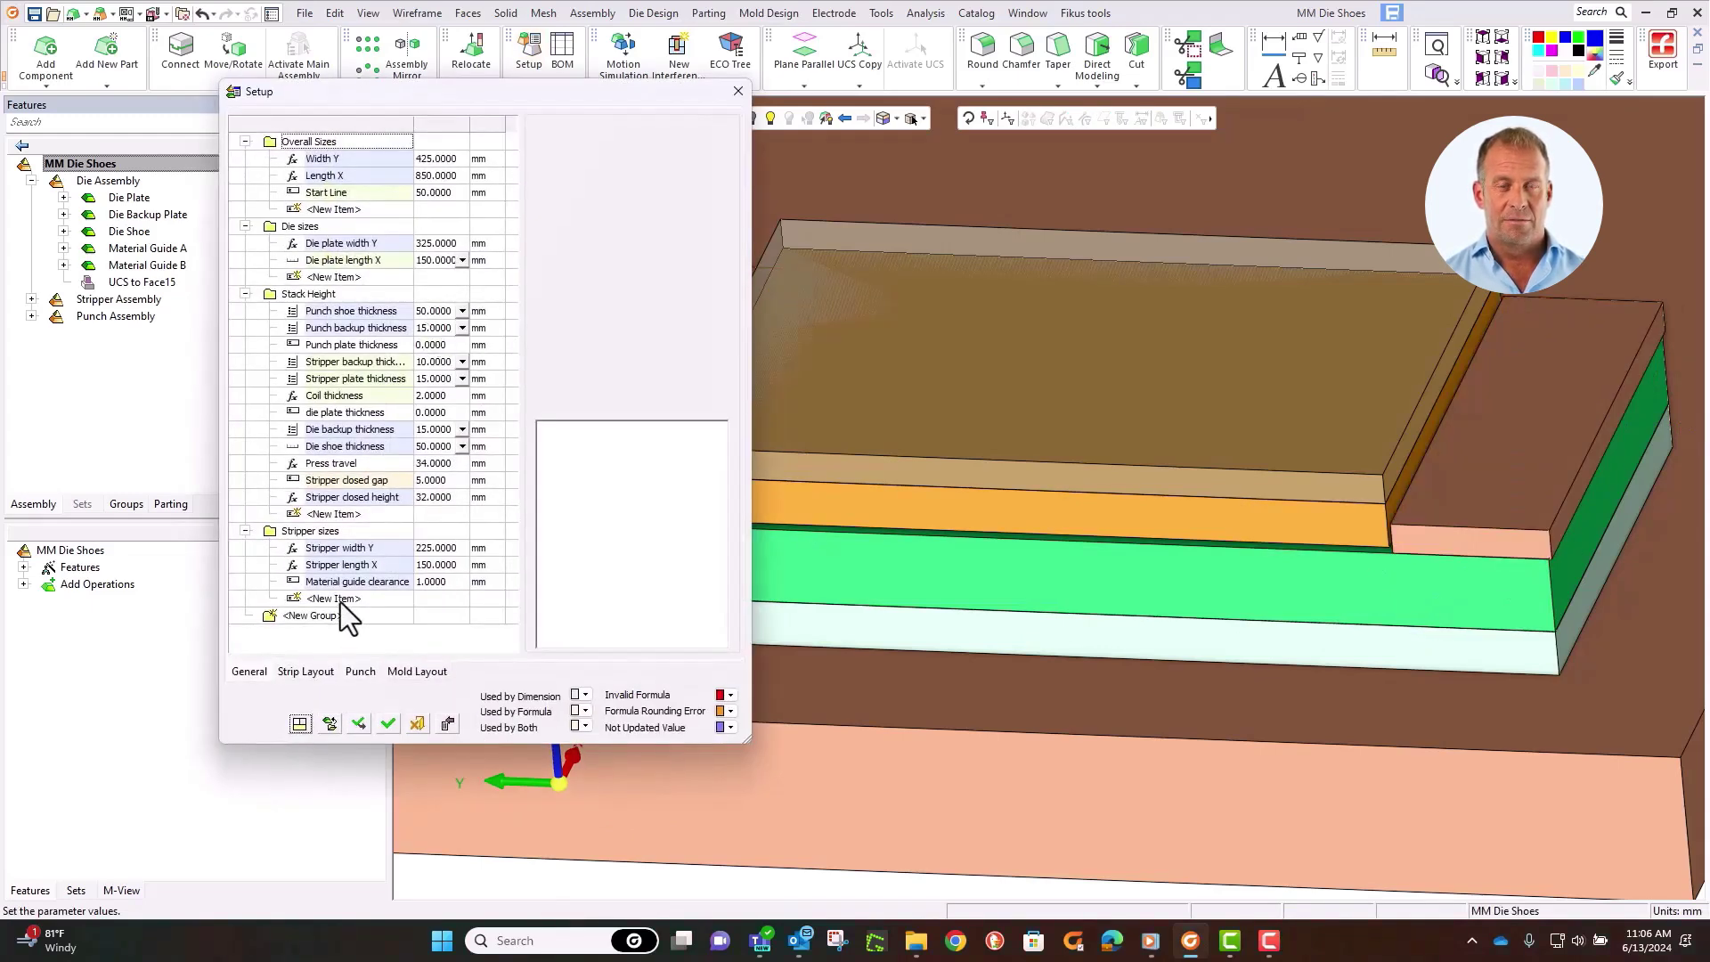
{"action": "left_click", "coordinate": [334, 598]}
{"action": "type", "text": "Material guide width"}
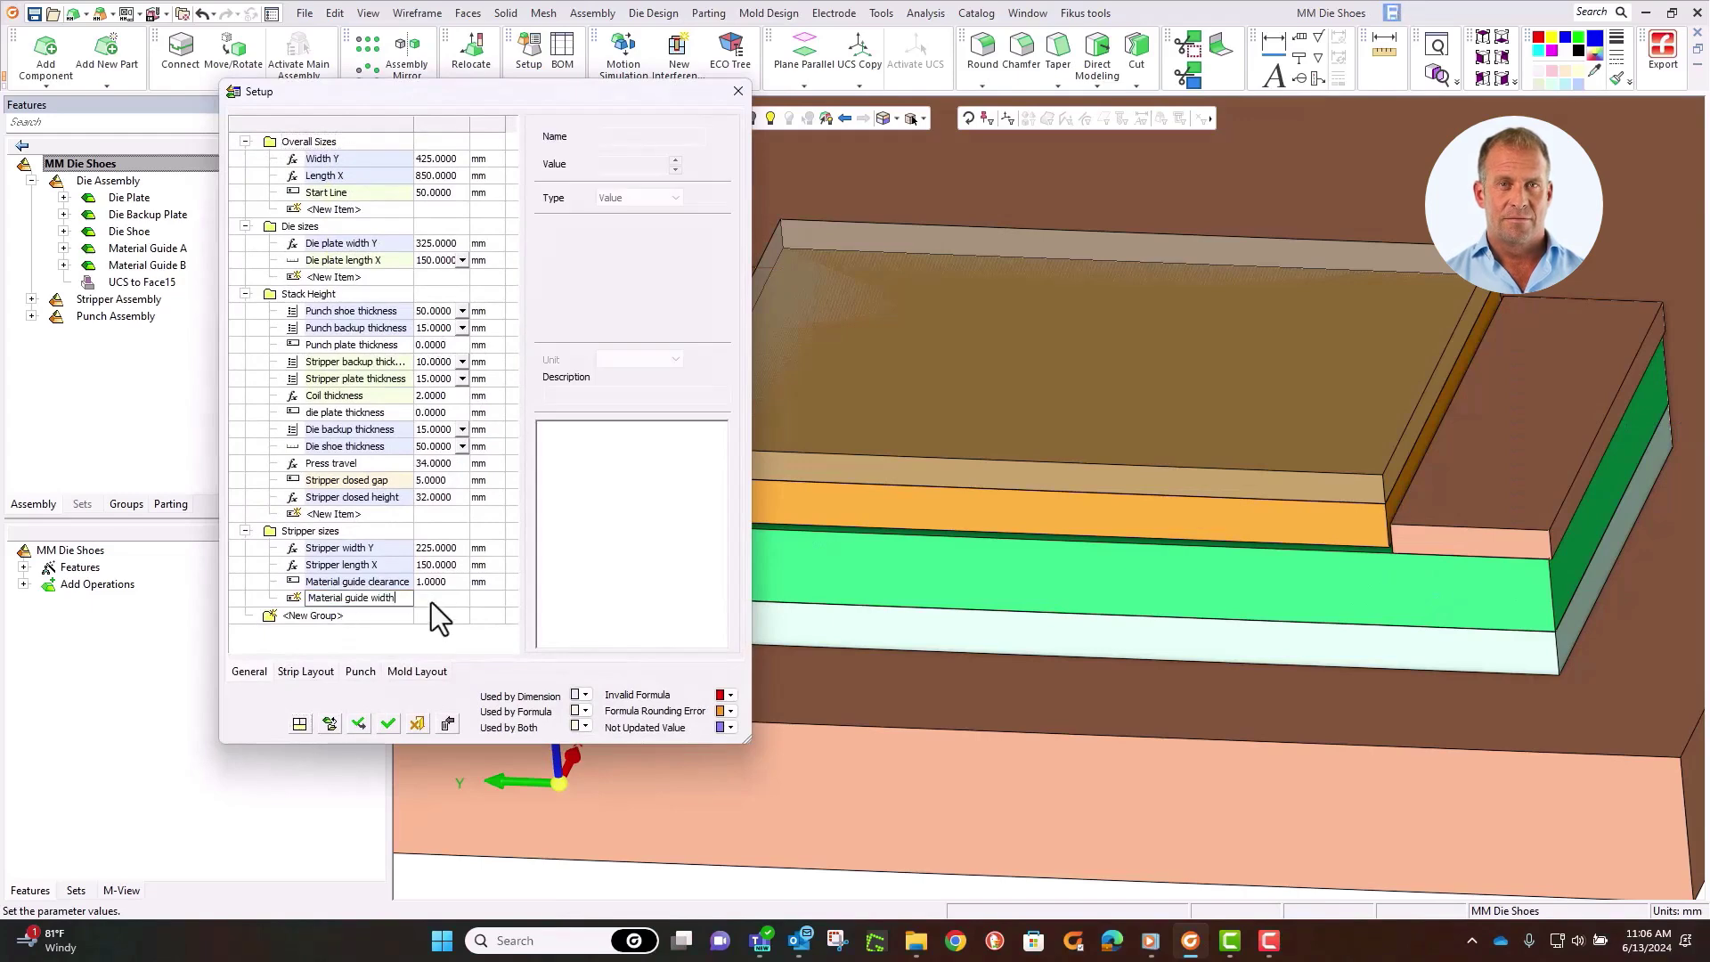
{"action": "left_click", "coordinate": [431, 601]}
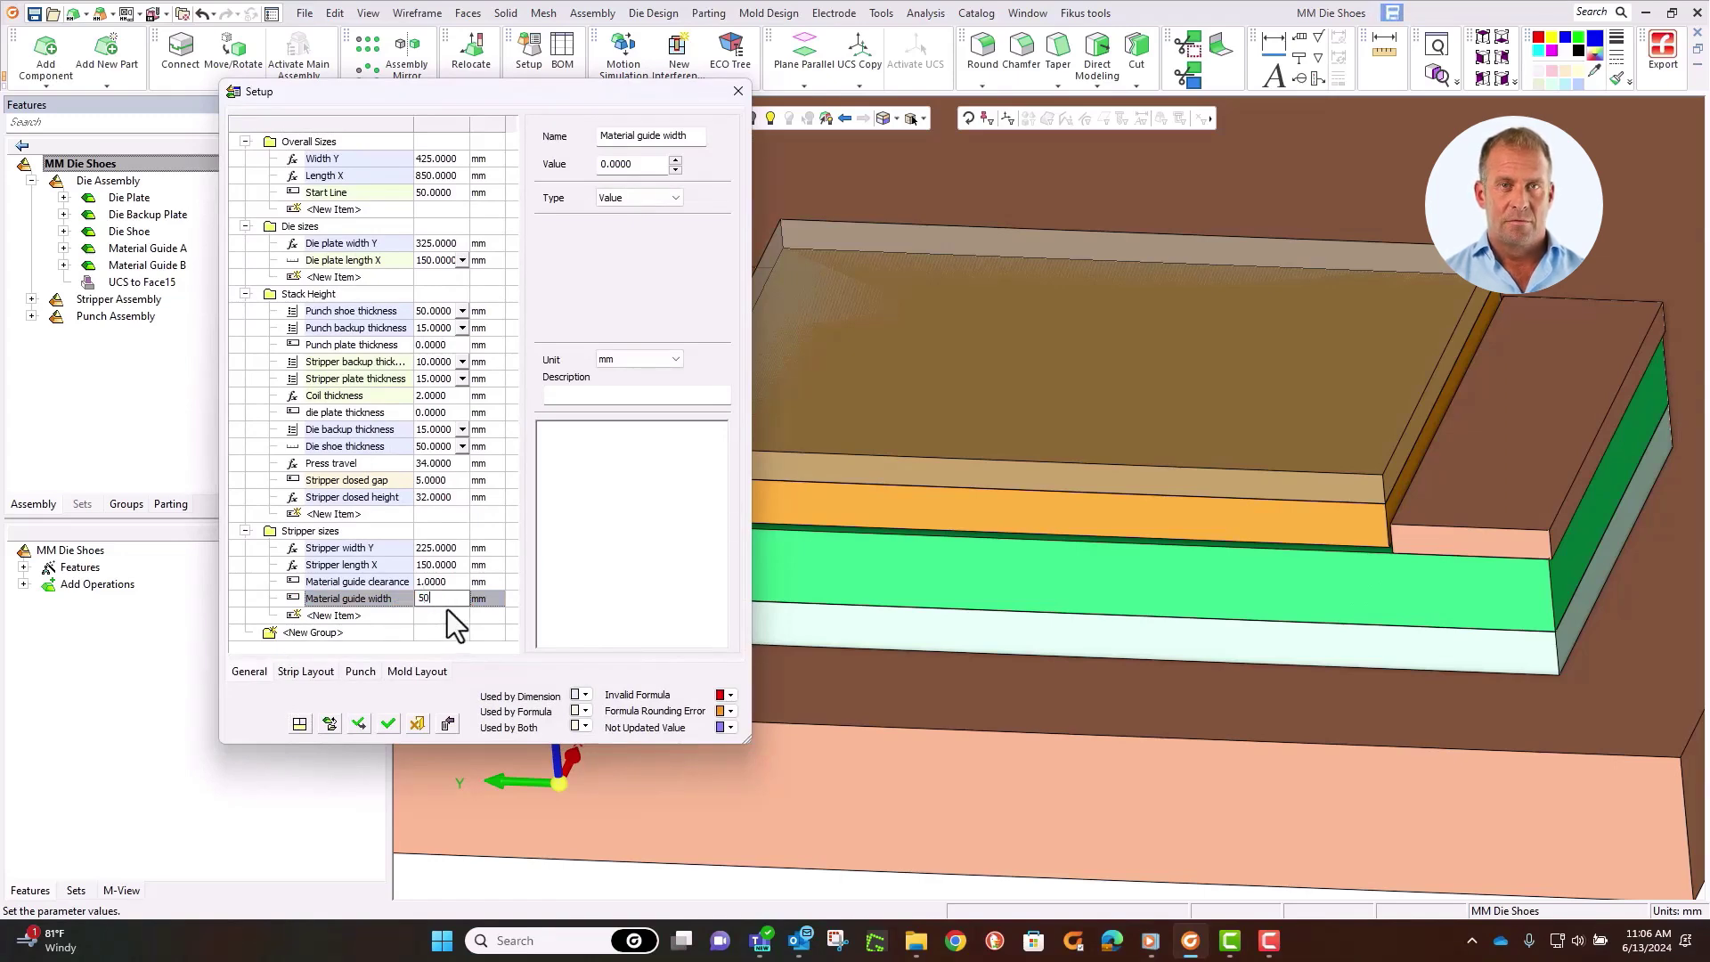
{"action": "key", "text": "Return"}
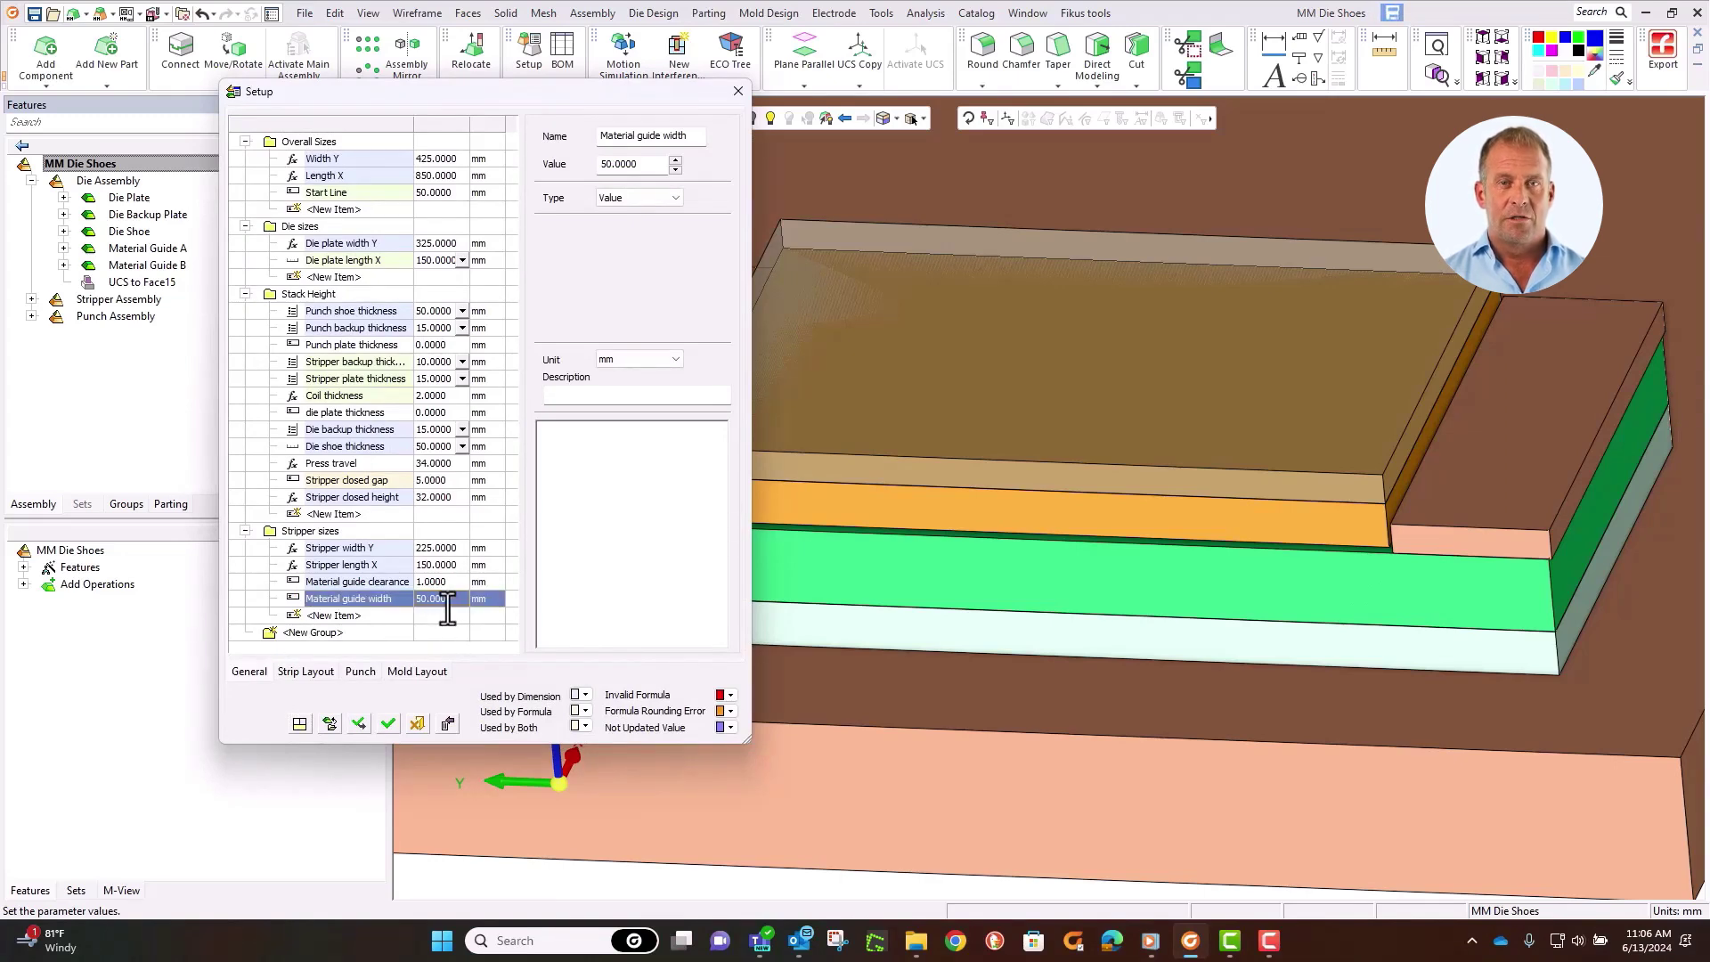
{"action": "left_click", "coordinate": [388, 724]}
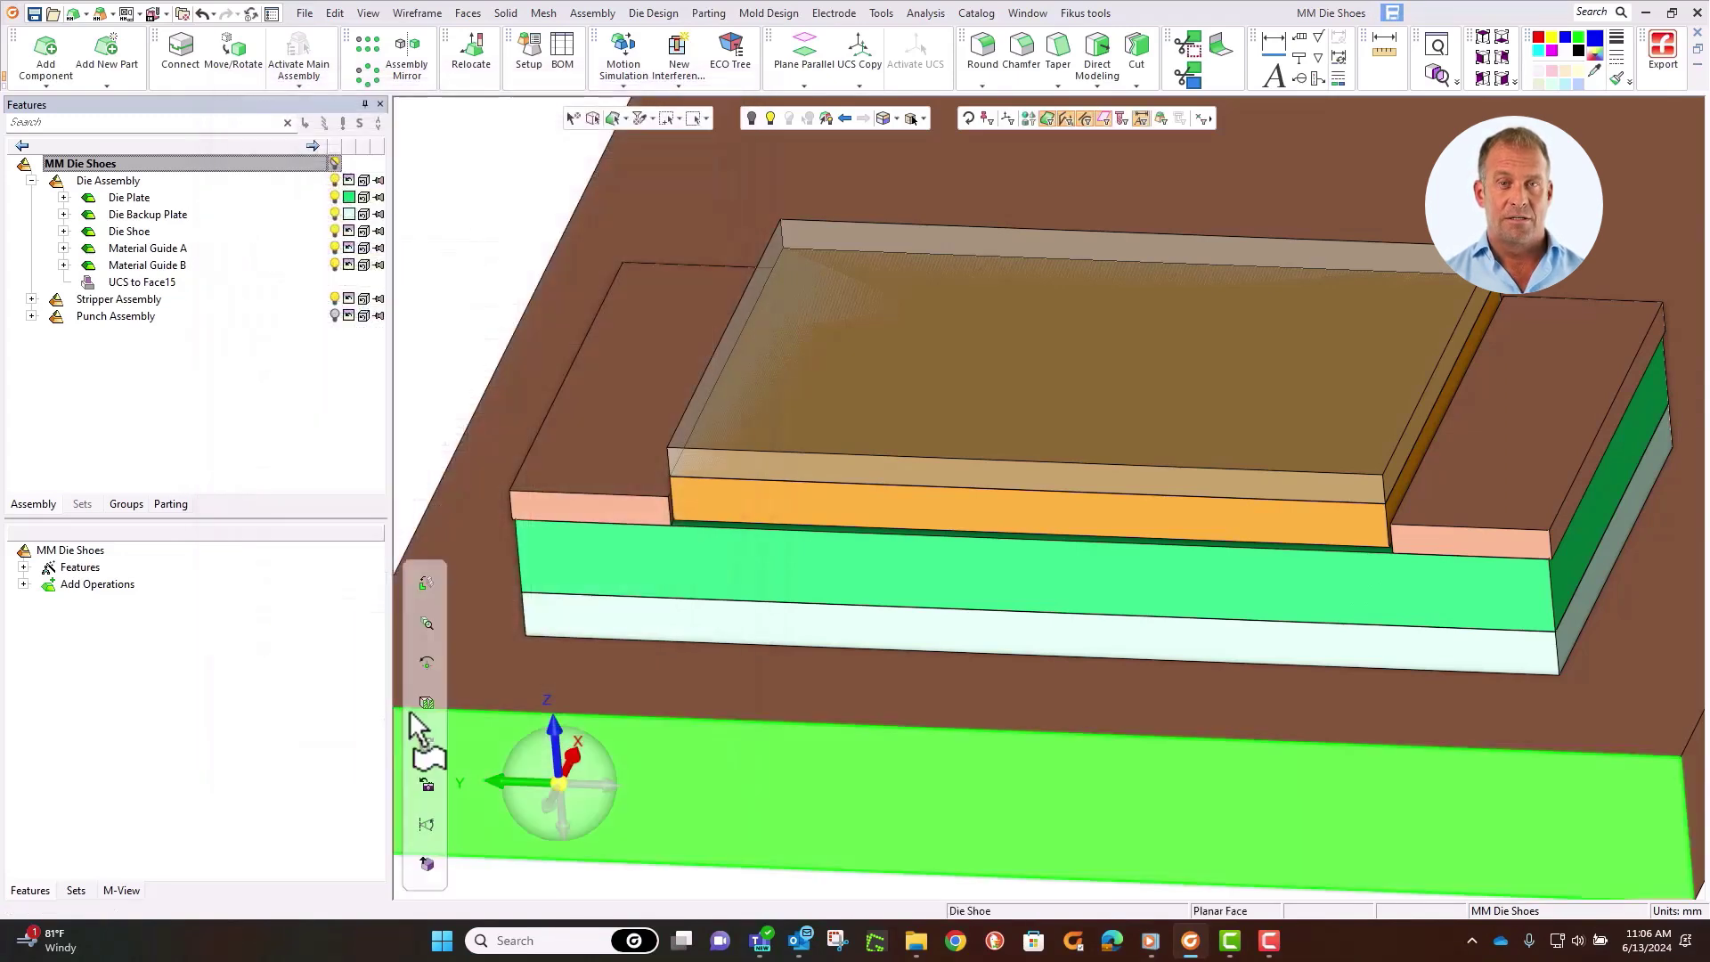
Step: Drive the +Y side material guide's width dimension with the setup parameter "Material guide width"
{"action": "double_click", "coordinate": [558, 504]}
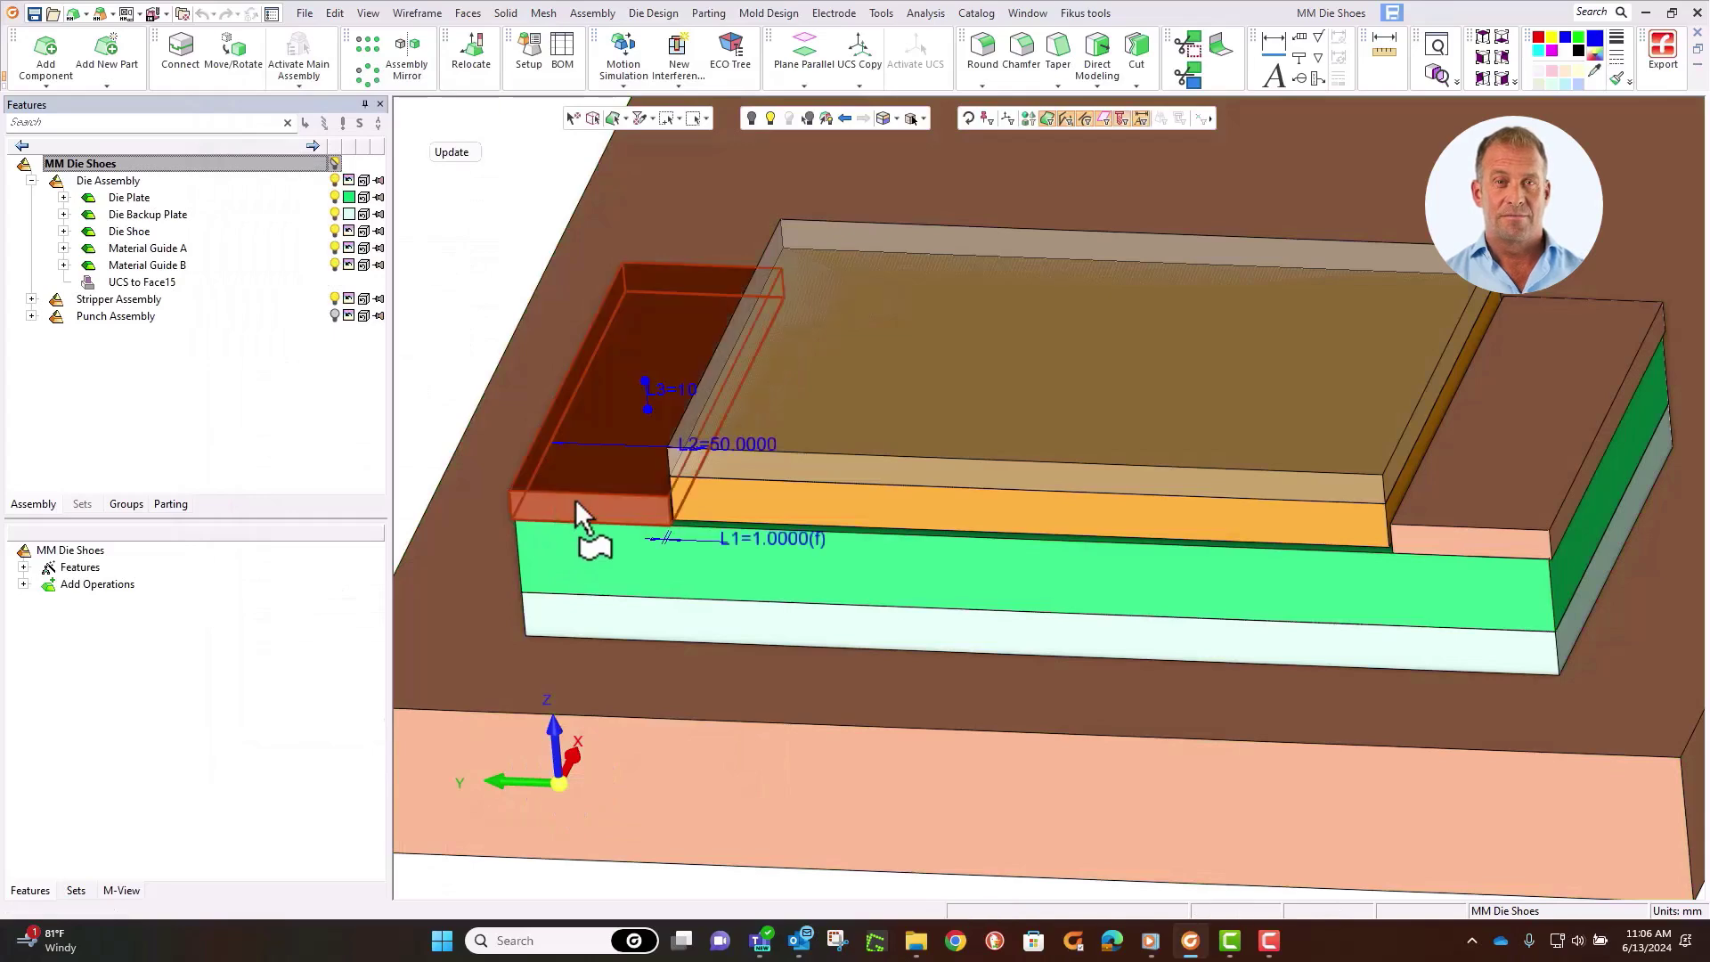
{"action": "double_click", "coordinate": [722, 442]}
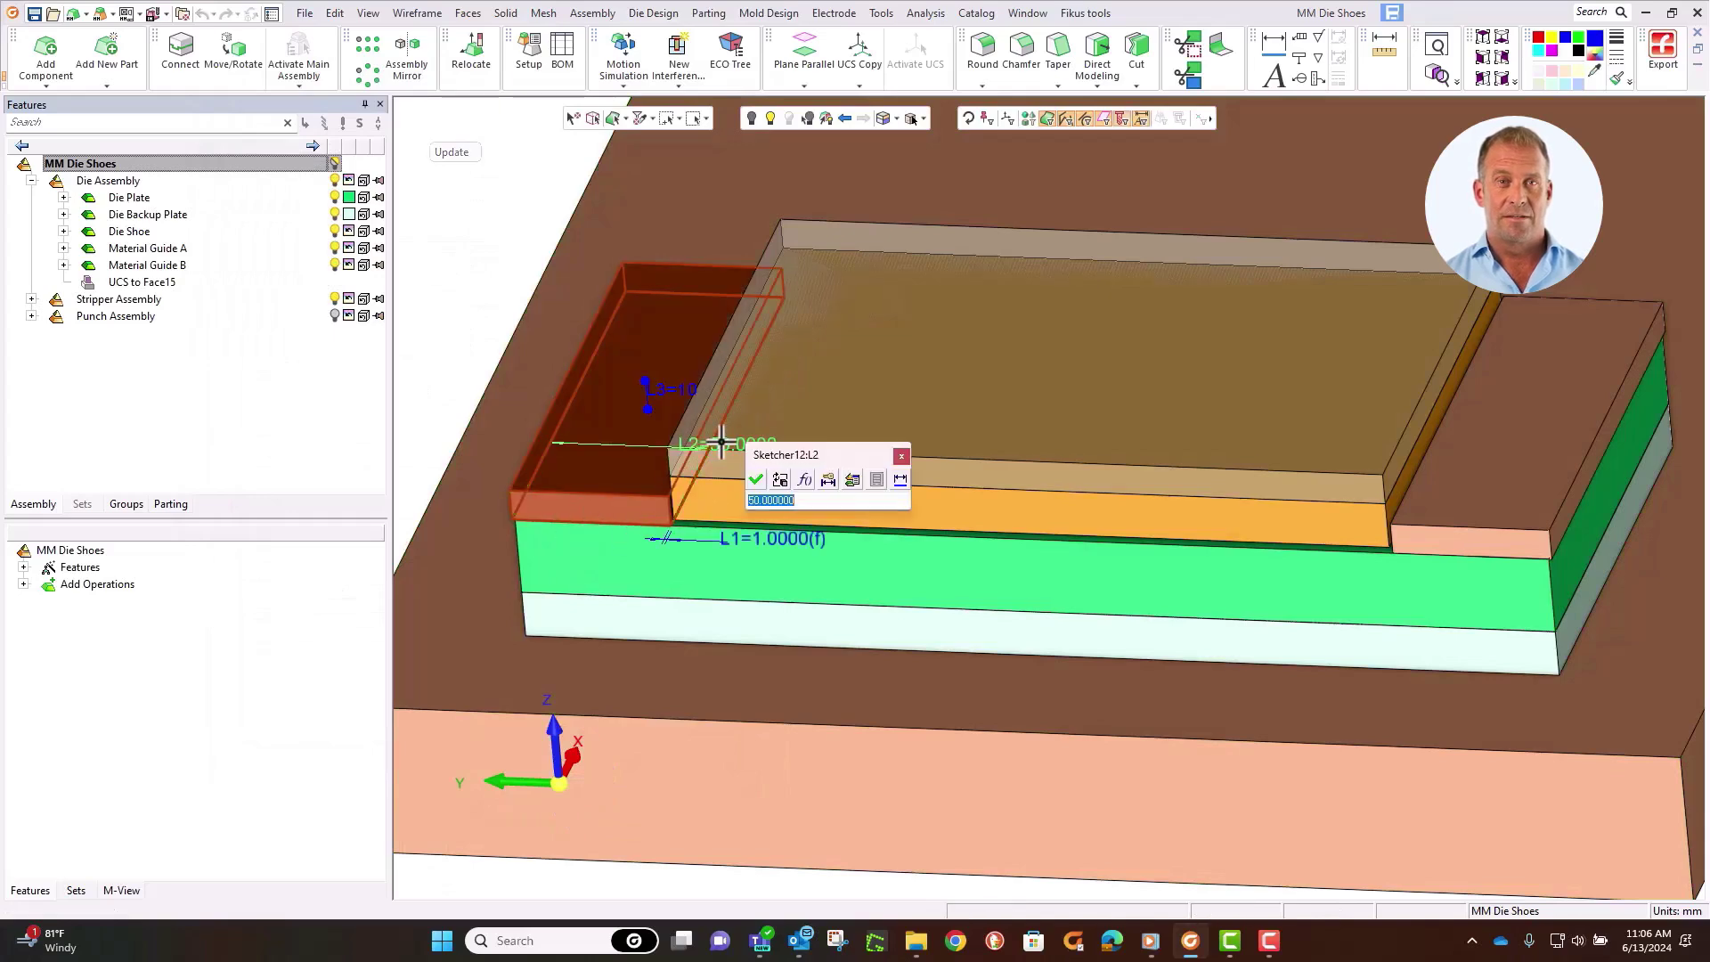
{"action": "left_click", "coordinate": [851, 479]}
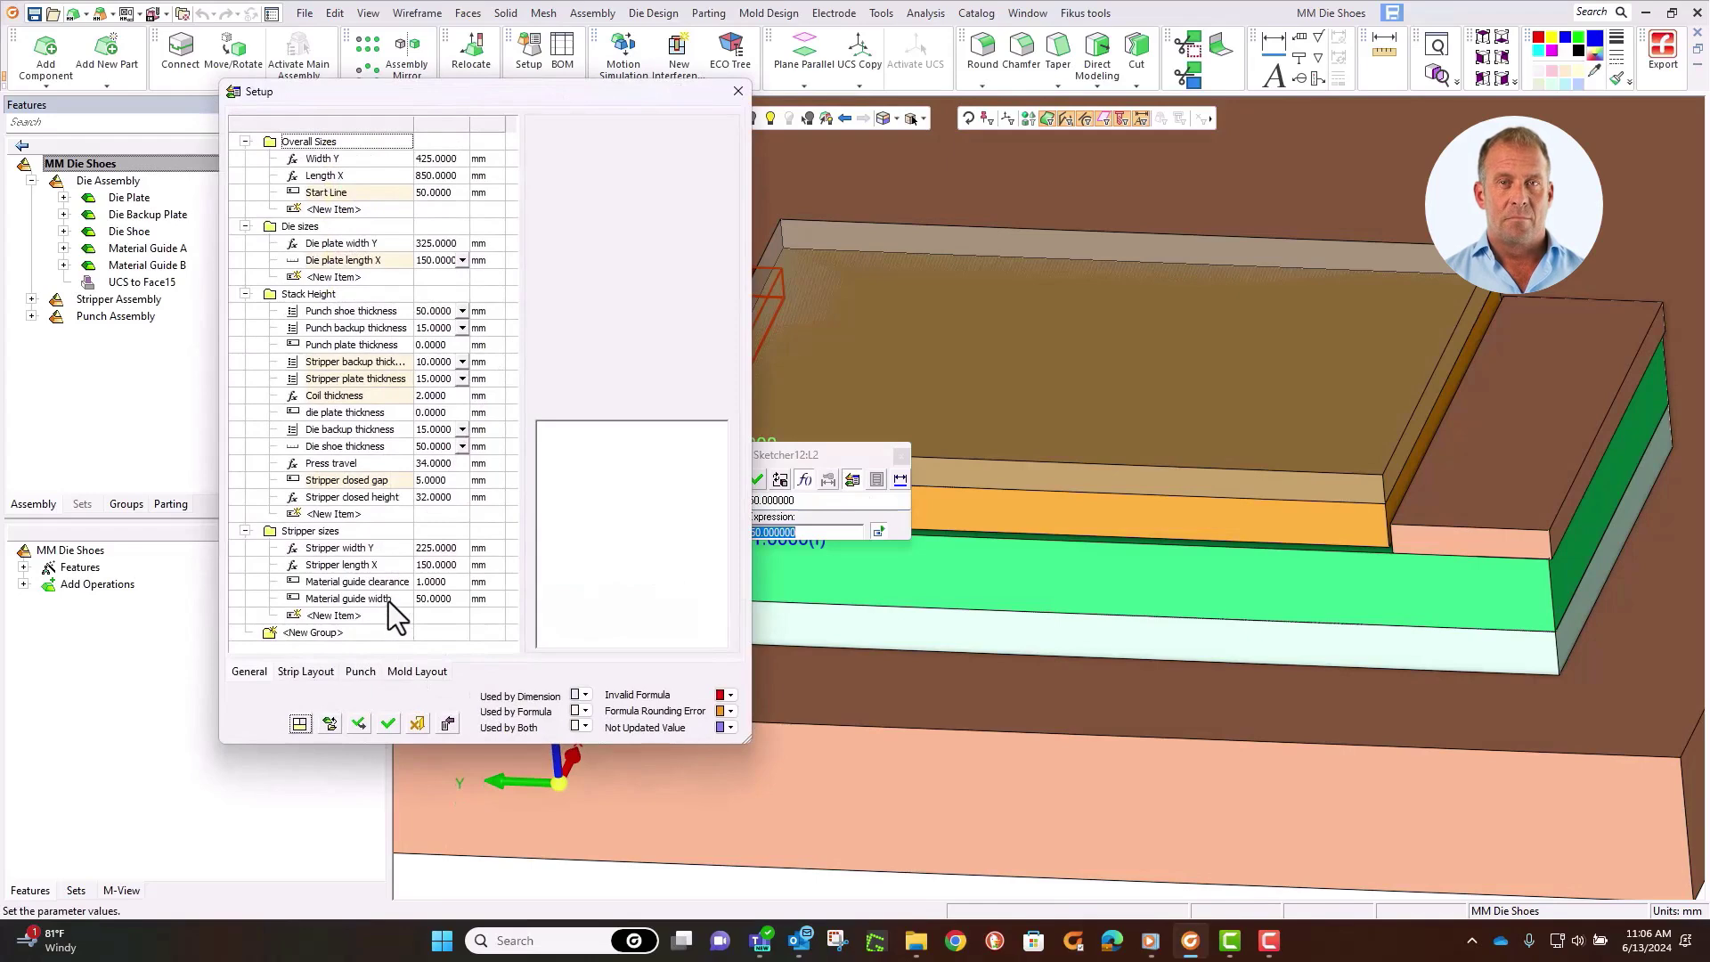
{"action": "double_click", "coordinate": [389, 599]}
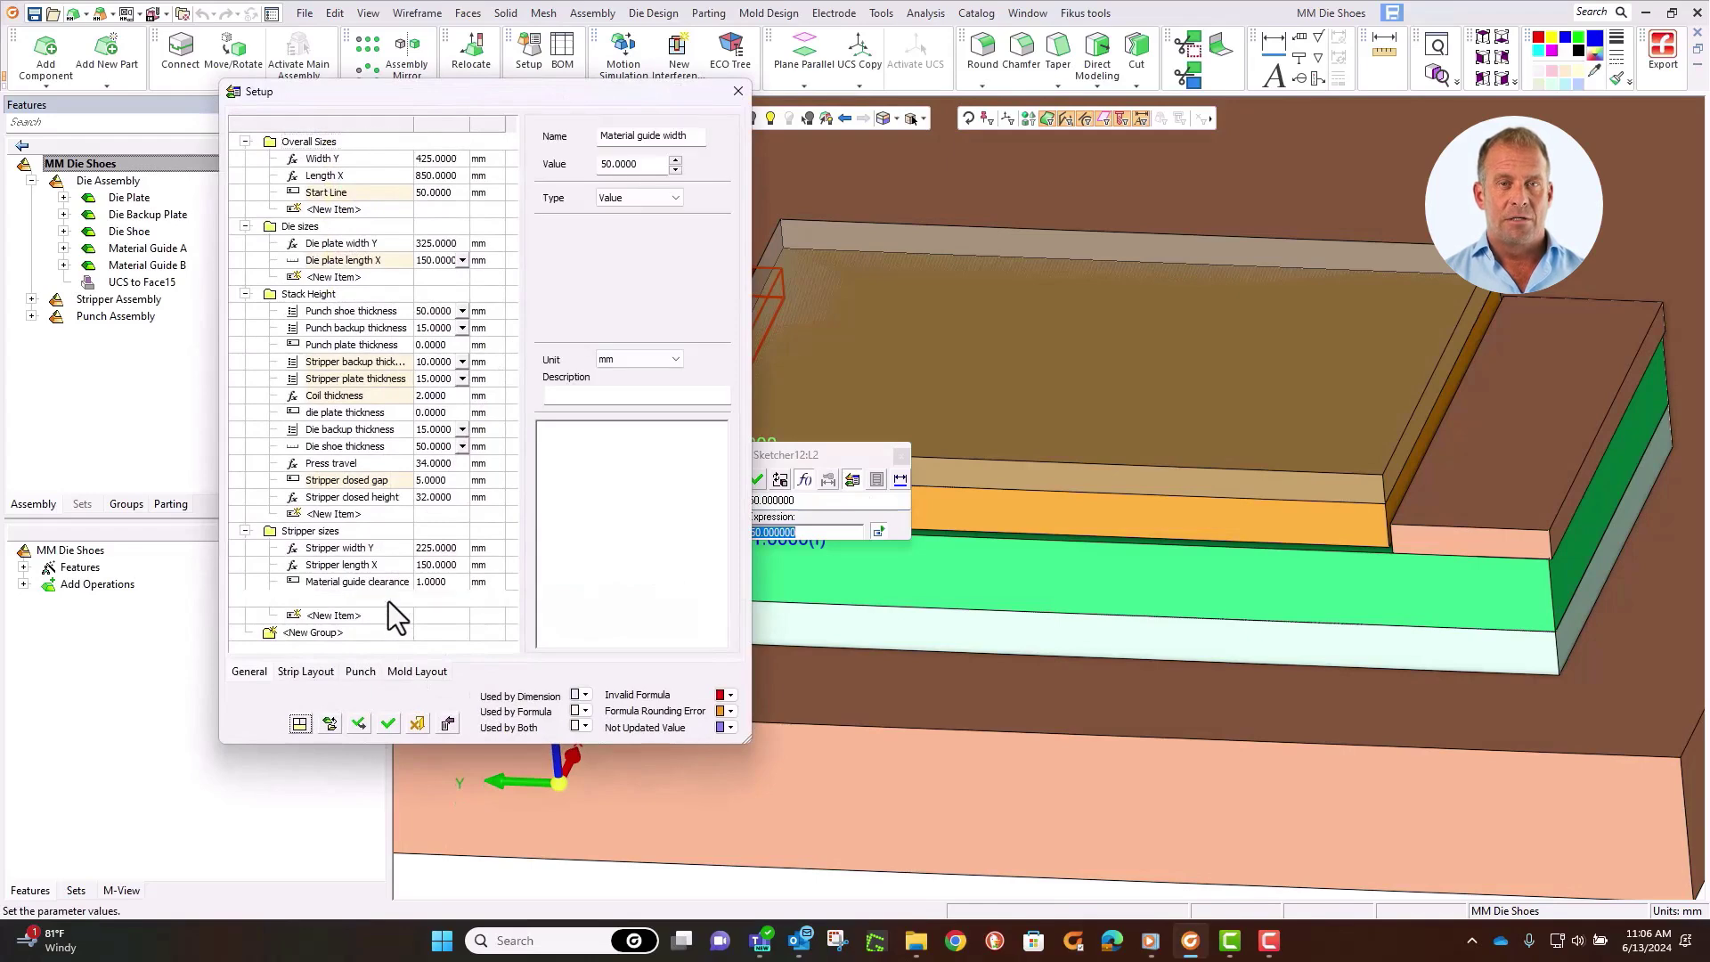
{"action": "left_click", "coordinate": [755, 481]}
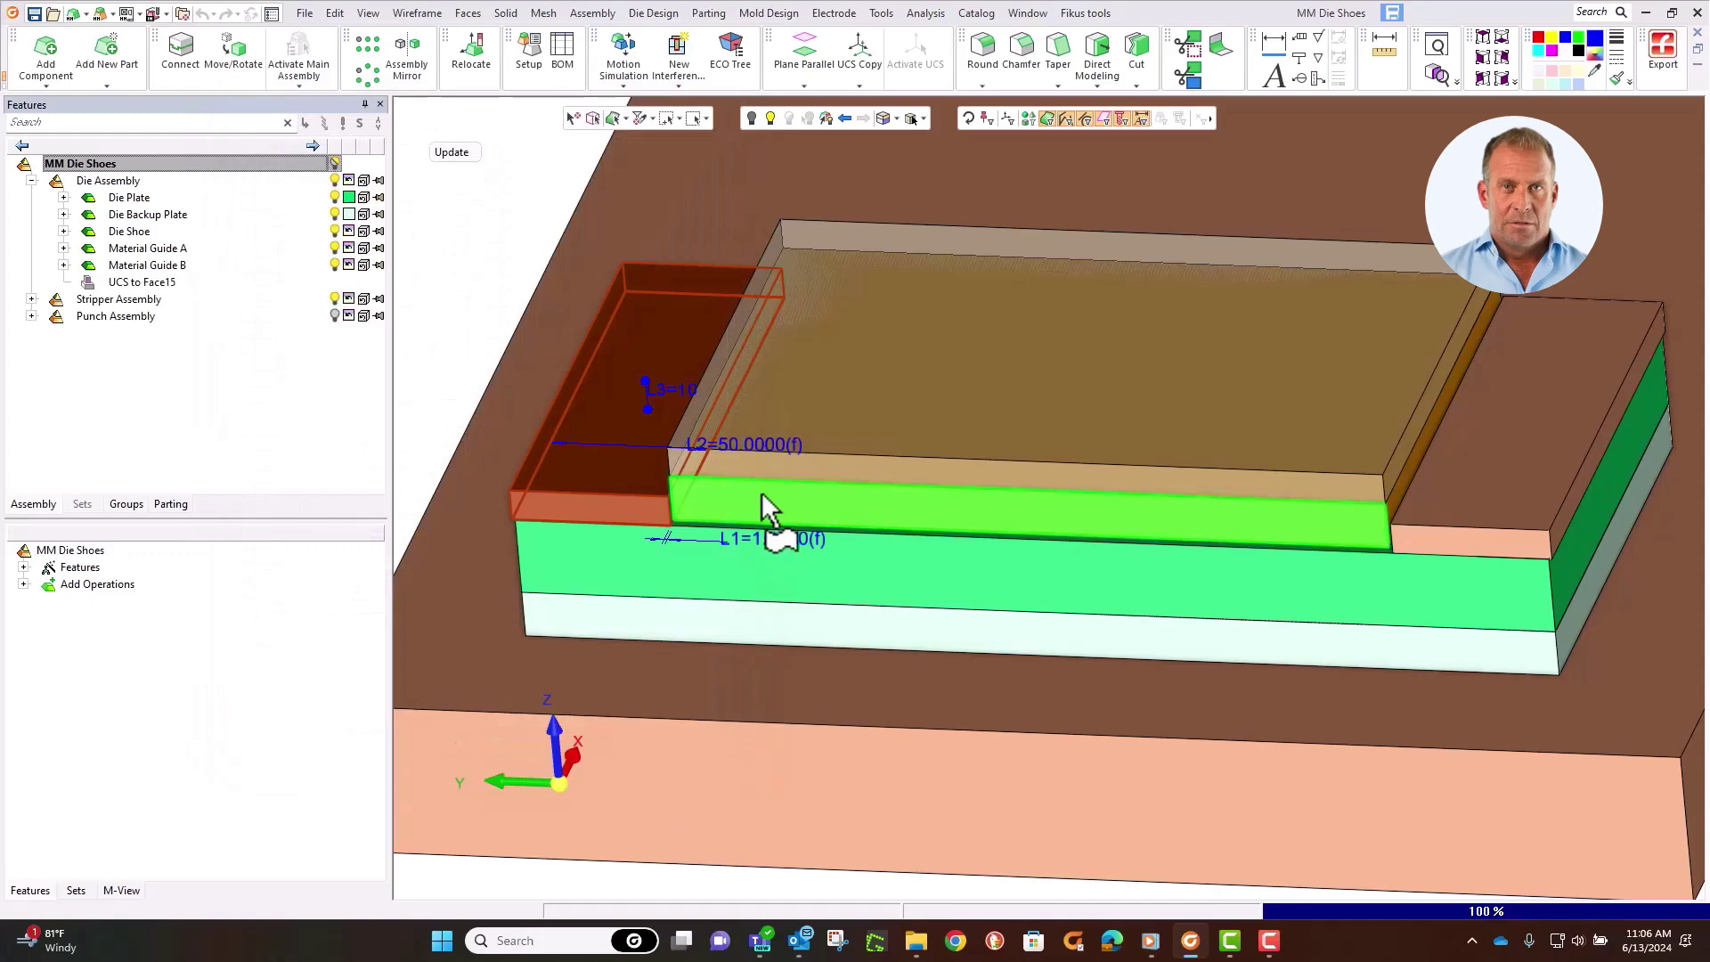
Step: Link the opposite material guide's width dimension to the "Material guide width" parameter
{"action": "left_click", "coordinate": [1448, 554]}
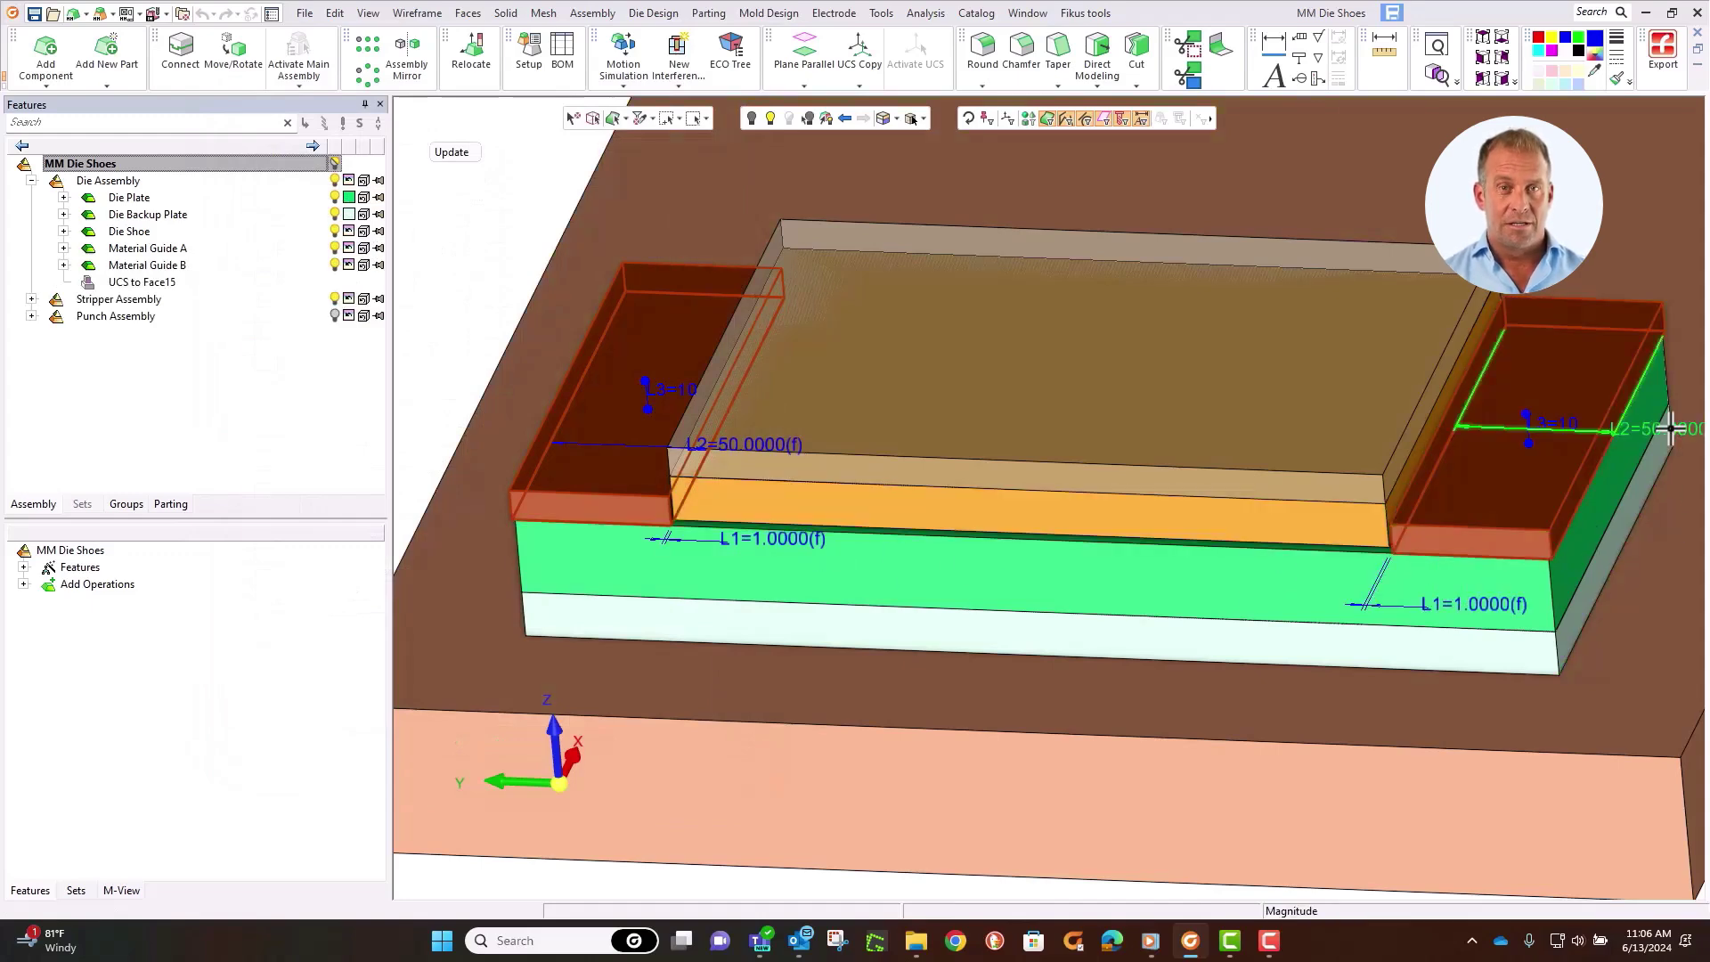
{"action": "left_click", "coordinate": [1670, 428]}
{"action": "left_click", "coordinate": [1626, 466]}
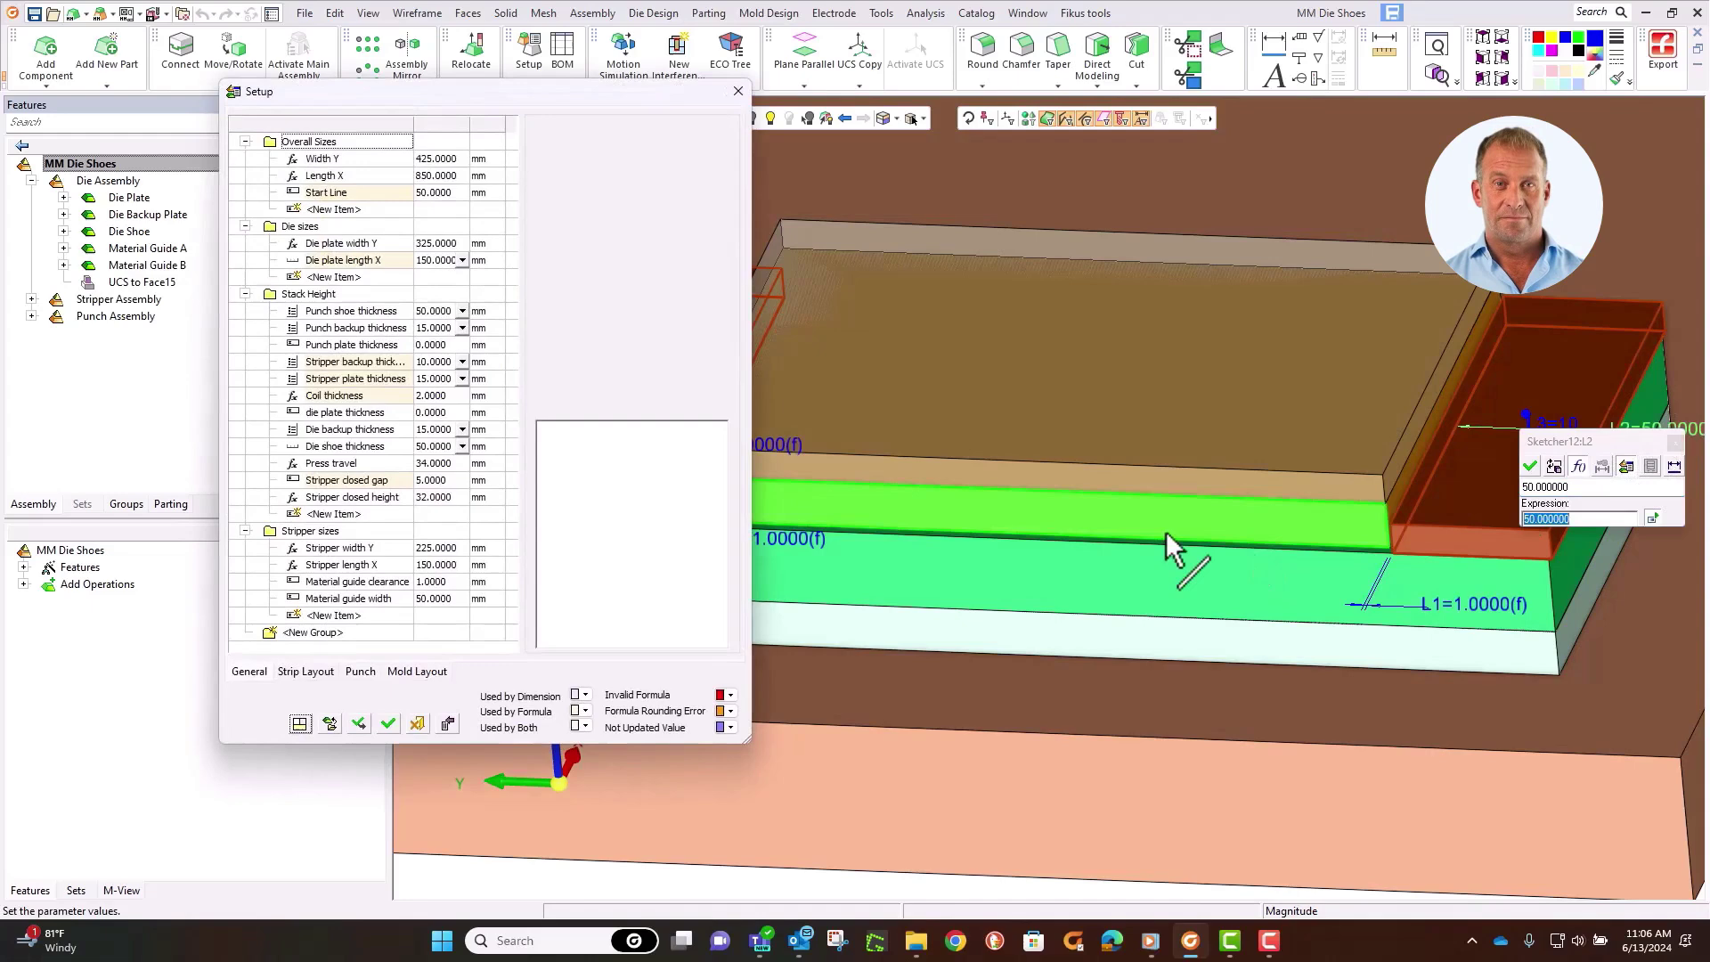
{"action": "double_click", "coordinate": [374, 600]}
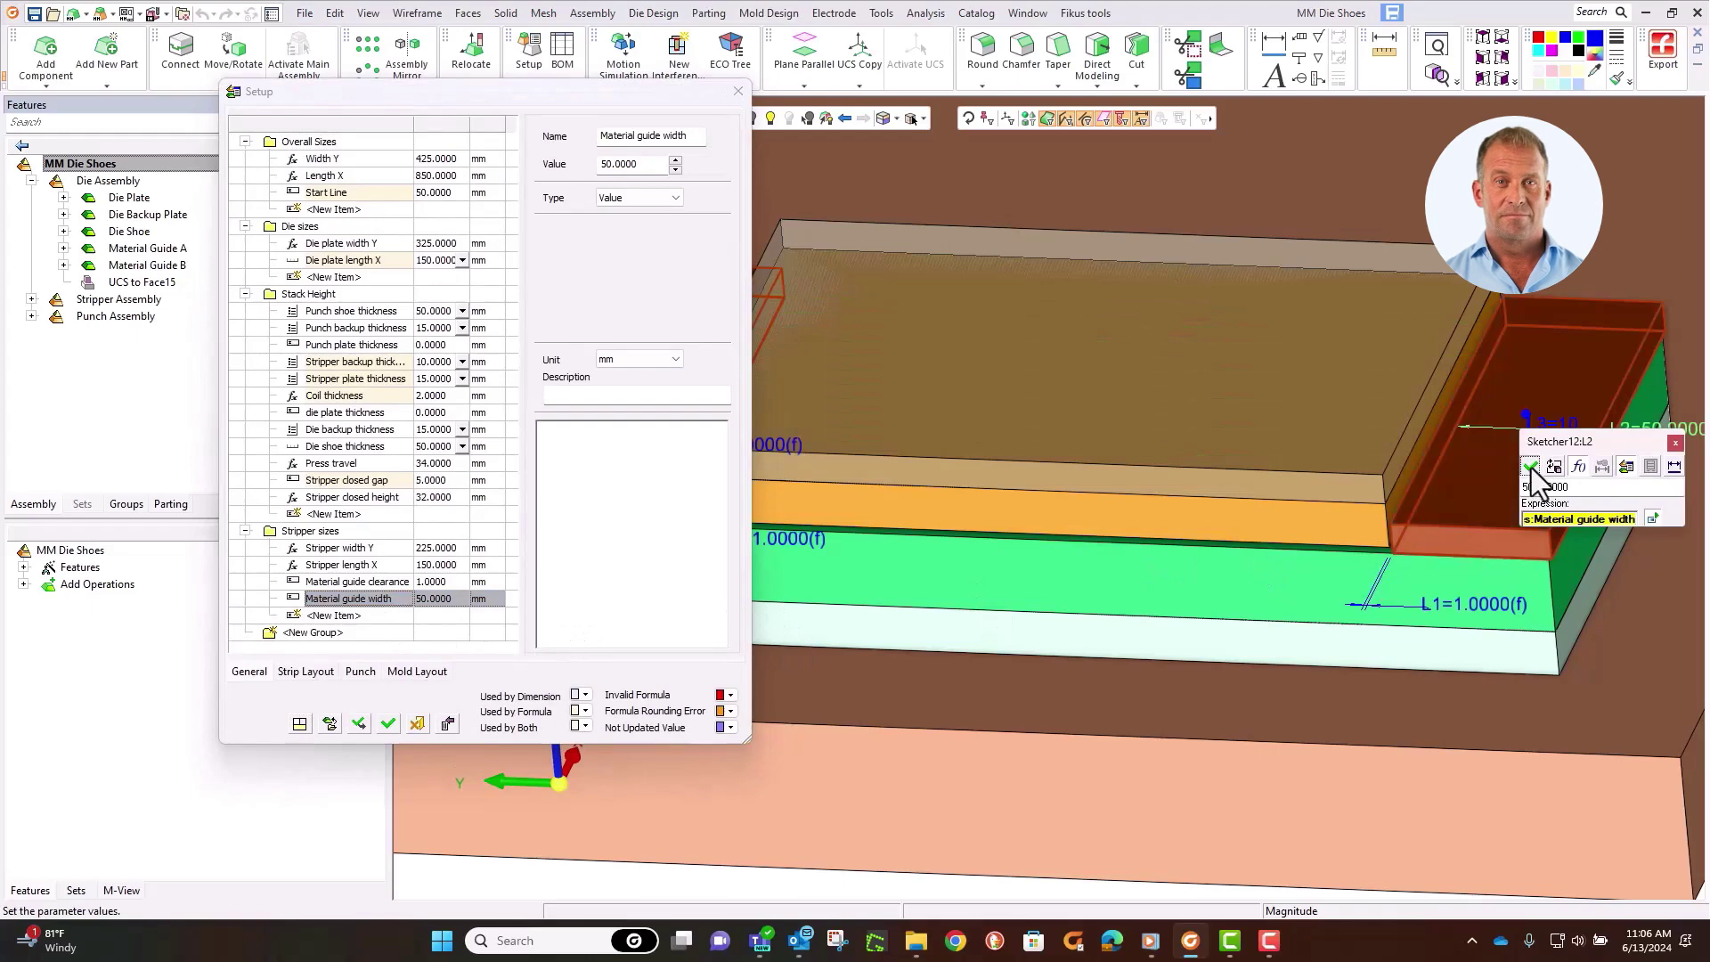
{"action": "left_click", "coordinate": [1530, 467]}
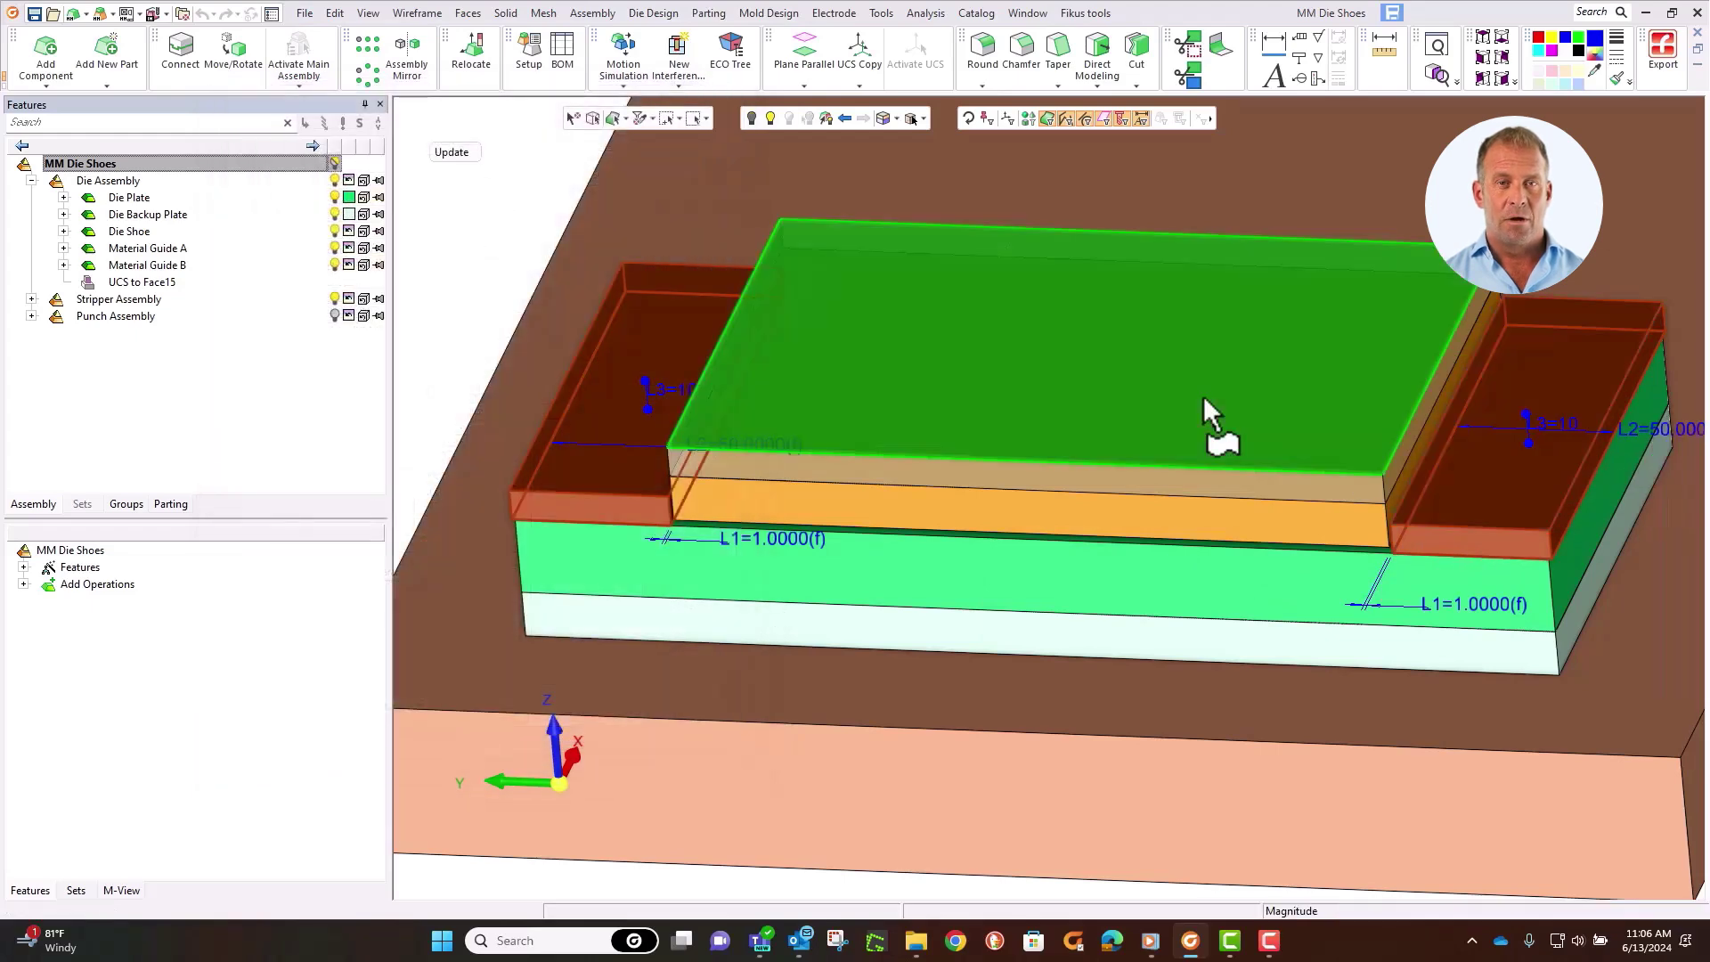
Step: Change the "Die plate width Y" formula to Workpiece Width+Material guide width+Material guide width and apply the setup
{"action": "left_click", "coordinate": [529, 55]}
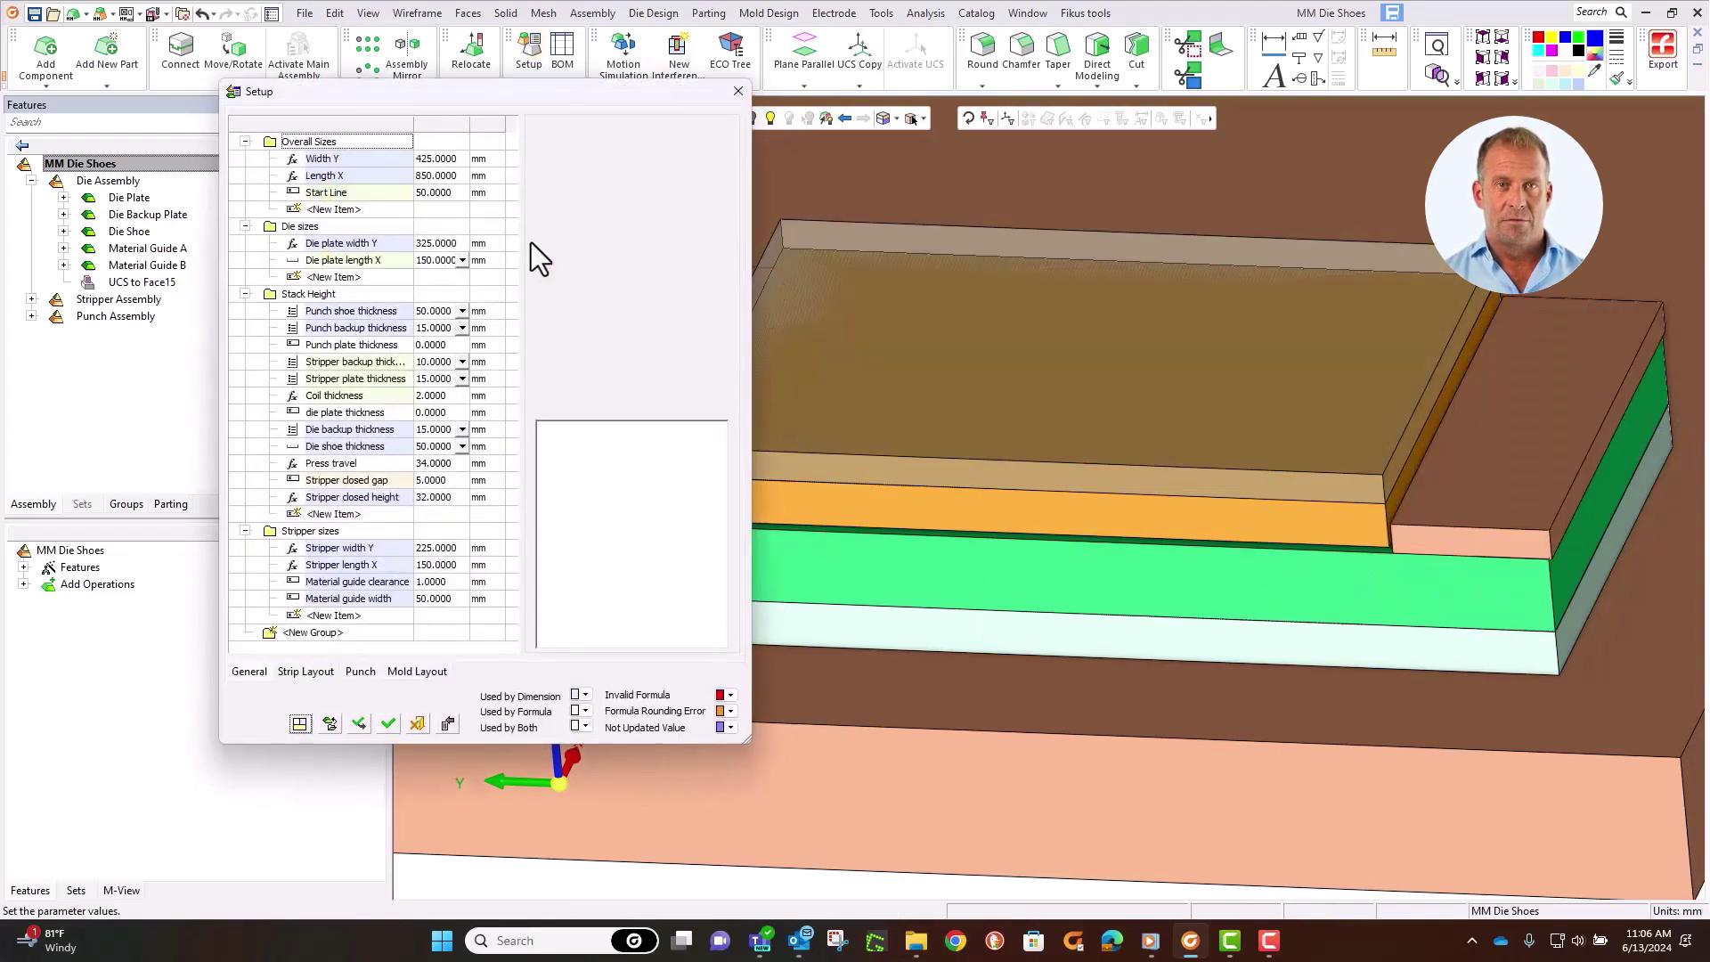
{"action": "left_click", "coordinate": [331, 546]}
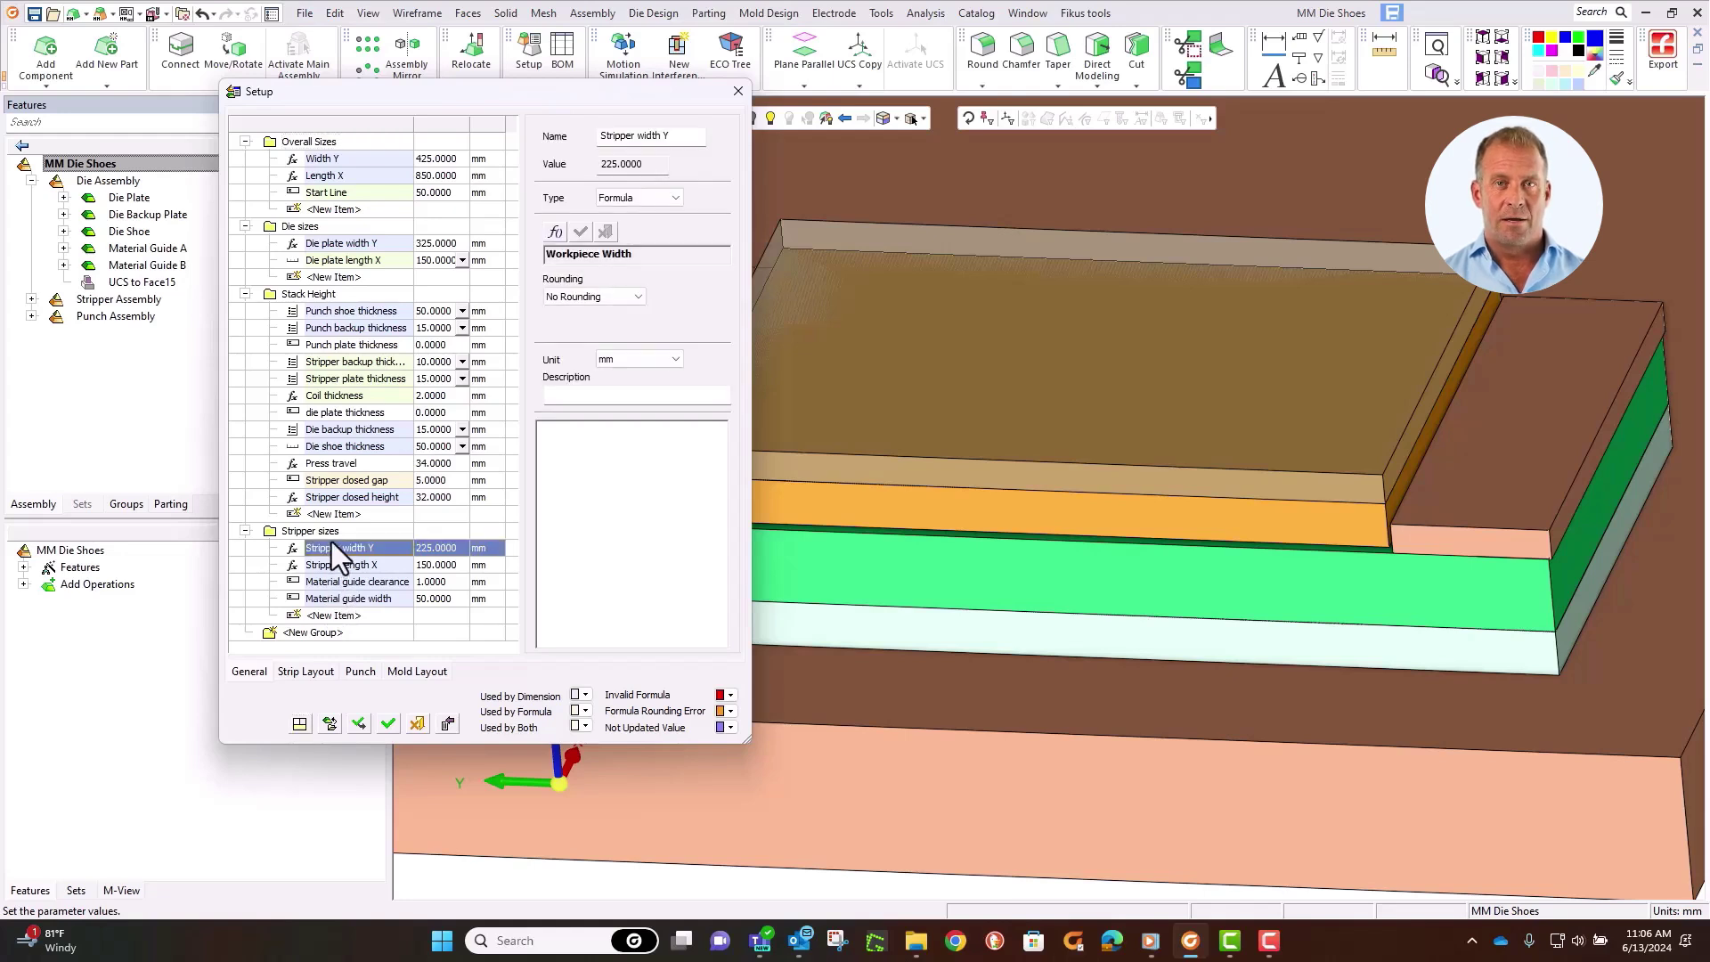
{"action": "left_click", "coordinate": [325, 241]}
{"action": "left_click", "coordinate": [547, 255]}
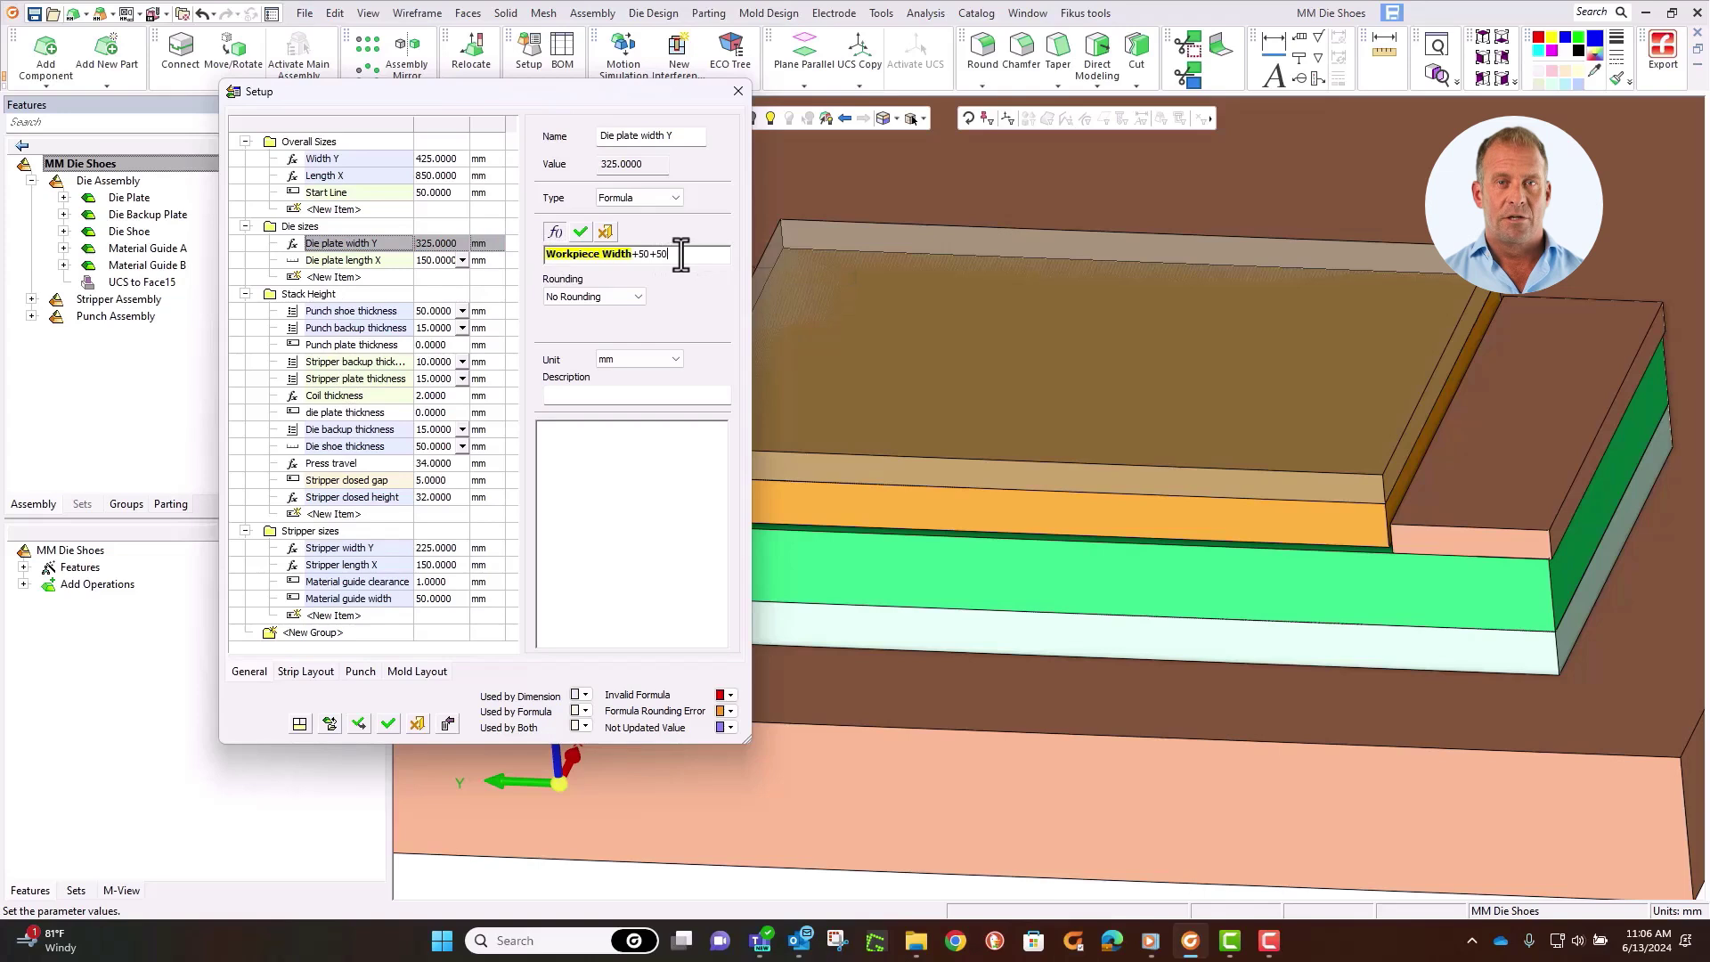
{"action": "key", "text": "BackSpace"}
{"action": "key", "text": "BackSpace"}
{"action": "key", "text": "BackSpace"}
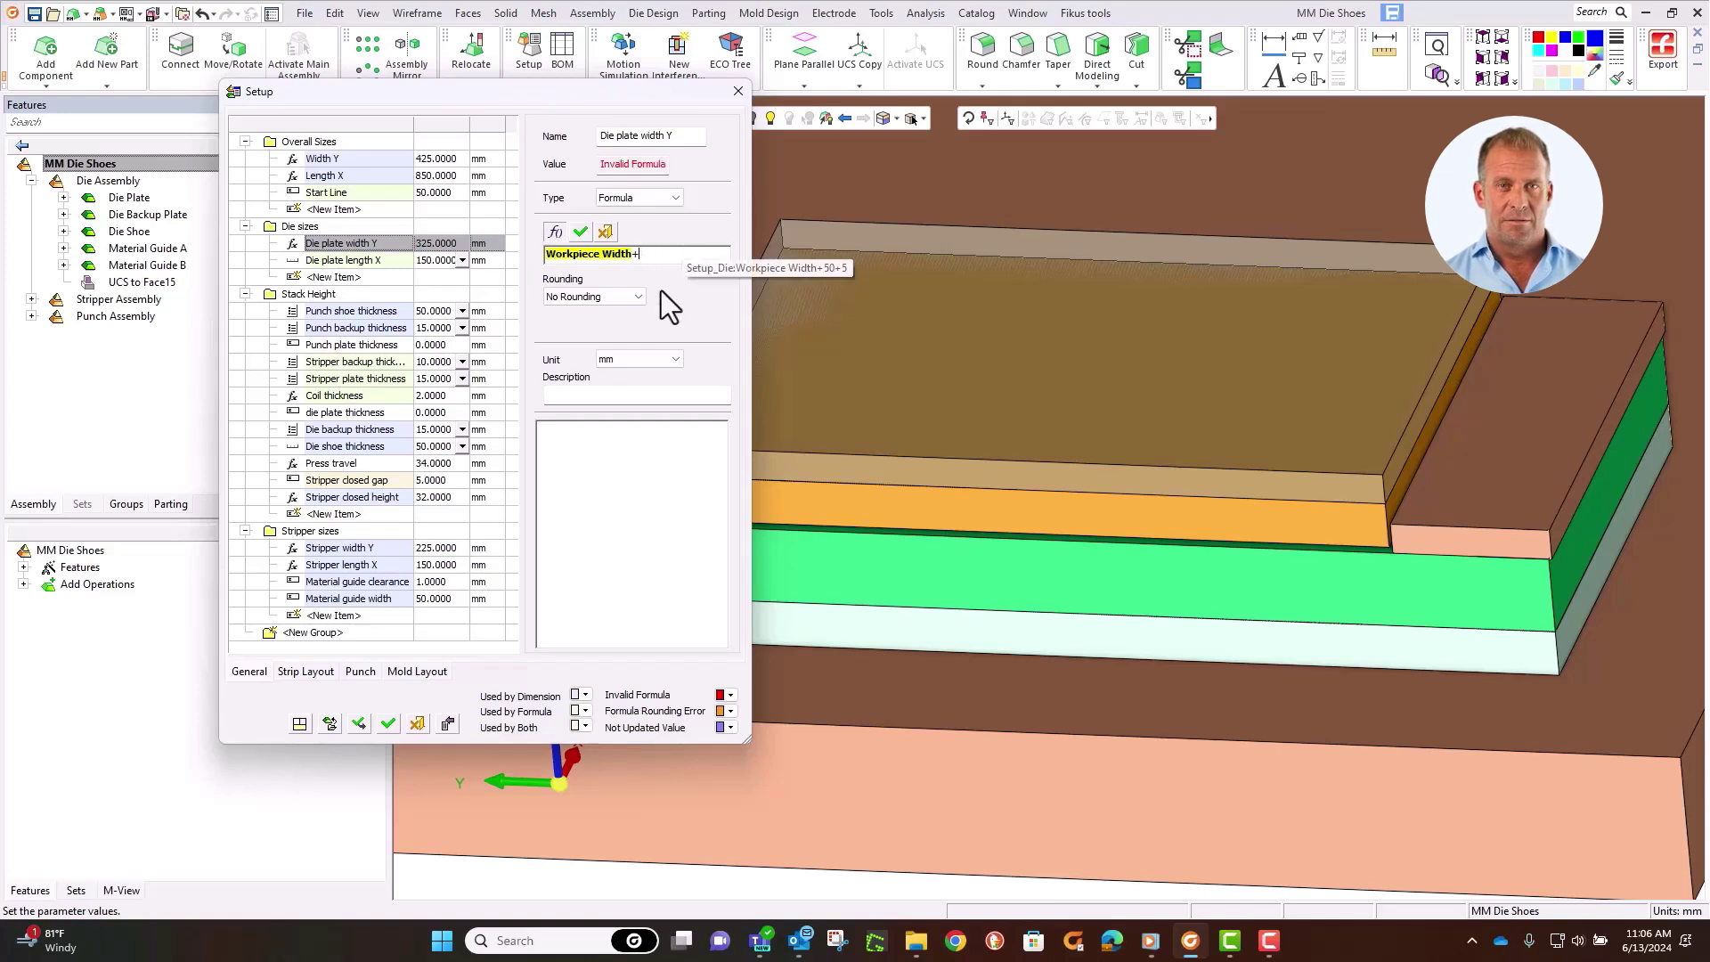
{"action": "double_click", "coordinate": [359, 600]}
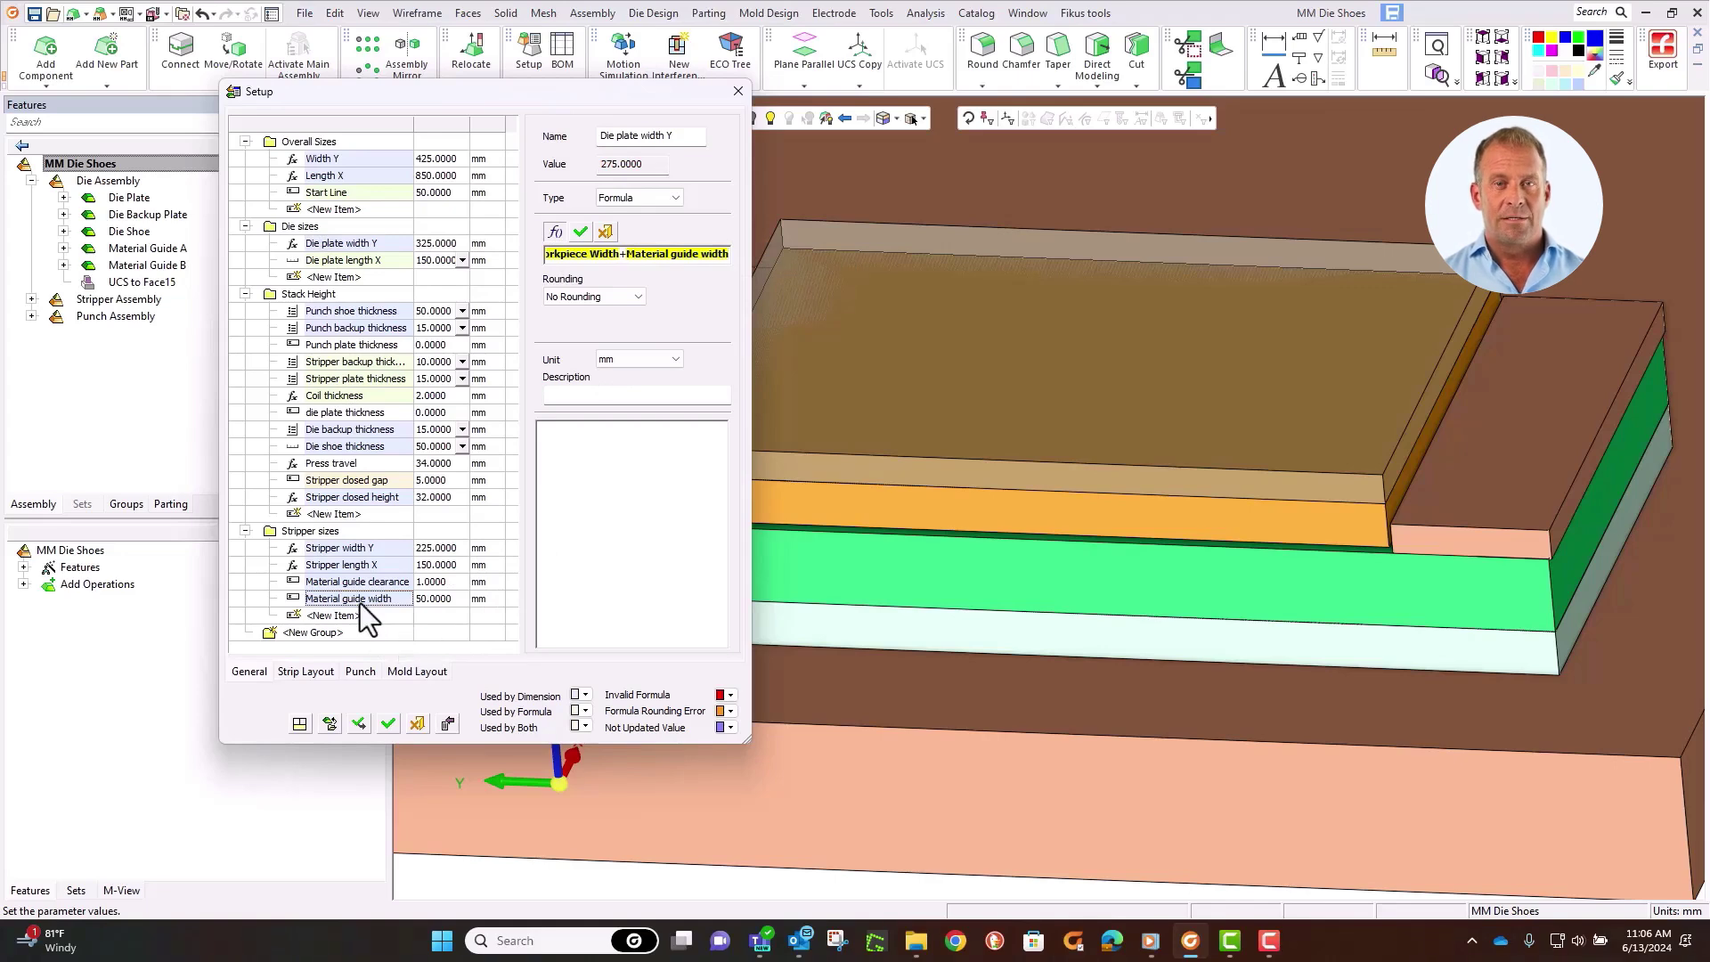
{"action": "type", "text": "+"}
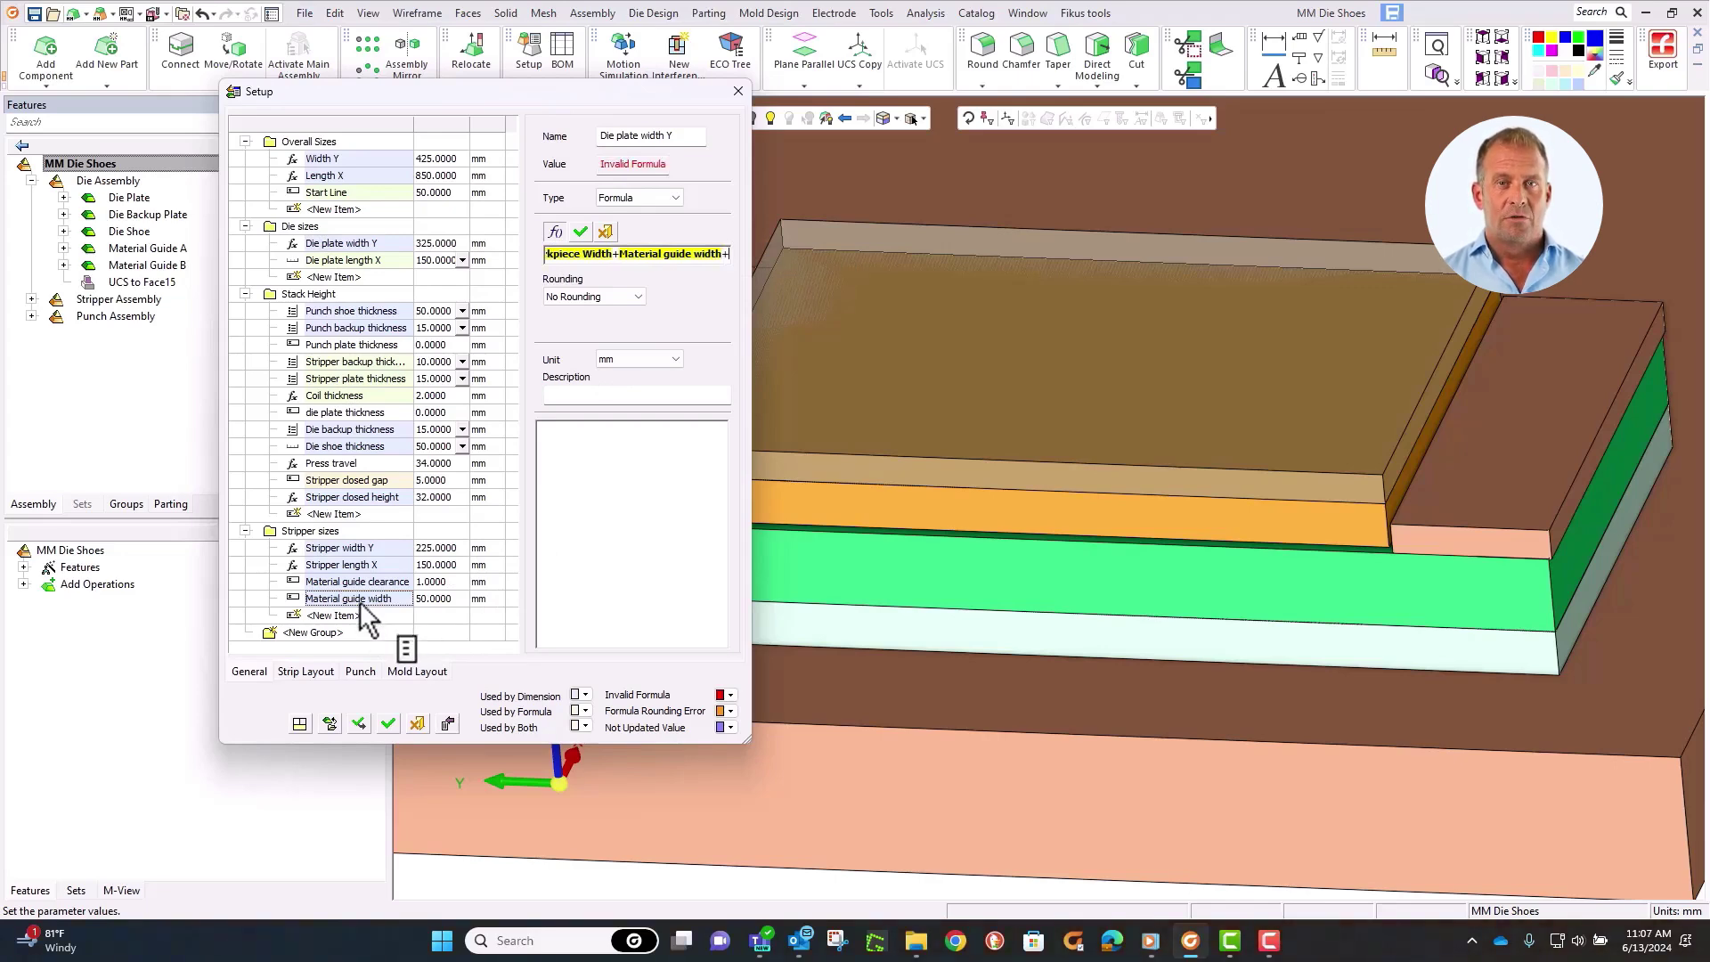
{"action": "double_click", "coordinate": [360, 592]}
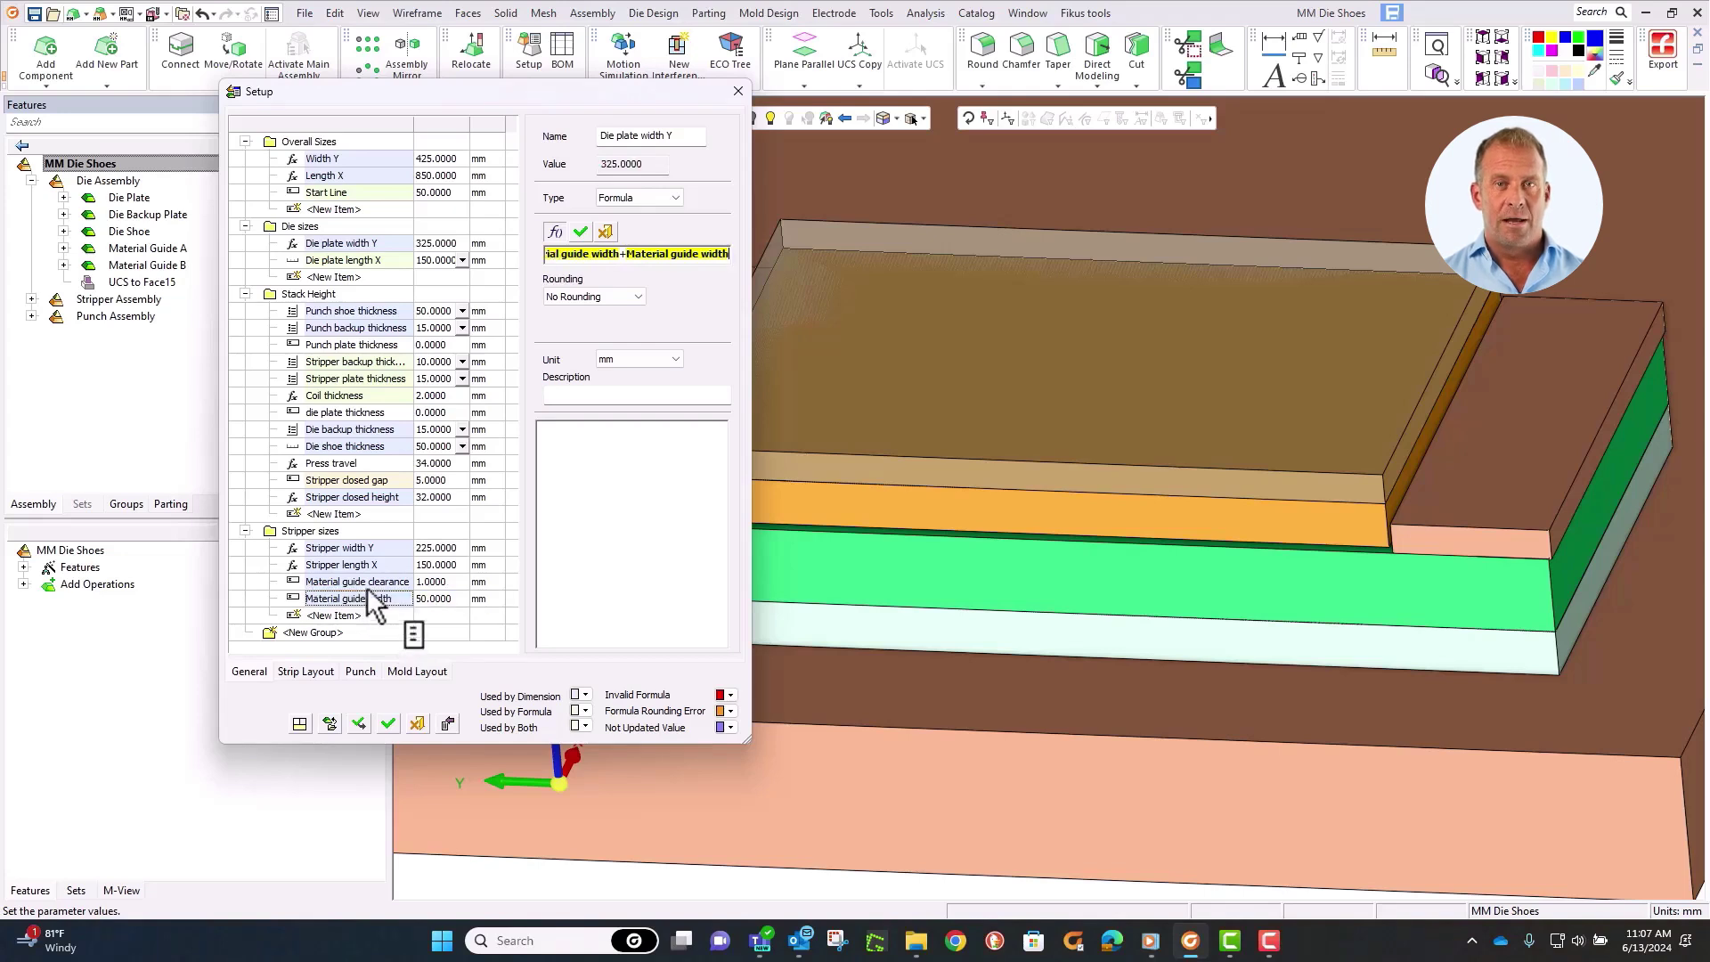
{"action": "left_click", "coordinate": [578, 234]}
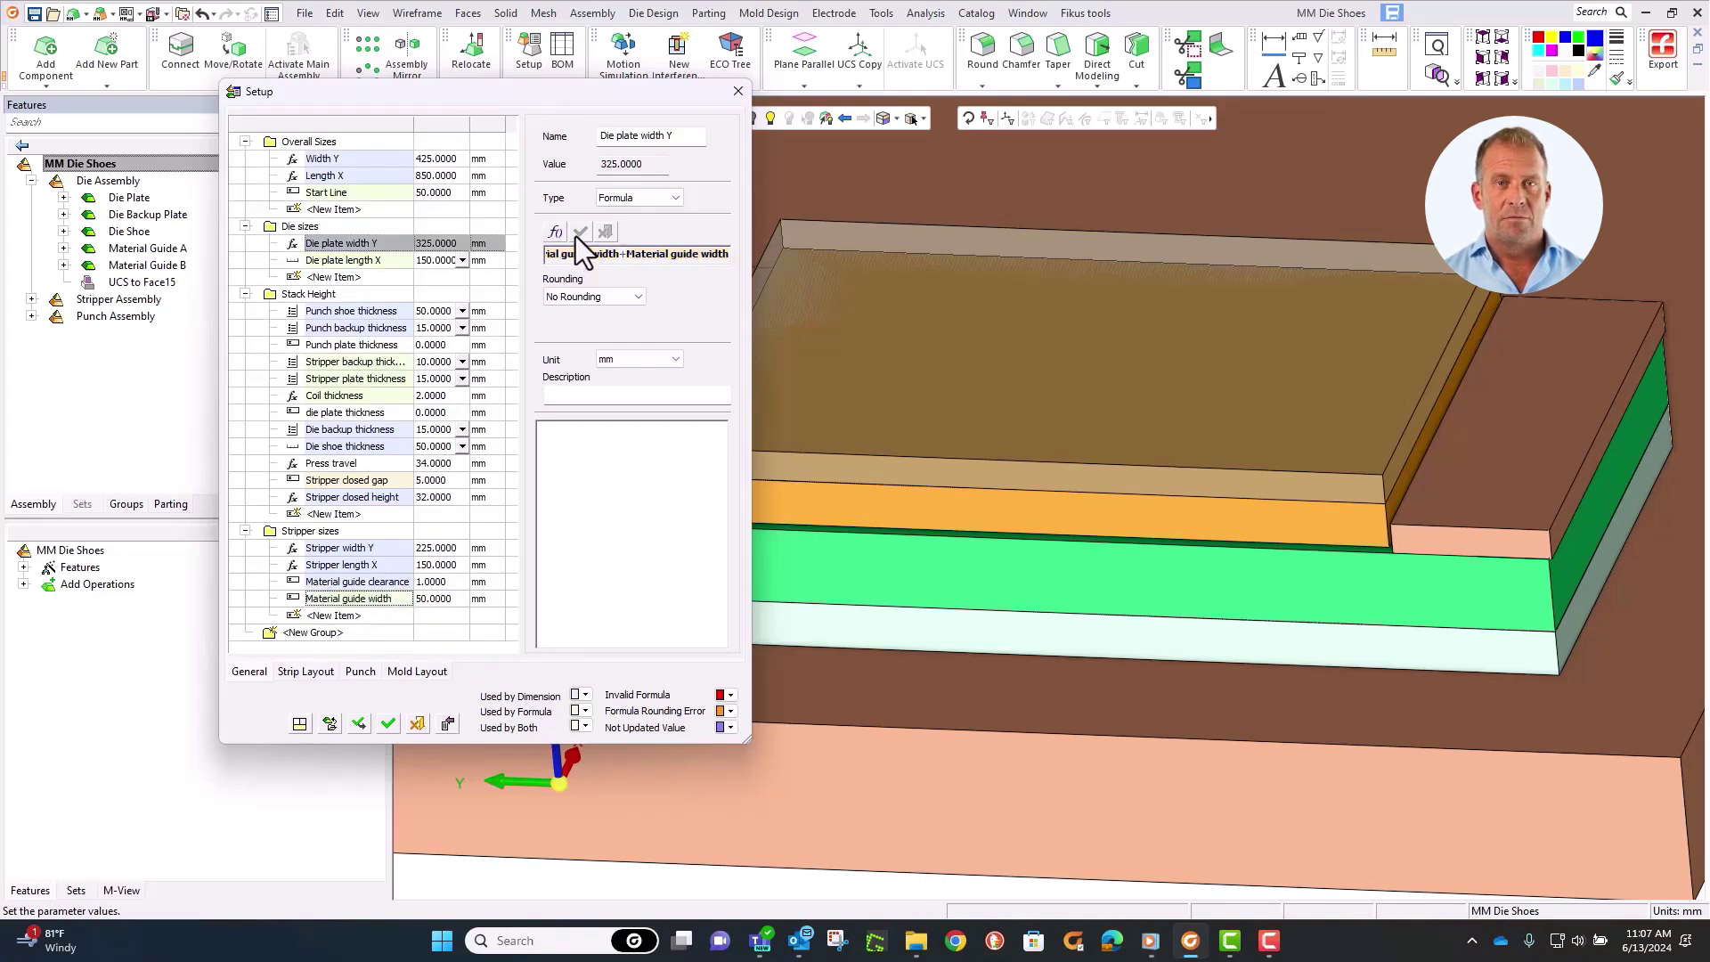
{"action": "left_click", "coordinate": [388, 723]}
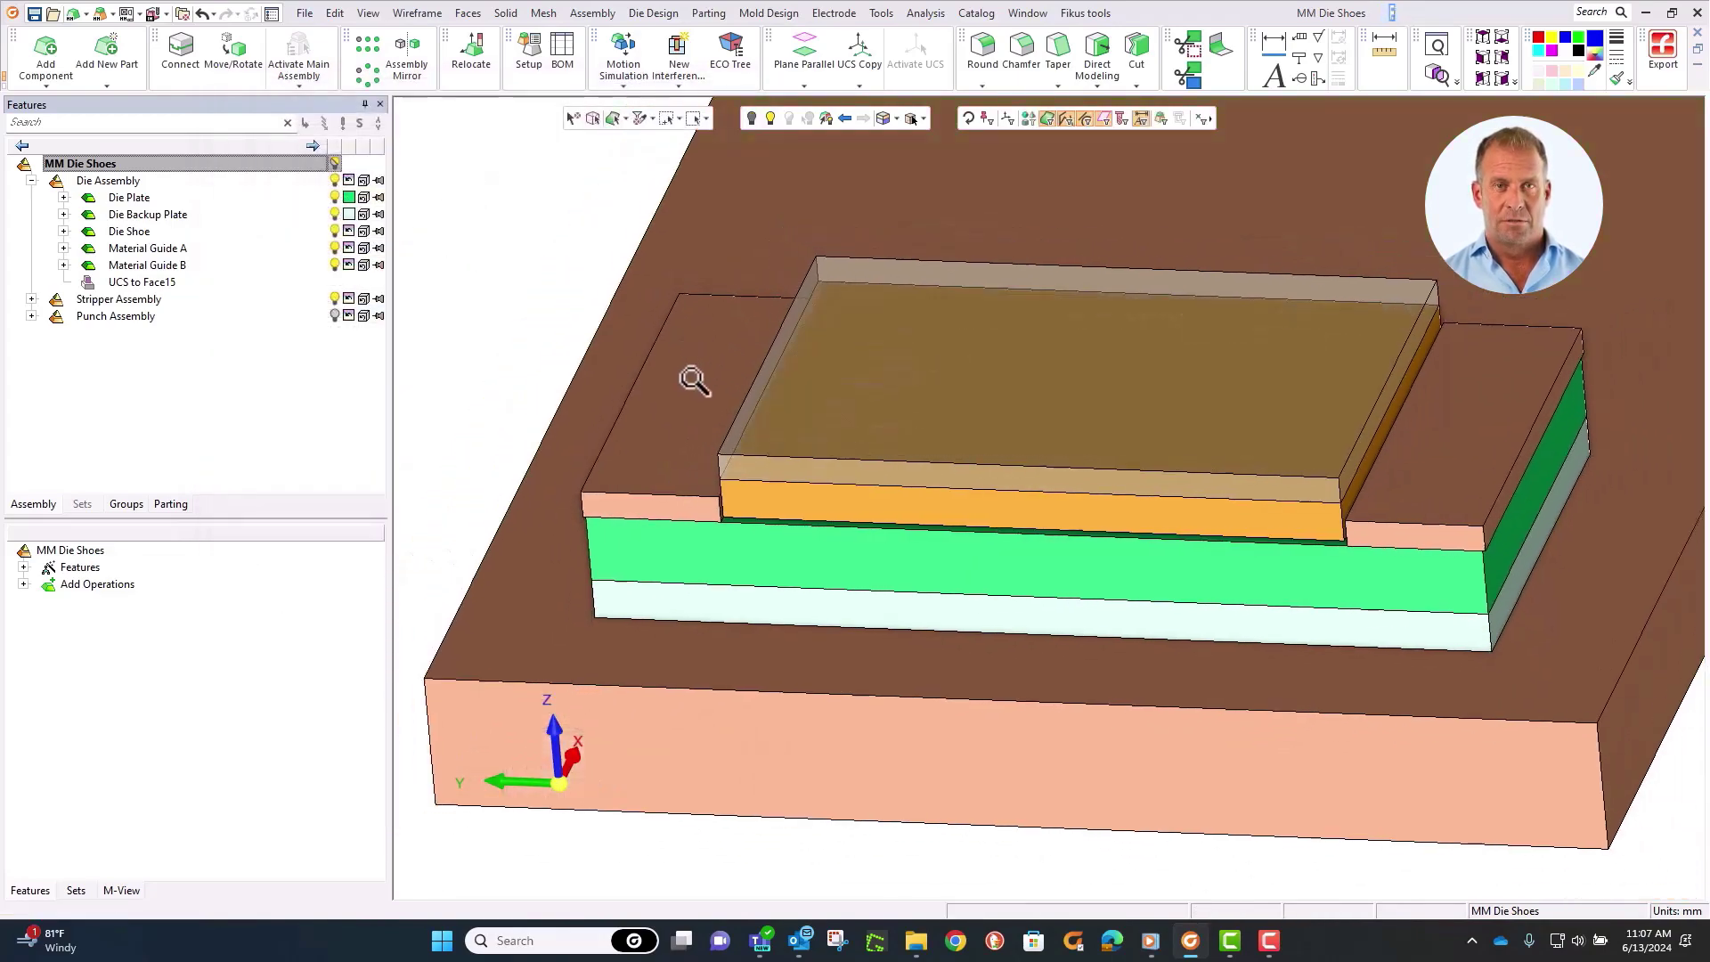
{"action": "scroll", "coordinate": [690, 377], "scroll_direction": "down", "scroll_amount": 10}
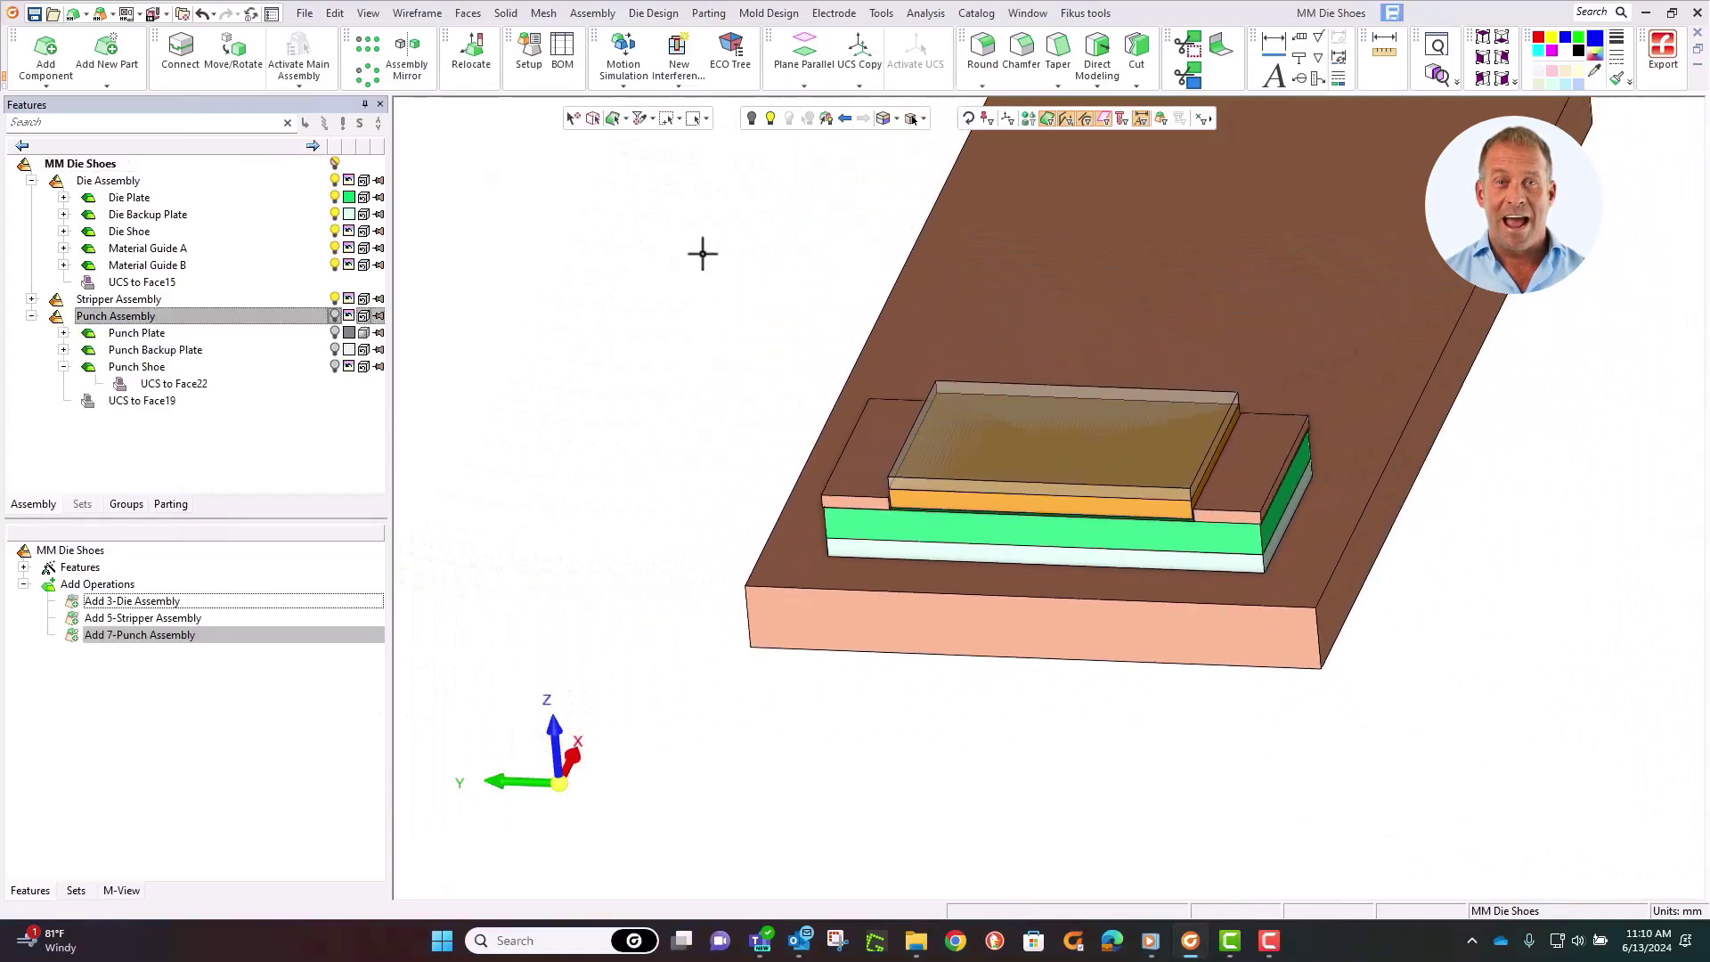
{"action": "left_click", "coordinate": [1484, 40]}
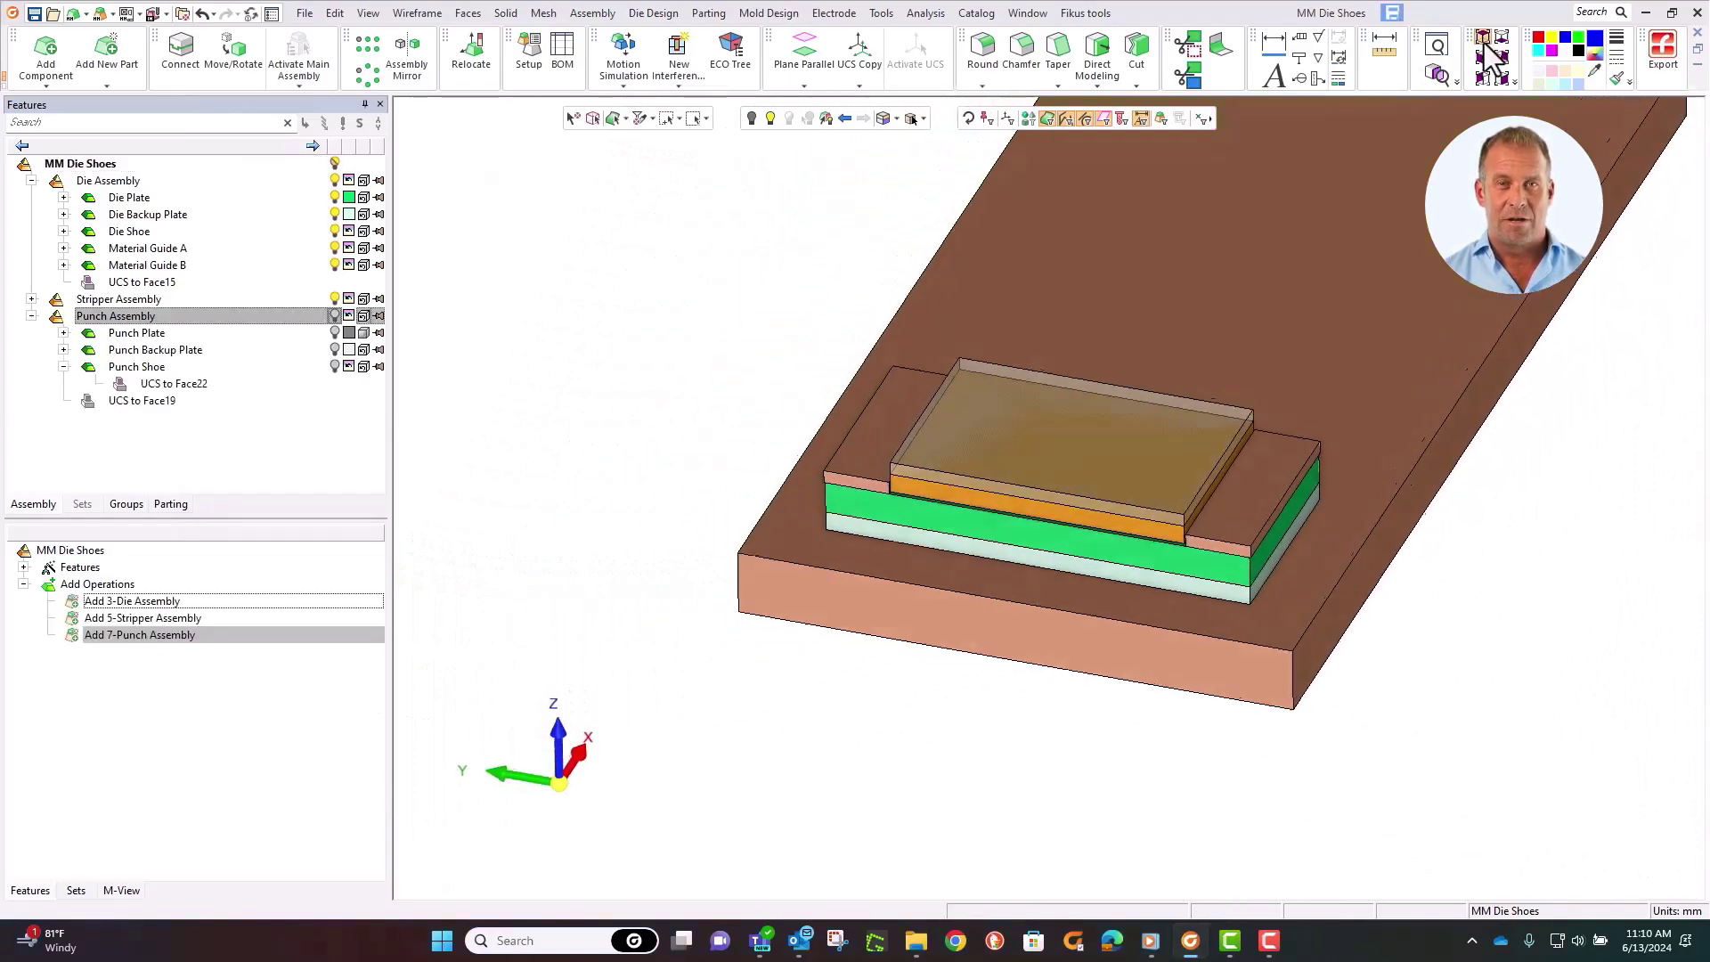